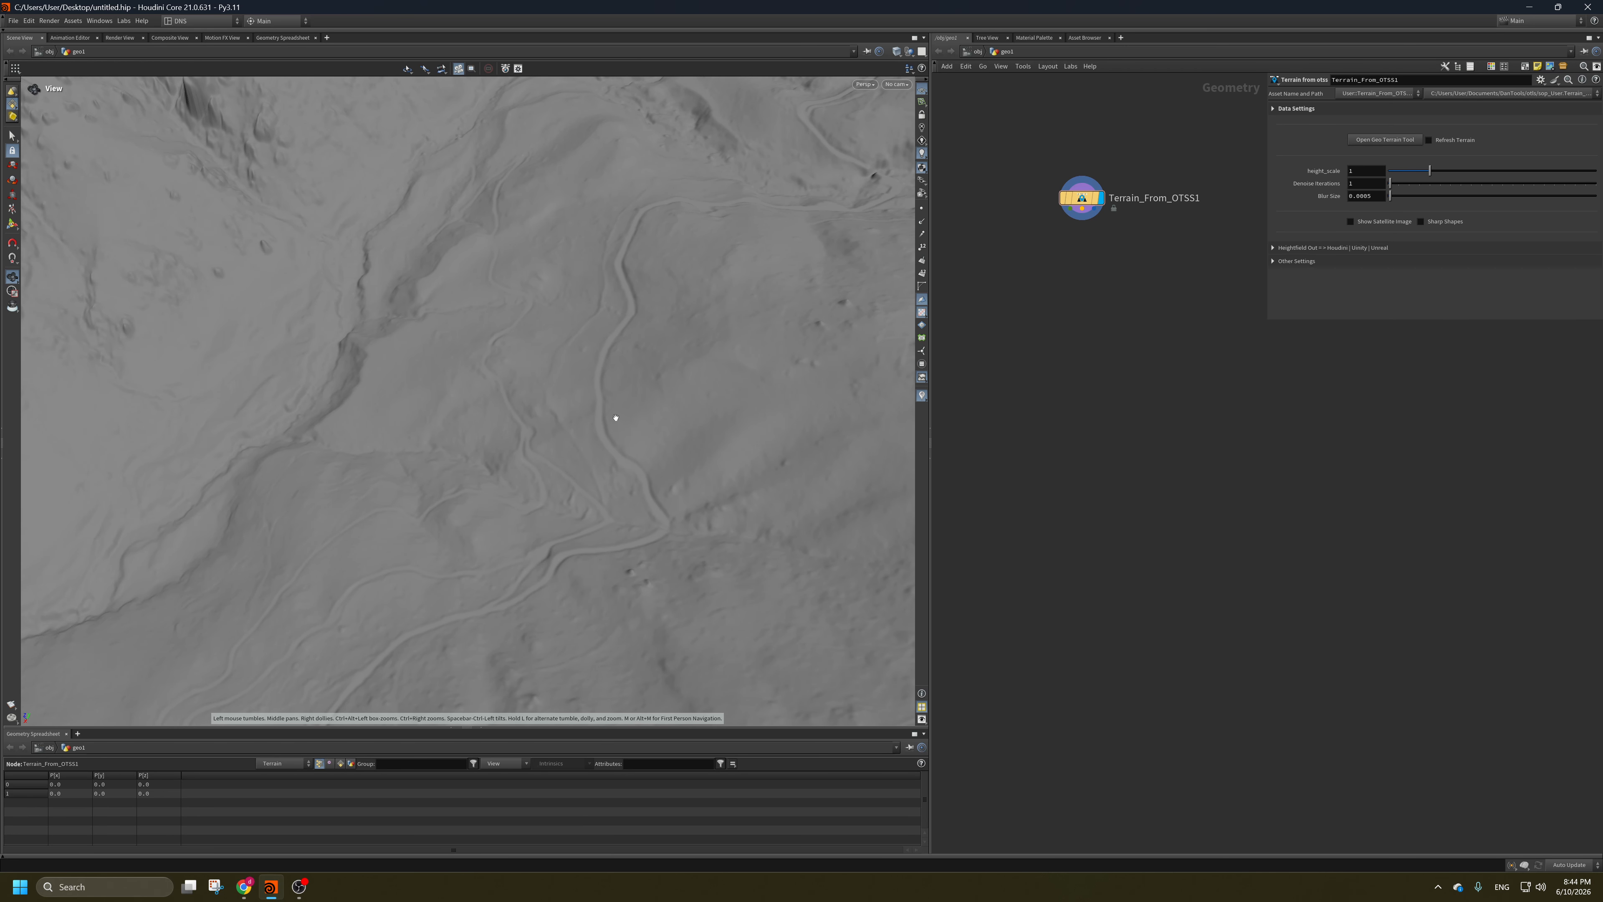
# Examine the roads on the terrain and check the volume resolution in the Terrain_From_OTSS1 node's info window.
pyautogui.moveTo(604, 413); pyautogui.dragTo(473, 416)
pyautogui.moveTo(657, 356); pyautogui.dragTo(582, 402)
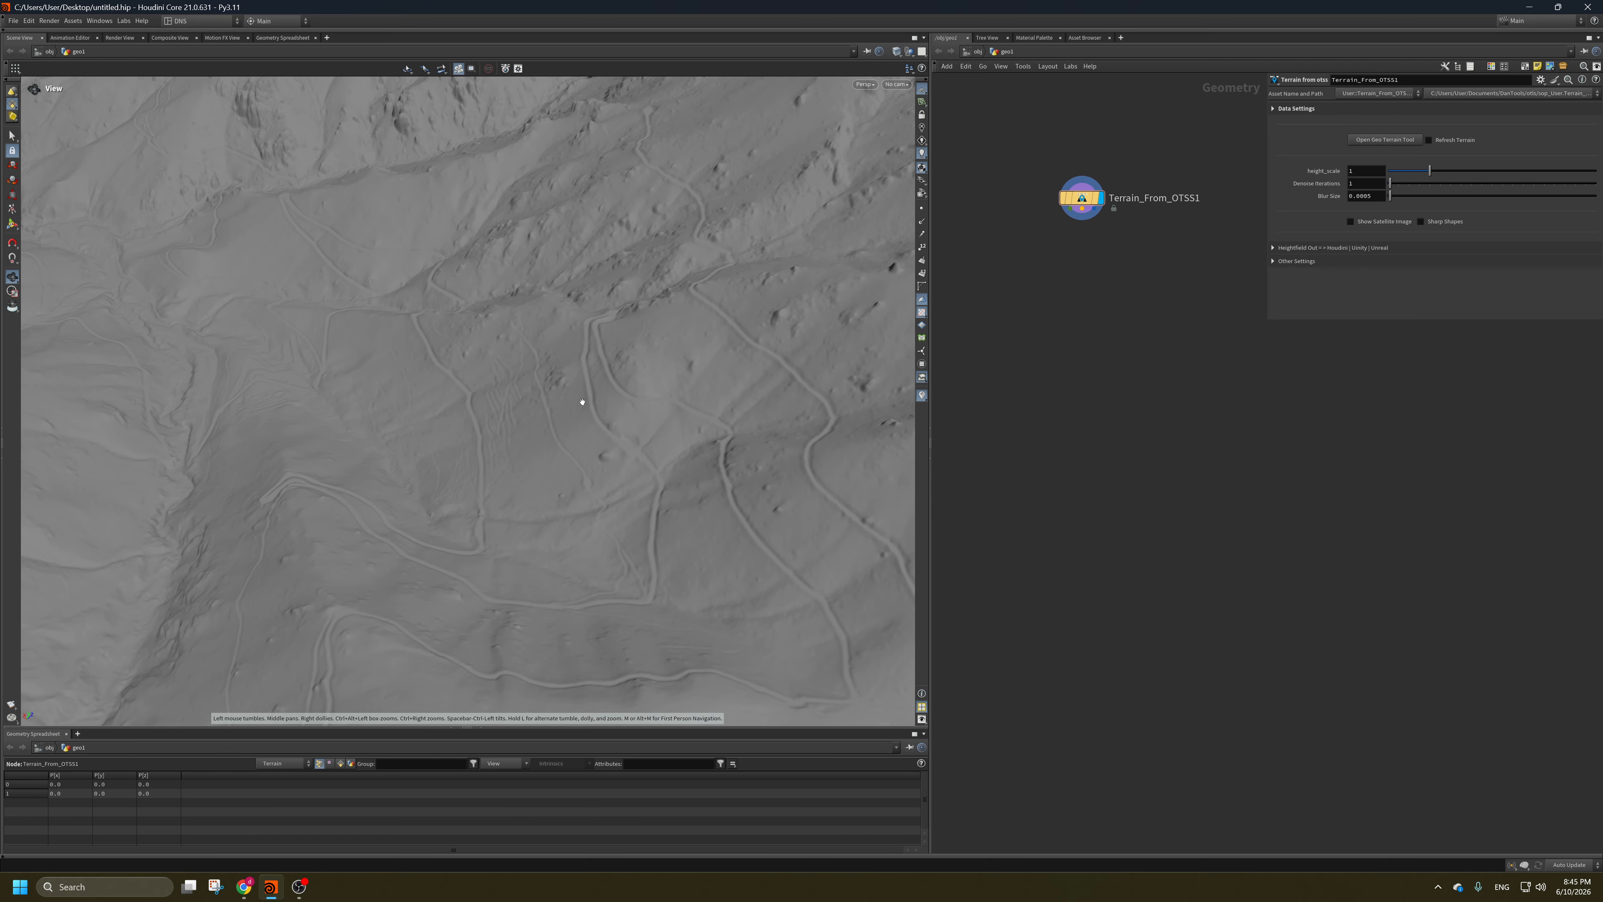
pyautogui.moveTo(677, 491); pyautogui.dragTo(830, 329)
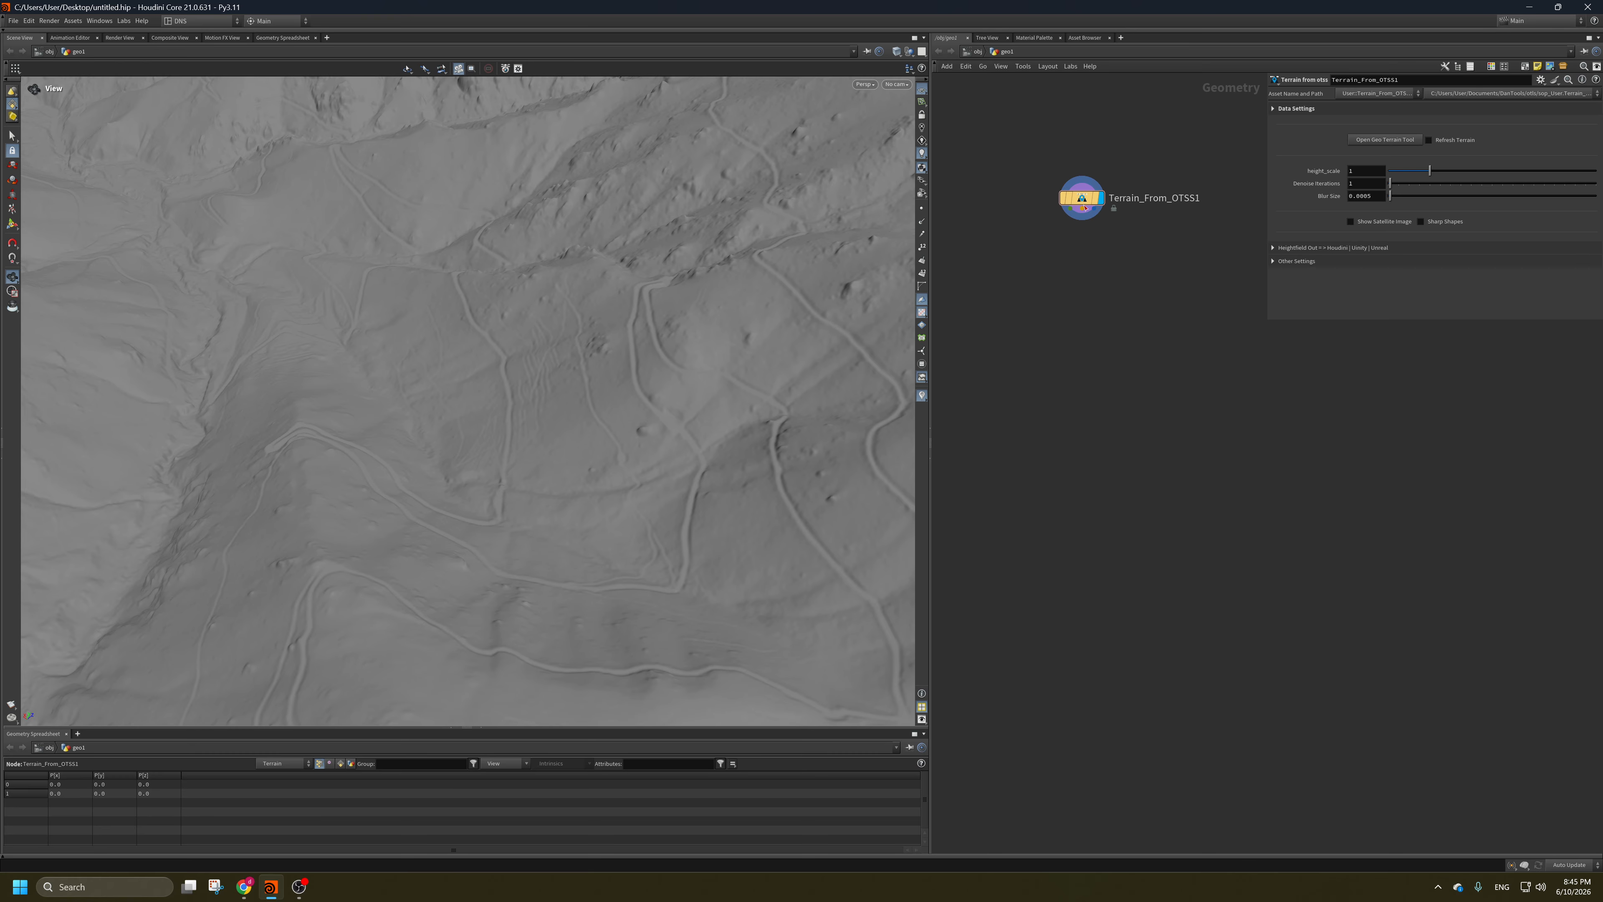
pyautogui.click(1047, 198)
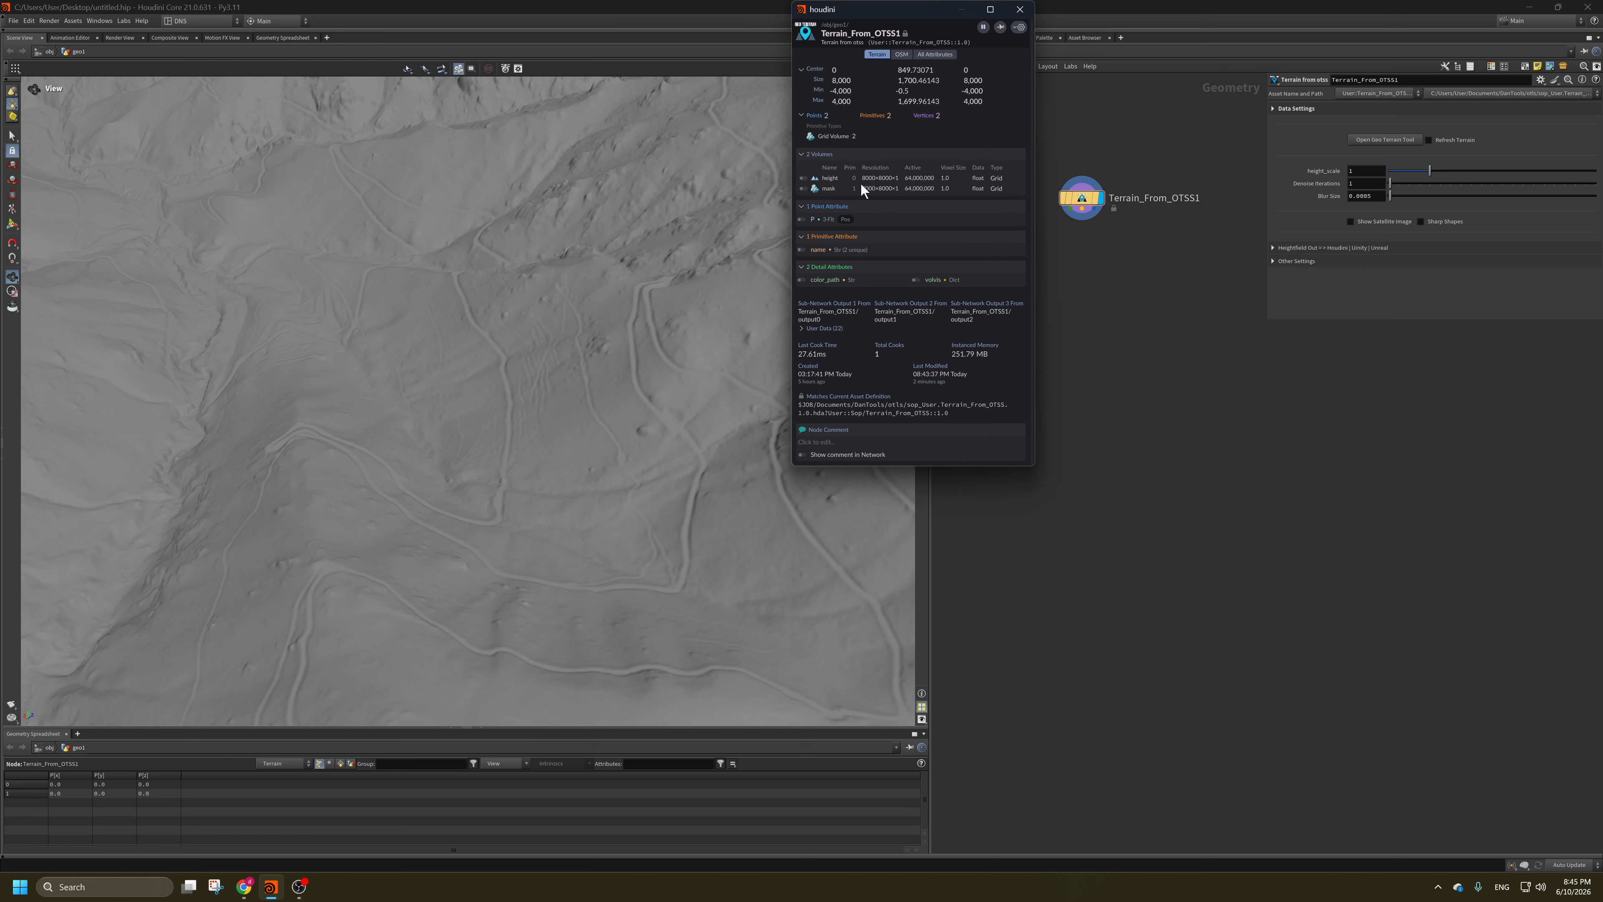
pyautogui.click(1021, 12)
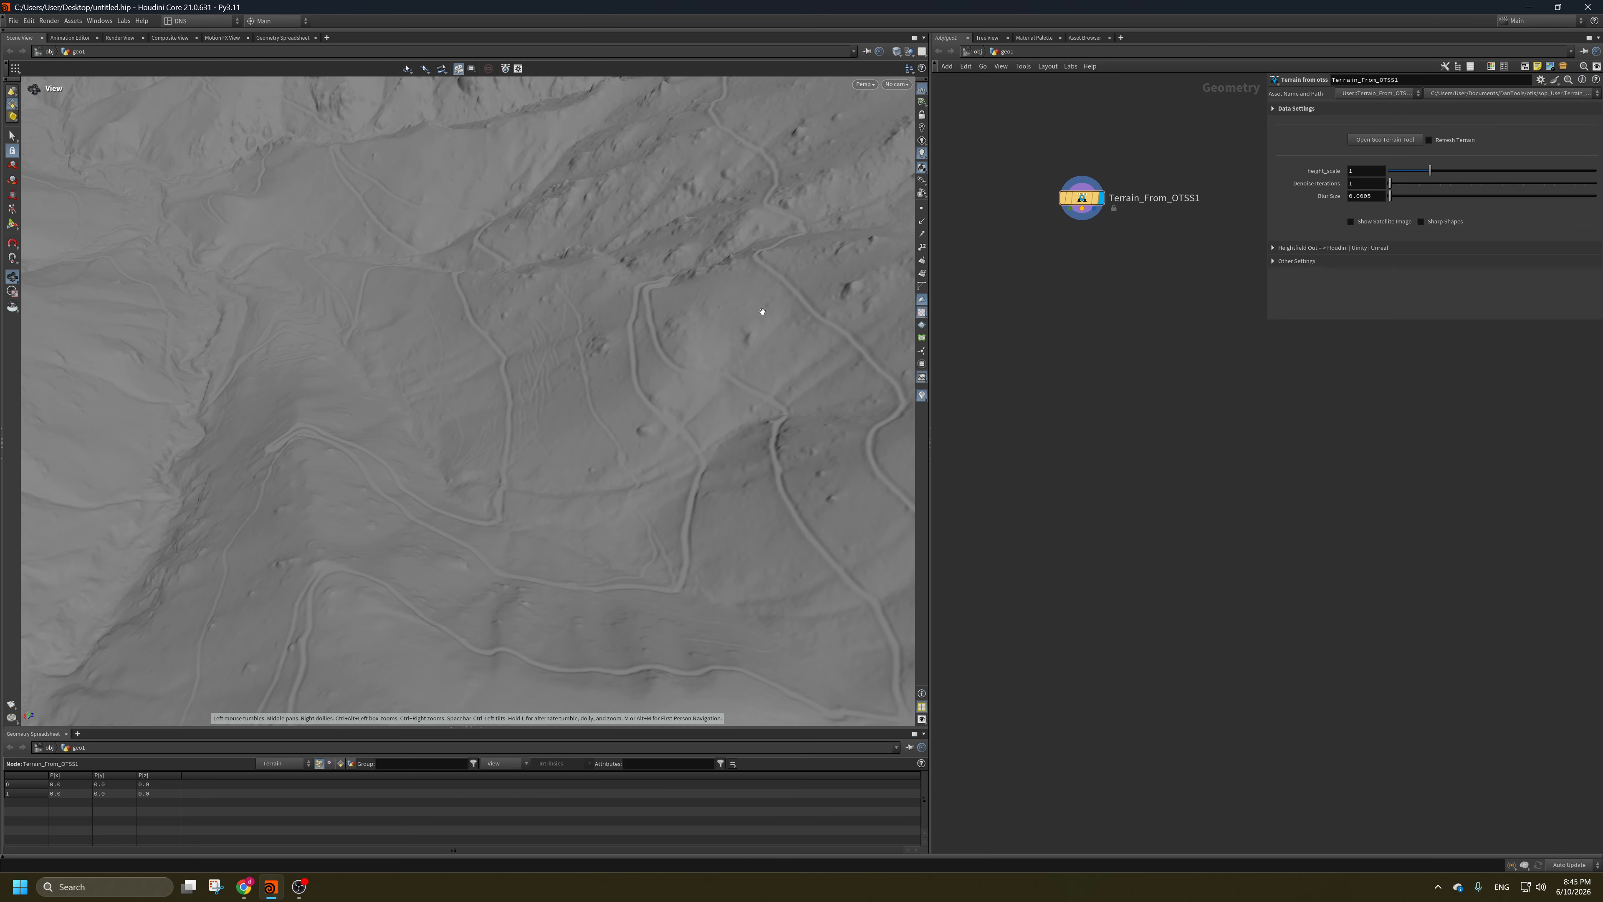
# Examine the terrain's valleys, rocky slopes and winding mountain roads from a distance and up close.
pyautogui.moveTo(584, 371); pyautogui.dragTo(636, 420)
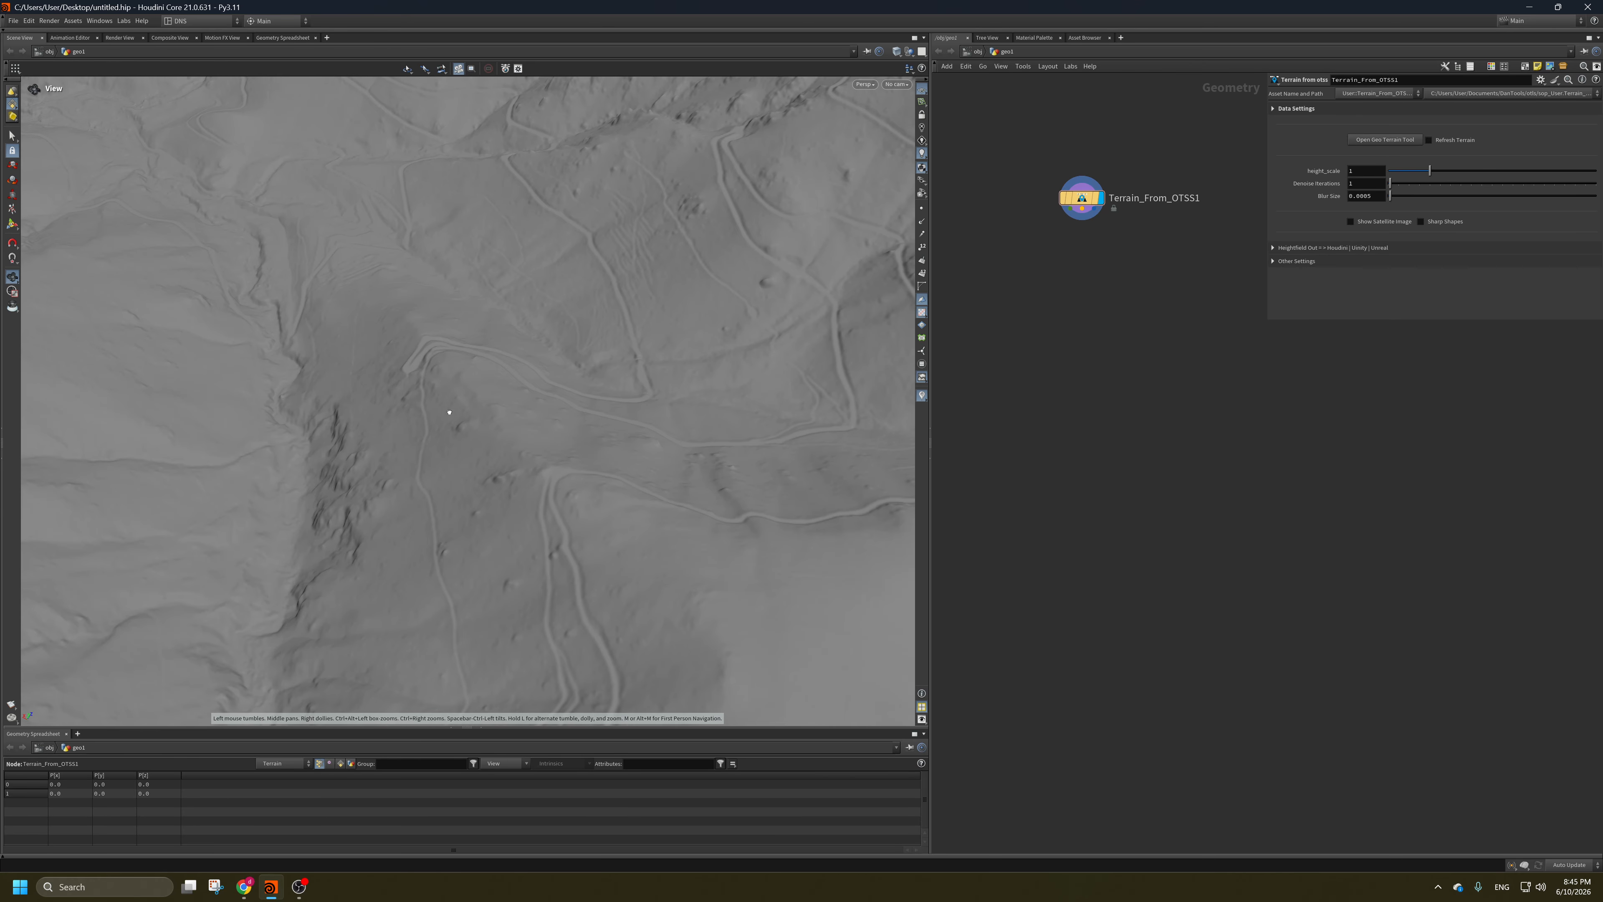
pyautogui.moveTo(450, 413); pyautogui.dragTo(556, 423)
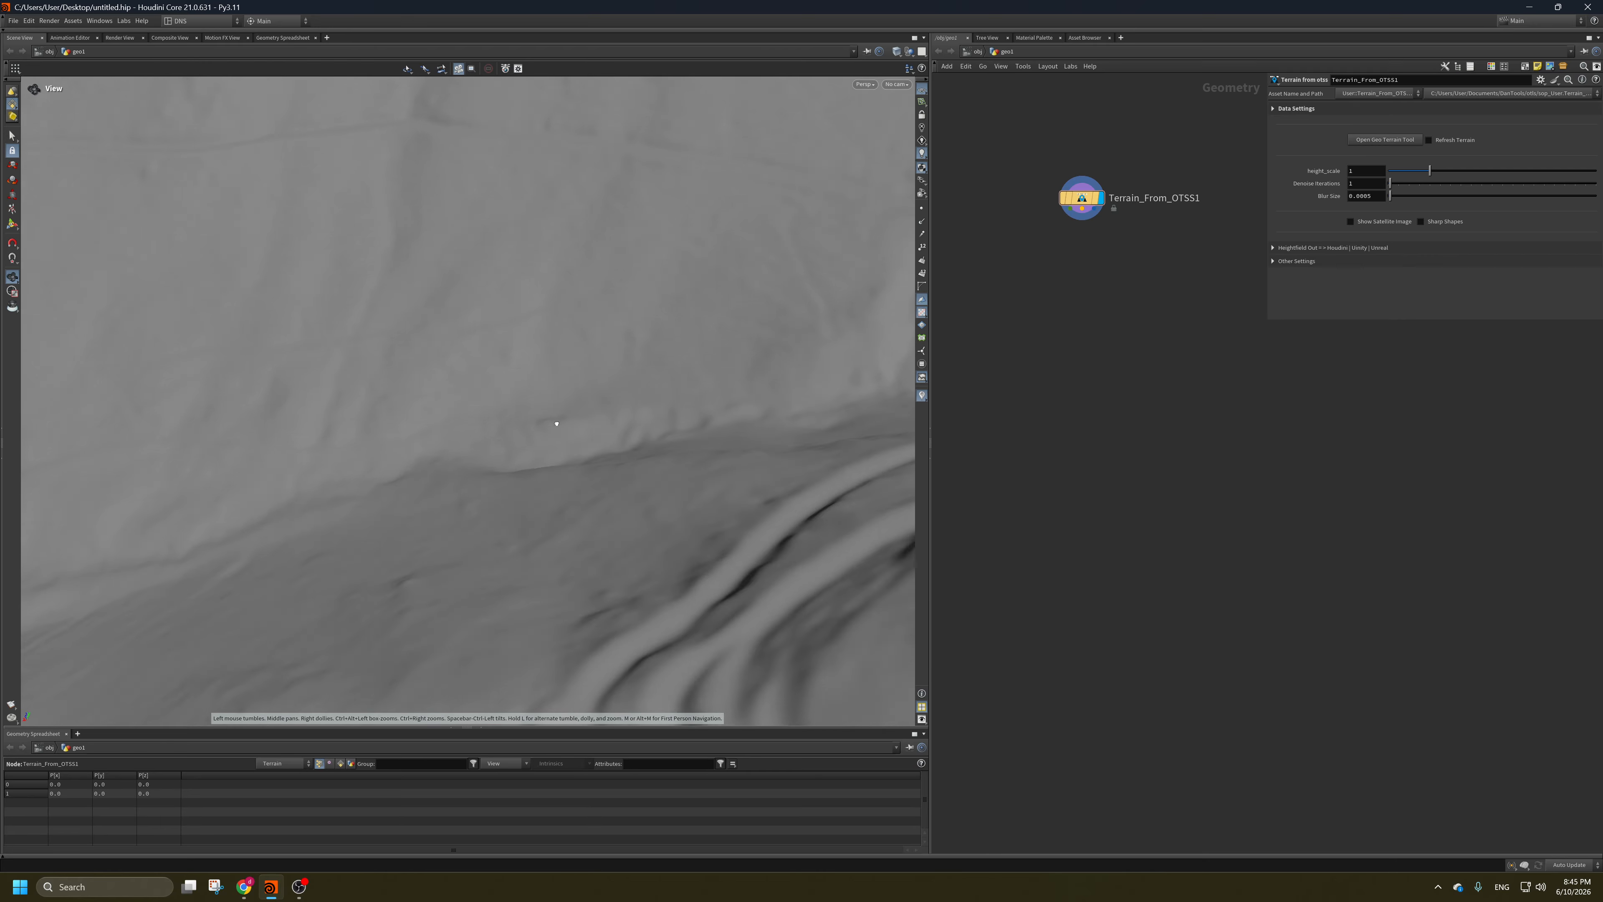
pyautogui.moveTo(556, 423); pyautogui.dragTo(347, 422, button='right')
pyautogui.moveTo(346, 422); pyautogui.dragTo(190, 430)
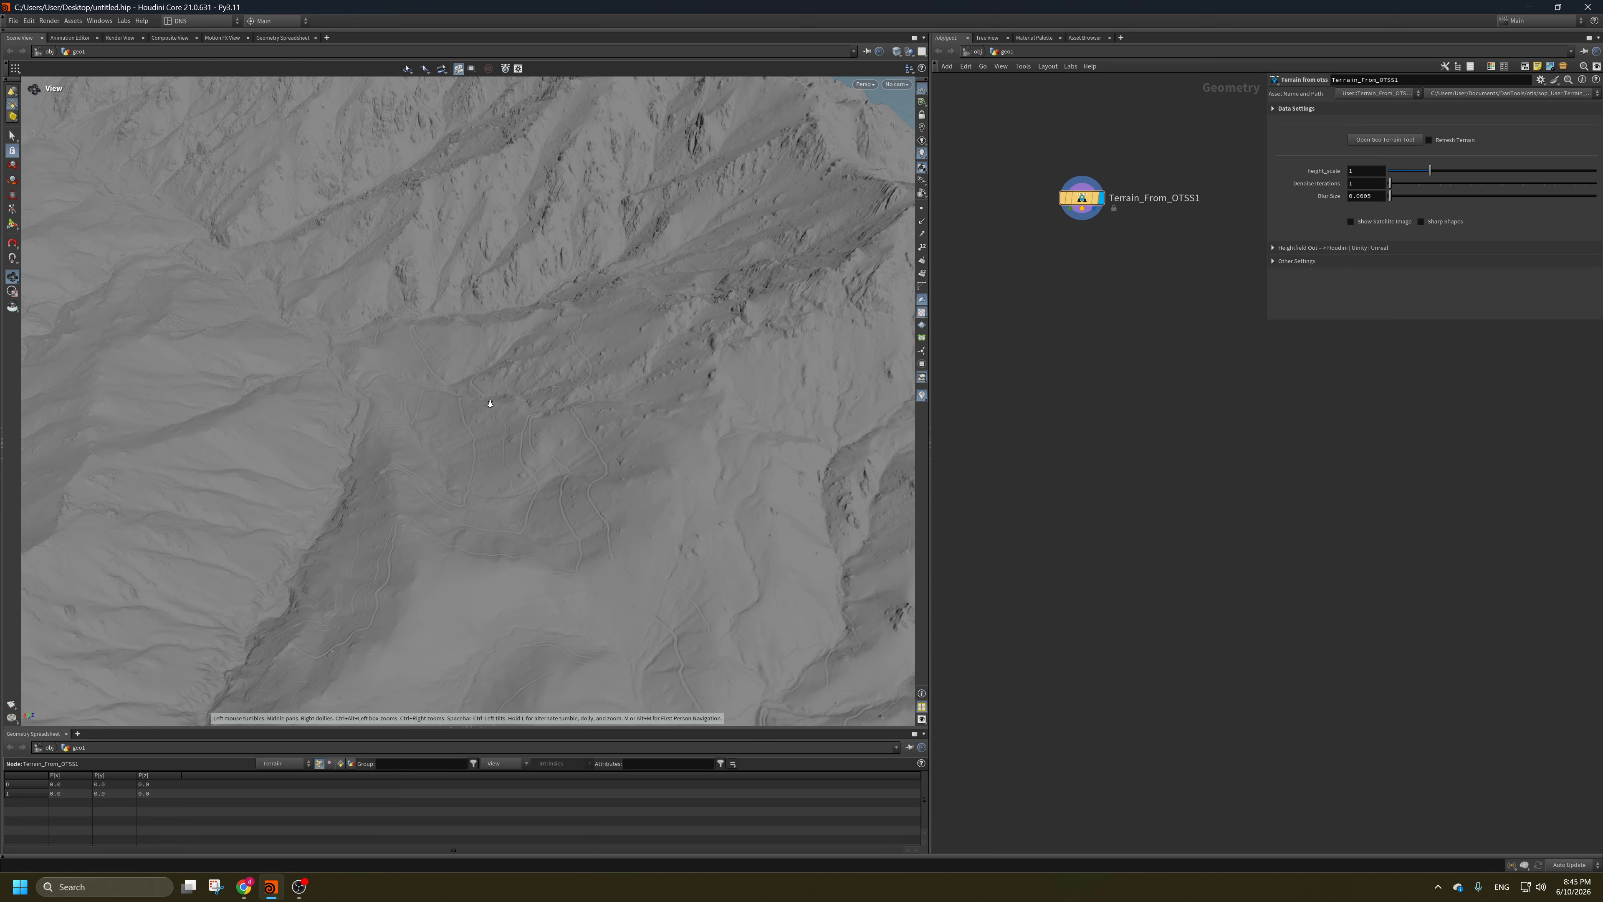
pyautogui.moveTo(490, 403); pyautogui.dragTo(353, 410)
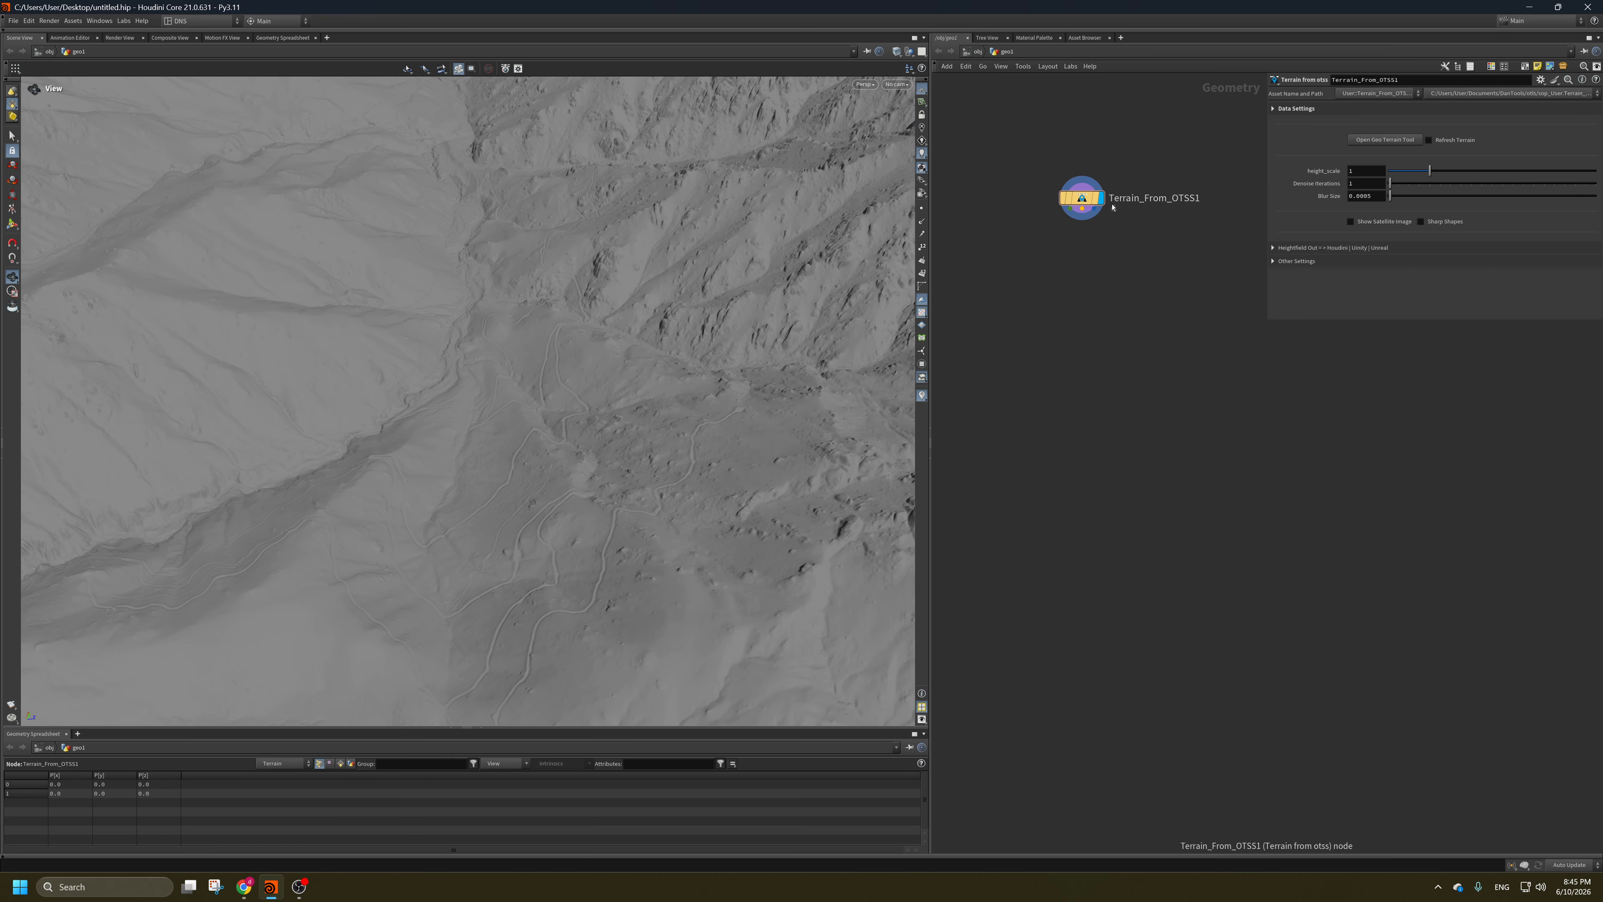
pyautogui.moveTo(1087, 213)
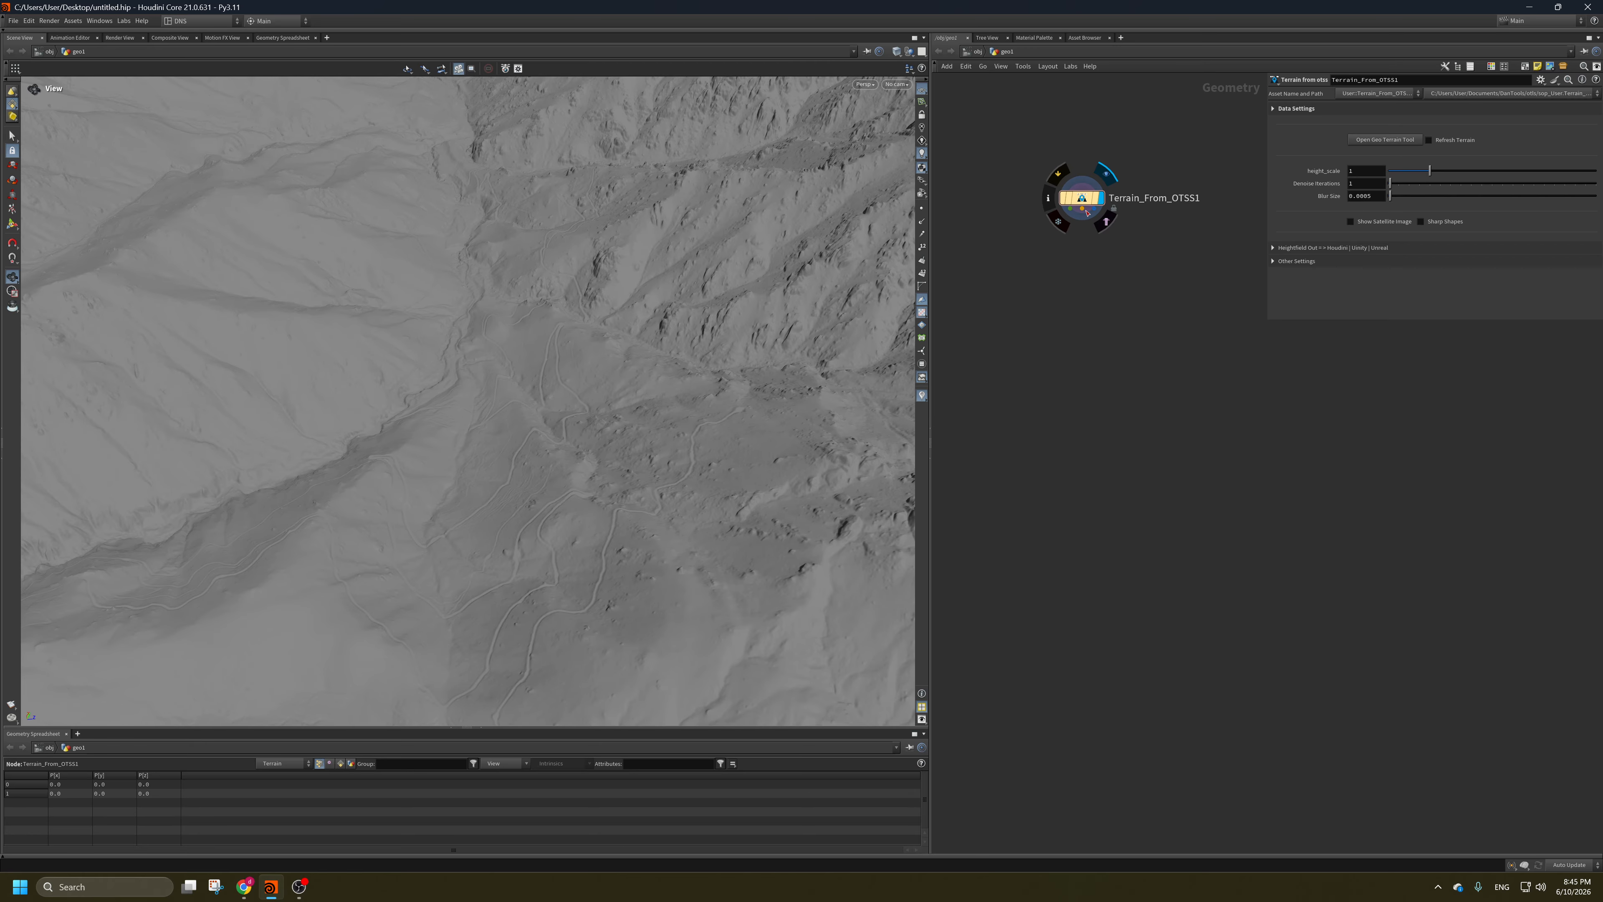
pyautogui.moveTo(630, 354); pyautogui.dragTo(568, 379)
pyautogui.scroll(3, 637, 440)
pyautogui.moveTo(568, 379); pyautogui.dragTo(481, 413, button='middle')
pyautogui.scroll(-3, 472, 376)
pyautogui.scroll(3, 662, 466)
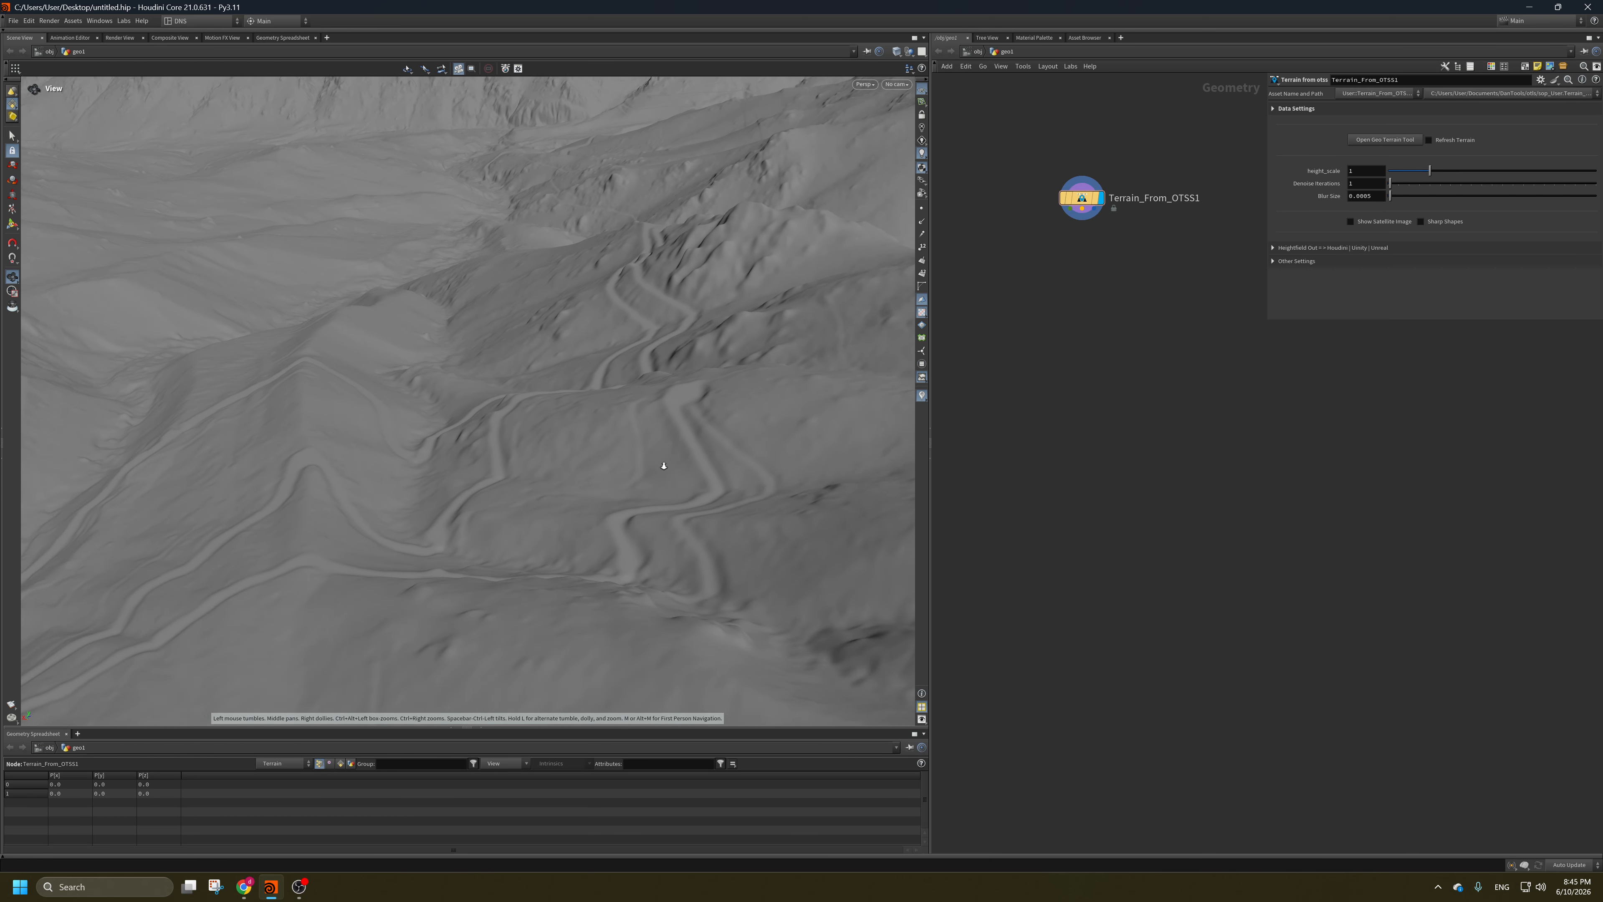
pyautogui.moveTo(662, 465)
pyautogui.mouseDown()
pyautogui.moveTo(680, 418)
pyautogui.moveTo(661, 418)
pyautogui.moveTo(669, 467)
pyautogui.mouseUp()
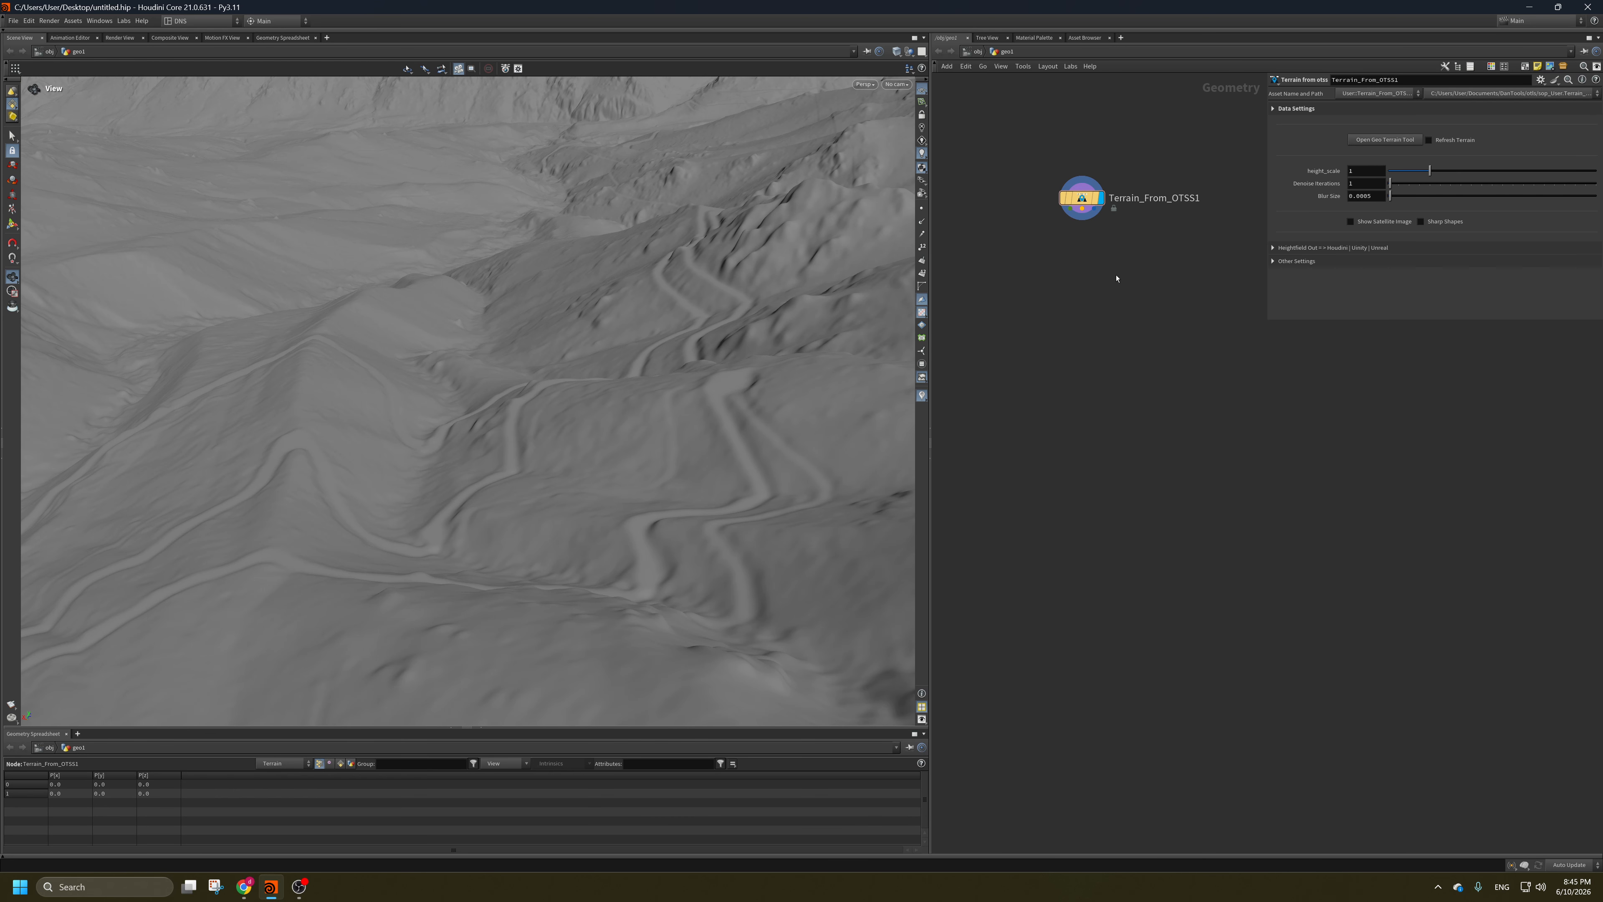
# Show the satellite image on the terrain and compare it with the plain shaded relief.
pyautogui.click(1351, 222)
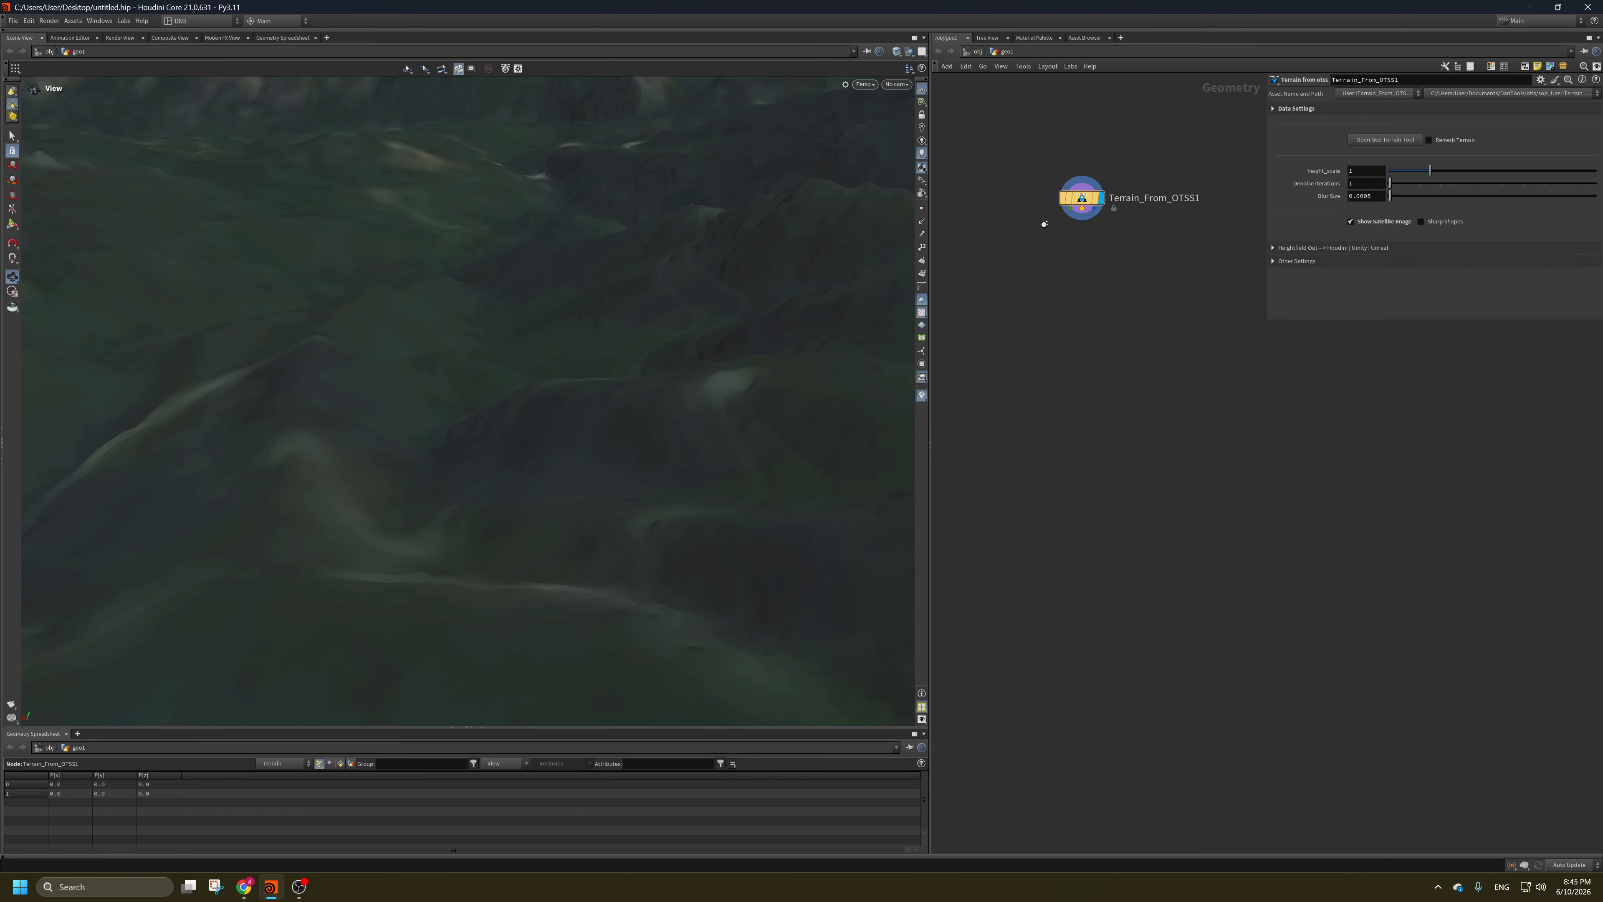
pyautogui.moveTo(679, 340); pyautogui.dragTo(694, 379)
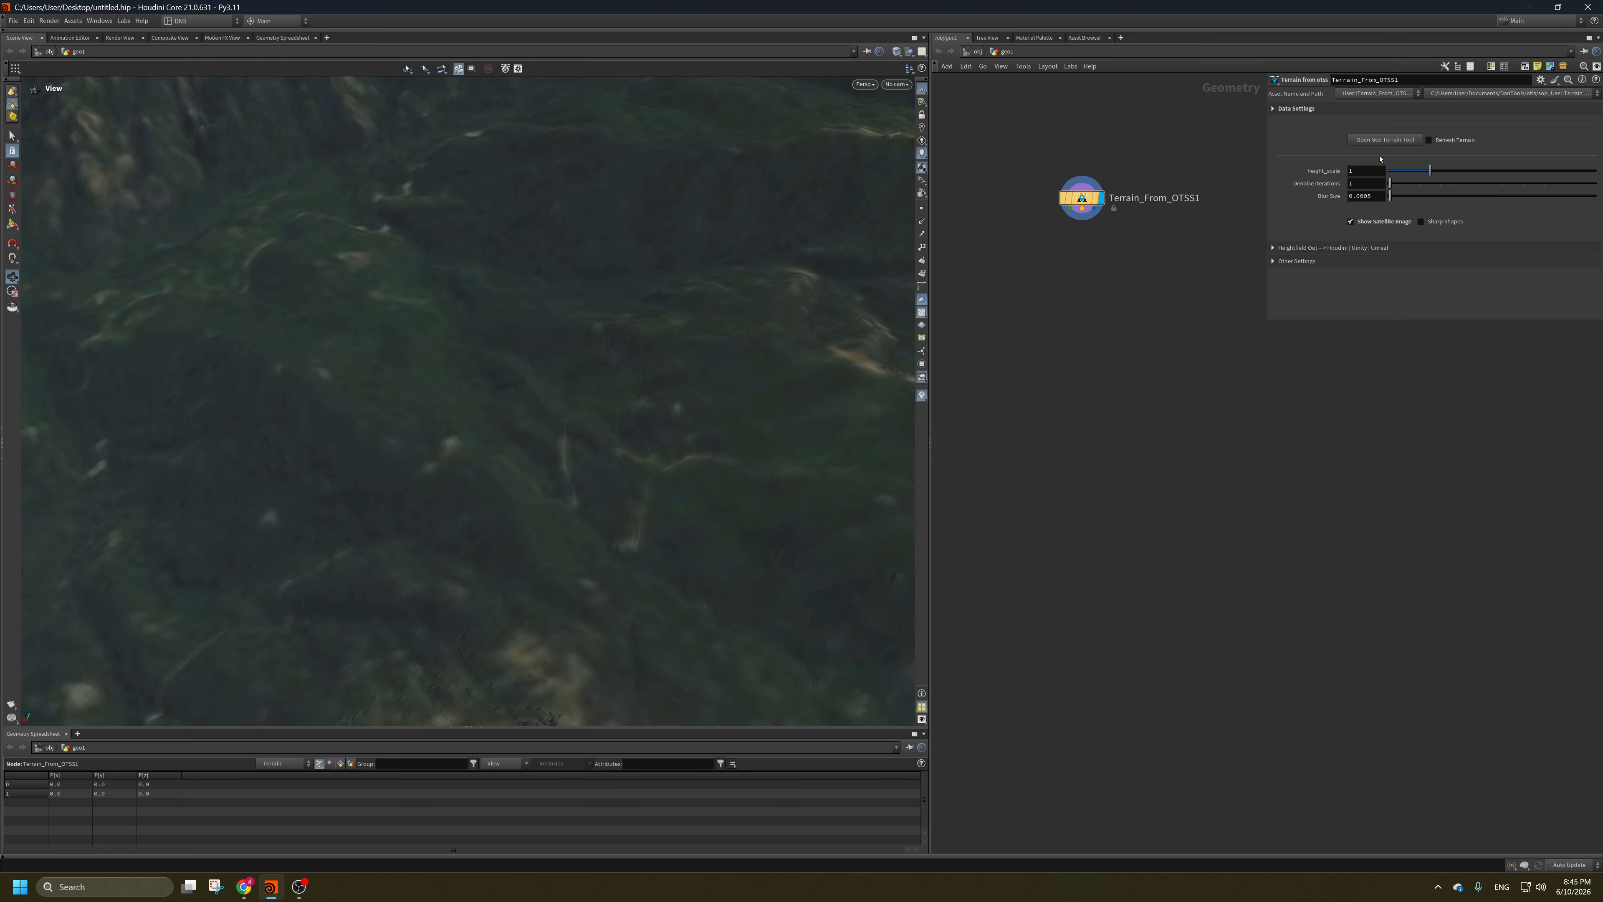
pyautogui.moveTo(848, 344); pyautogui.dragTo(405, 434)
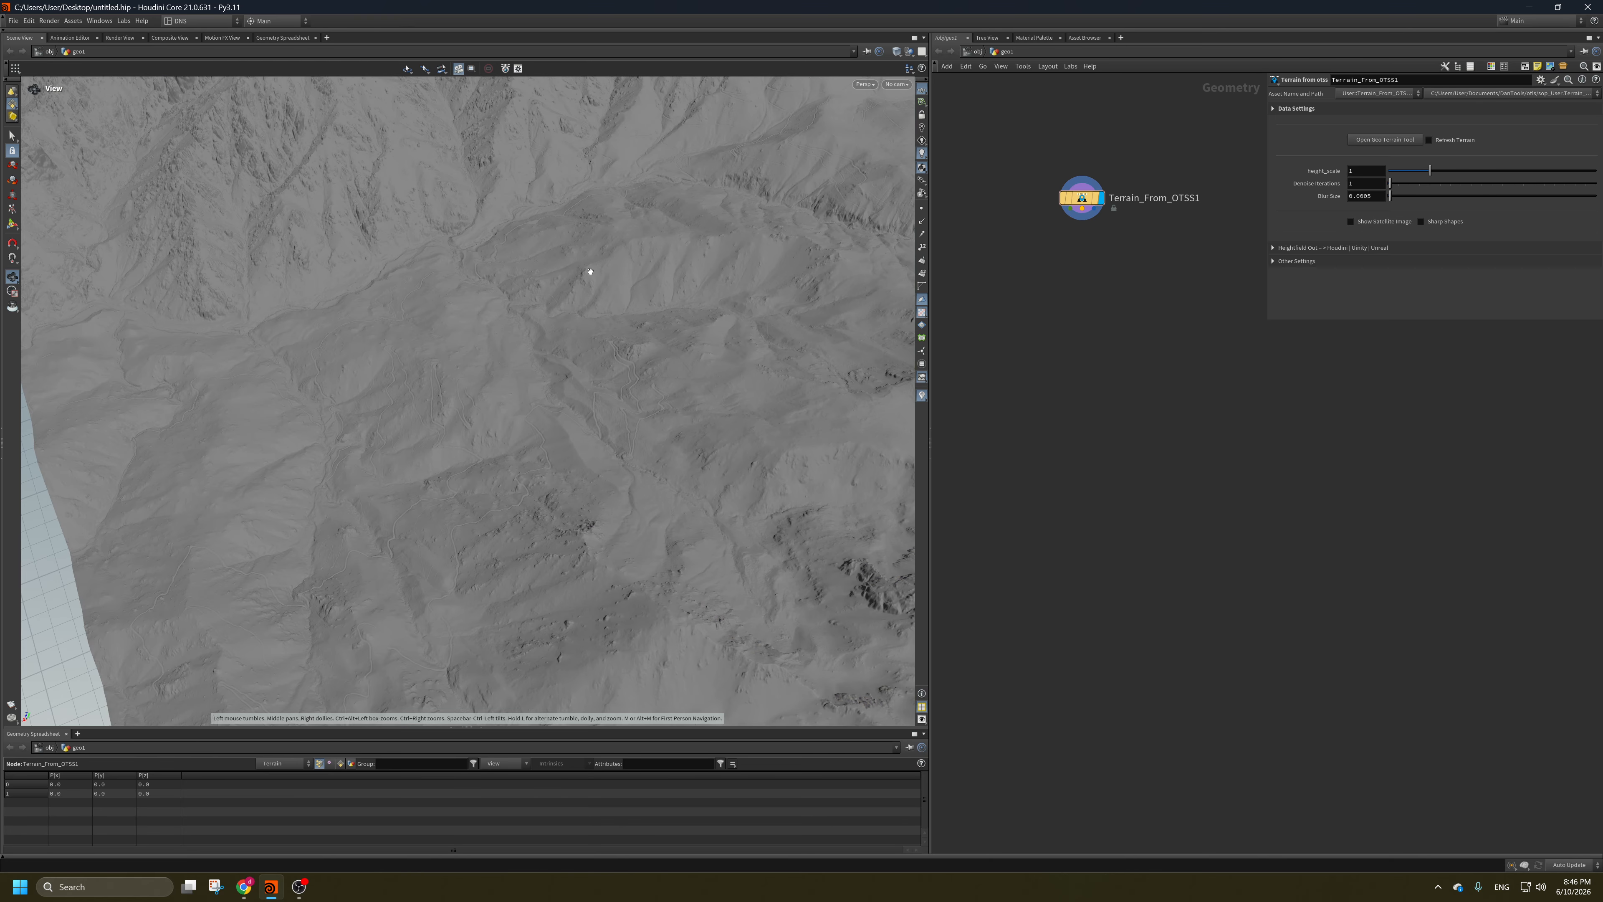
pyautogui.moveTo(591, 272); pyautogui.dragTo(354, 265)
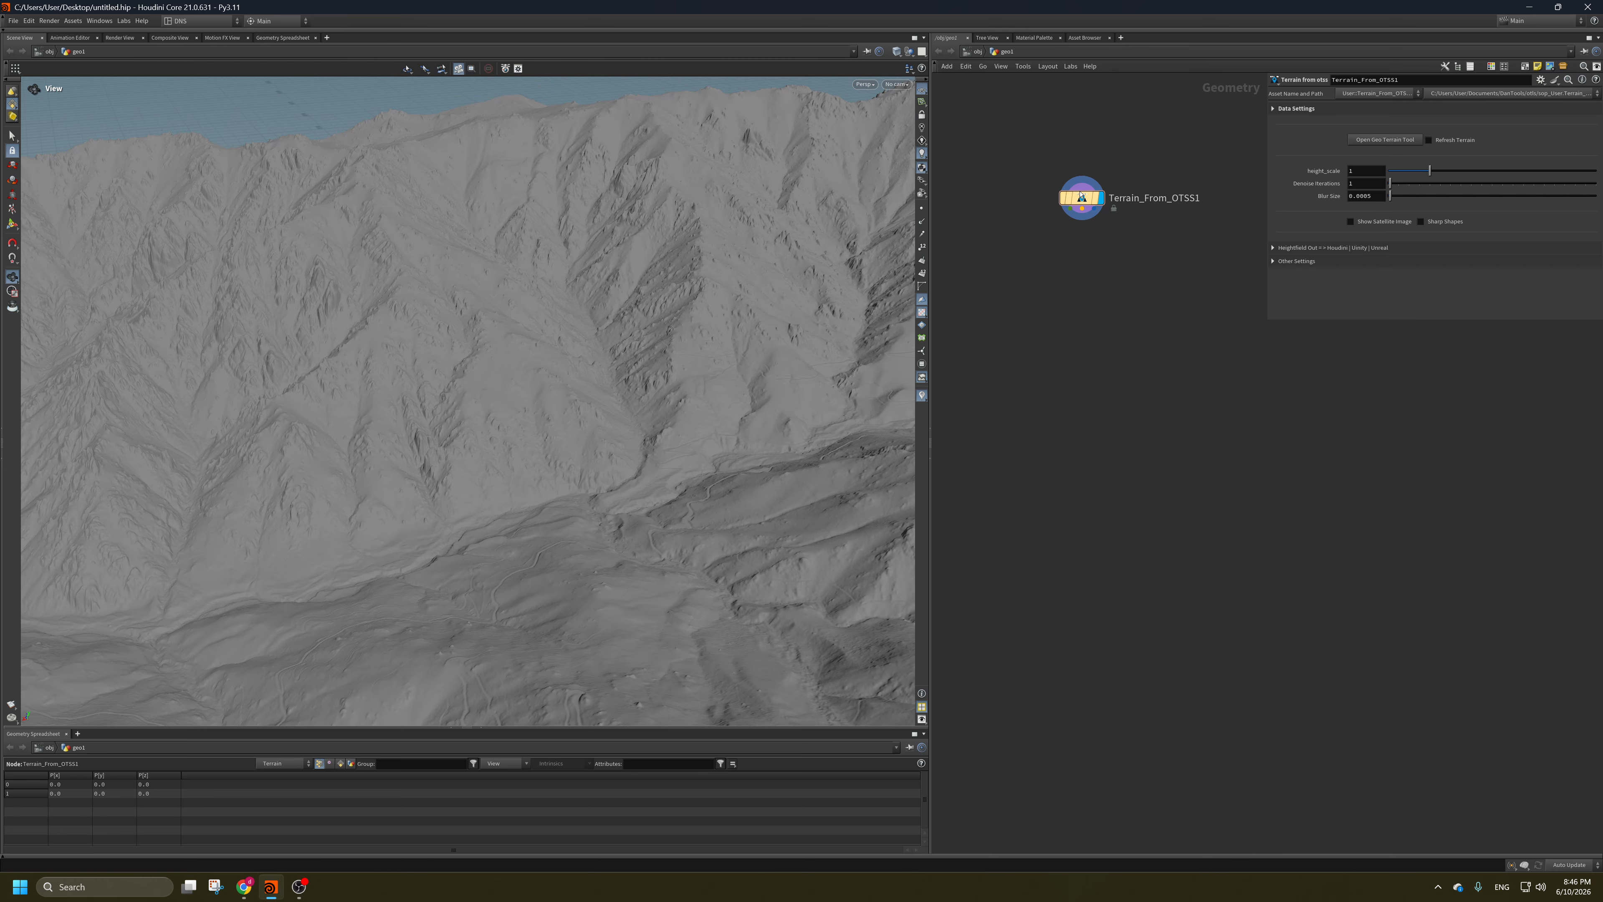
# Look into the node's data settings, open the Geo Terrain tool and load terrain_meta from terrain_cache's untitled folder.
pyautogui.click(1274, 108)
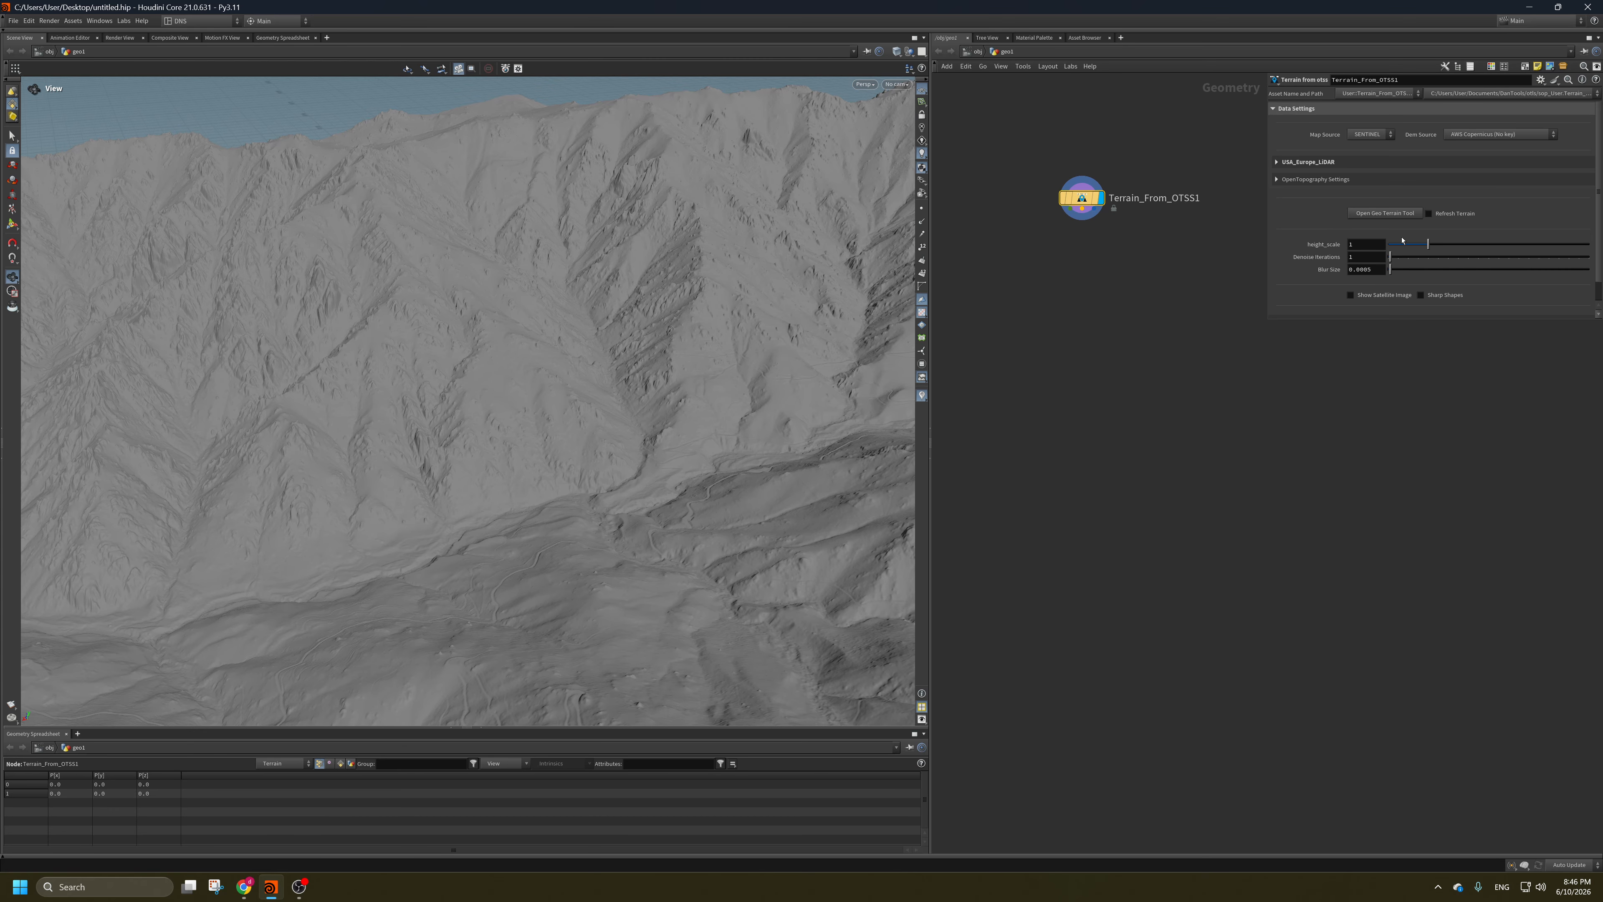
pyautogui.click(1274, 109)
pyautogui.click(1366, 144)
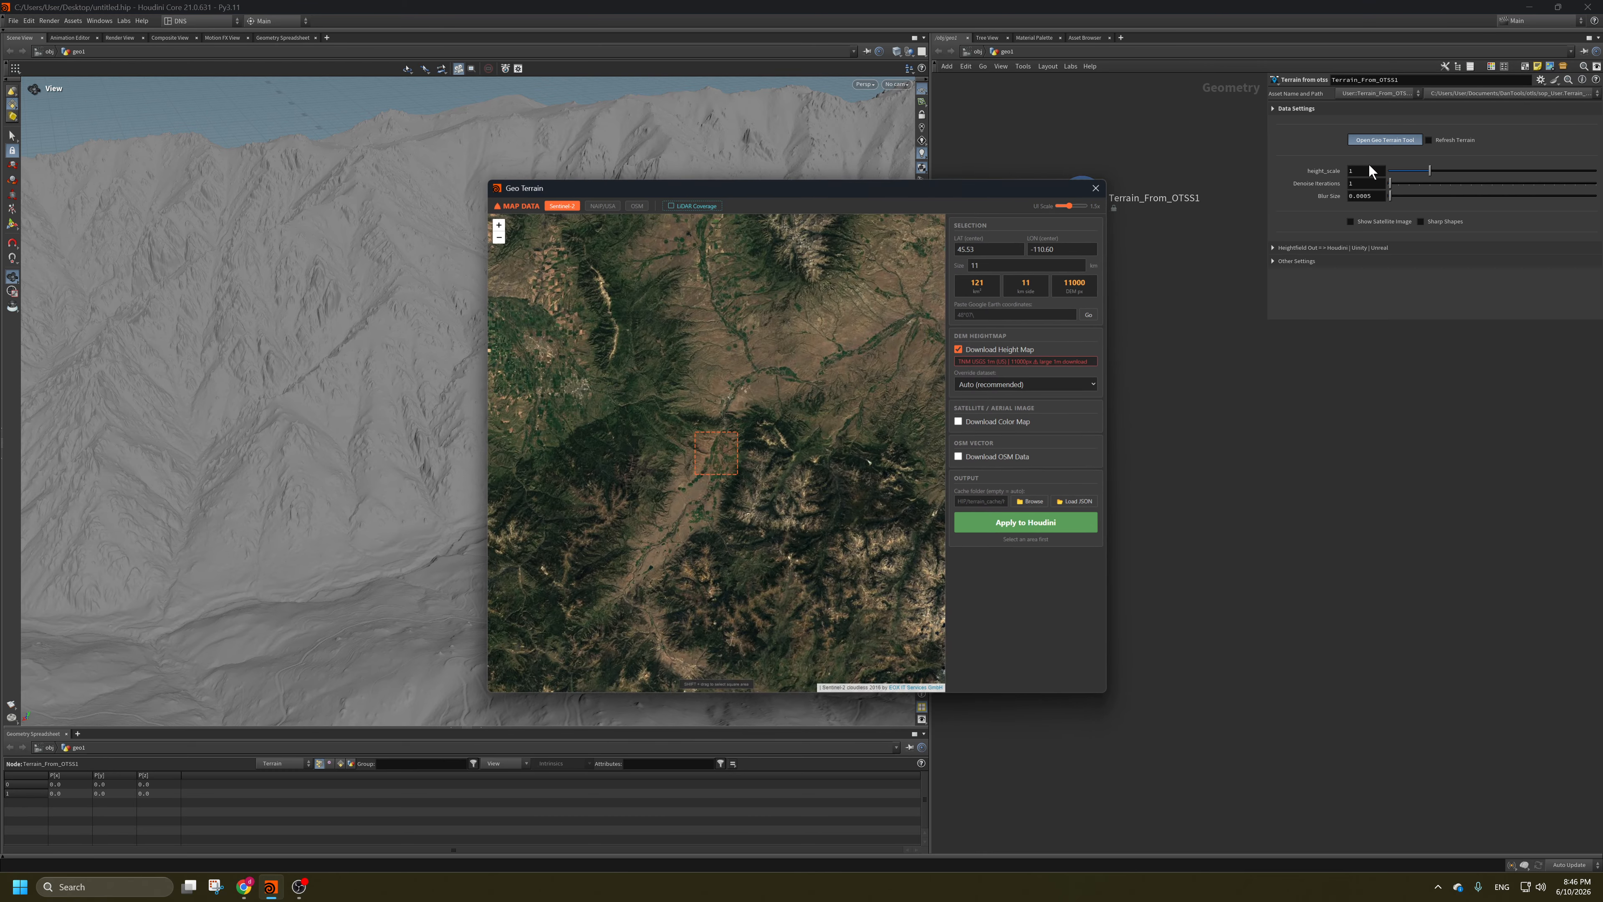
pyautogui.click(1082, 507)
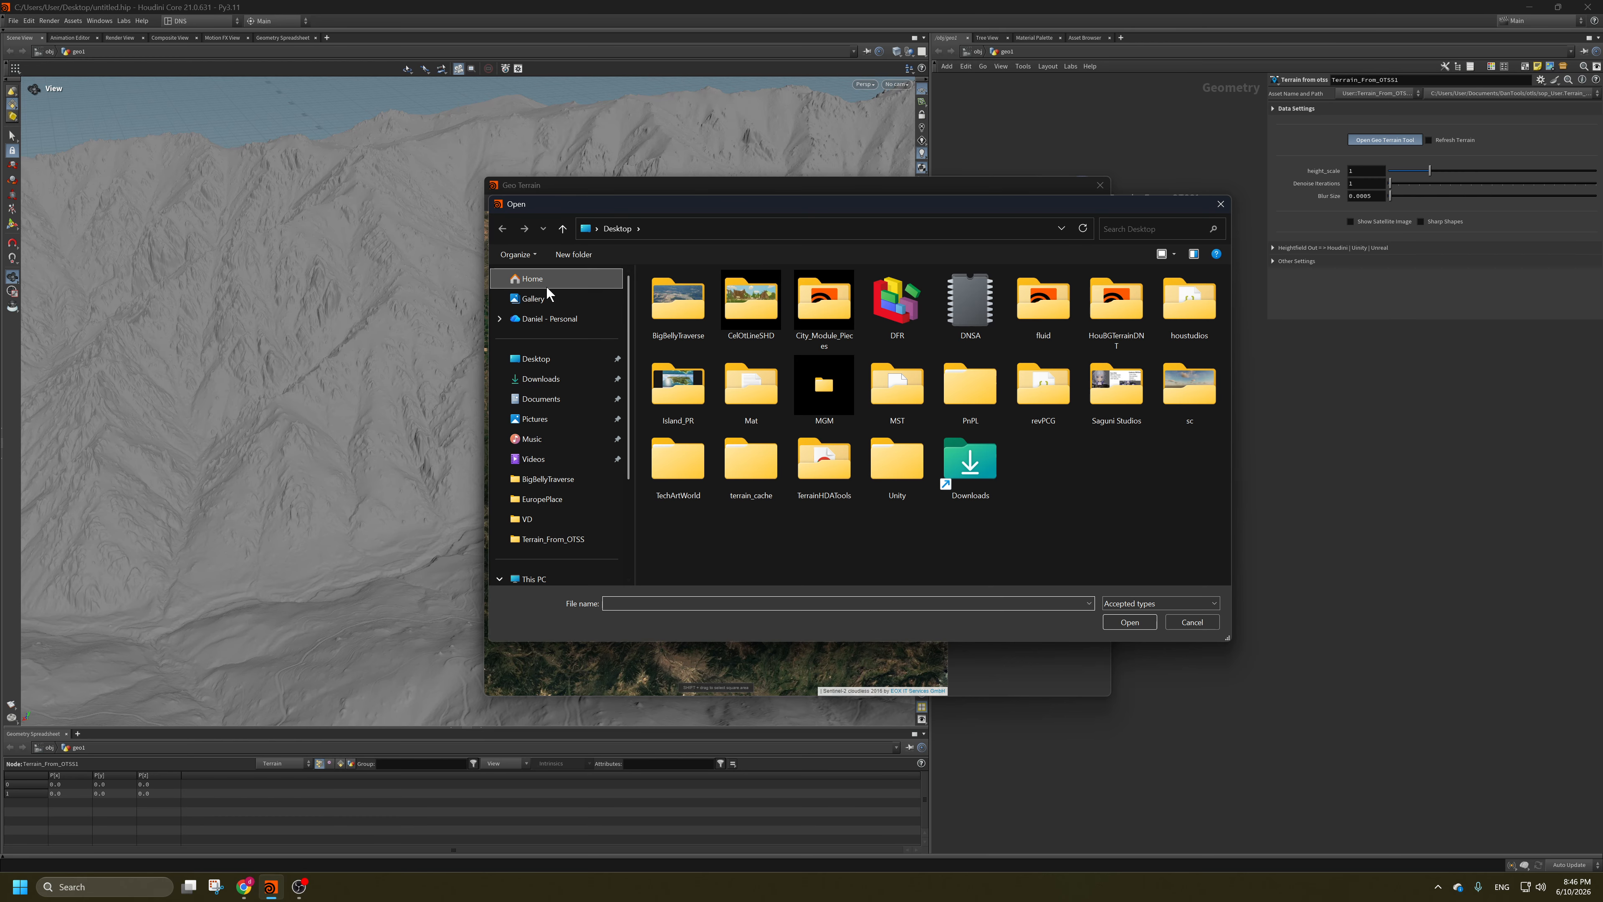
pyautogui.click(526, 359)
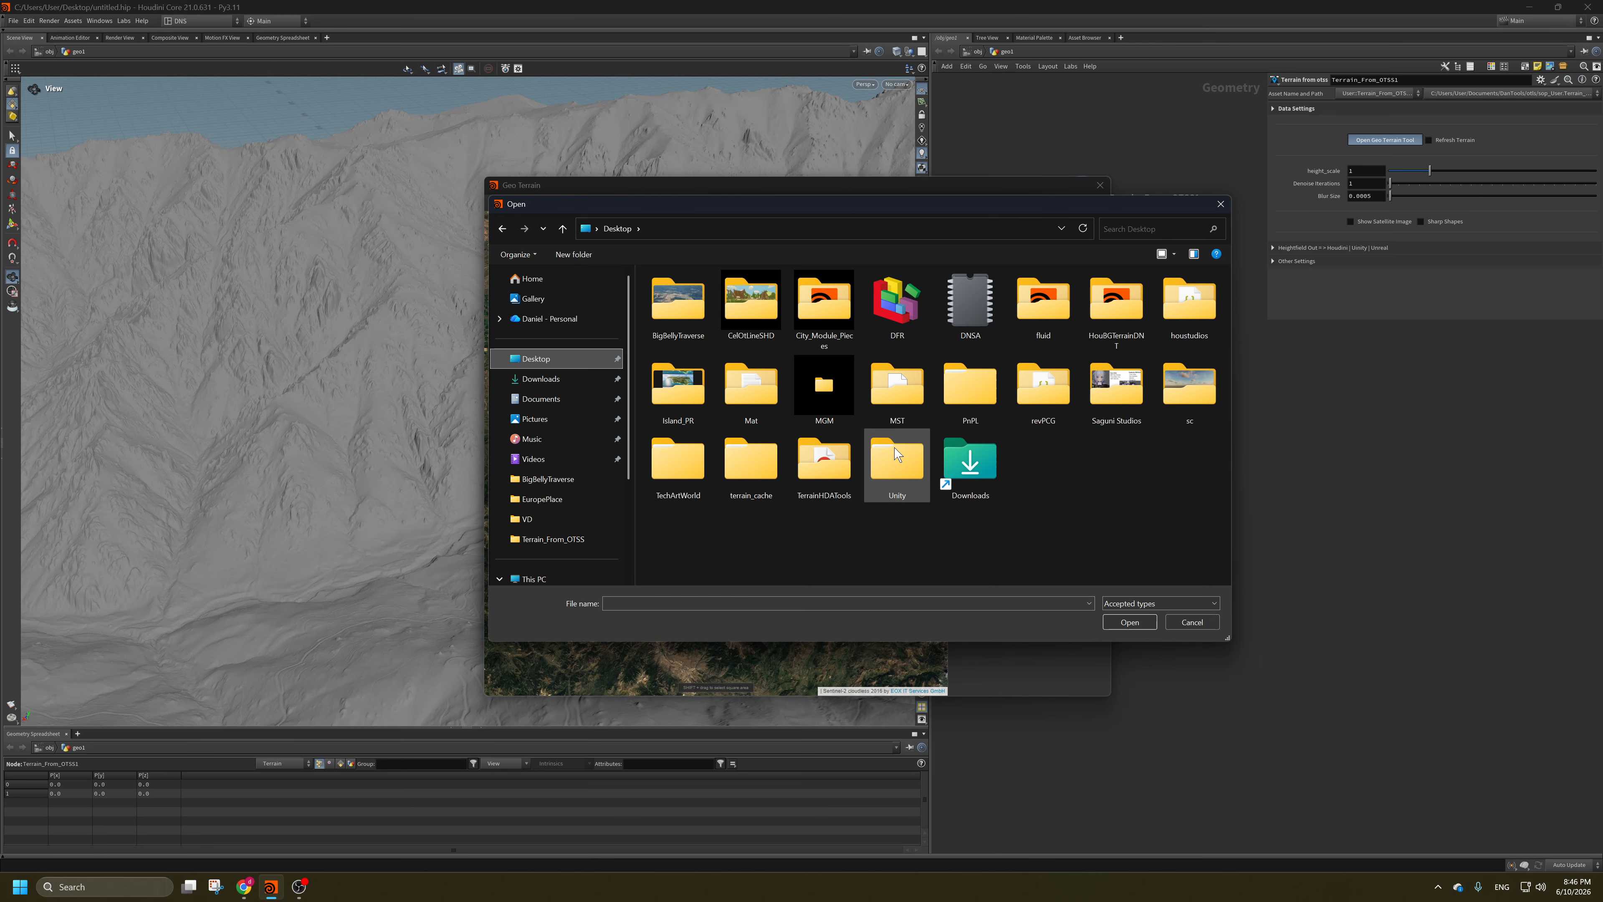
pyautogui.doubleClick(746, 479)
pyautogui.doubleClick(657, 295)
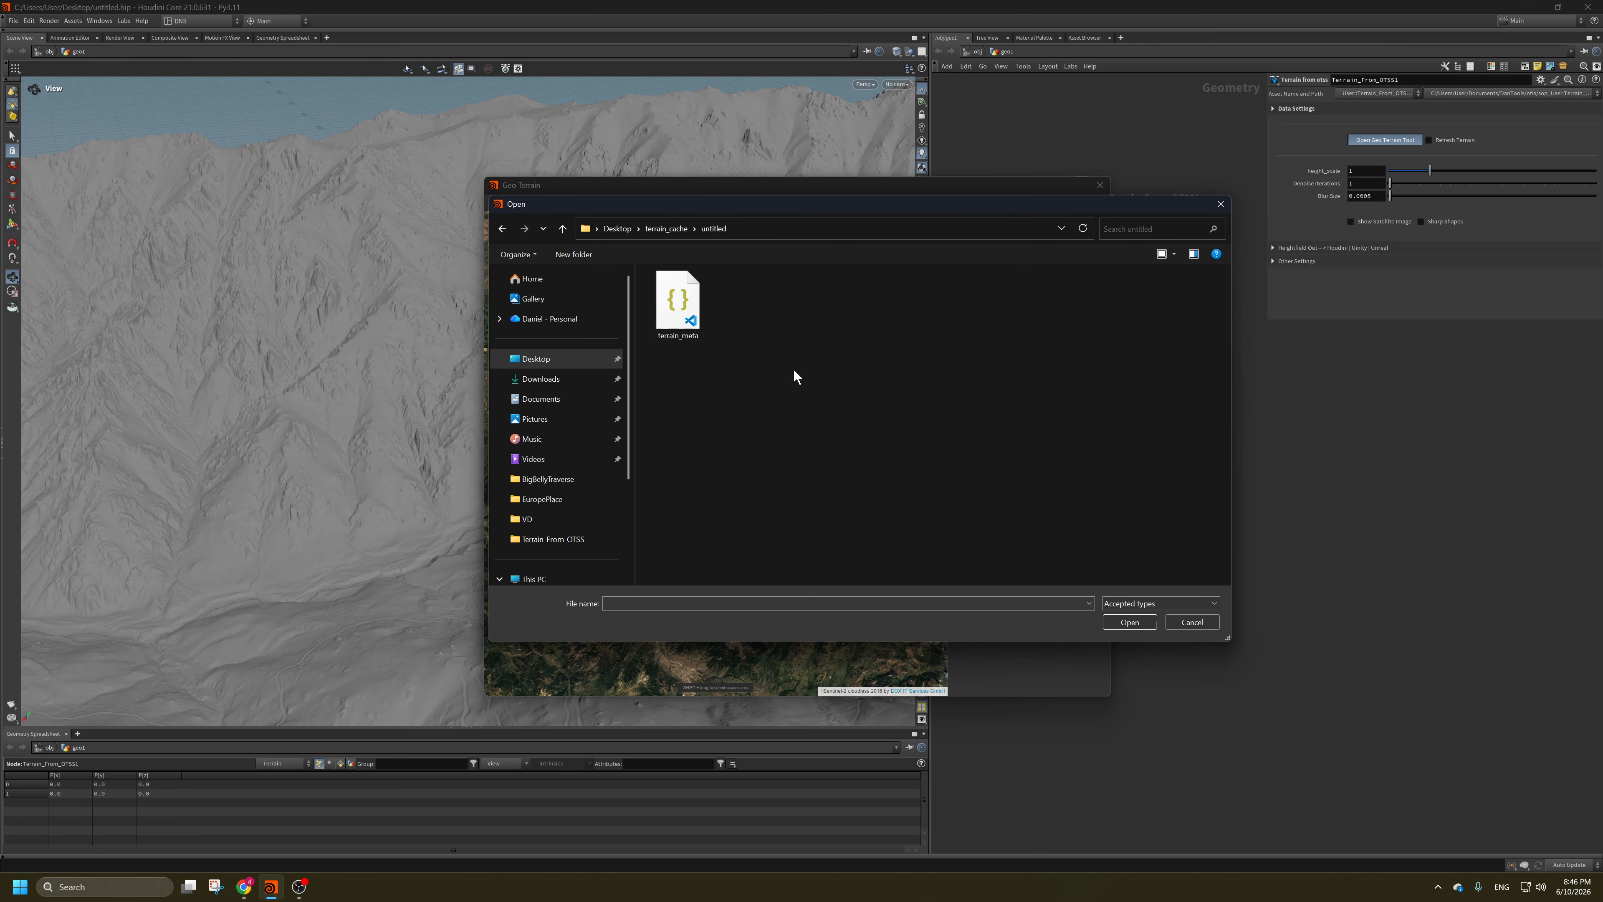
pyautogui.doubleClick(683, 303)
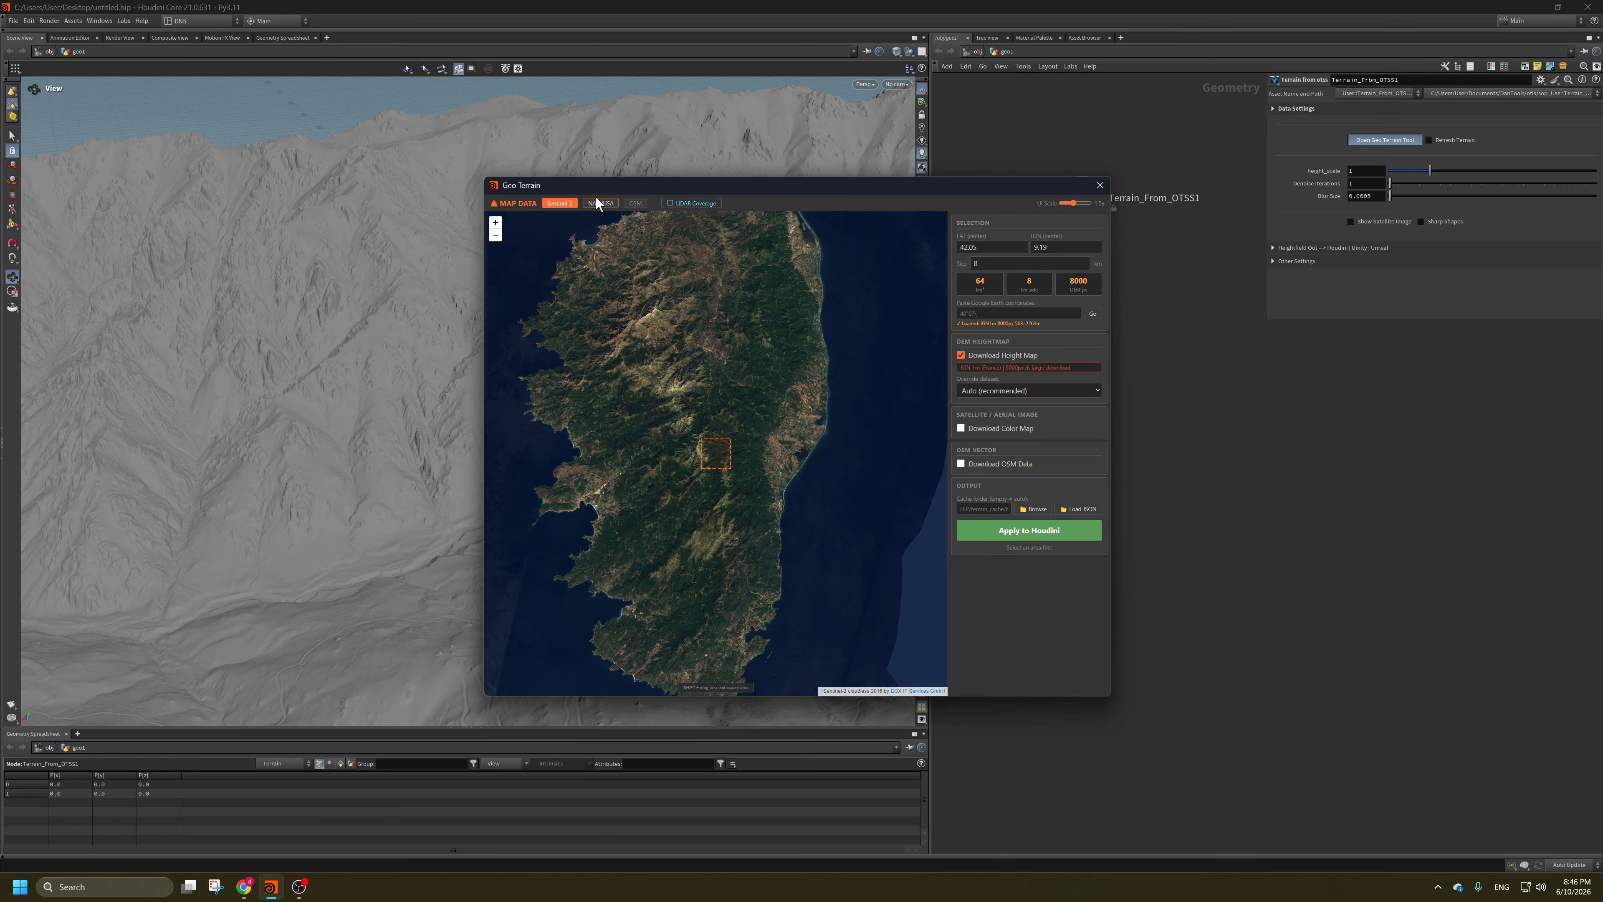
# Select an area about 5 km wide in Corsica and turn on the LiDAR coverage overlay.
pyautogui.keyDown('shift'); pyautogui.moveTo(708, 453); pyautogui.dragTo(725, 471); pyautogui.keyUp('shift')
pyautogui.scroll(5, 719, 463)
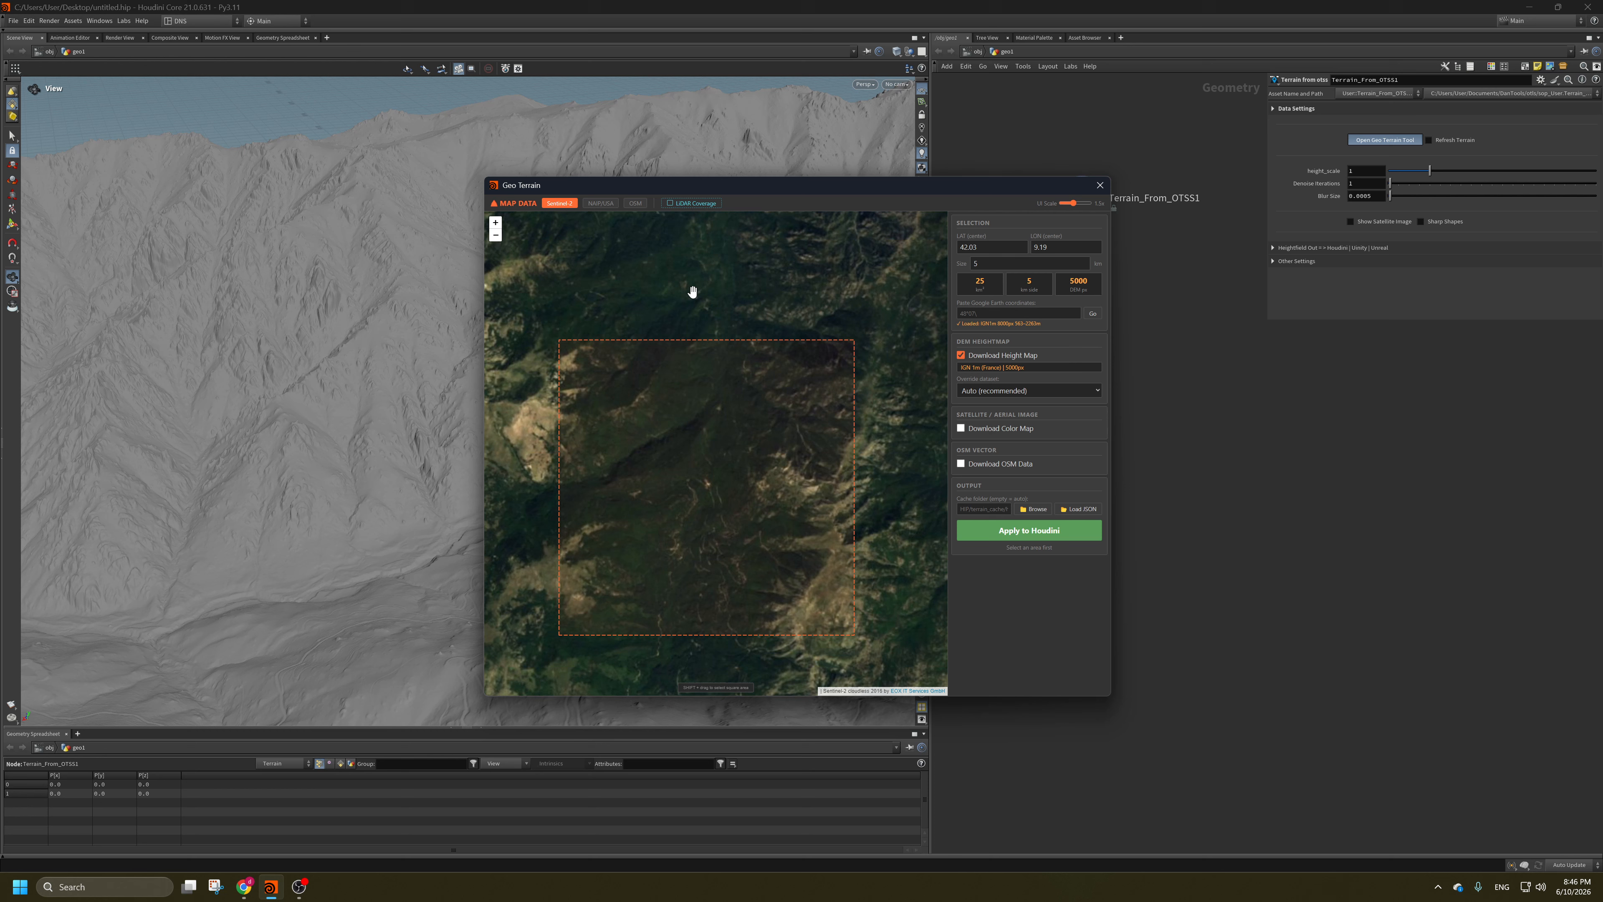
pyautogui.click(683, 203)
pyautogui.click(683, 203)
pyautogui.click(683, 203)
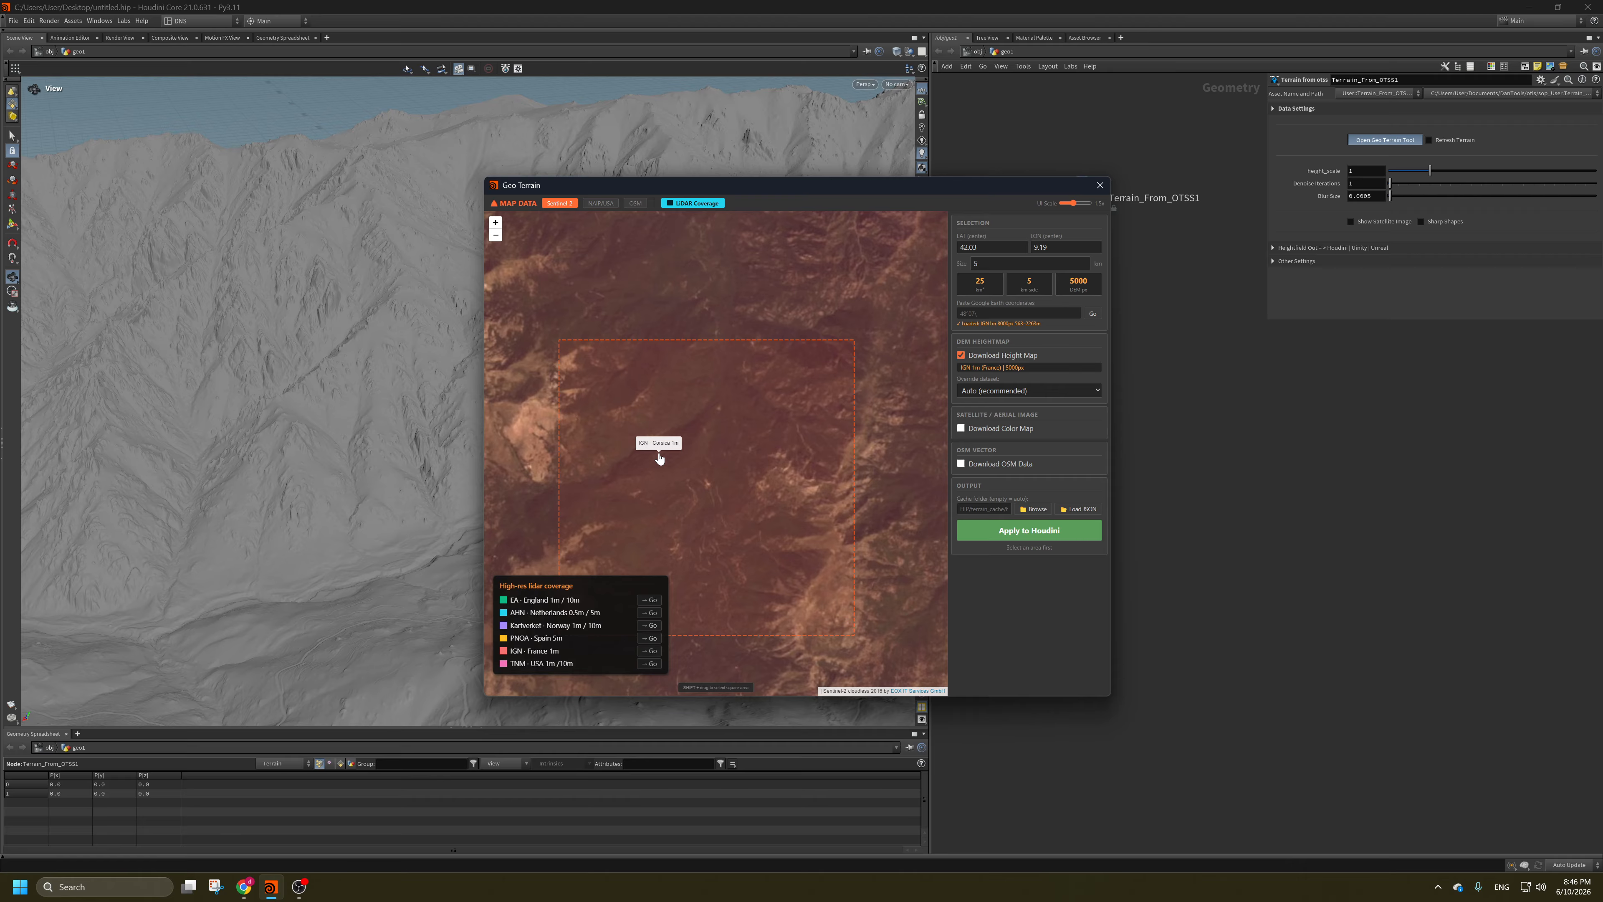
# Jump to the IGN France coverage and select an area about 34 km wide in Corsica.
pyautogui.click(654, 657)
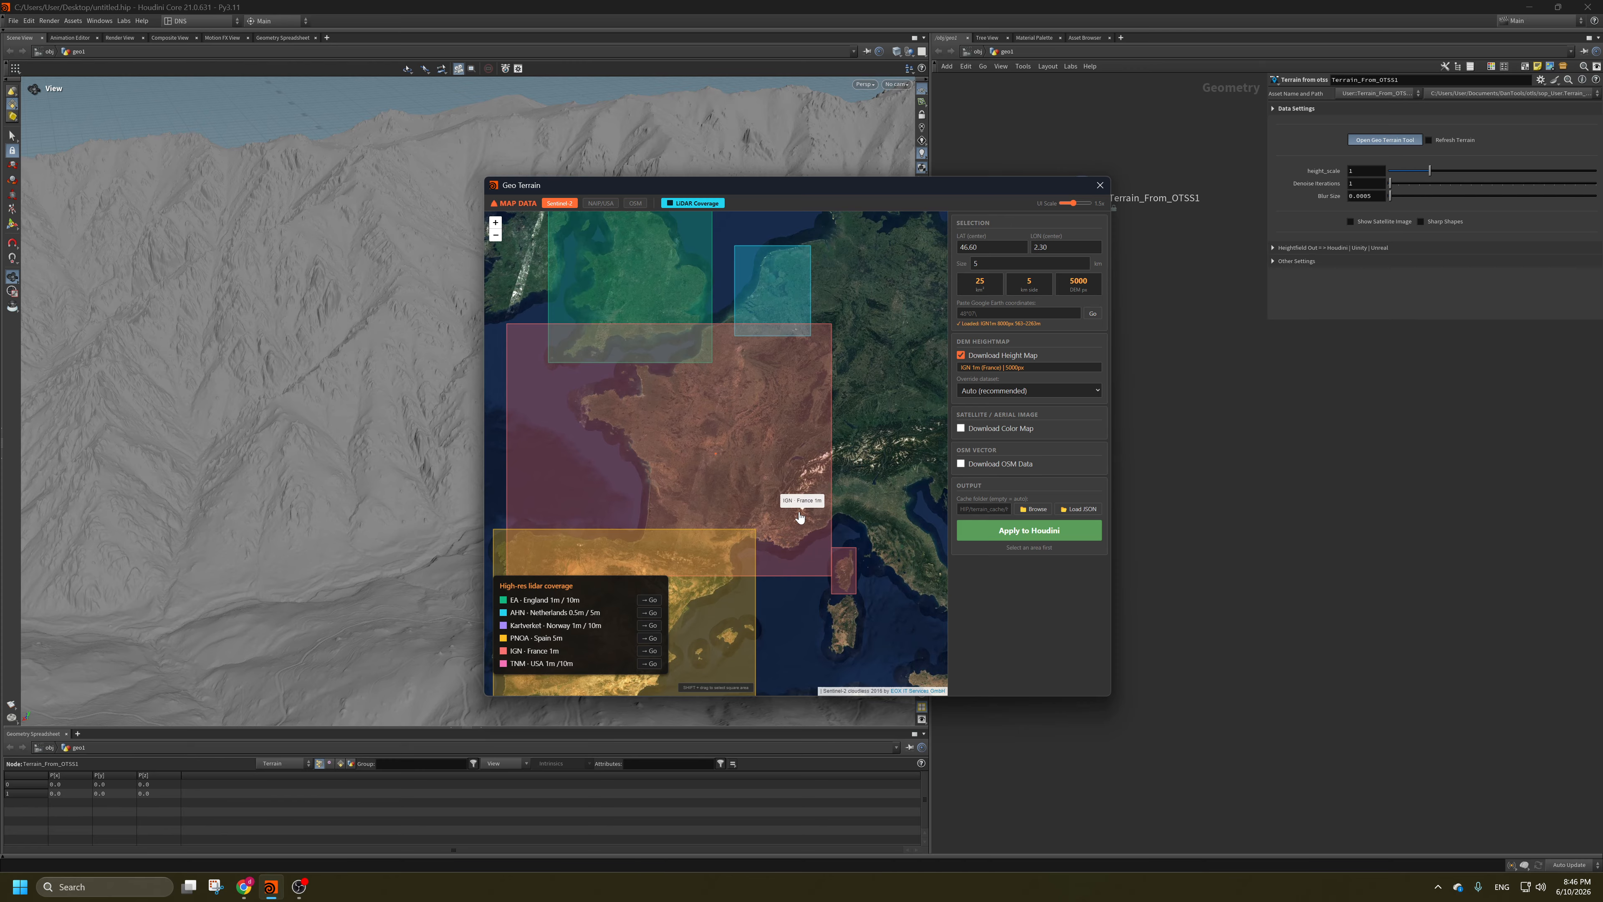
pyautogui.click(844, 570)
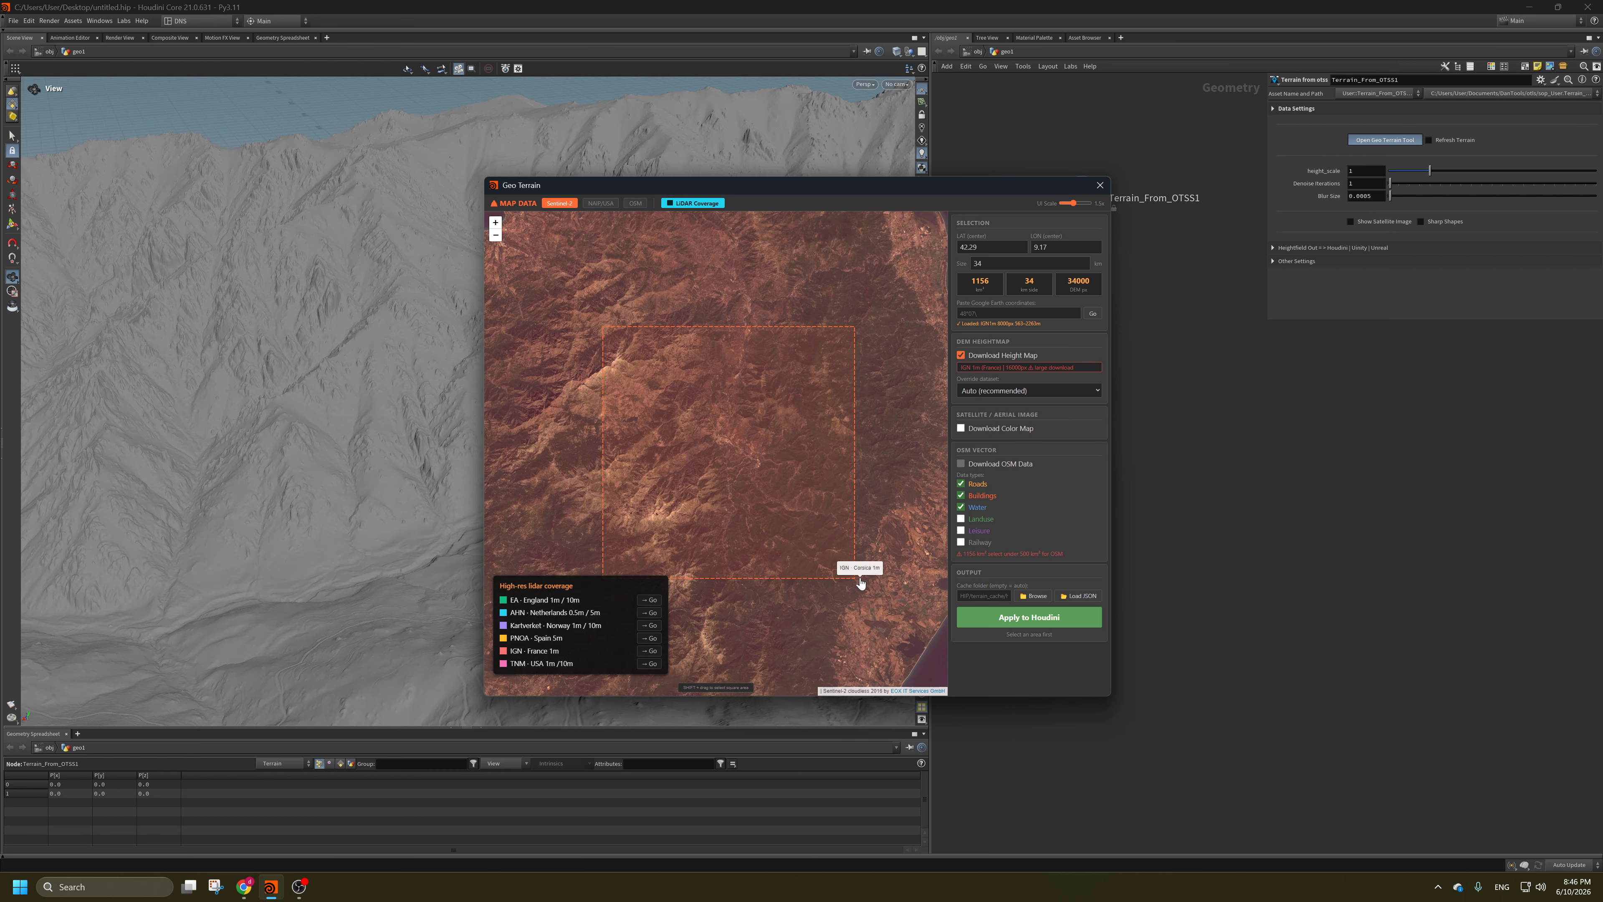
pyautogui.moveTo(698, 454); pyautogui.dragTo(813, 530)
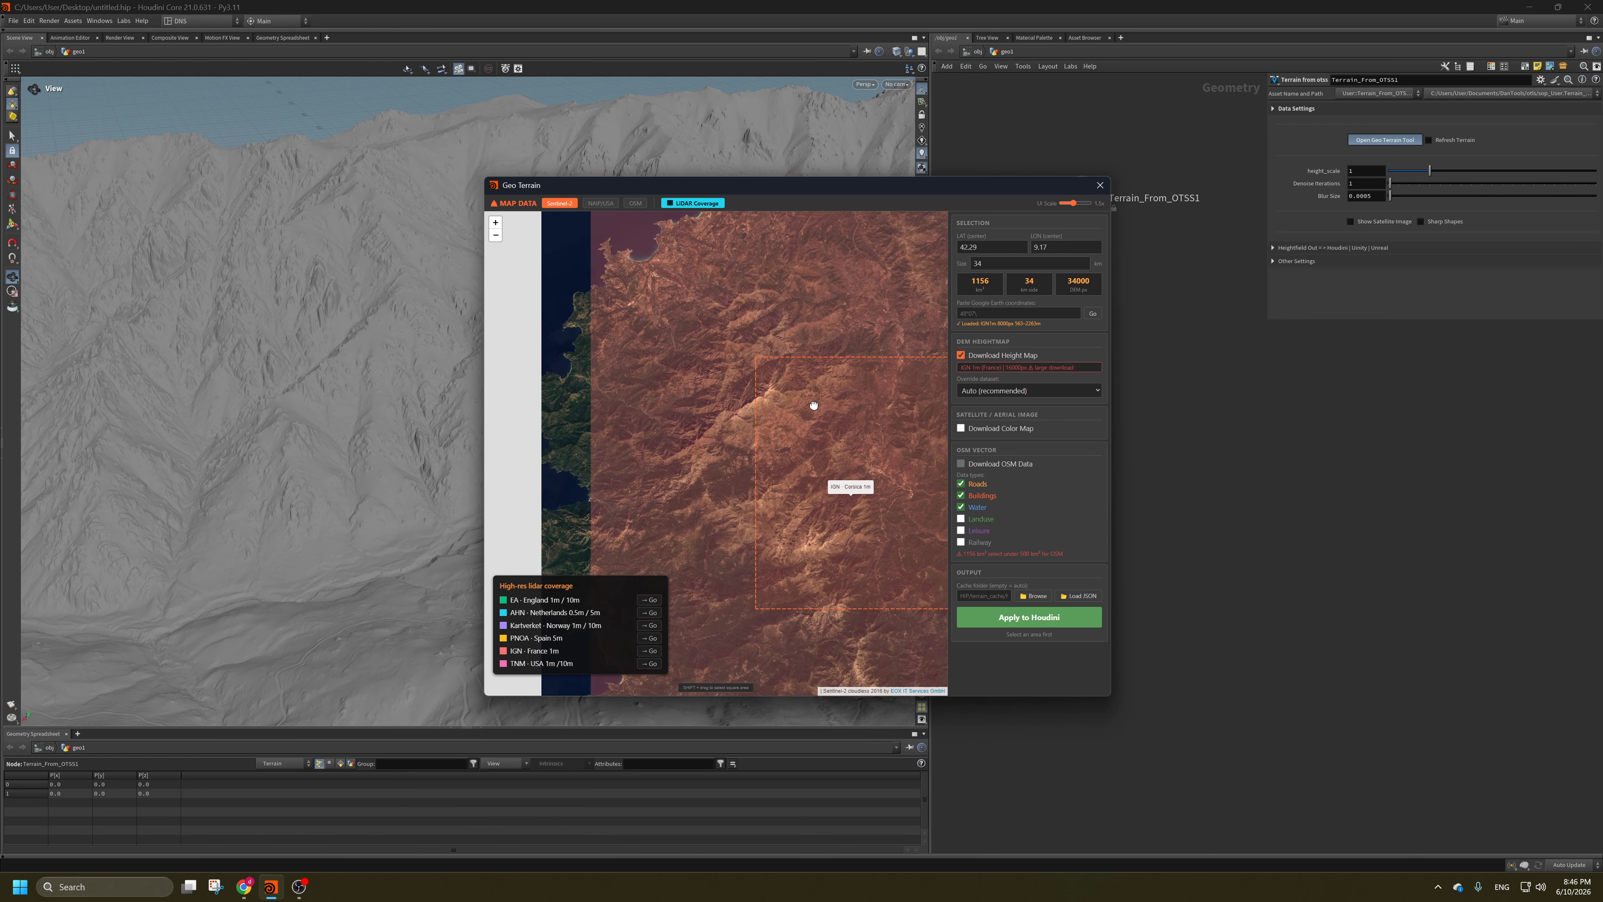
# Jump to the PNOA Spain coverage, select an area about 99 km wide, and close the Geo Terrain tool without applying.
pyautogui.click(655, 640)
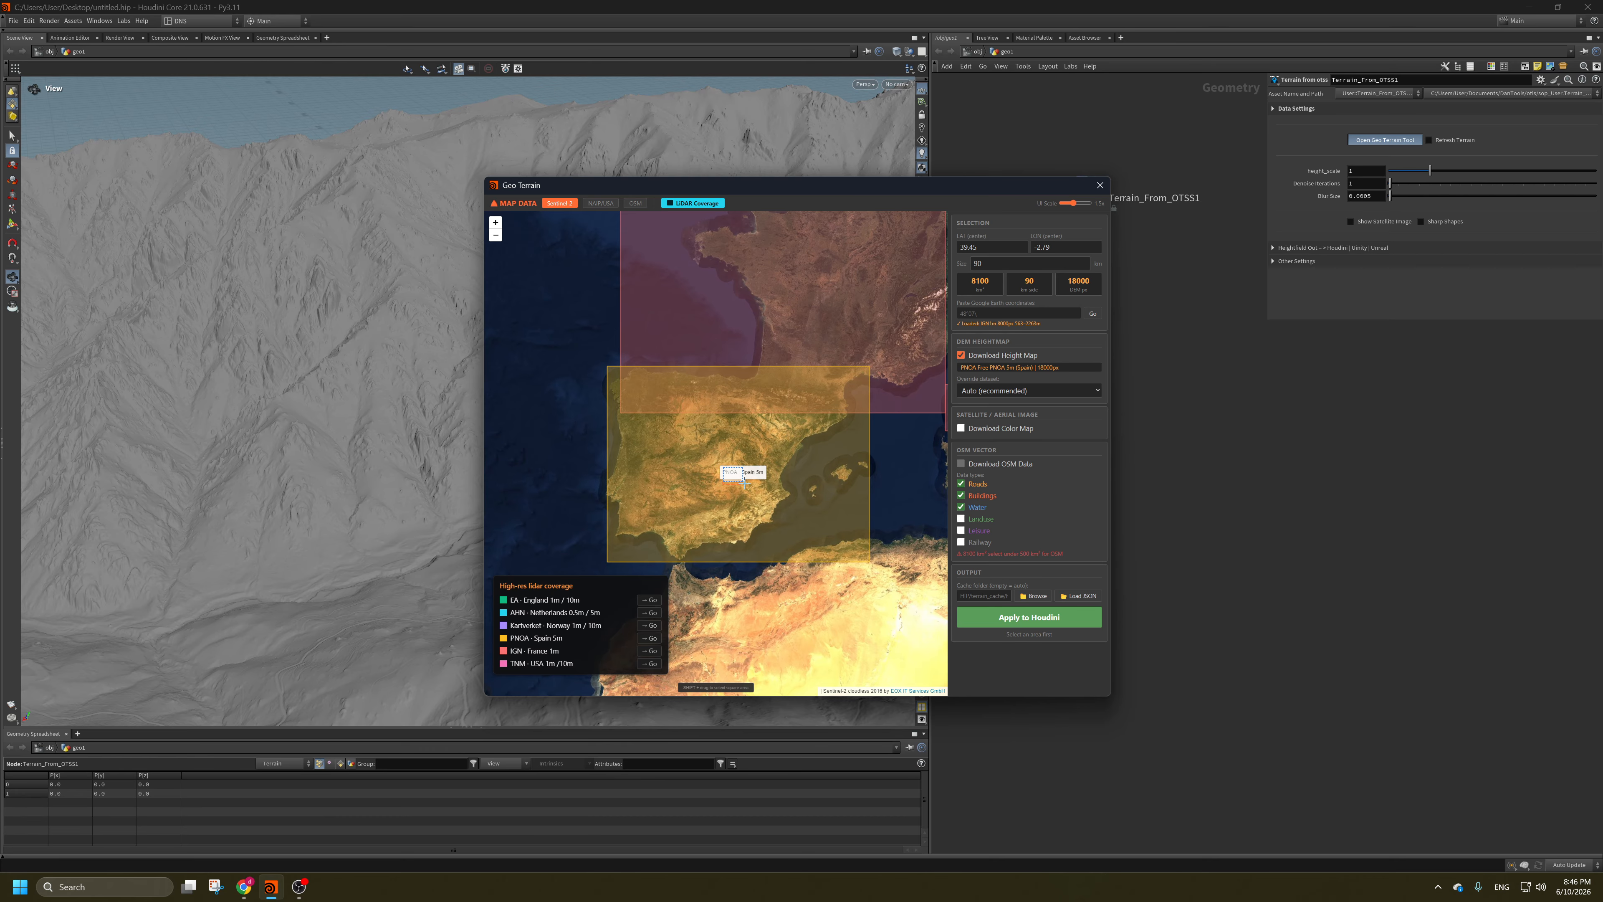
pyautogui.keyDown('shift'); pyautogui.moveTo(744, 483); pyautogui.dragTo(754, 496); pyautogui.keyUp('shift')
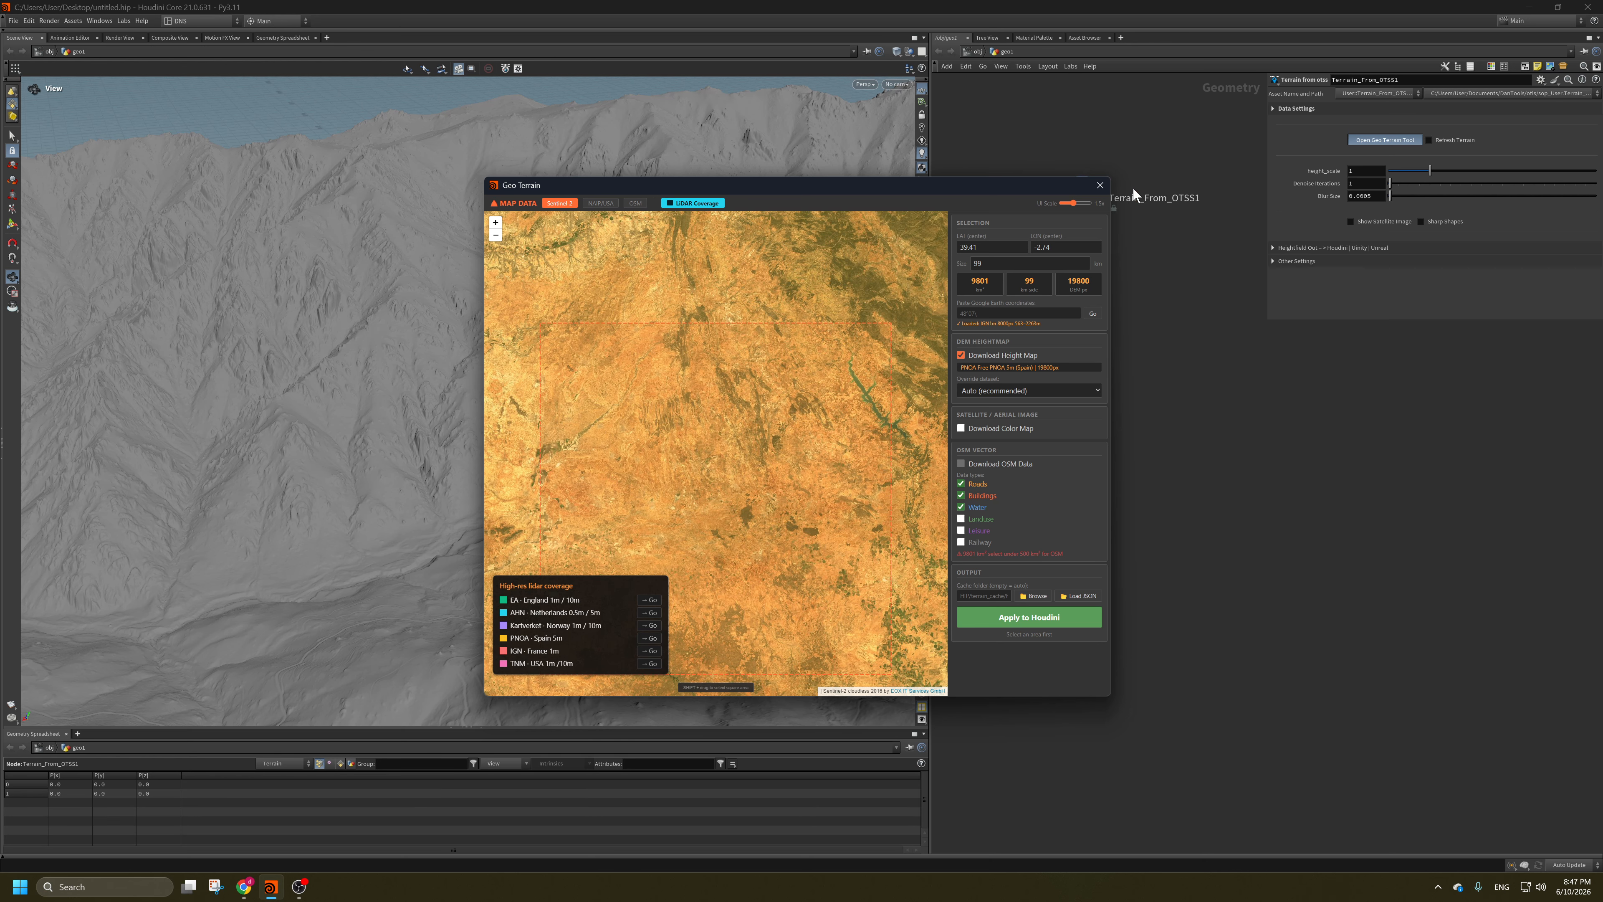
pyautogui.click(1100, 185)
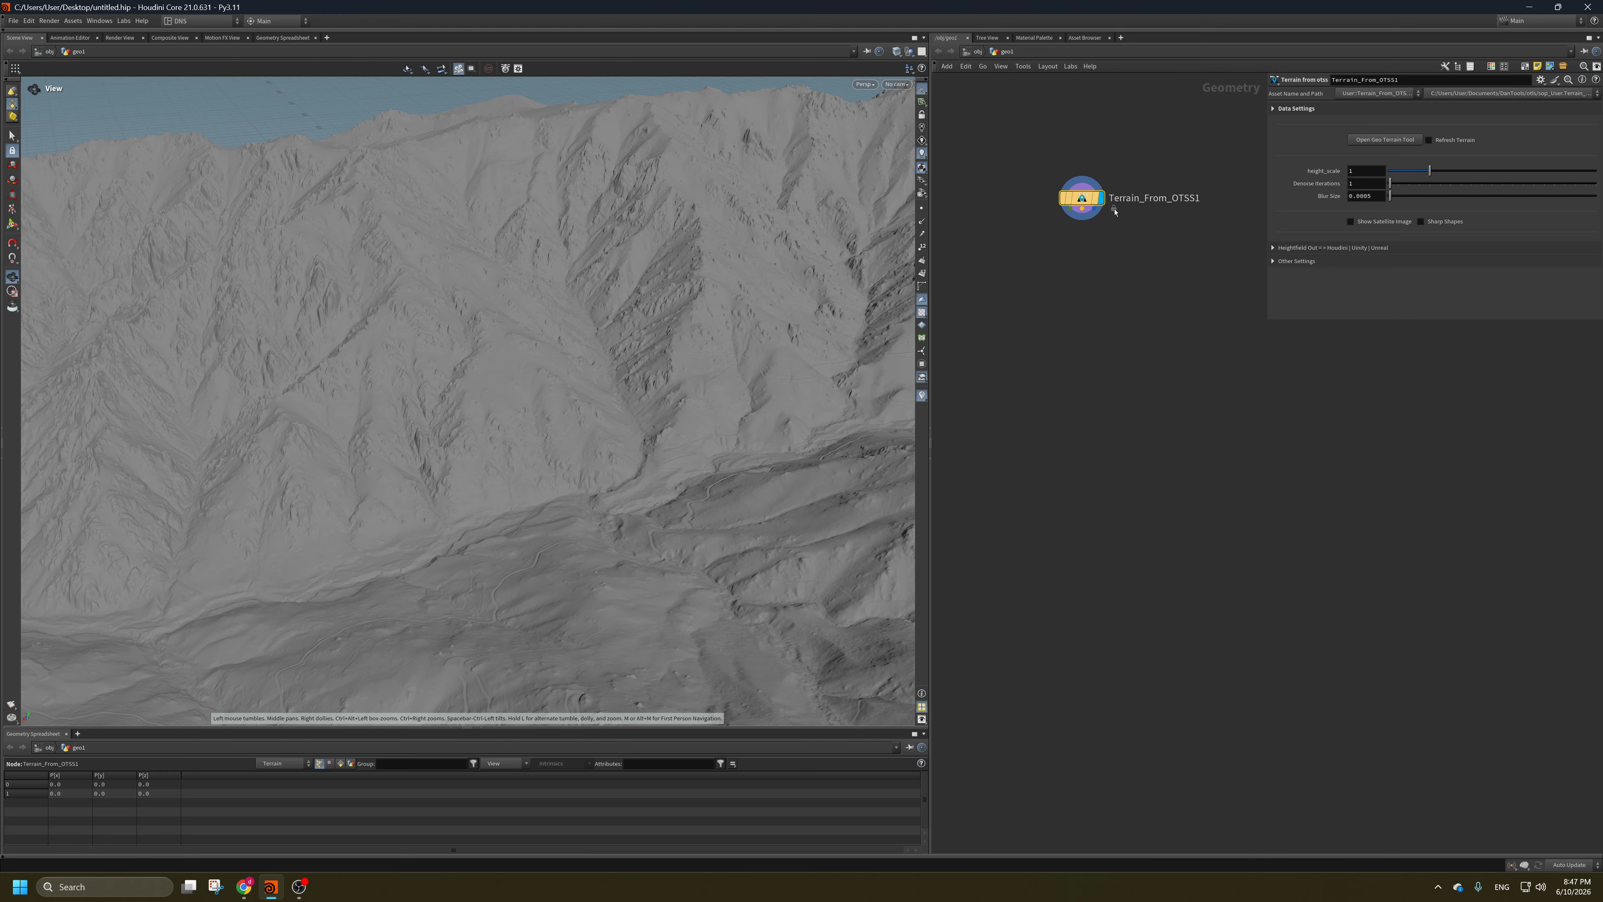
# Reopen the Geo Terrain tool, view the LiDAR coverage for England and France, and close the tool.
pyautogui.click(1396, 140)
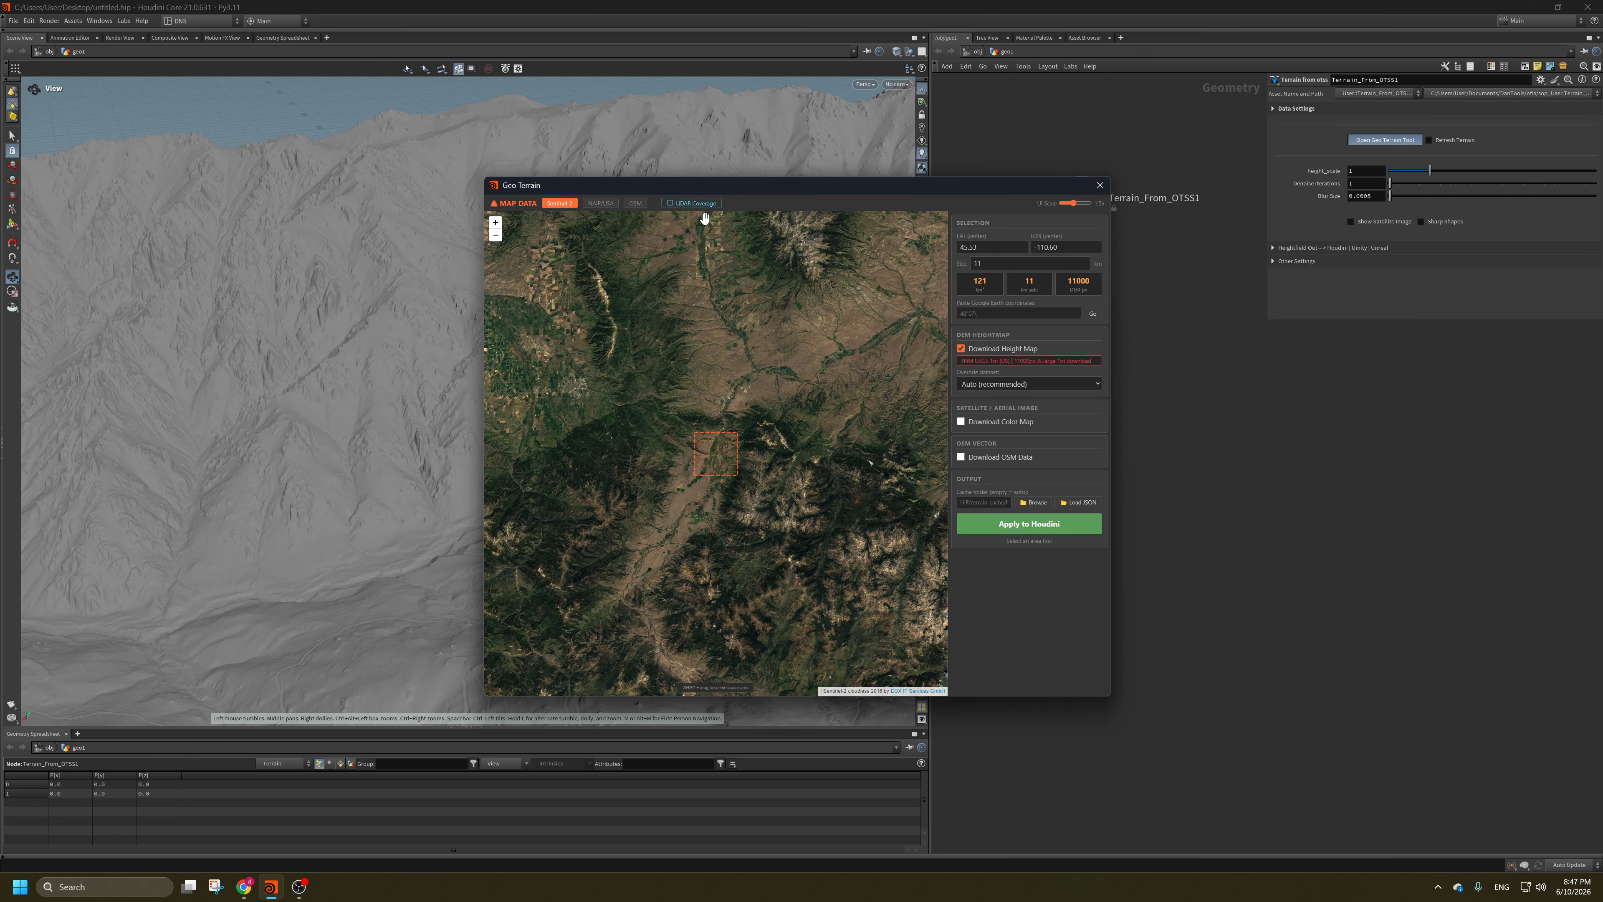
pyautogui.click(688, 203)
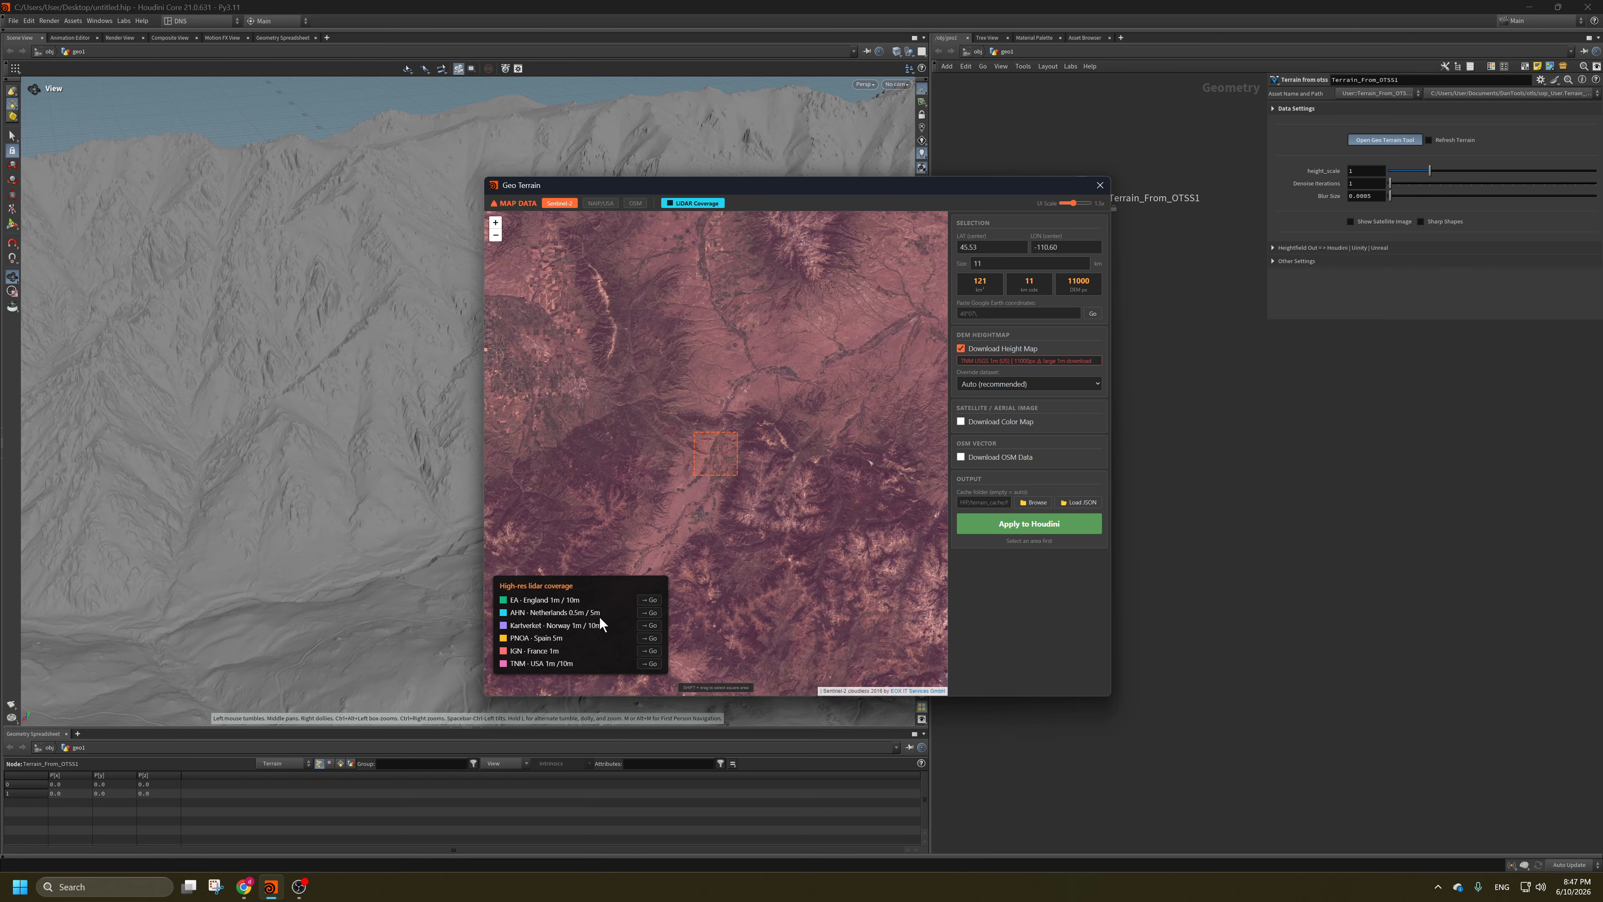
pyautogui.click(648, 600)
pyautogui.click(648, 650)
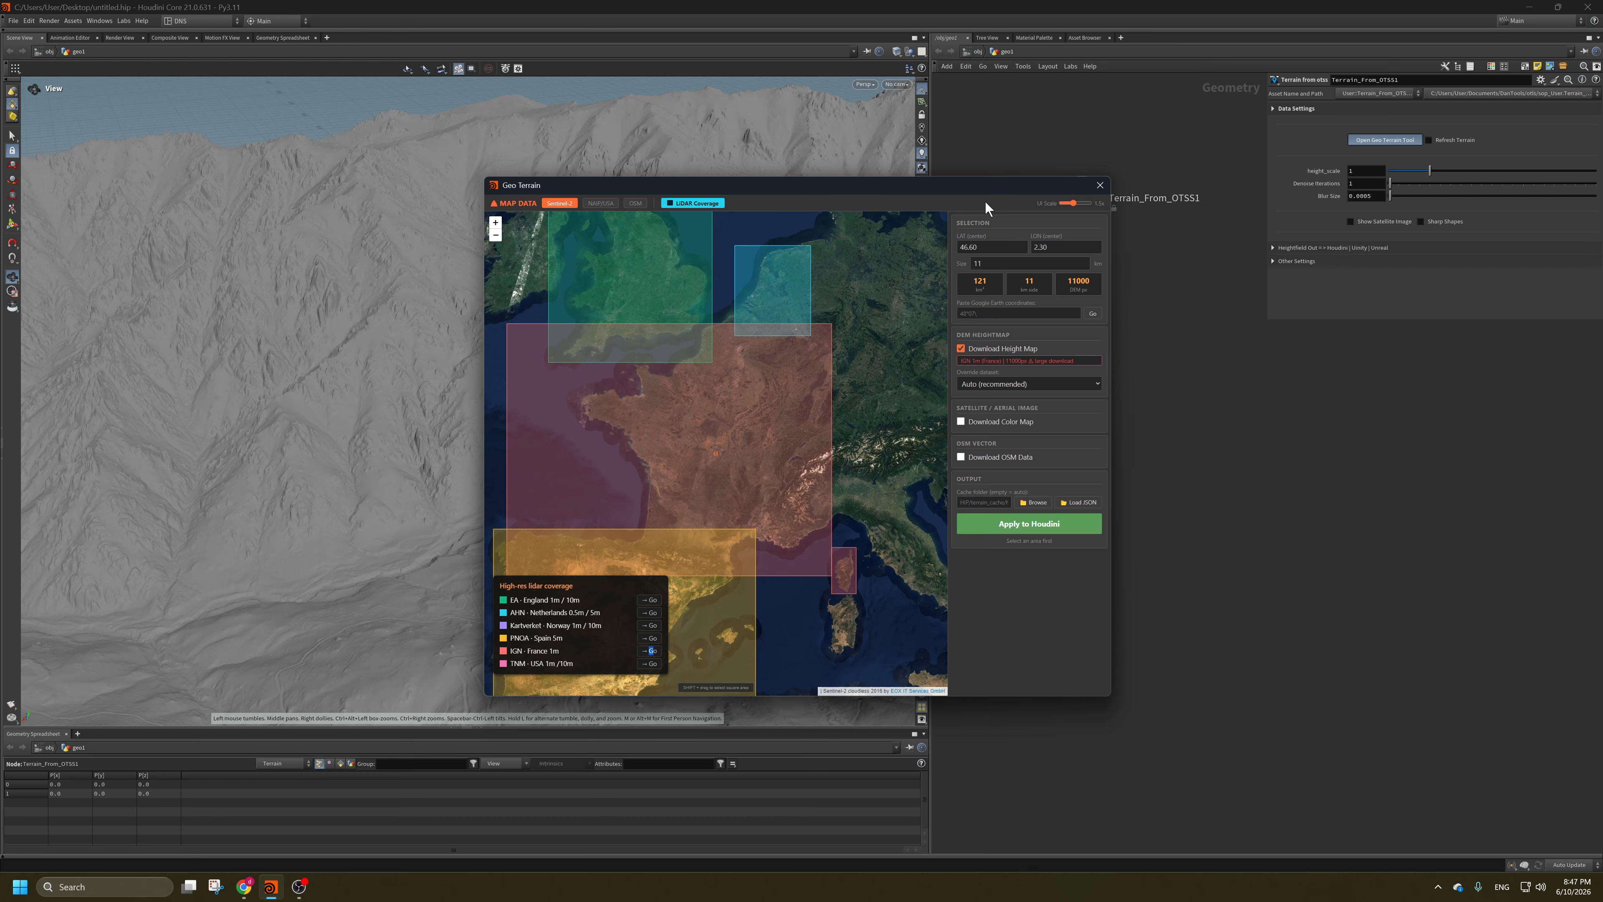
pyautogui.click(1099, 187)
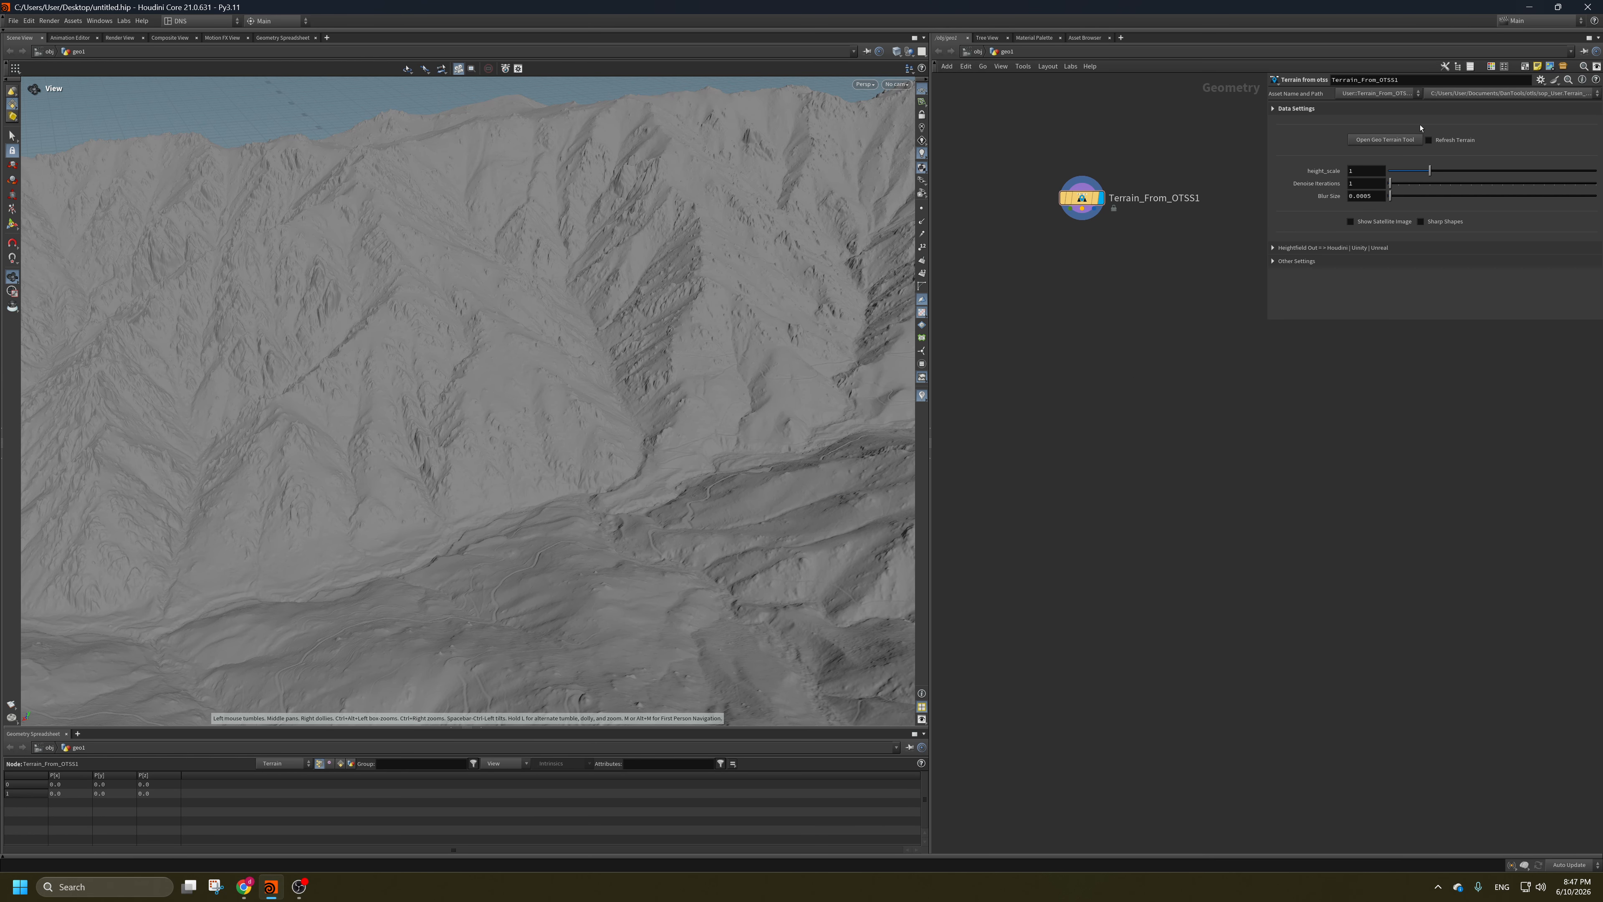
# Switch to the desktop, rename the terrain_cache folder to terrain_cache_S, and move it away from the other icons.
pyautogui.click(1530, 8)
pyautogui.click(83, 165)
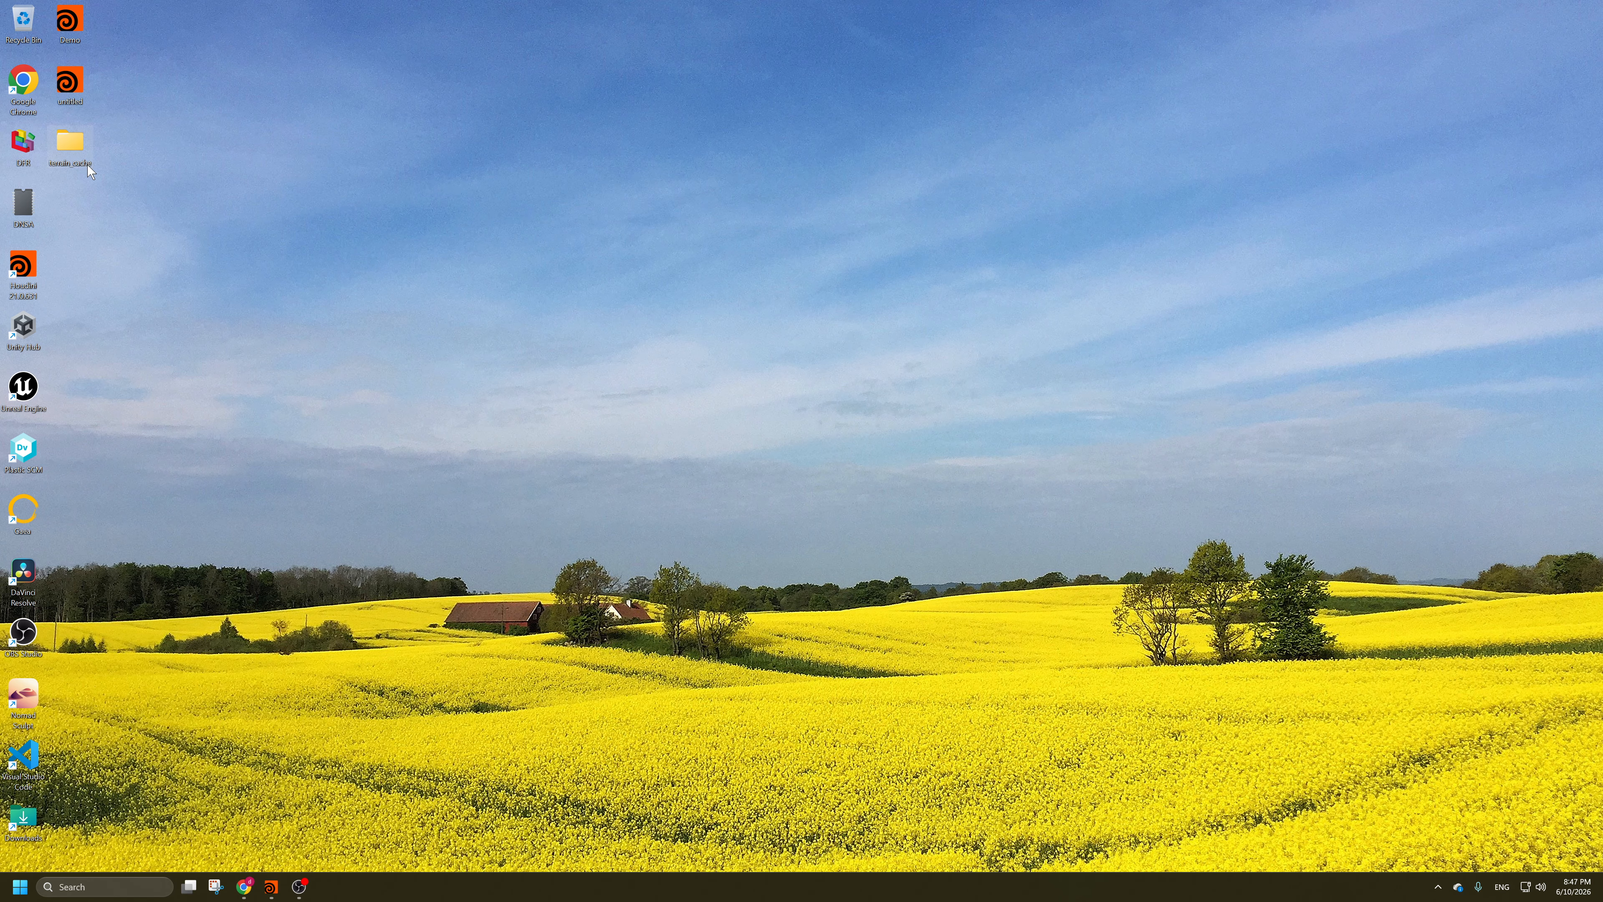
pyautogui.click(83, 164)
pyautogui.write('_S')
pyautogui.press('Return')
pyautogui.moveTo(75, 143); pyautogui.dragTo(404, 19)
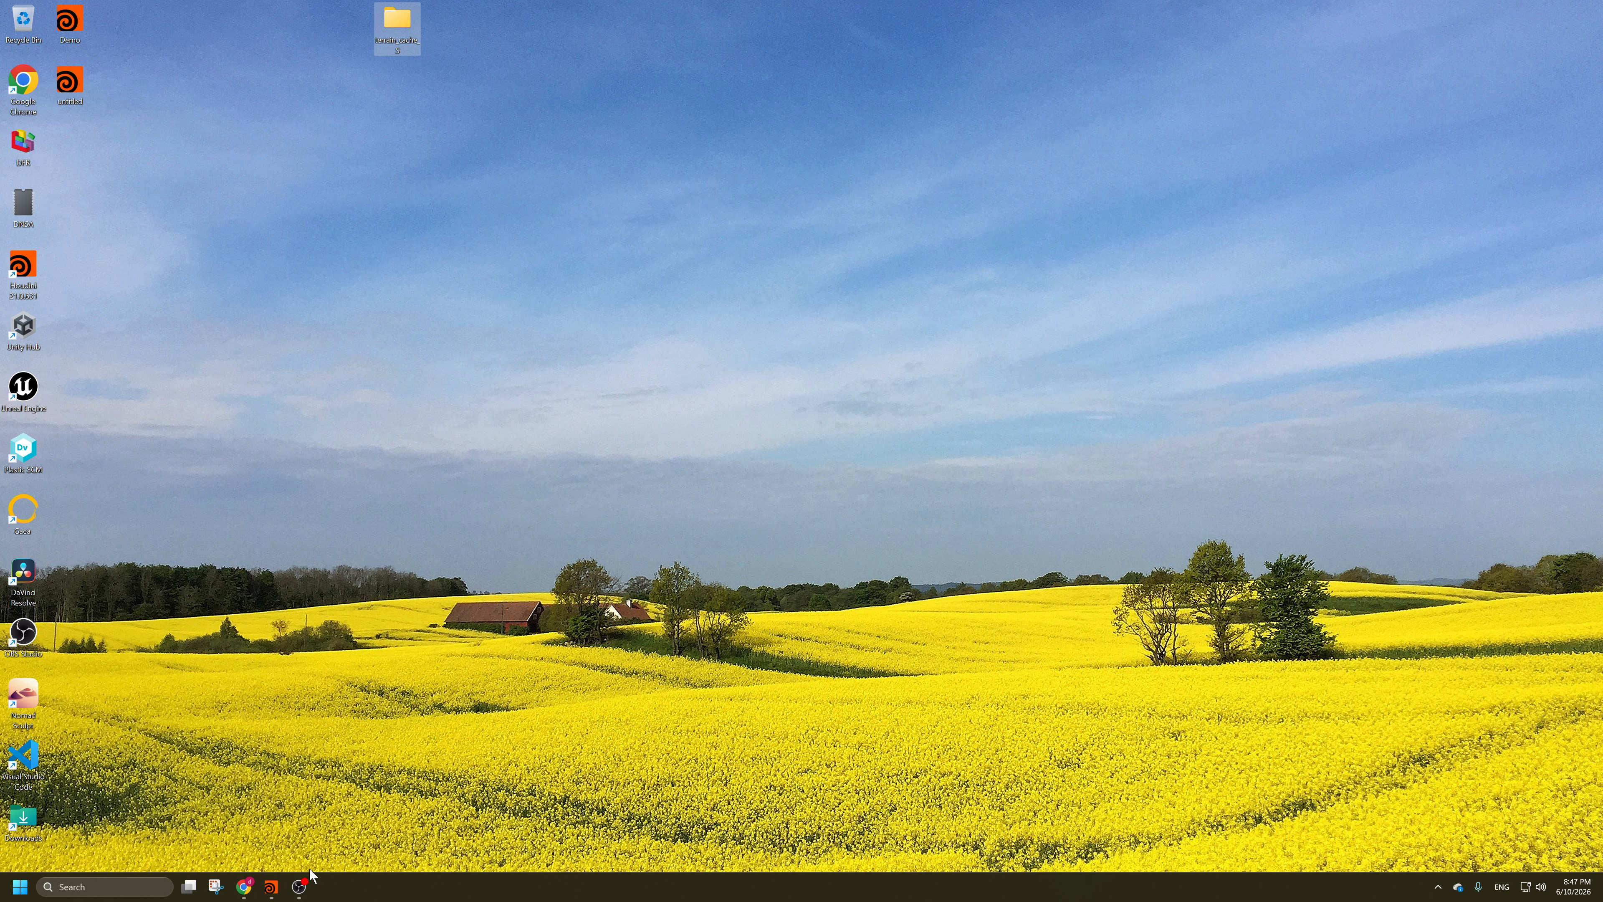
# Switch to Houdini and refresh the terrain of the Terrain_From_OTSS1 node.
pyautogui.click(272, 886)
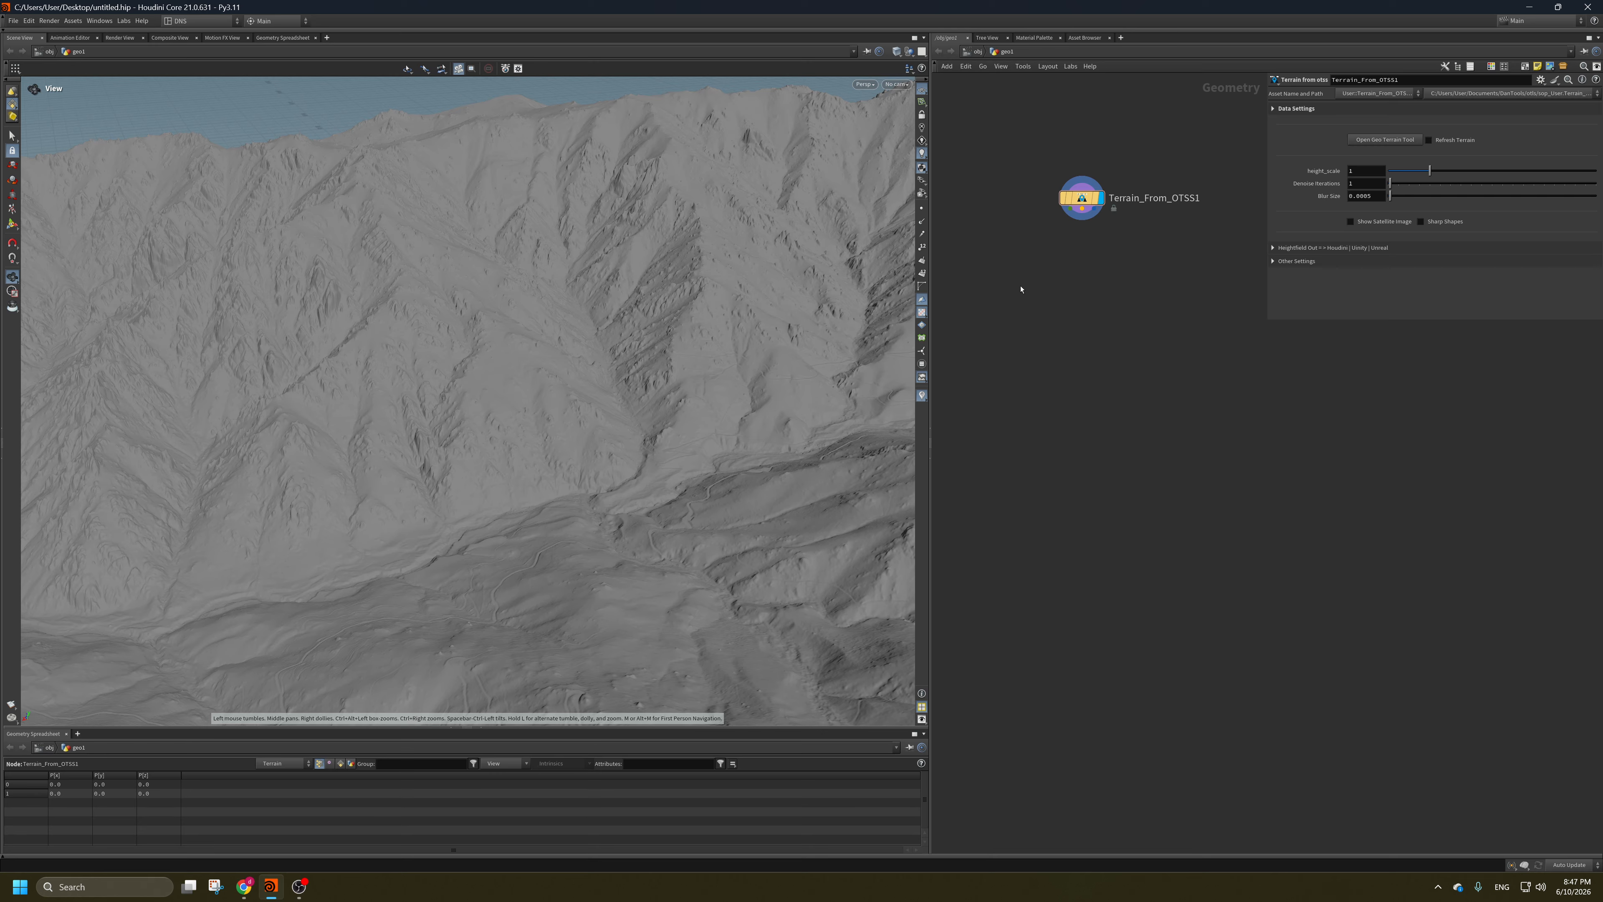
pyautogui.click(1455, 142)
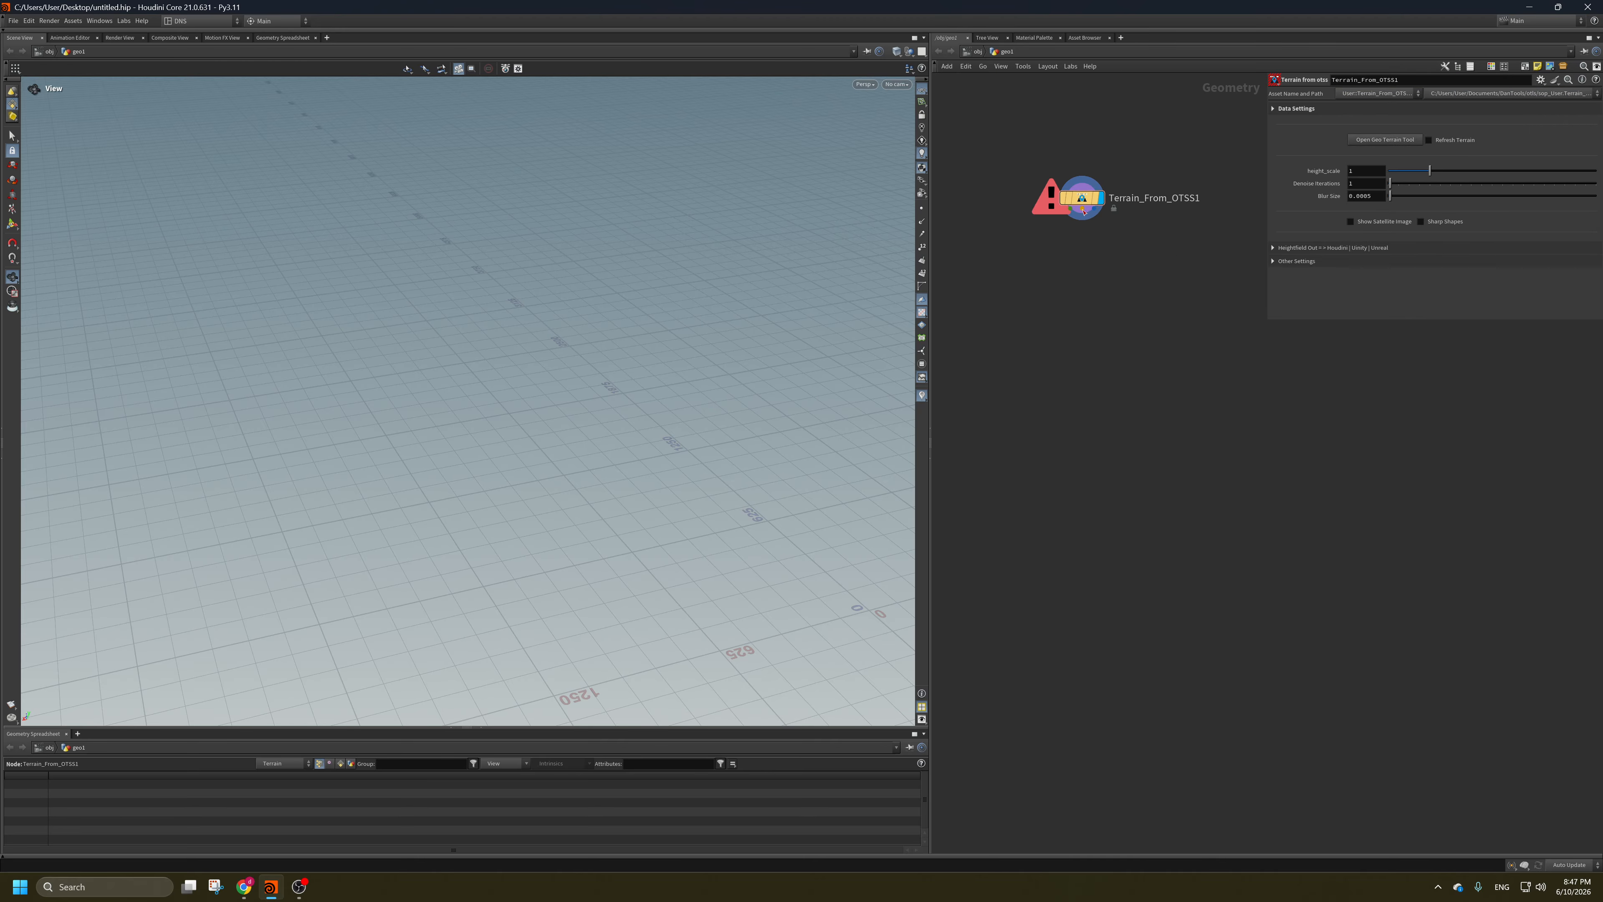
# Save the scene and reopen its untitled file from the desktop.
pyautogui.hotkey('ctrl', 's')
pyautogui.press('super+d')
pyautogui.doubleClick(69, 82)
# Open the Geo Terrain tool, examine the satellite map around and south of the current selection, and close the tool without applying.
pyautogui.click(1335, 140)
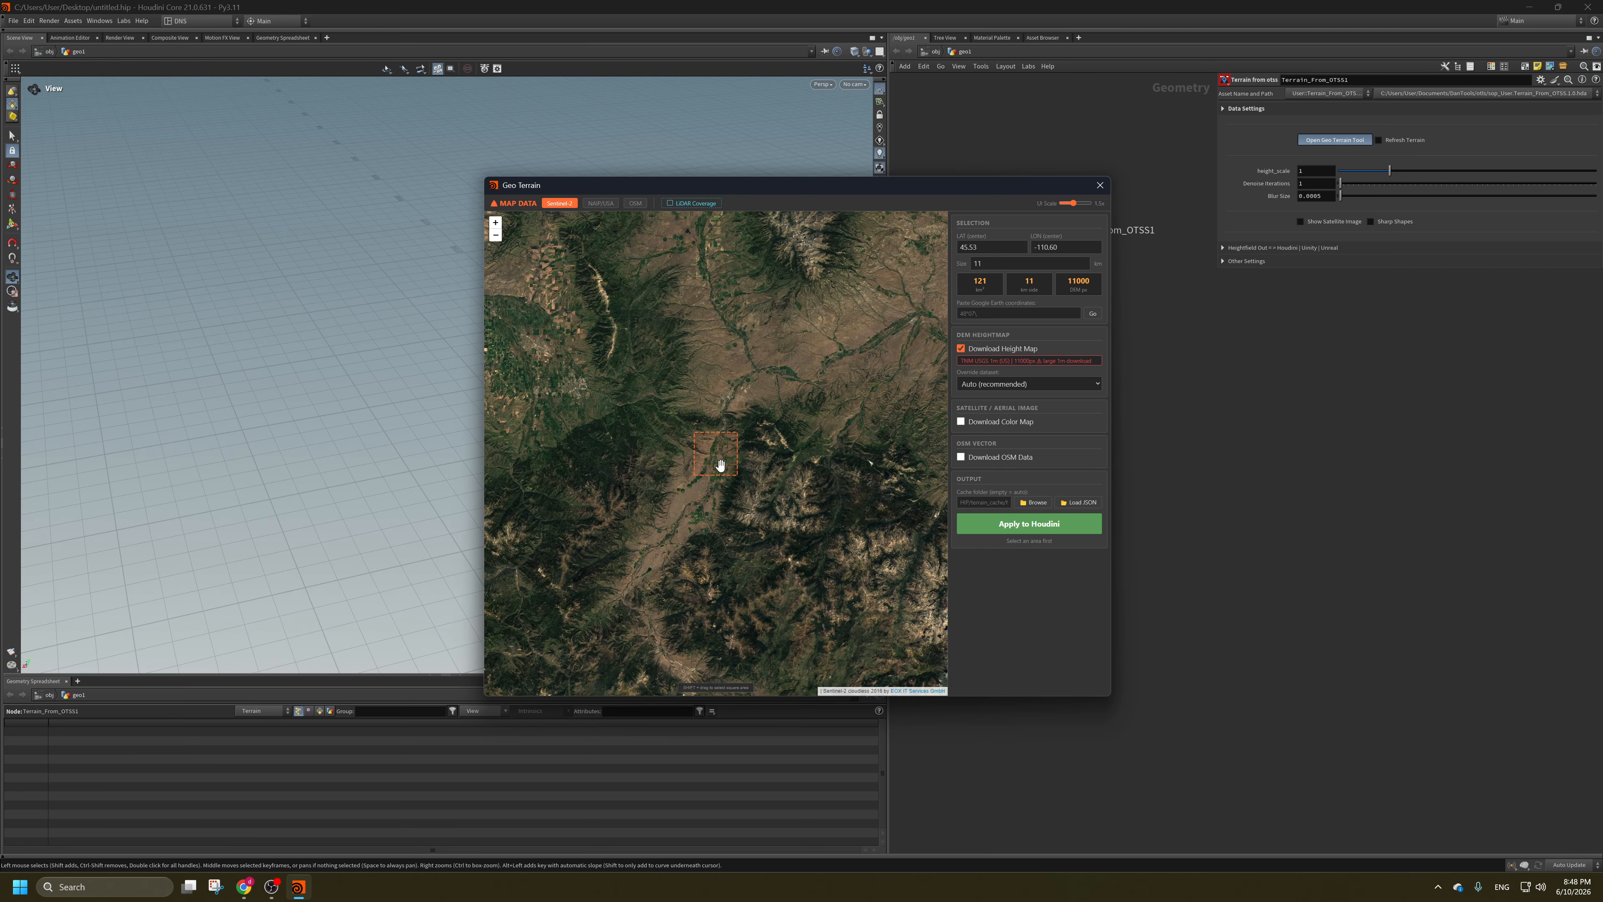
pyautogui.click(1100, 185)
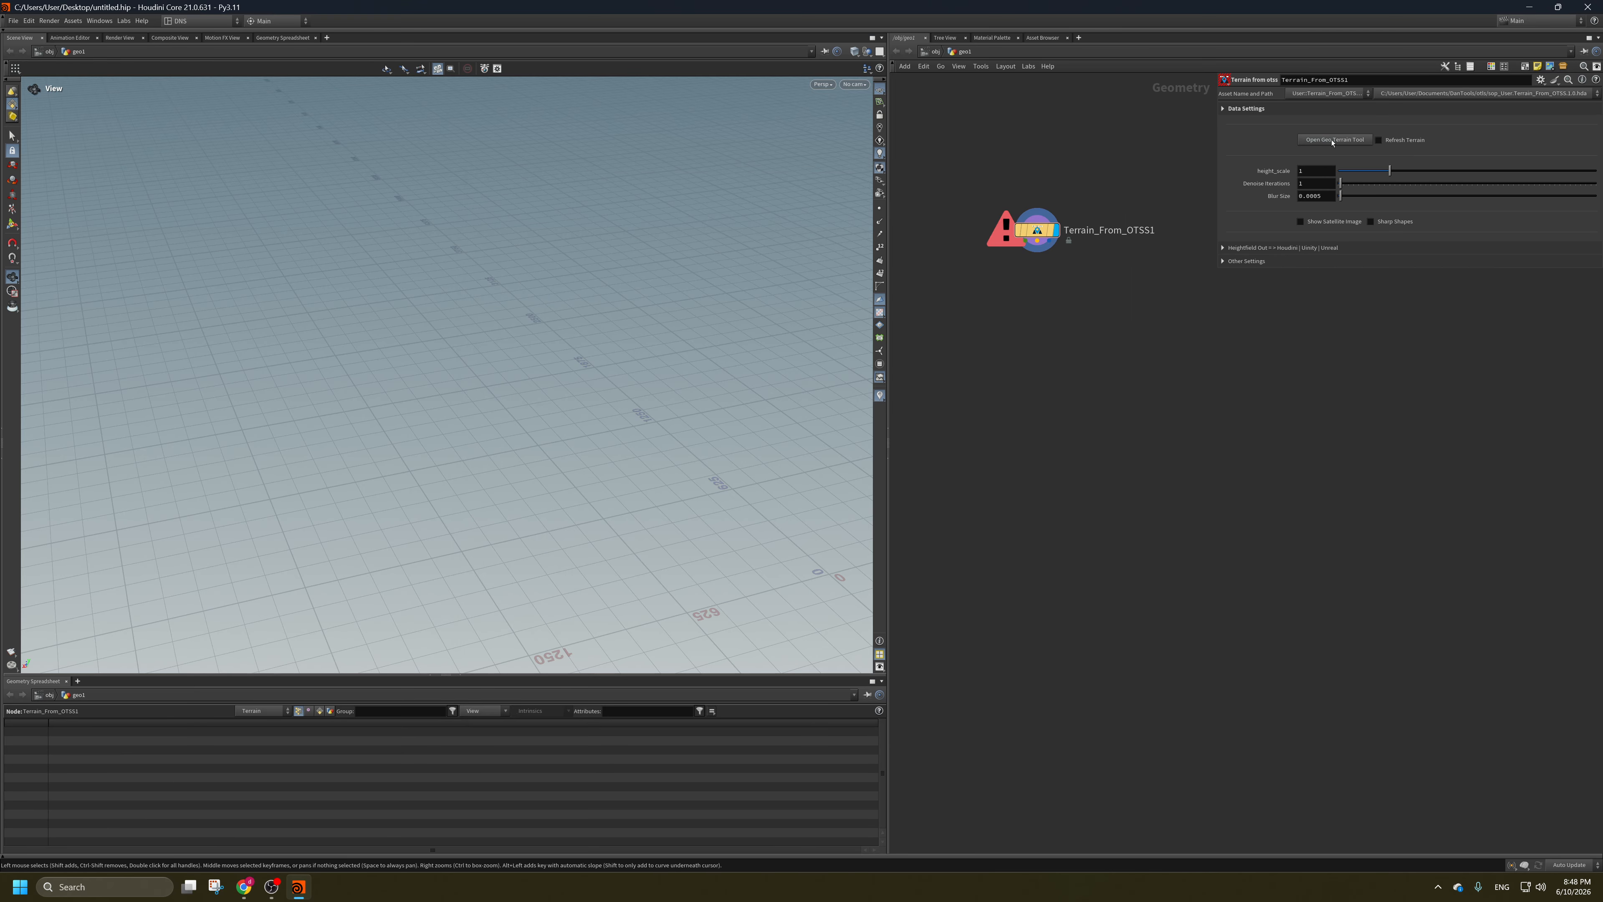
pyautogui.click(1335, 141)
pyautogui.moveTo(721, 436); pyautogui.dragTo(798, 415)
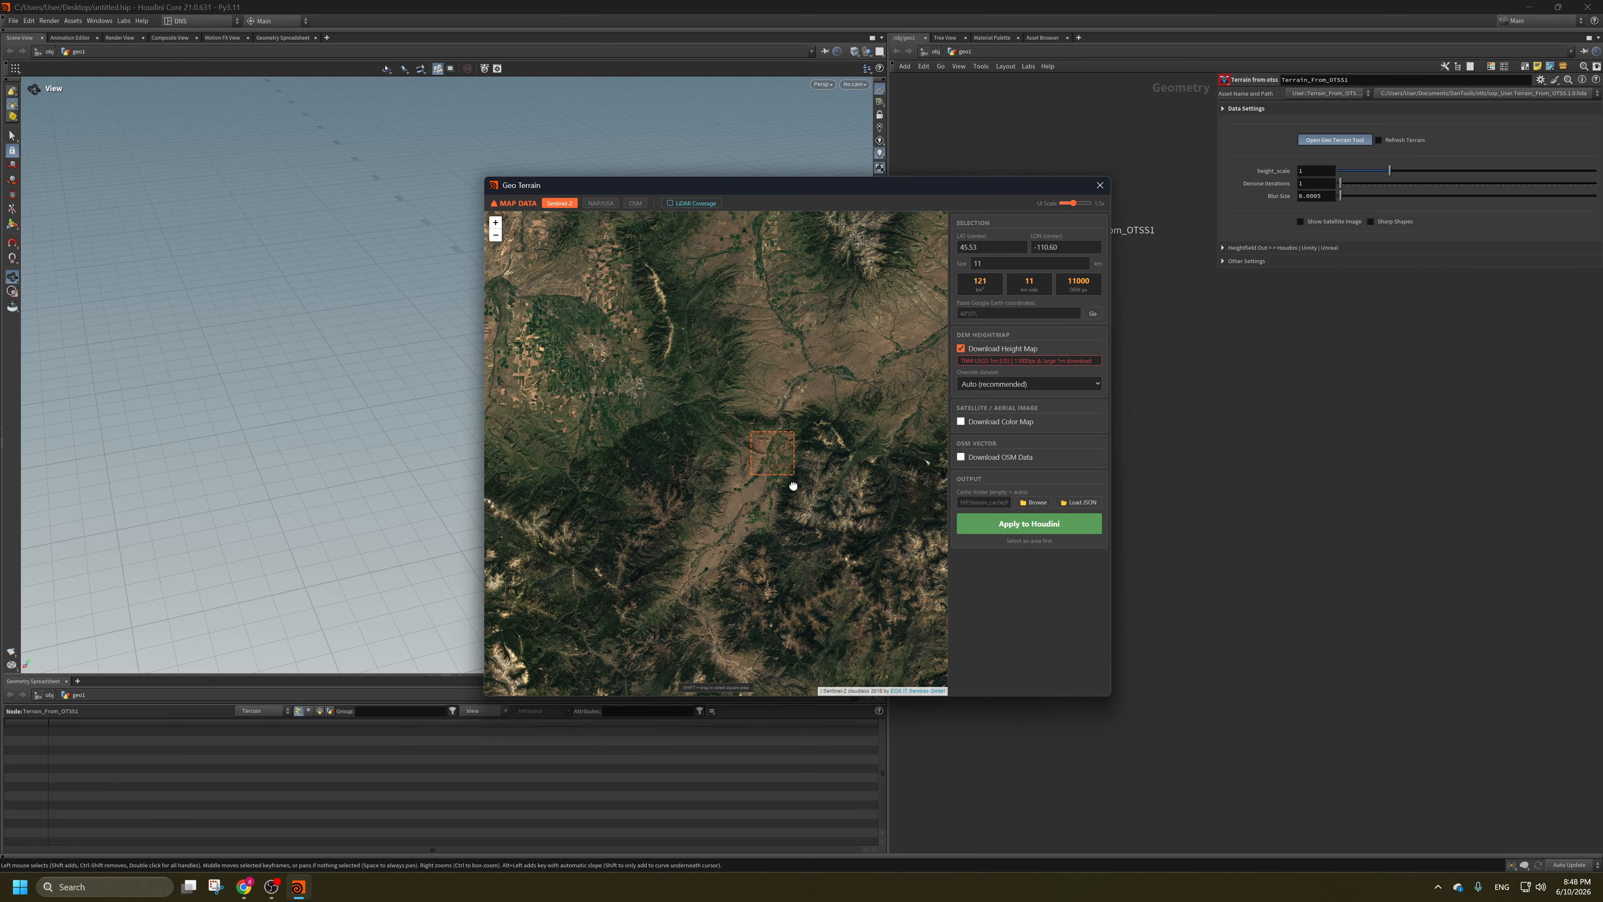
pyautogui.moveTo(794, 487); pyautogui.dragTo(864, 468)
pyautogui.moveTo(676, 497); pyautogui.dragTo(764, 462)
pyautogui.moveTo(599, 560); pyautogui.dragTo(683, 476)
pyautogui.moveTo(715, 374); pyautogui.dragTo(718, 251)
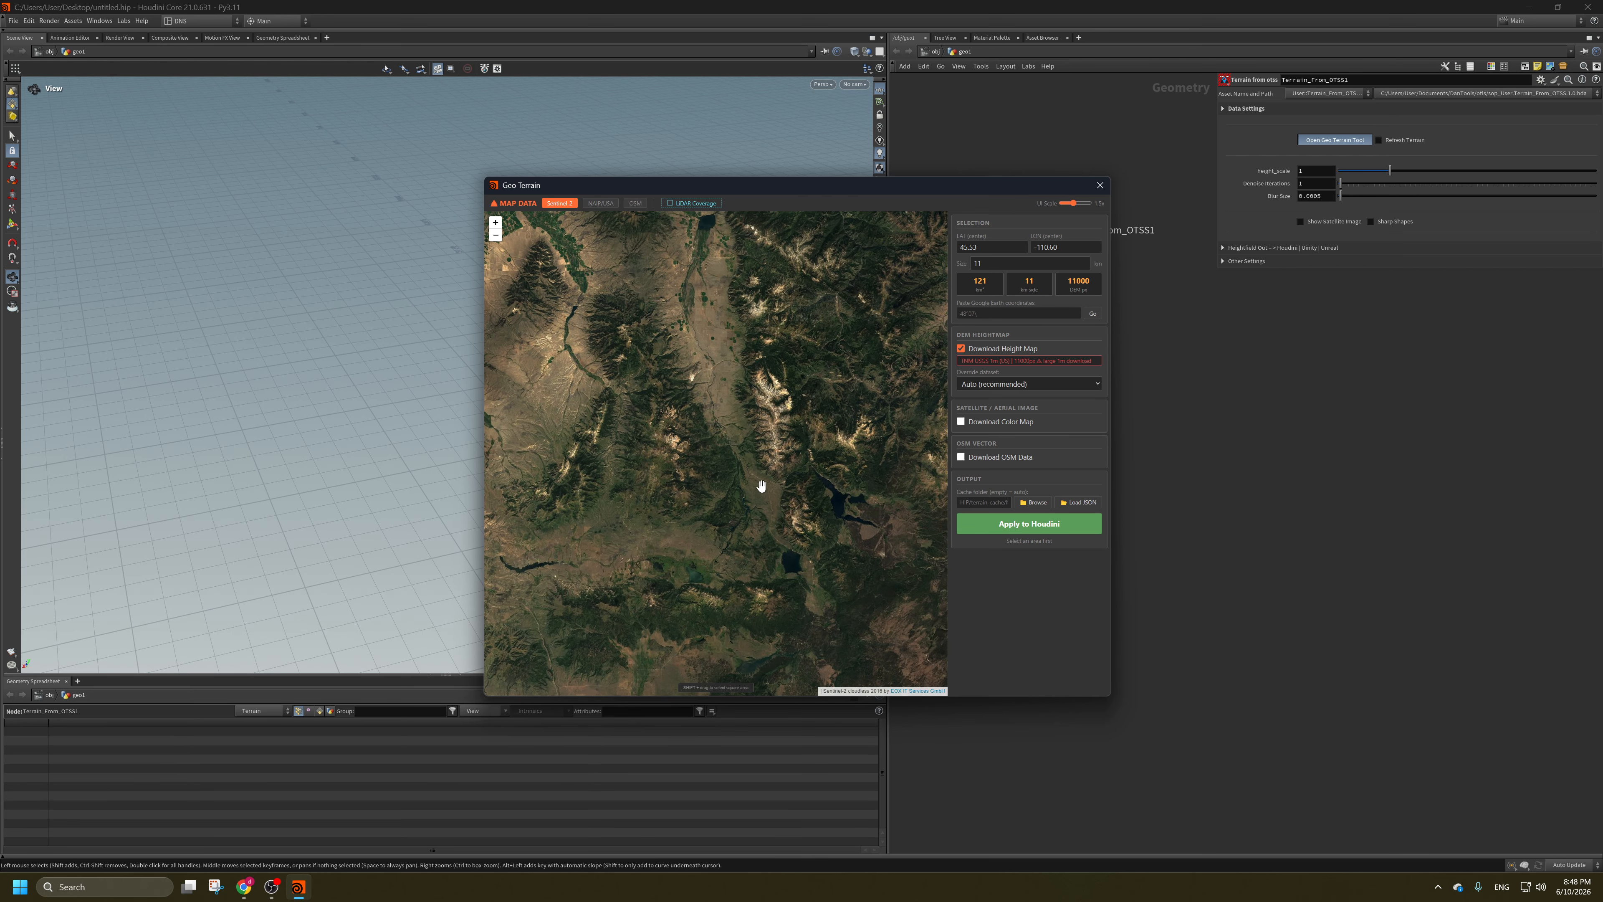
pyautogui.moveTo(761, 485); pyautogui.dragTo(768, 408)
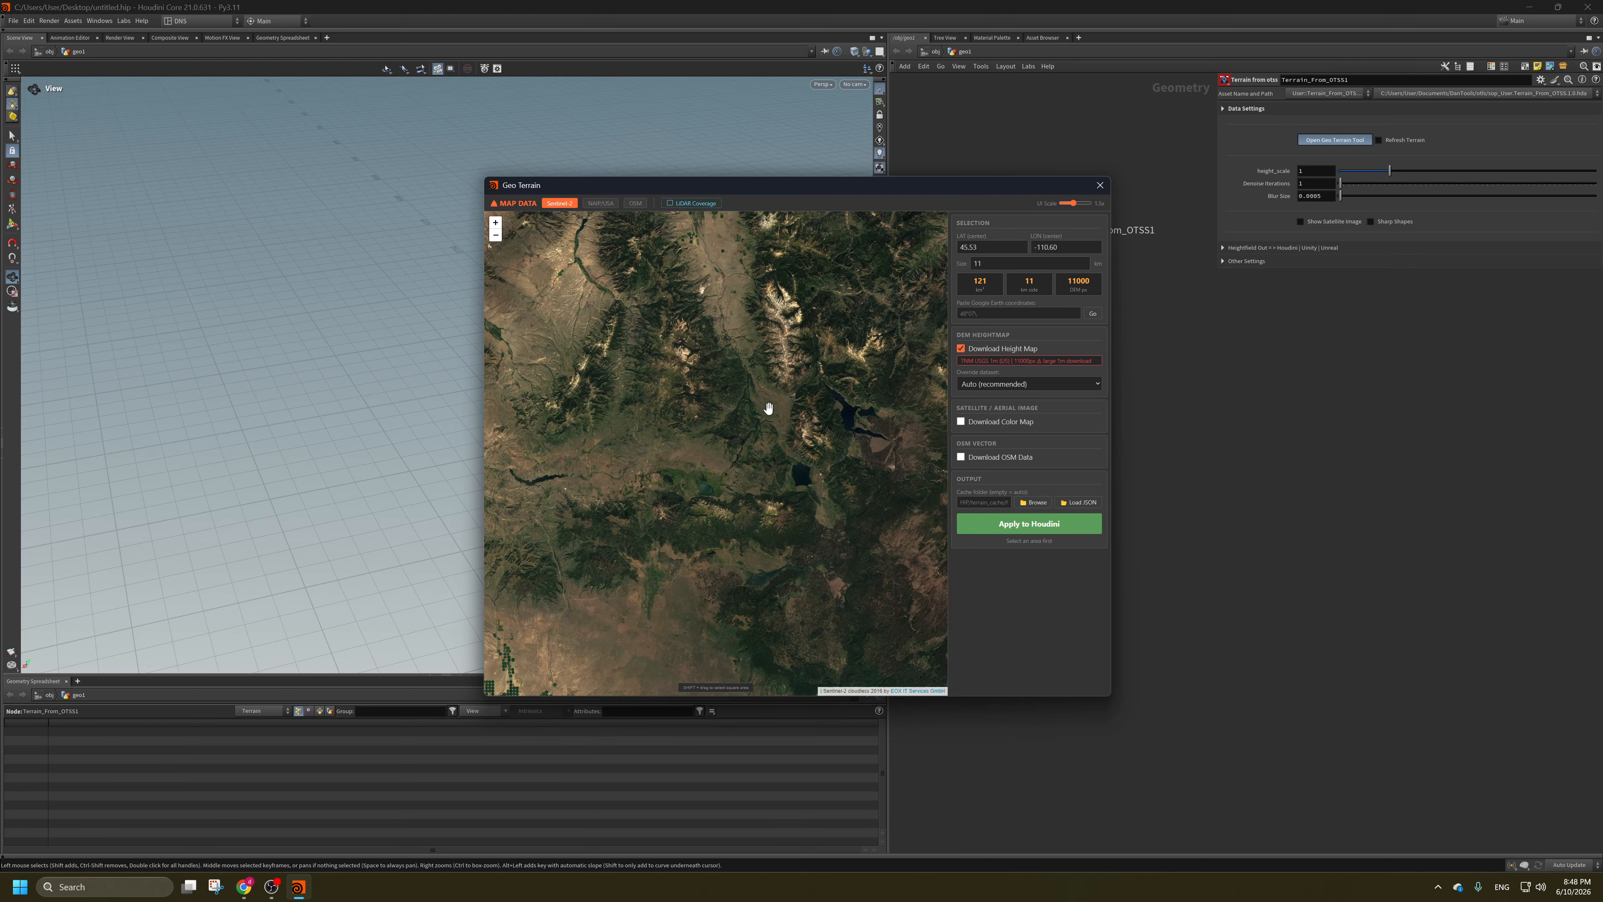
pyautogui.moveTo(762, 513); pyautogui.dragTo(749, 467)
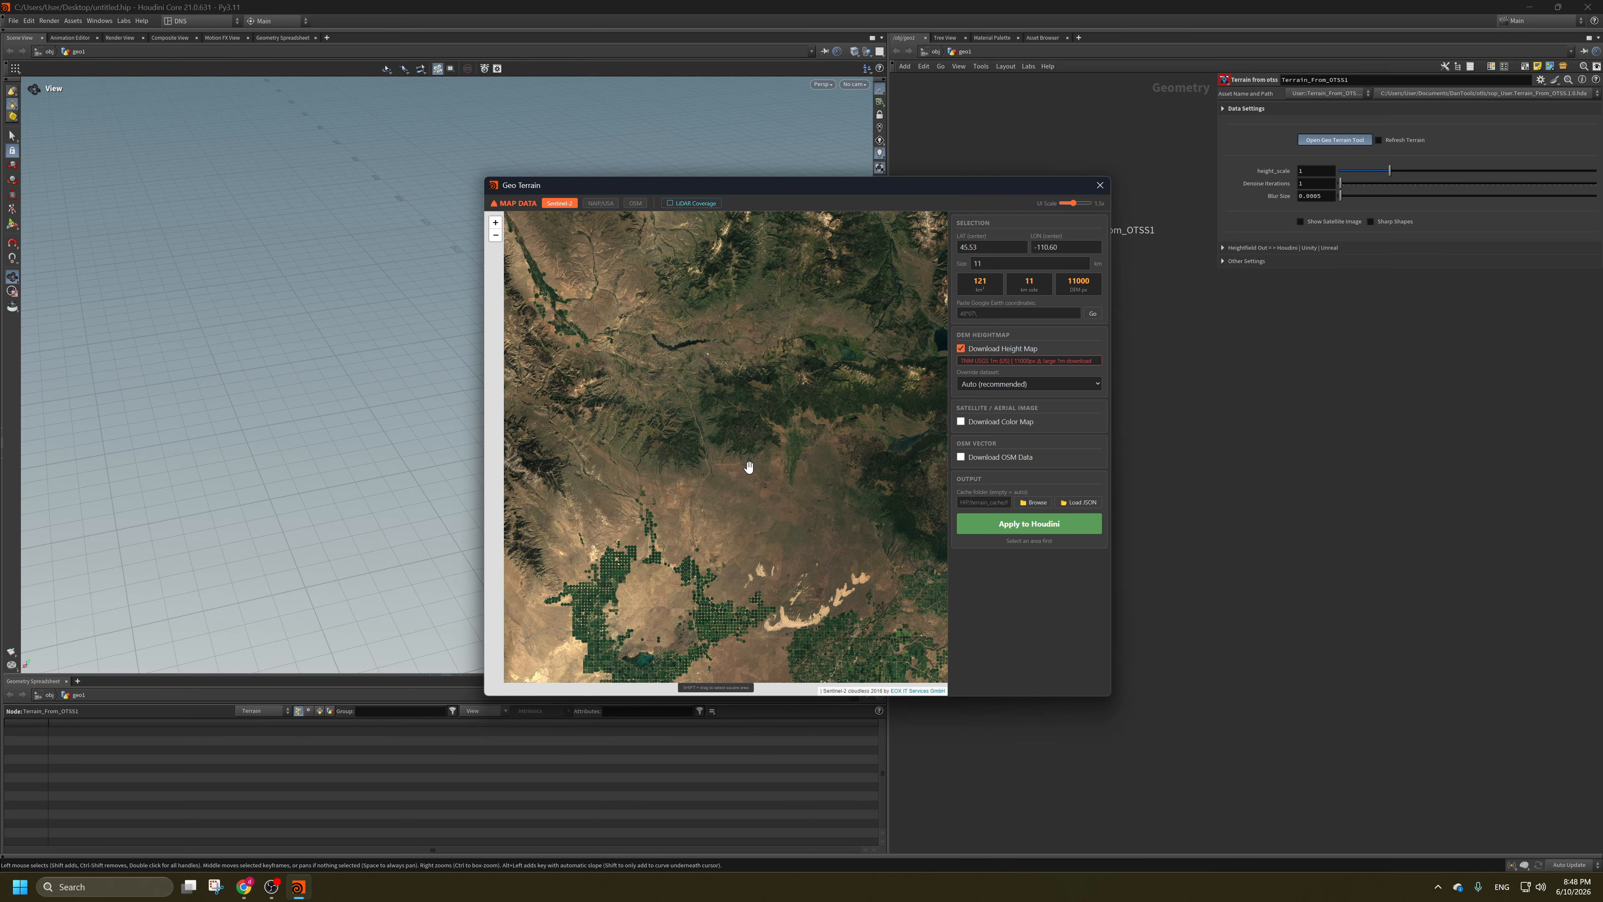
pyautogui.click(1101, 185)
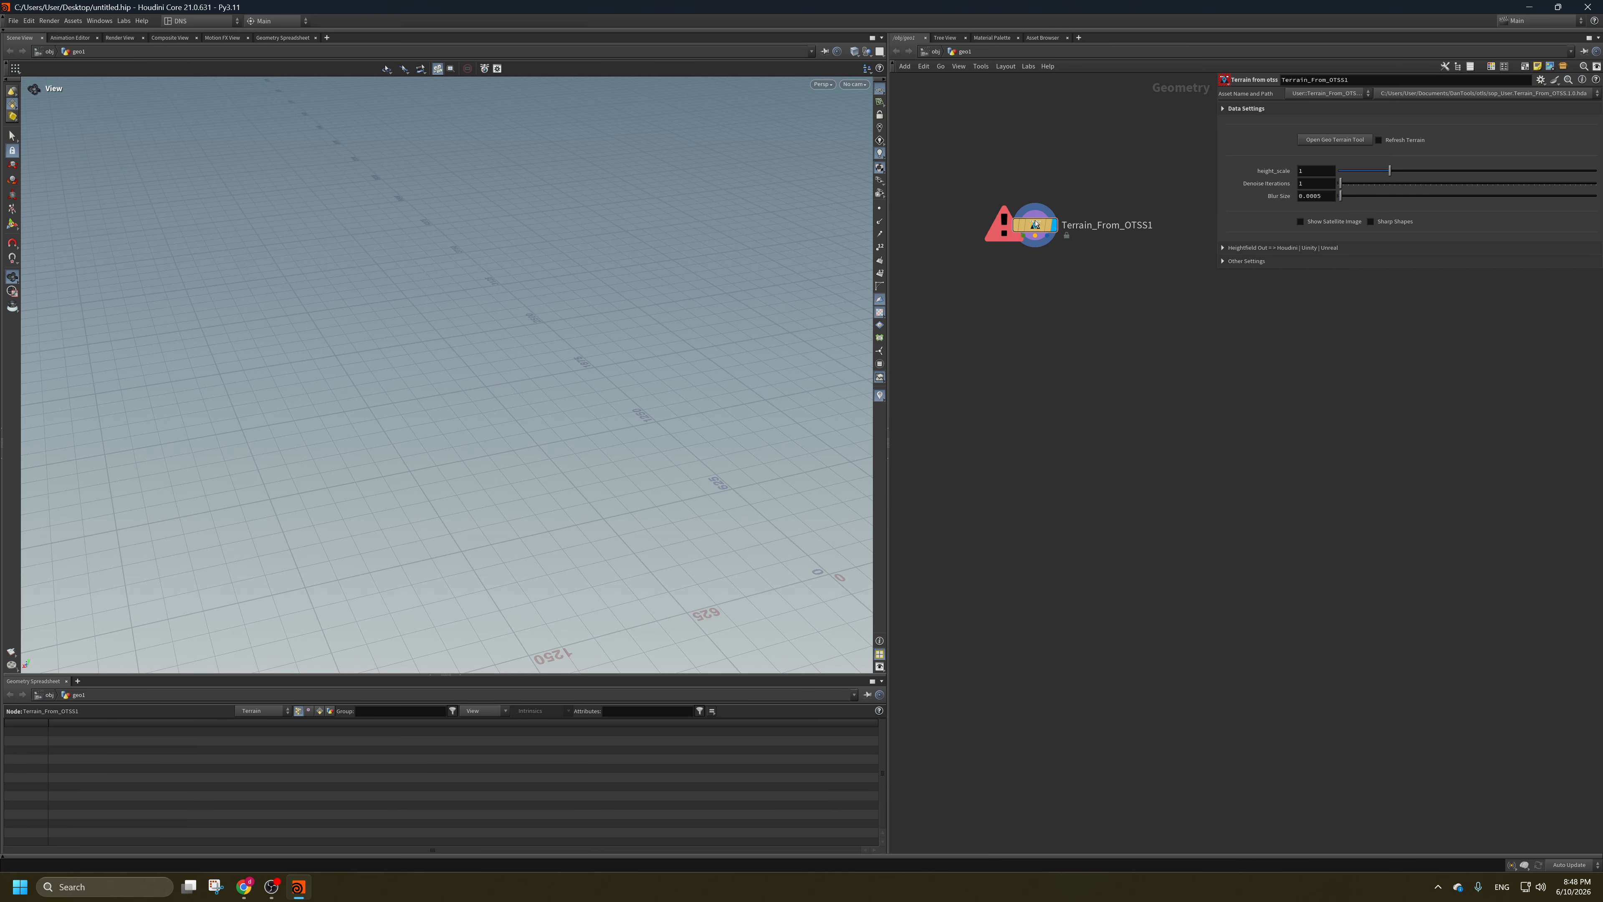
# Delete the Terrain_From_OTSS1 node and place a fresh Terrain_From_OTSS node in the geometry network.
pyautogui.moveTo(1035, 241); pyautogui.dragTo(1017, 213)
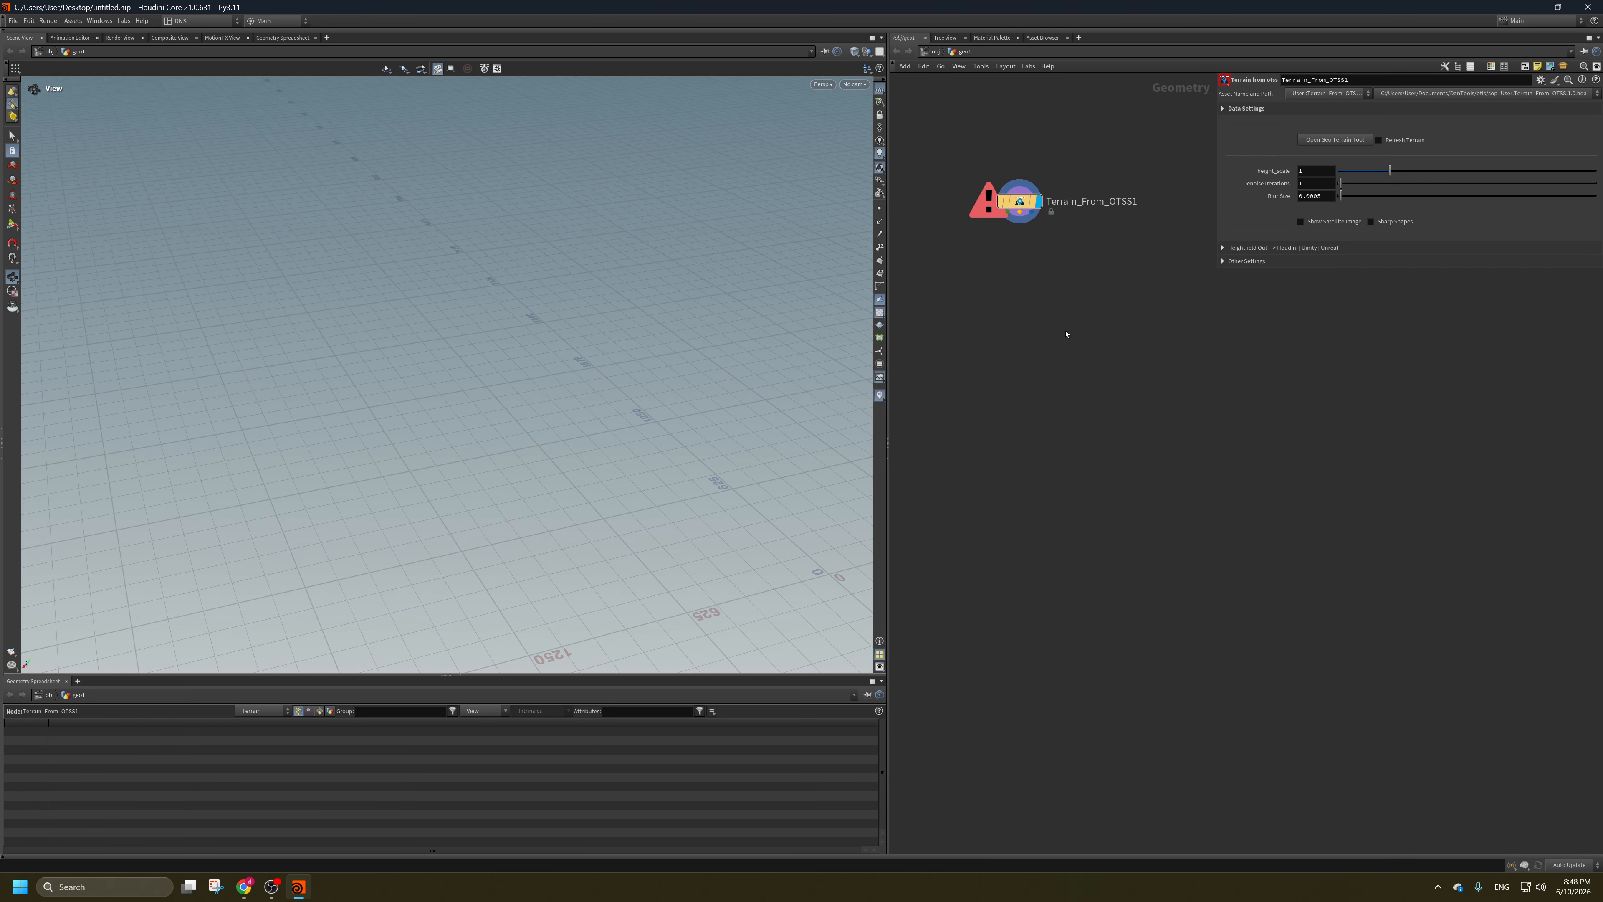
pyautogui.press('Delete')
pyautogui.press('Tab')
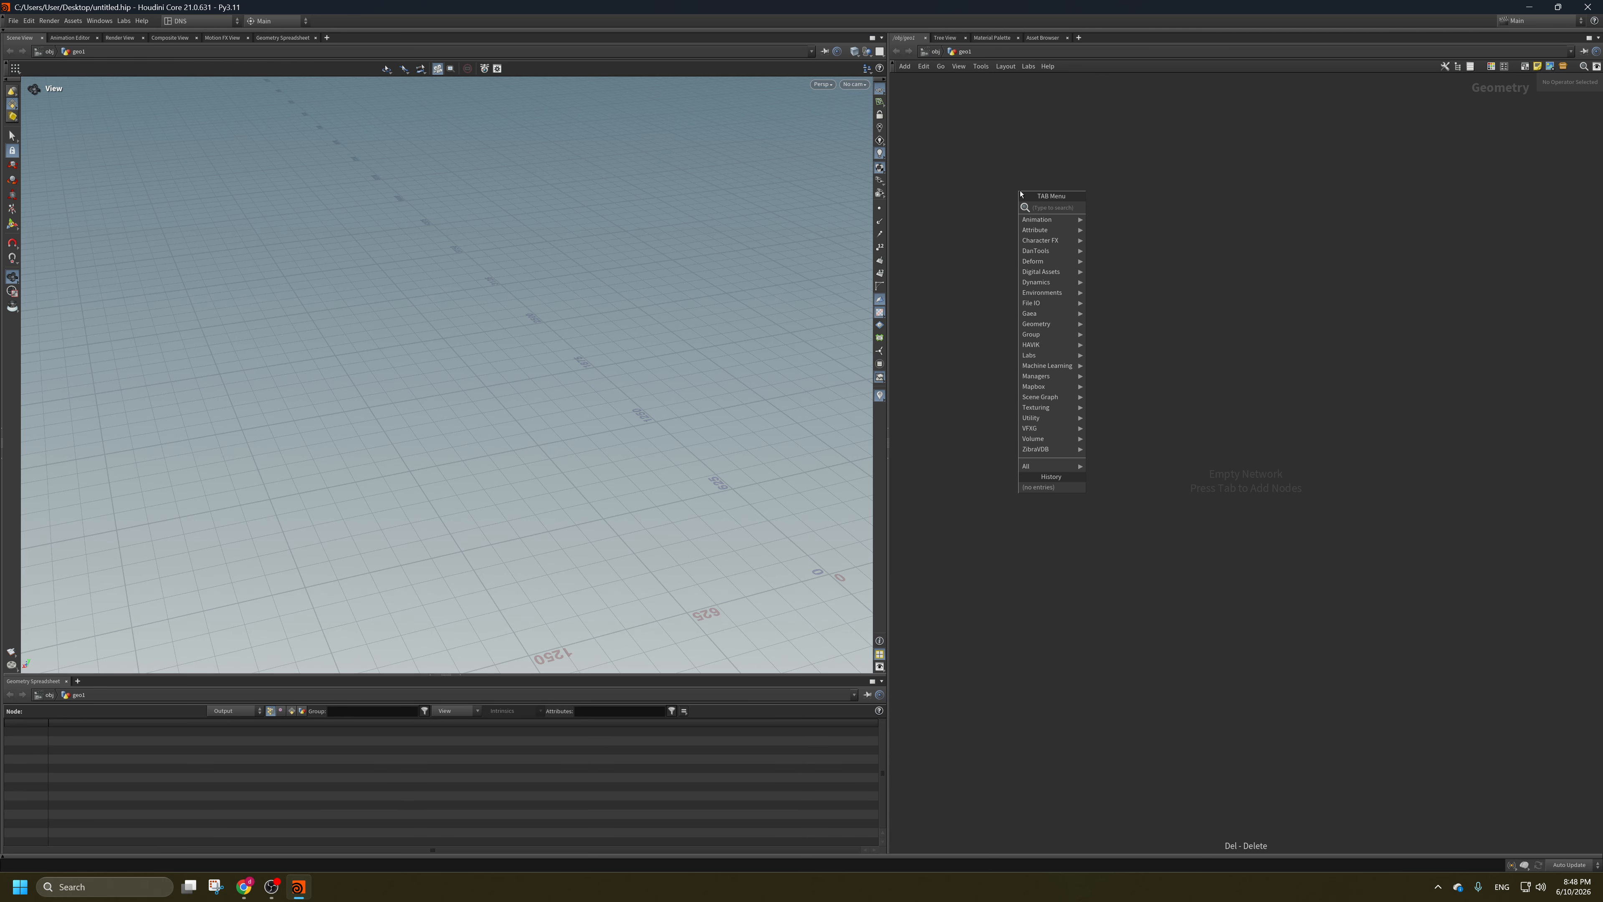
pyautogui.moveTo(1067, 251)
pyautogui.click(1124, 303)
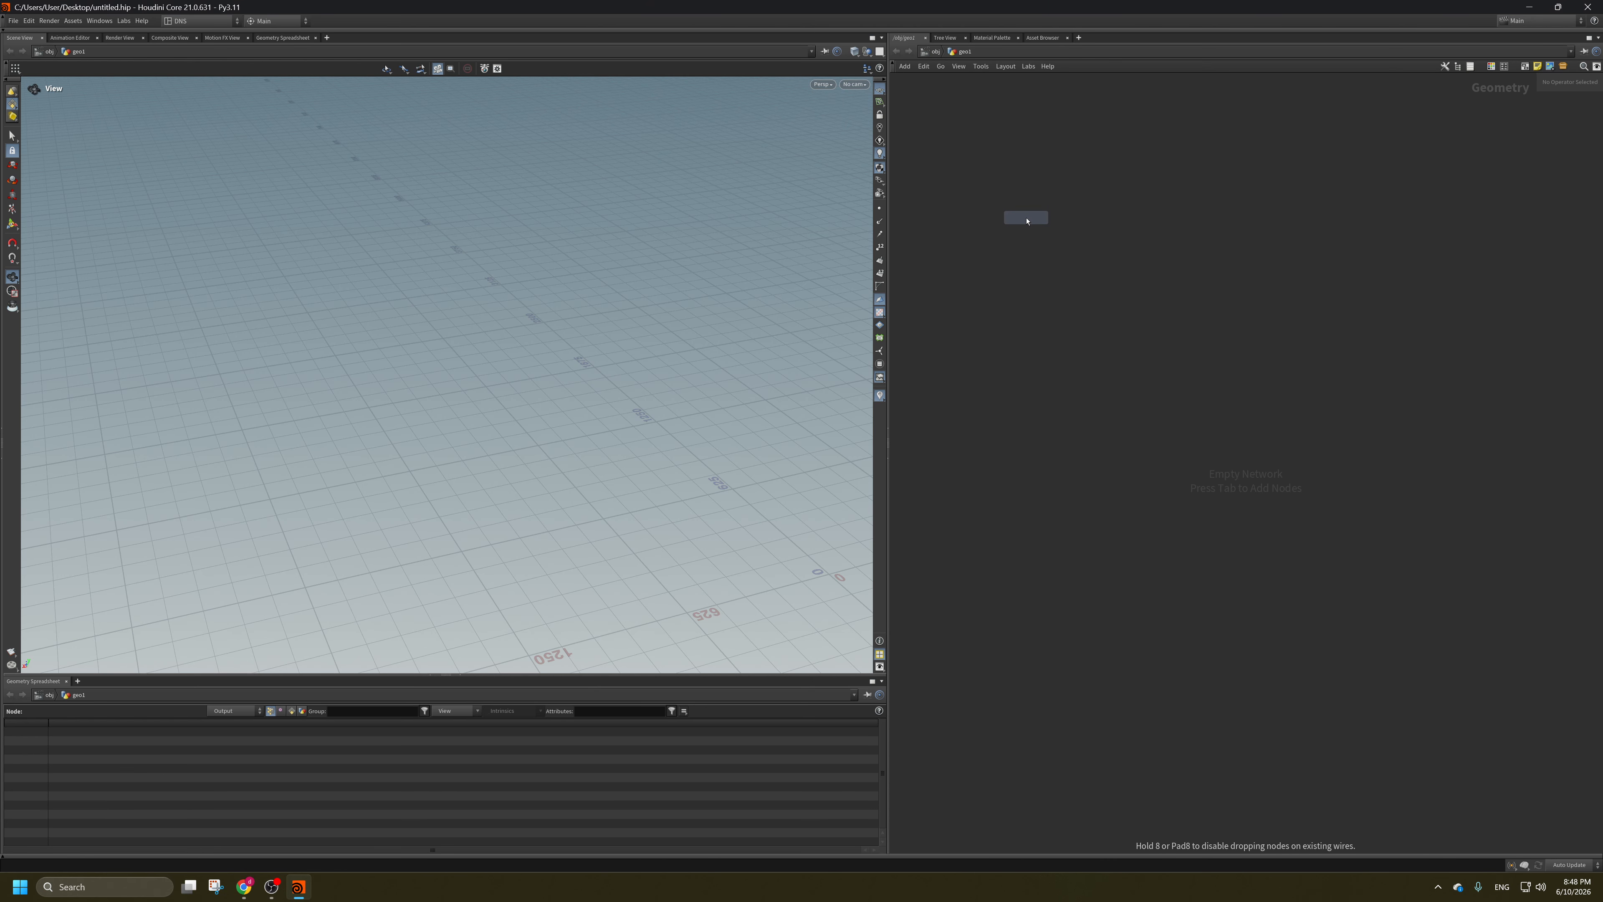
pyautogui.click(1027, 217)
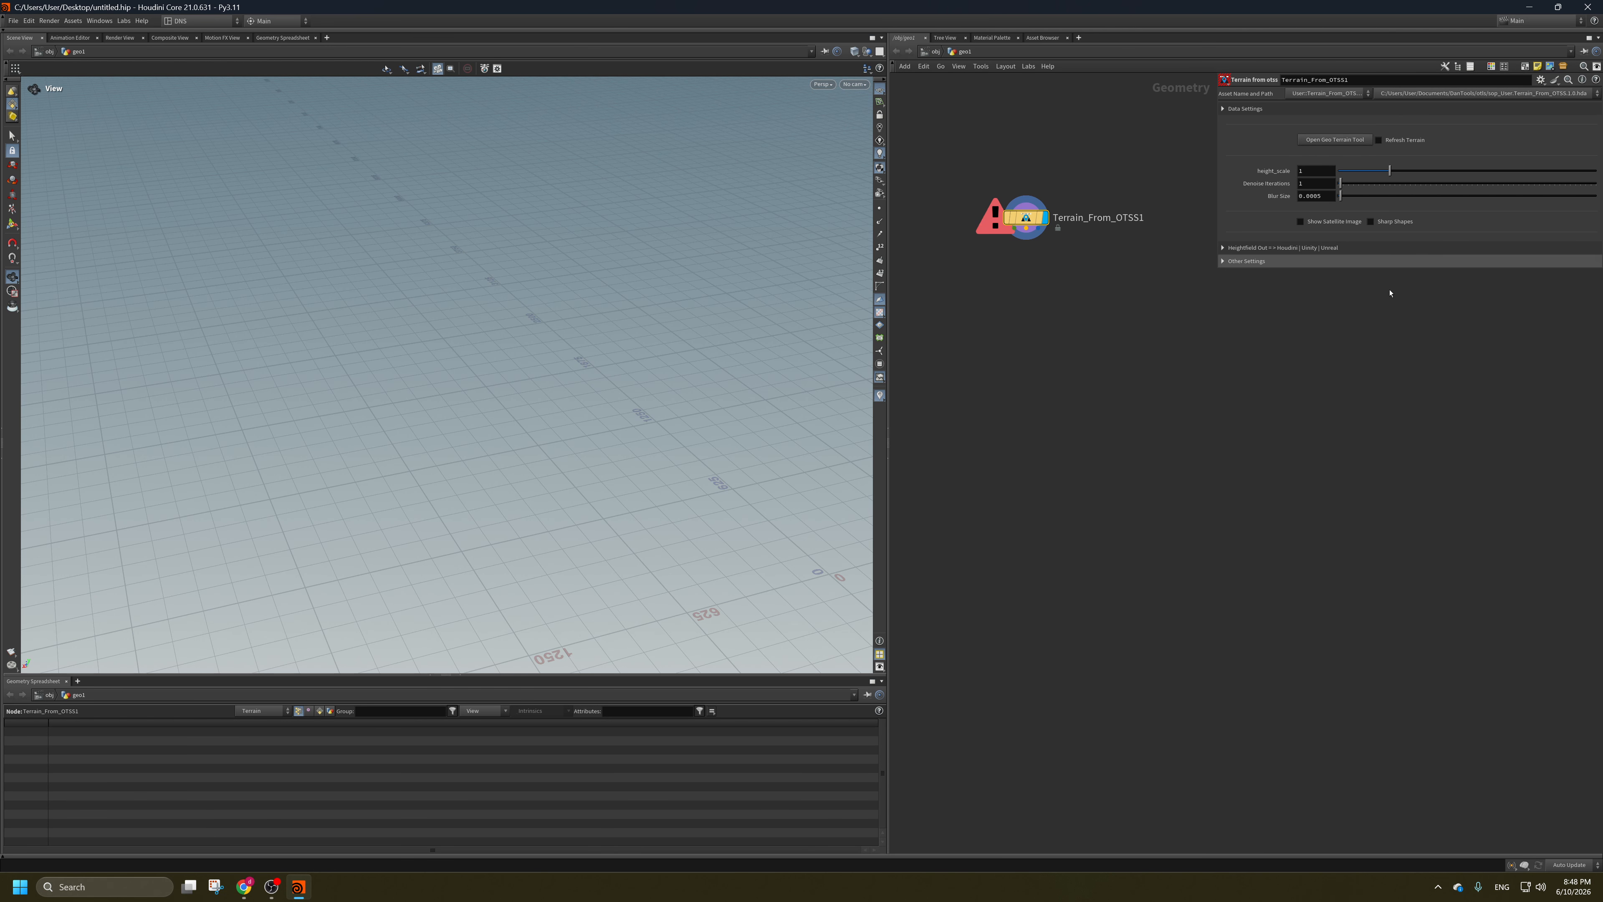
# Open the Geo Terrain tool from the new node, move its window over the viewport, and switch the LiDAR coverage overlay on and off.
pyautogui.moveTo(1215, 265); pyautogui.dragTo(1227, 469)
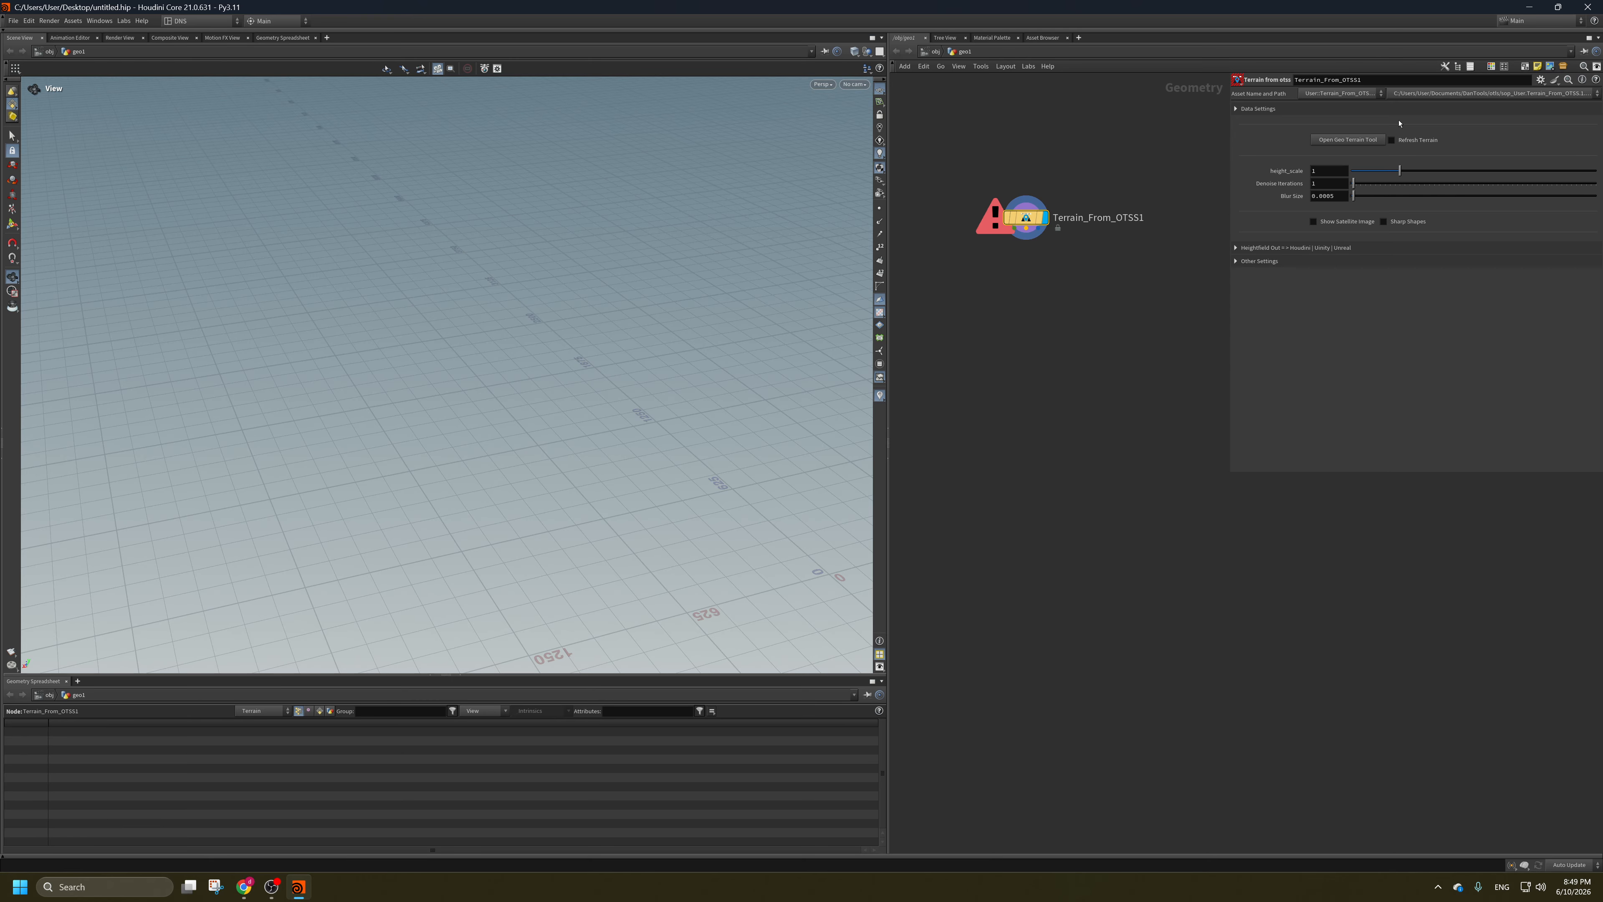
pyautogui.click(1348, 140)
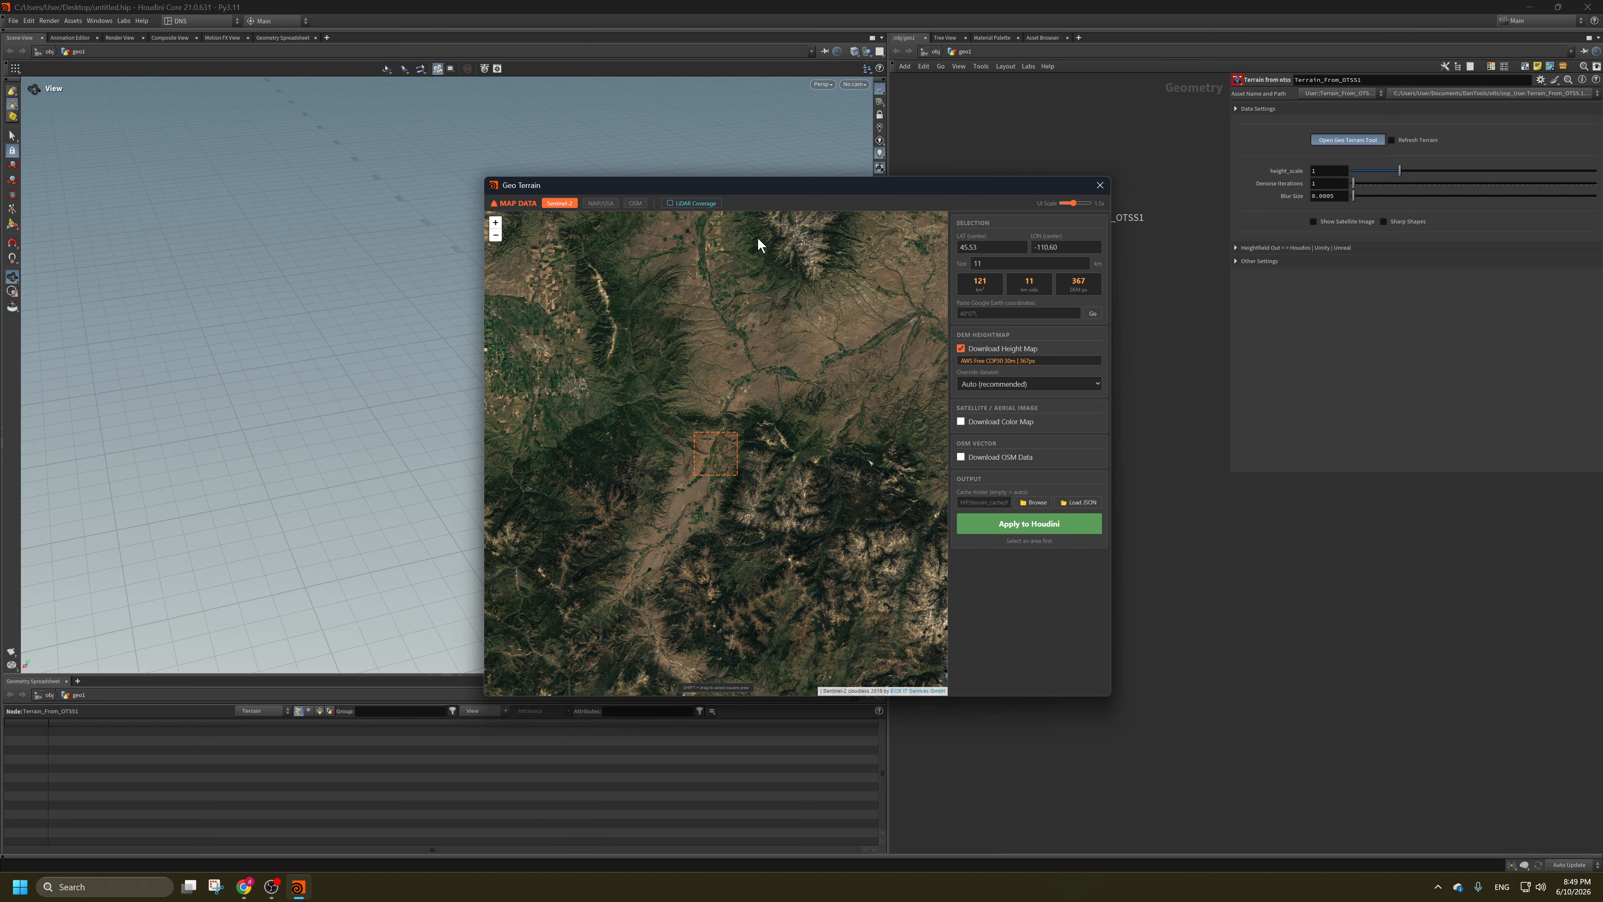
pyautogui.moveTo(747, 192); pyautogui.dragTo(648, 120)
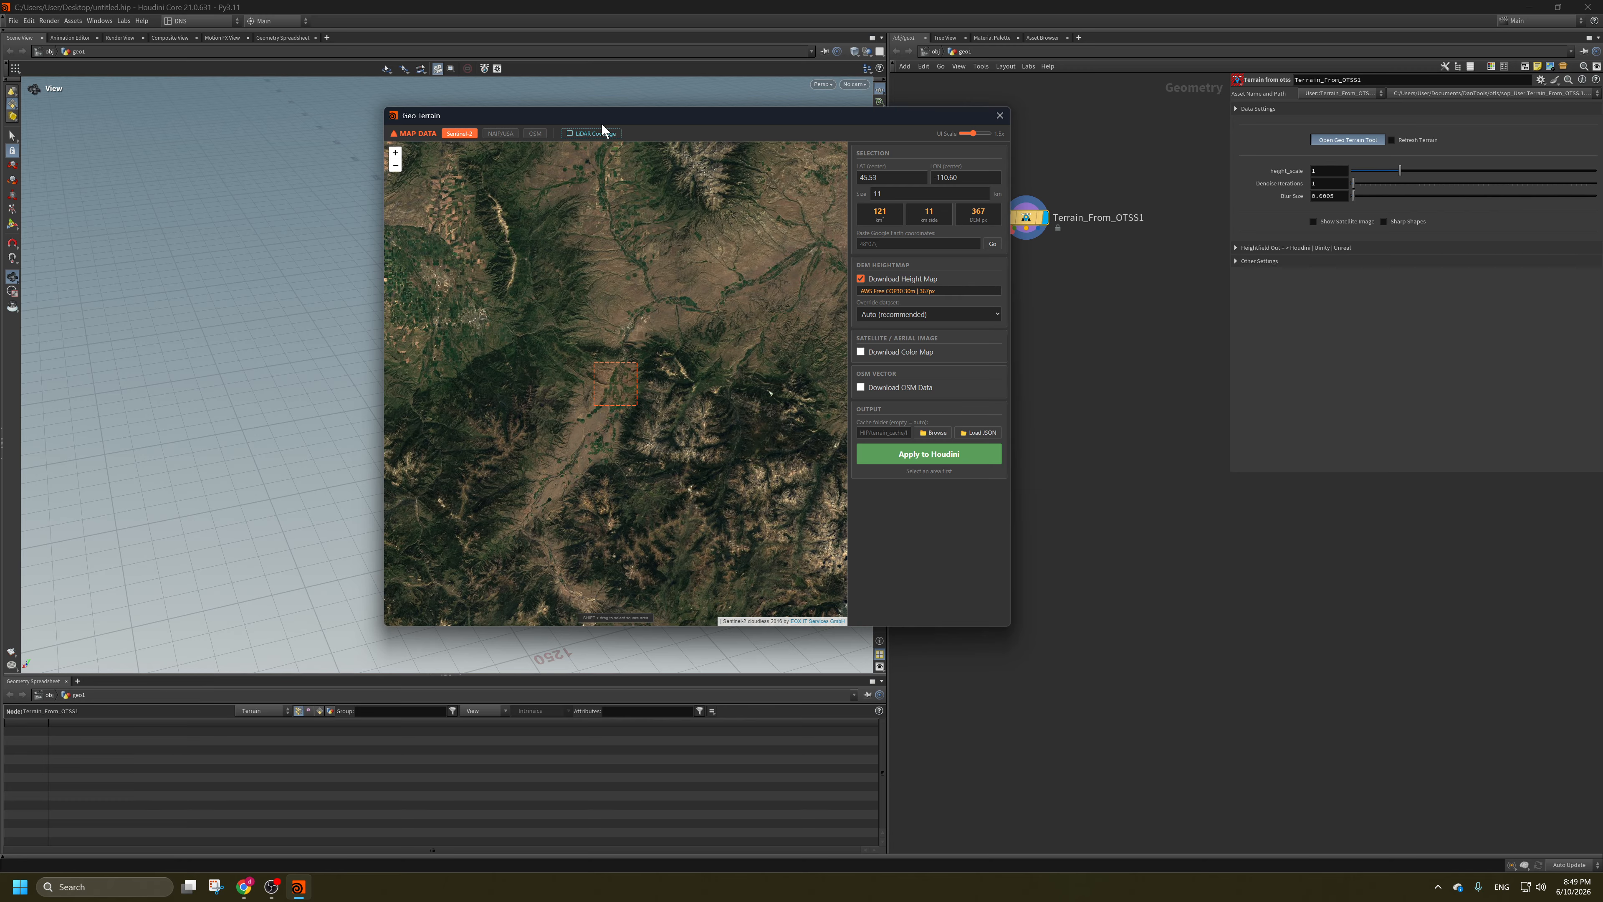
pyautogui.click(586, 134)
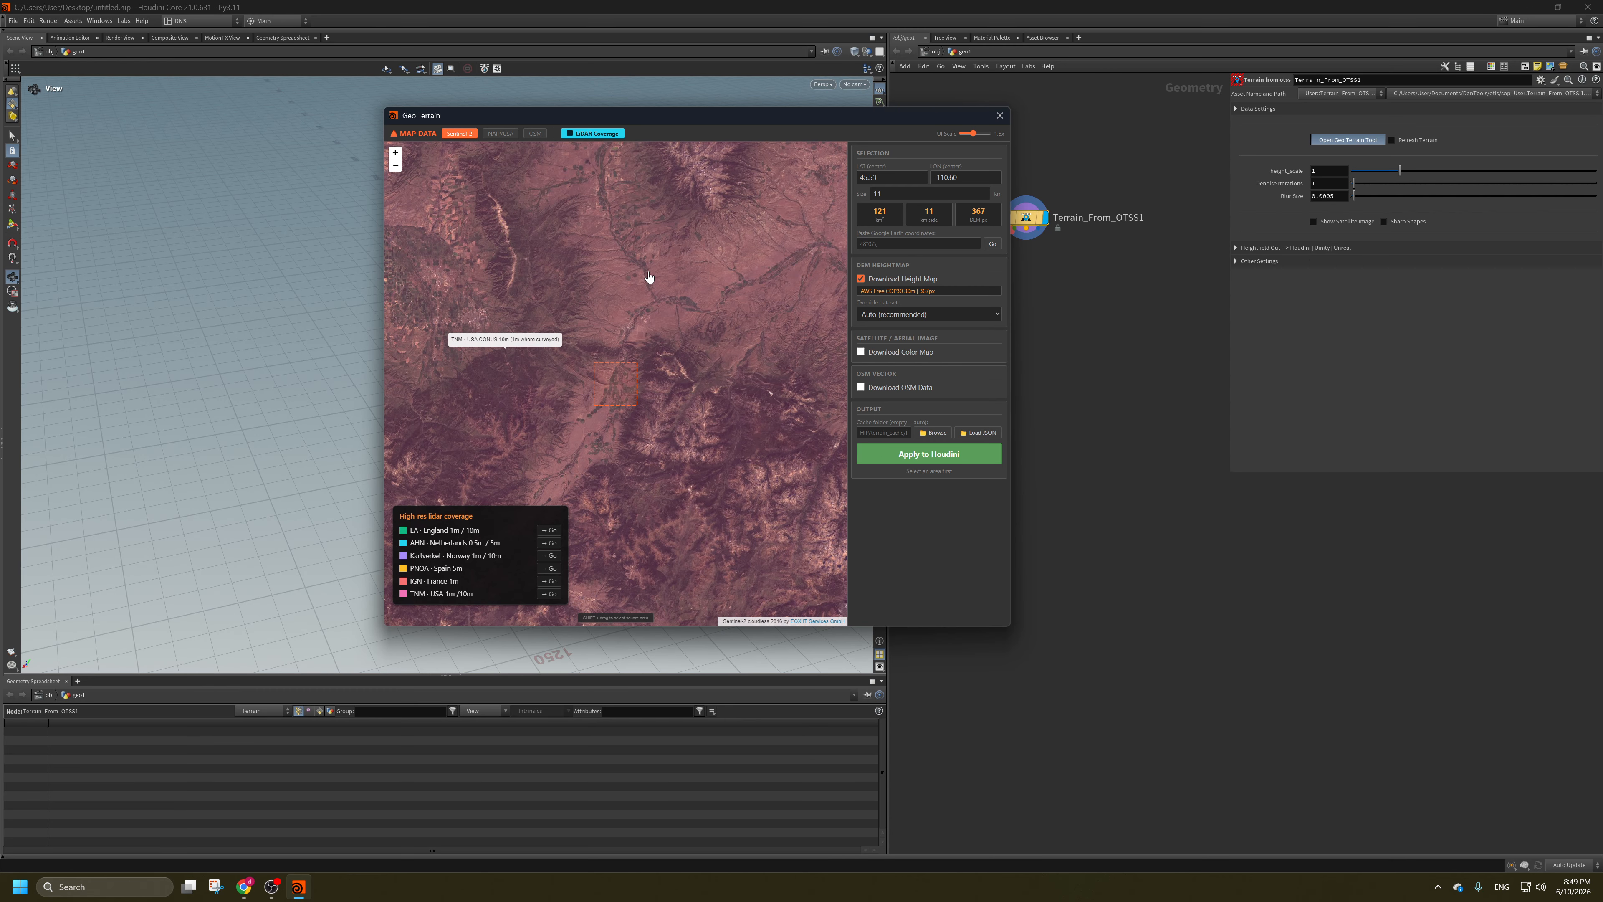
pyautogui.click(594, 133)
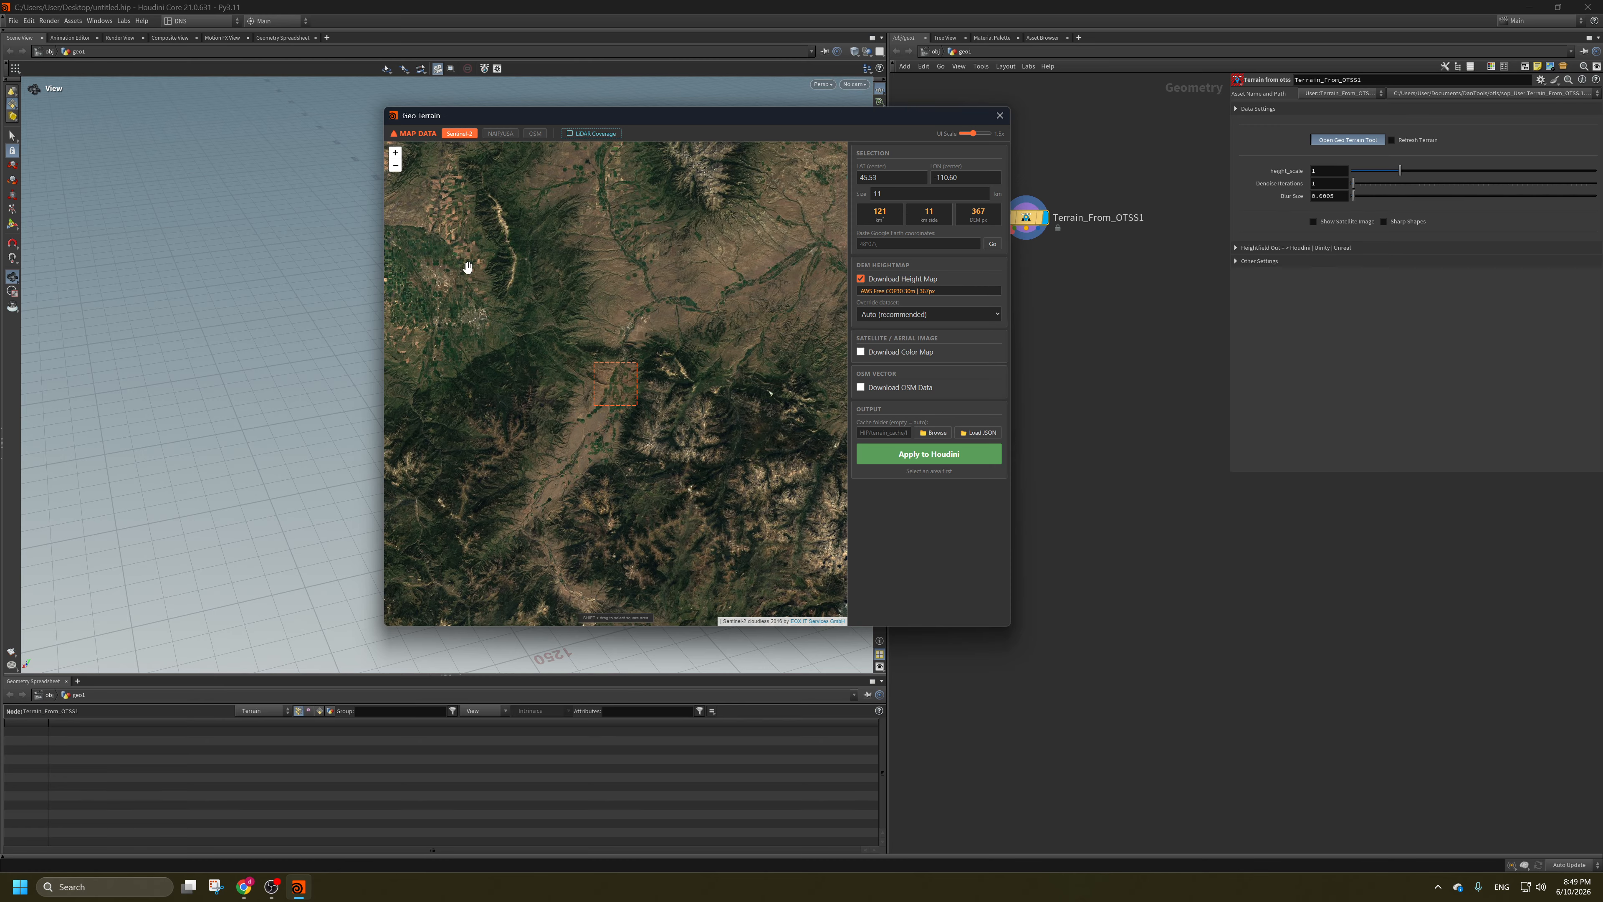
# Examine the Sentinel-2 satellite imagery across North America, the Atlantic and Greenland at several zoom levels.
pyautogui.scroll(-4, 596, 370)
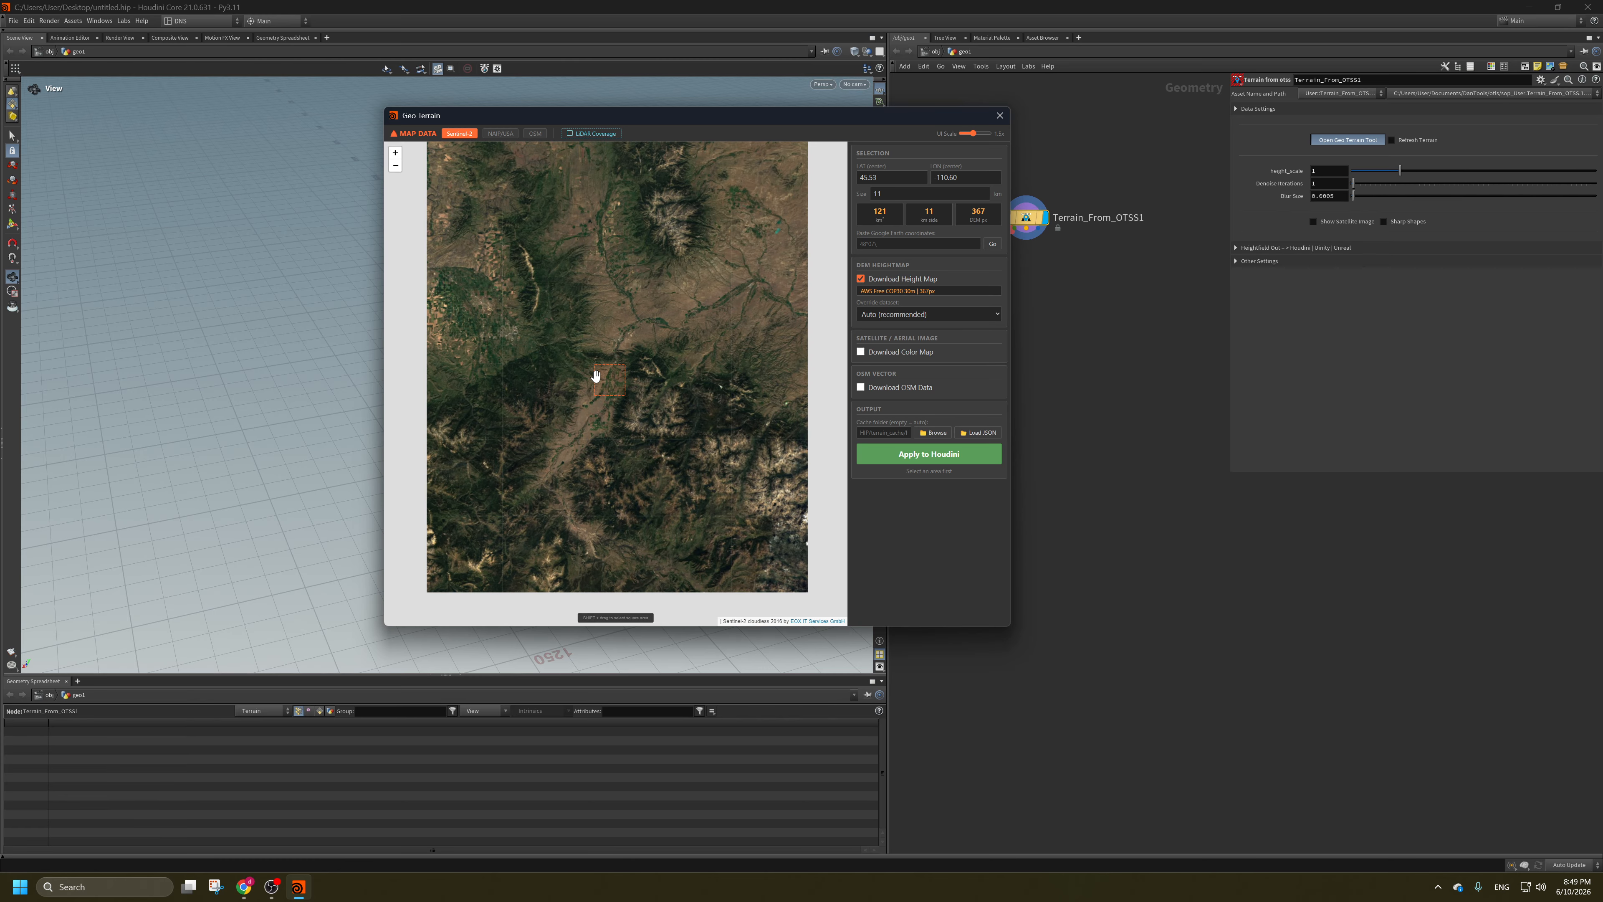
pyautogui.scroll(-5, 596, 383)
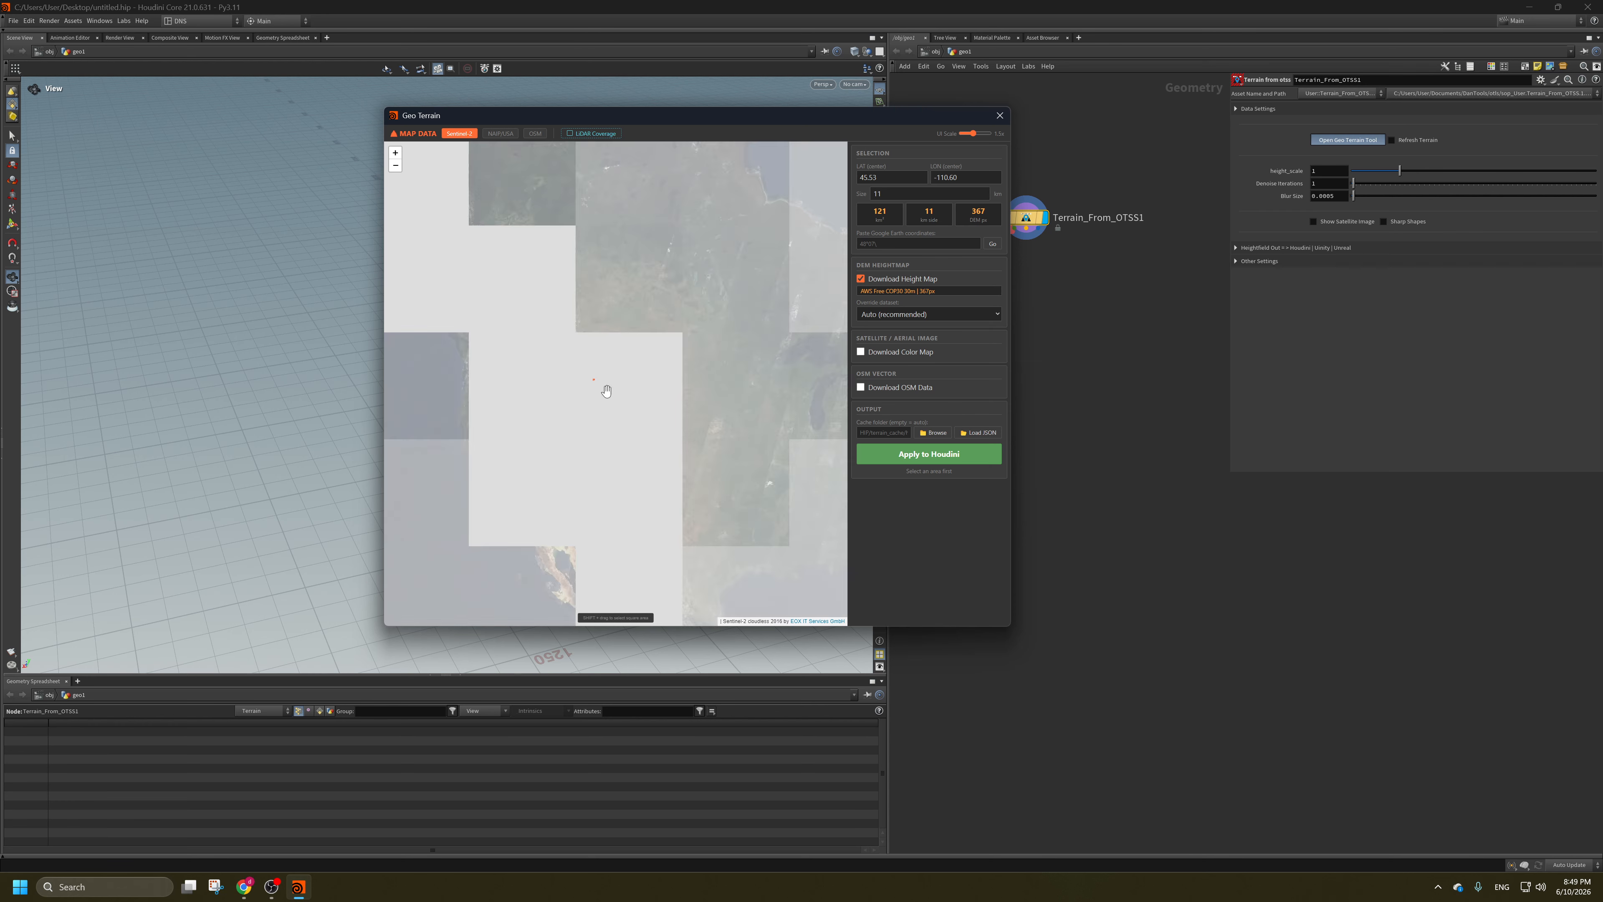
pyautogui.moveTo(787, 464); pyautogui.dragTo(820, 481)
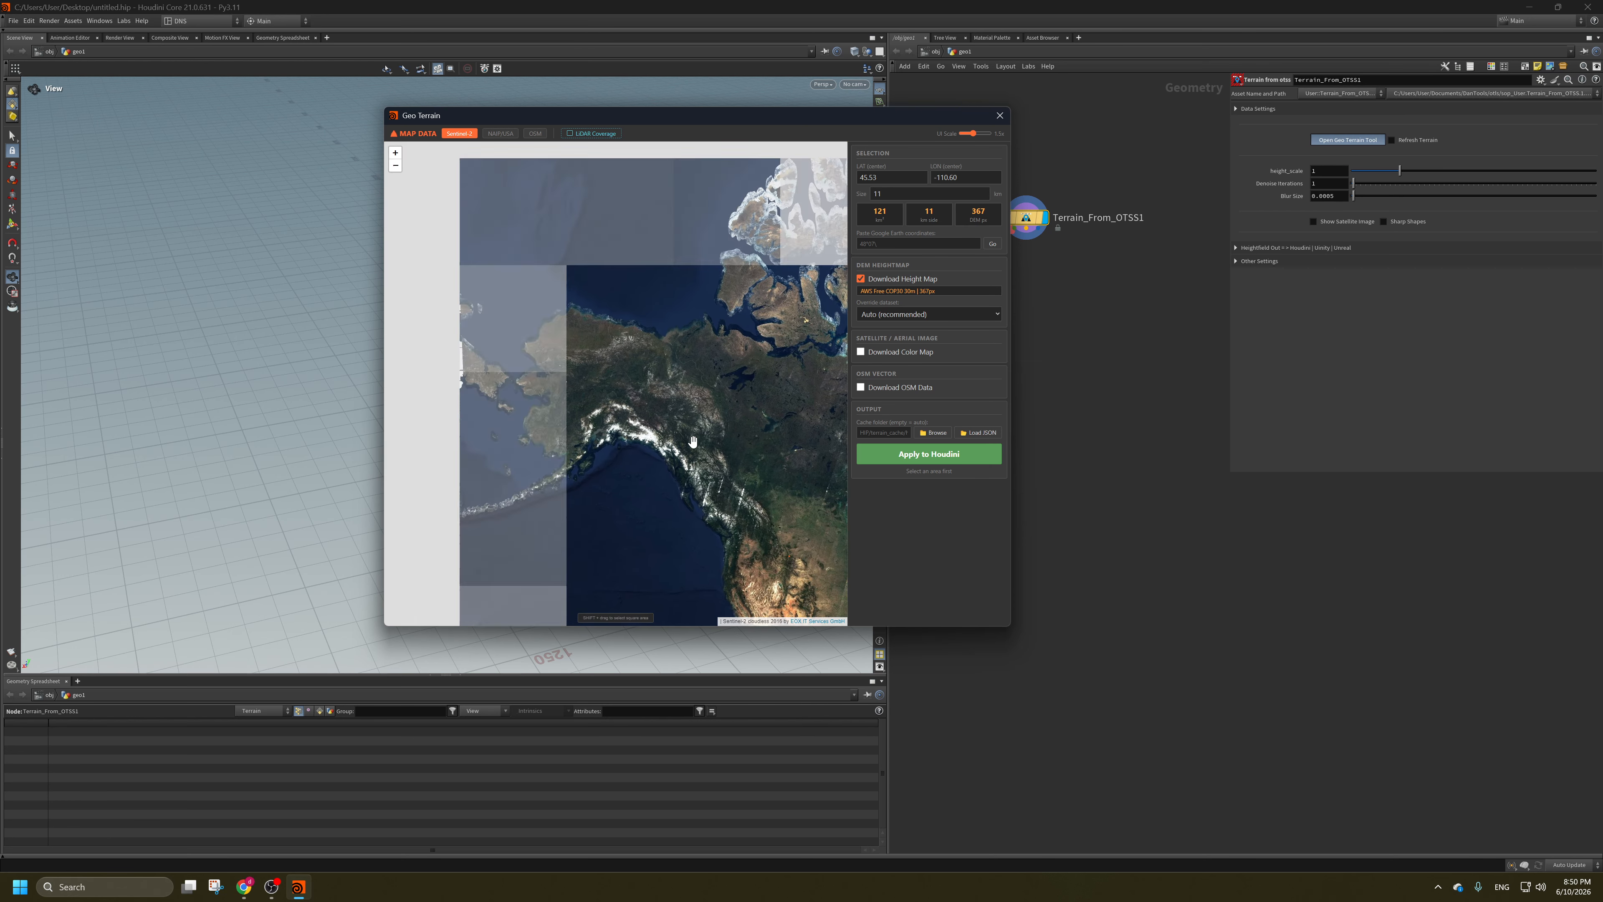
pyautogui.moveTo(690, 444); pyautogui.dragTo(533, 423)
pyautogui.moveTo(770, 379); pyautogui.dragTo(437, 339)
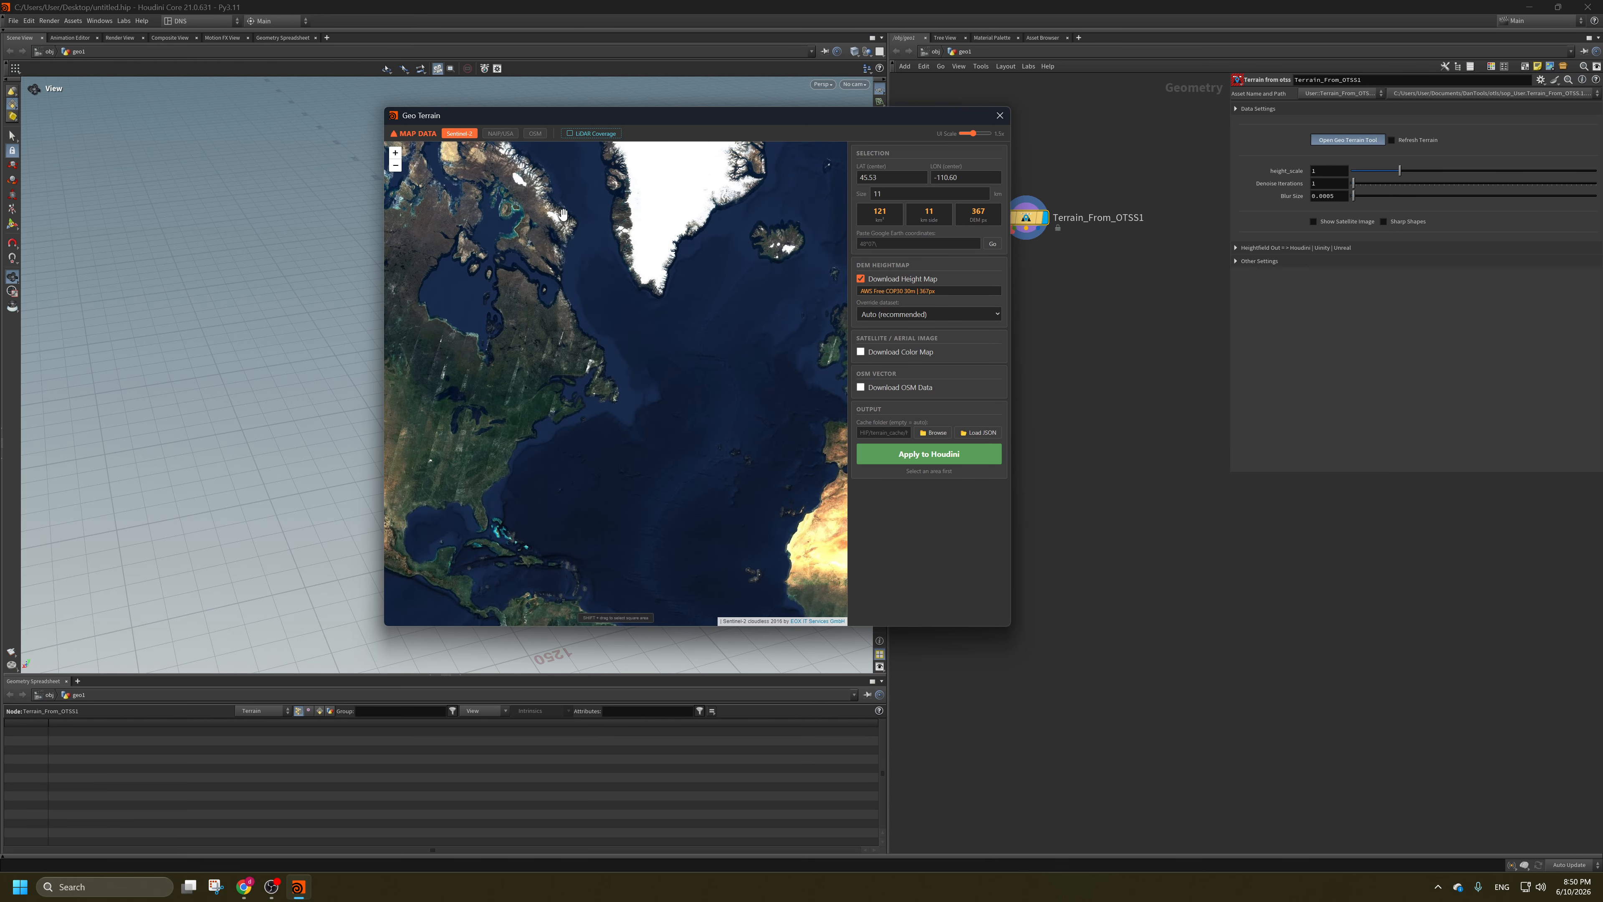
pyautogui.moveTo(533, 208); pyautogui.dragTo(618, 446)
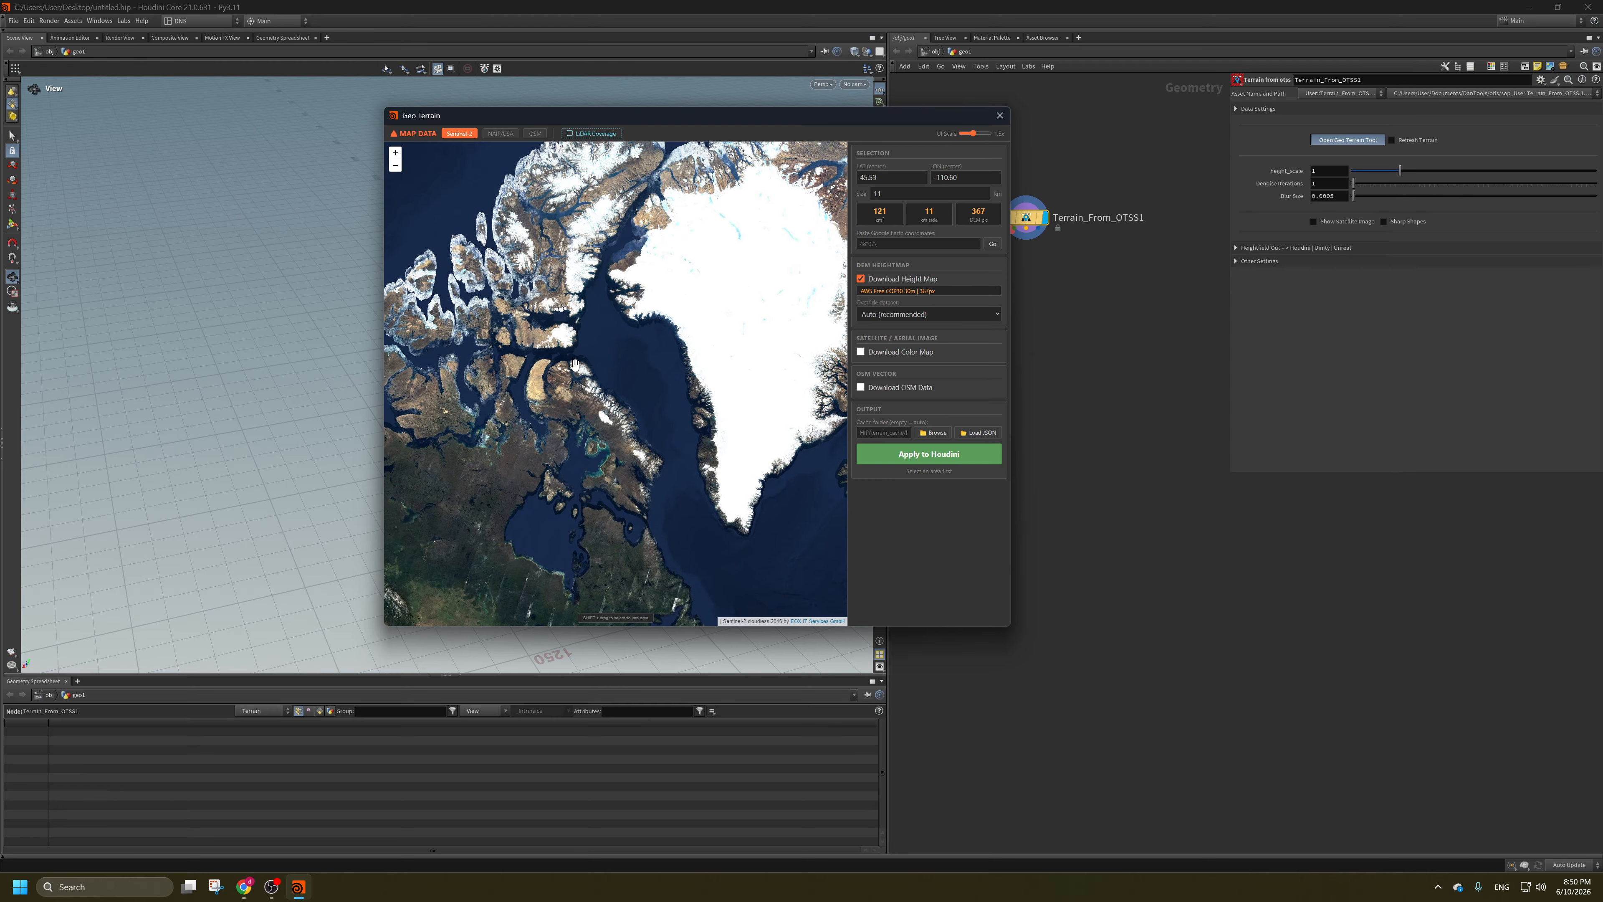
pyautogui.moveTo(659, 334); pyautogui.dragTo(700, 303)
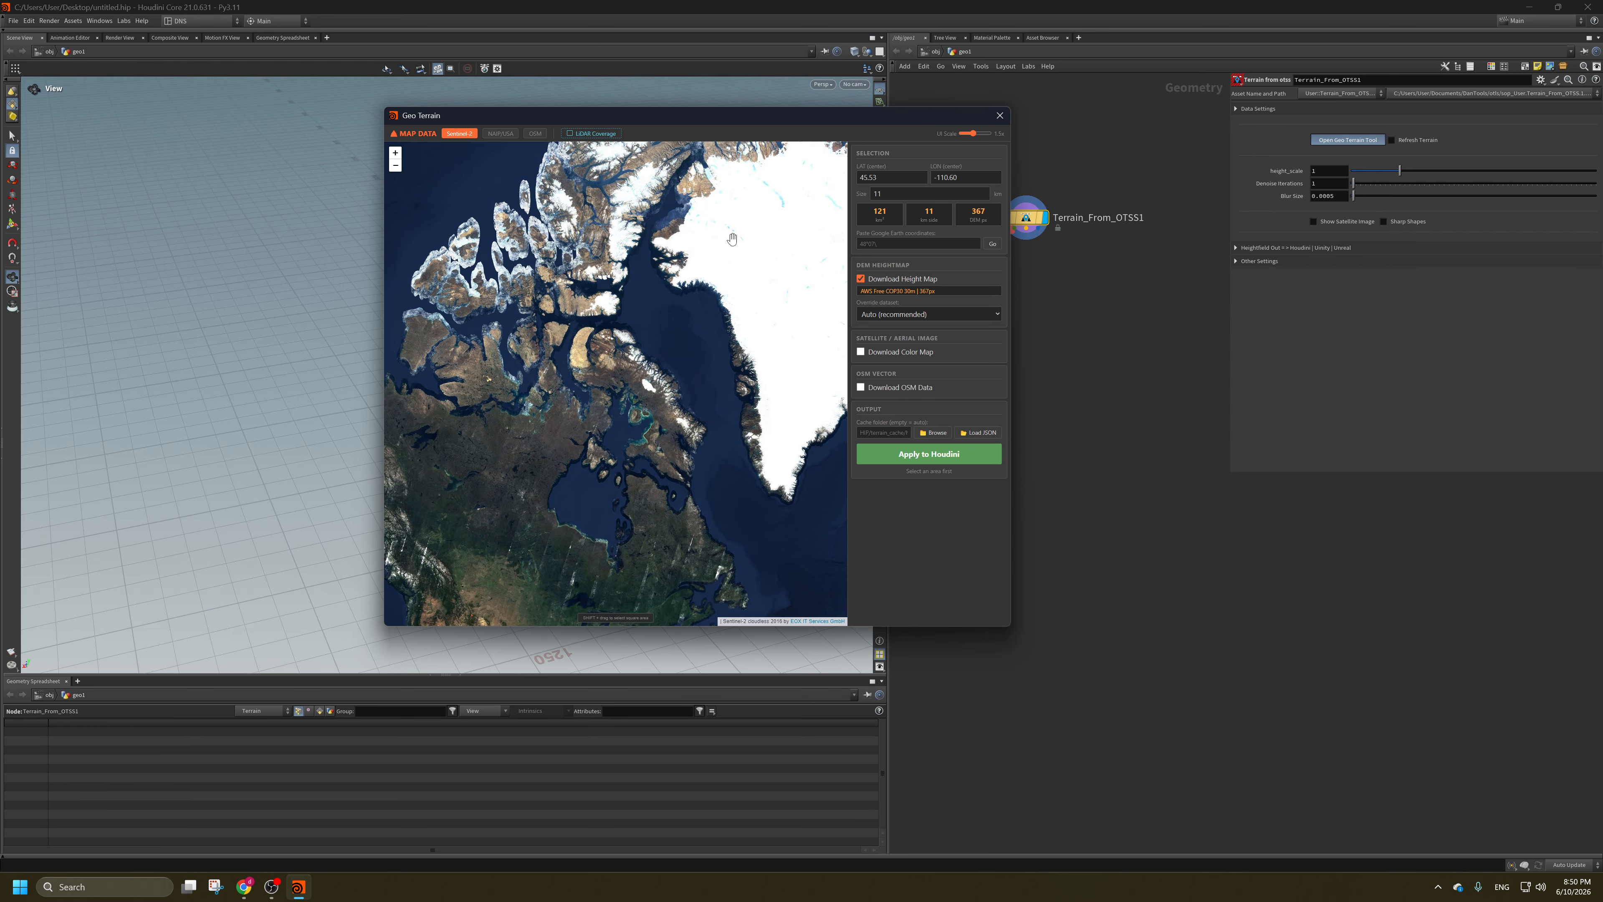
pyautogui.scroll(1, 733, 240)
pyautogui.scroll(1, 687, 237)
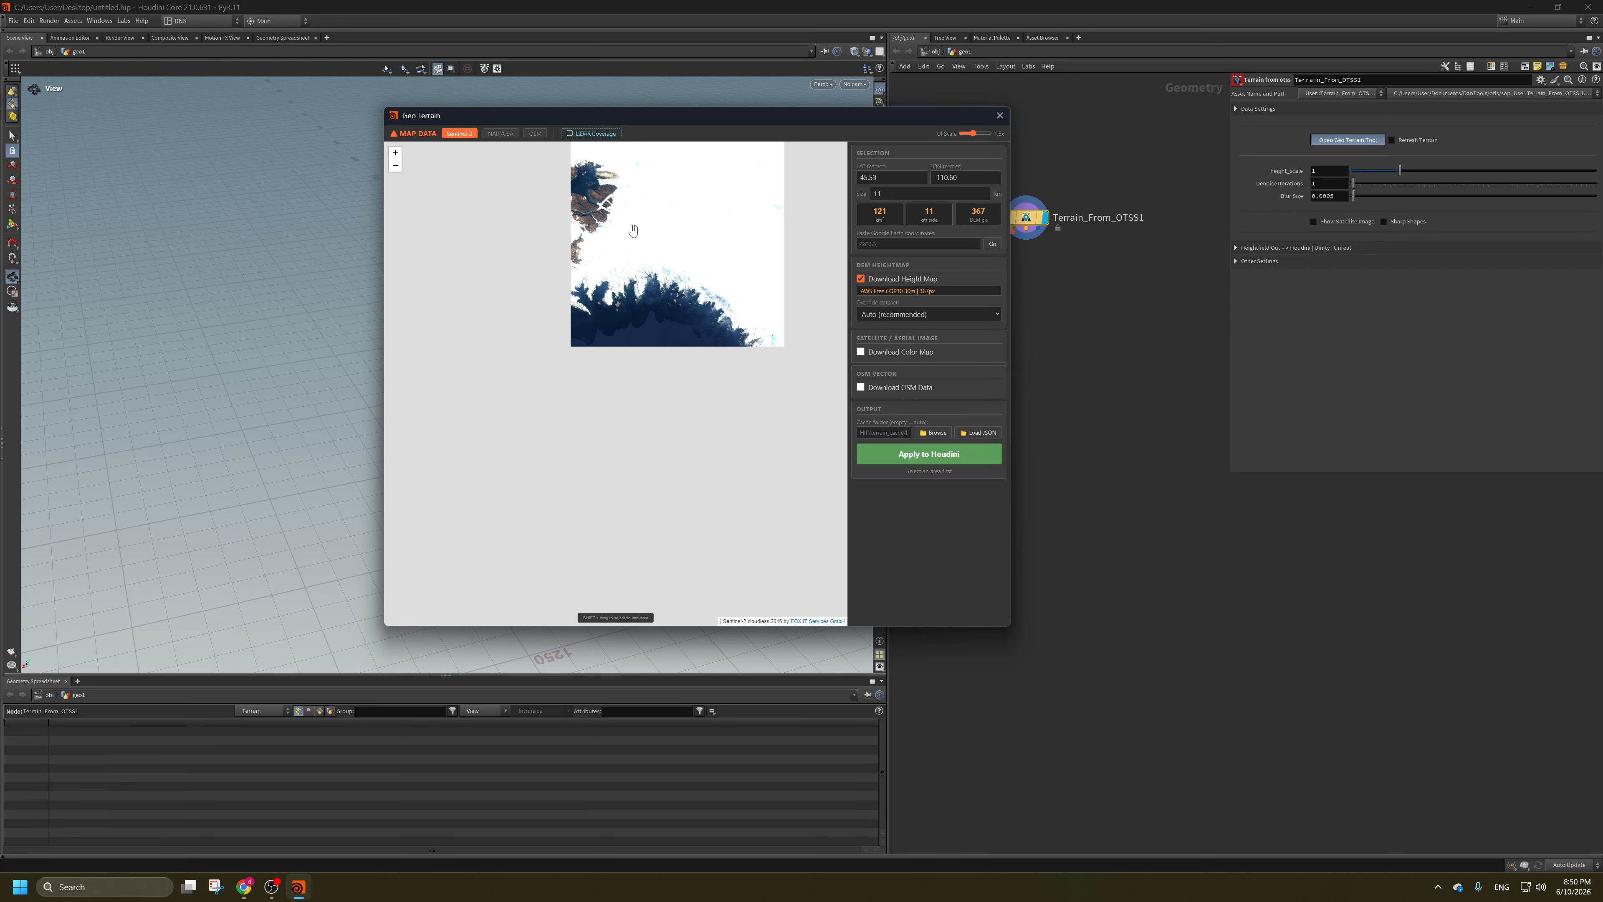
pyautogui.scroll(1, 623, 228)
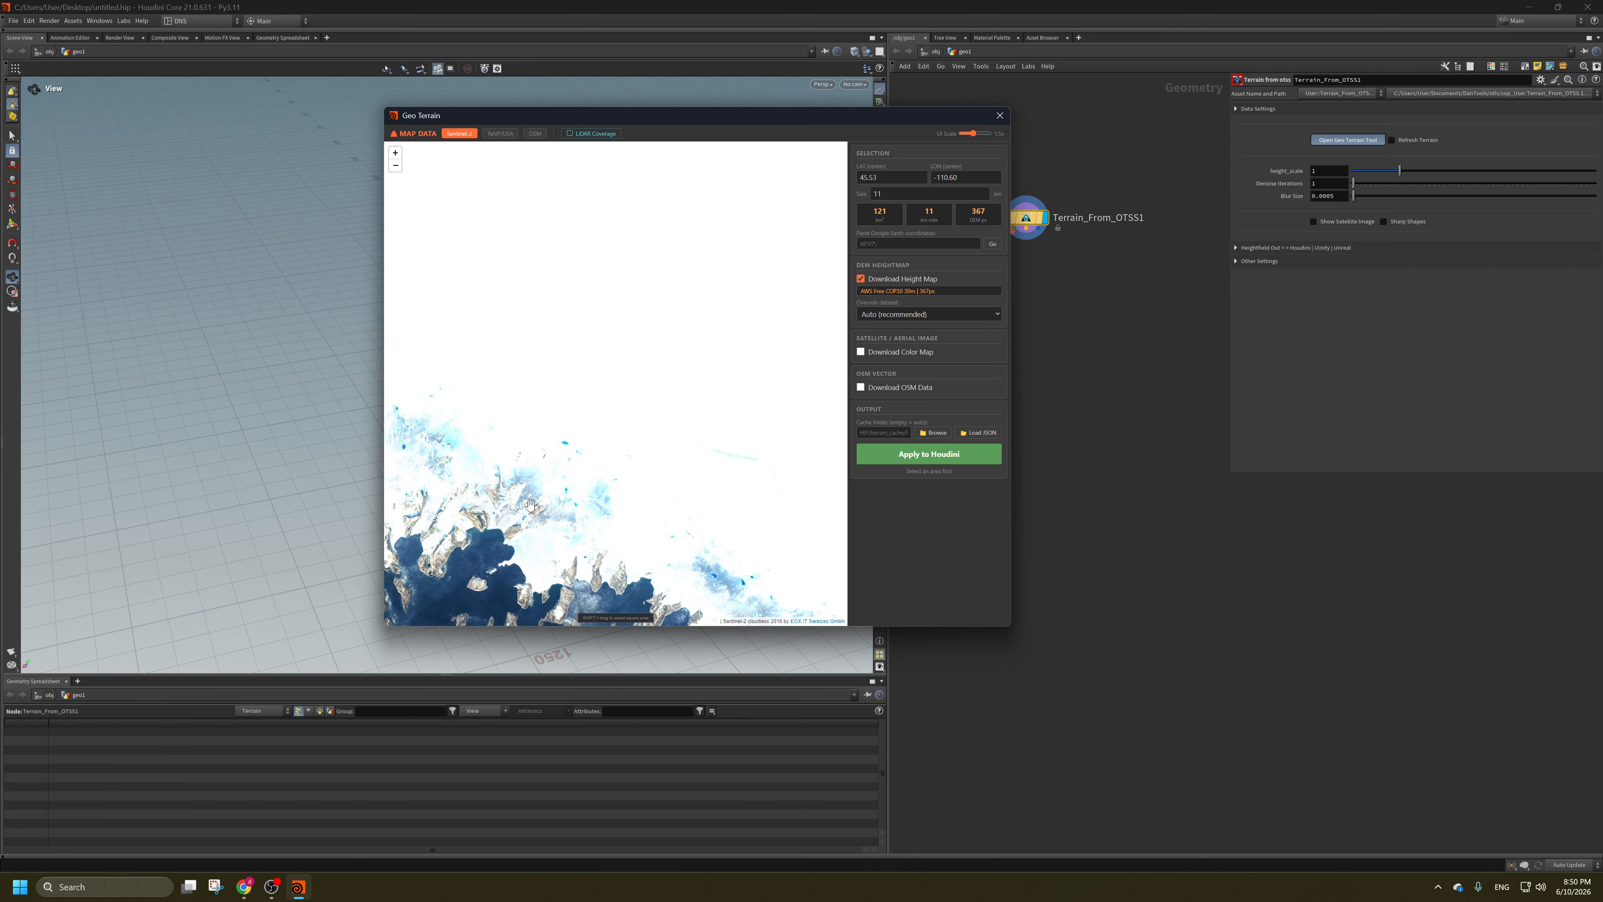
pyautogui.scroll(2, 566, 476)
pyautogui.scroll(-1, 563, 460)
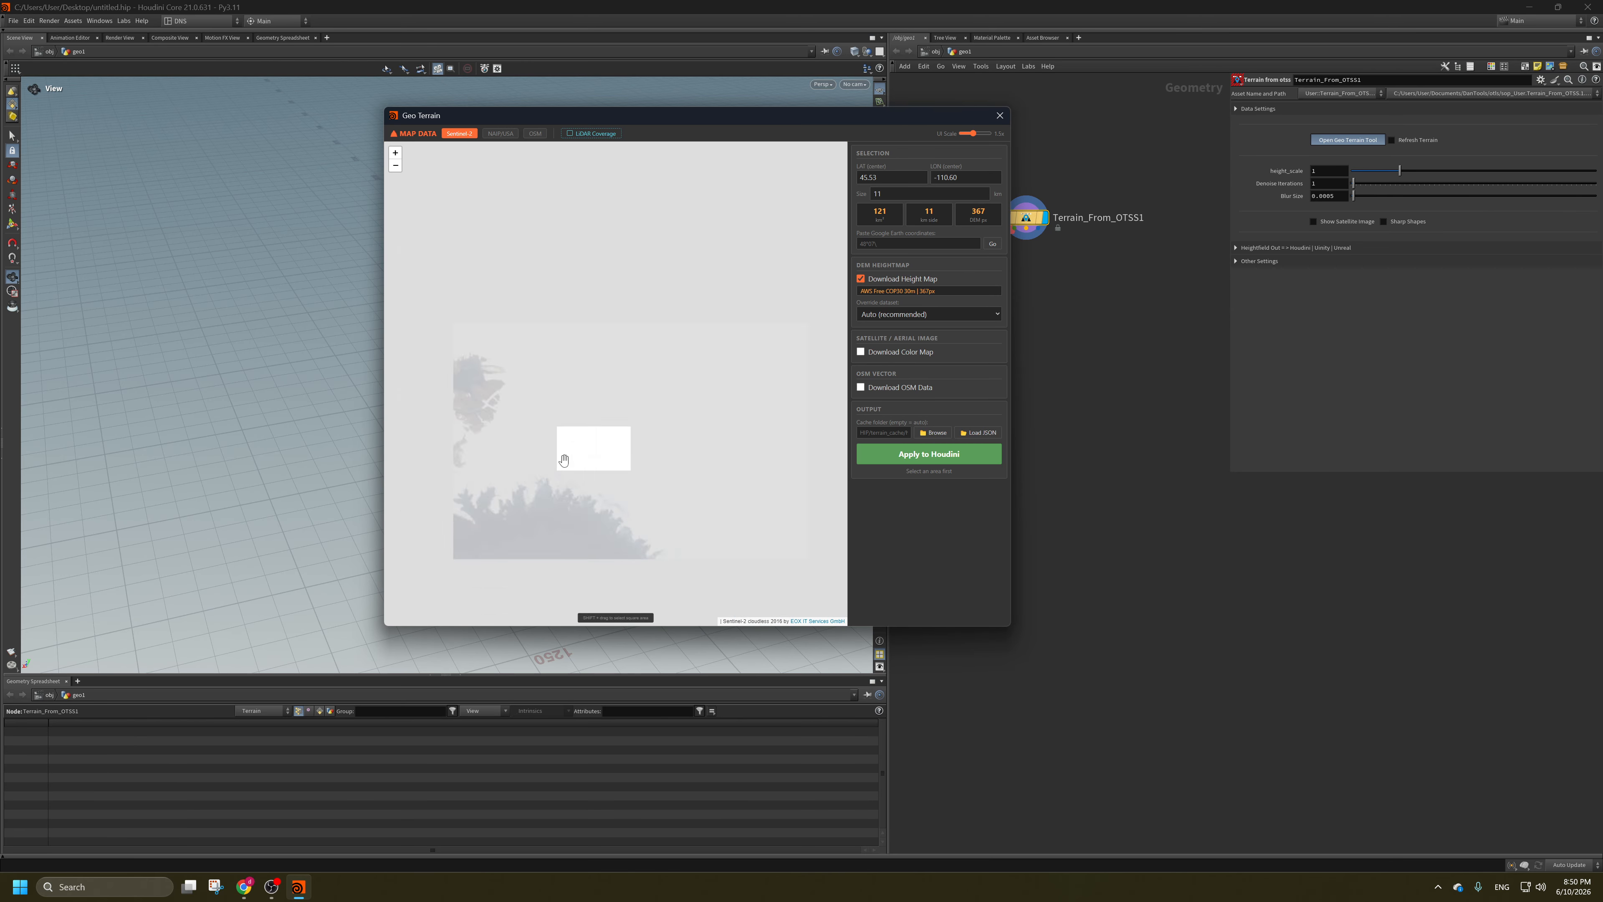
pyautogui.scroll(-1, 581, 443)
pyautogui.moveTo(581, 444); pyautogui.dragTo(689, 458)
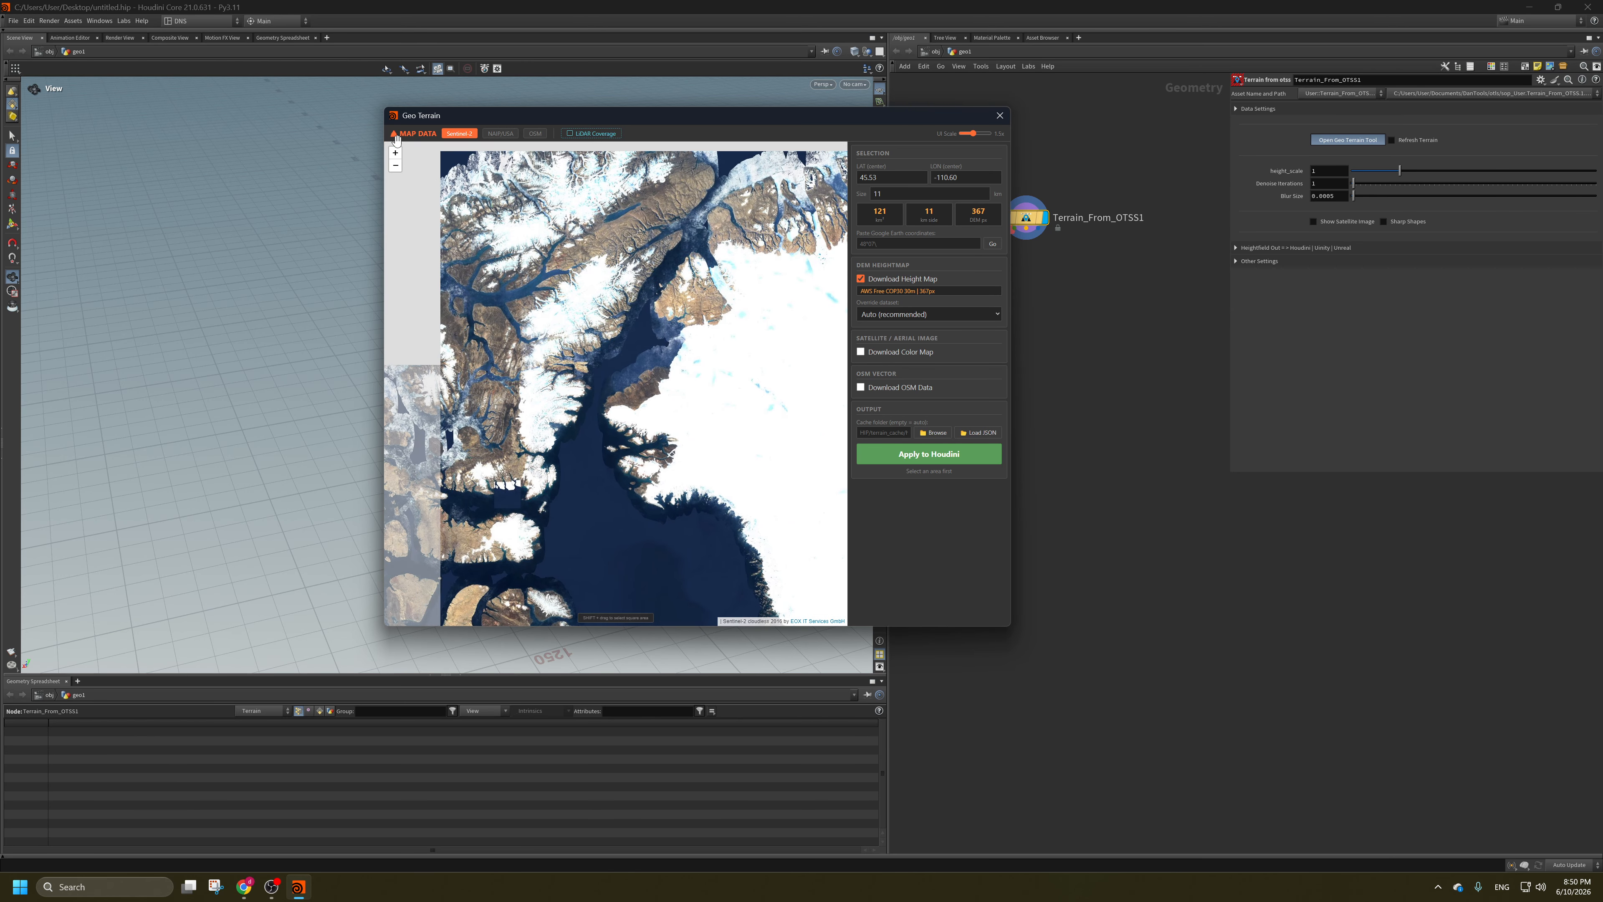
# Switch the map to the NAIP/USA imagery and examine which part of the world it covers.
pyautogui.click(501, 134)
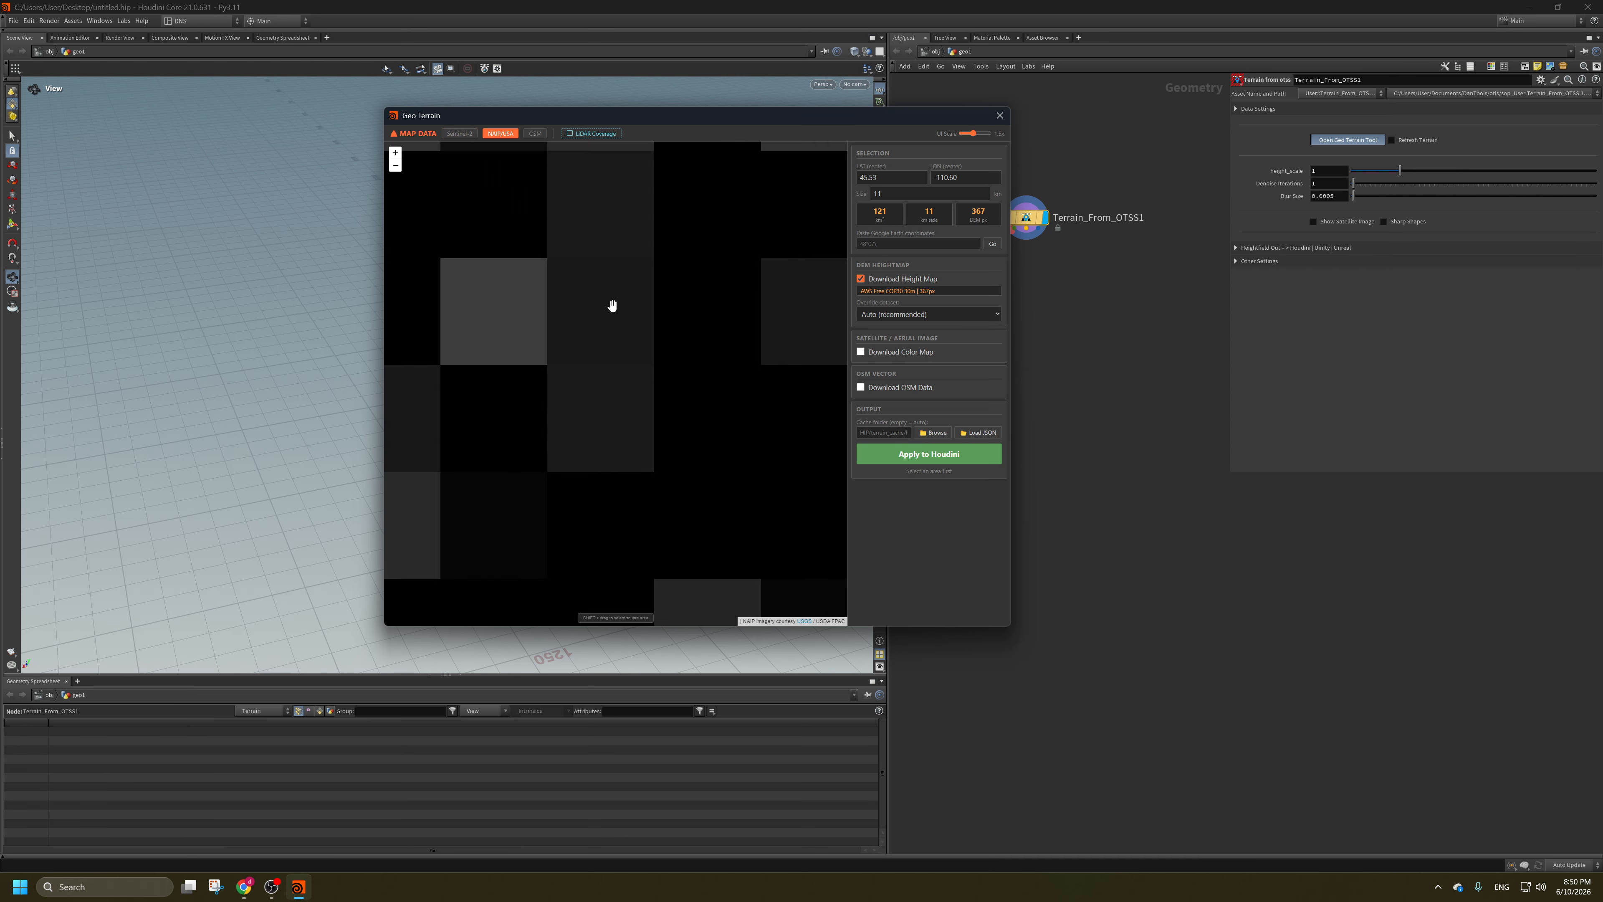
pyautogui.moveTo(574, 284); pyautogui.dragTo(538, 258)
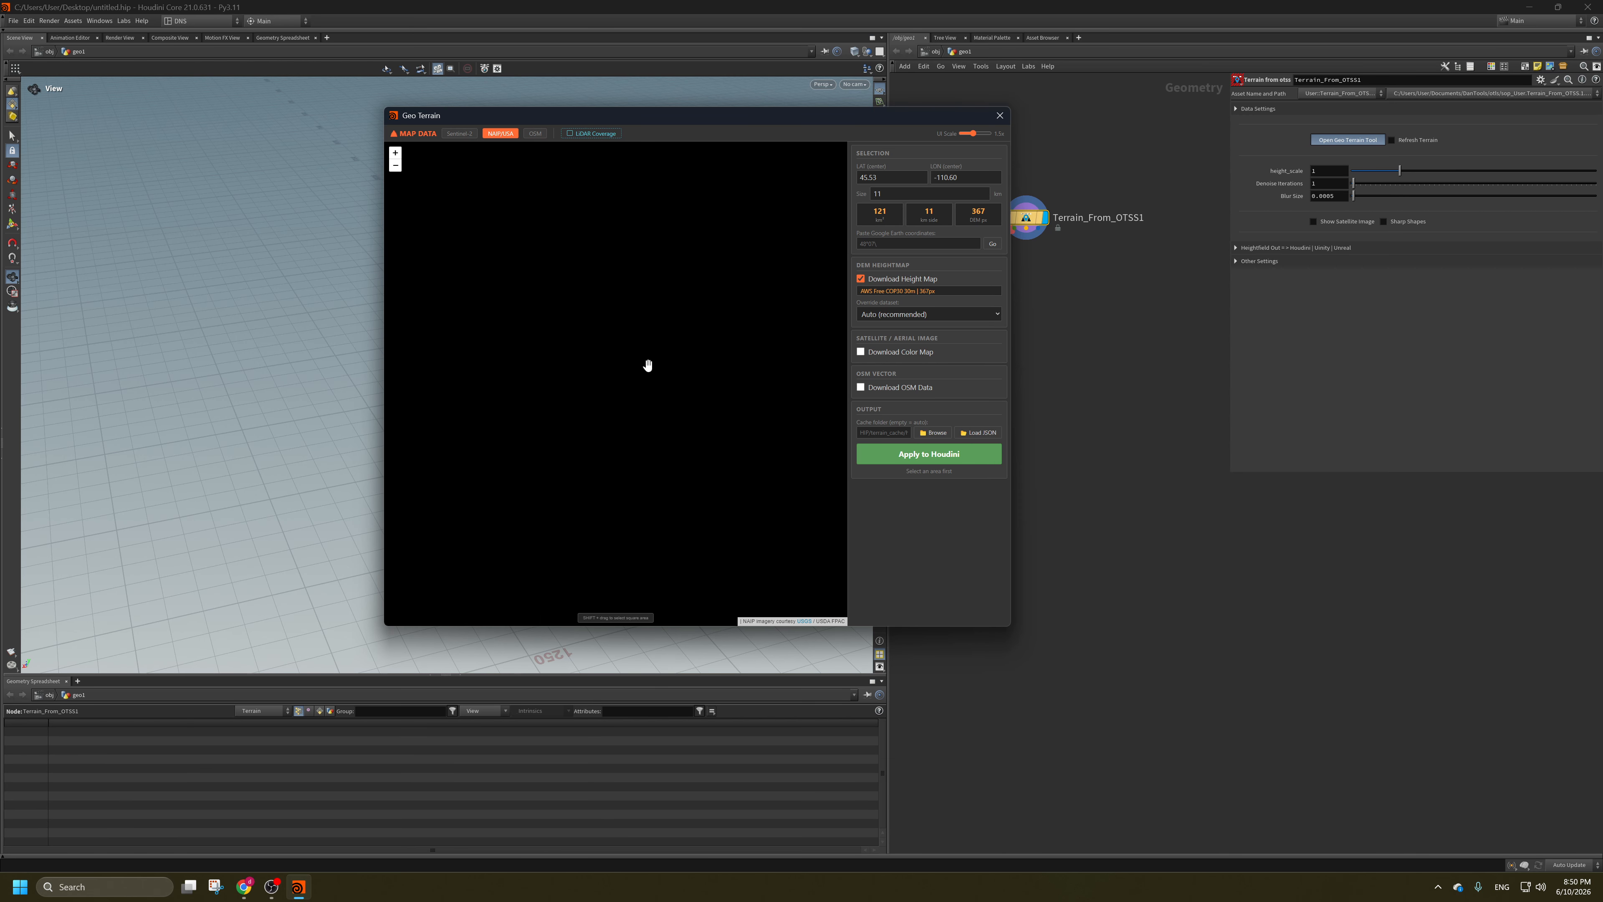
pyautogui.scroll(-10, 648, 367)
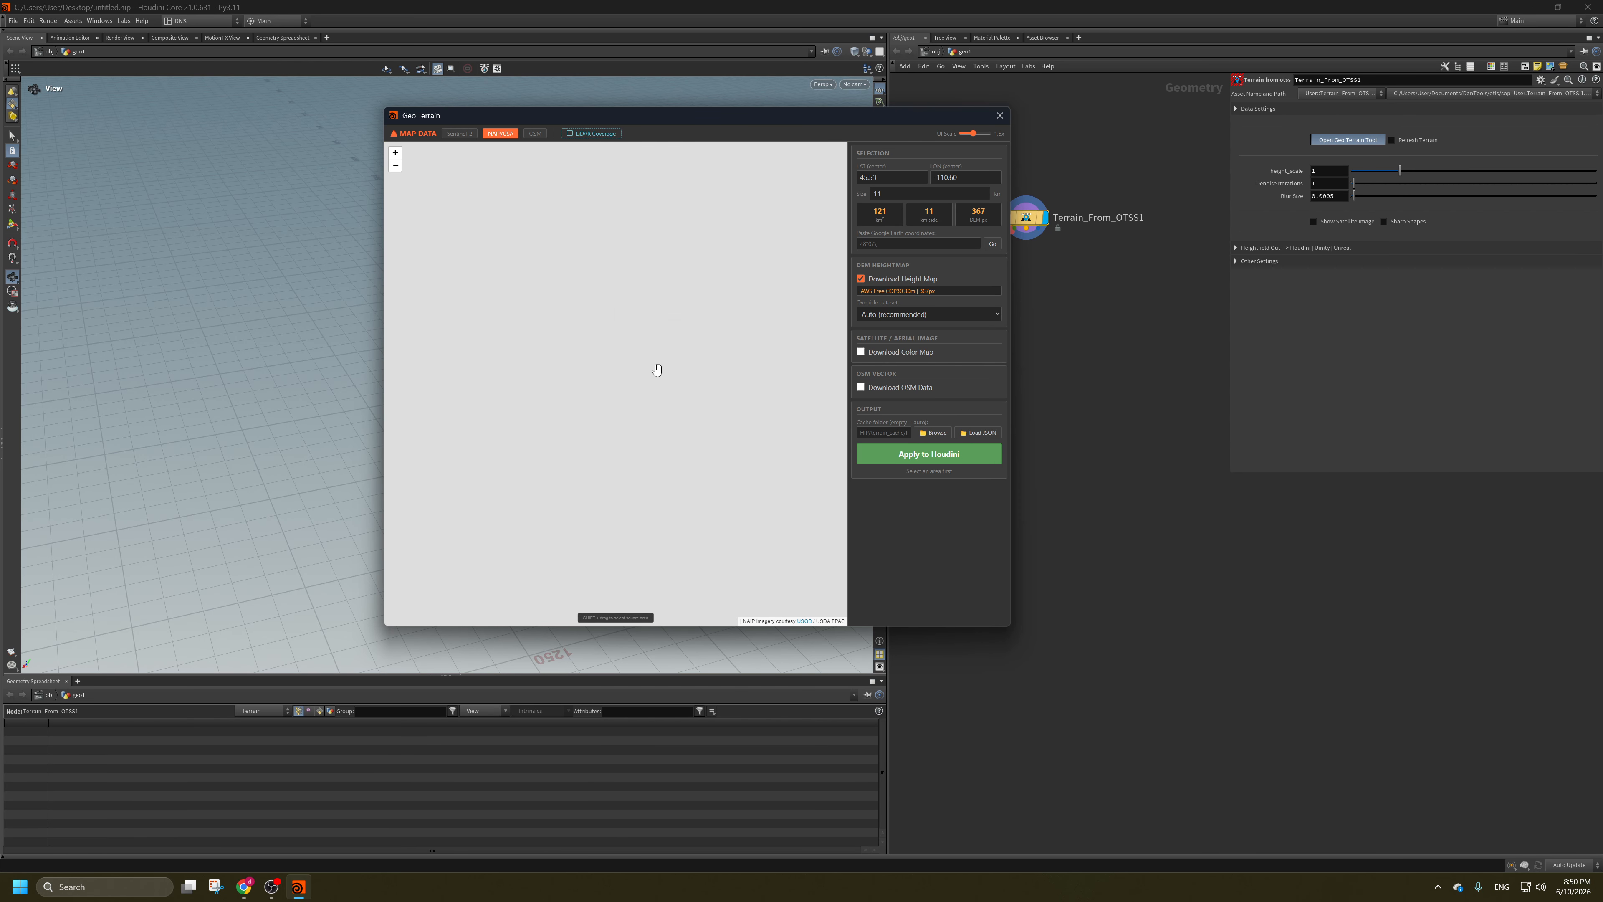
pyautogui.scroll(-2, 680, 366)
pyautogui.scroll(4, 654, 433)
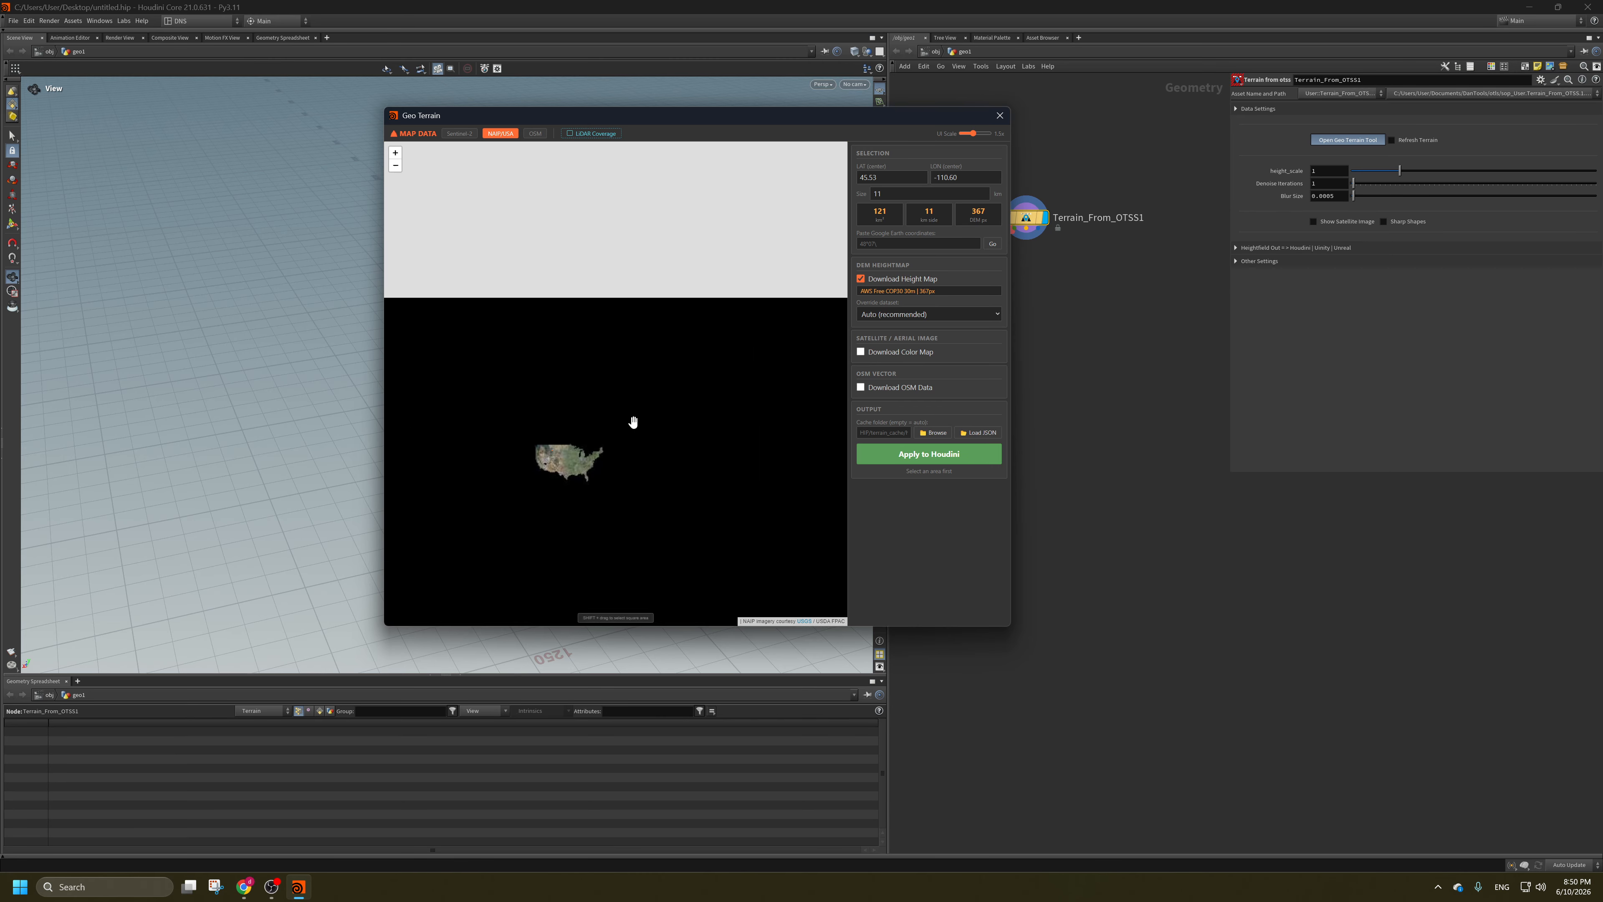
pyautogui.scroll(5, 741, 347)
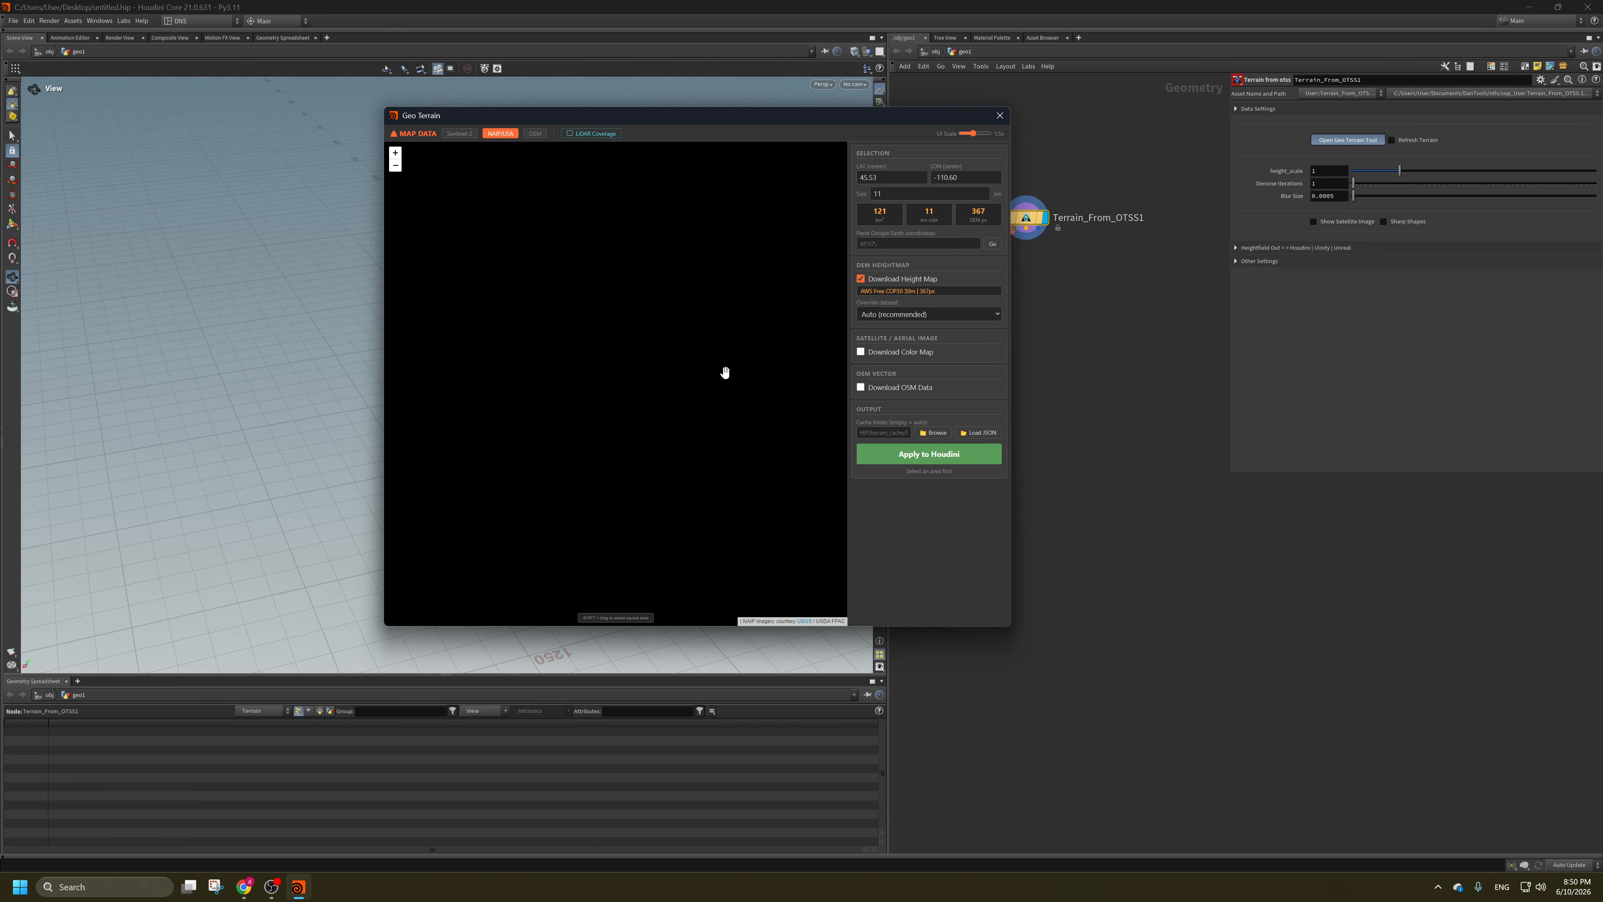
# Turn on the LiDAR coverage, jump to the TNM USA region, and hide the overlay again.
pyautogui.click(591, 134)
pyautogui.click(549, 593)
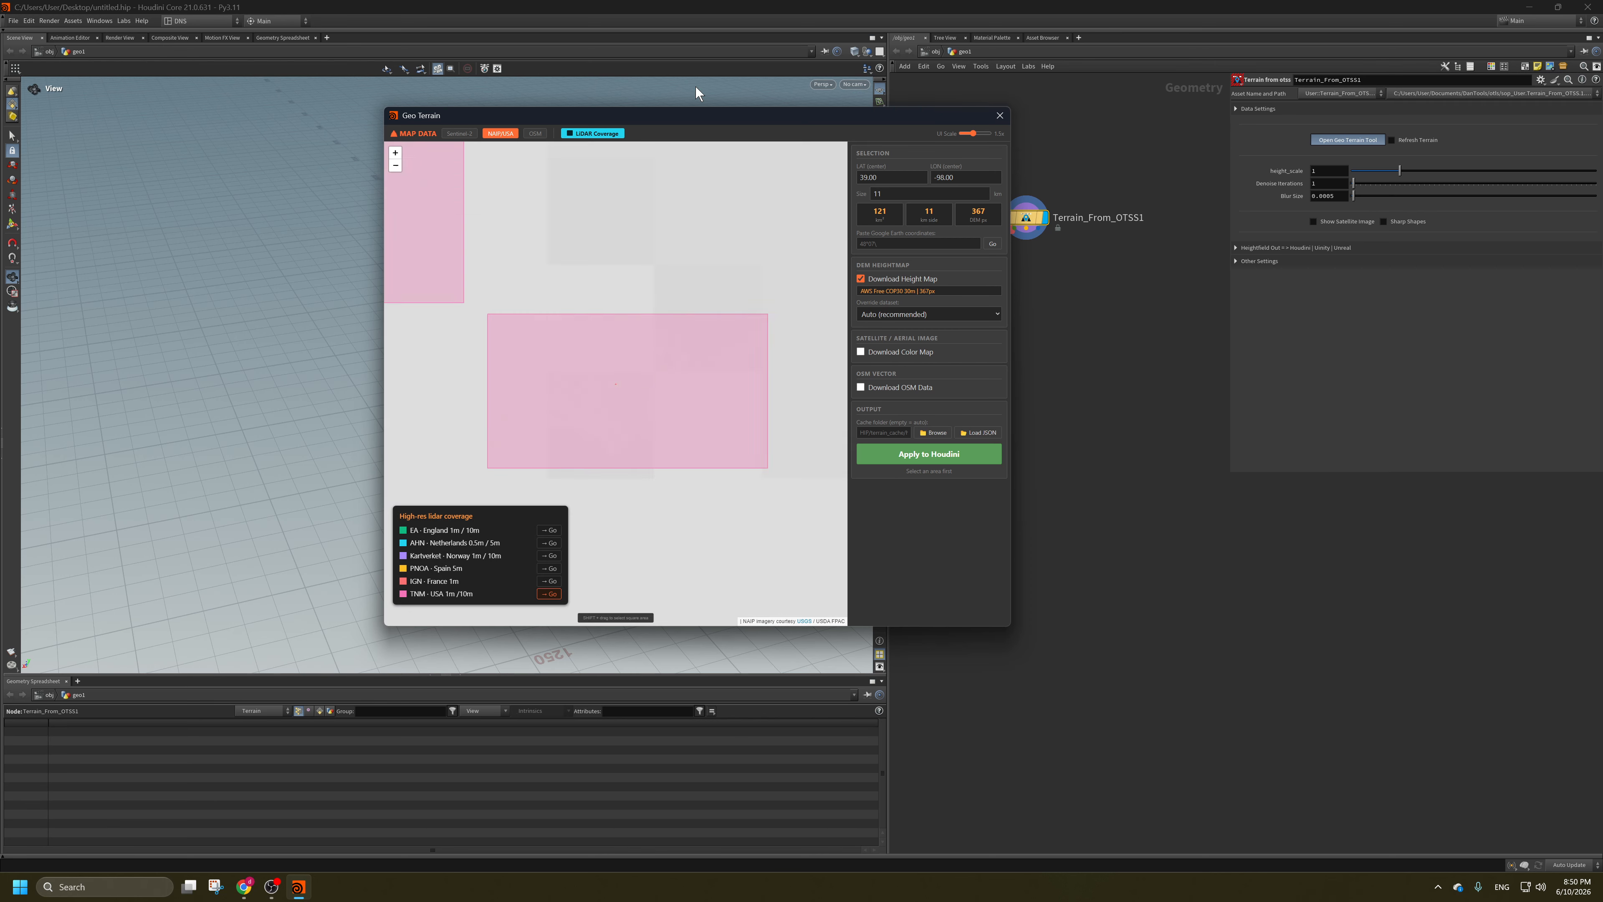
pyautogui.click(607, 134)
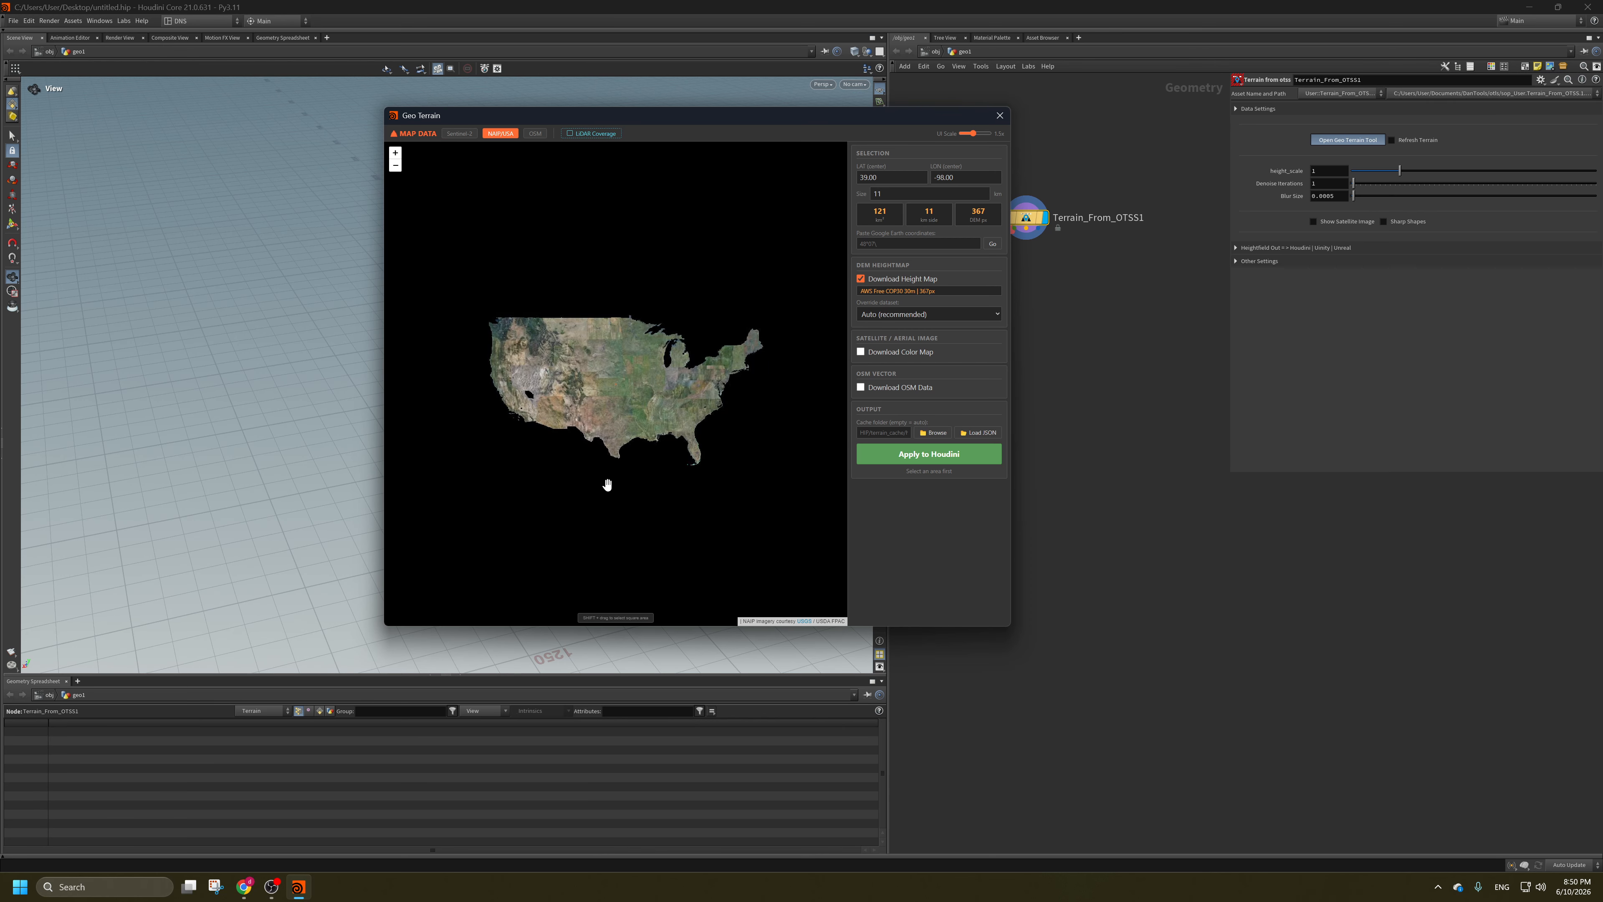
# Select an area about 7 km wide over the circular fields in southeastern New Mexico on the NAIP/USA imagery.
pyautogui.scroll(2, 584, 404)
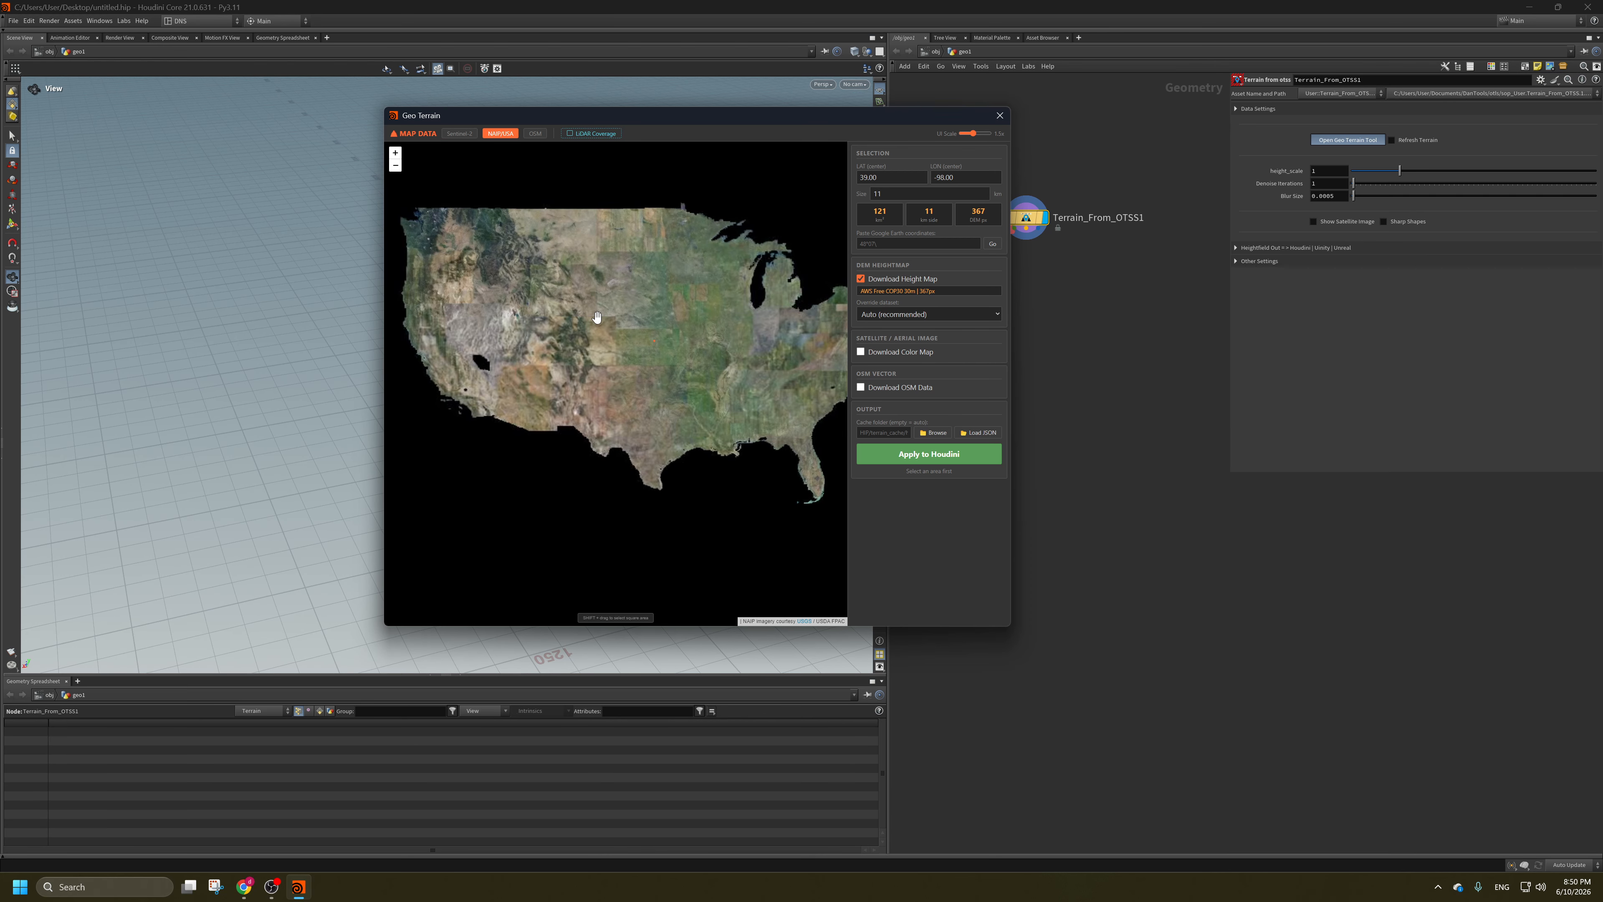
pyautogui.scroll(4, 612, 309)
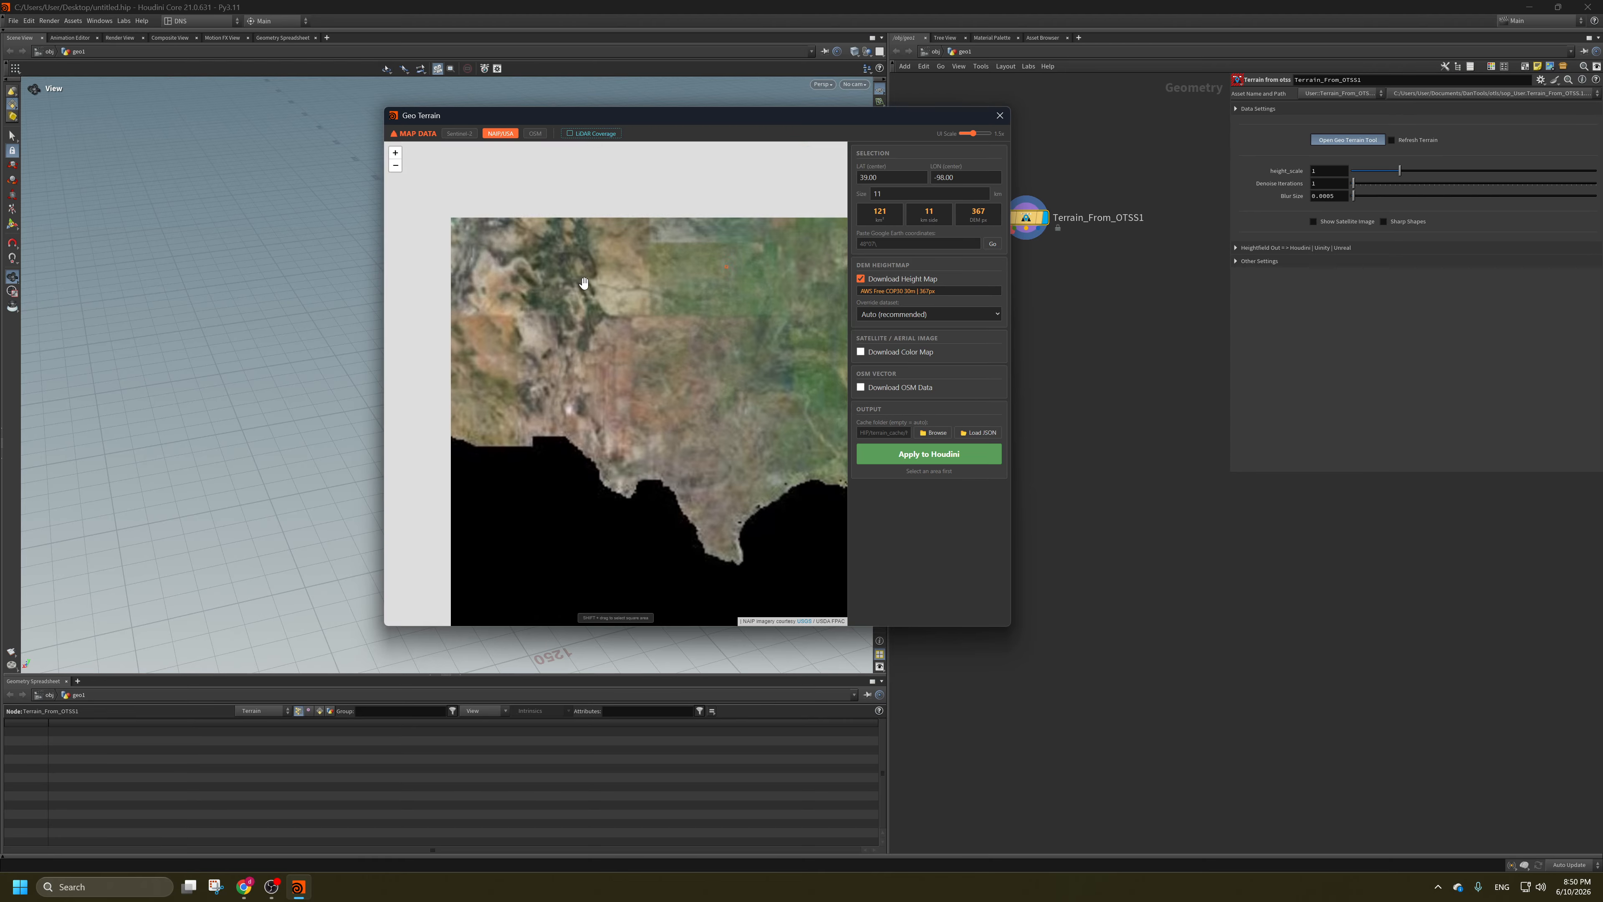
pyautogui.scroll(2, 605, 289)
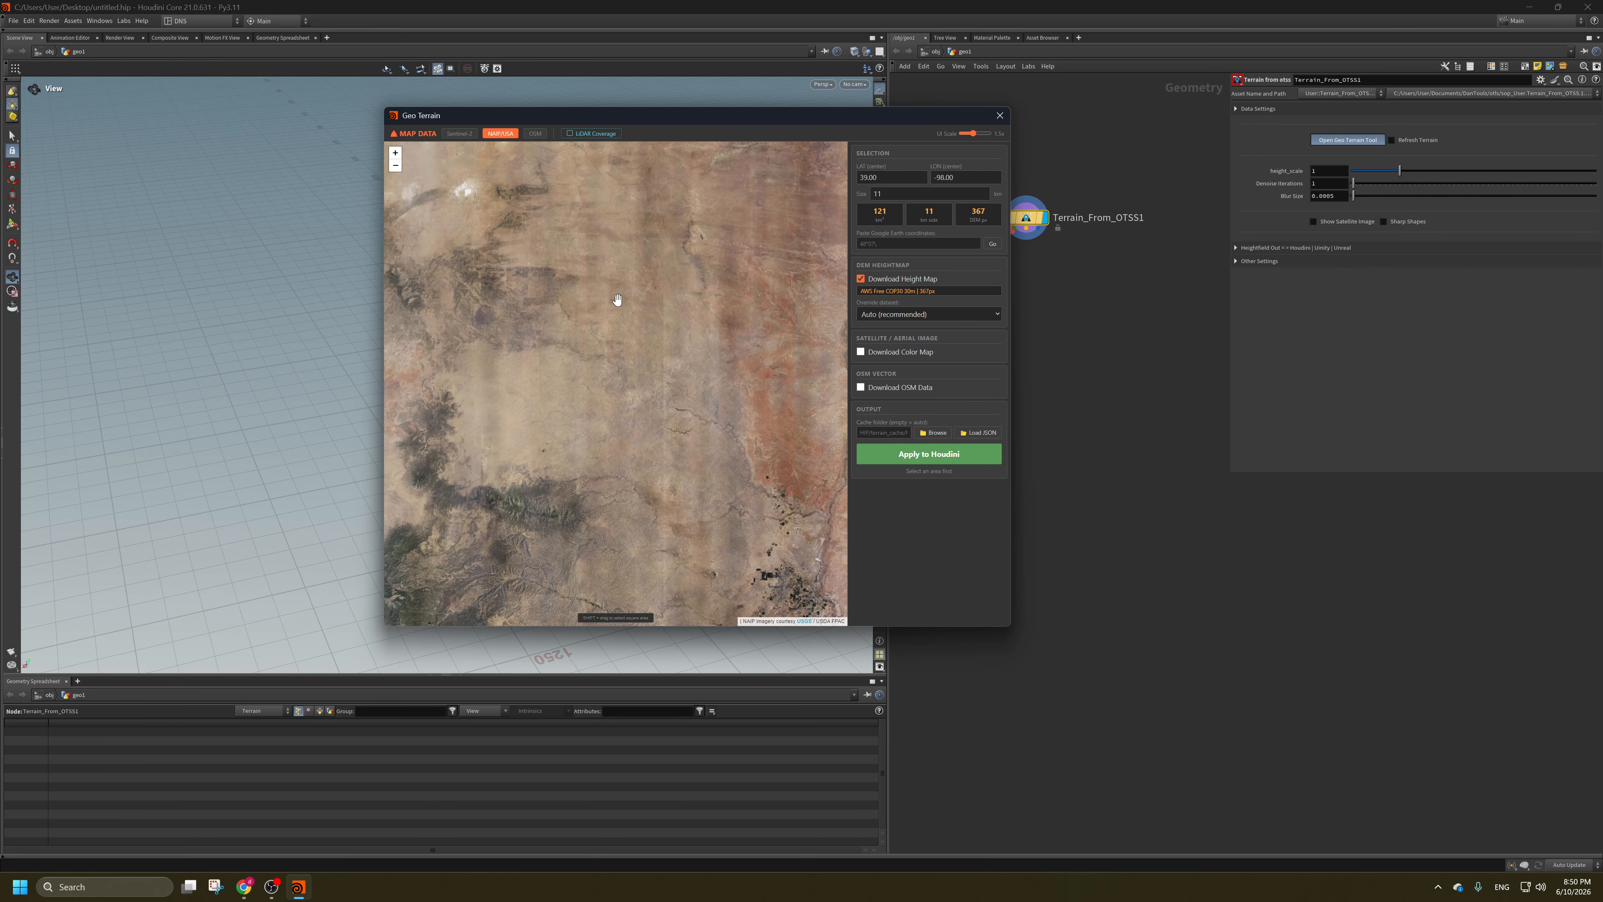
pyautogui.moveTo(696, 377); pyautogui.dragTo(529, 251)
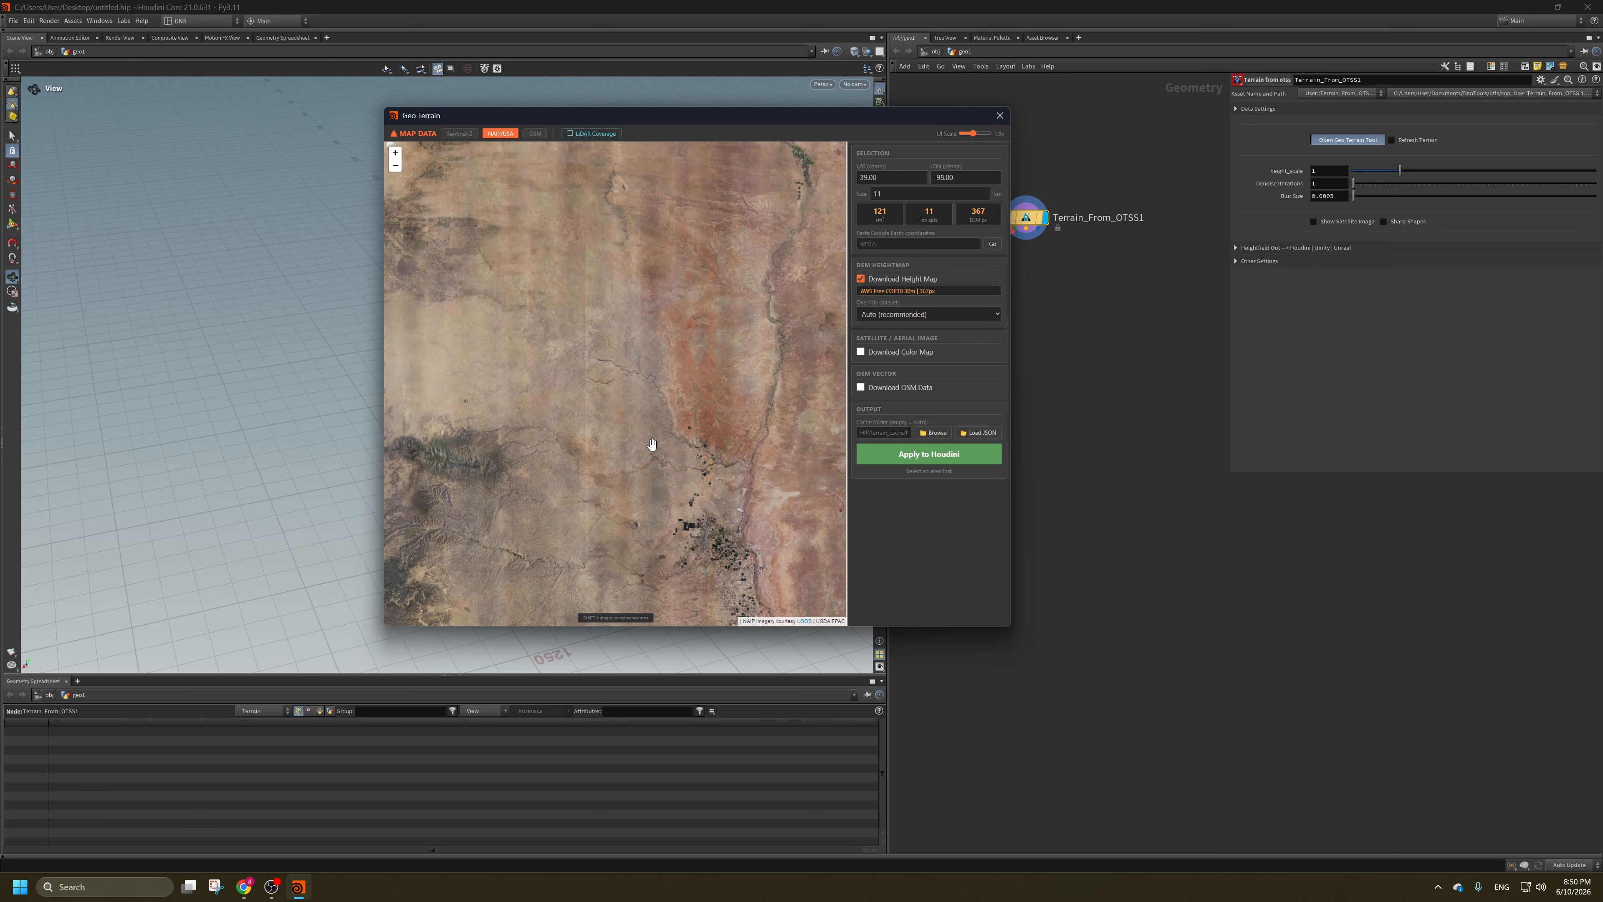
pyautogui.moveTo(651, 448)
pyautogui.mouseDown()
pyautogui.moveTo(597, 405)
pyautogui.moveTo(676, 465)
pyautogui.mouseUp()
pyautogui.scroll(1, 606, 423)
pyautogui.scroll(1, 631, 445)
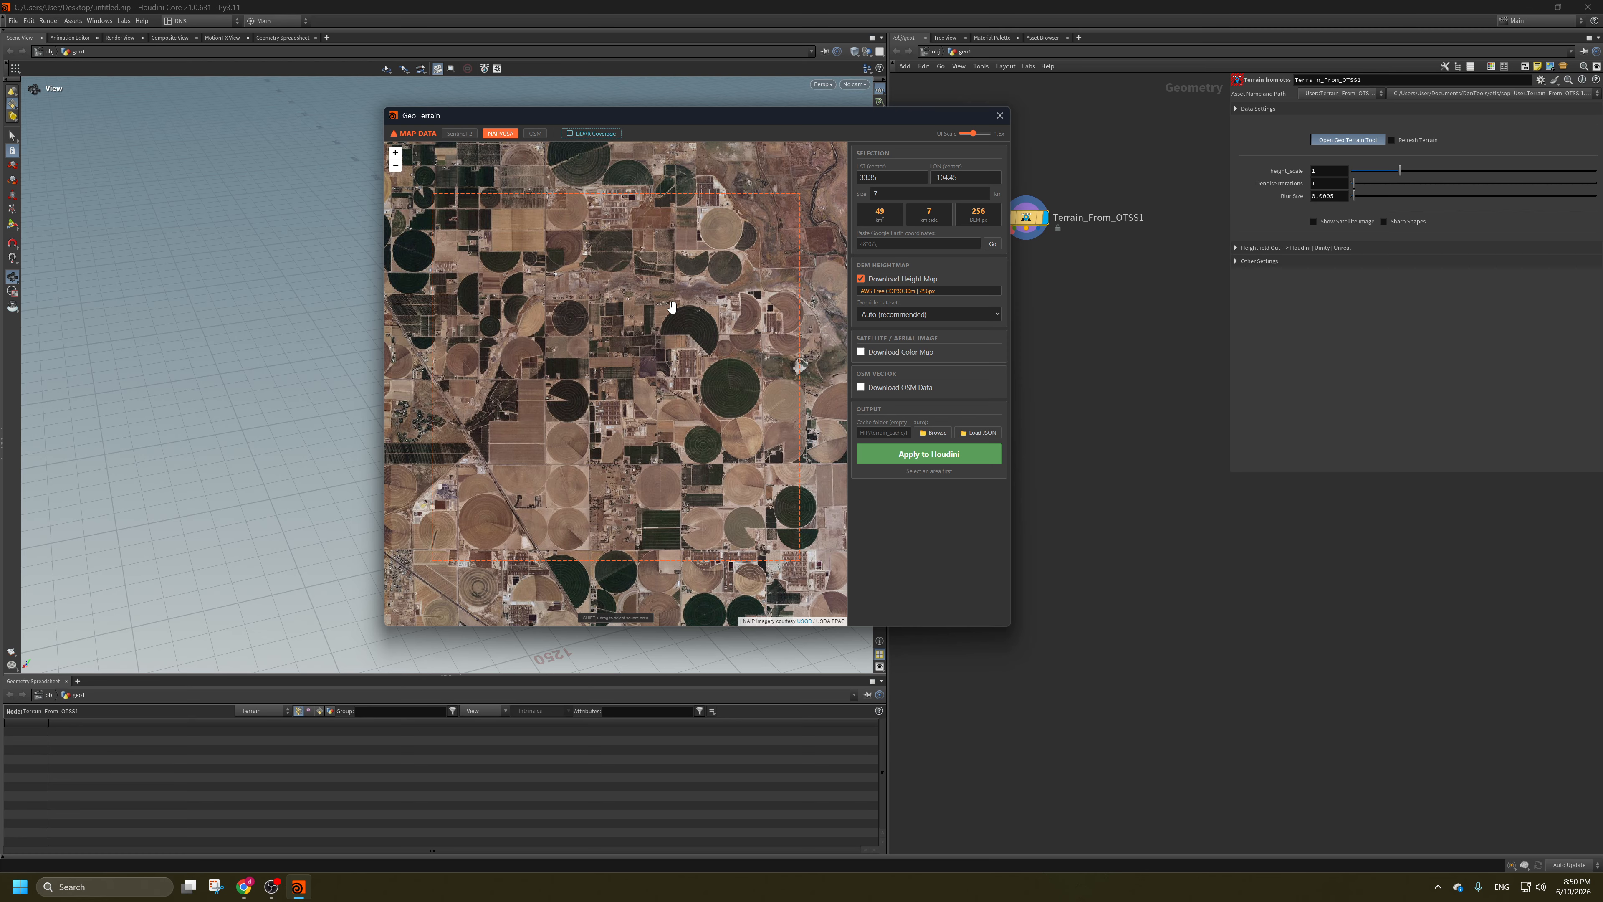
# Narrow the selection to about 1 km around the dark circular field, and reduce it to the farmhouses along the road north of it.
pyautogui.keyDown('shift'); pyautogui.moveTo(651, 301); pyautogui.dragTo(686, 333); pyautogui.keyUp('shift')
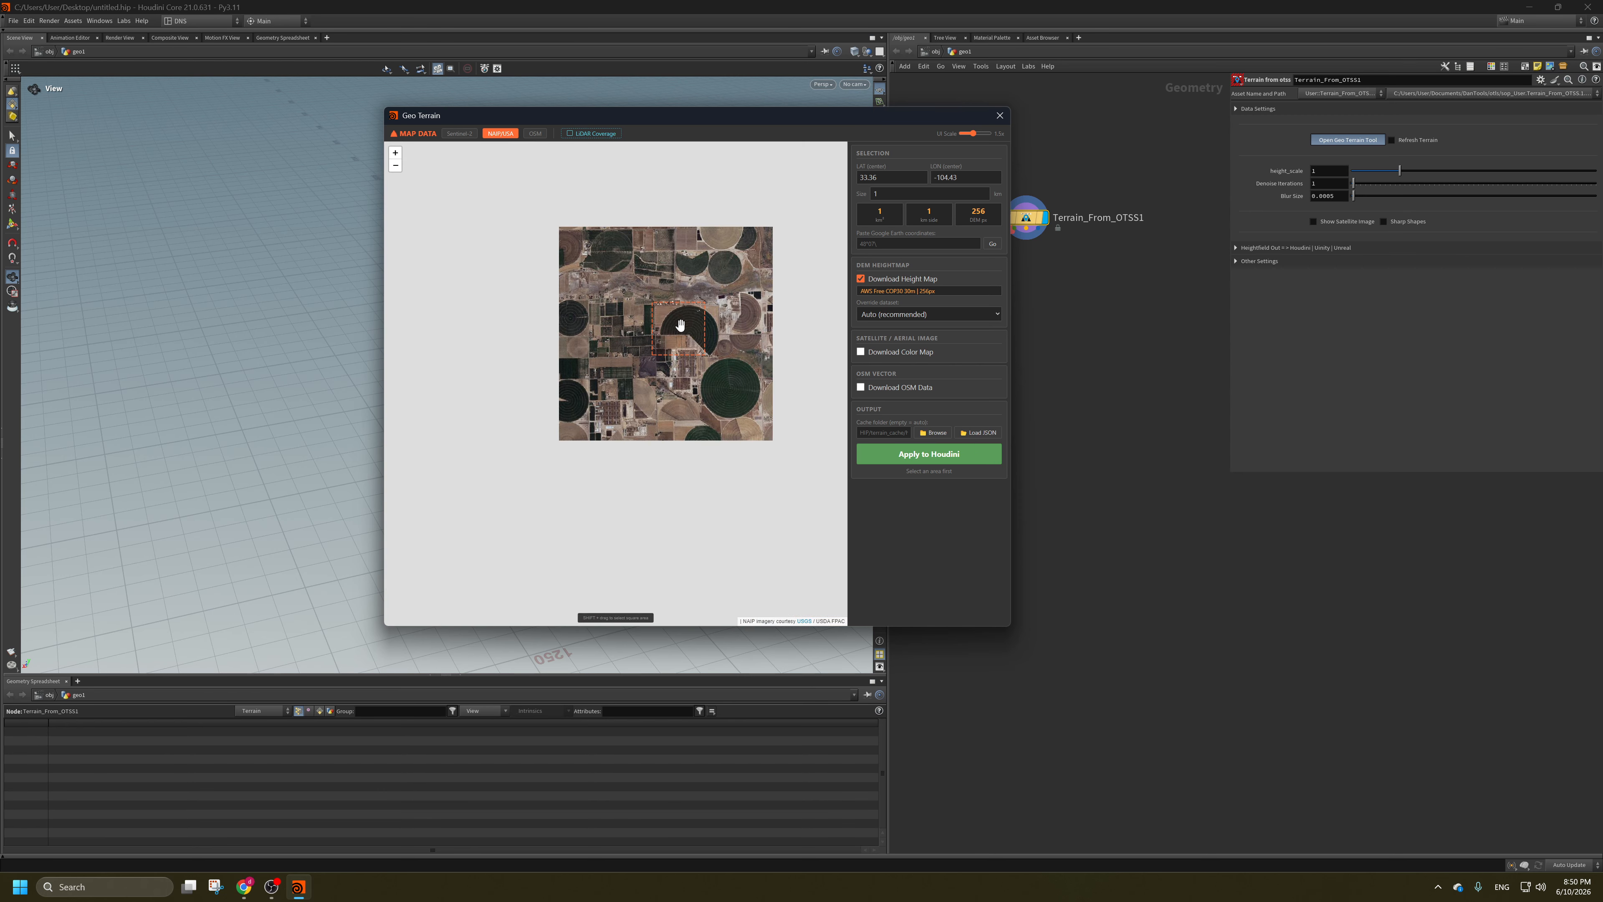
pyautogui.scroll(2, 656, 309)
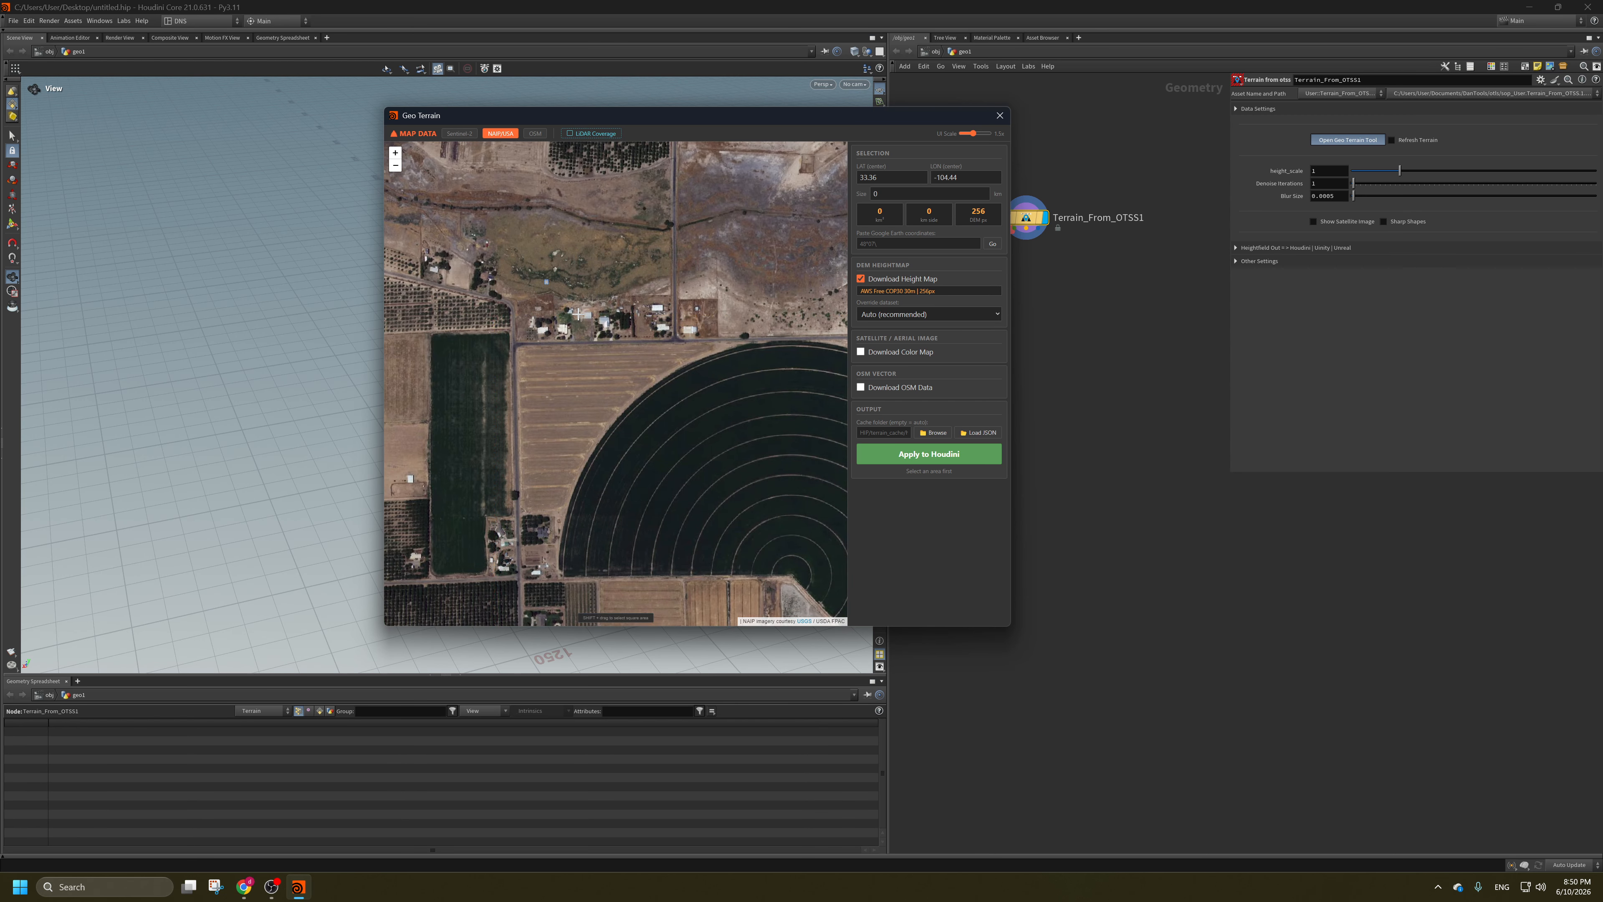
pyautogui.keyDown('shift'); pyautogui.moveTo(544, 280); pyautogui.dragTo(645, 346); pyautogui.keyUp('shift')
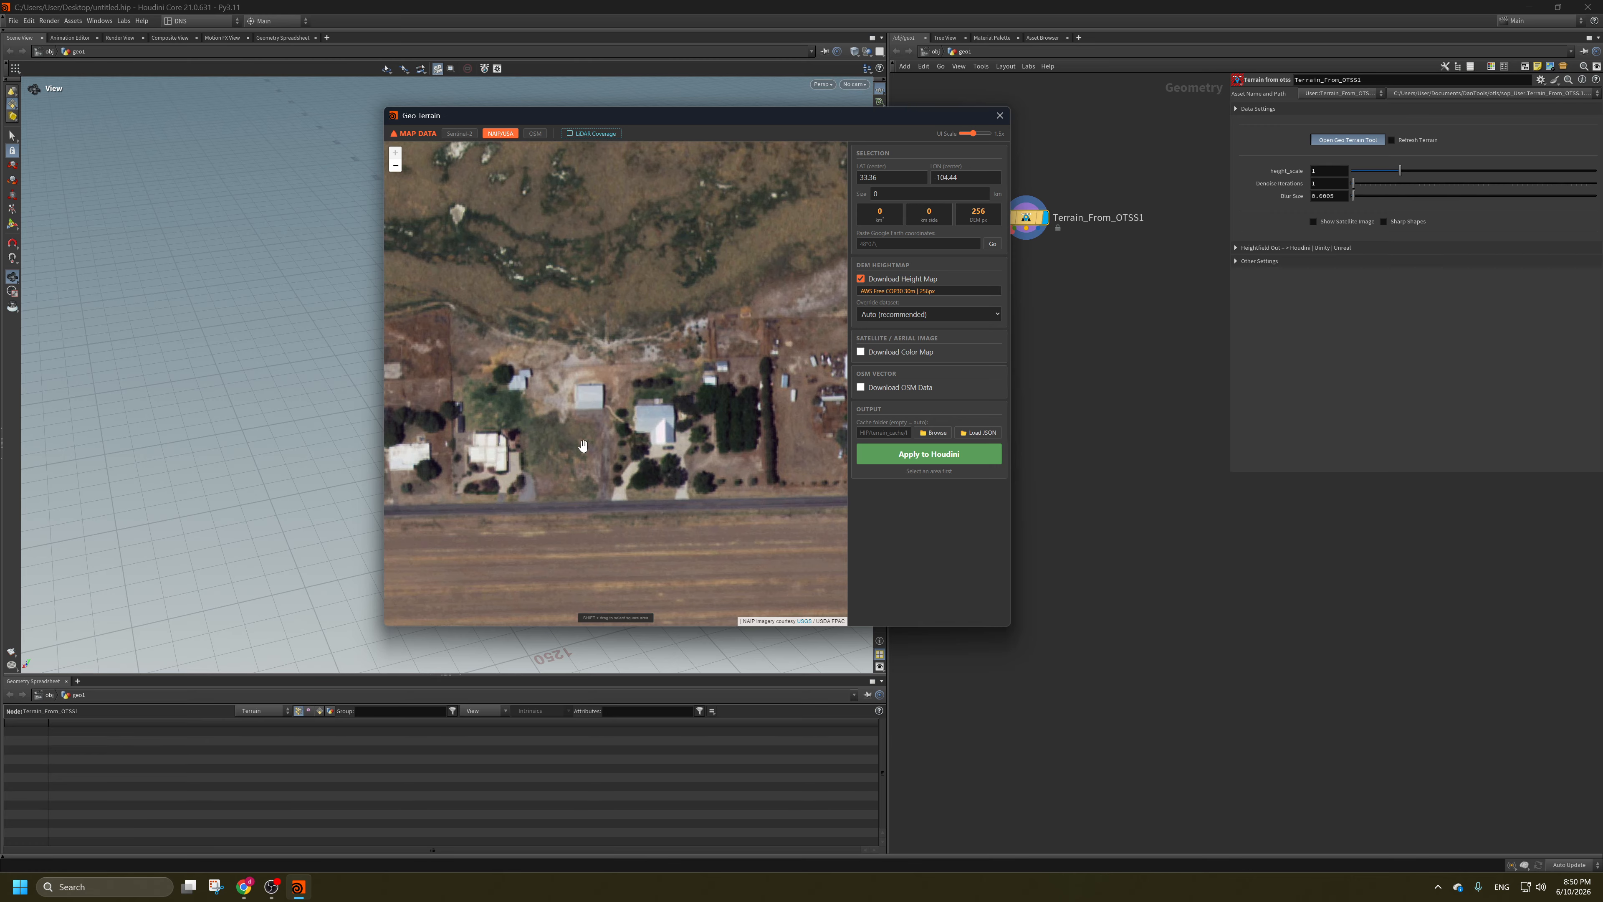
# Compare the Sentinel-2, NAIP/USA and OSM map sources at the farmhouses and the roads around them.
pyautogui.click(460, 134)
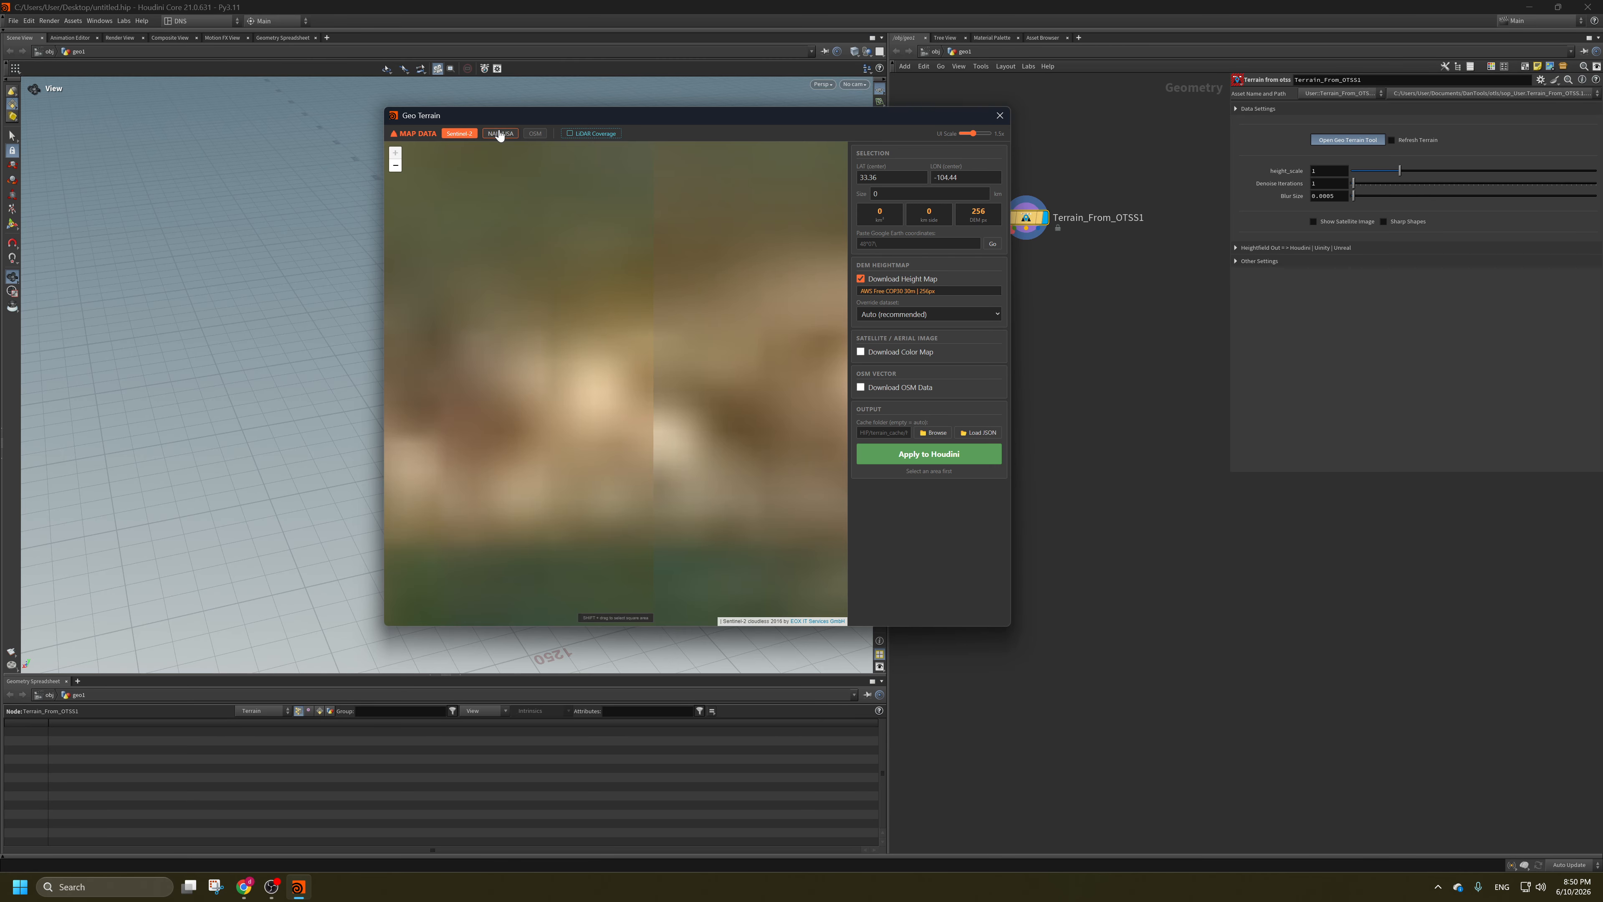
pyautogui.click(499, 134)
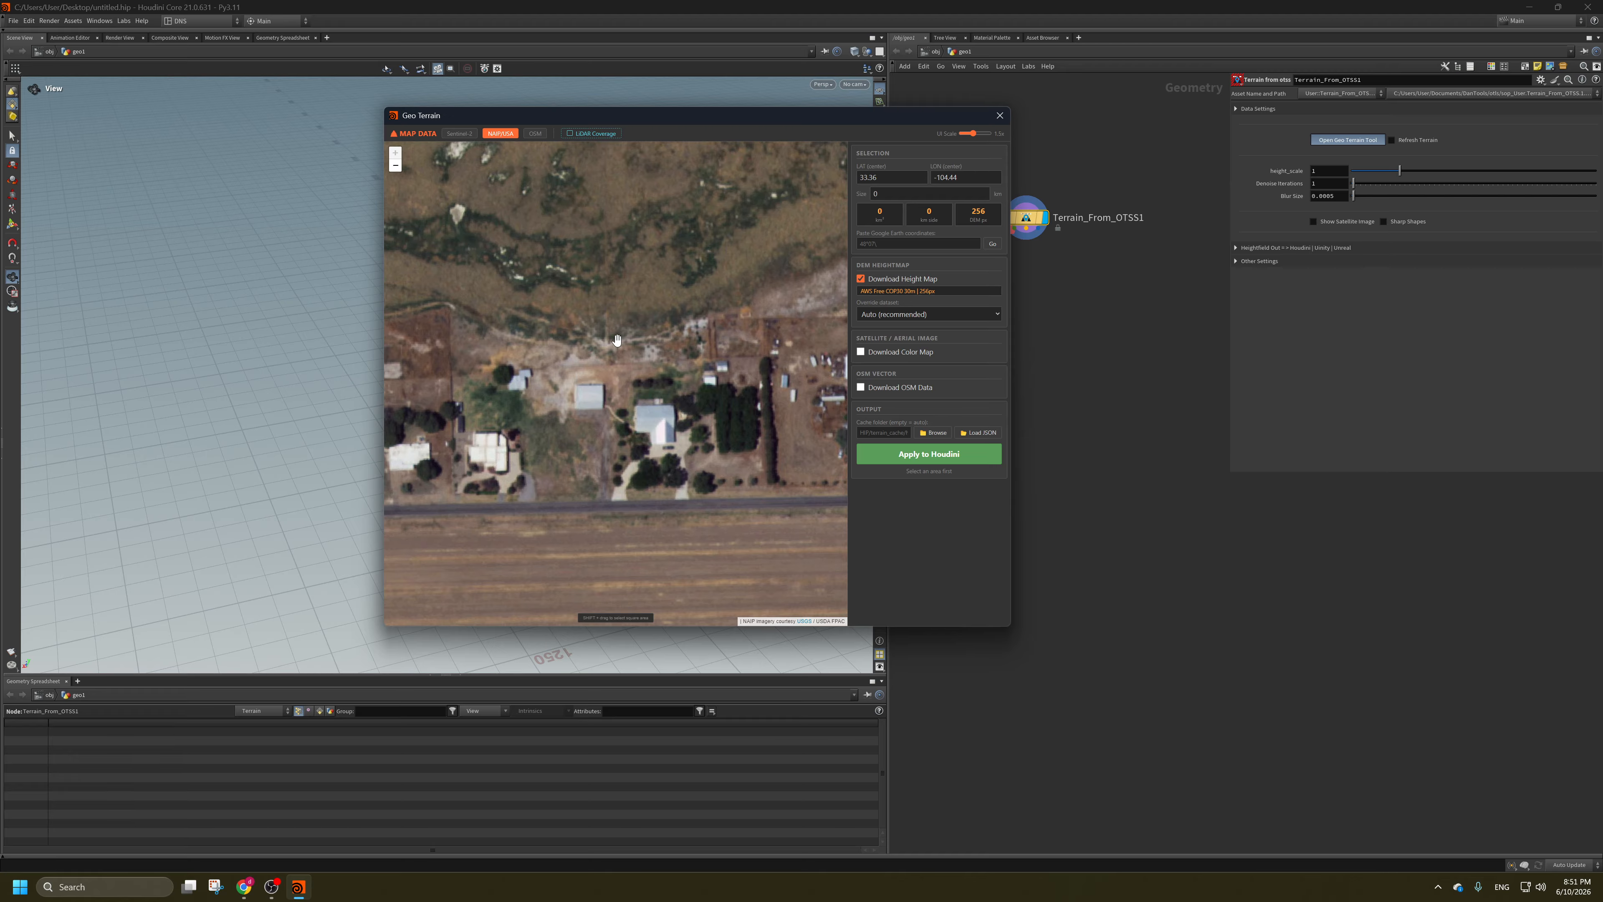
pyautogui.click(535, 135)
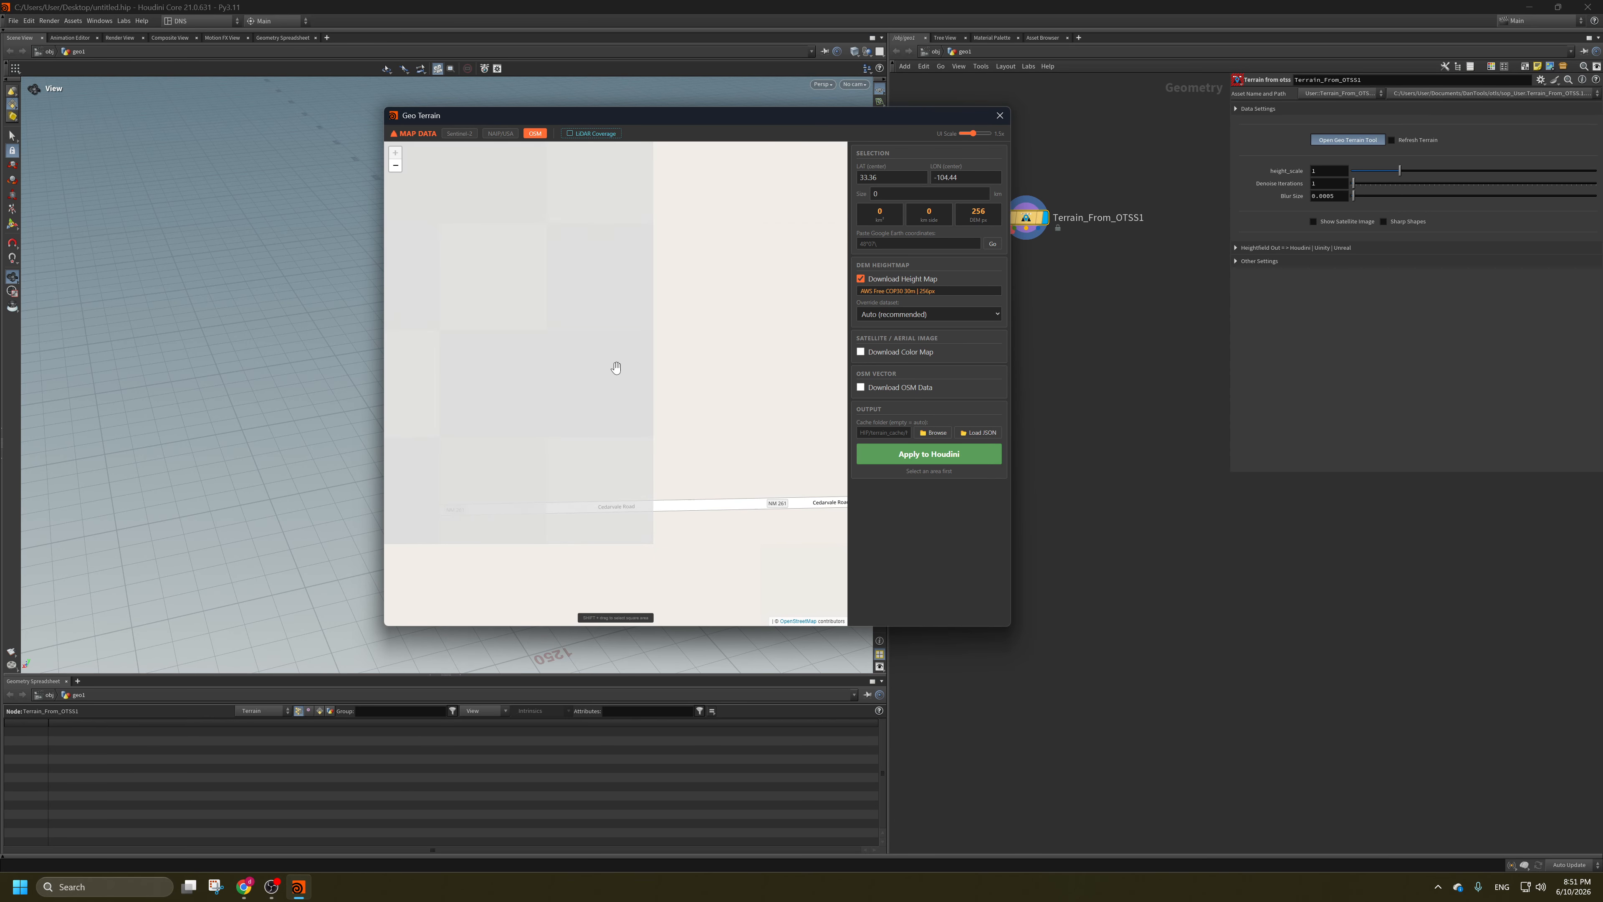
pyautogui.scroll(-3, 655, 365)
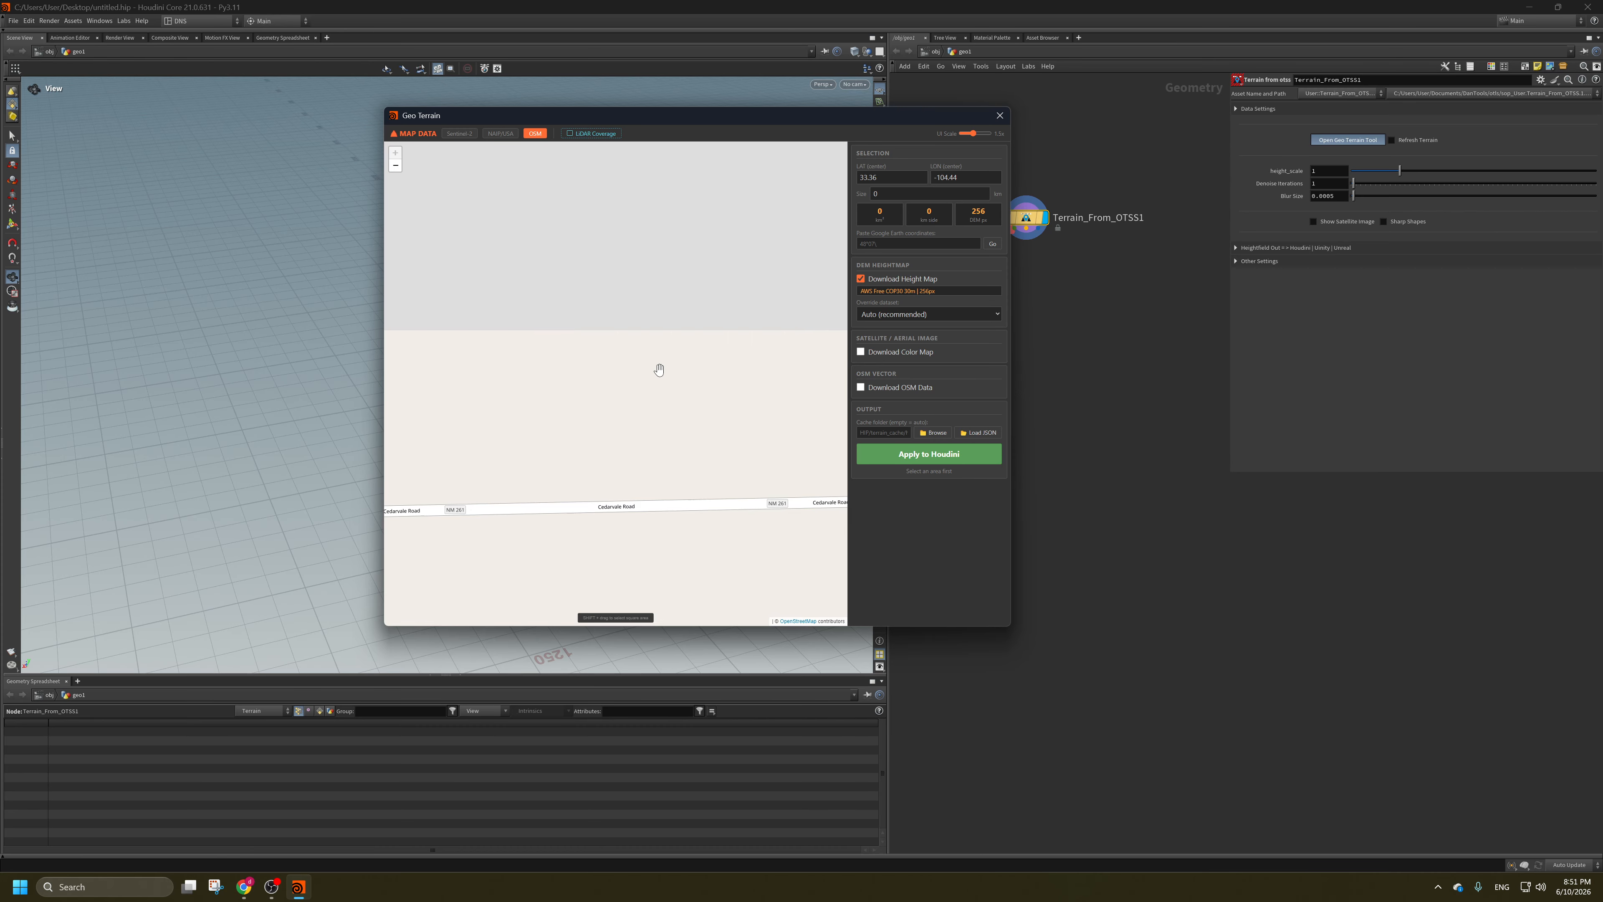
pyautogui.scroll(2, 655, 384)
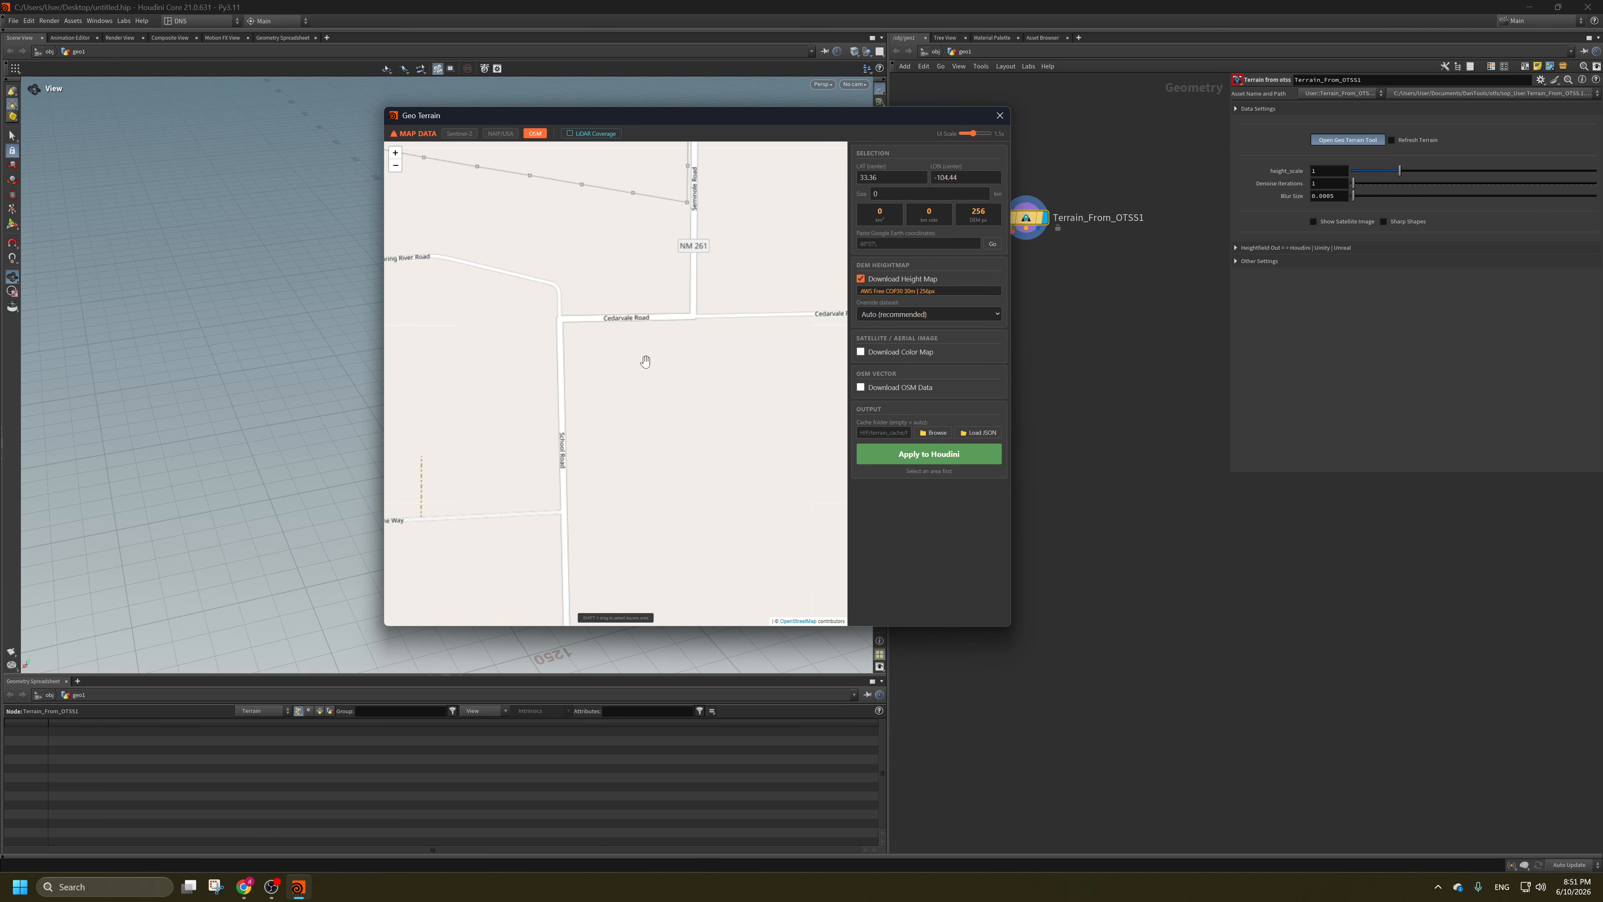
pyautogui.scroll(3, 640, 361)
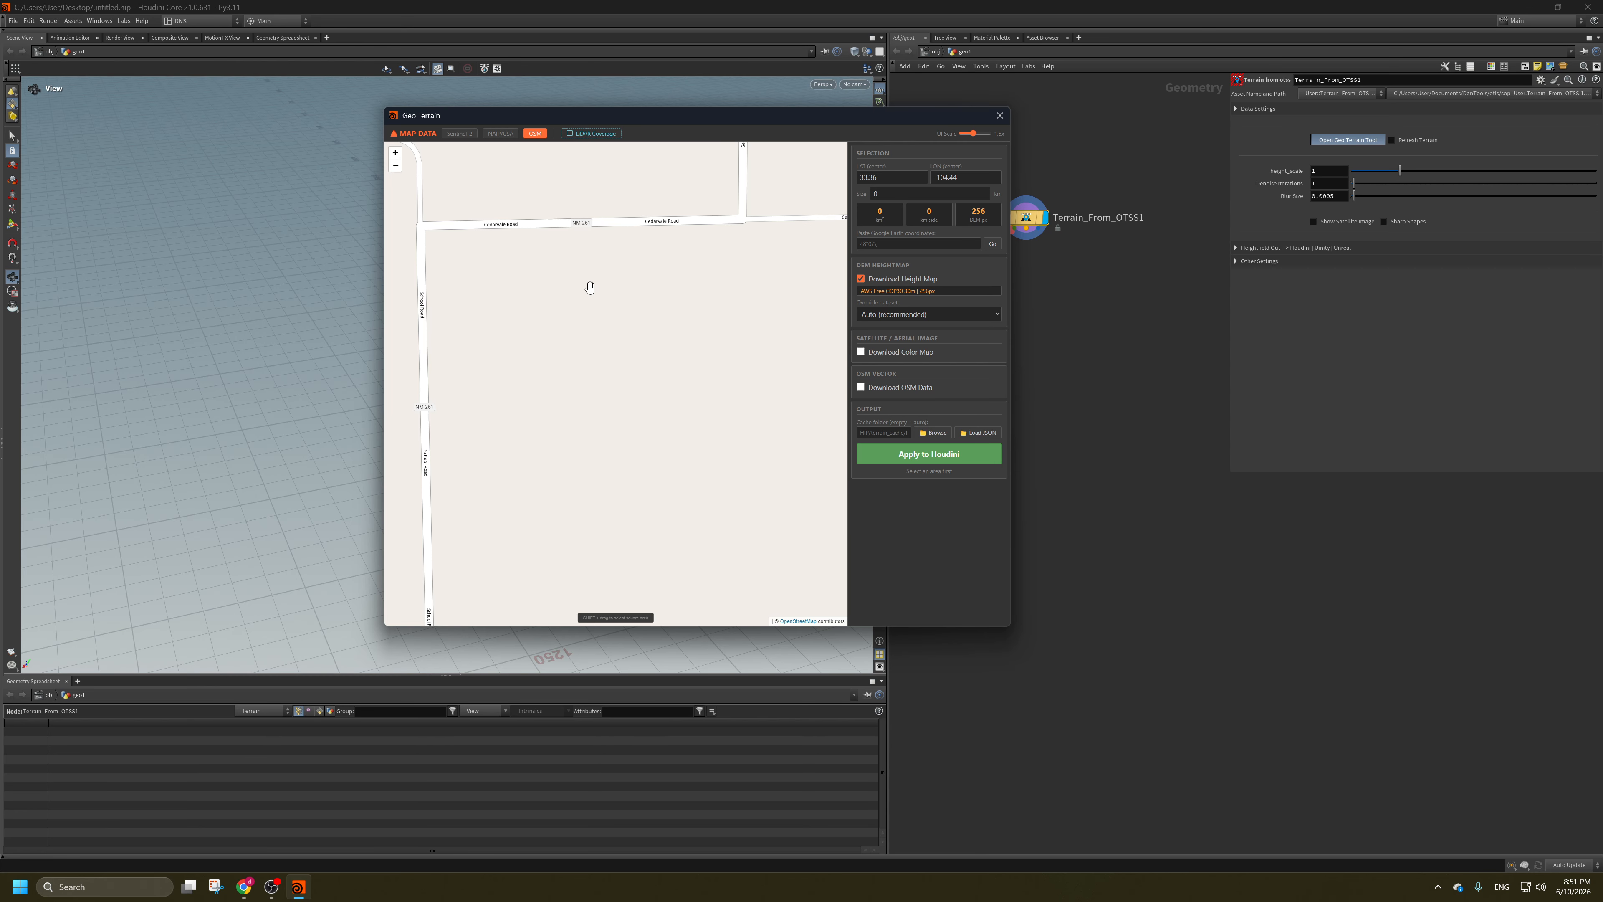
# Turn on the LiDAR coverage, switch the map to Sentinel-2, and go to the EA England region.
pyautogui.click(597, 134)
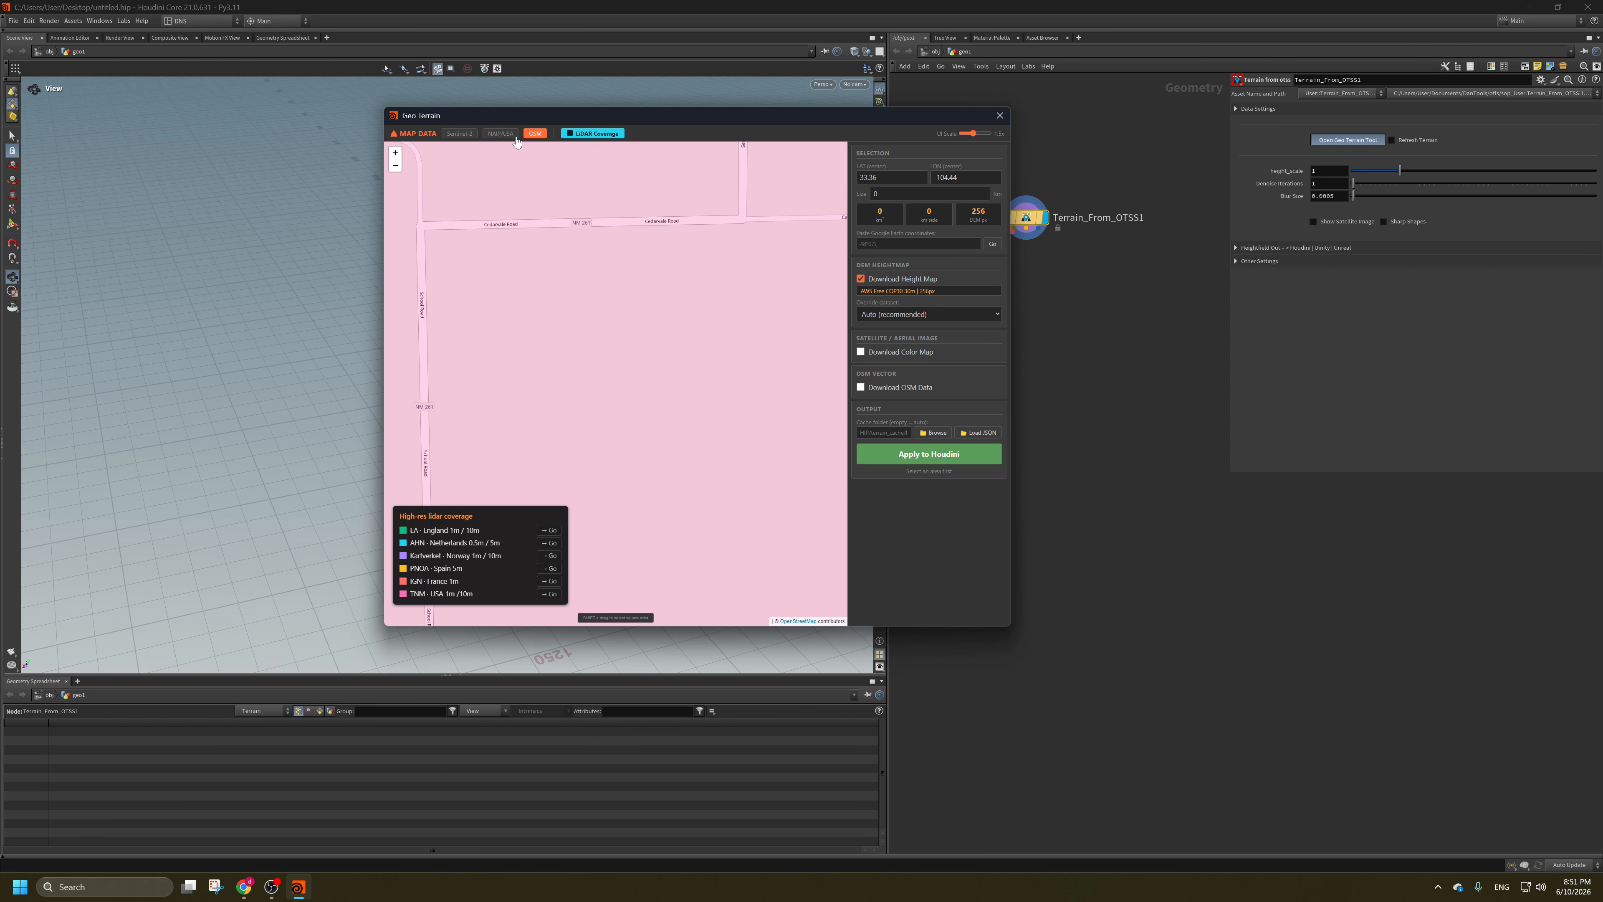
pyautogui.click(459, 133)
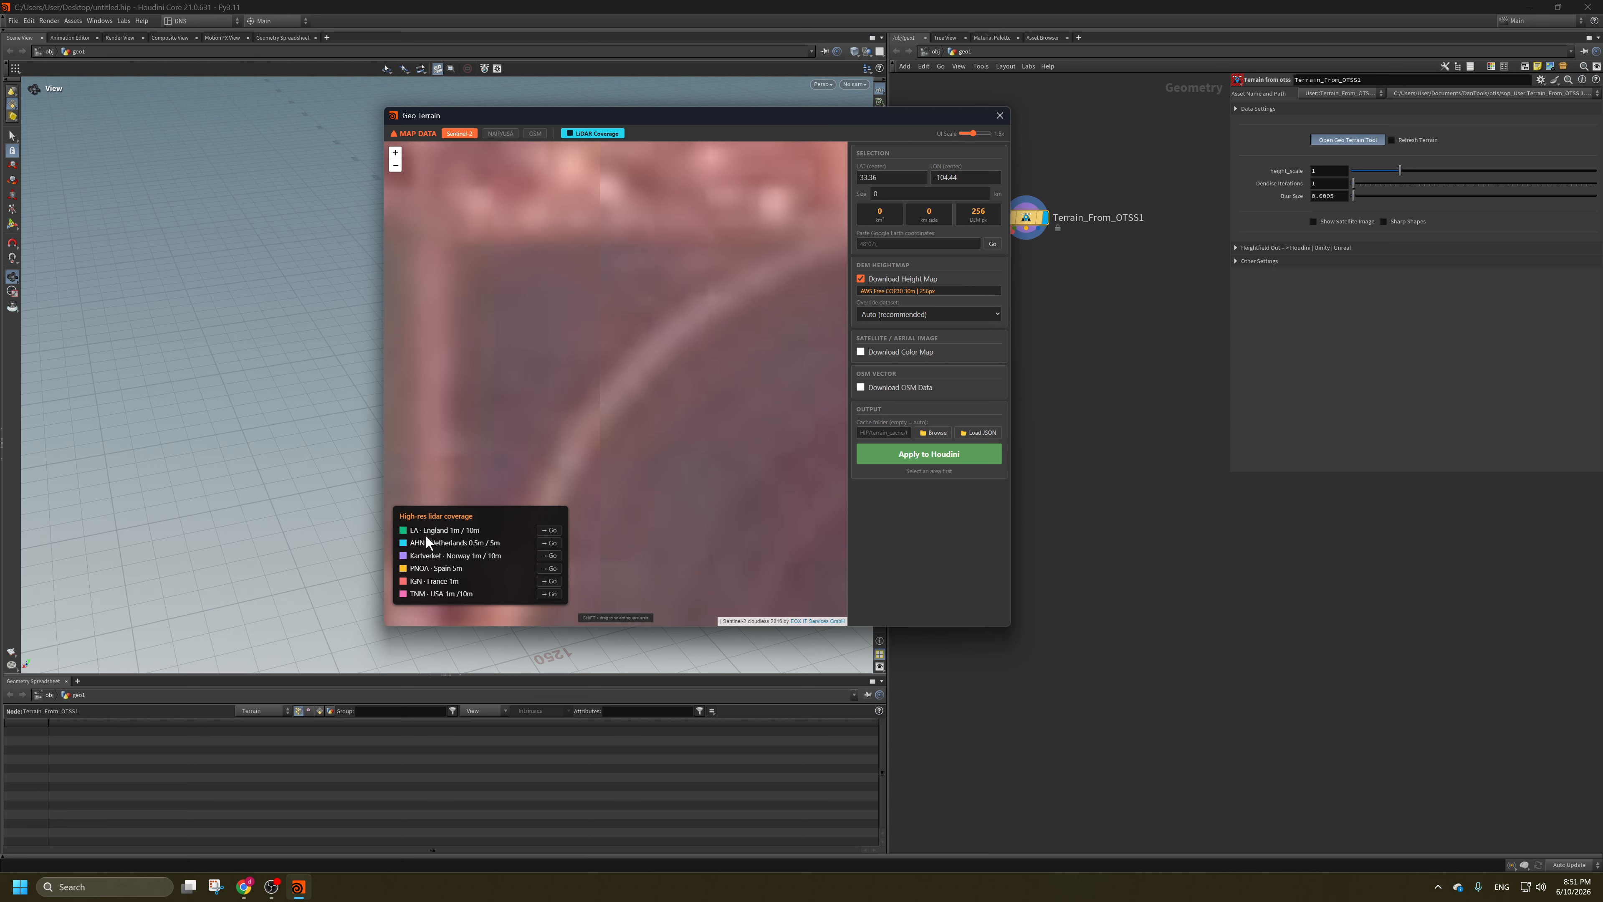
pyautogui.click(546, 530)
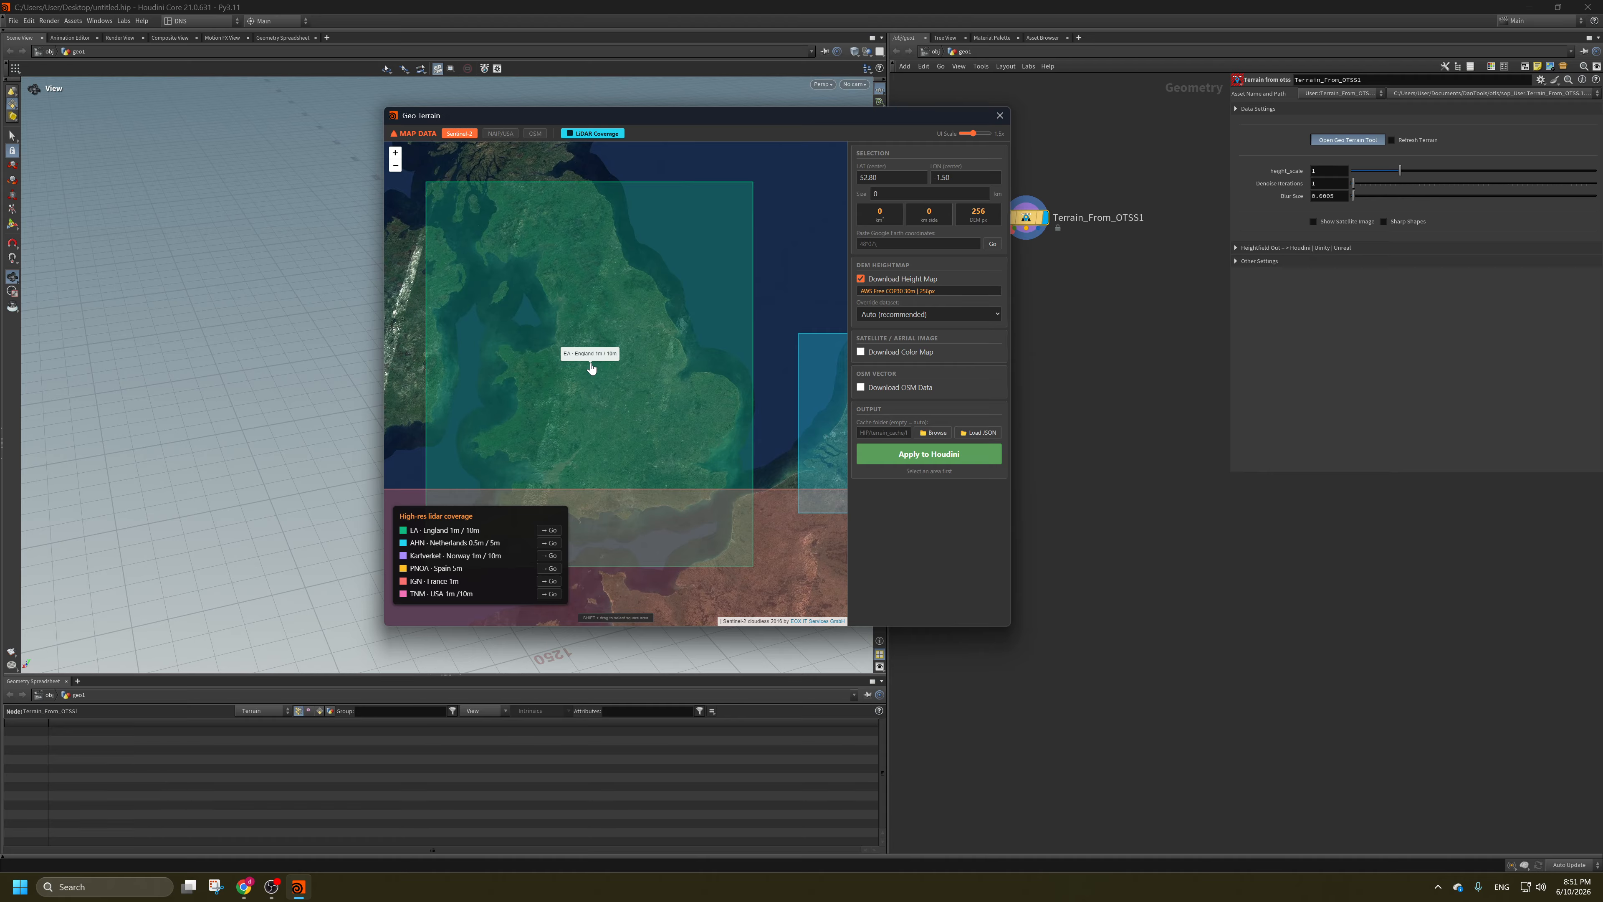
# Select an area about 39 km wide in England near 53.27, -1.55, and review the override dataset options for its height map.
pyautogui.keyDown('shift'); pyautogui.moveTo(605, 345); pyautogui.dragTo(621, 365); pyautogui.keyUp('shift')
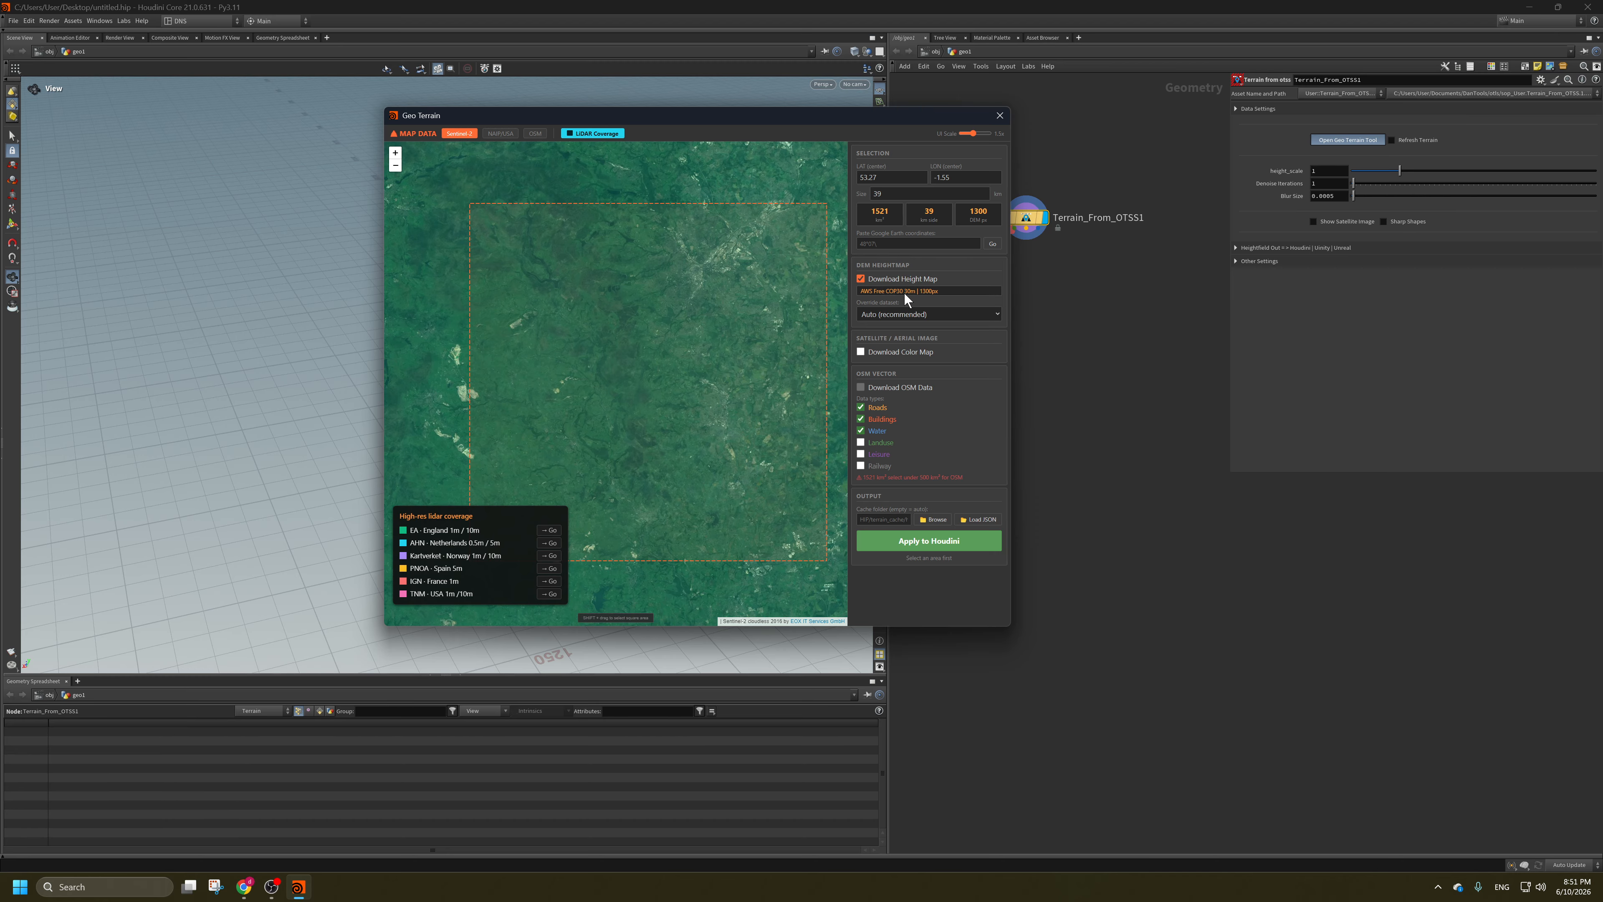
pyautogui.click(939, 314)
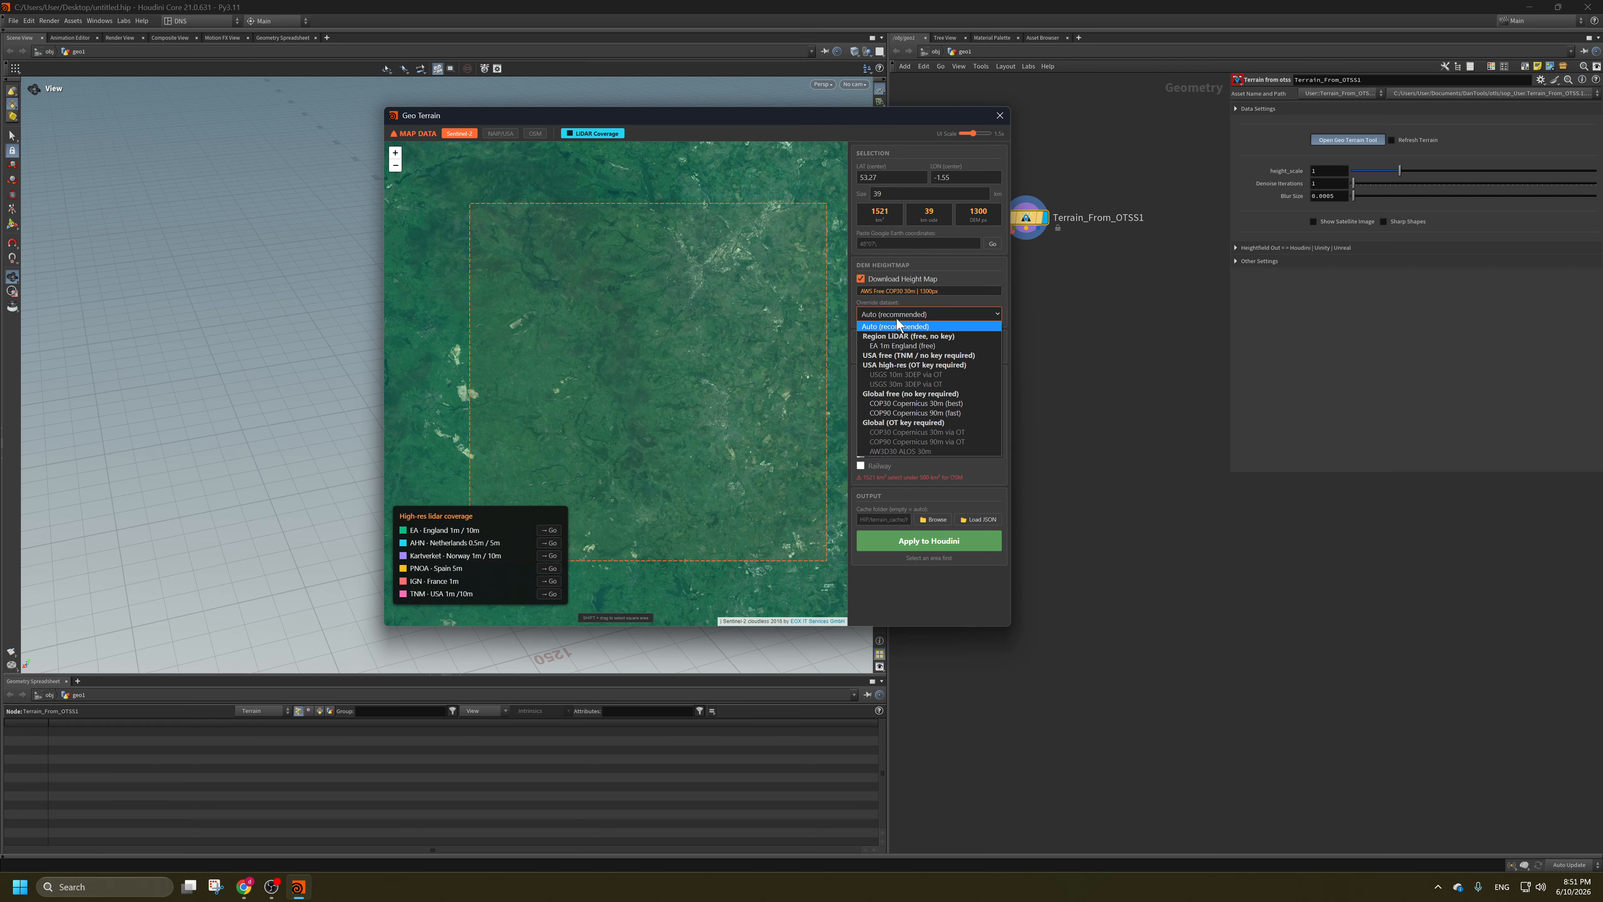
pyautogui.click(916, 286)
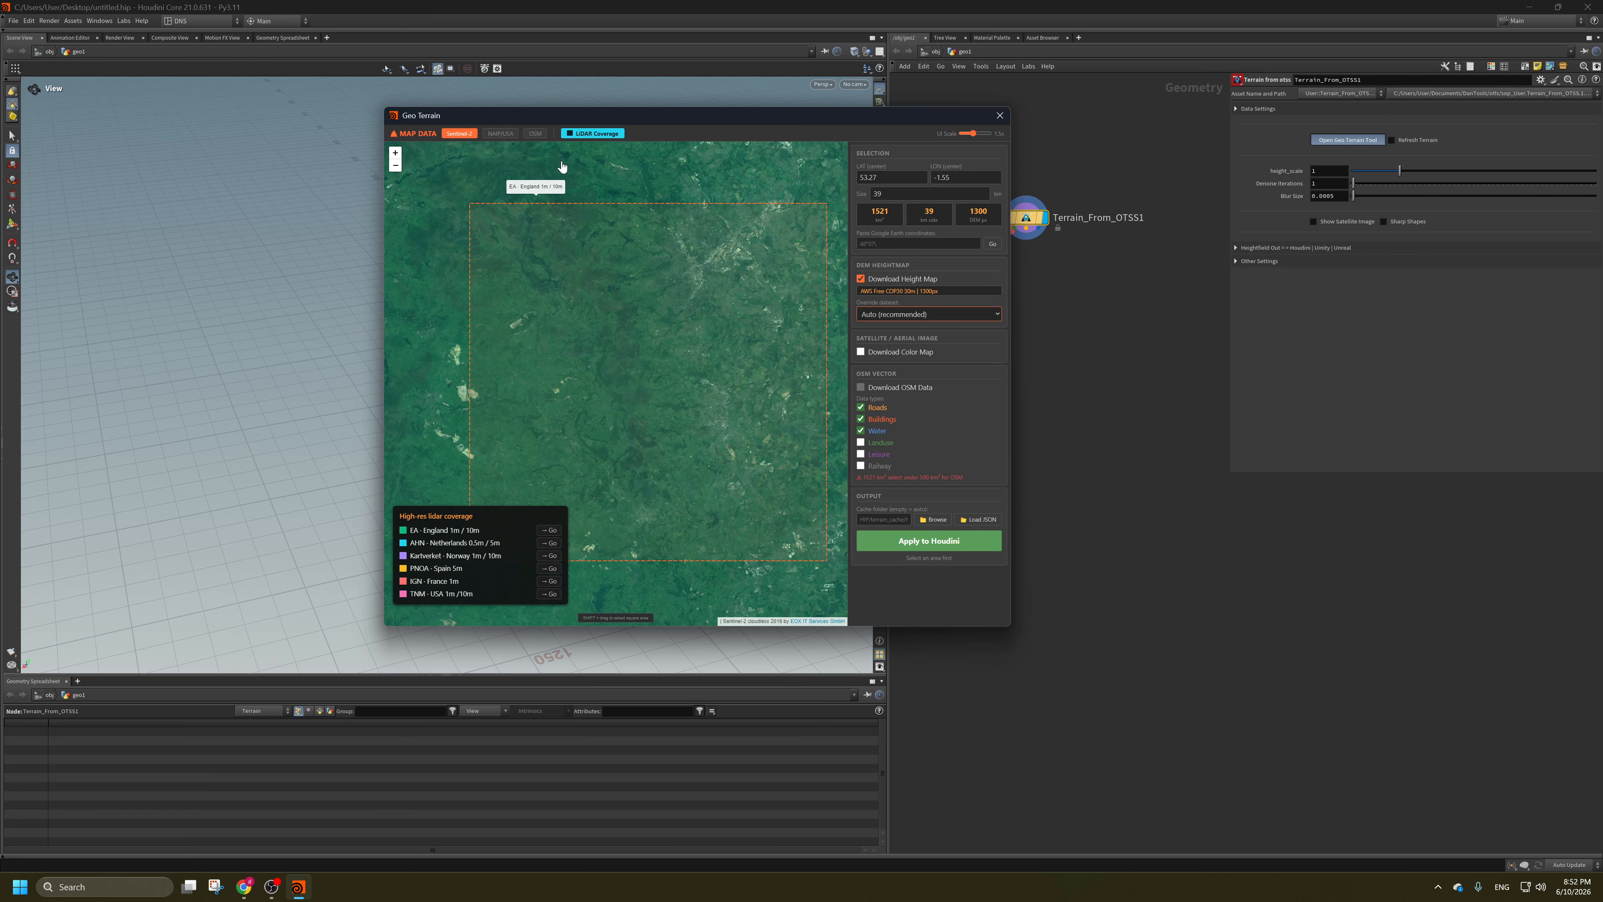
# Compare the LiDAR coverage of the AHN Netherlands and IGN France regions, ending at the Netherlands.
pyautogui.click(553, 545)
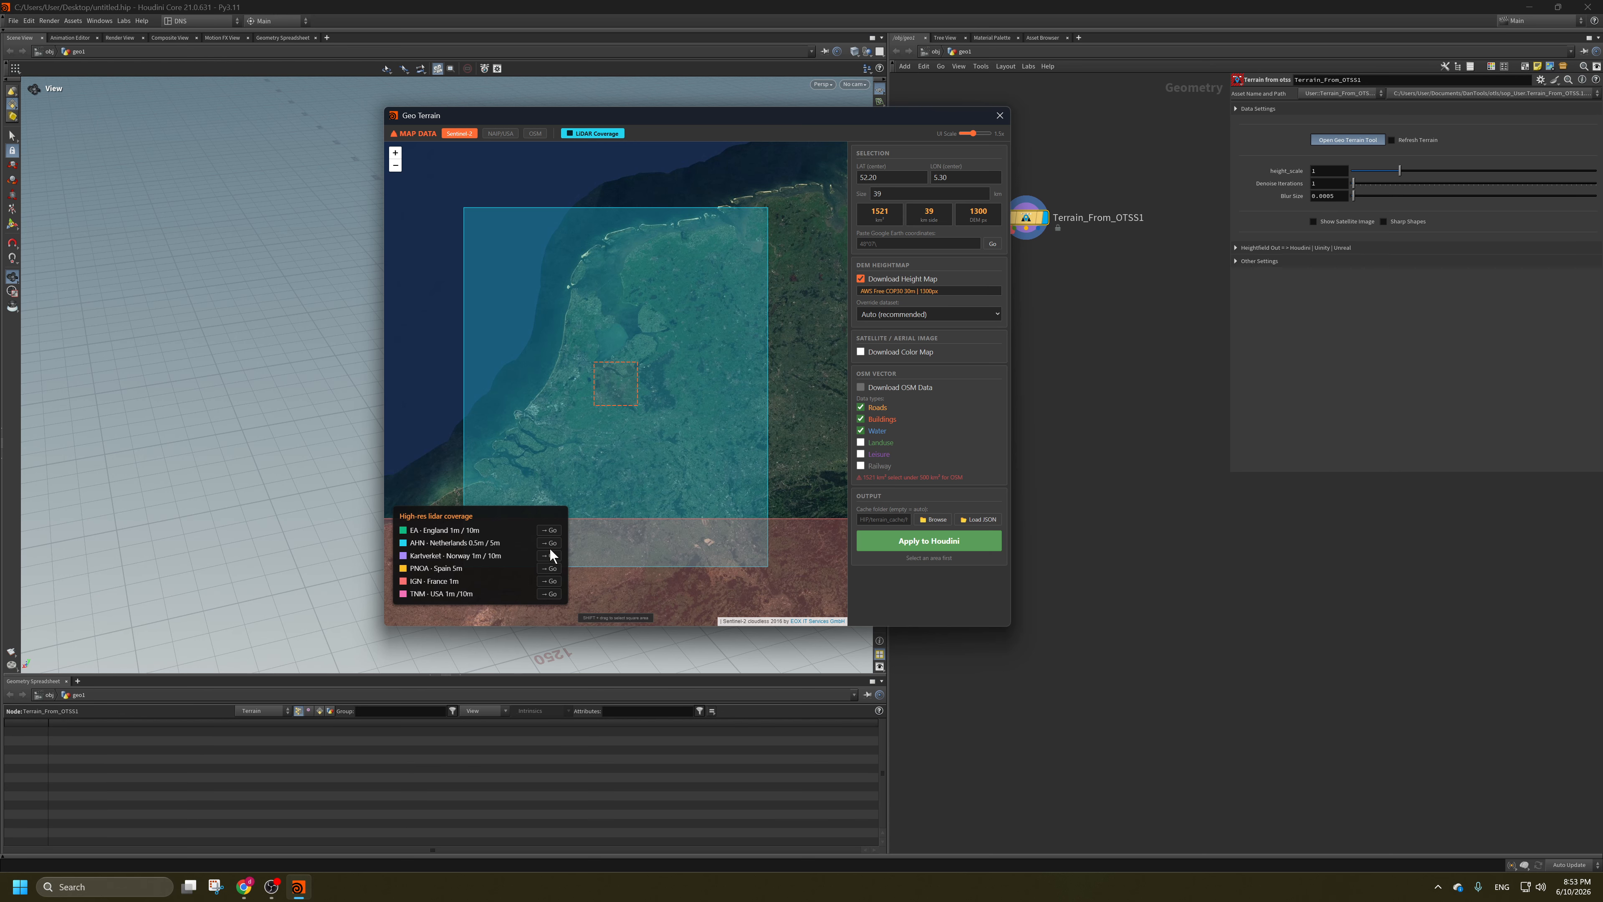
pyautogui.click(559, 582)
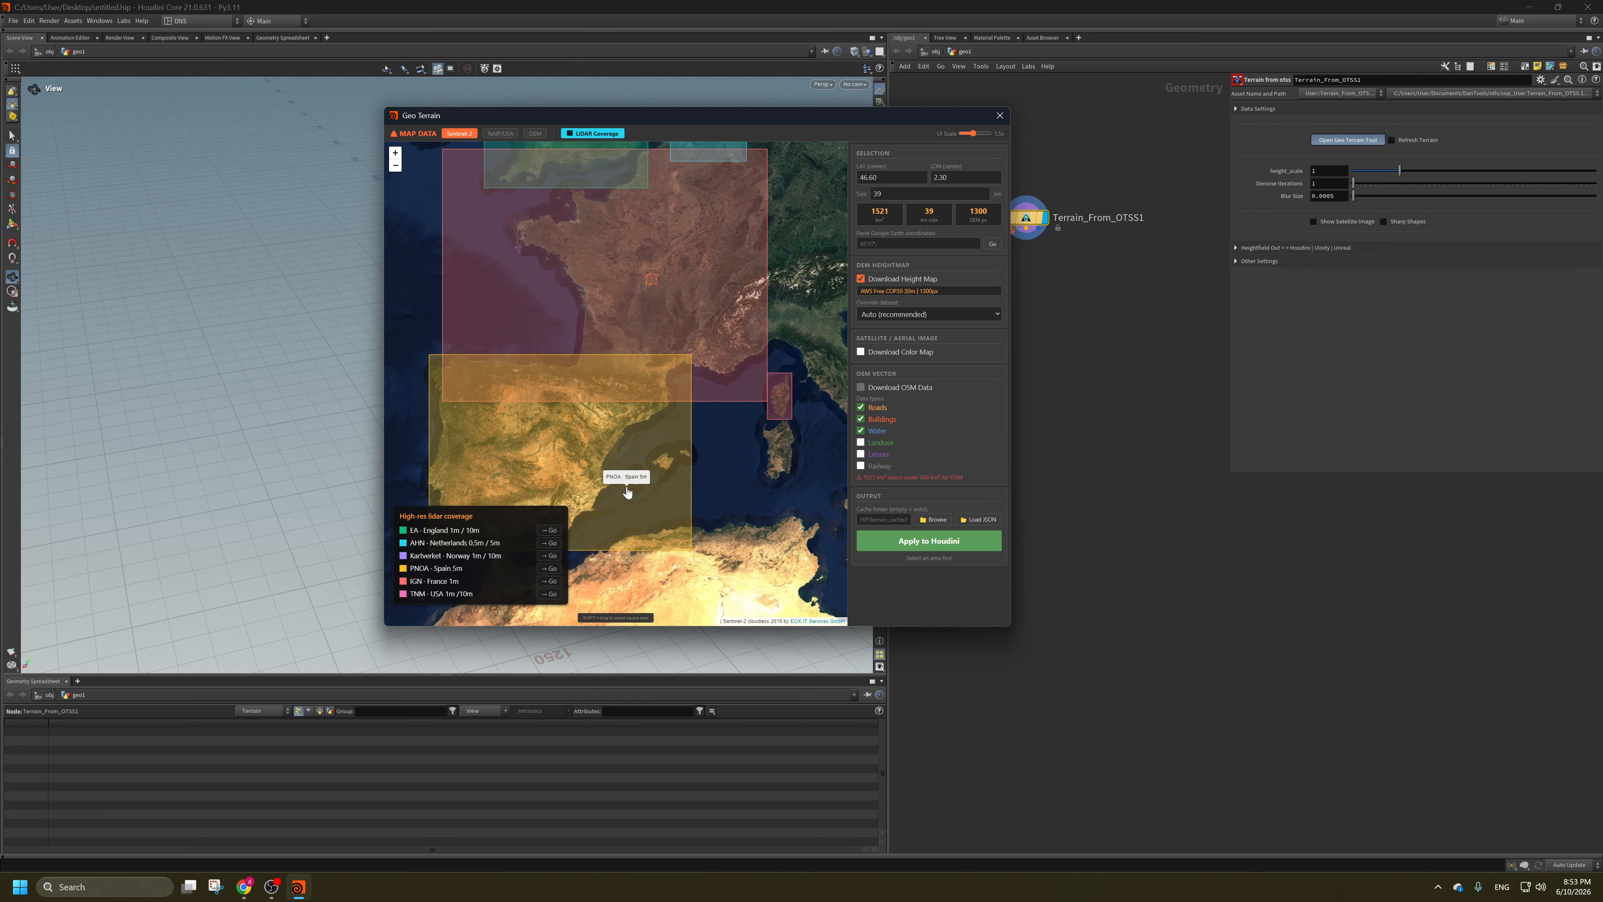
pyautogui.click(540, 546)
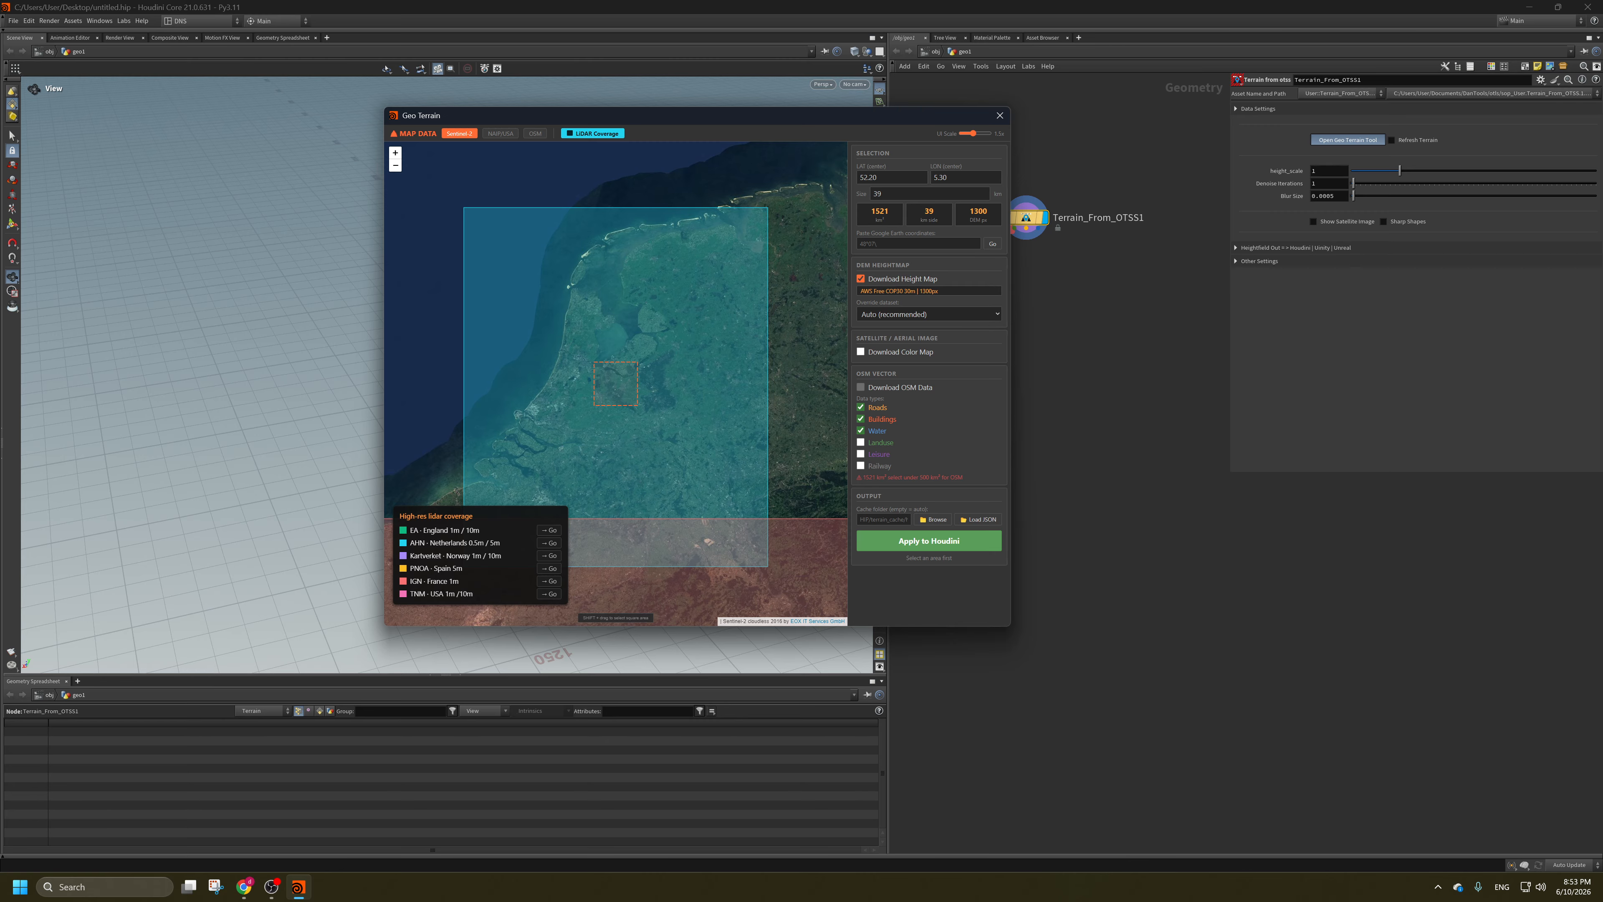
# Select an area about 8 km wide in the Netherlands, and narrow it to about 1 km over the town beside the river.
pyautogui.click(614, 386)
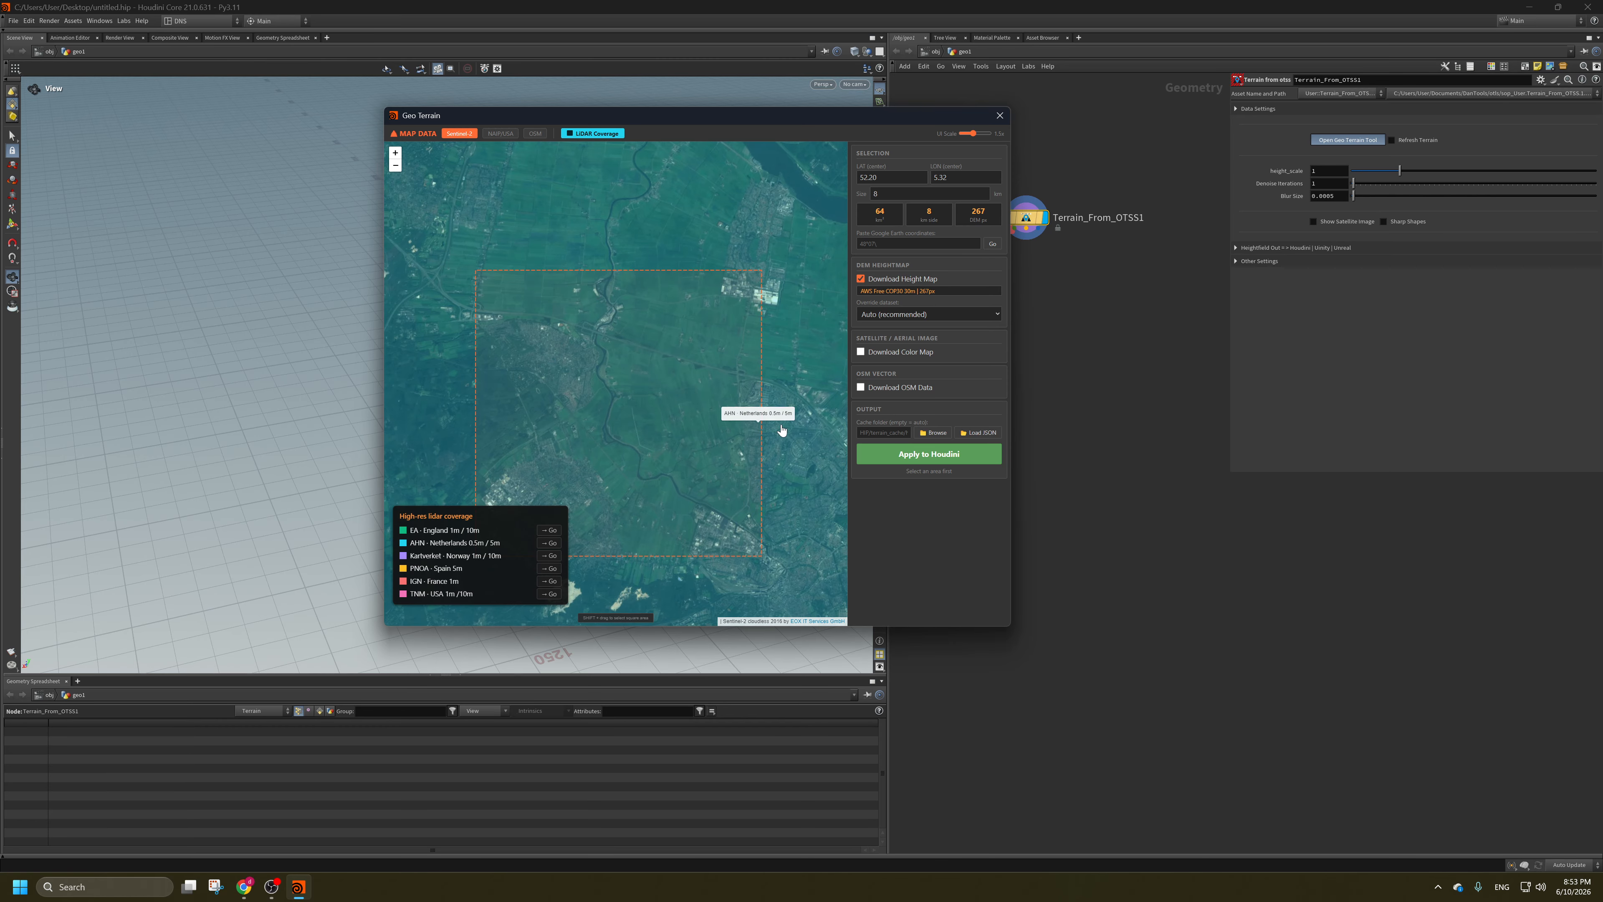
pyautogui.keyDown('shift'); pyautogui.moveTo(569, 336); pyautogui.dragTo(622, 392); pyautogui.keyUp('shift')
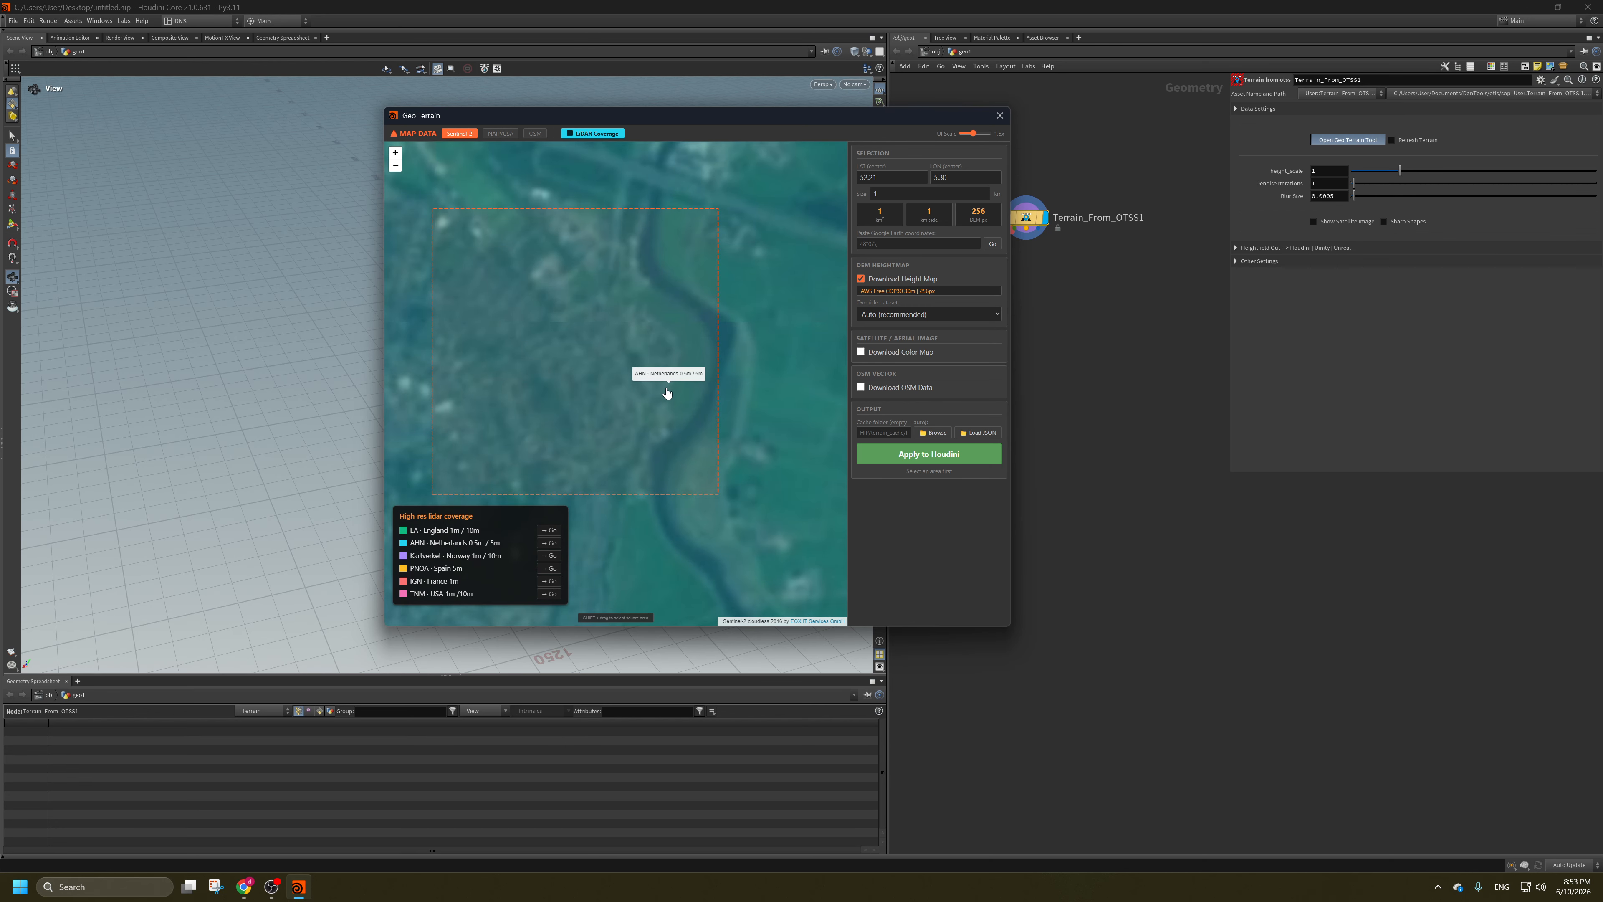
pyautogui.scroll(-1, 700, 432)
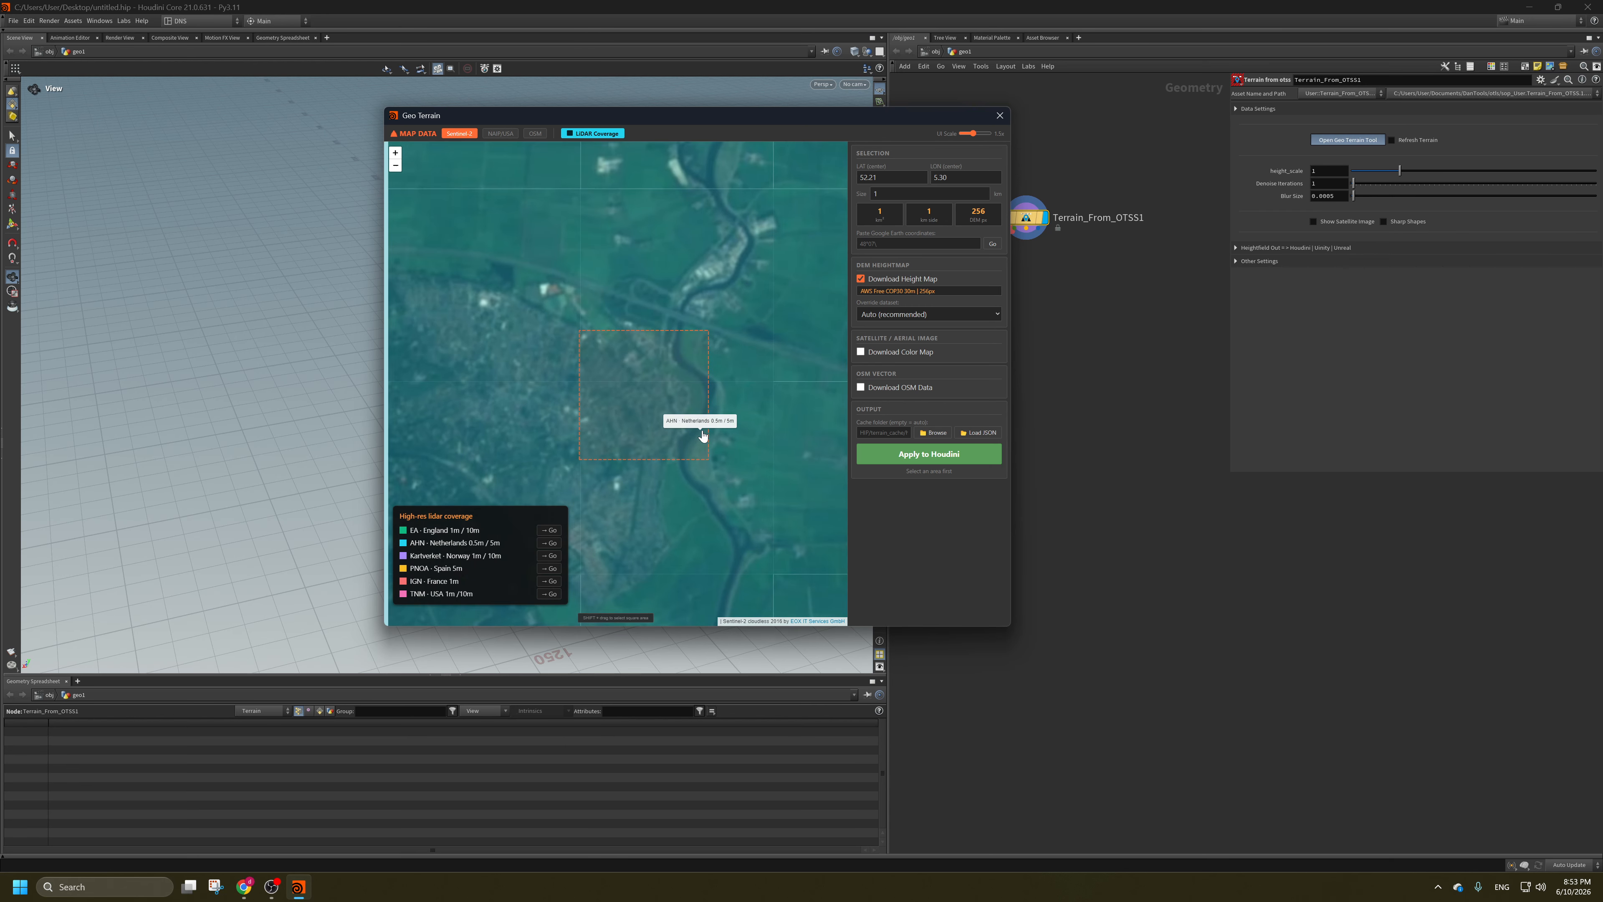
pyautogui.scroll(-2, 702, 435)
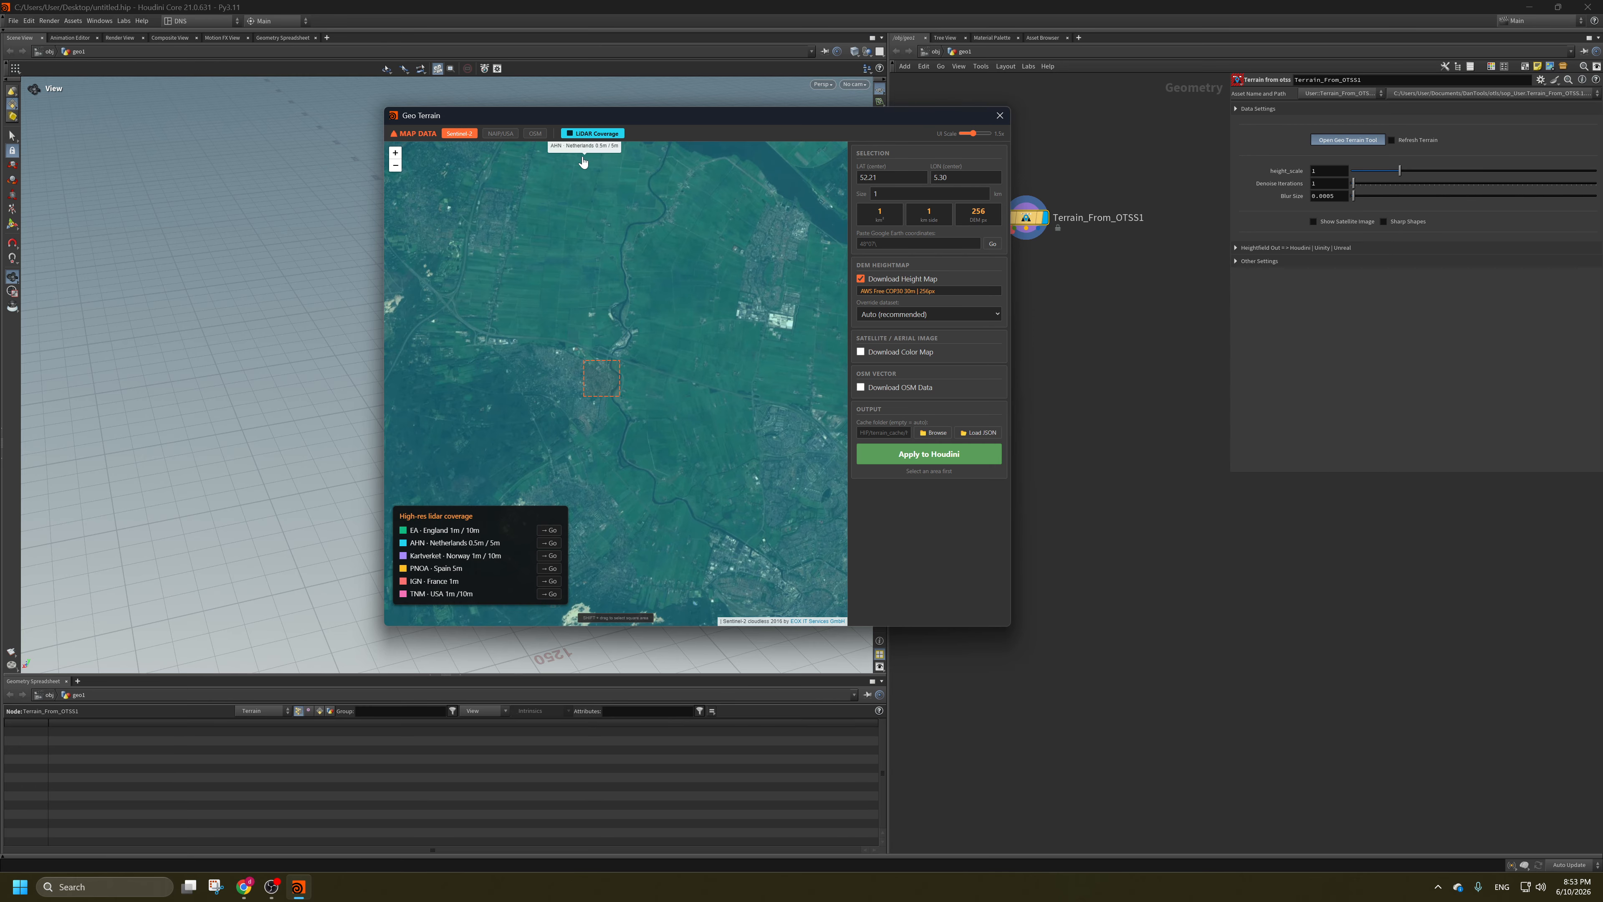
# Hide the LiDAR coverage overlay and slightly increase the tool window's UI scale.
pyautogui.click(601, 137)
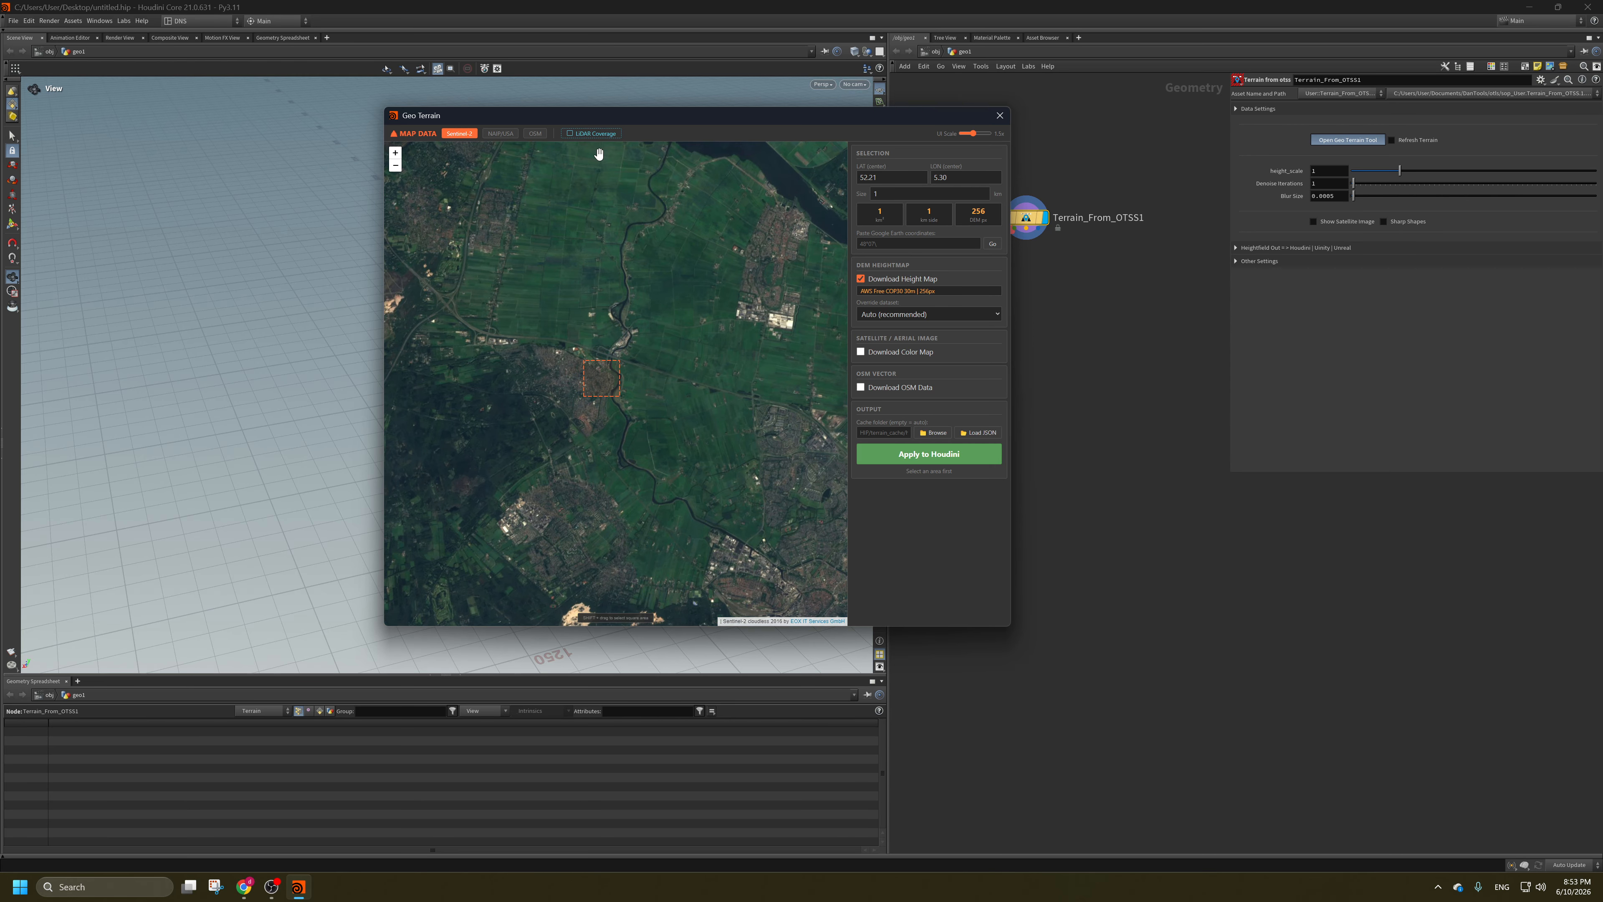
pyautogui.scroll(-1, 741, 385)
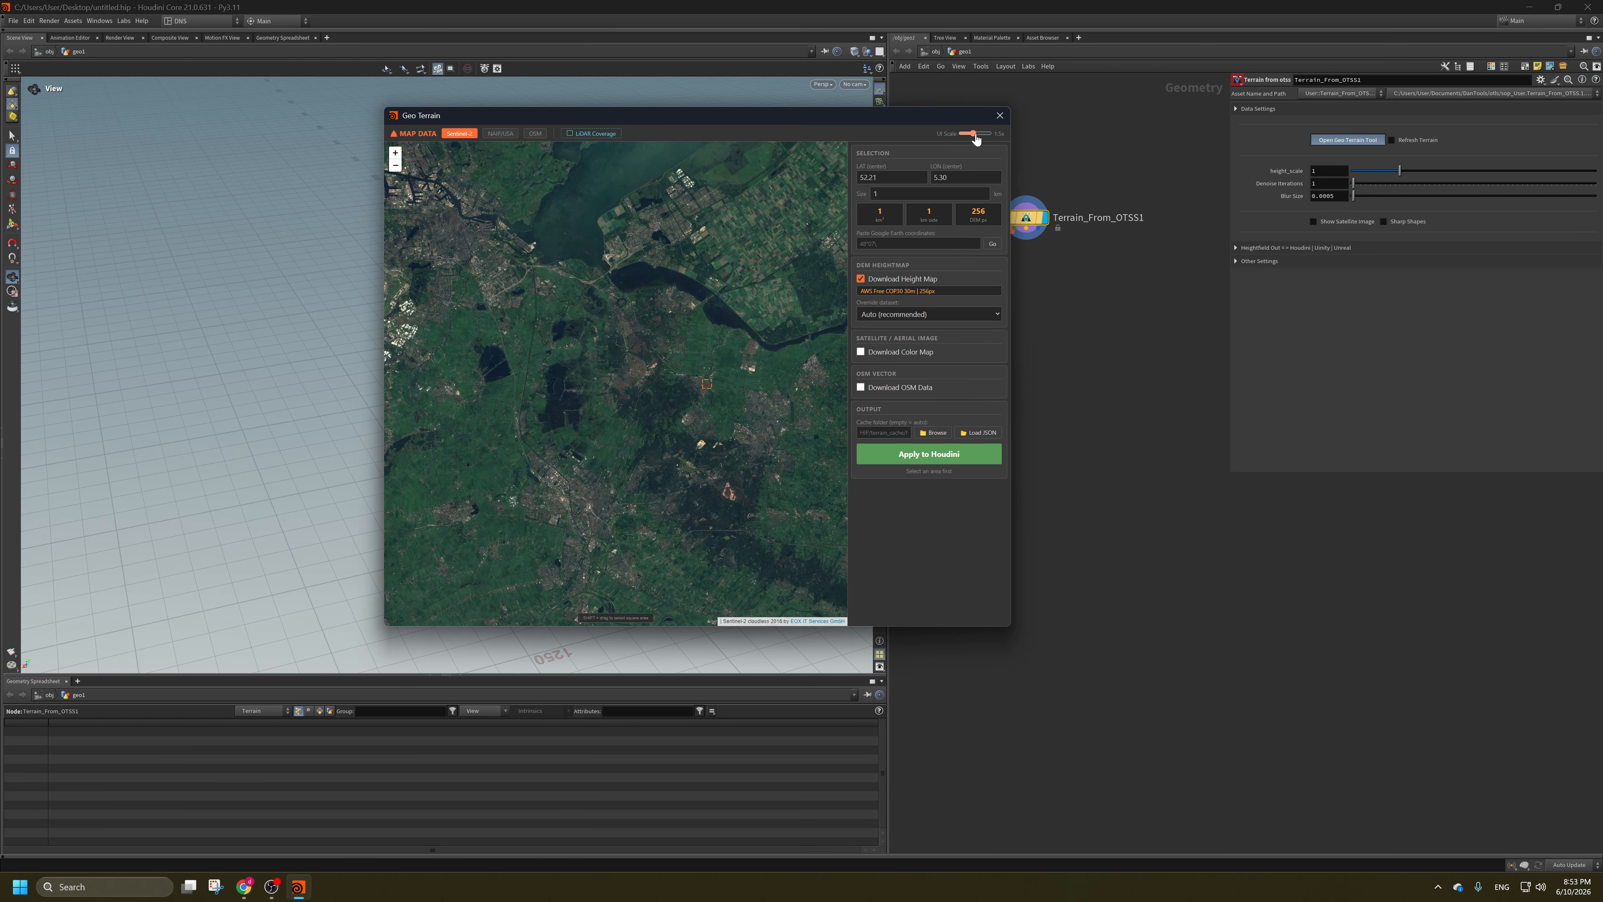
pyautogui.moveTo(973, 135)
pyautogui.mouseDown()
pyautogui.moveTo(992, 145)
pyautogui.moveTo(976, 152)
pyautogui.mouseUp()
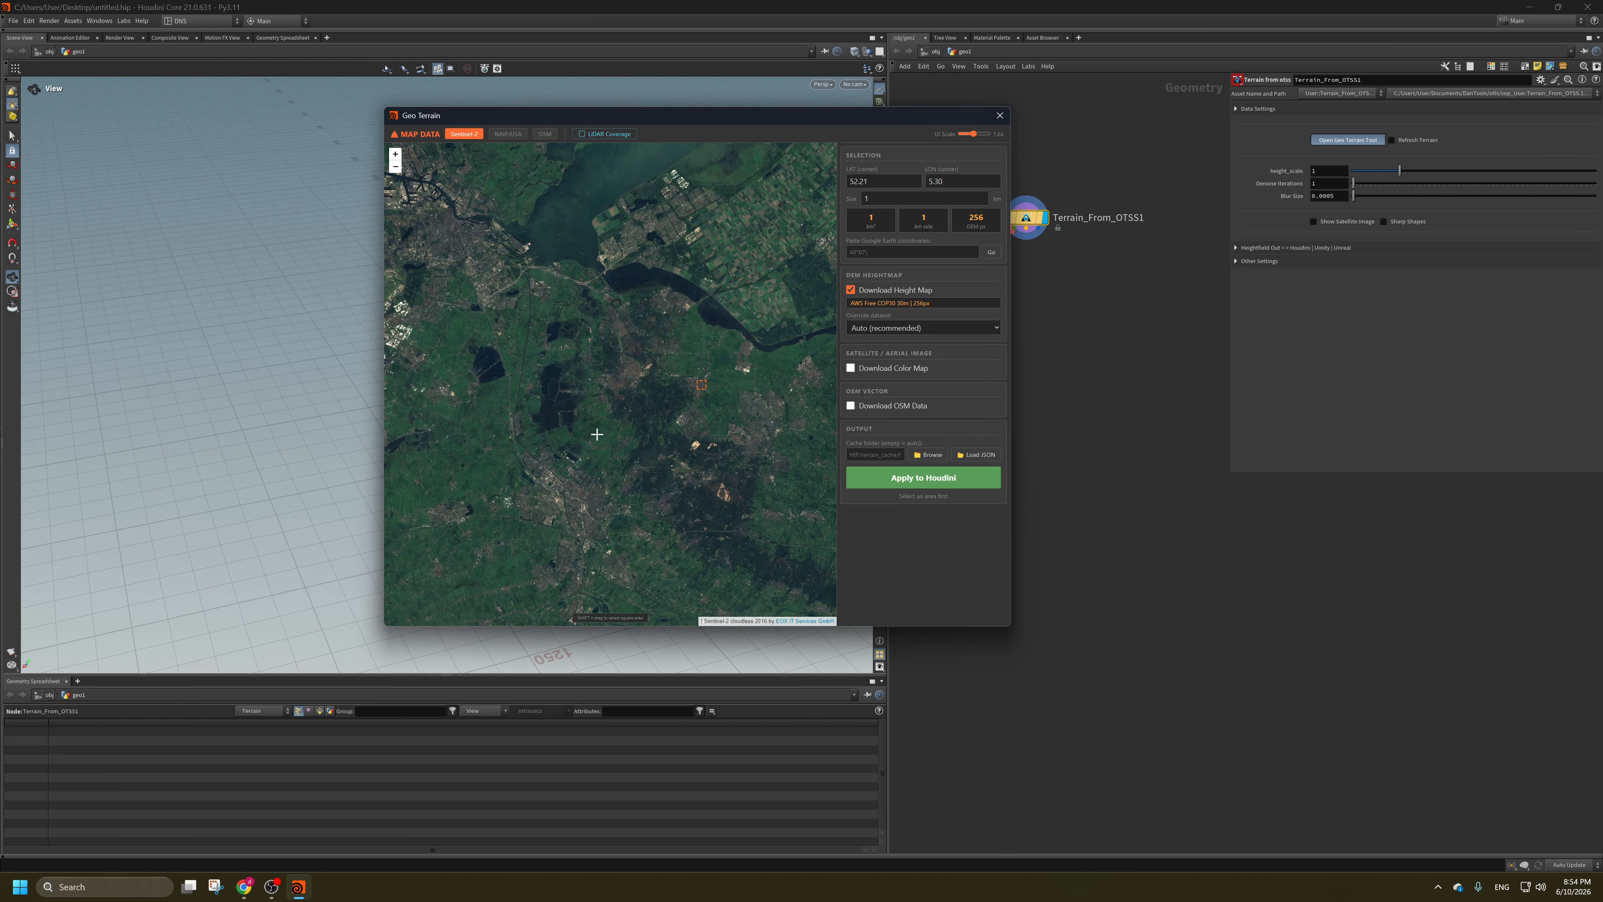
# Select an area about 8 km wide over the dark lakes, and replace it with one about 3 km wide over the farmland near 52.39, 5.40.
pyautogui.keyDown('shift'); pyautogui.moveTo(532, 367); pyautogui.dragTo(602, 425); pyautogui.keyUp('shift')
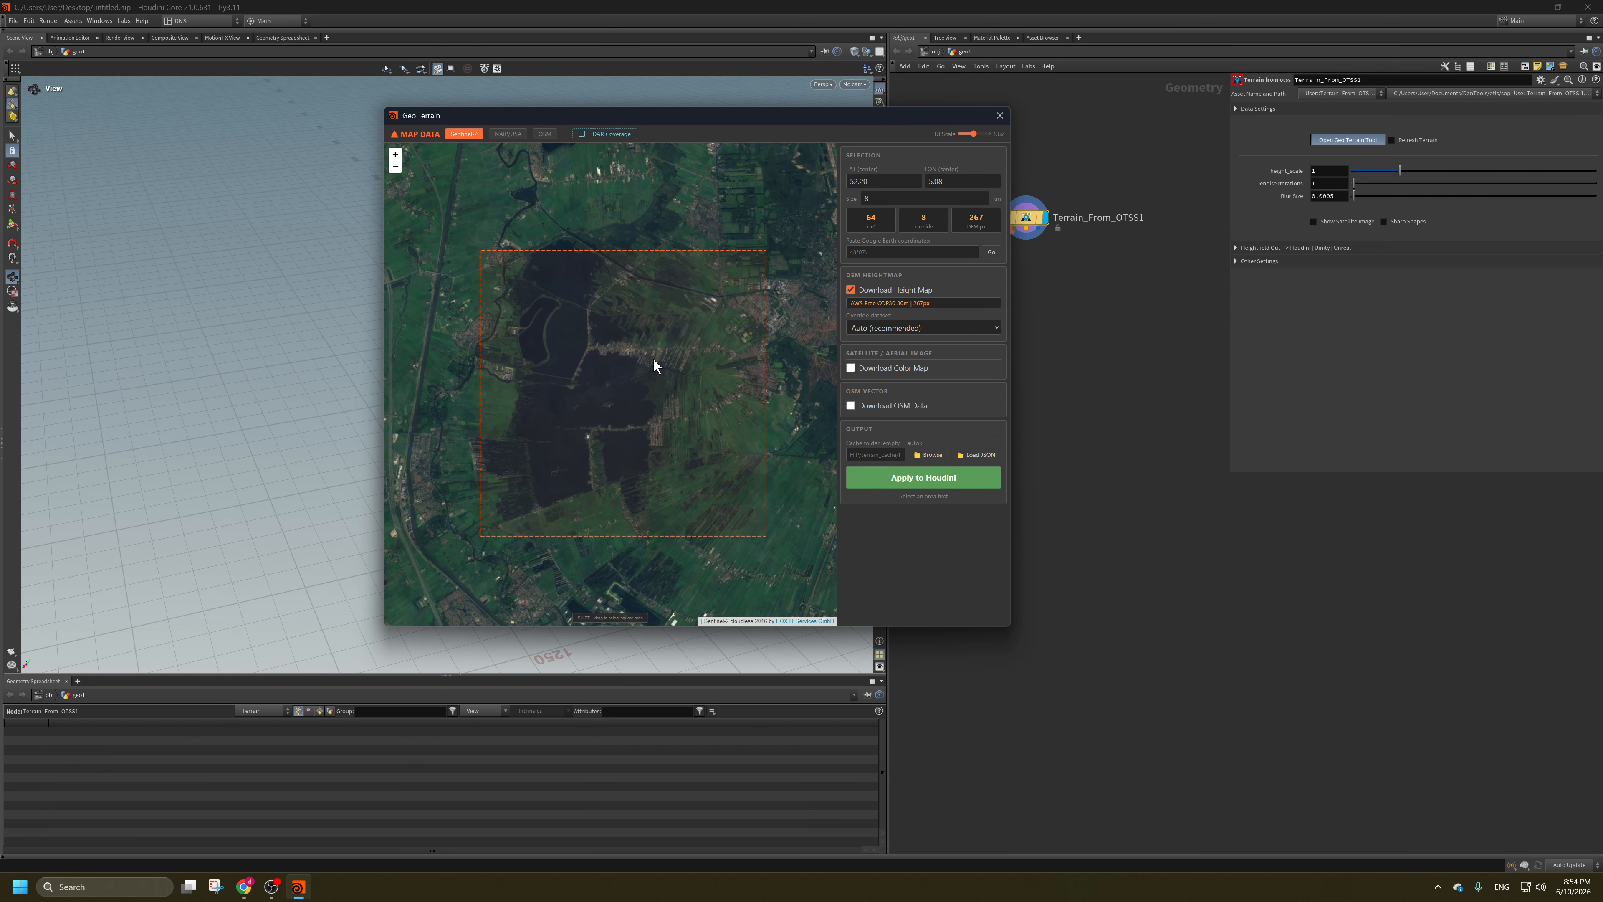
pyautogui.scroll(-3, 653, 360)
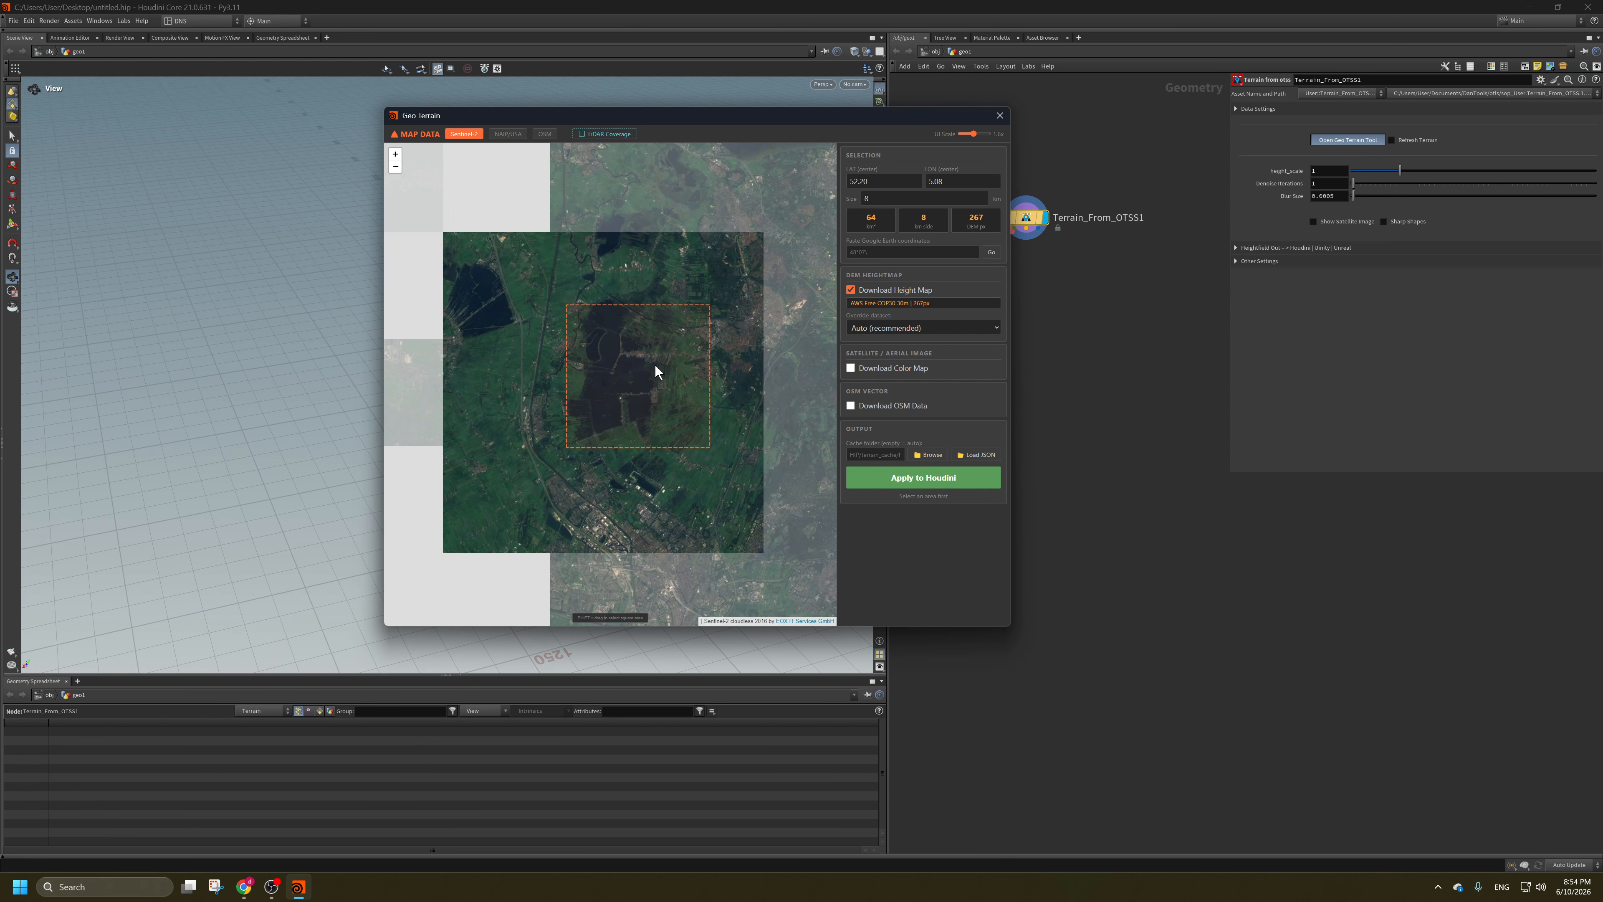
pyautogui.scroll(-3, 655, 366)
pyautogui.moveTo(717, 300); pyautogui.dragTo(555, 442)
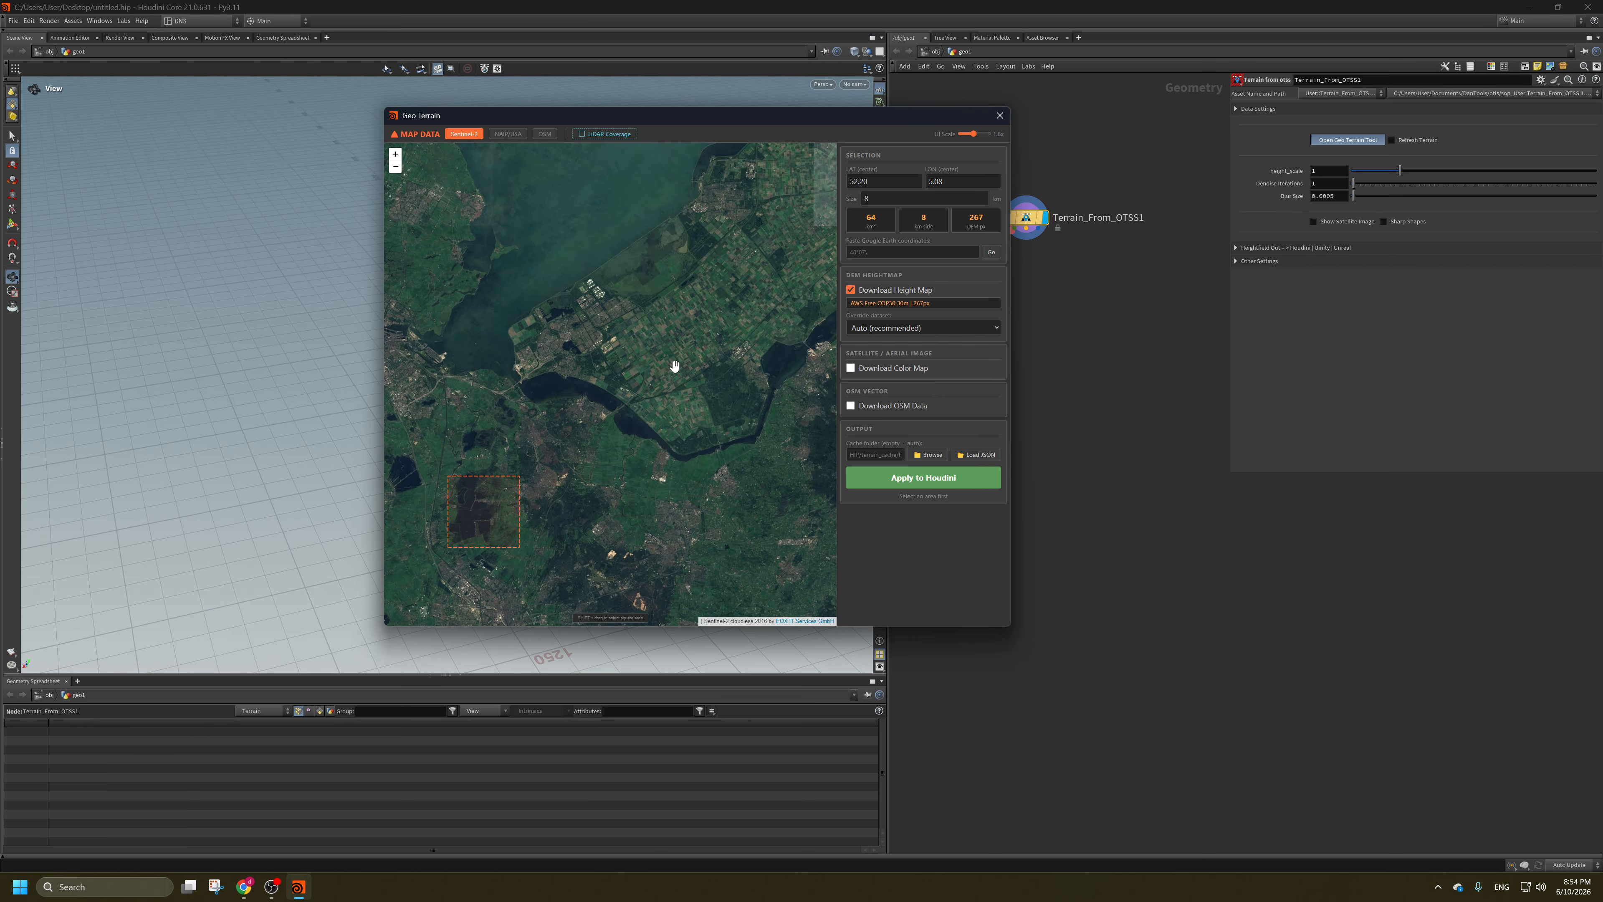
pyautogui.keyDown('shift'); pyautogui.moveTo(661, 313); pyautogui.dragTo(693, 339); pyautogui.keyUp('shift')
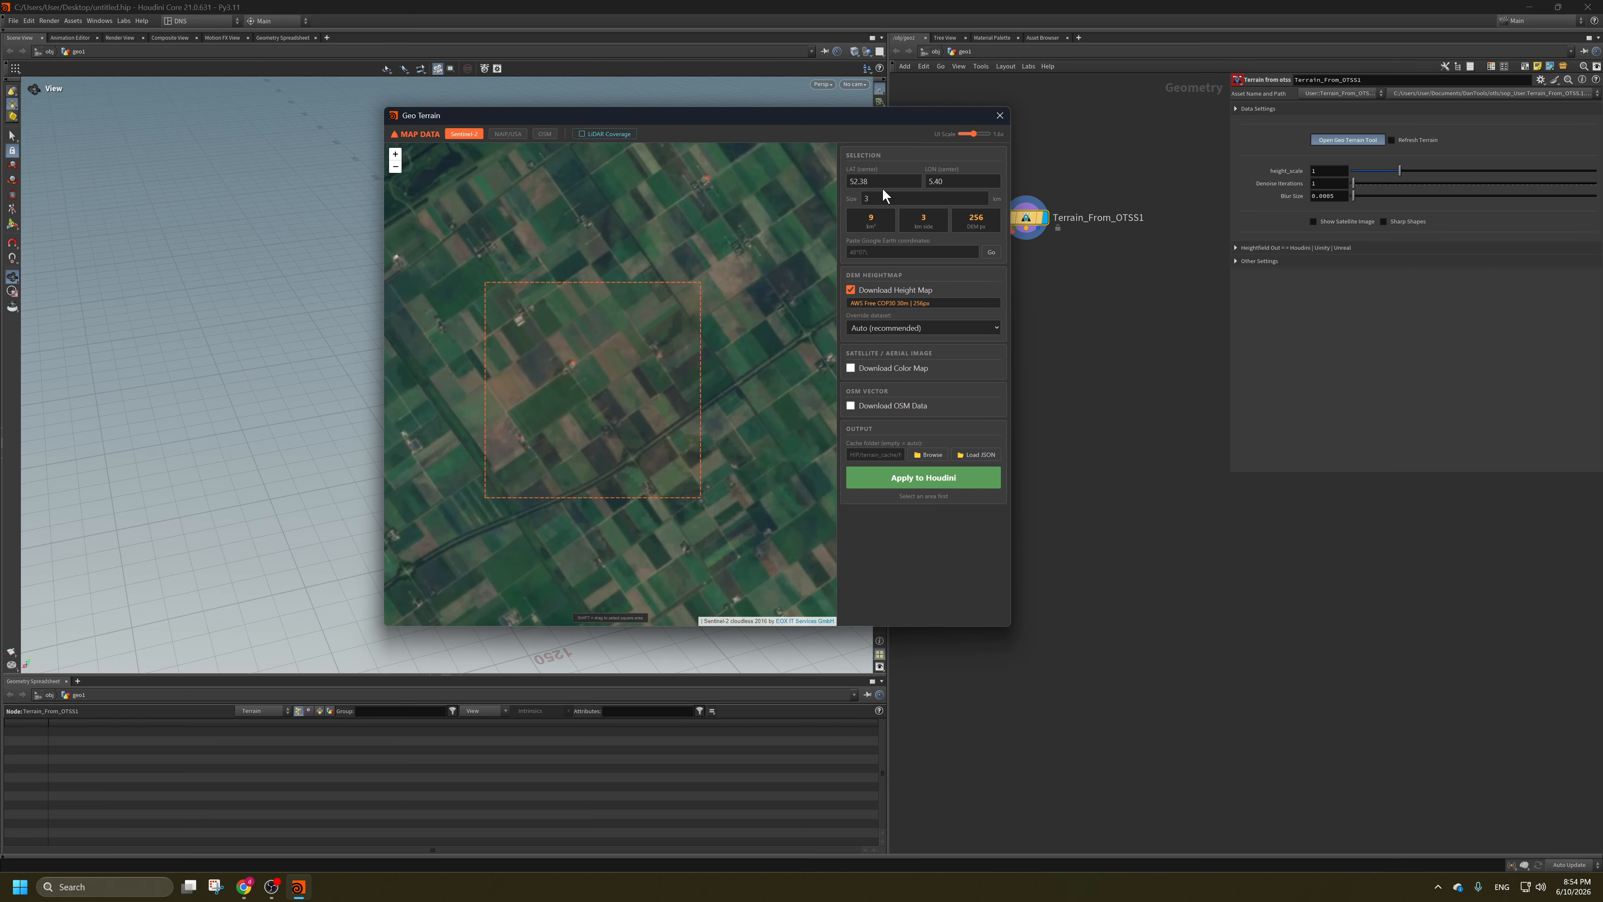
pyautogui.keyDown('shift'); pyautogui.moveTo(479, 243); pyautogui.dragTo(673, 421); pyautogui.keyUp('shift')
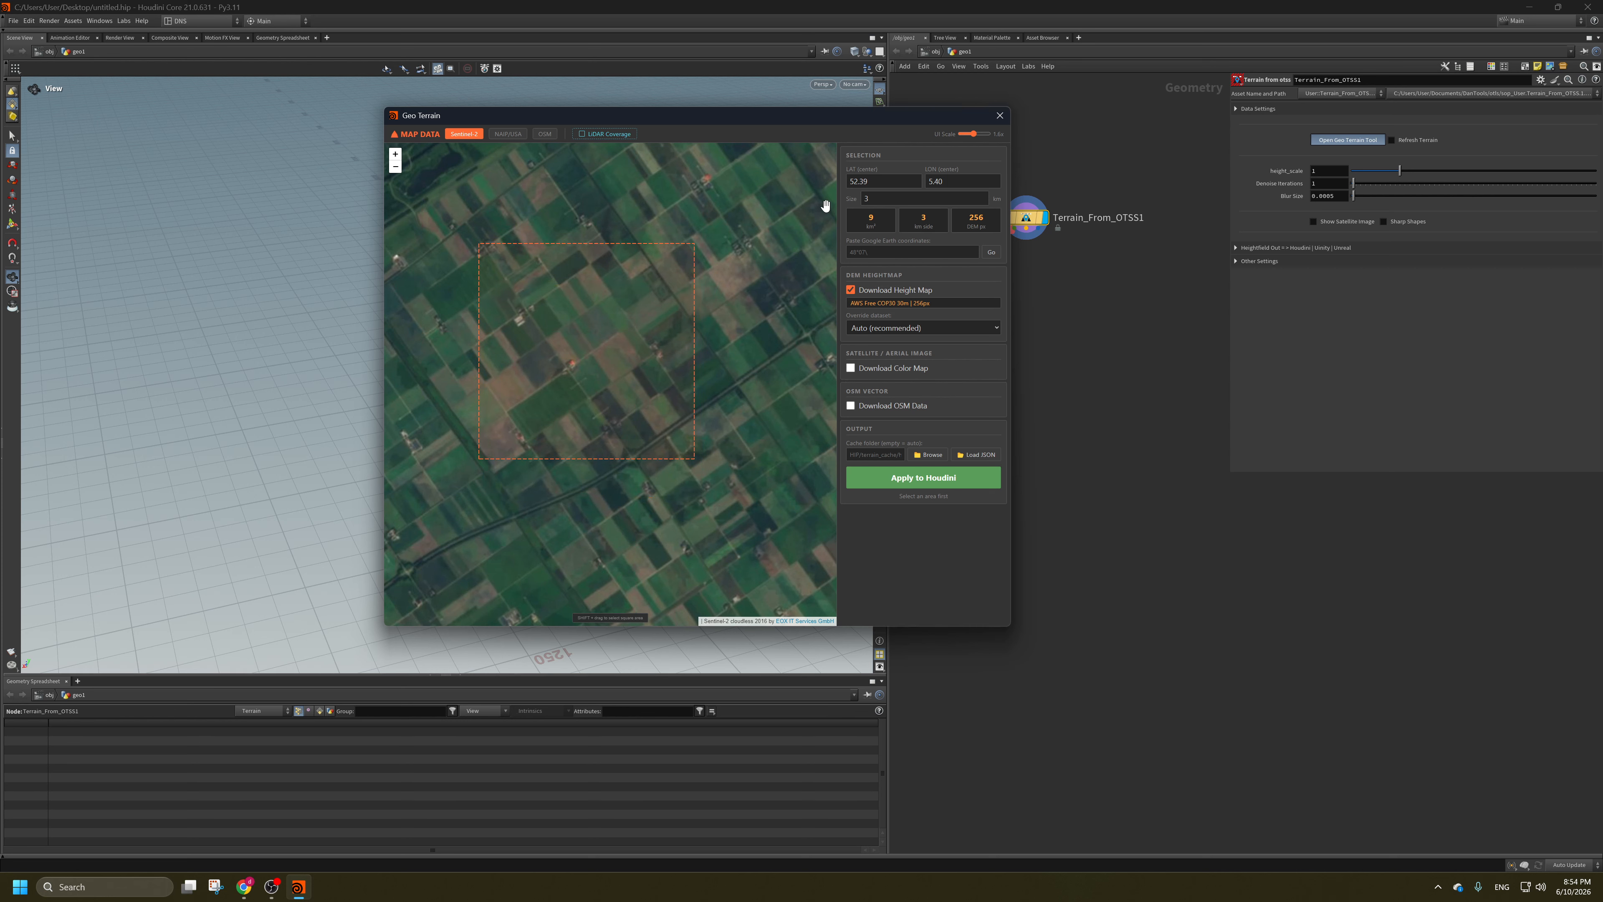
# Select an area about 5 km wide over the farmland, set its size to 5.1 km, and replace it with one about 2 km wide.
pyautogui.scroll(-3, 619, 297)
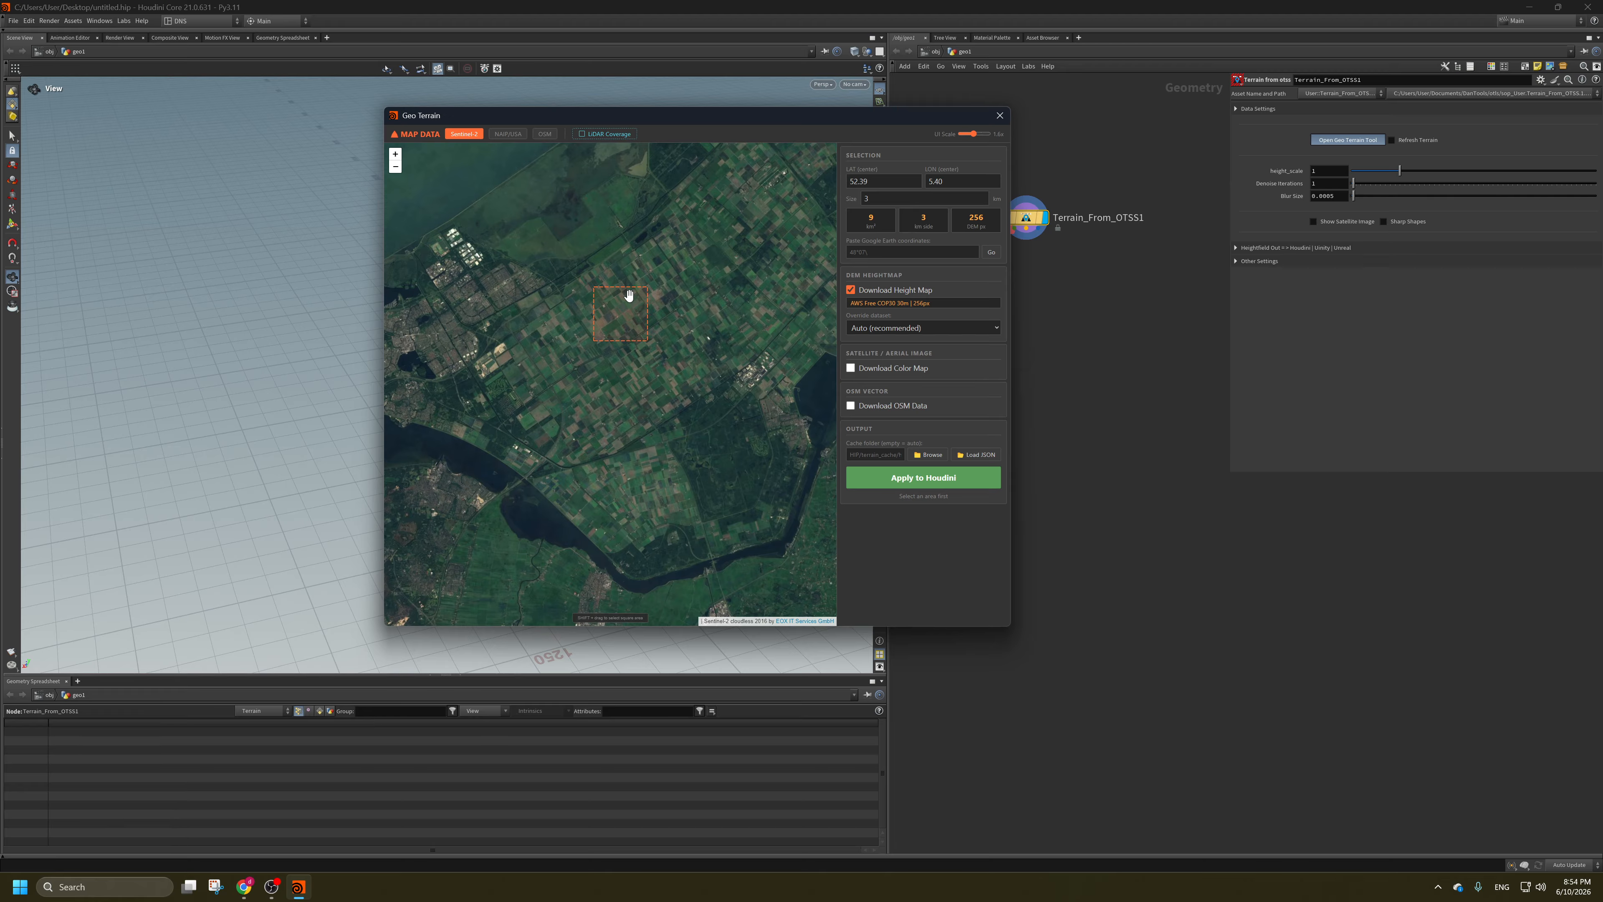
pyautogui.keyDown('shift'); pyautogui.moveTo(542, 279); pyautogui.dragTo(636, 371); pyautogui.keyUp('shift')
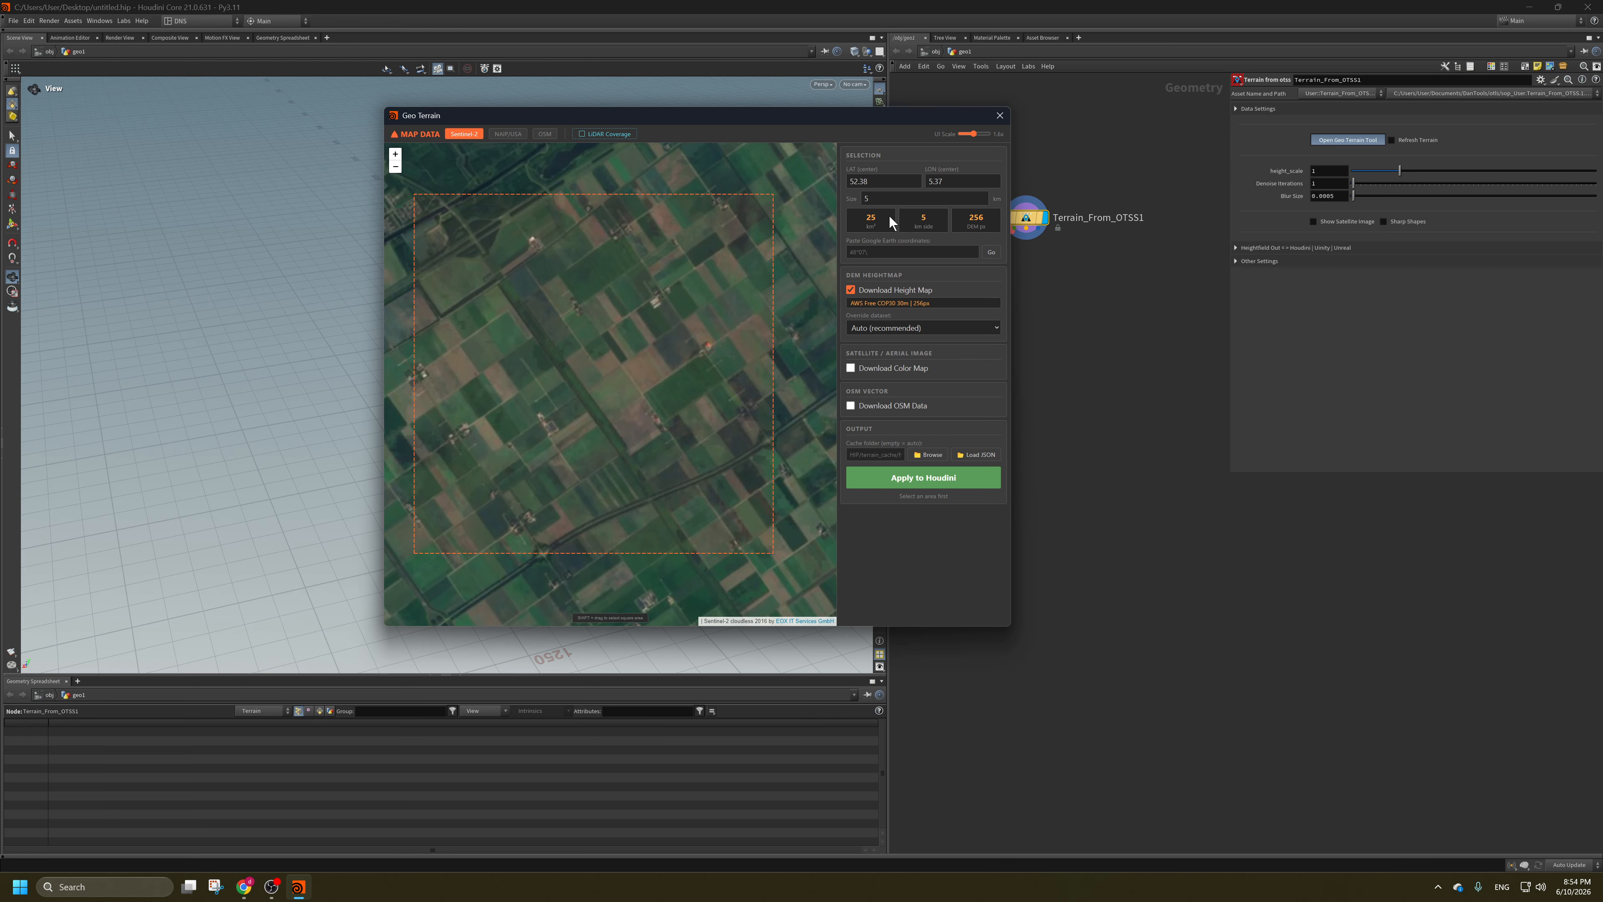
pyautogui.click(884, 197)
pyautogui.write('.1')
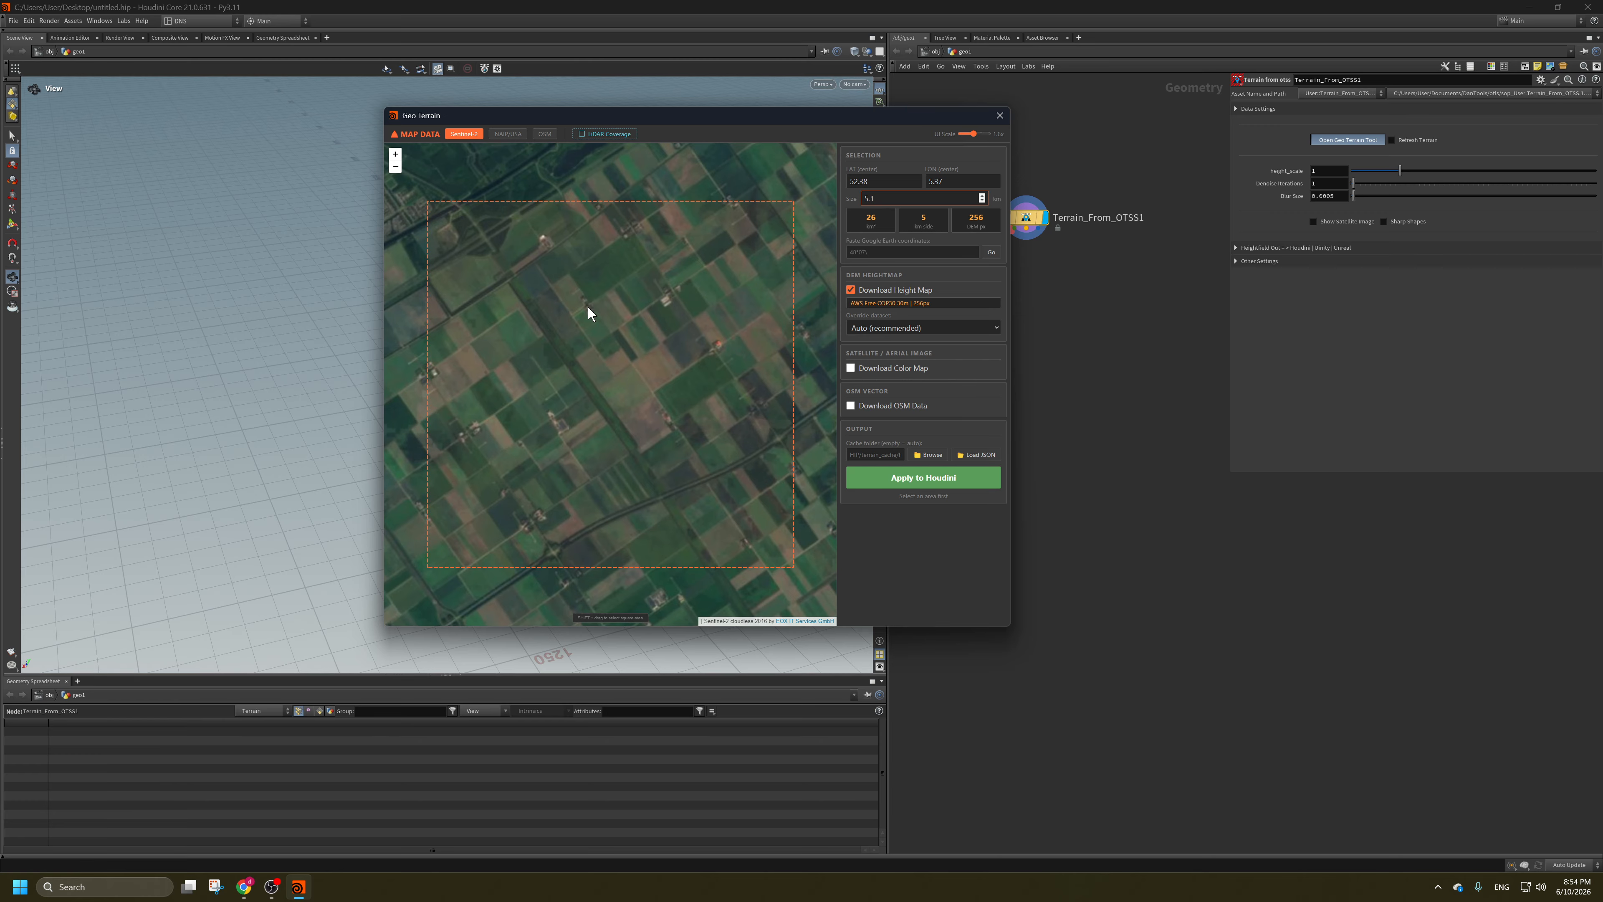
pyautogui.keyDown('shift'); pyautogui.moveTo(547, 261); pyautogui.dragTo(684, 411); pyautogui.keyUp('shift')
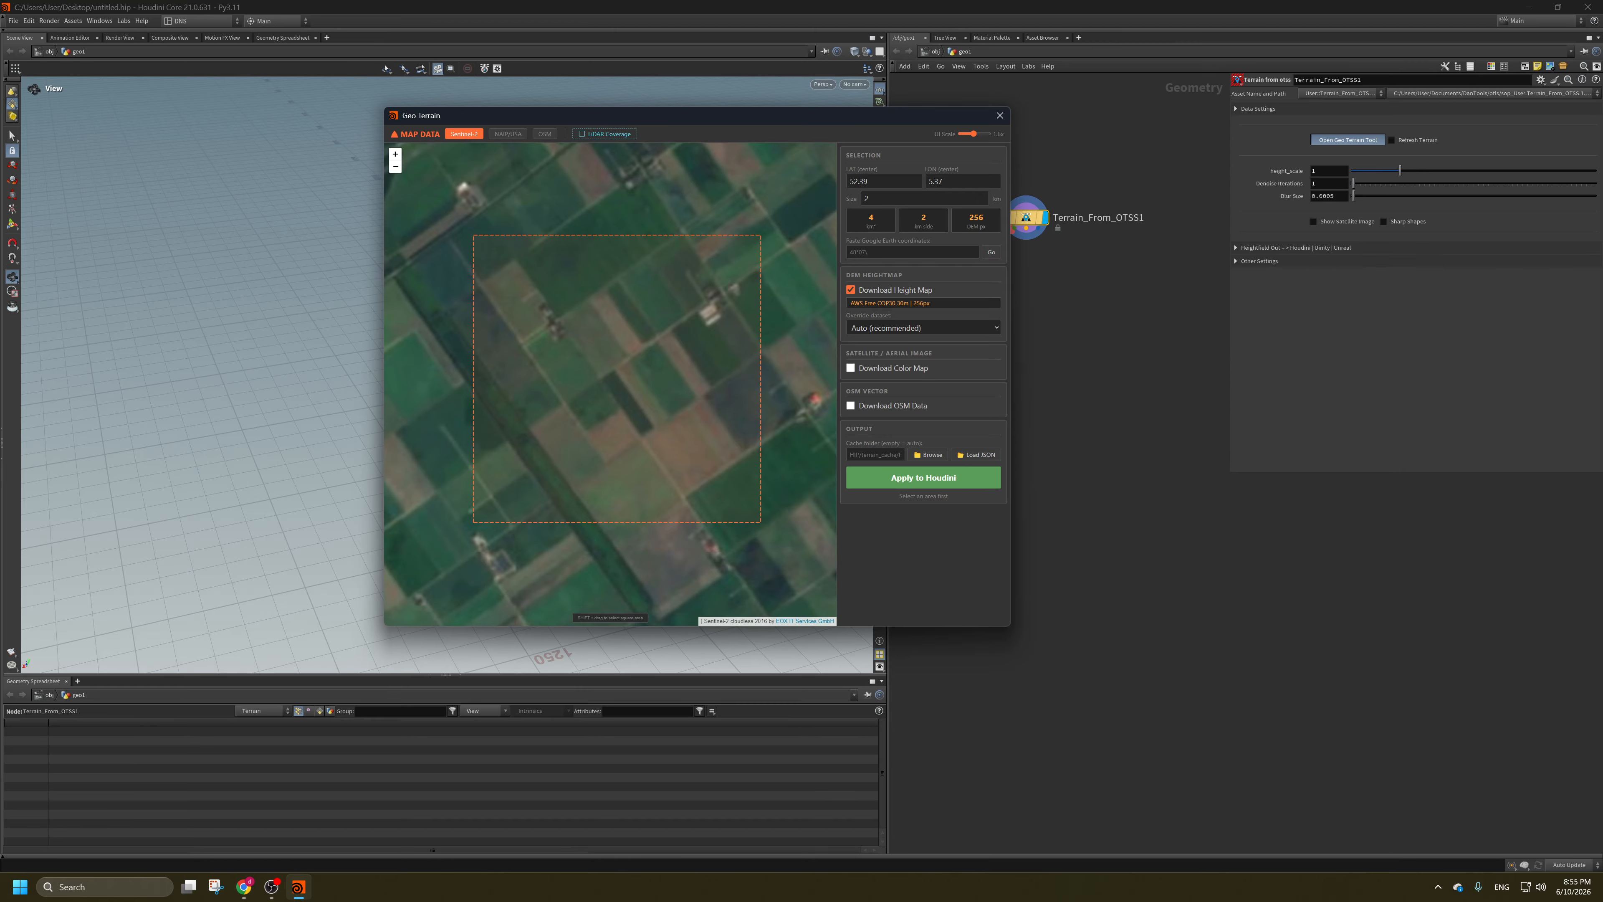
# Switch to the browser, open Google Earth, go to the recent search 54.4609, -3.0886 and inspect the terrain around it.
pyautogui.hotkey('alt', 'Tab')
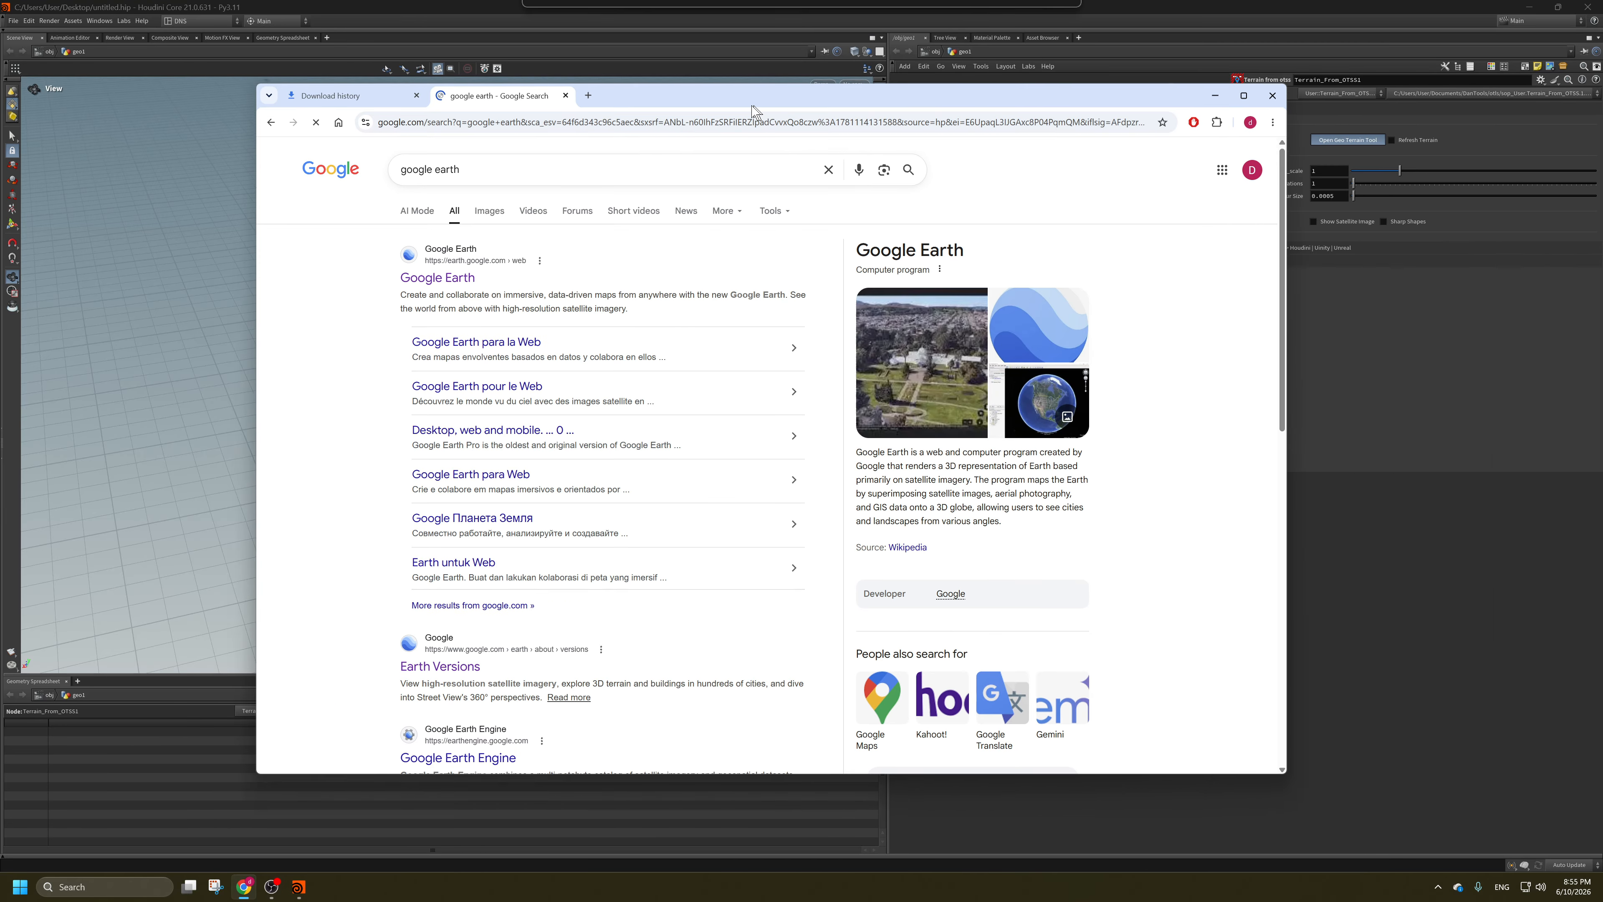
pyautogui.click(404, 294)
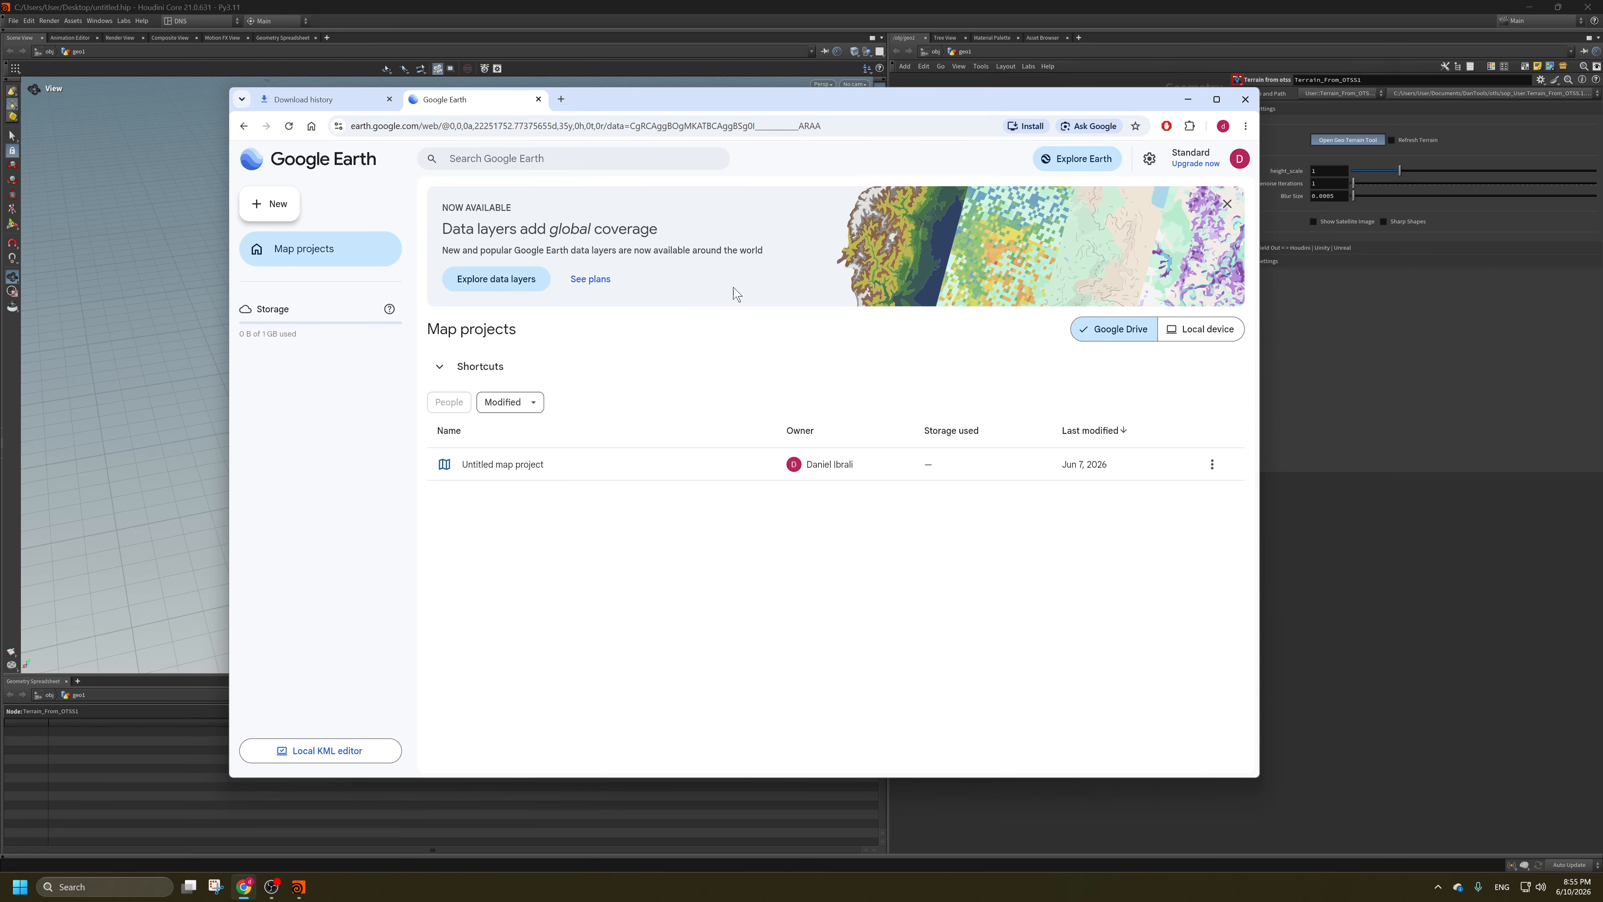
pyautogui.click(504, 157)
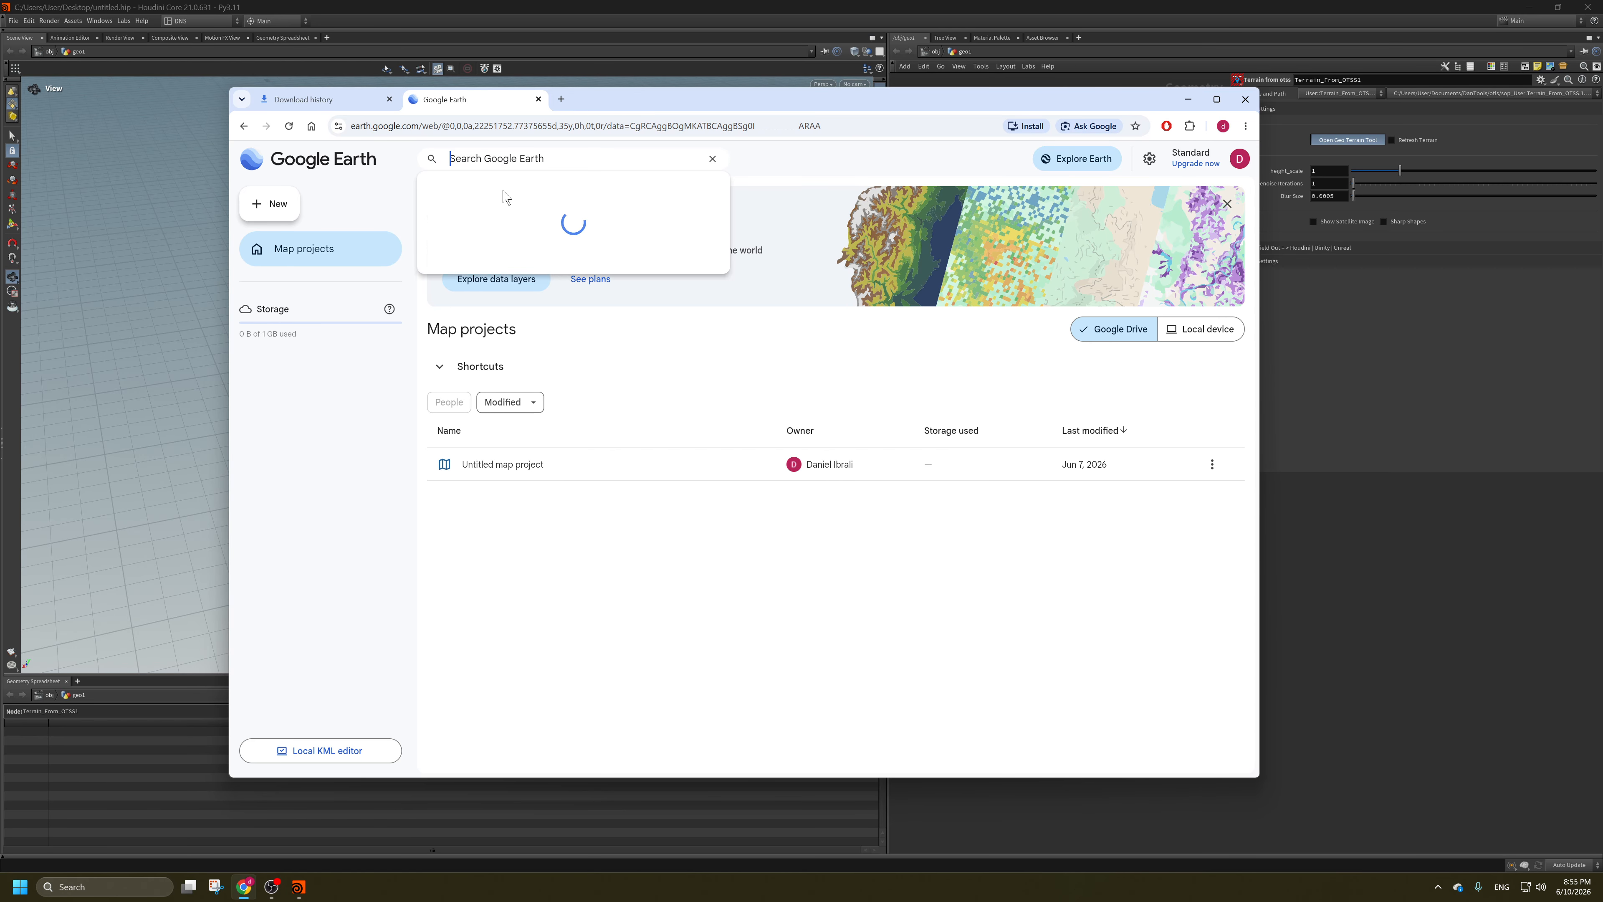
pyautogui.click(524, 216)
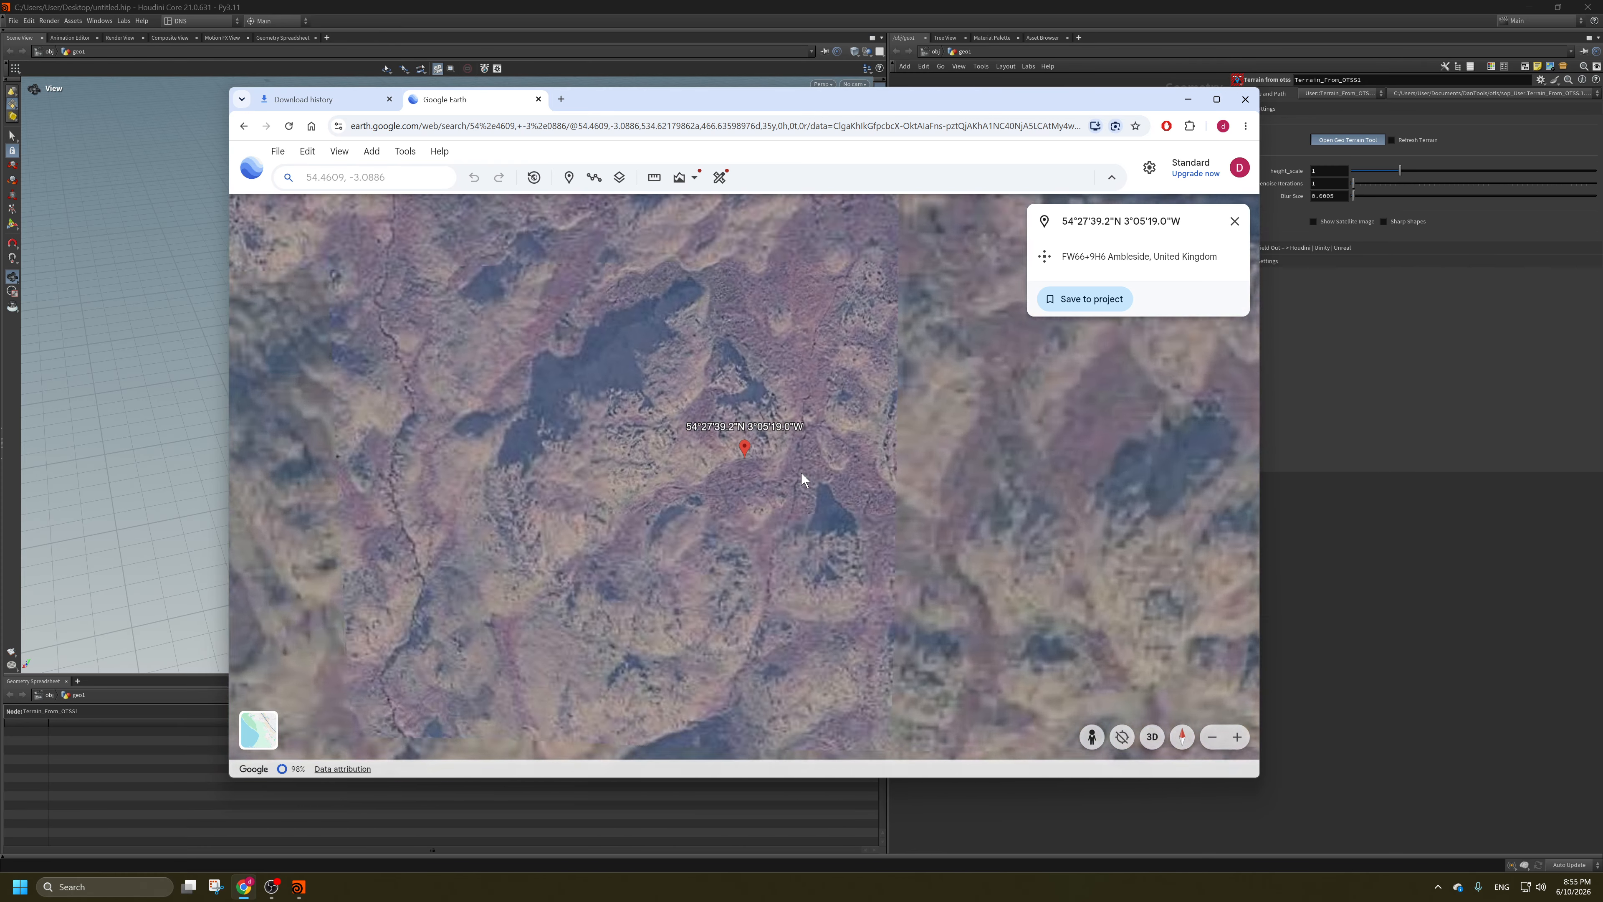
pyautogui.moveTo(800, 472); pyautogui.dragTo(692, 373)
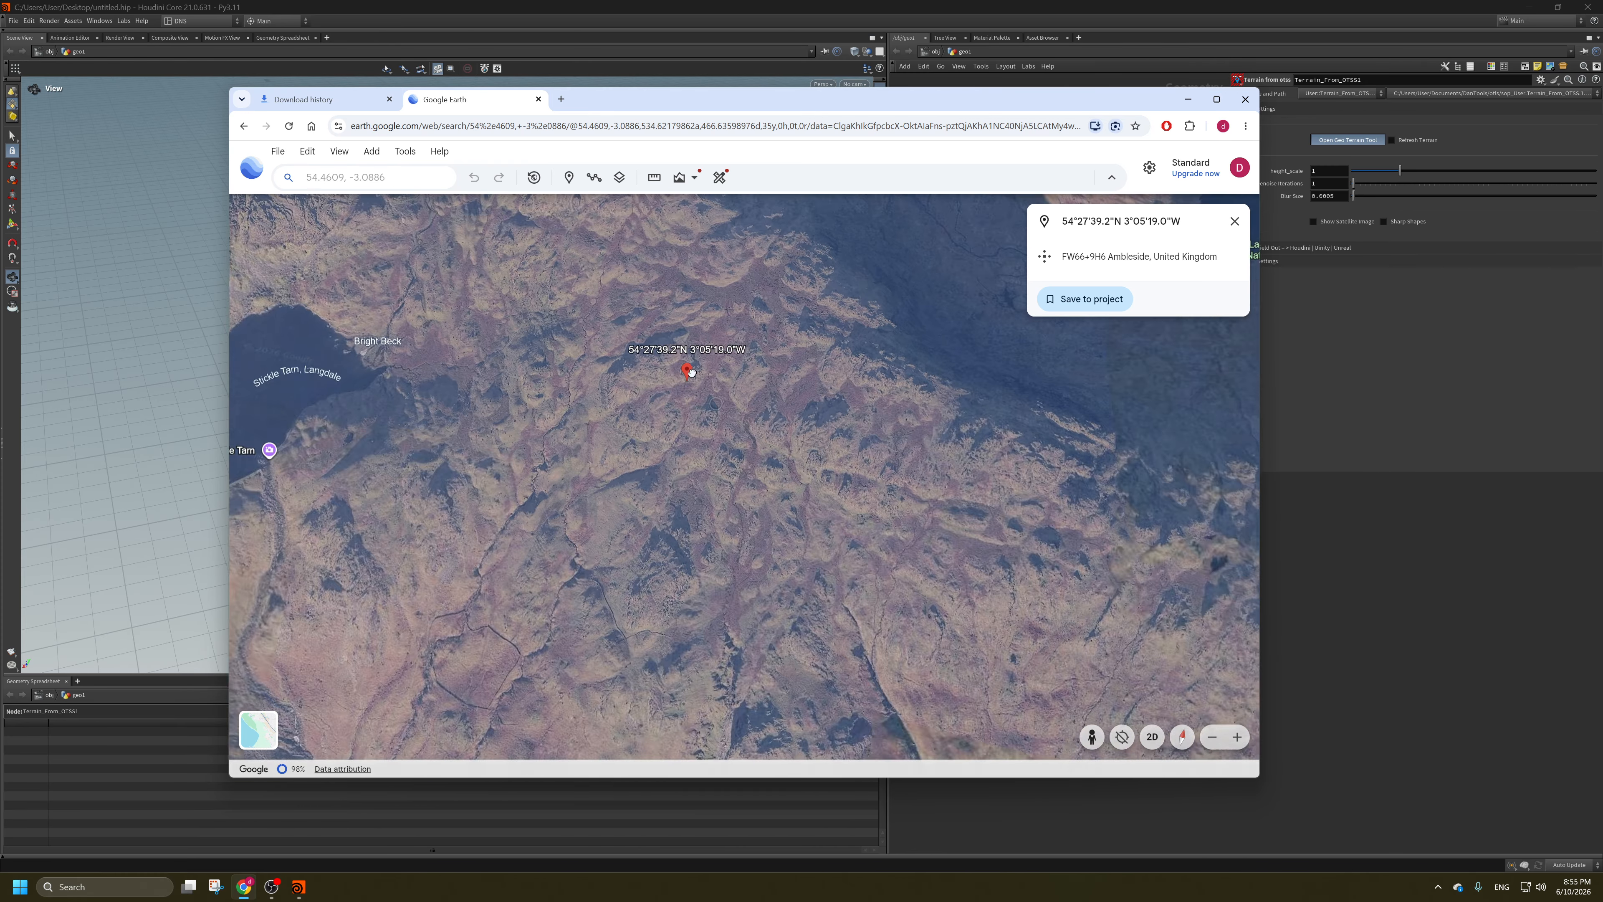
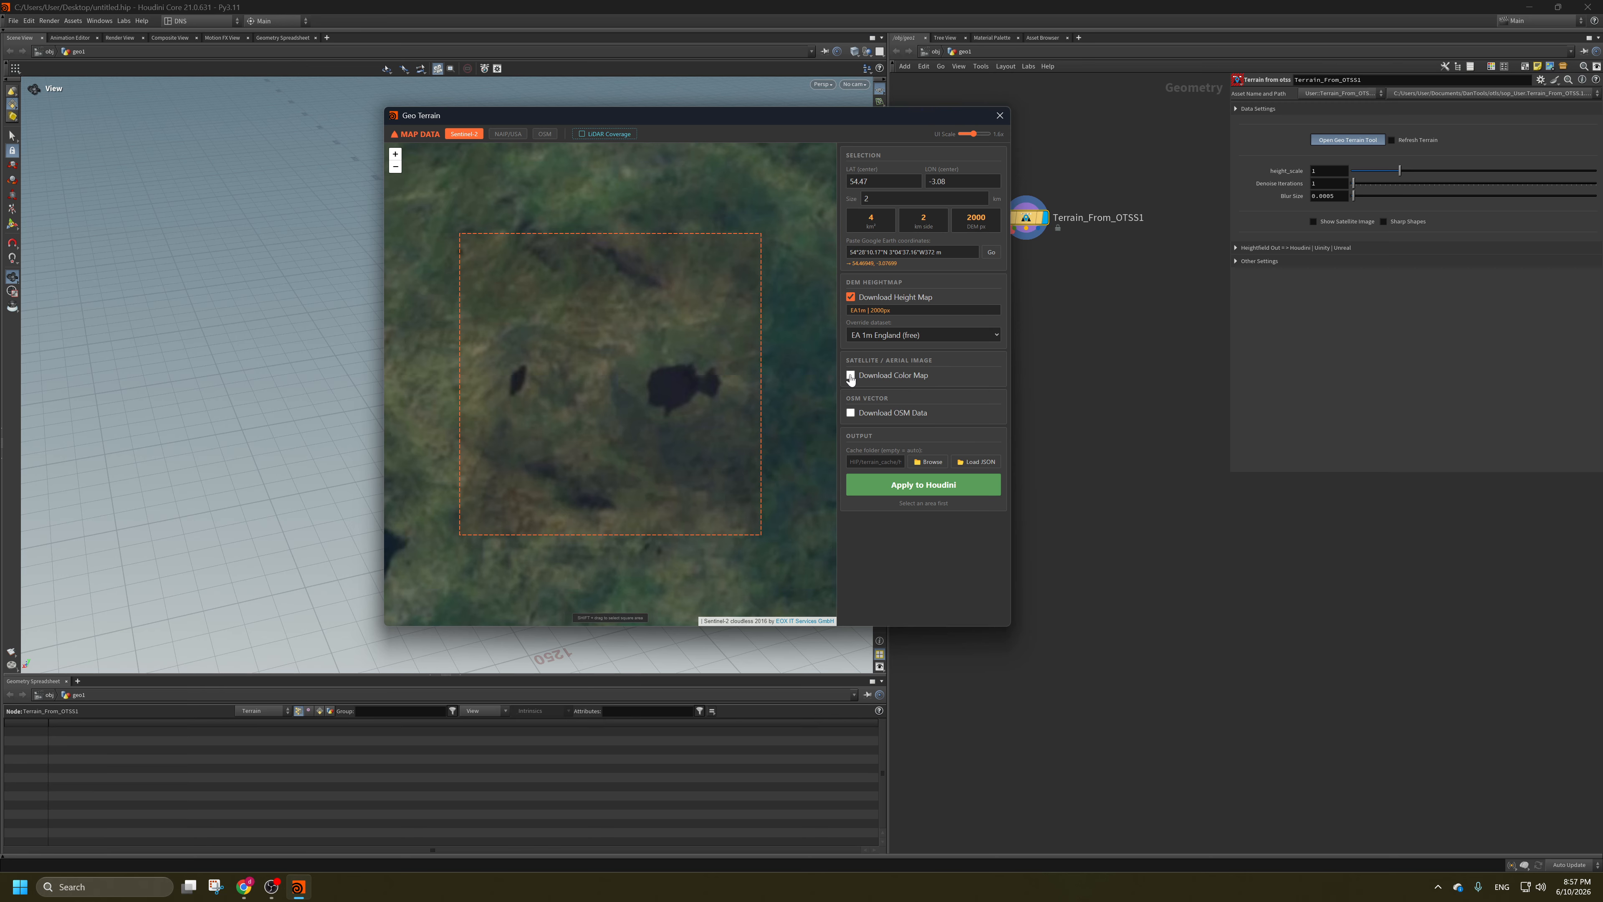
# Enable the color map download, try several target resolutions from 1K to 16K, and settle on 4K.
pyautogui.click(850, 376)
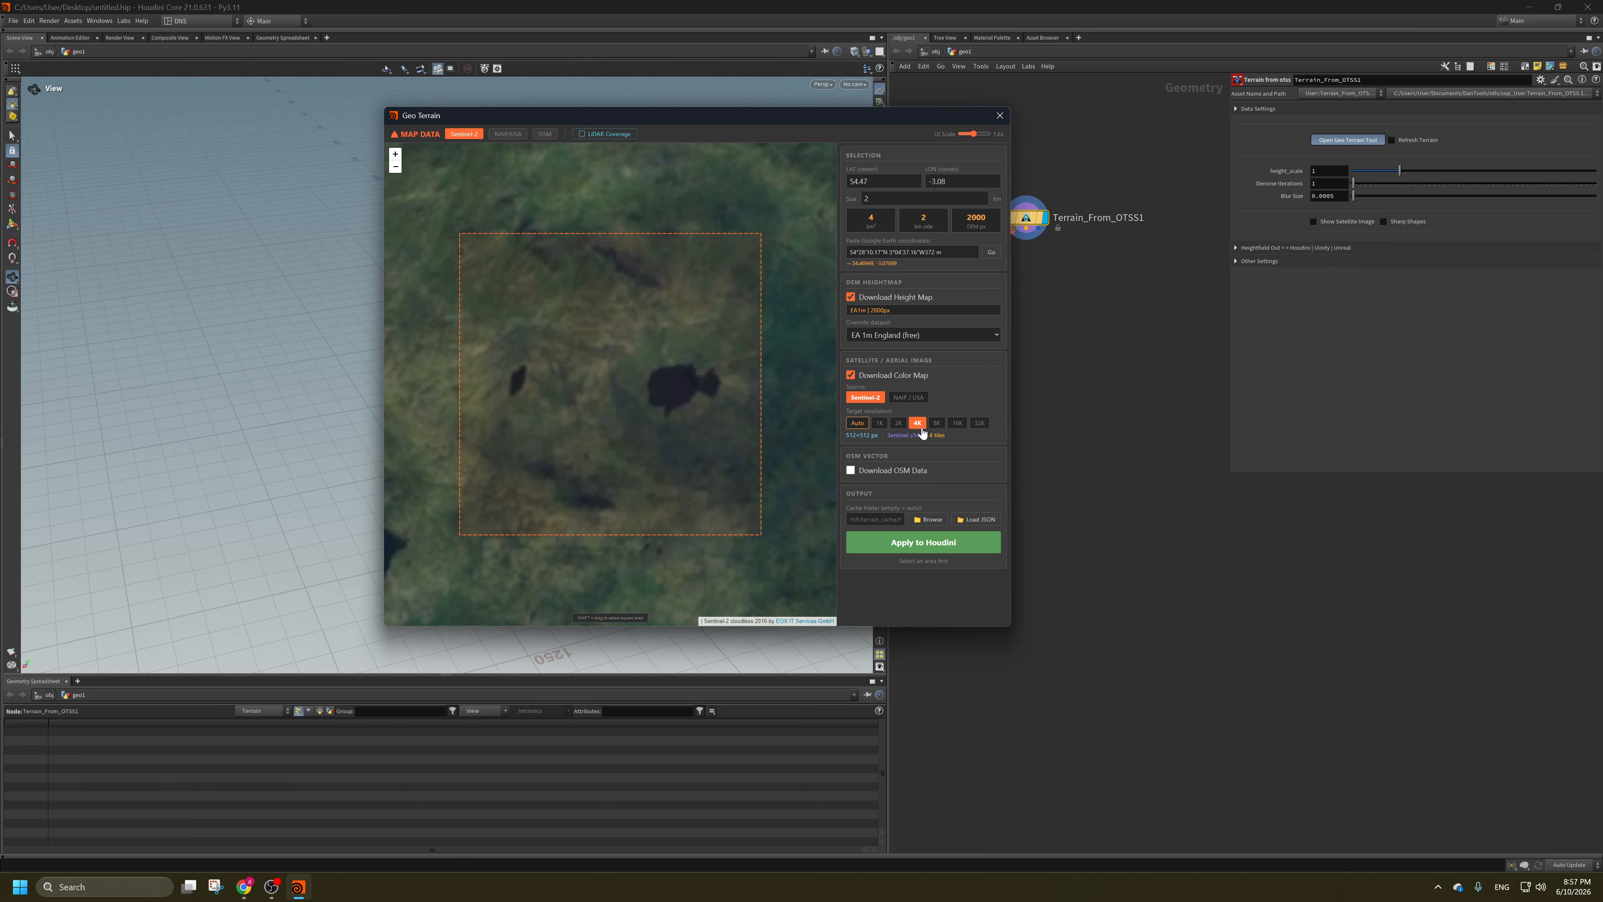
pyautogui.click(899, 423)
pyautogui.click(881, 425)
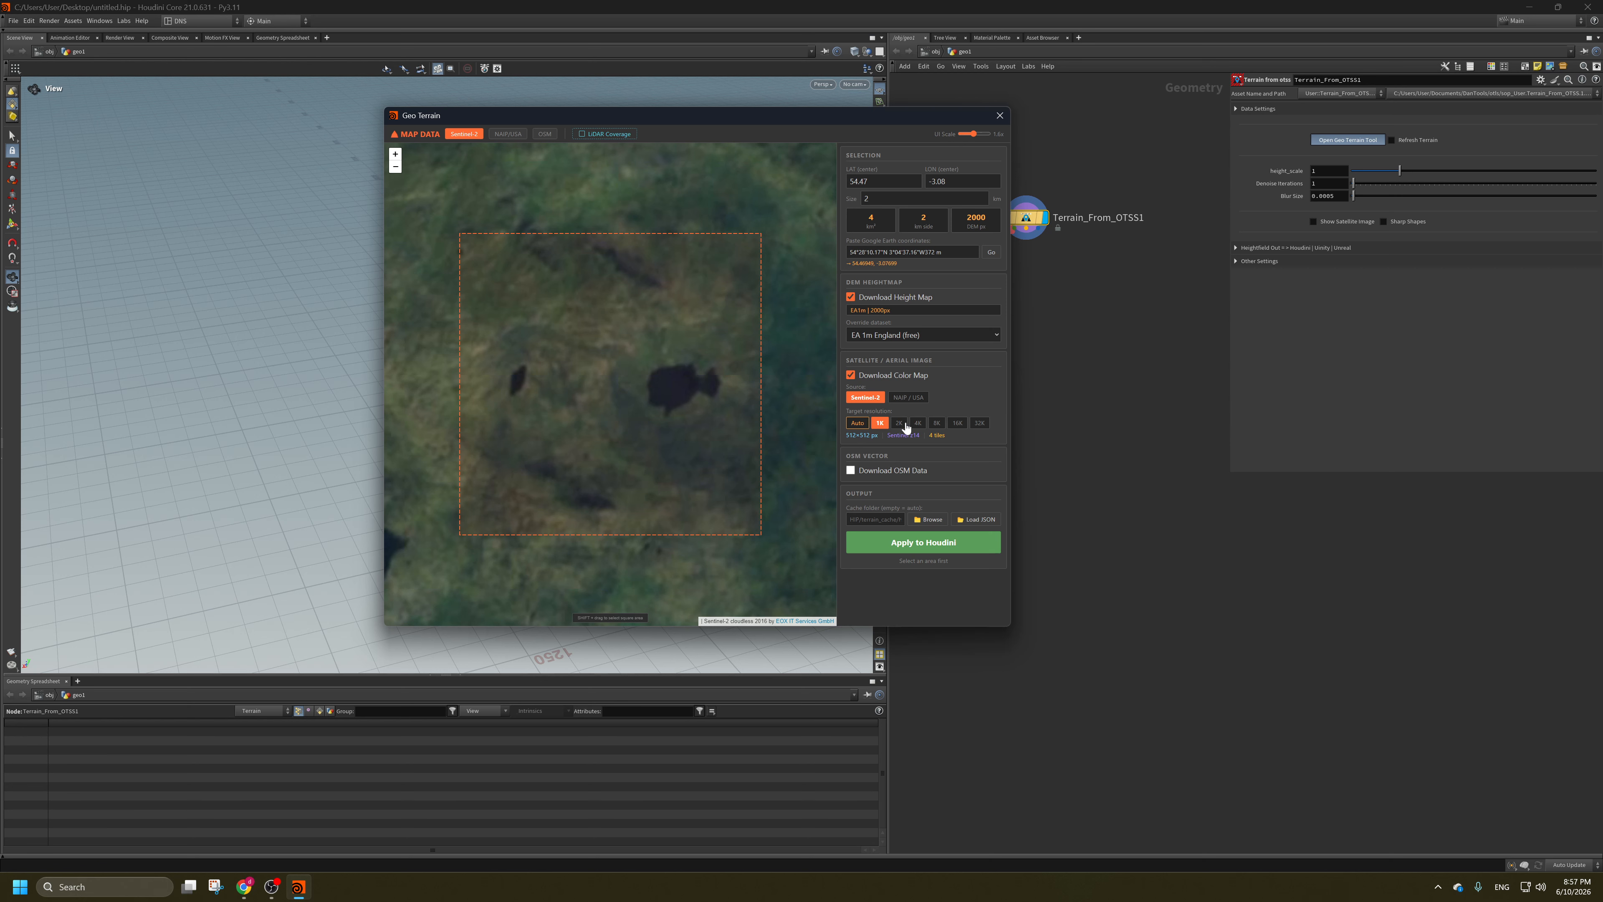
pyautogui.click(939, 427)
pyautogui.click(955, 424)
pyautogui.click(918, 423)
# Enable the OSM data download, and view the cache folder chooser without selecting a folder.
pyautogui.click(850, 471)
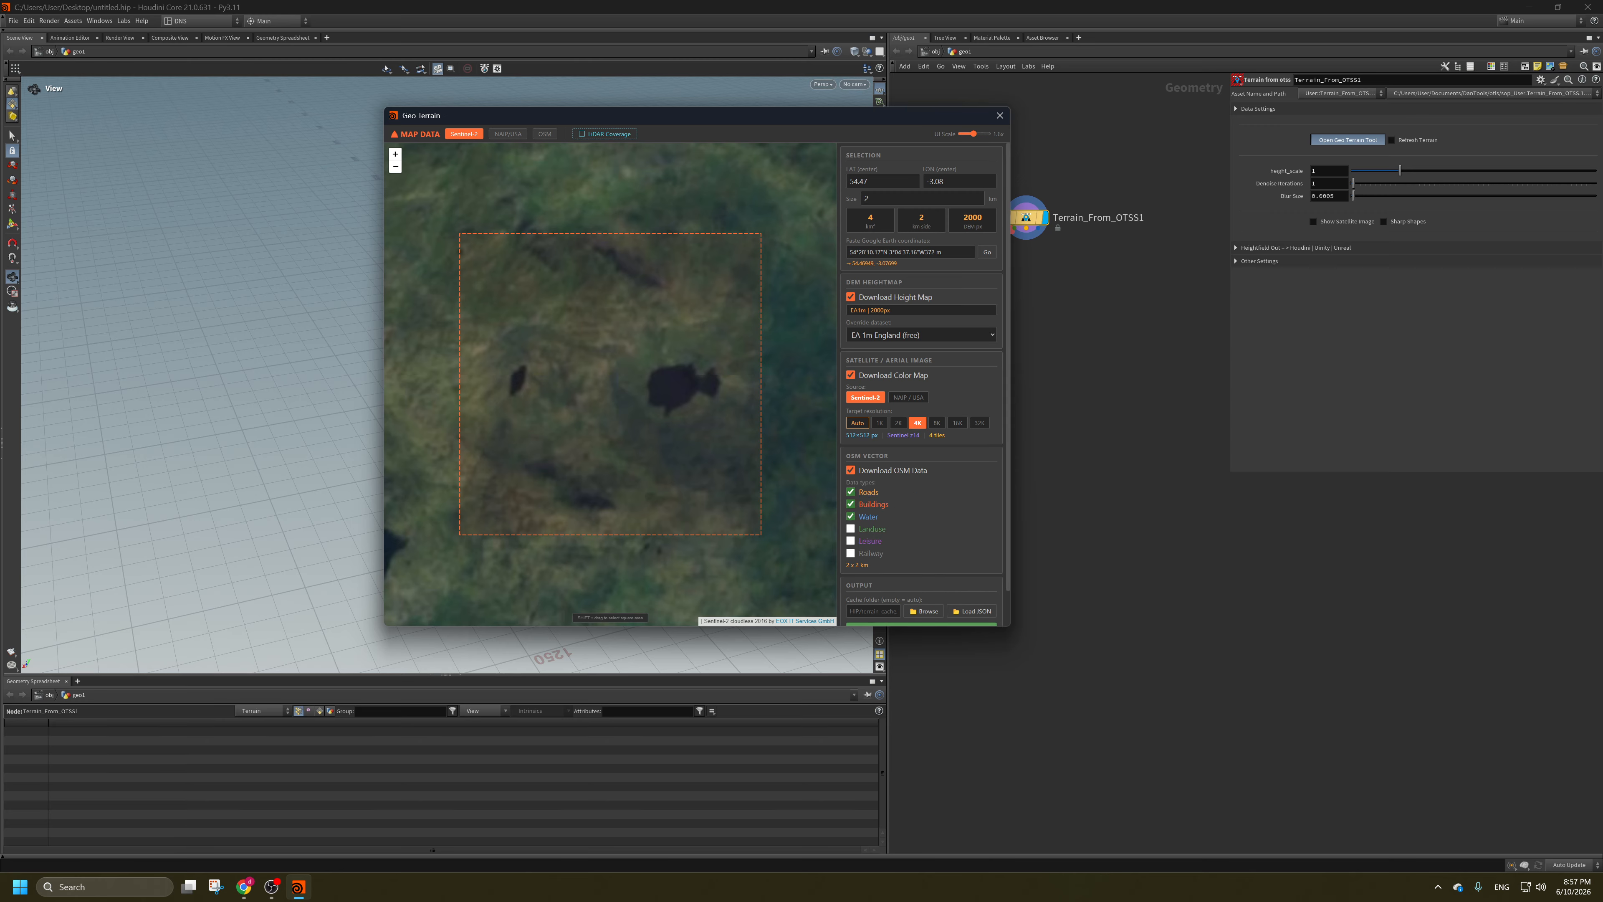
pyautogui.doubleClick(850, 471)
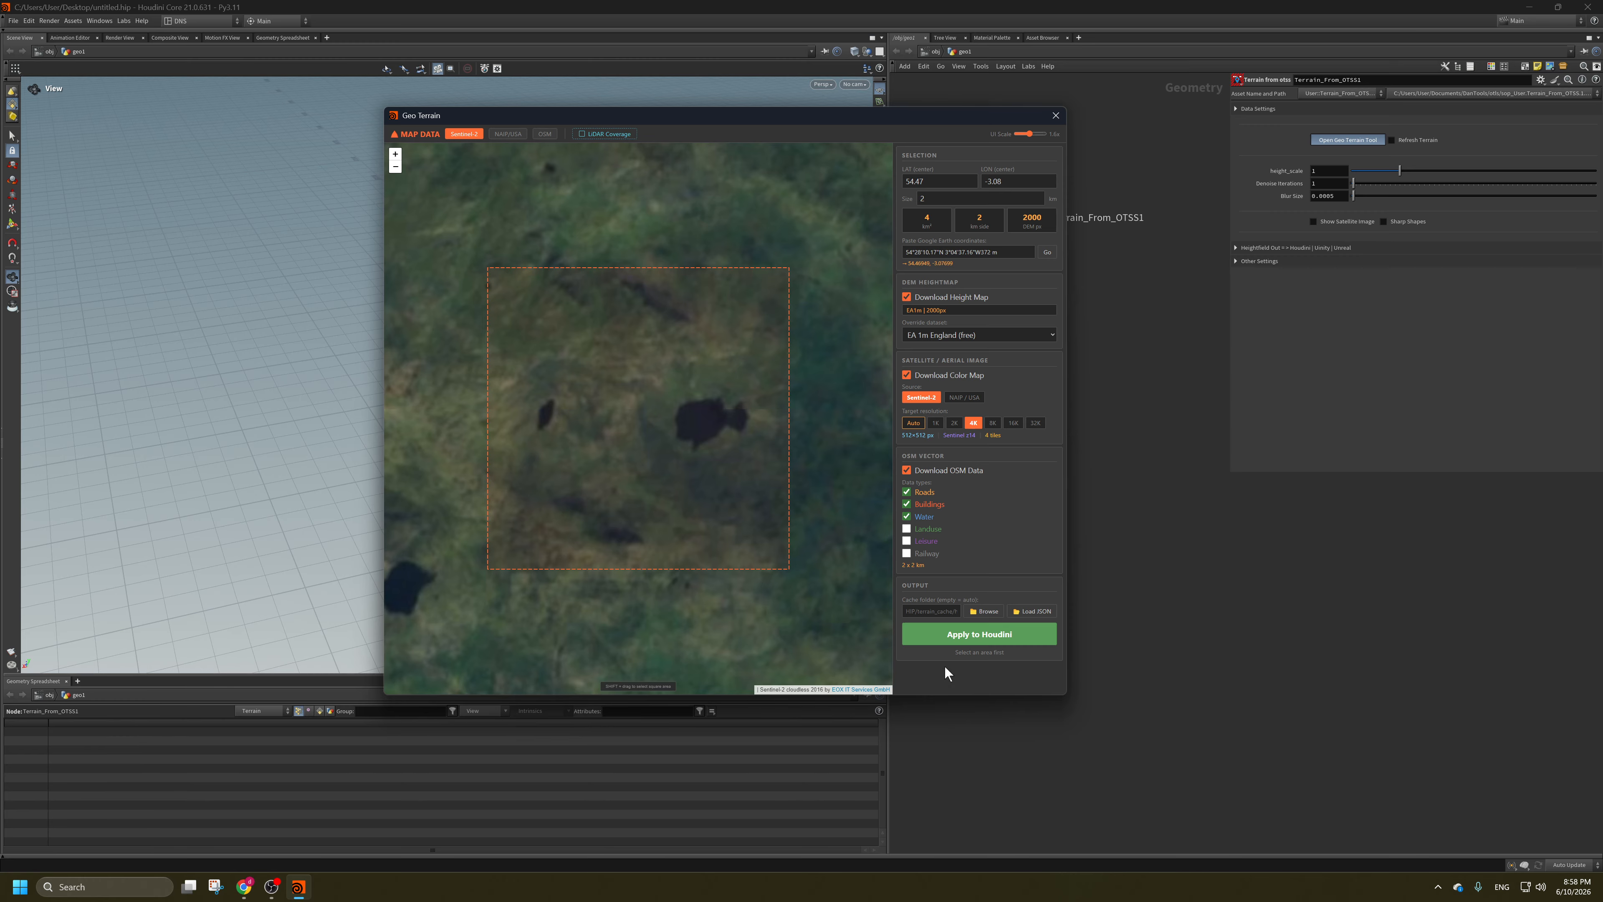
pyautogui.click(989, 612)
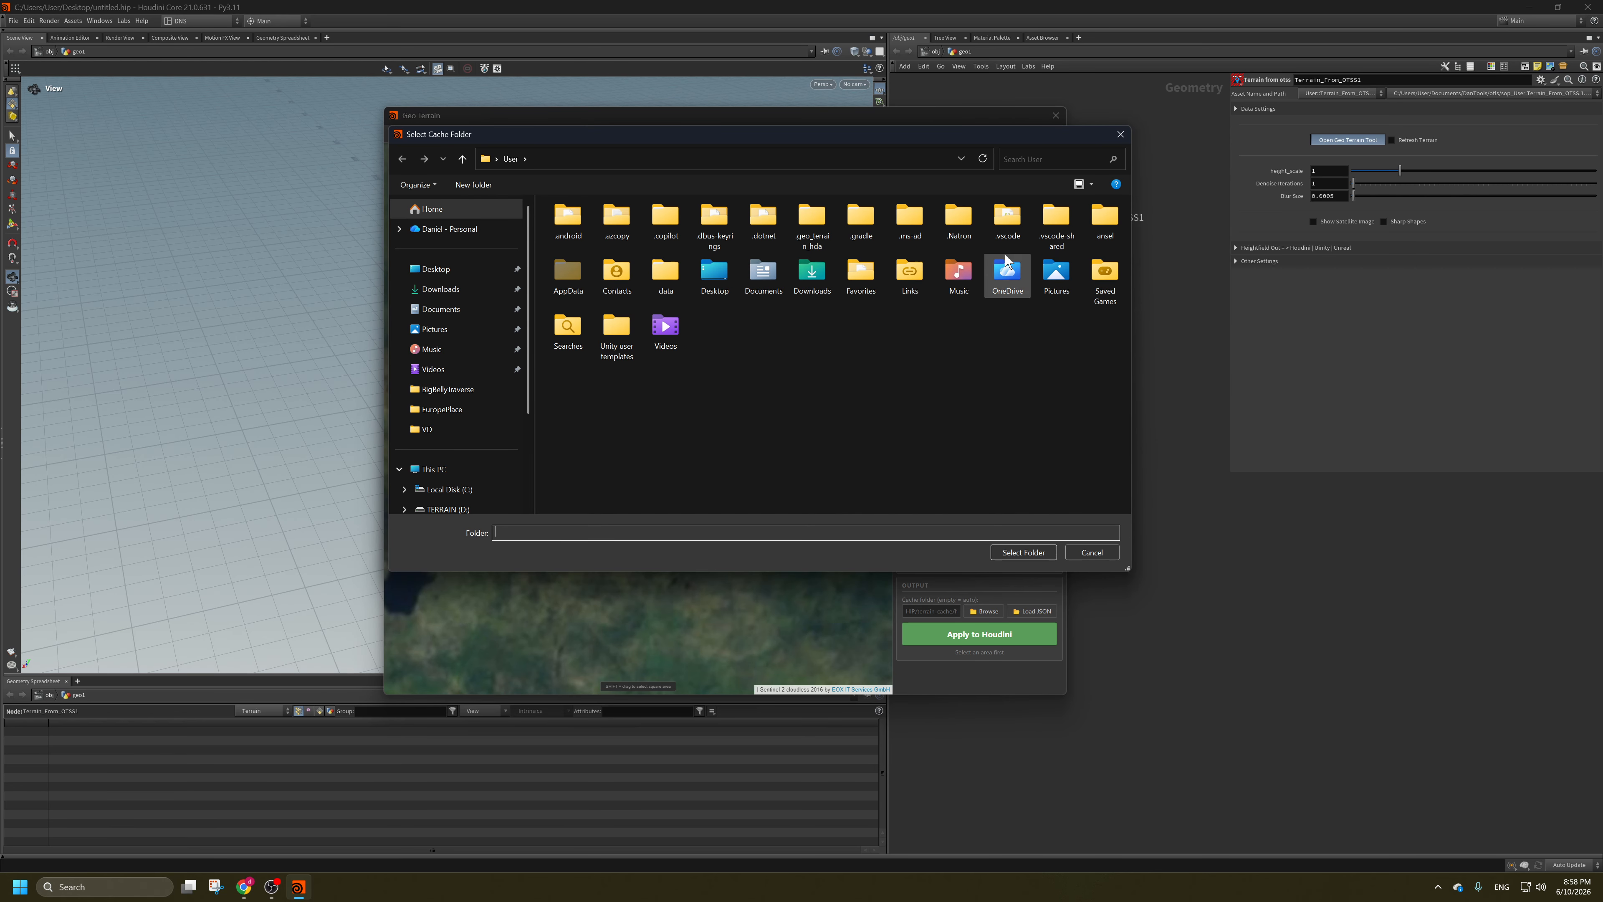
pyautogui.click(1119, 136)
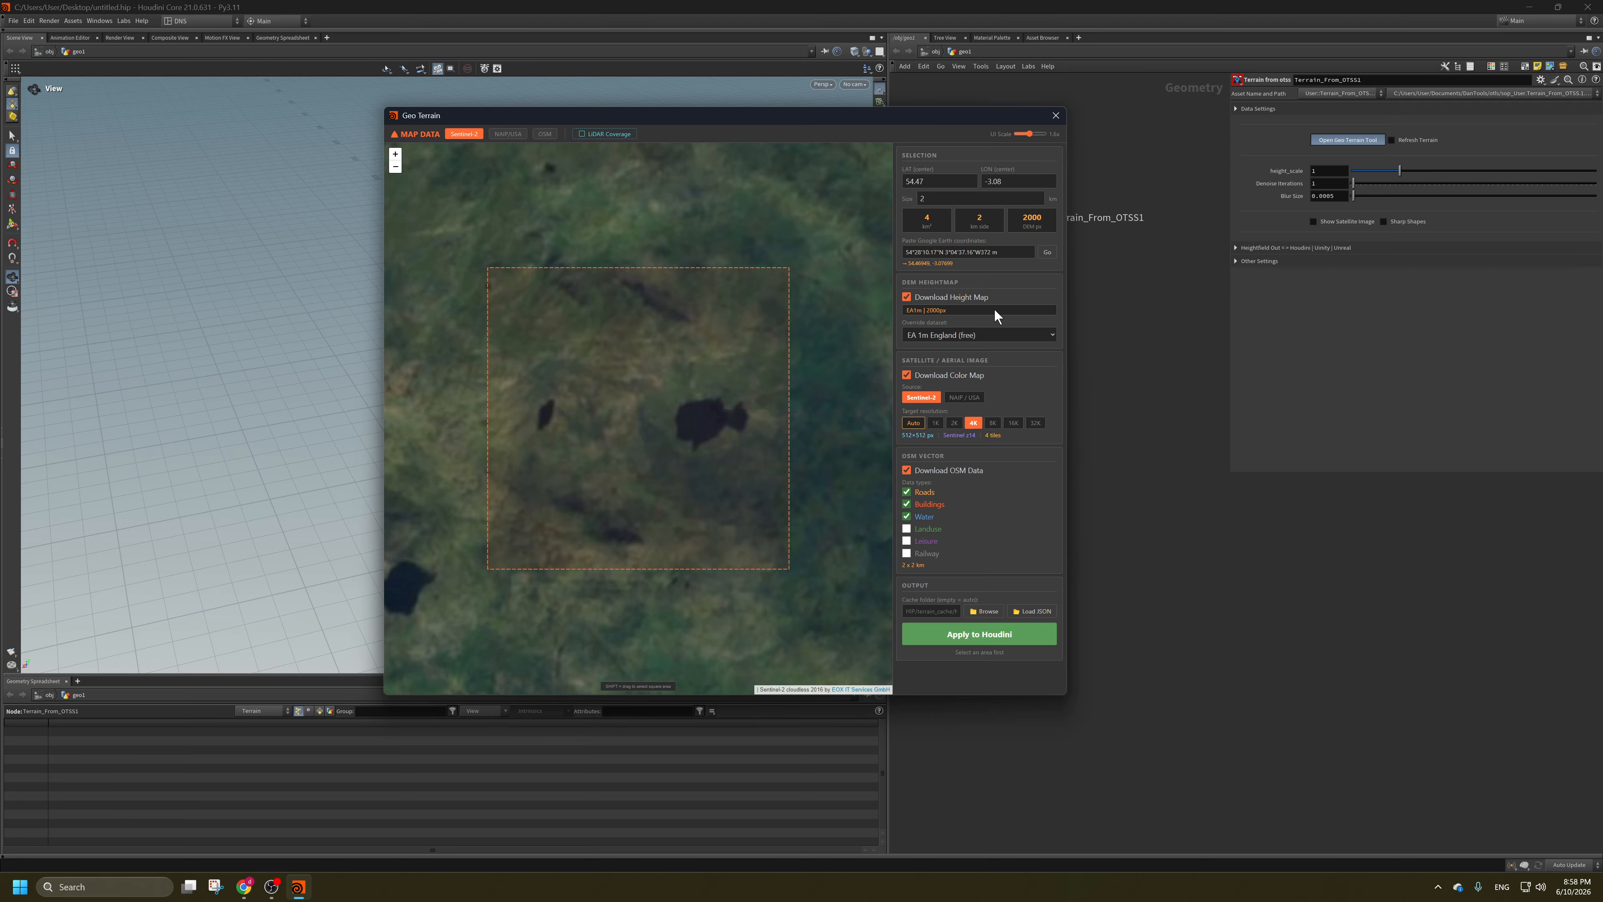
# Override the height map dataset with COP30 Copernicus 30m (best), apply the terrain to Houdini, and dismiss the console.
pyautogui.click(985, 335)
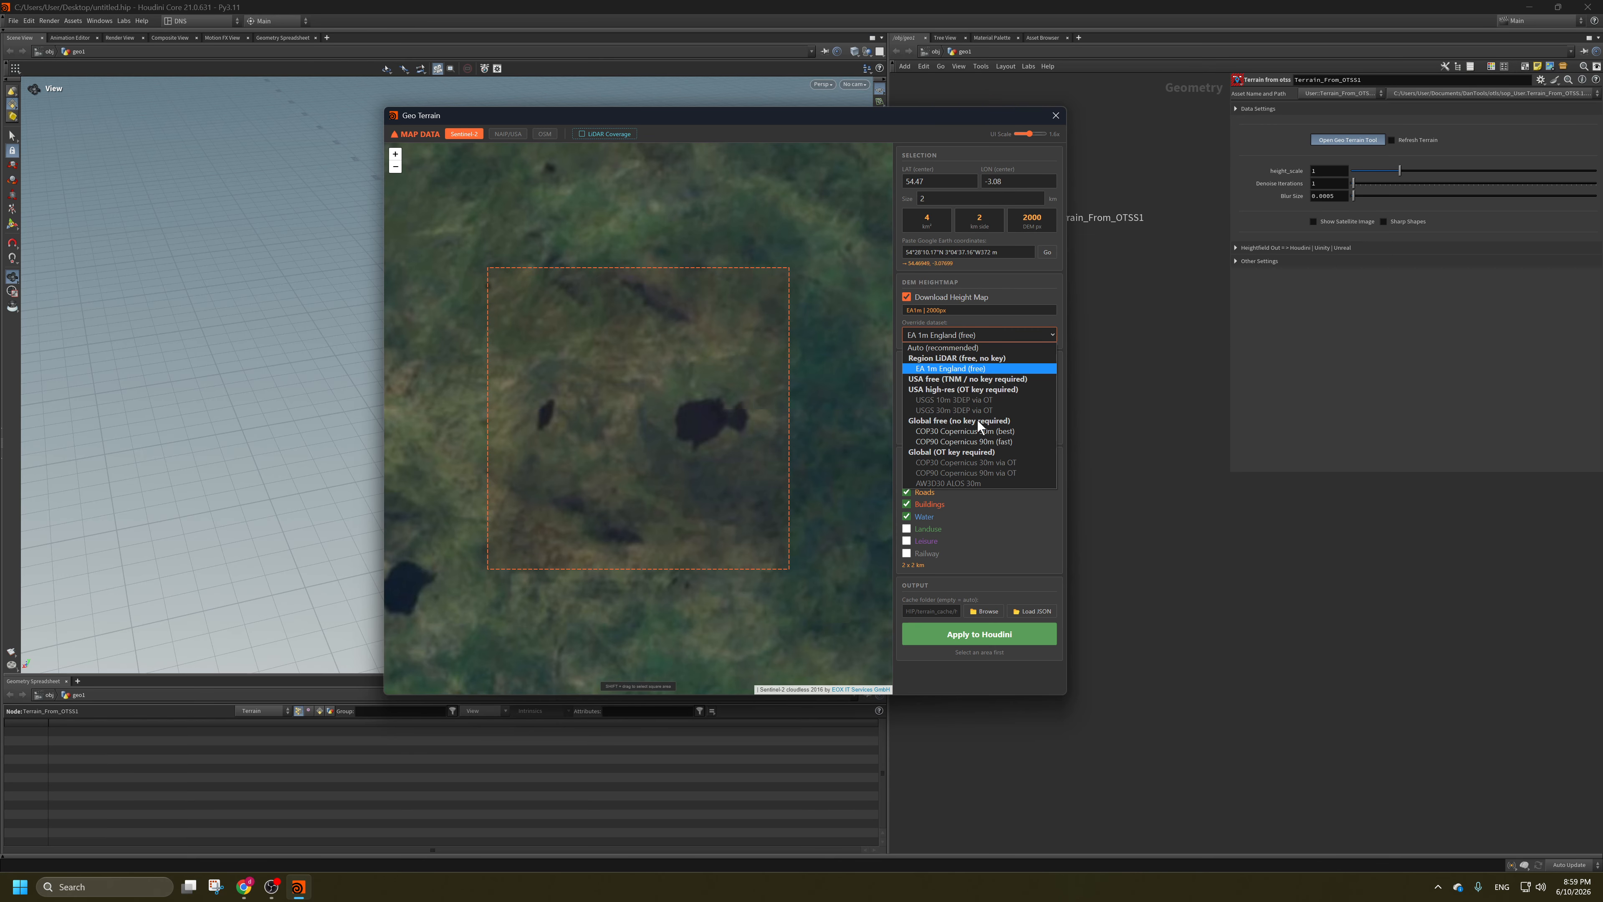
pyautogui.click(966, 431)
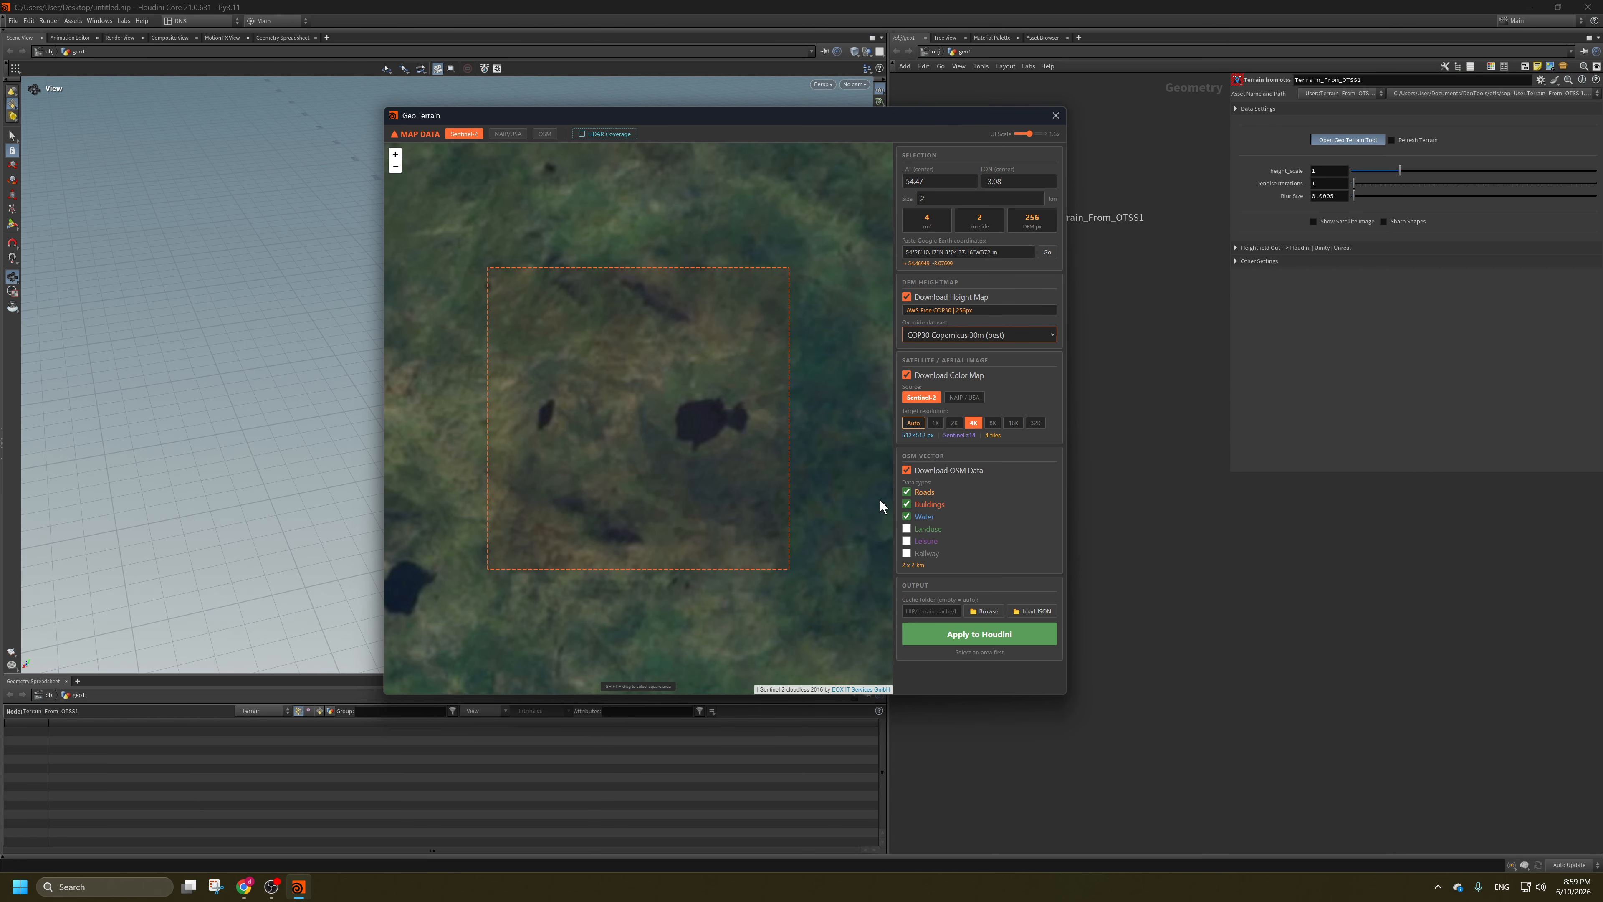
pyautogui.click(961, 636)
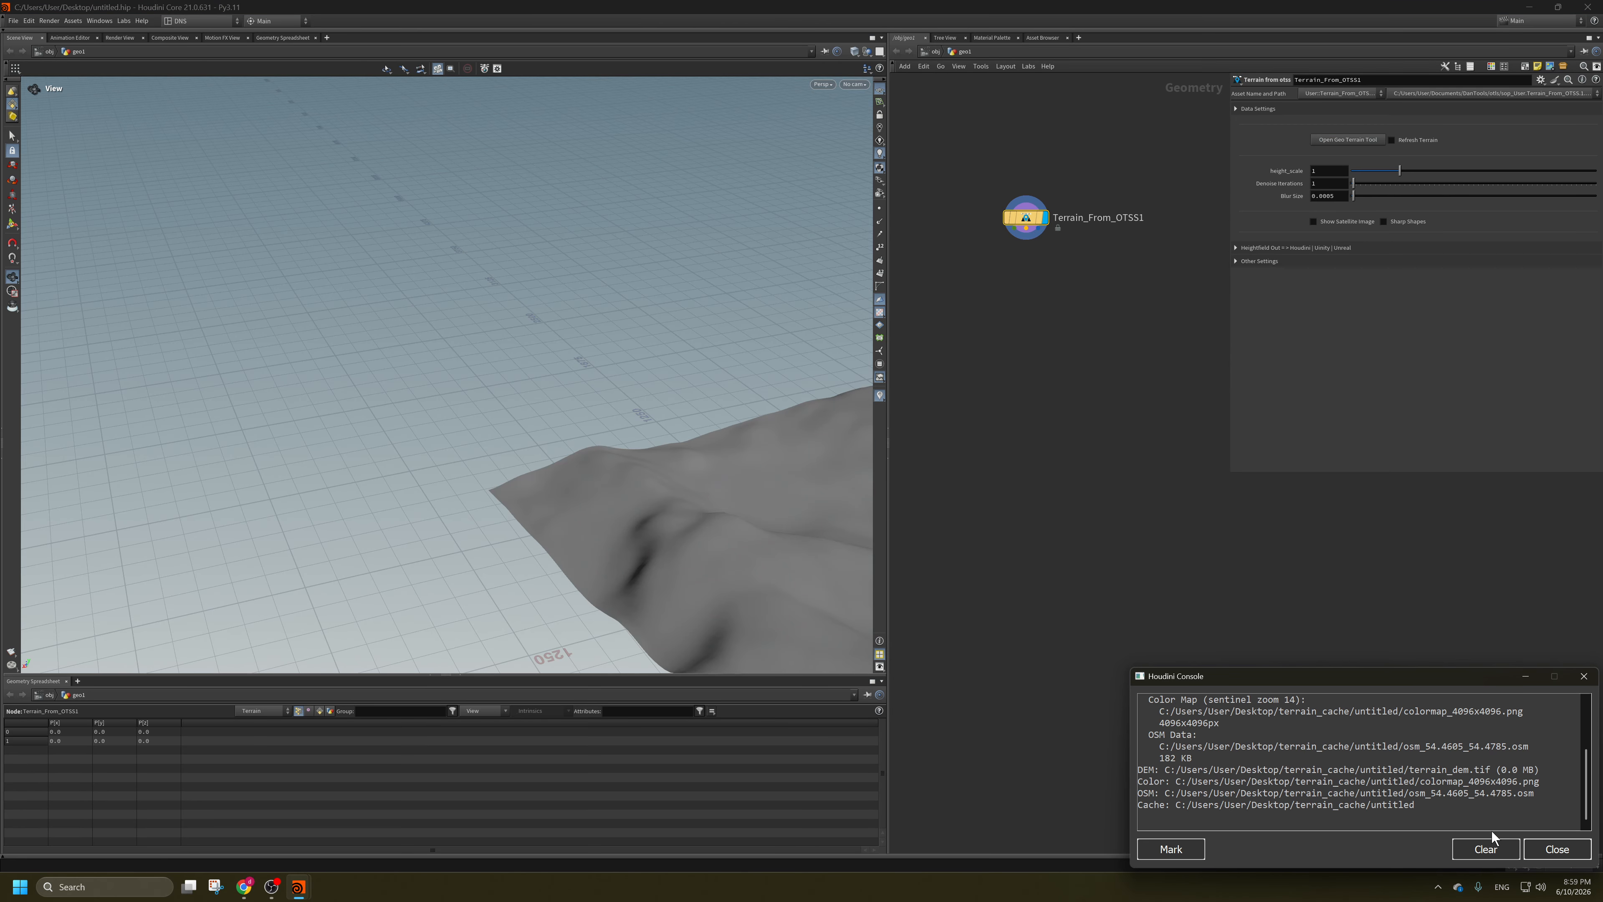
pyautogui.click(1557, 848)
# Show the satellite image on the terrain and inspect the textured surface from several angles.
pyautogui.moveTo(706, 476); pyautogui.dragTo(347, 395)
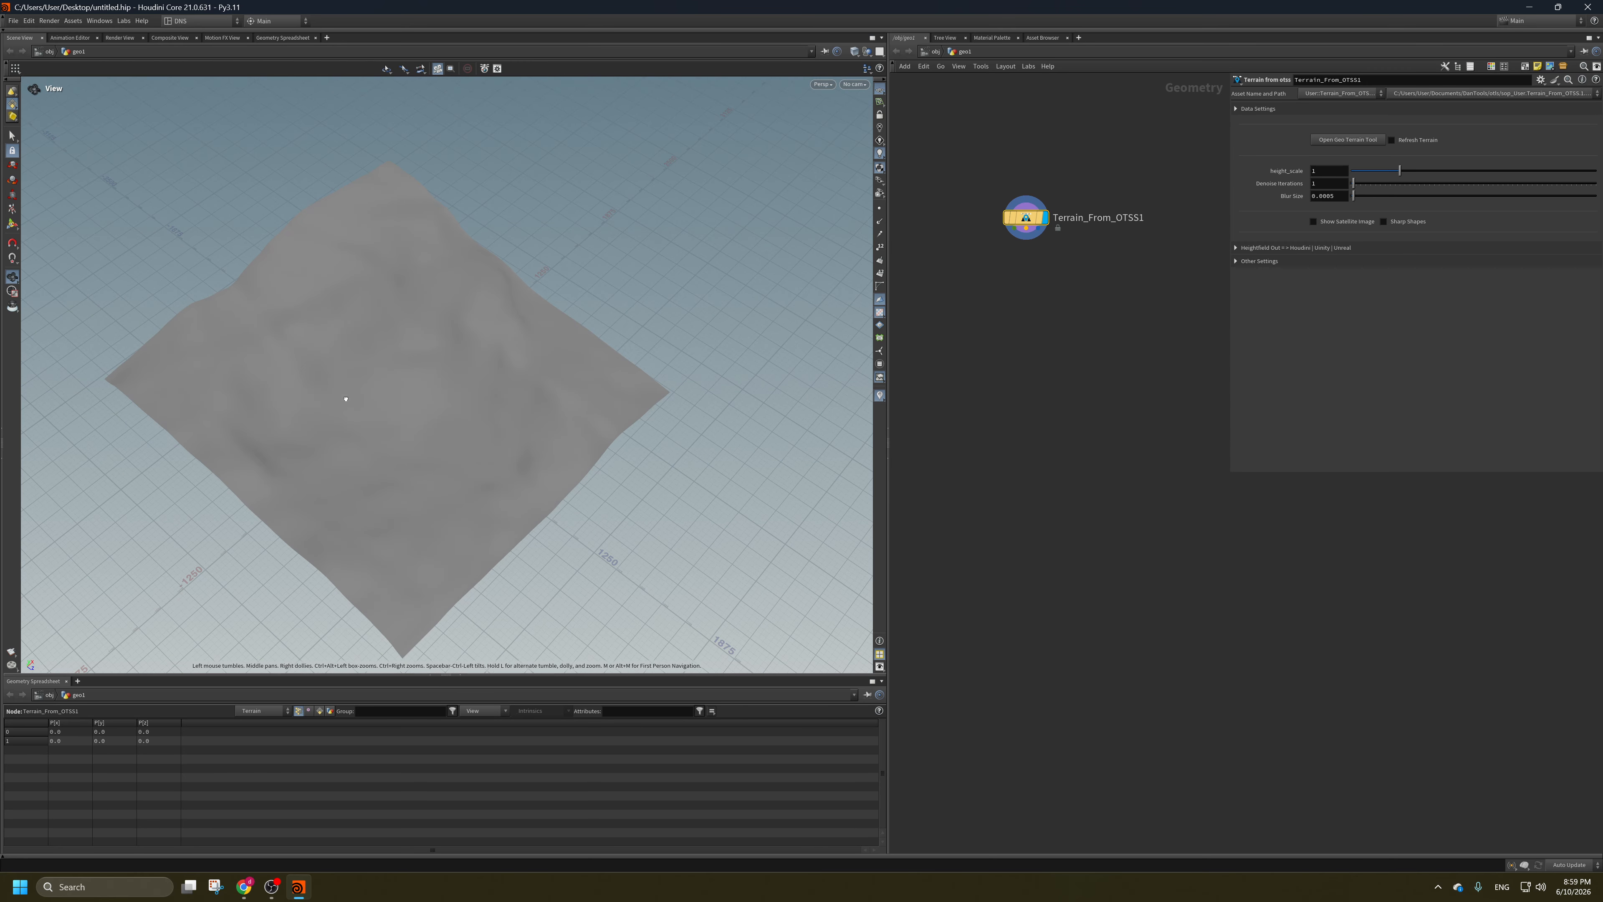
pyautogui.click(1353, 221)
pyautogui.scroll(6, 536, 298)
pyautogui.moveTo(497, 383); pyautogui.dragTo(669, 161)
pyautogui.scroll(-5, 507, 294)
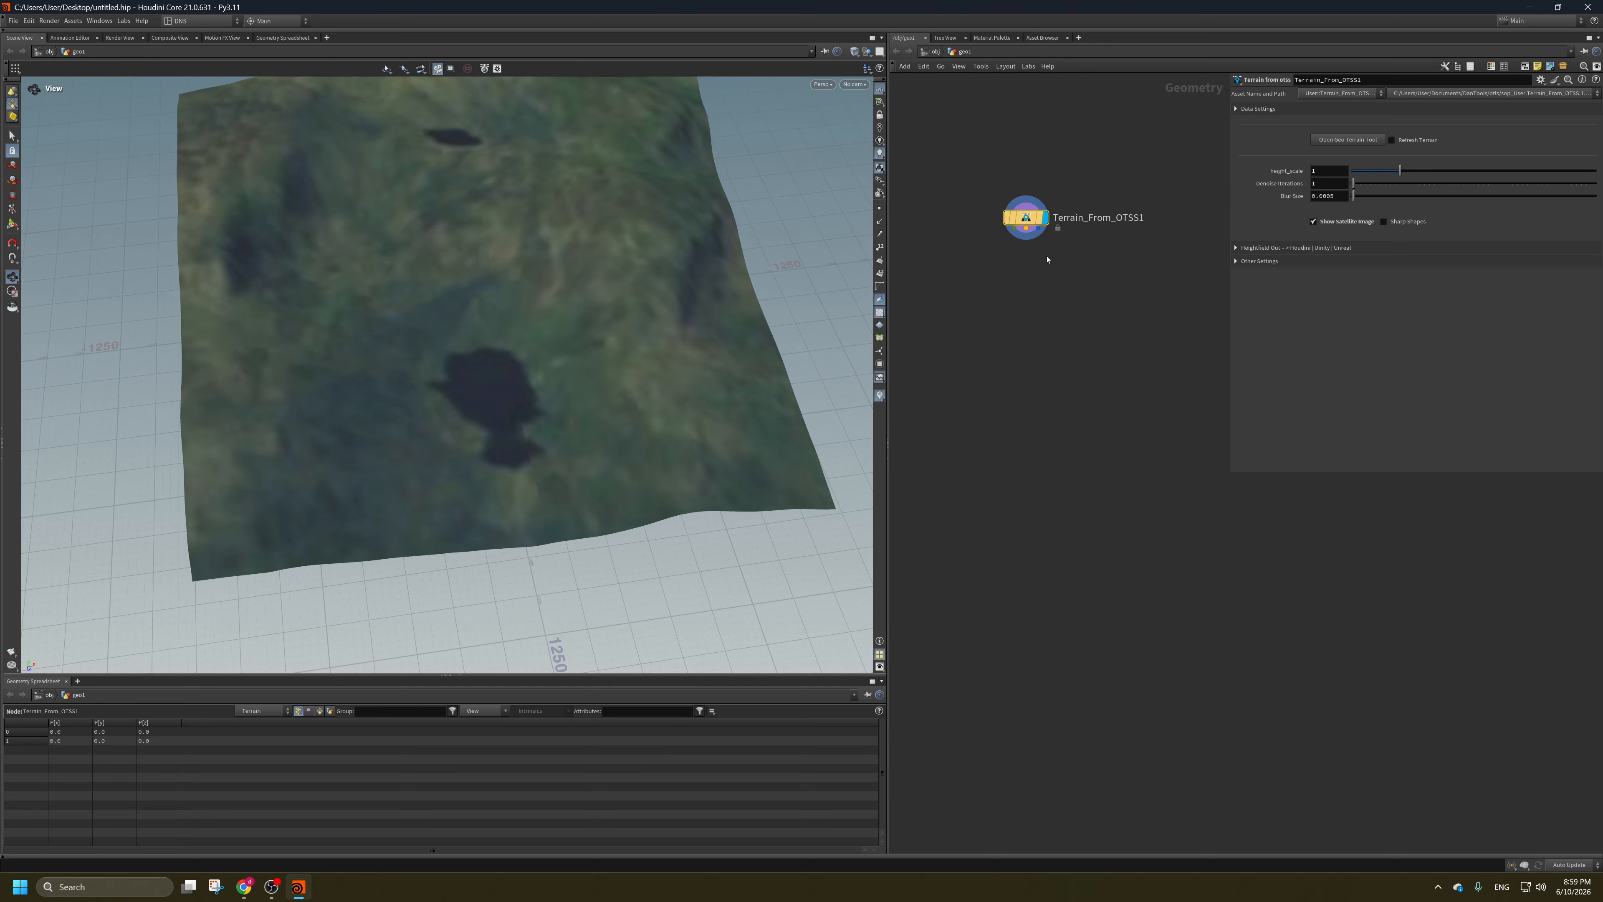
# Add a null node below the terrain node, connect it to the terrain's second output, and display it in the viewport.
pyautogui.press('Tab')
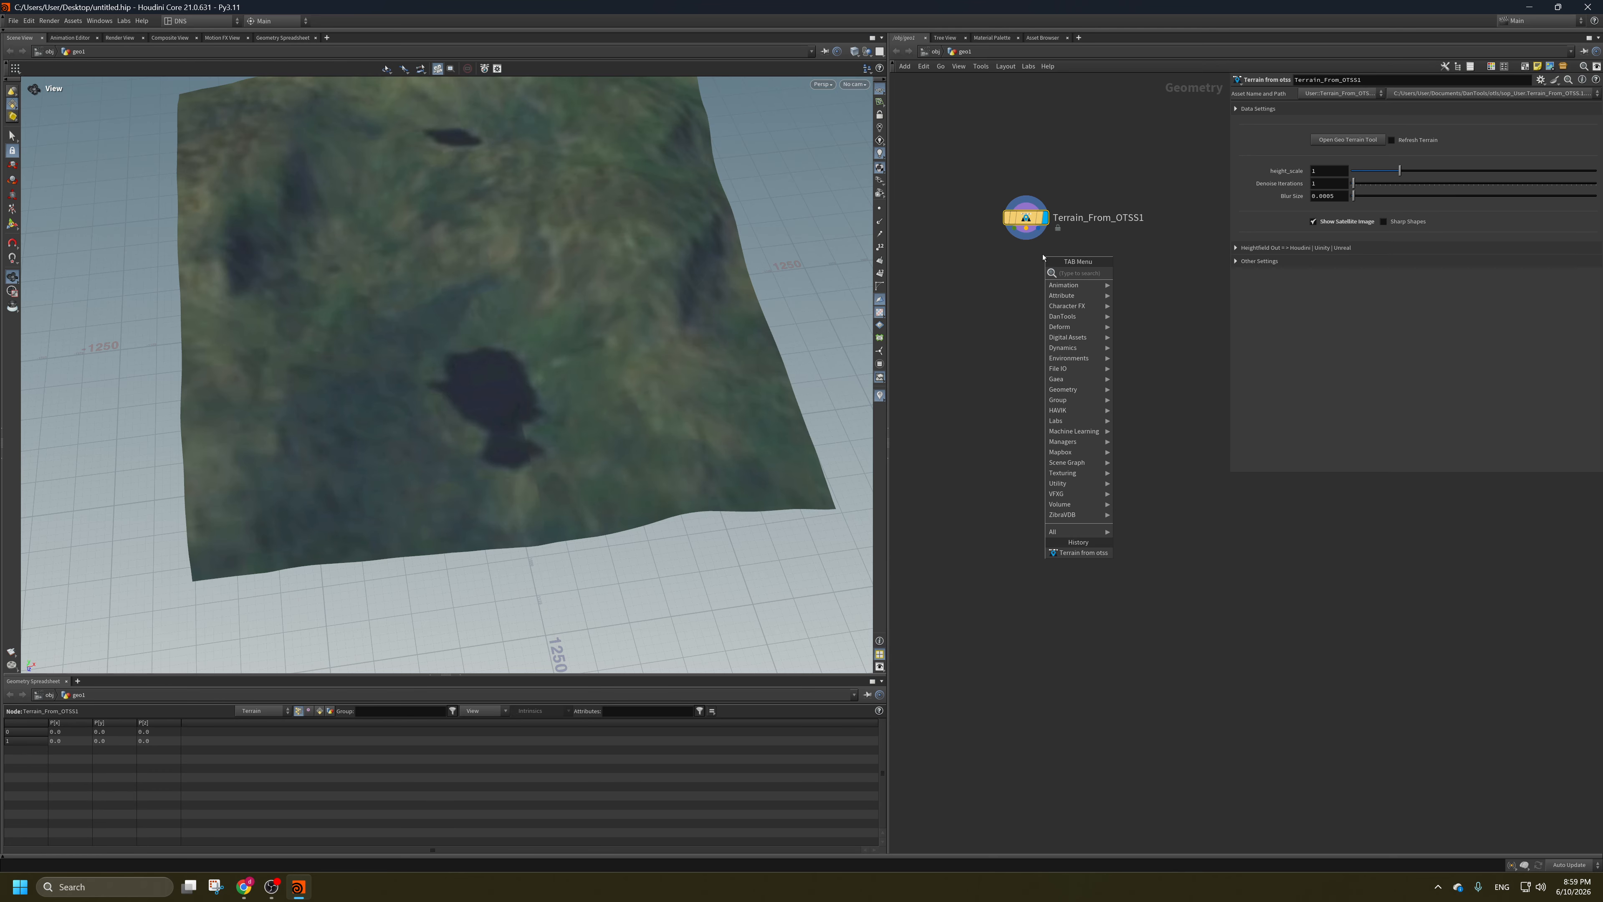
pyautogui.write('null')
pyautogui.press('Return')
pyautogui.click(1098, 309)
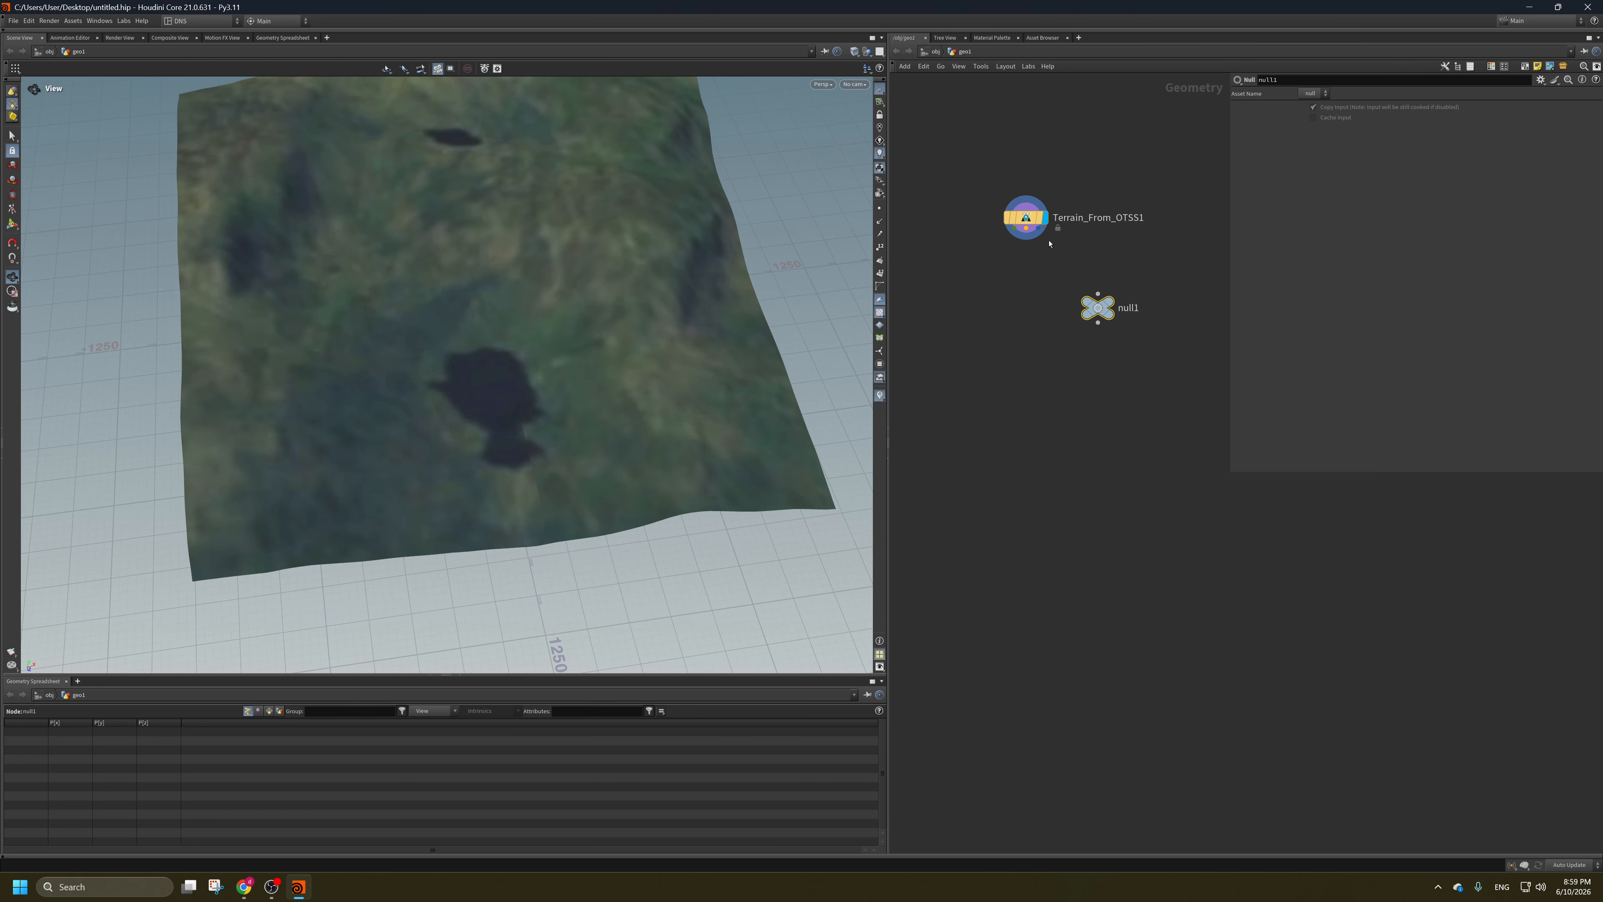
pyautogui.moveTo(1026, 240); pyautogui.dragTo(1098, 295)
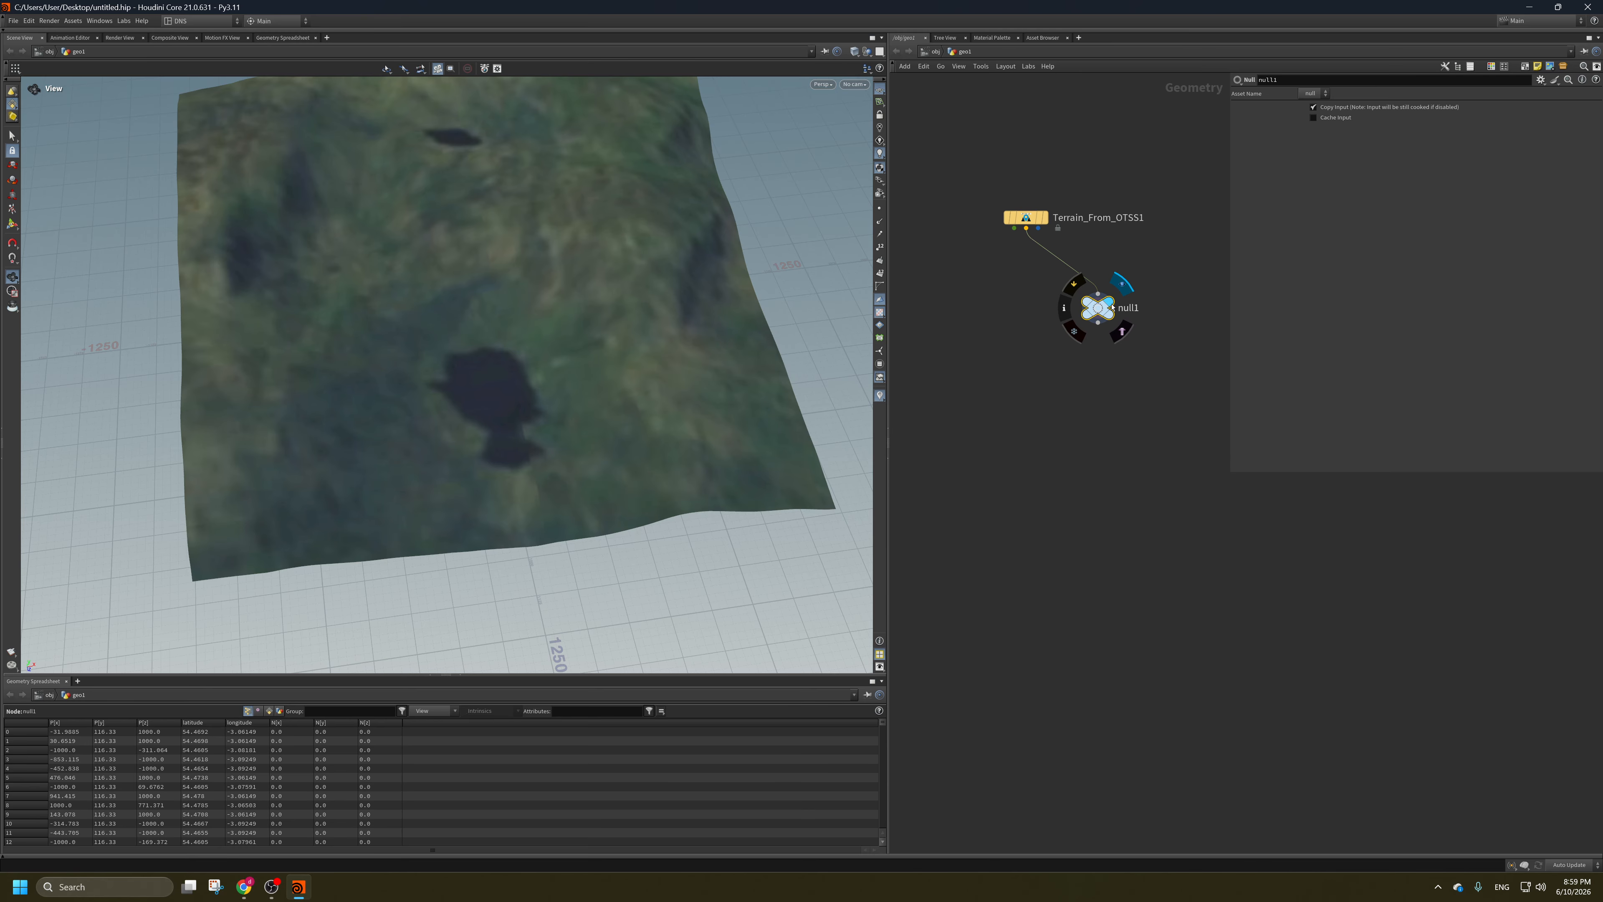
pyautogui.click(1122, 285)
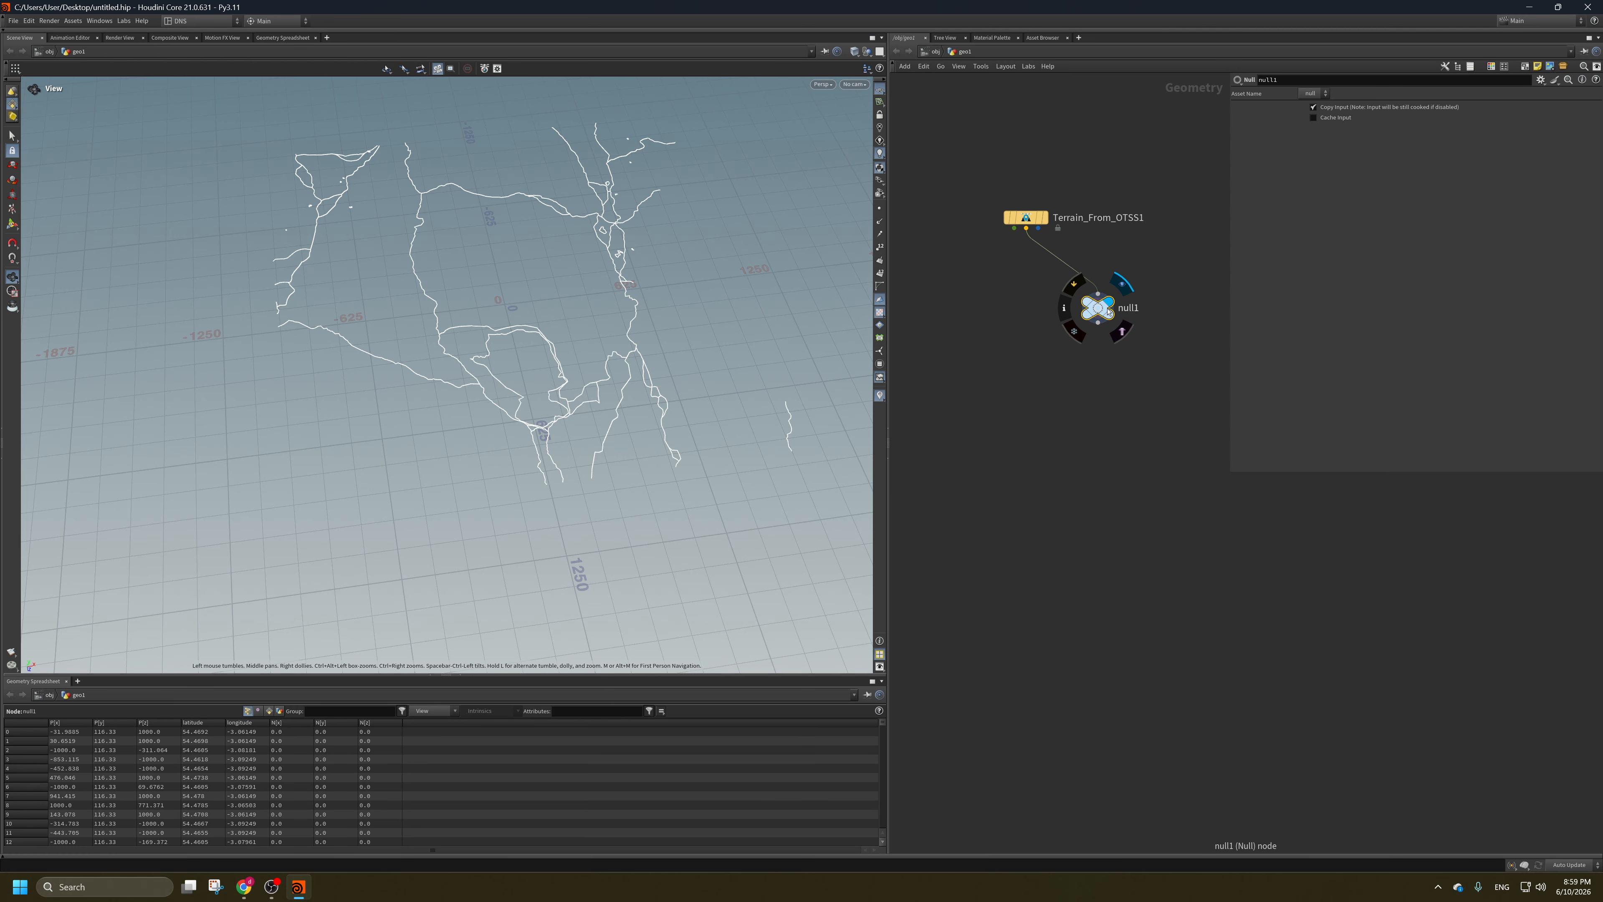
# Reconnect the repositioned null to the terrain node's third output, and show its detail attributes with a wider value column.
pyautogui.moveTo(1098, 308); pyautogui.dragTo(1056, 321)
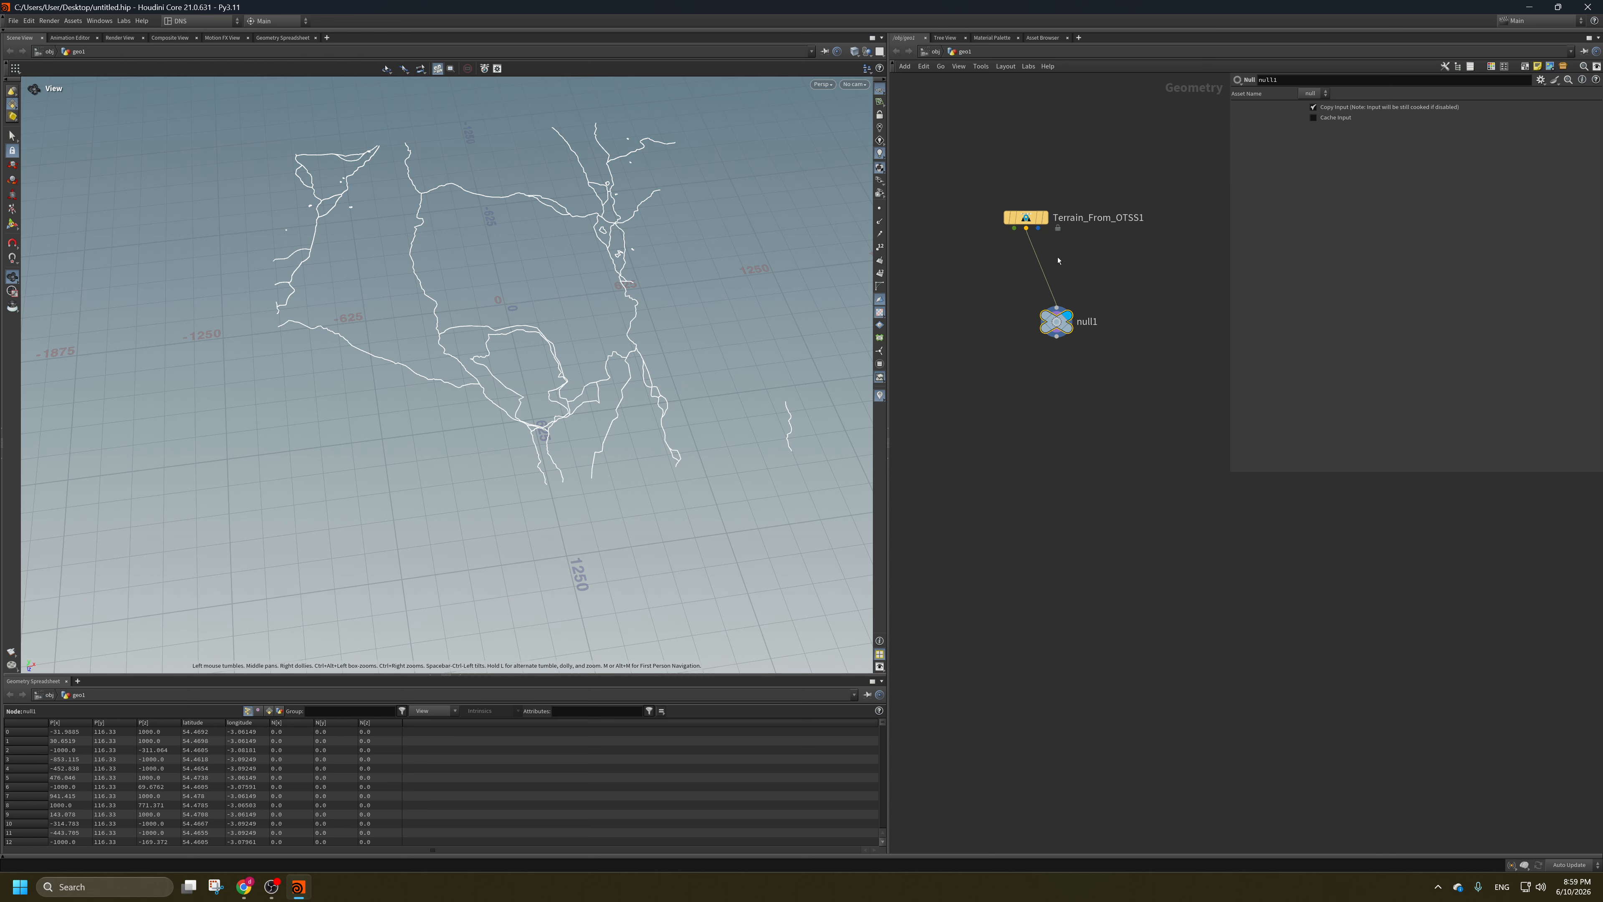
pyautogui.moveTo(1040, 232); pyautogui.dragTo(1057, 328)
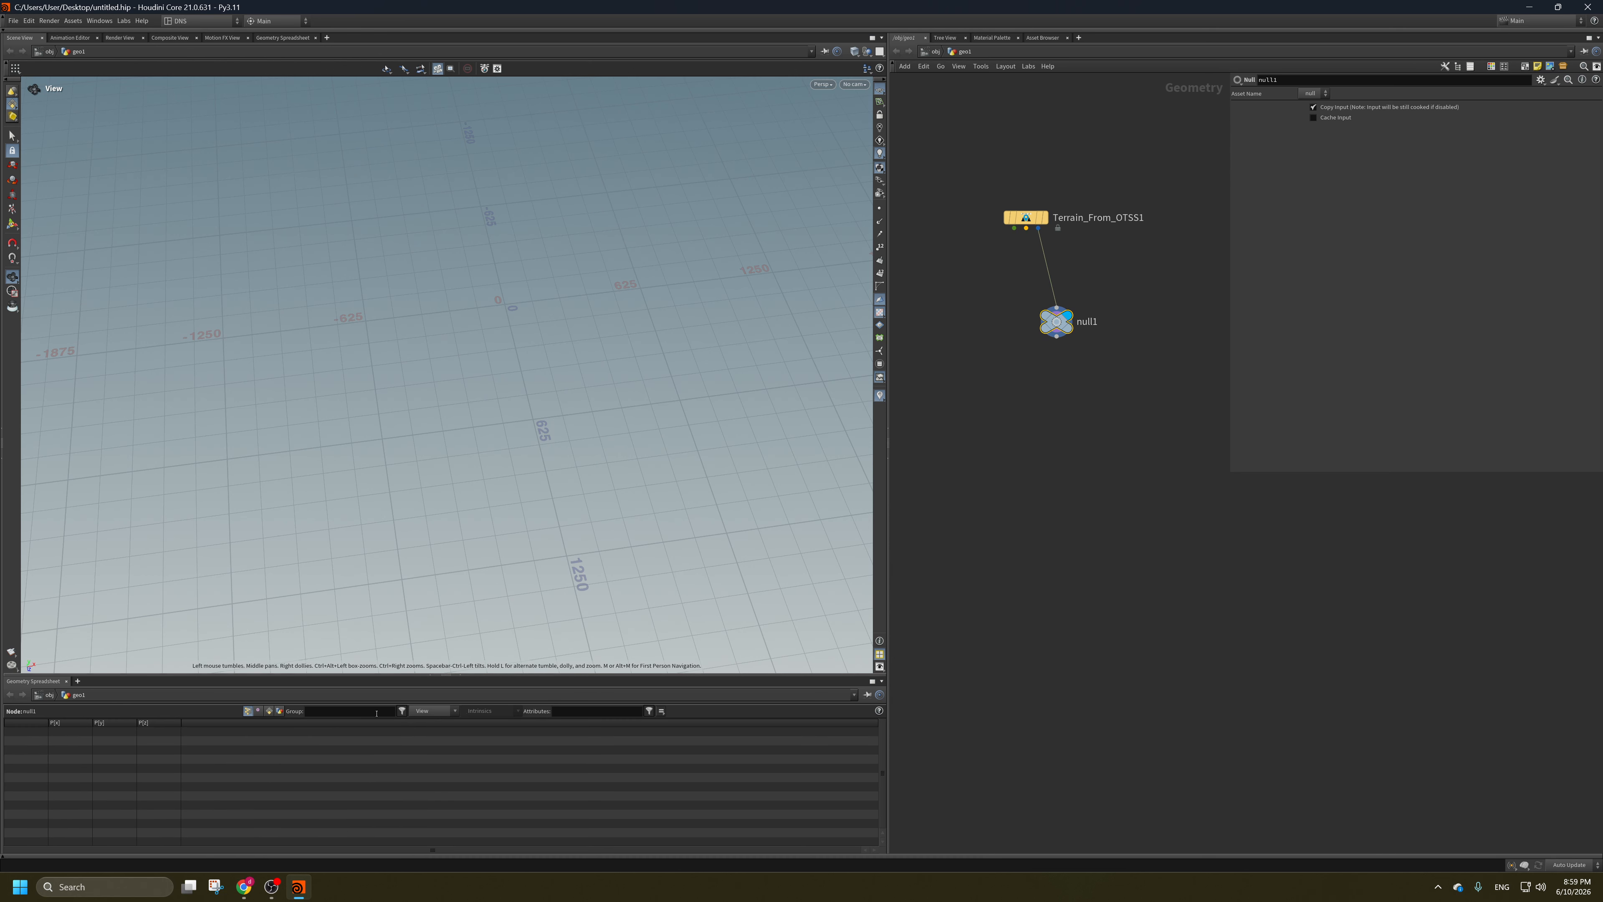
pyautogui.click(280, 711)
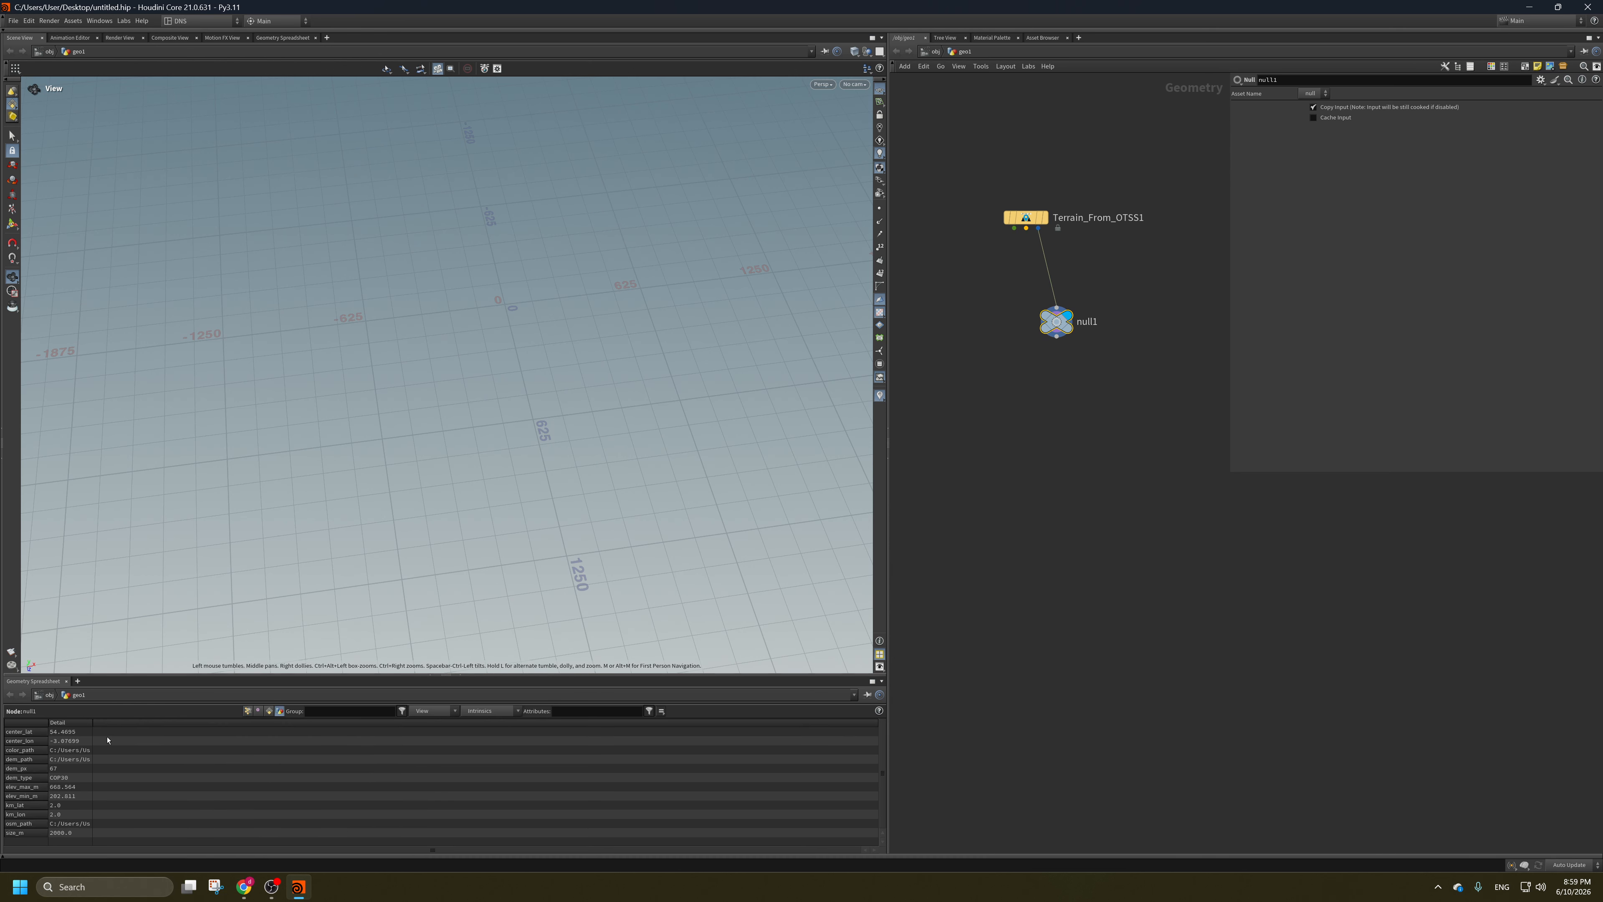
pyautogui.moveTo(92, 722); pyautogui.dragTo(152, 722)
# Move the Terrain_From_OTSS1 node away from the null and display it in the viewport again.
pyautogui.press('Tab')
pyautogui.press('Tab')
pyautogui.moveTo(1026, 218); pyautogui.dragTo(992, 226)
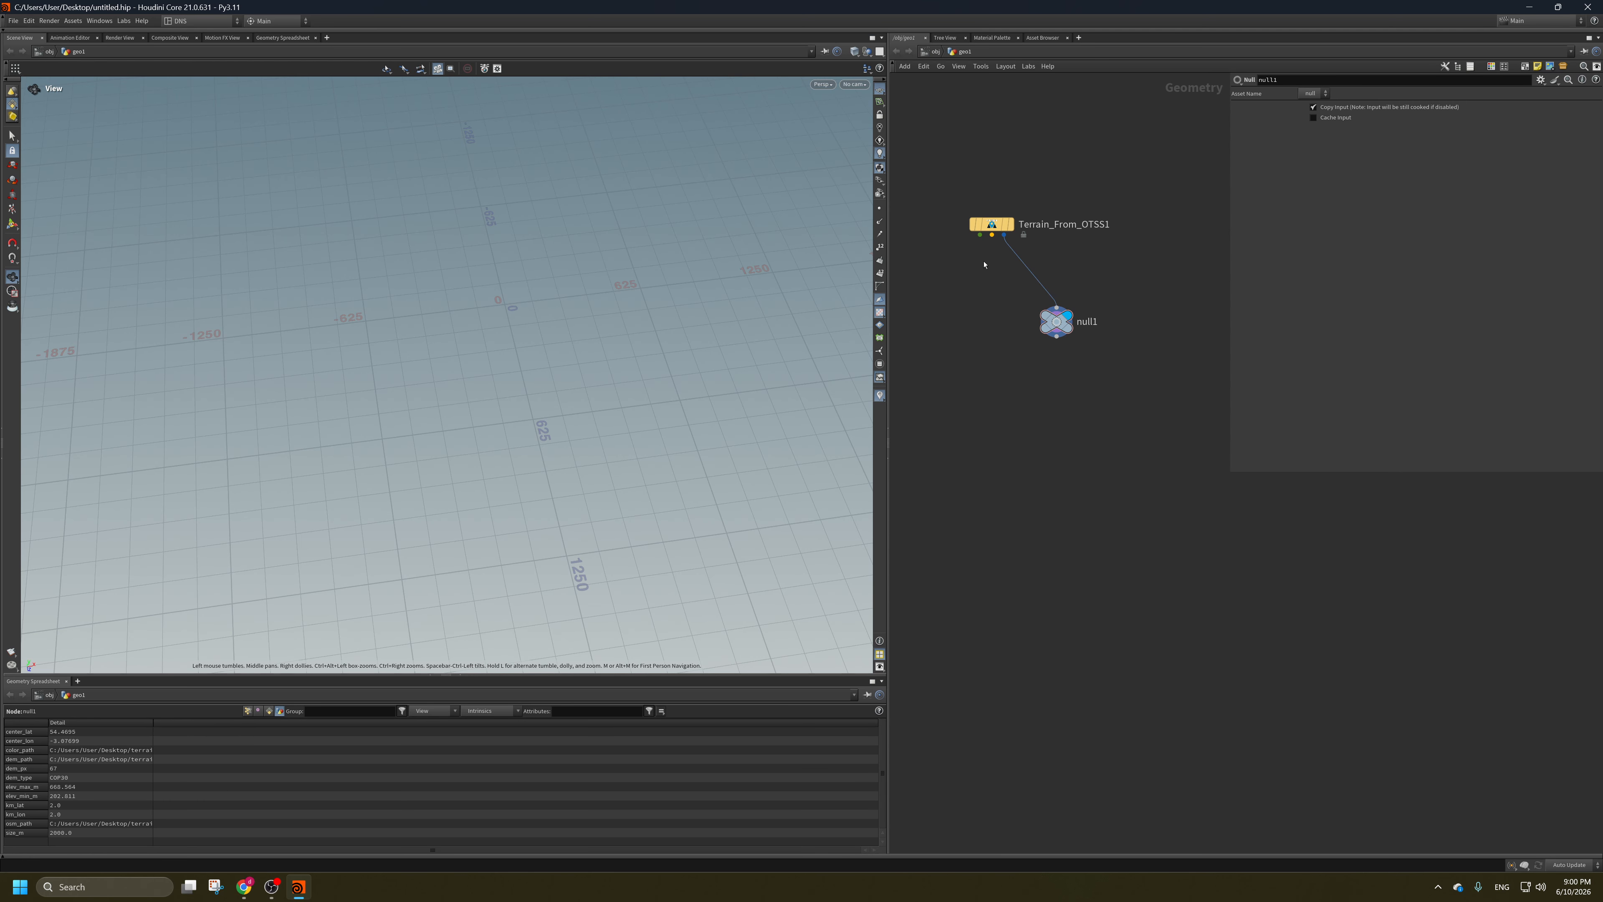
pyautogui.click(1009, 224)
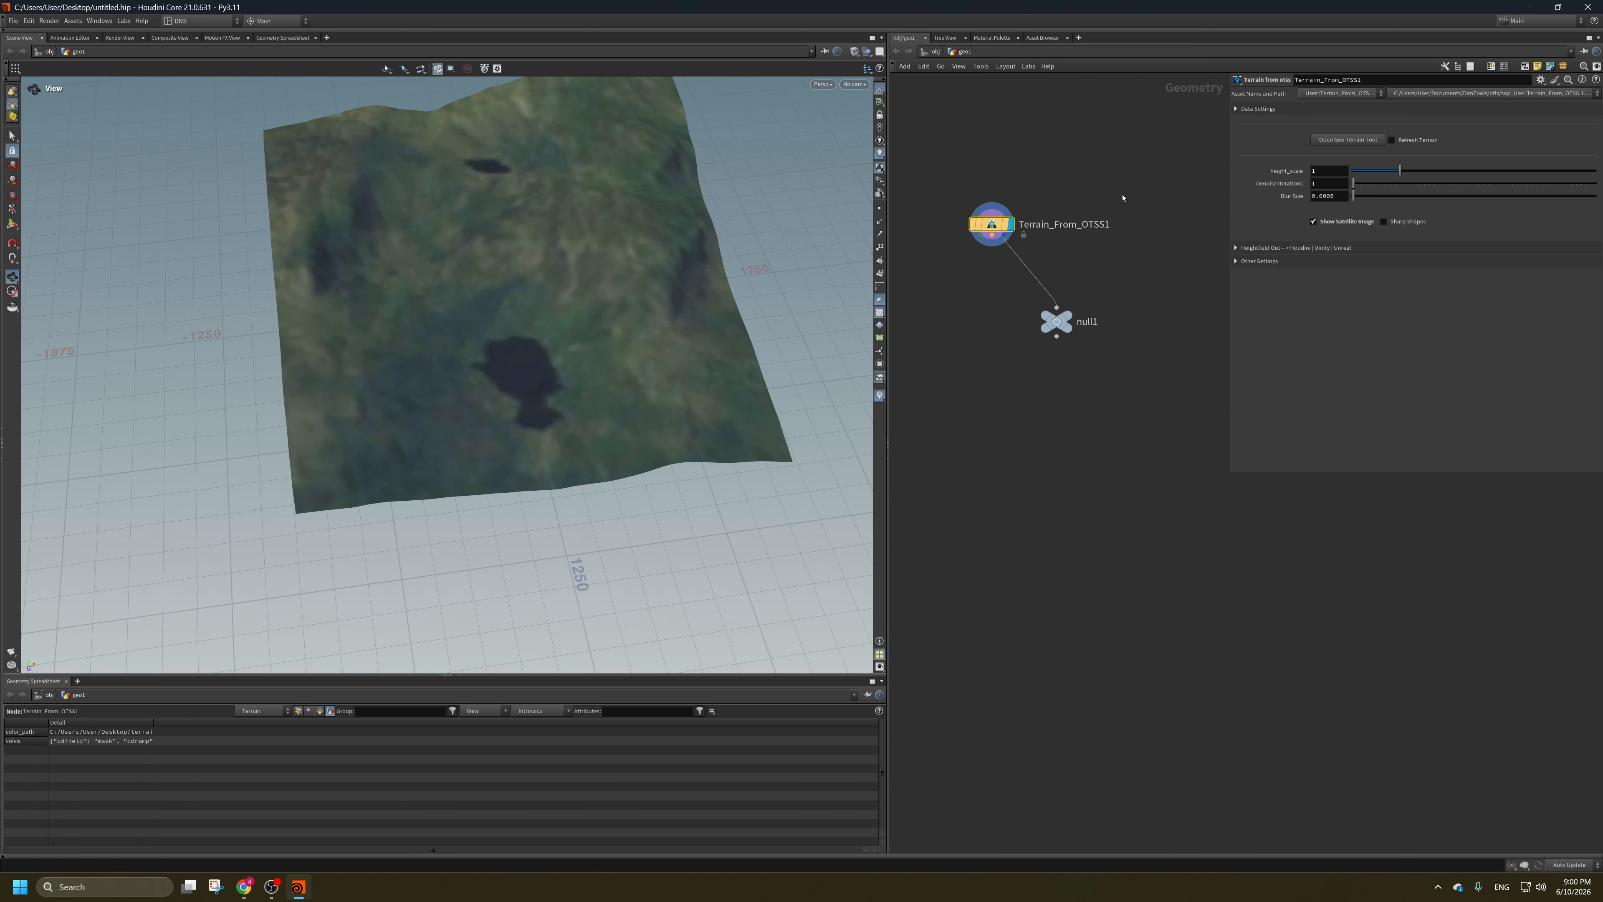
# Open the Geo Terrain tool and load the saved terrain_meta JSON from Desktop/terrain_cache/untitled.
pyautogui.click(1349, 140)
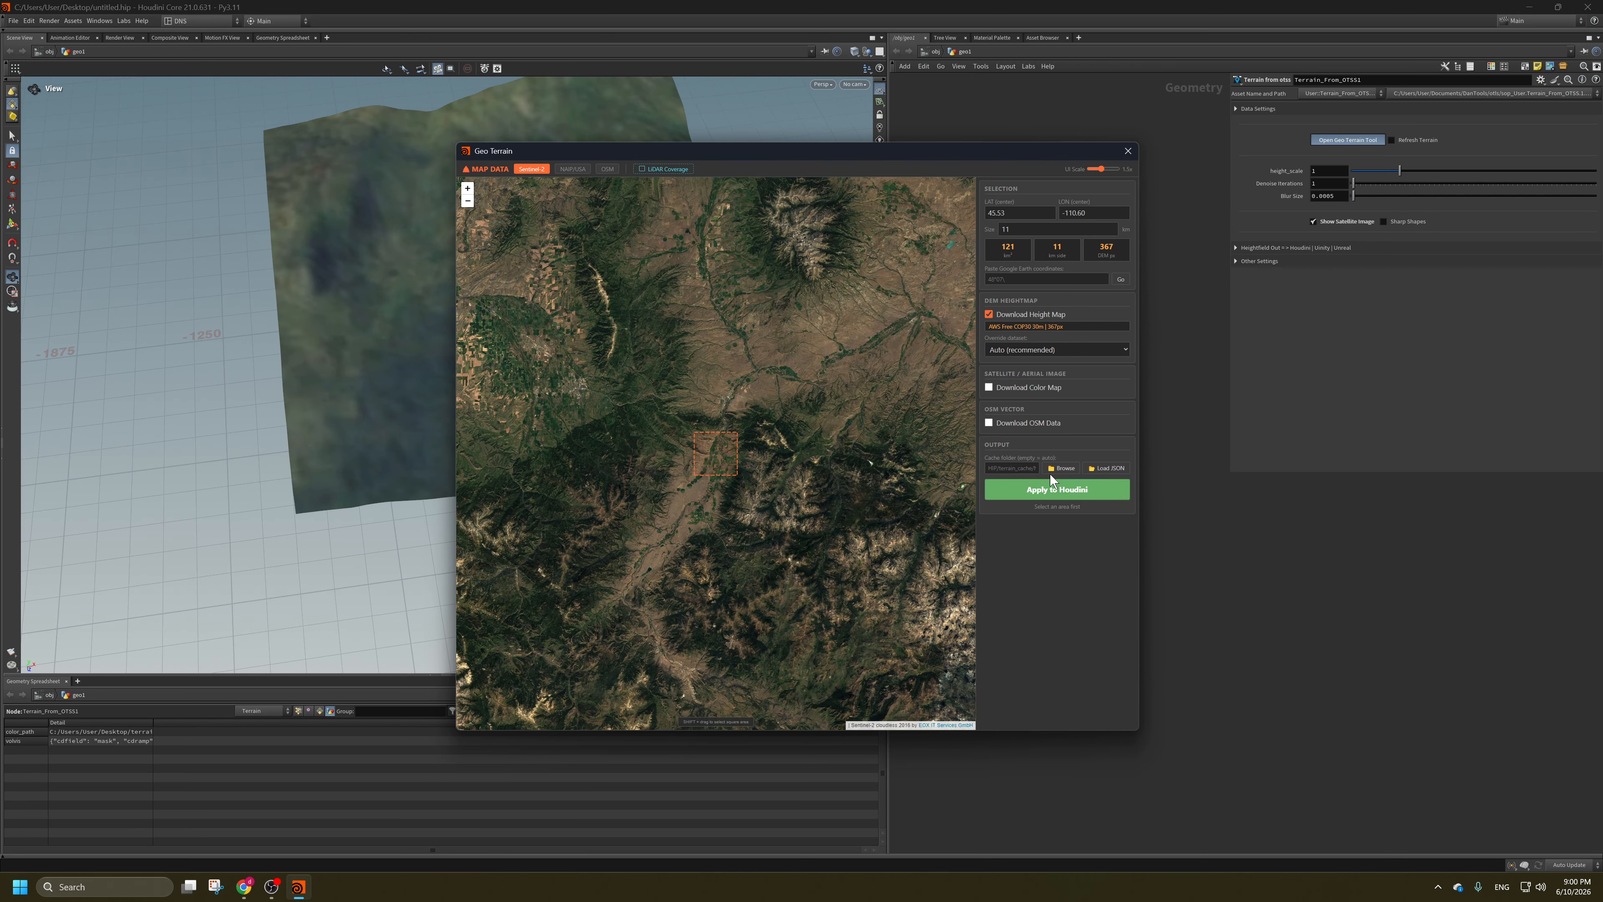
pyautogui.click(1114, 470)
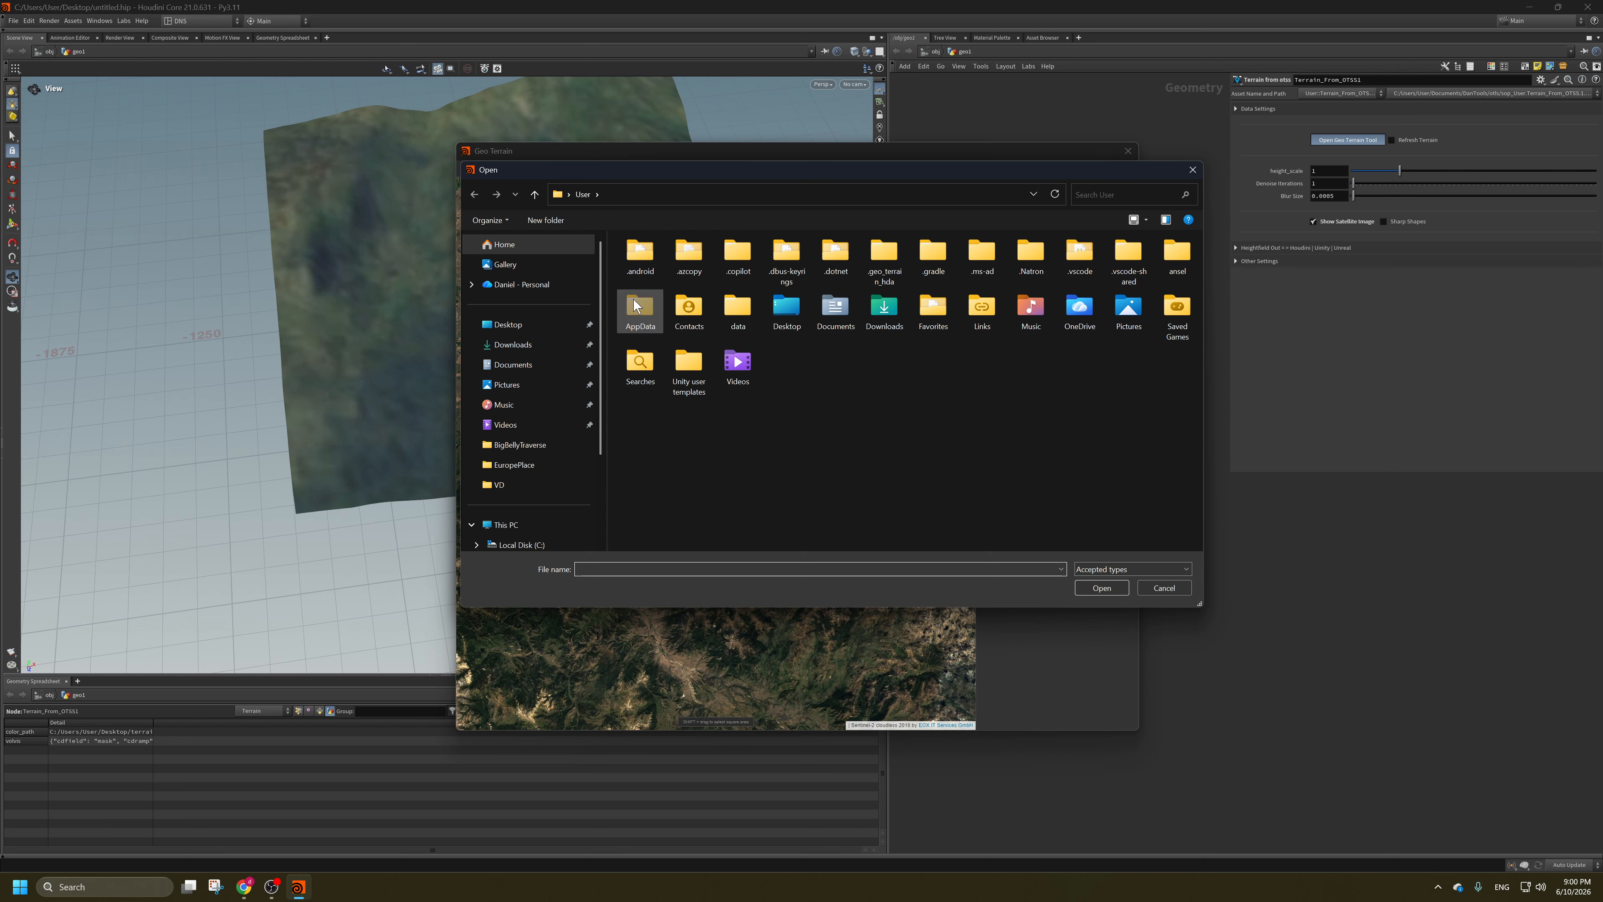
pyautogui.click(511, 322)
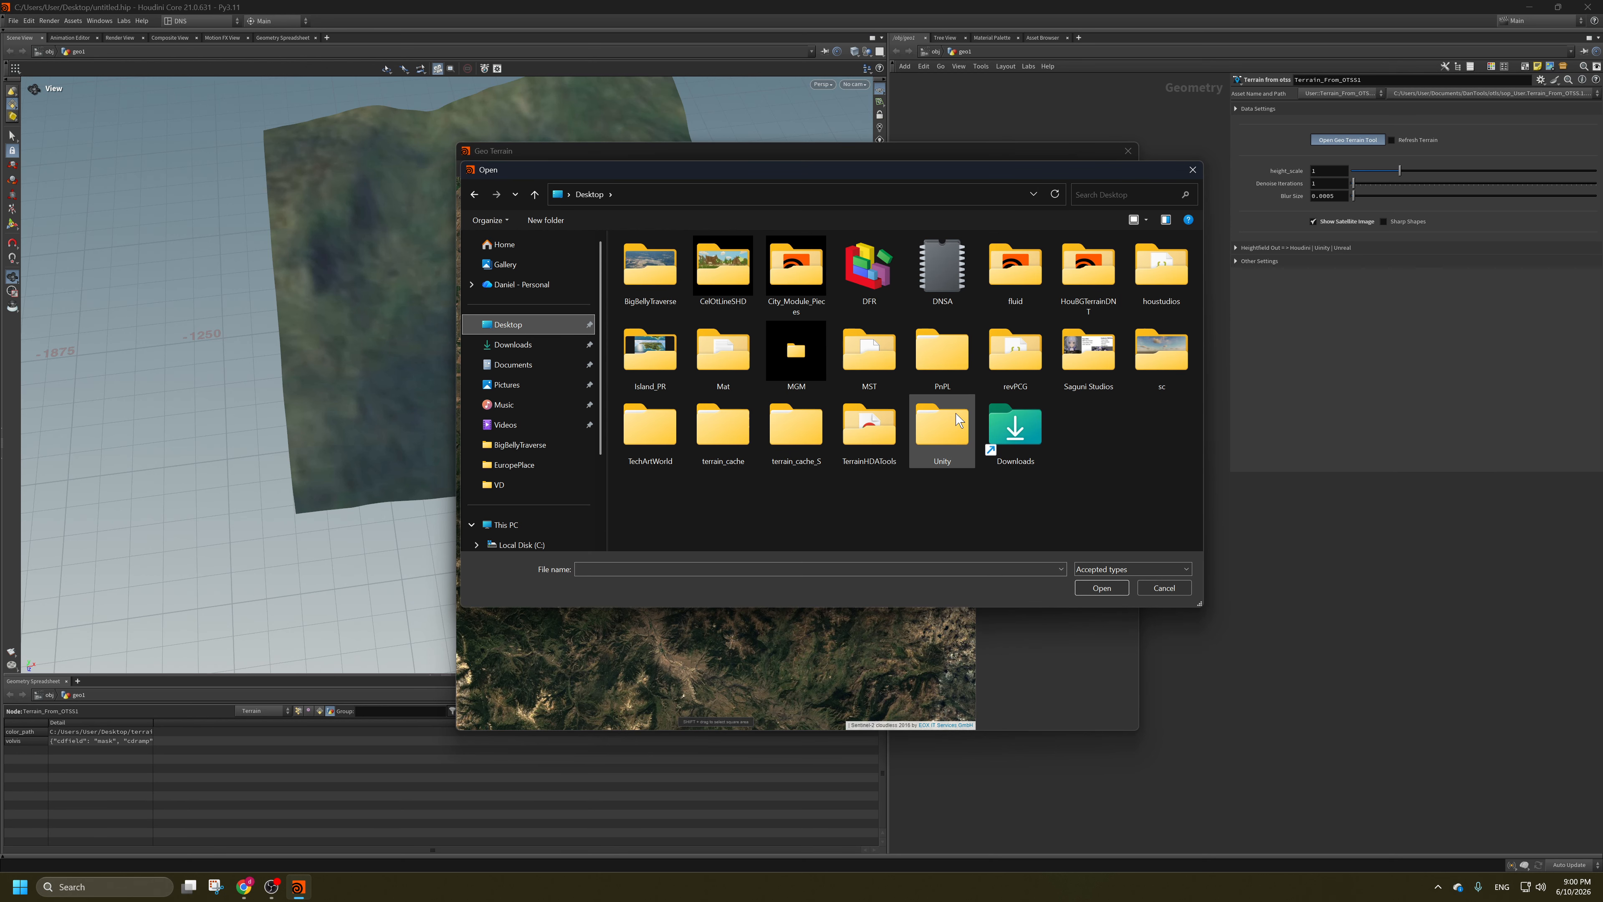
pyautogui.doubleClick(729, 441)
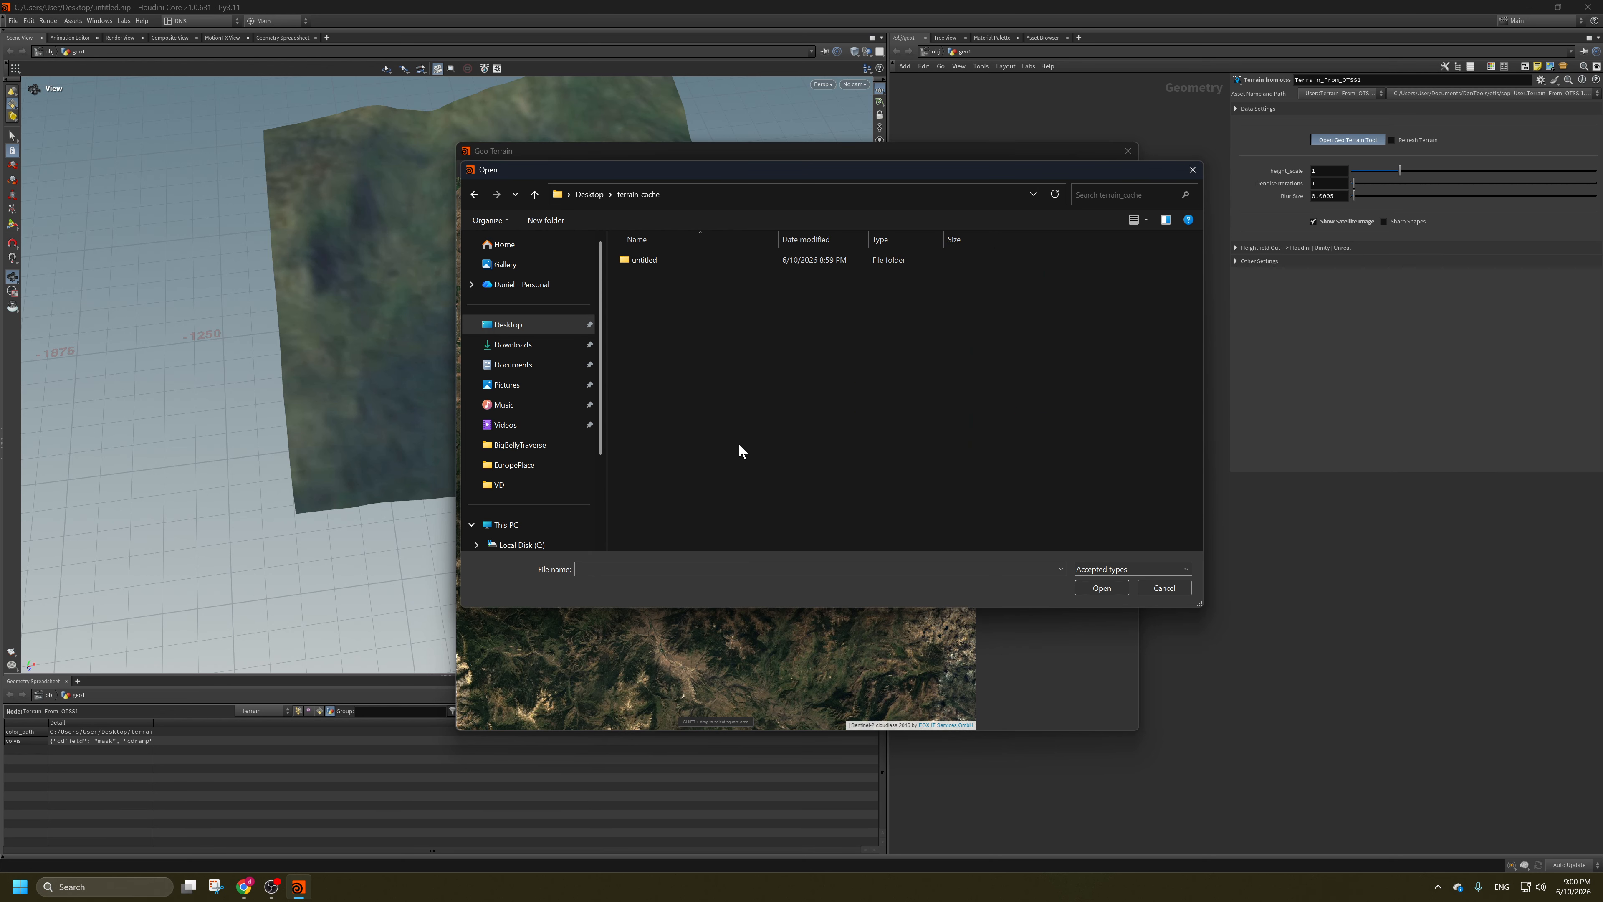
pyautogui.doubleClick(650, 259)
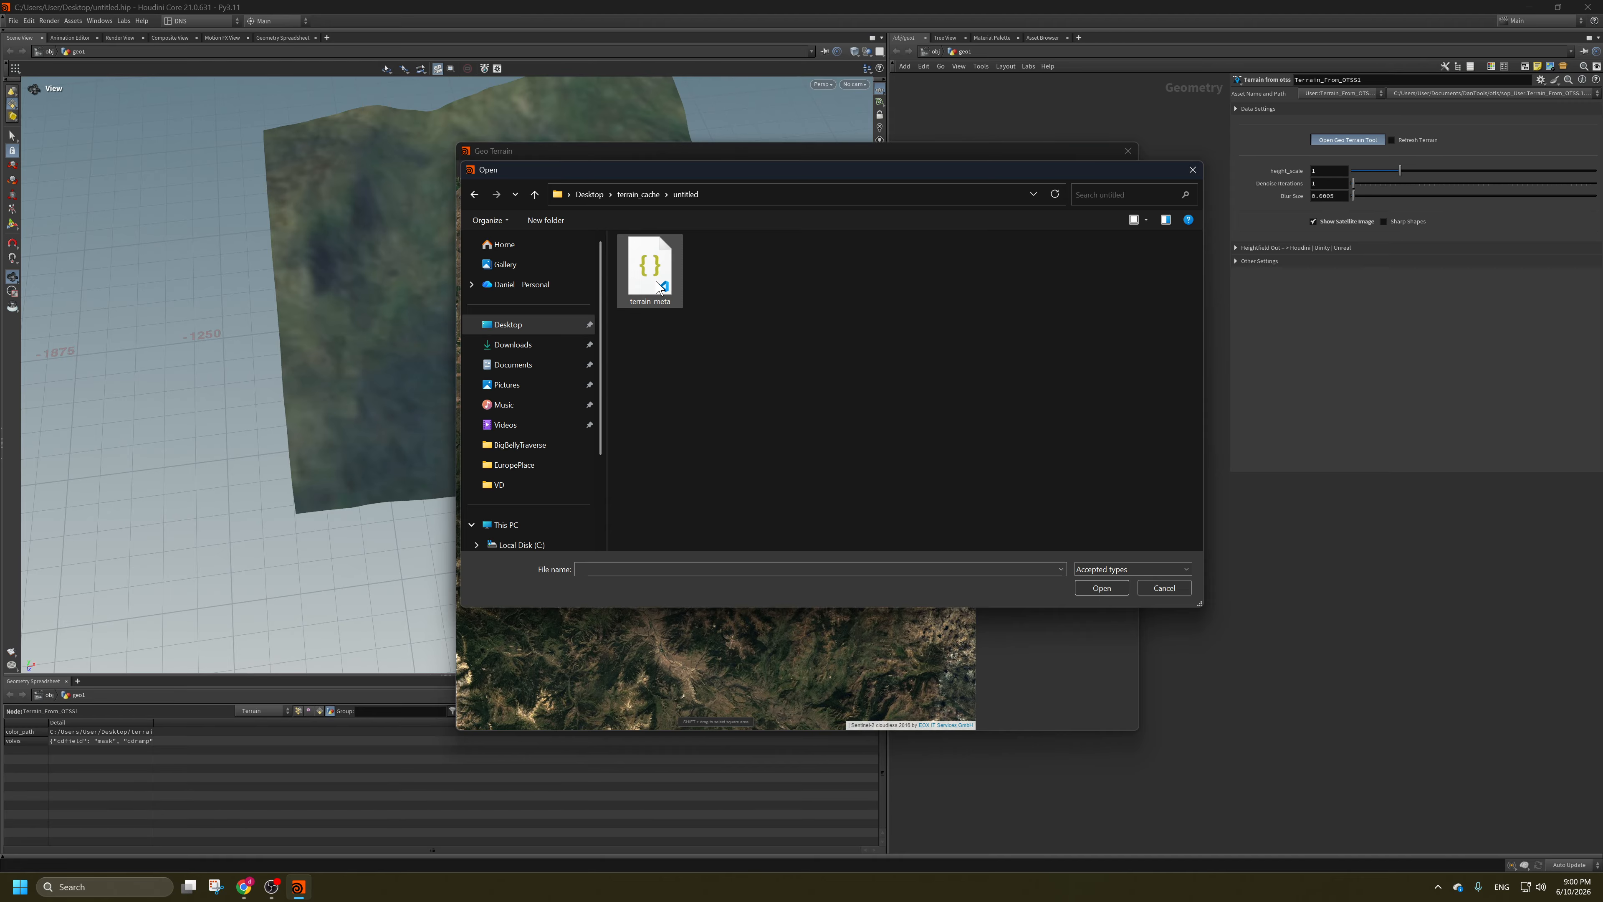
pyautogui.doubleClick(650, 268)
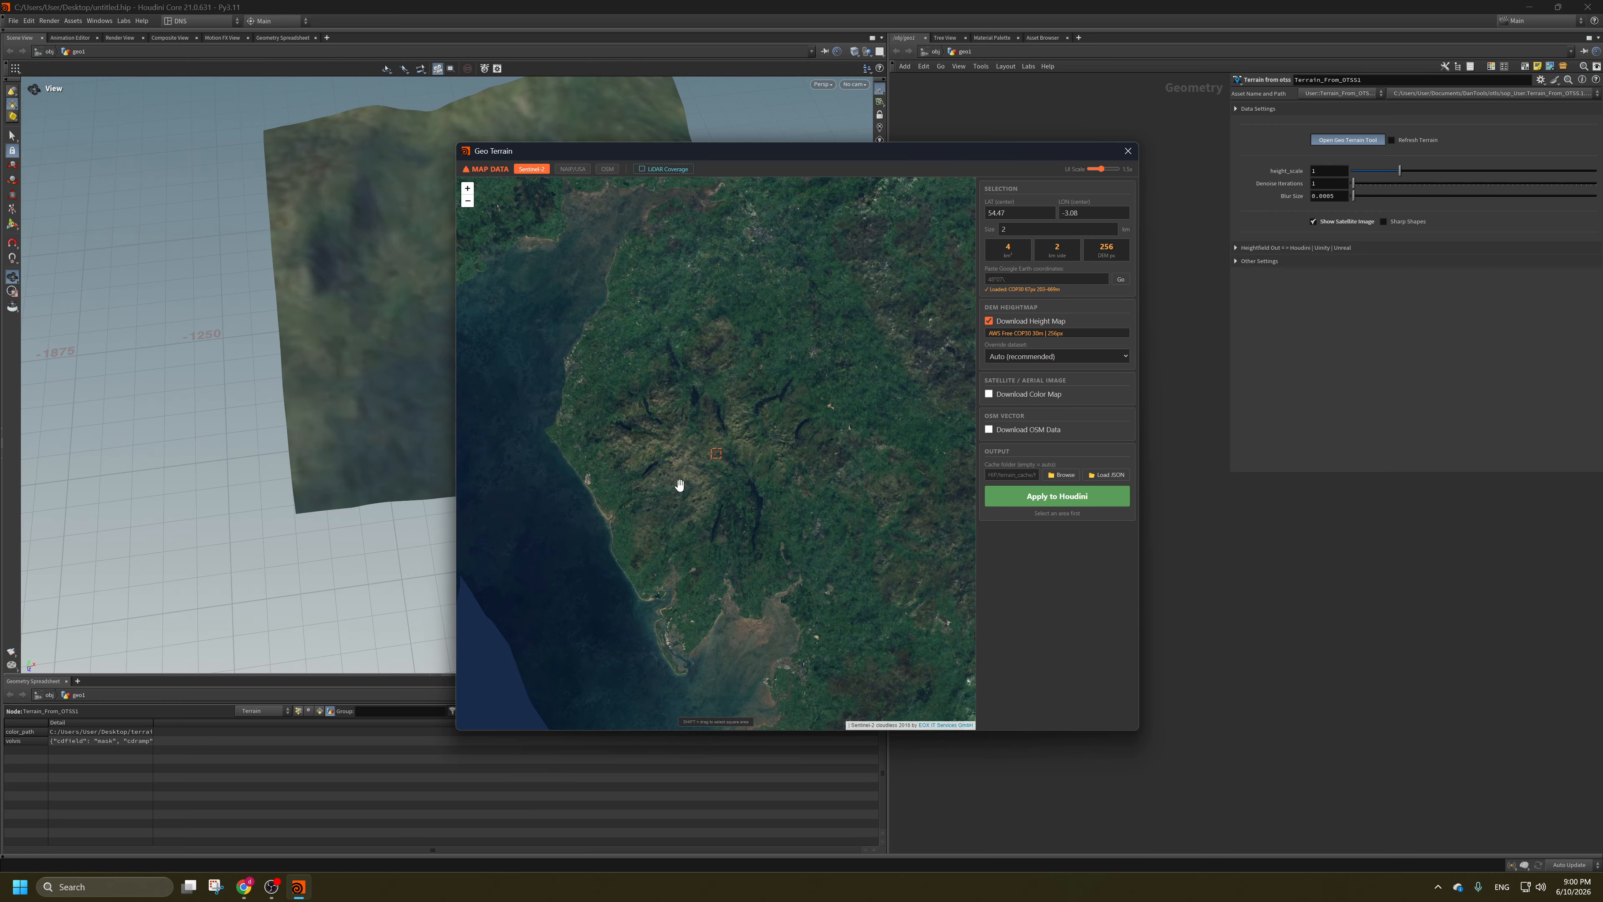
# Select a square area about 15 km wide centred near 54.44, -3.23, close the tool without applying, and refresh the terrain.
pyautogui.keyDown('shift'); pyautogui.moveTo(678, 483); pyautogui.dragTo(704, 516); pyautogui.keyUp('shift')
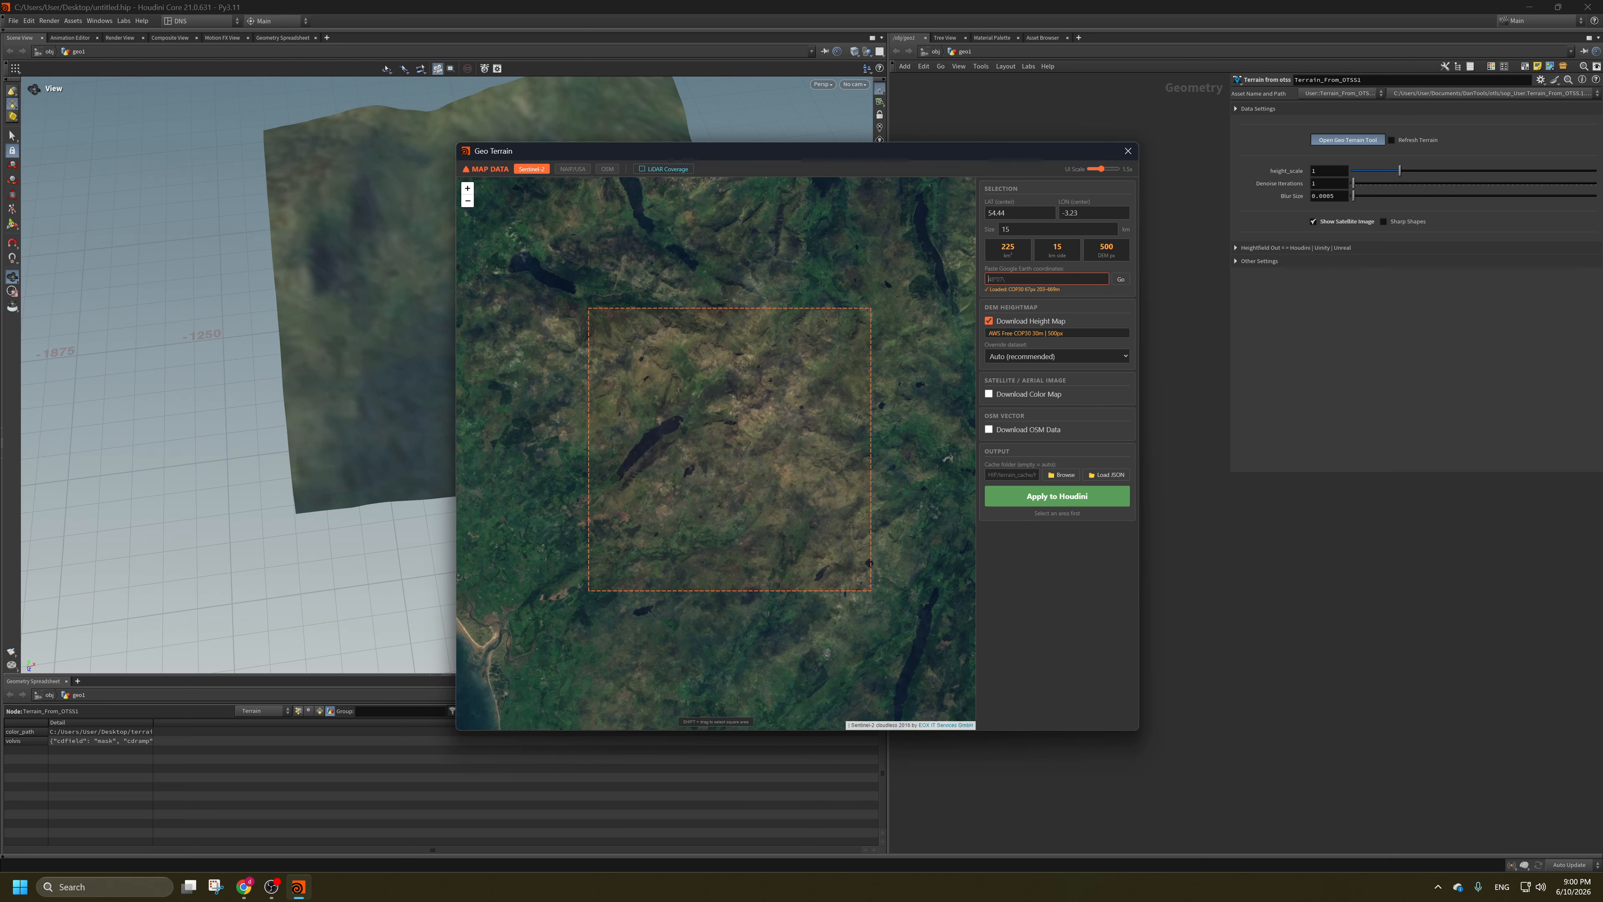
pyautogui.click(1129, 152)
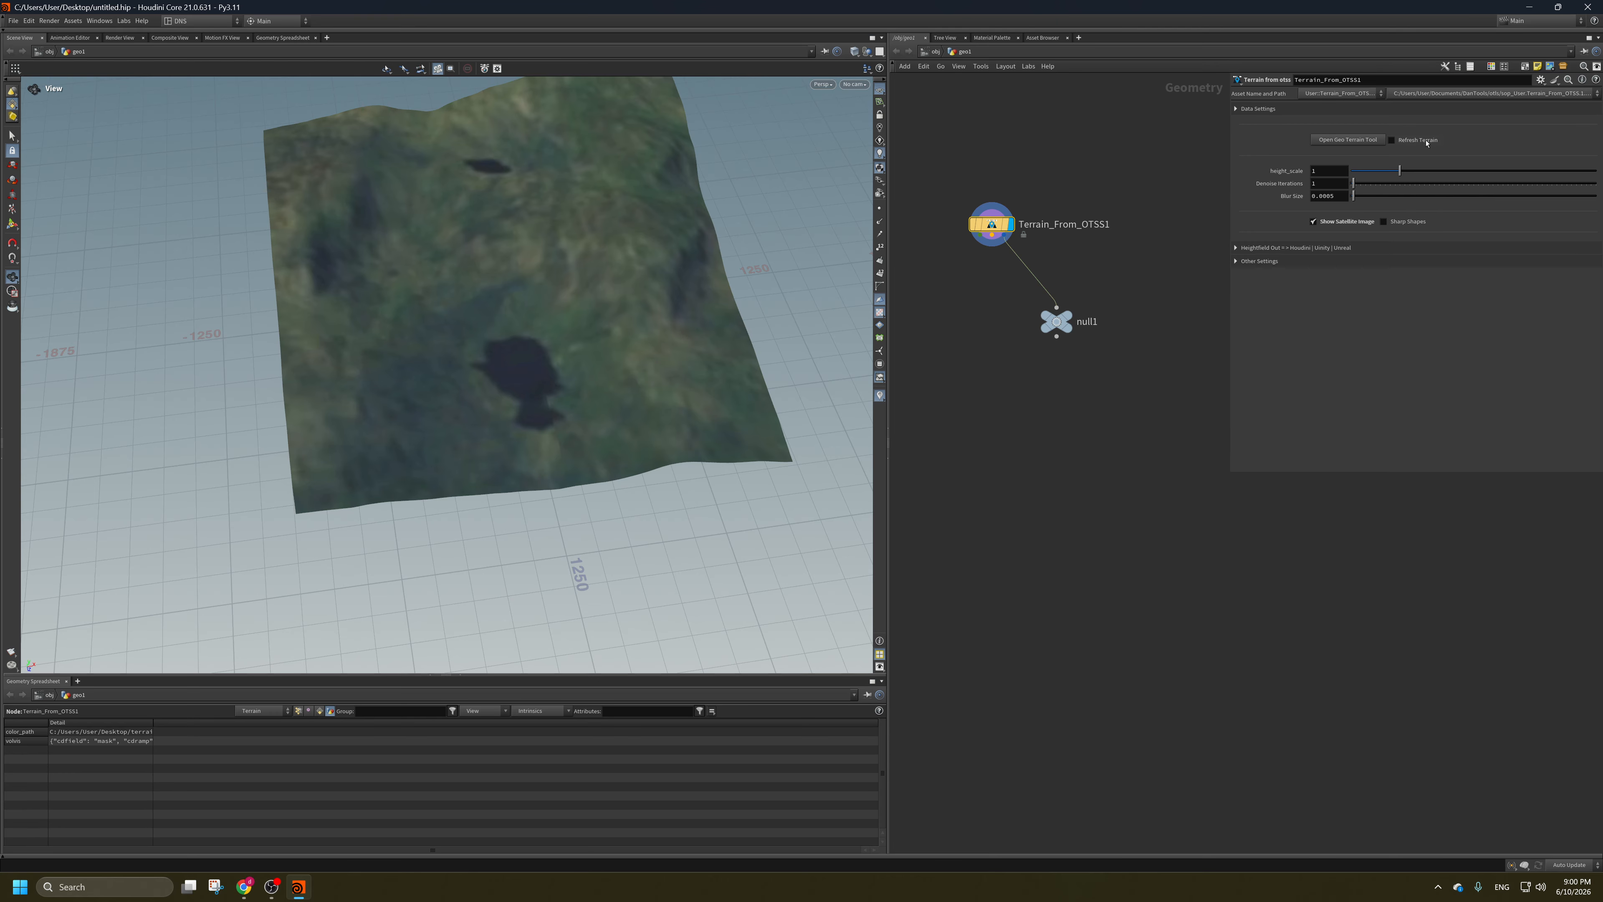
pyautogui.click(1409, 141)
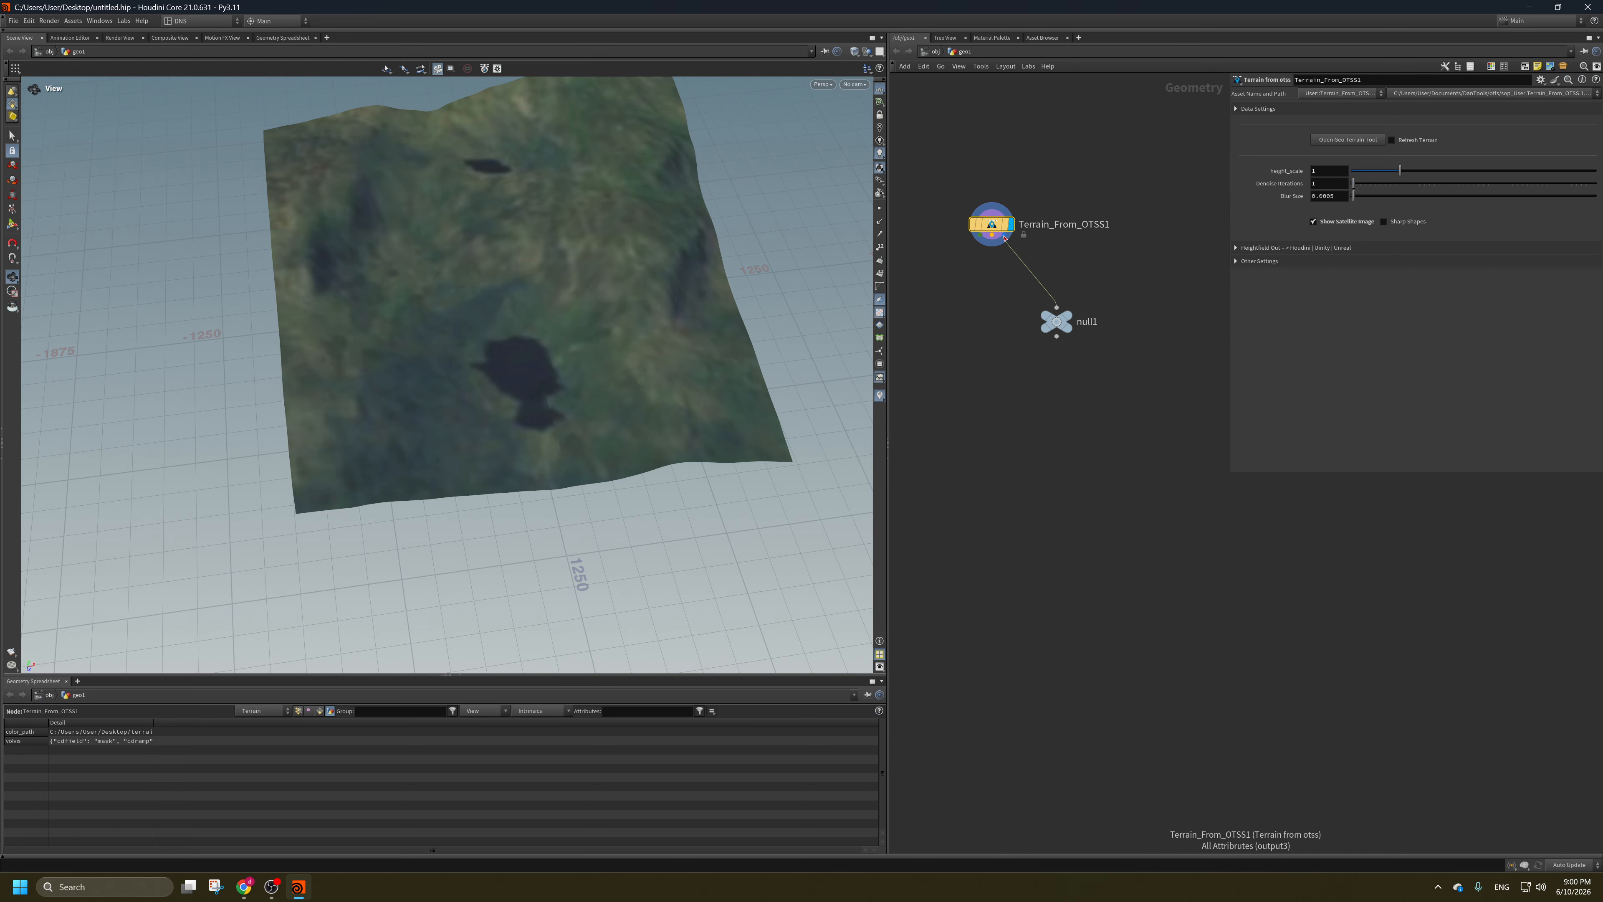
# Reopen the Geo Terrain tool, select an area about 4 km wide near 45.91, -110.33, close without applying, and refresh the terrain.
pyautogui.click(1368, 140)
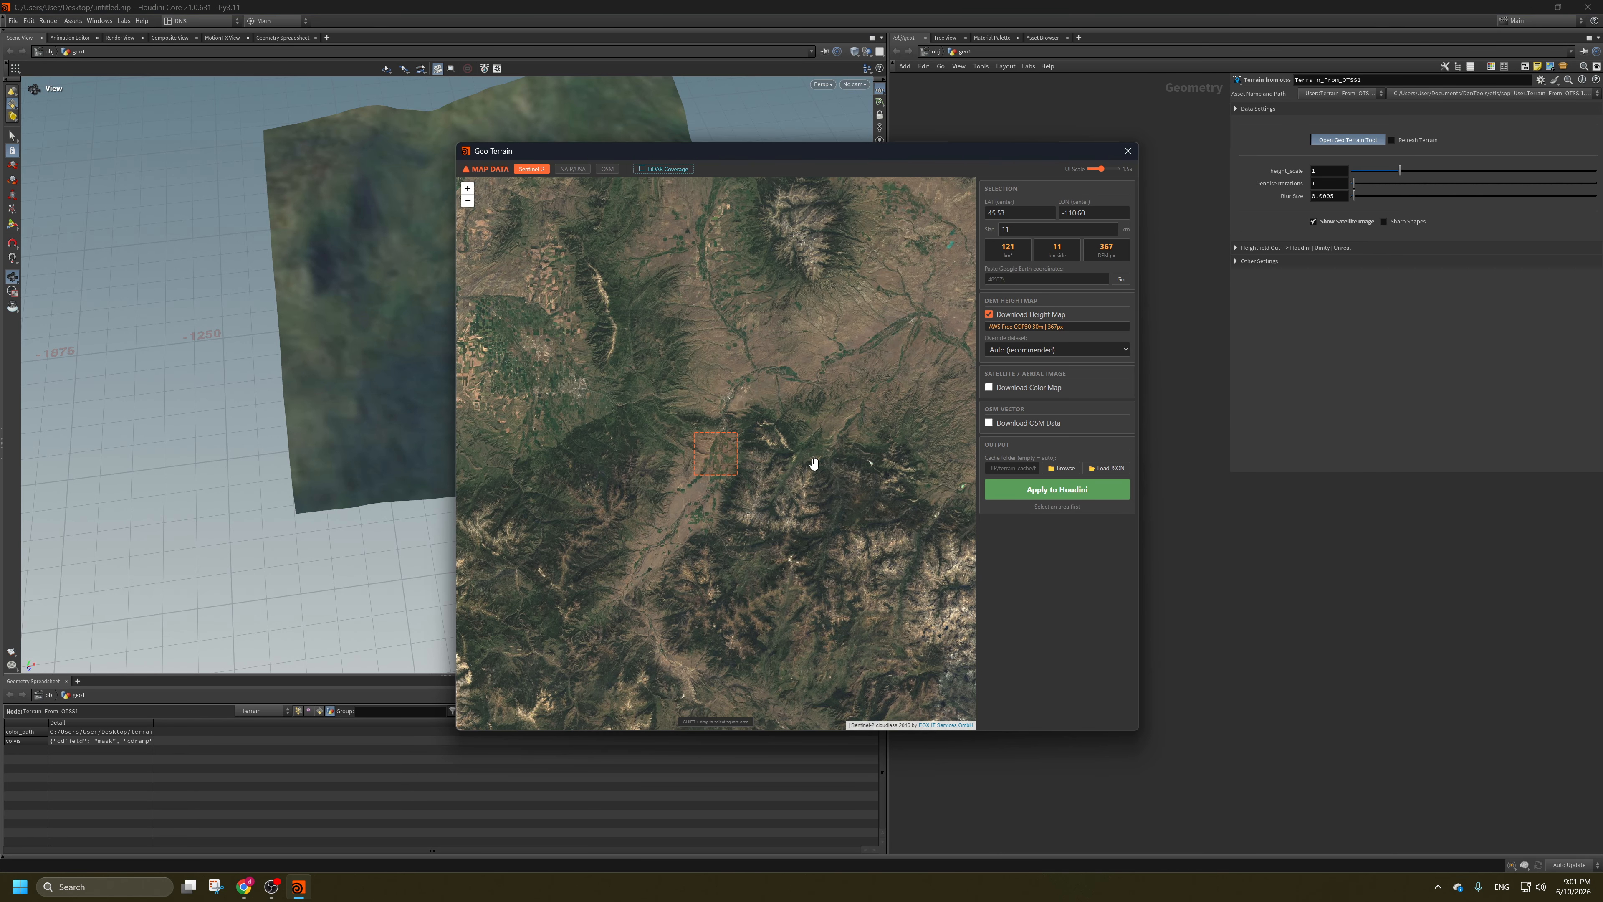
pyautogui.click(793, 302)
pyautogui.scroll(4, 793, 301)
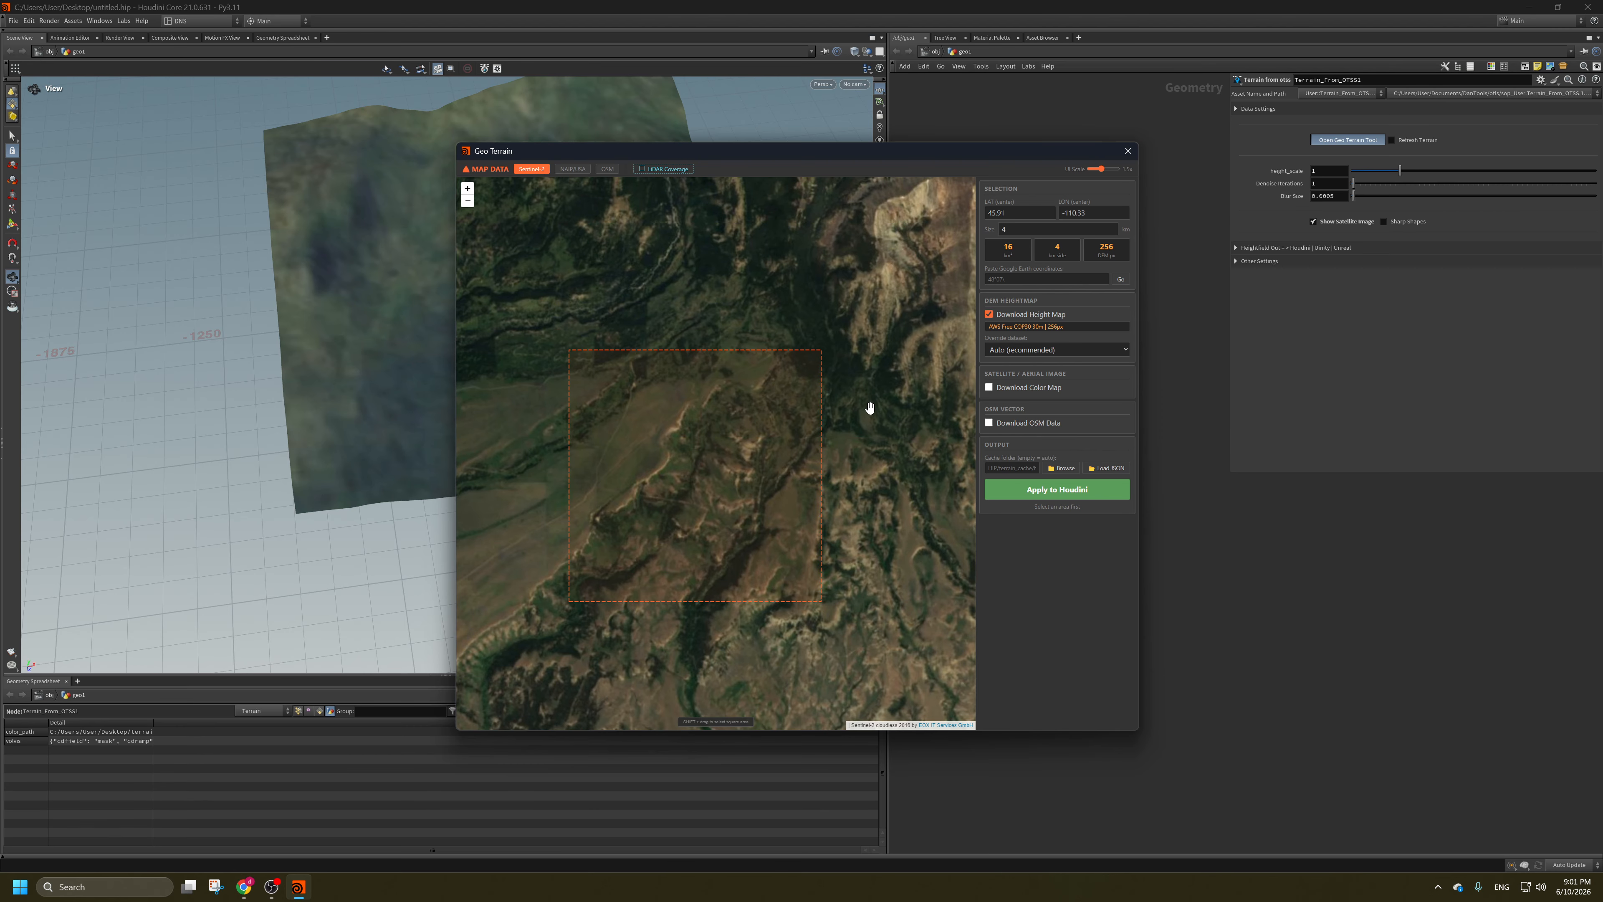
pyautogui.click(1128, 151)
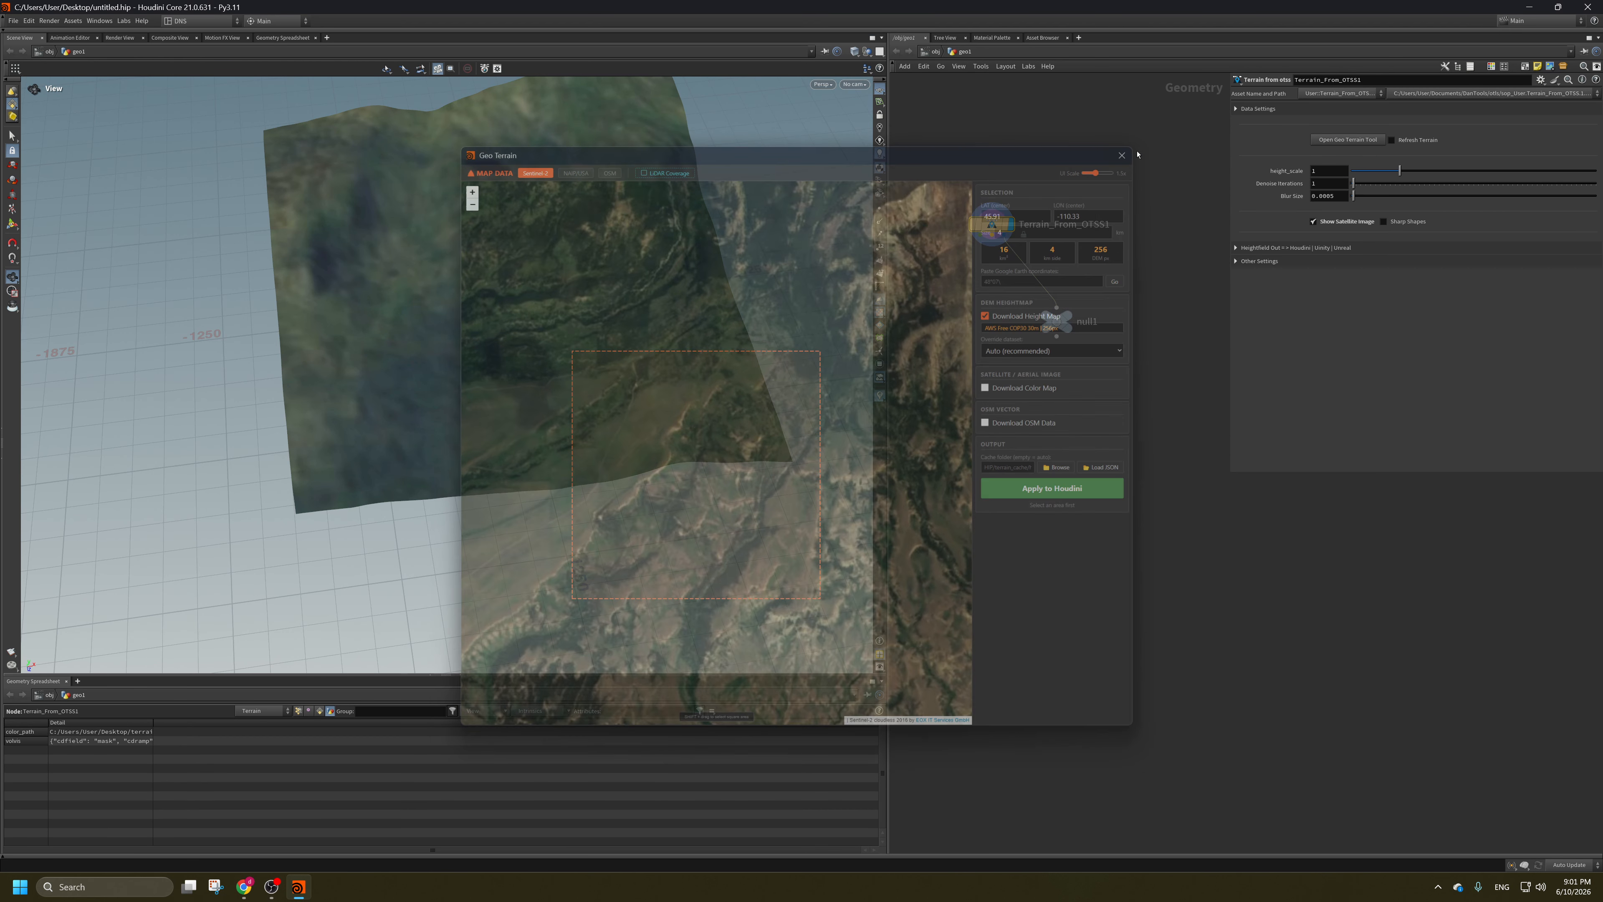
pyautogui.click(1412, 141)
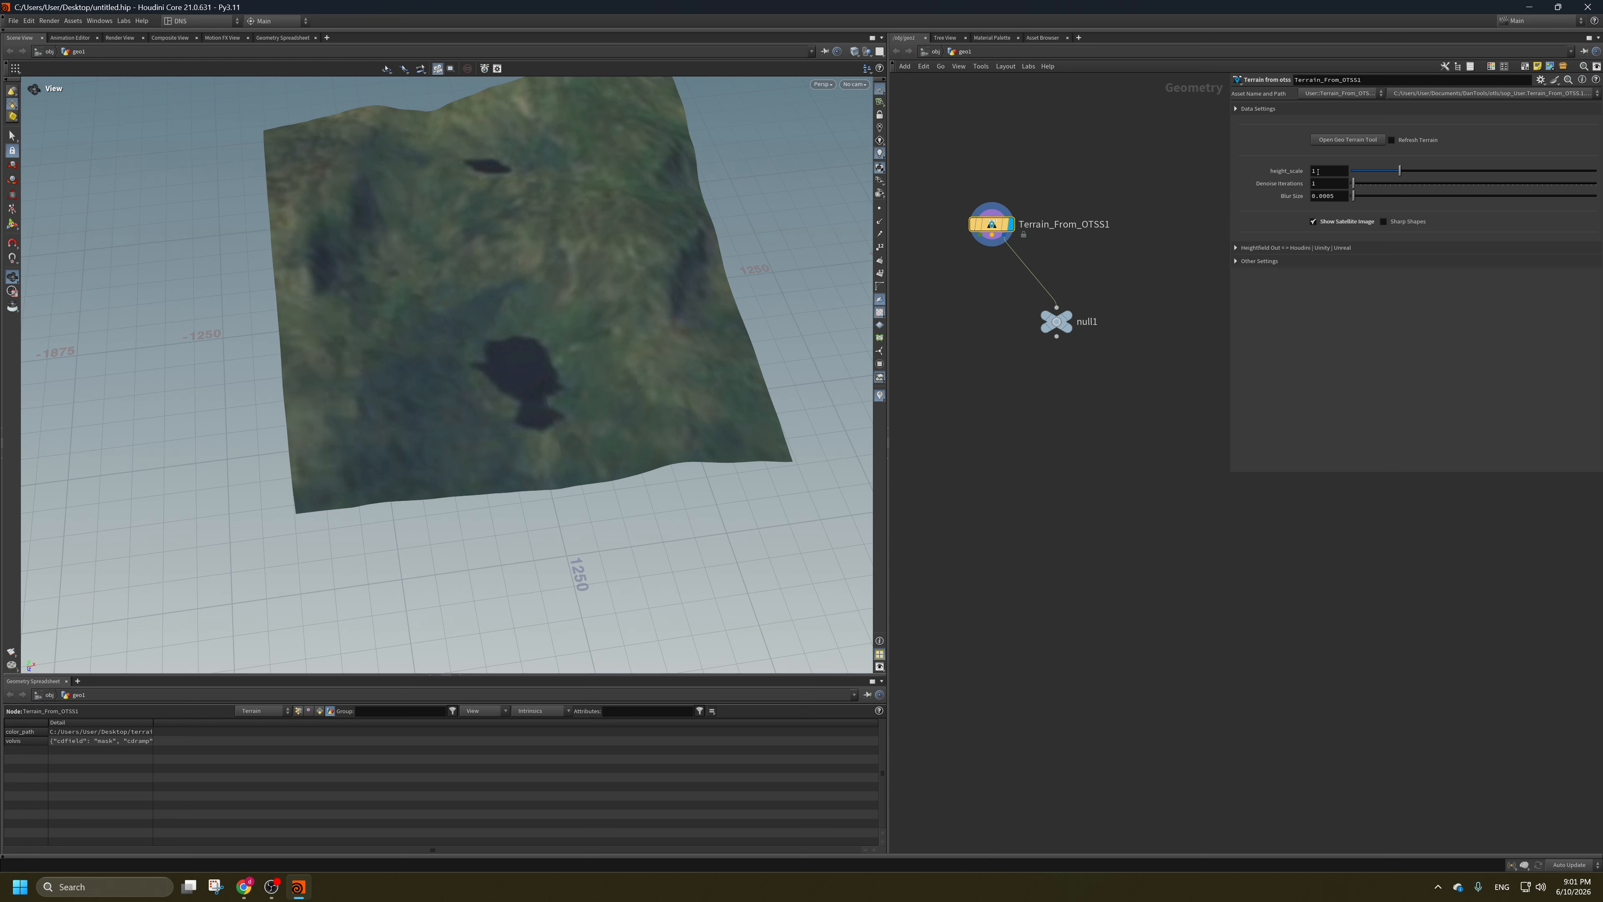
# Lower the terrain's height scale to 0.792, try stronger denoising, and set the denoise iterations to 5.
pyautogui.moveTo(1411, 169)
pyautogui.mouseDown()
pyautogui.moveTo(1467, 169)
pyautogui.moveTo(1371, 183)
pyautogui.moveTo(1390, 170)
pyautogui.mouseUp()
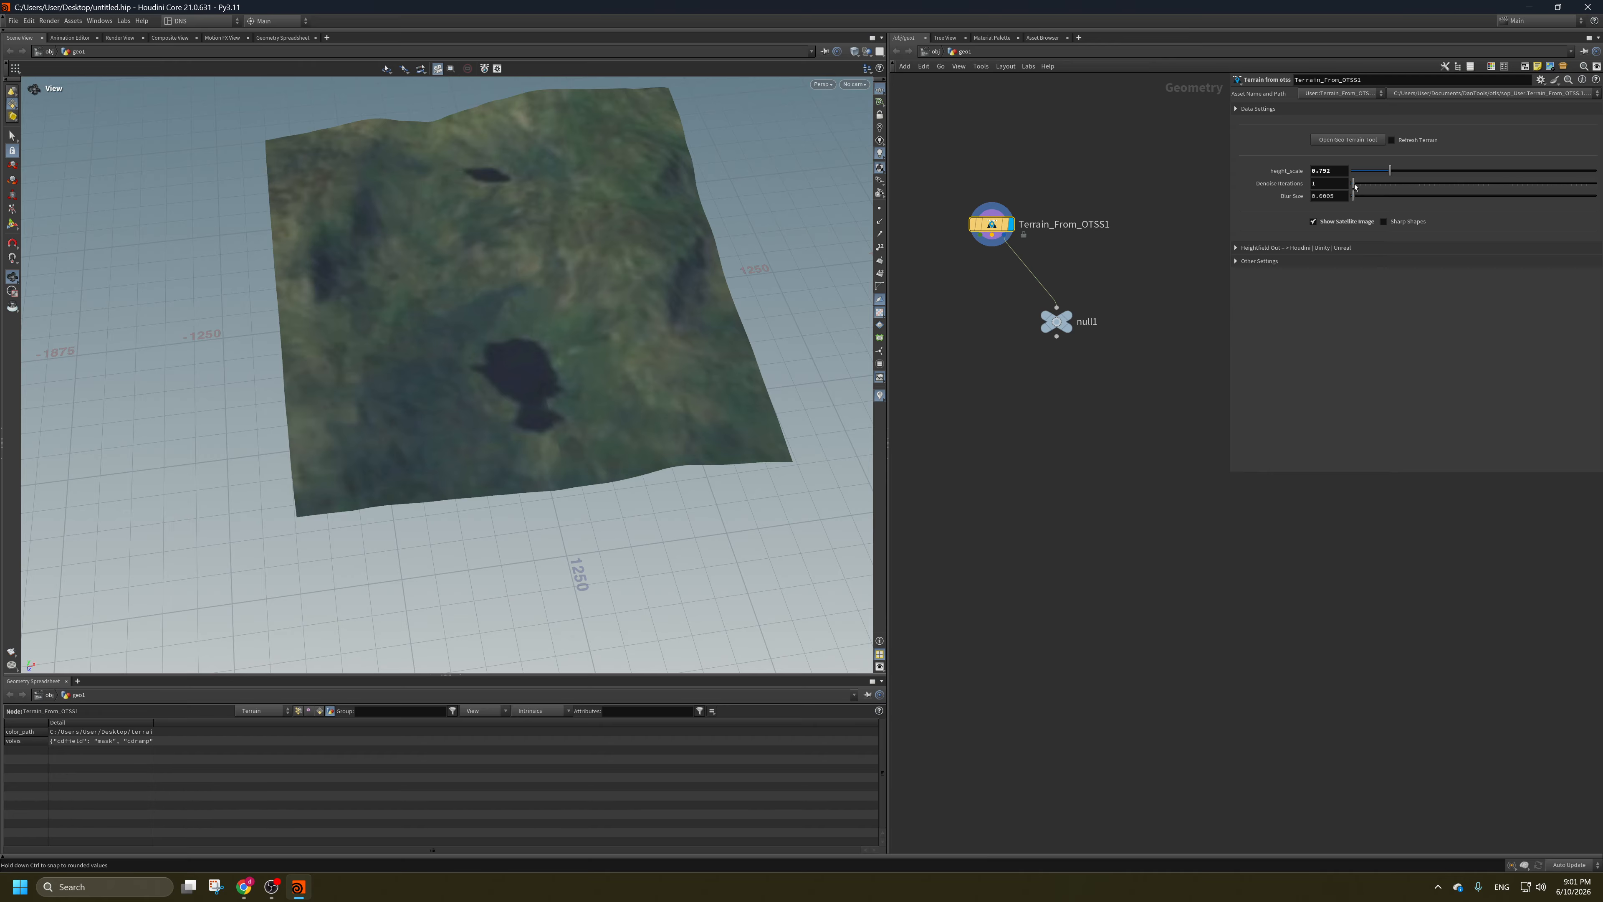
pyautogui.moveTo(1355, 186); pyautogui.dragTo(1449, 191)
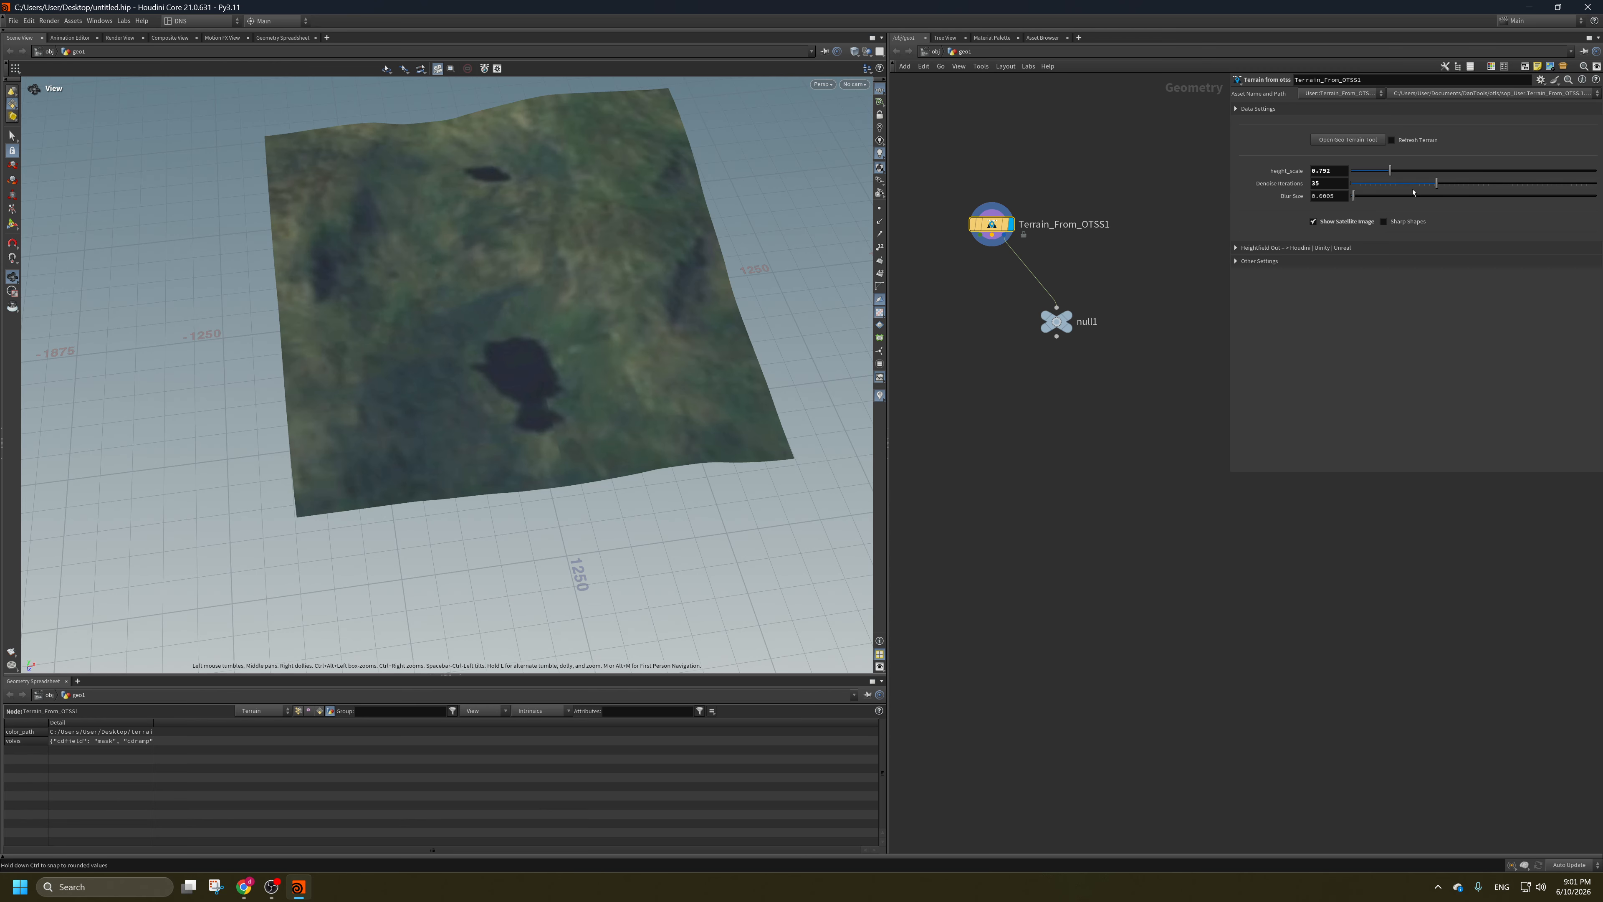
pyautogui.moveTo(1446, 185); pyautogui.dragTo(1363, 196)
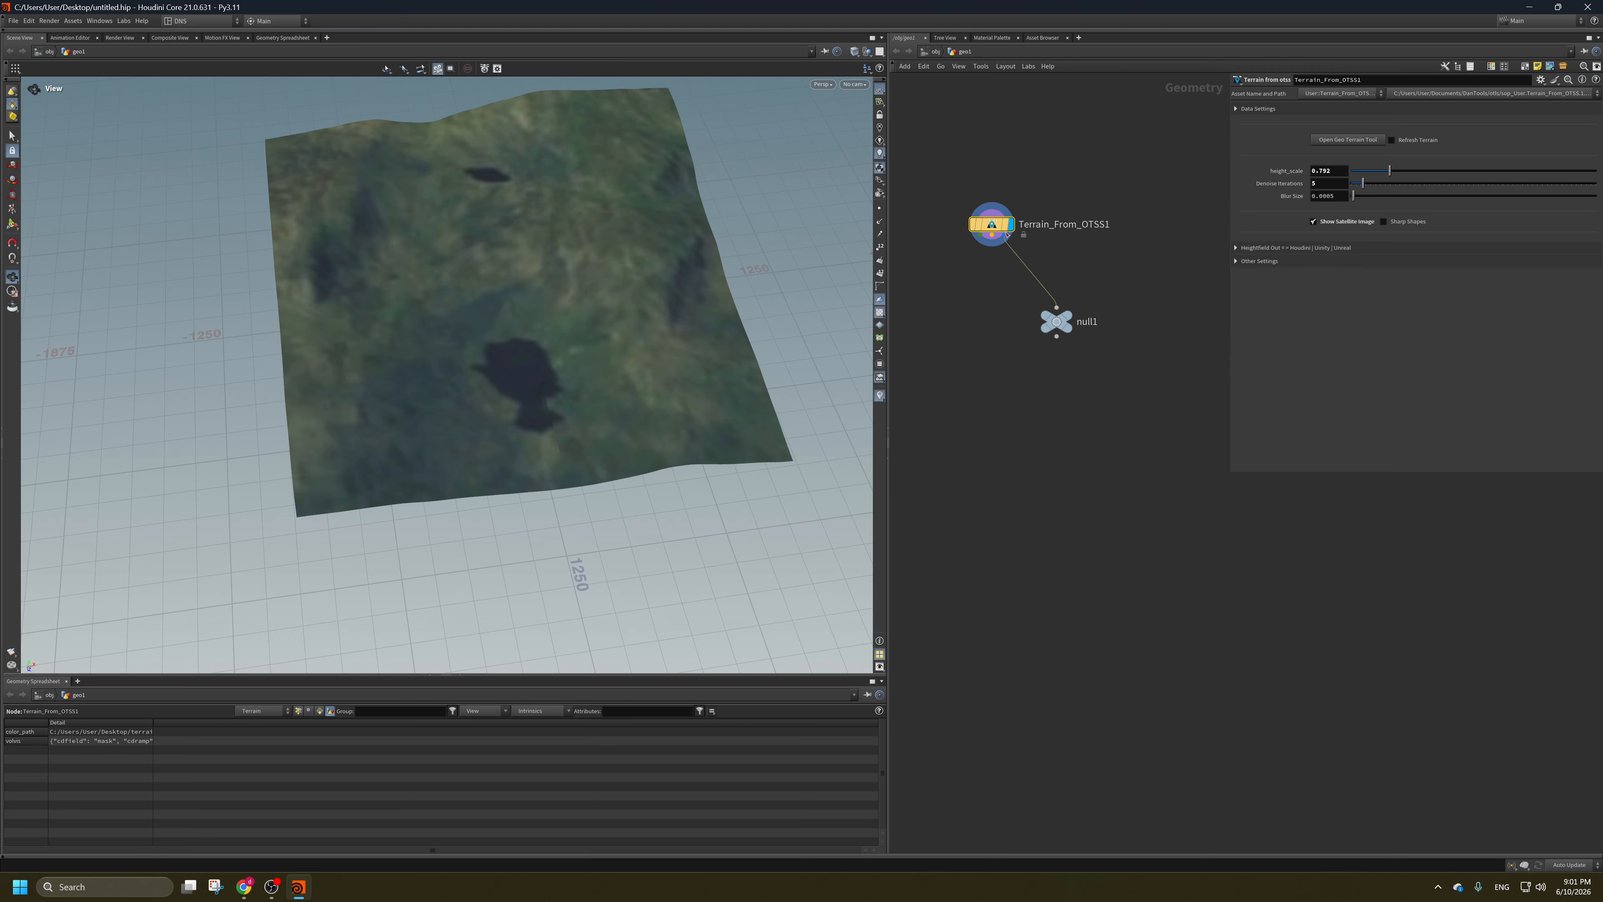
# Move the Terrain_From_OTSS1 node so it sits directly above null1 in the network.
pyautogui.moveTo(993, 229)
pyautogui.mouseDown()
pyautogui.moveTo(974, 227)
pyautogui.moveTo(1056, 232)
pyautogui.mouseUp()
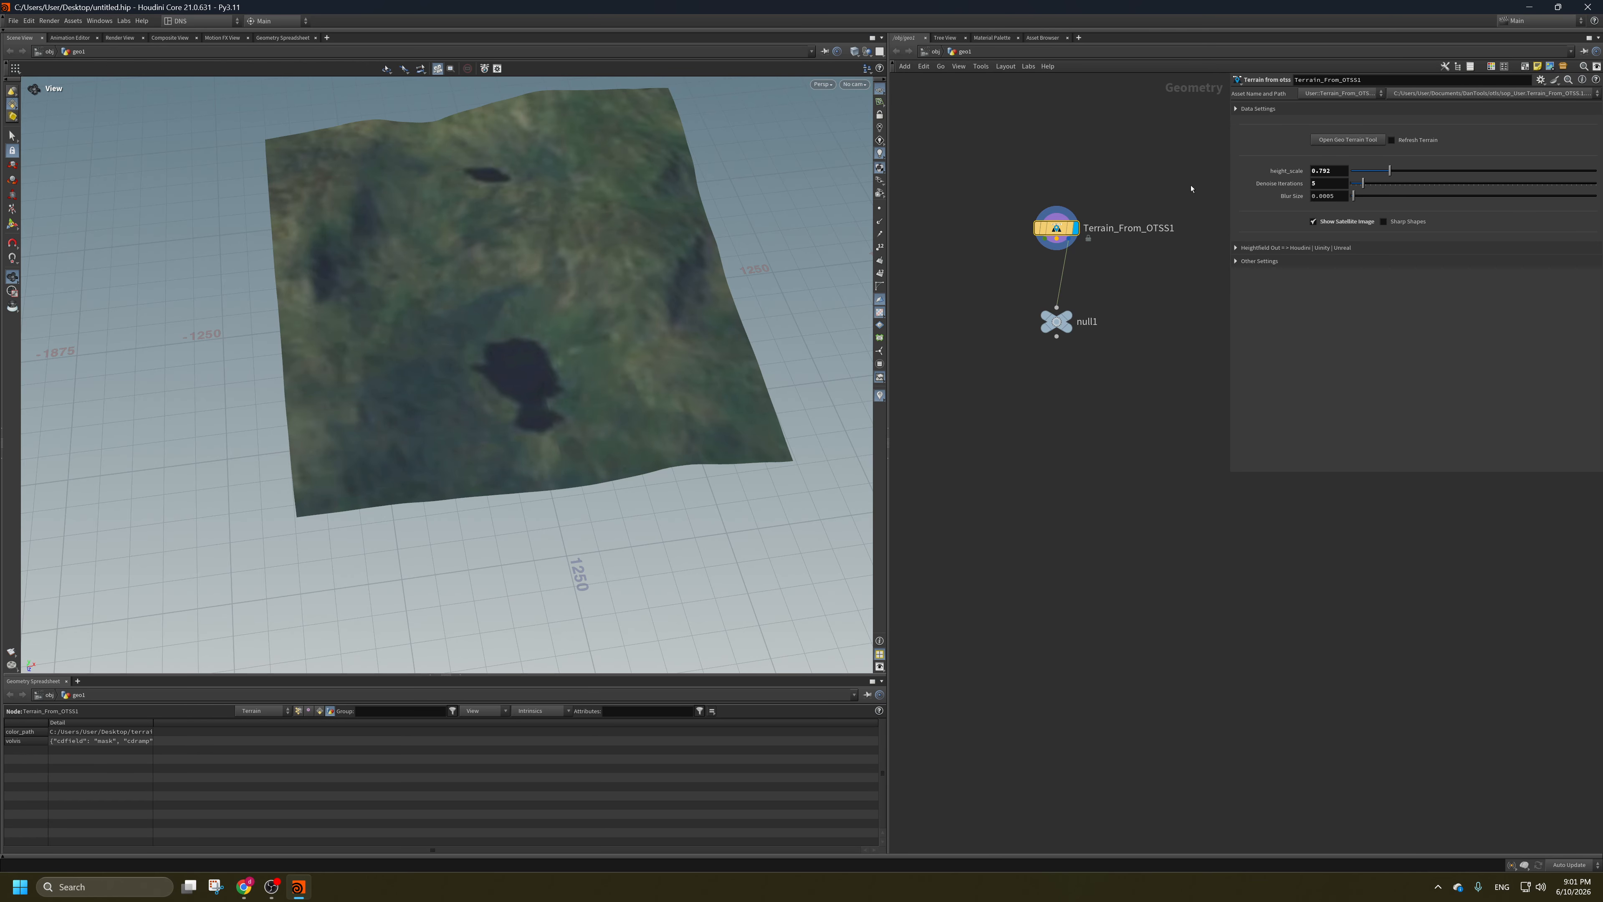
pyautogui.press('Tab')
pyautogui.write('cop')
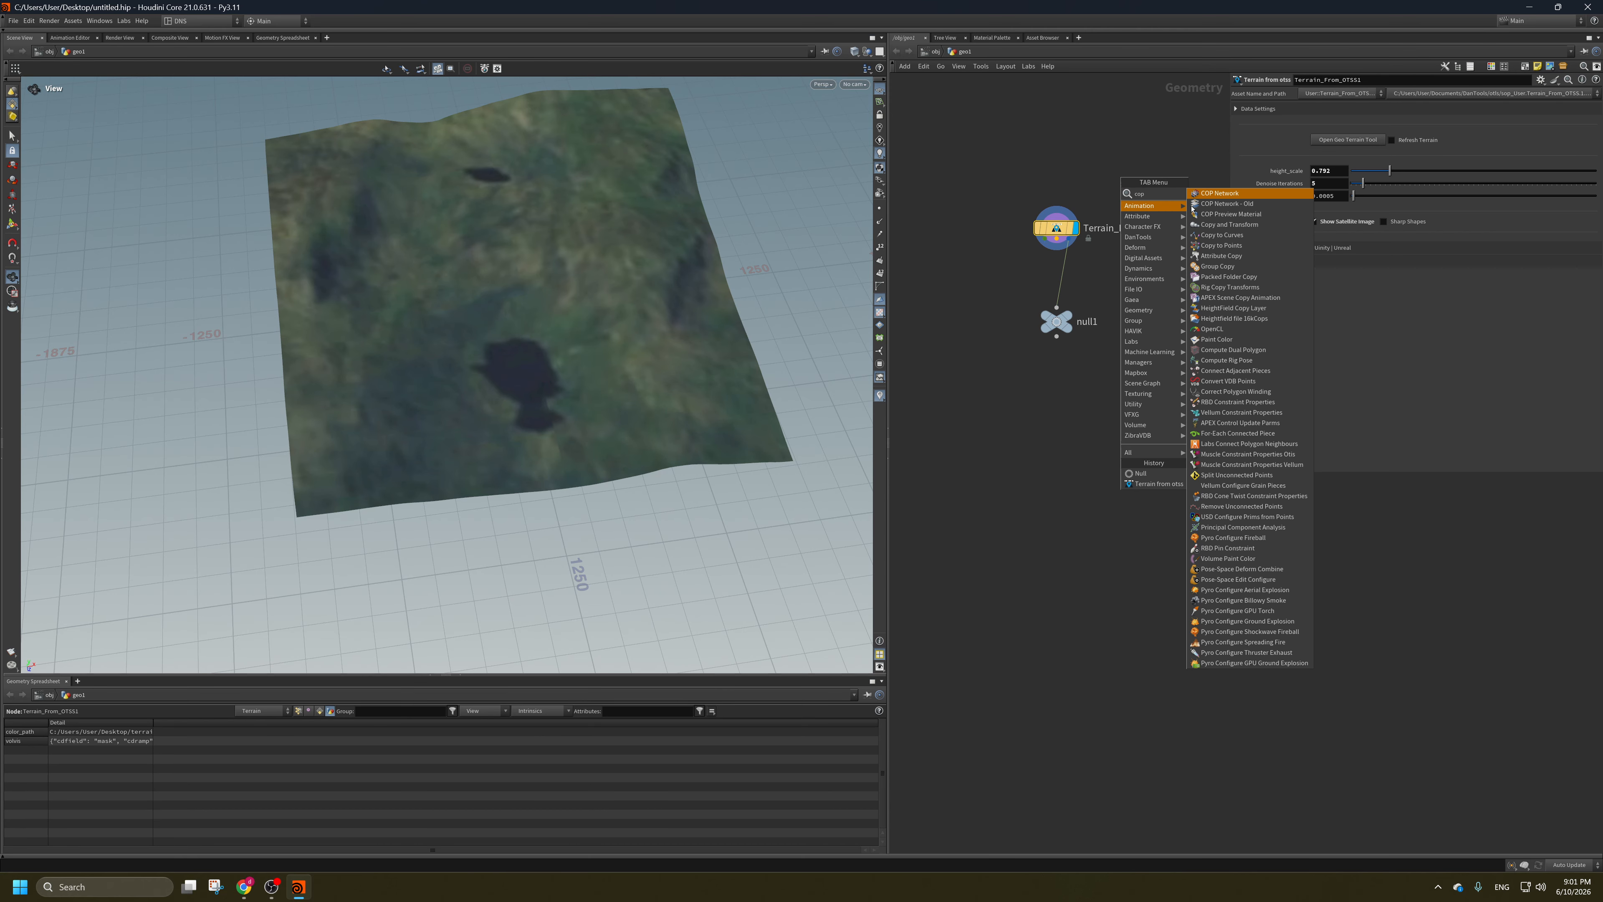
pyautogui.click(1218, 192)
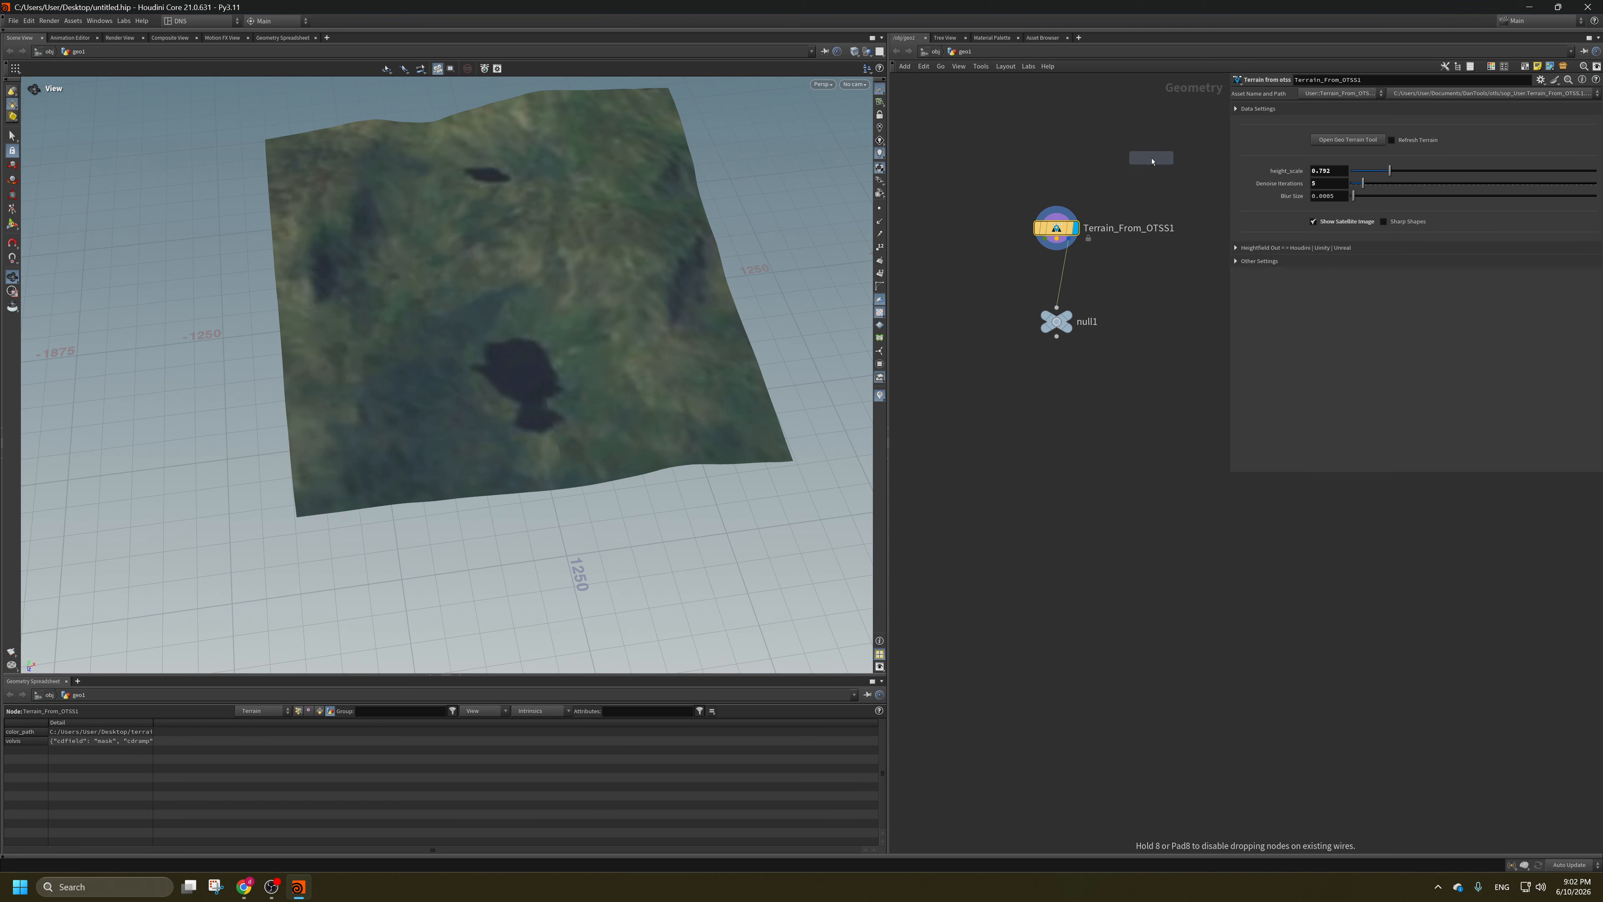
pyautogui.click(1152, 158)
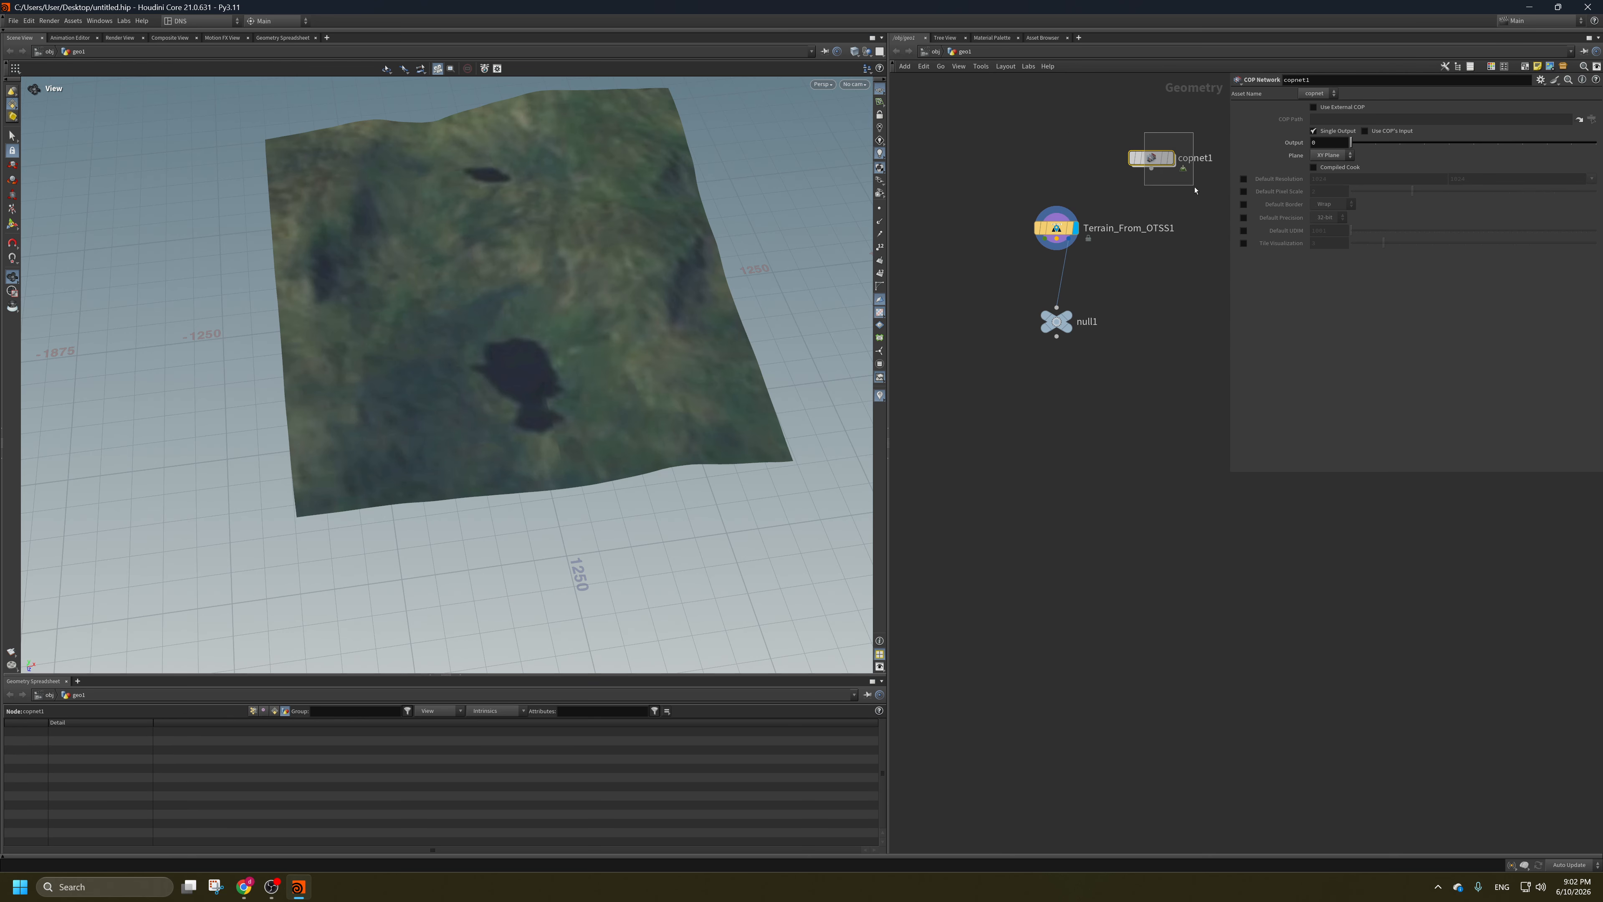
pyautogui.press('Delete')
pyautogui.click(1055, 230)
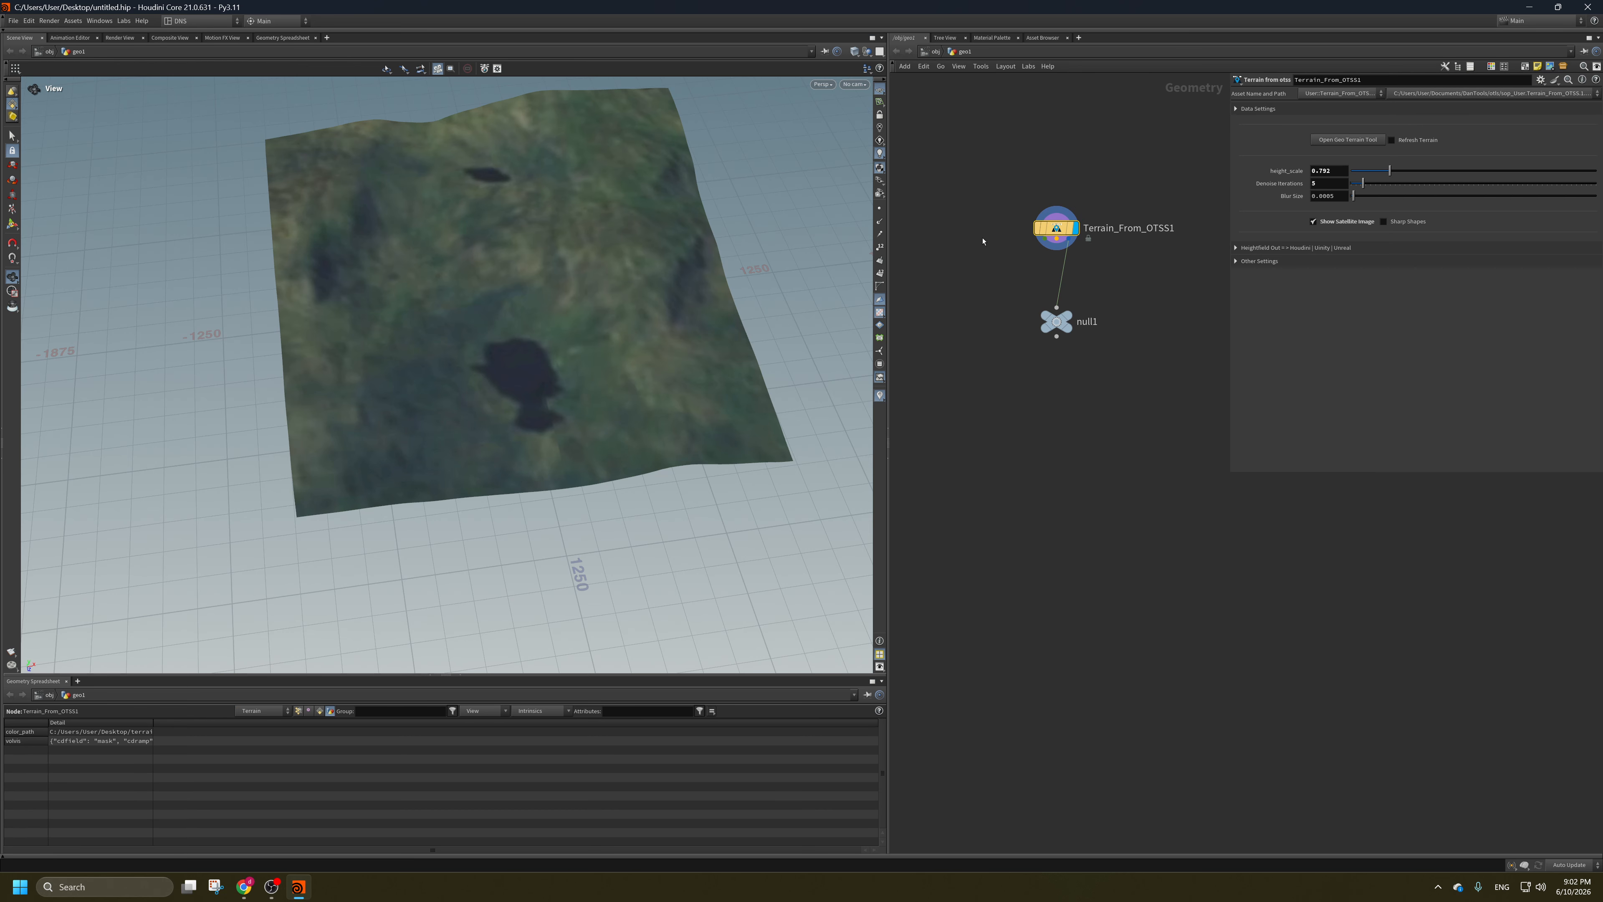
# Compare the terrain with and without its satellite image, leave the image hidden, and enable Sharp Shapes.
pyautogui.click(1341, 222)
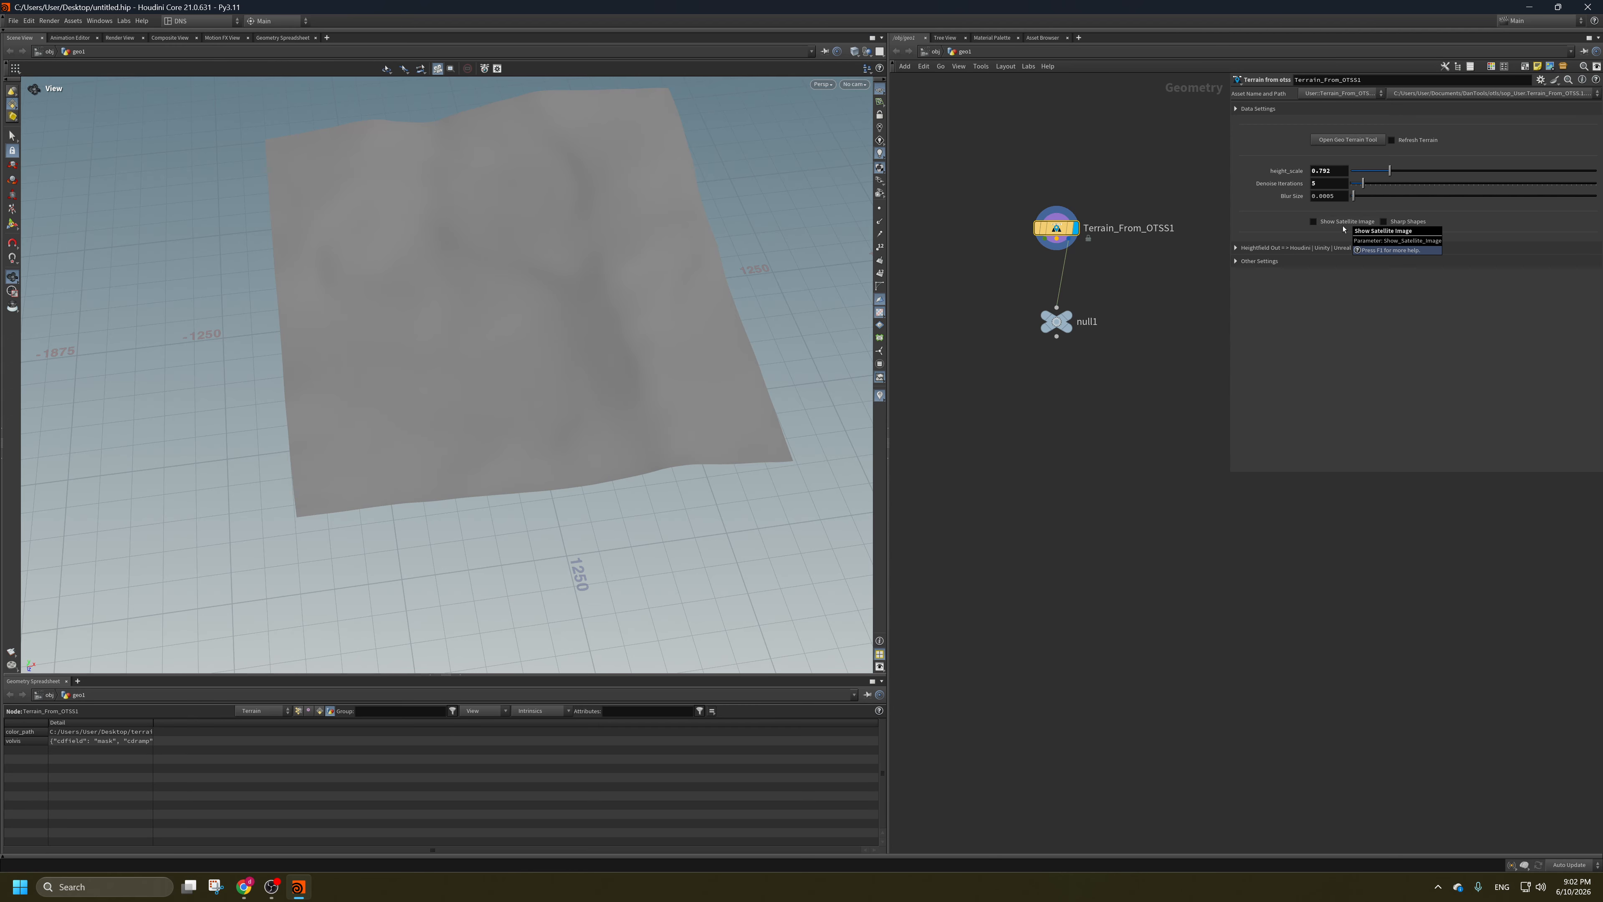
pyautogui.click(1343, 224)
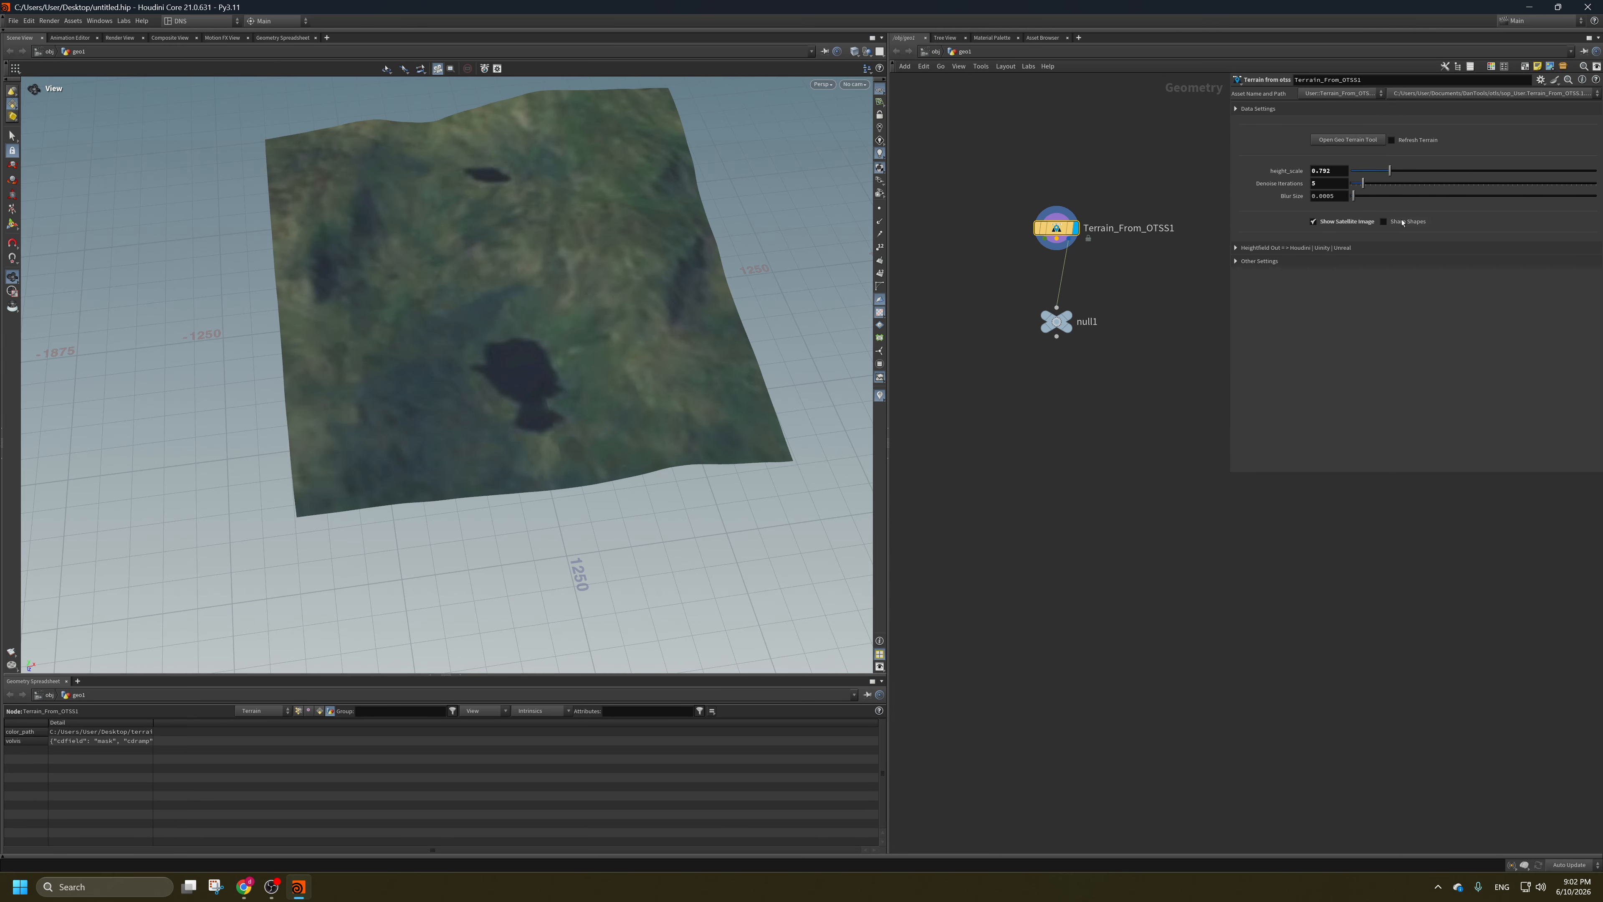
pyautogui.click(1352, 225)
pyautogui.click(1402, 222)
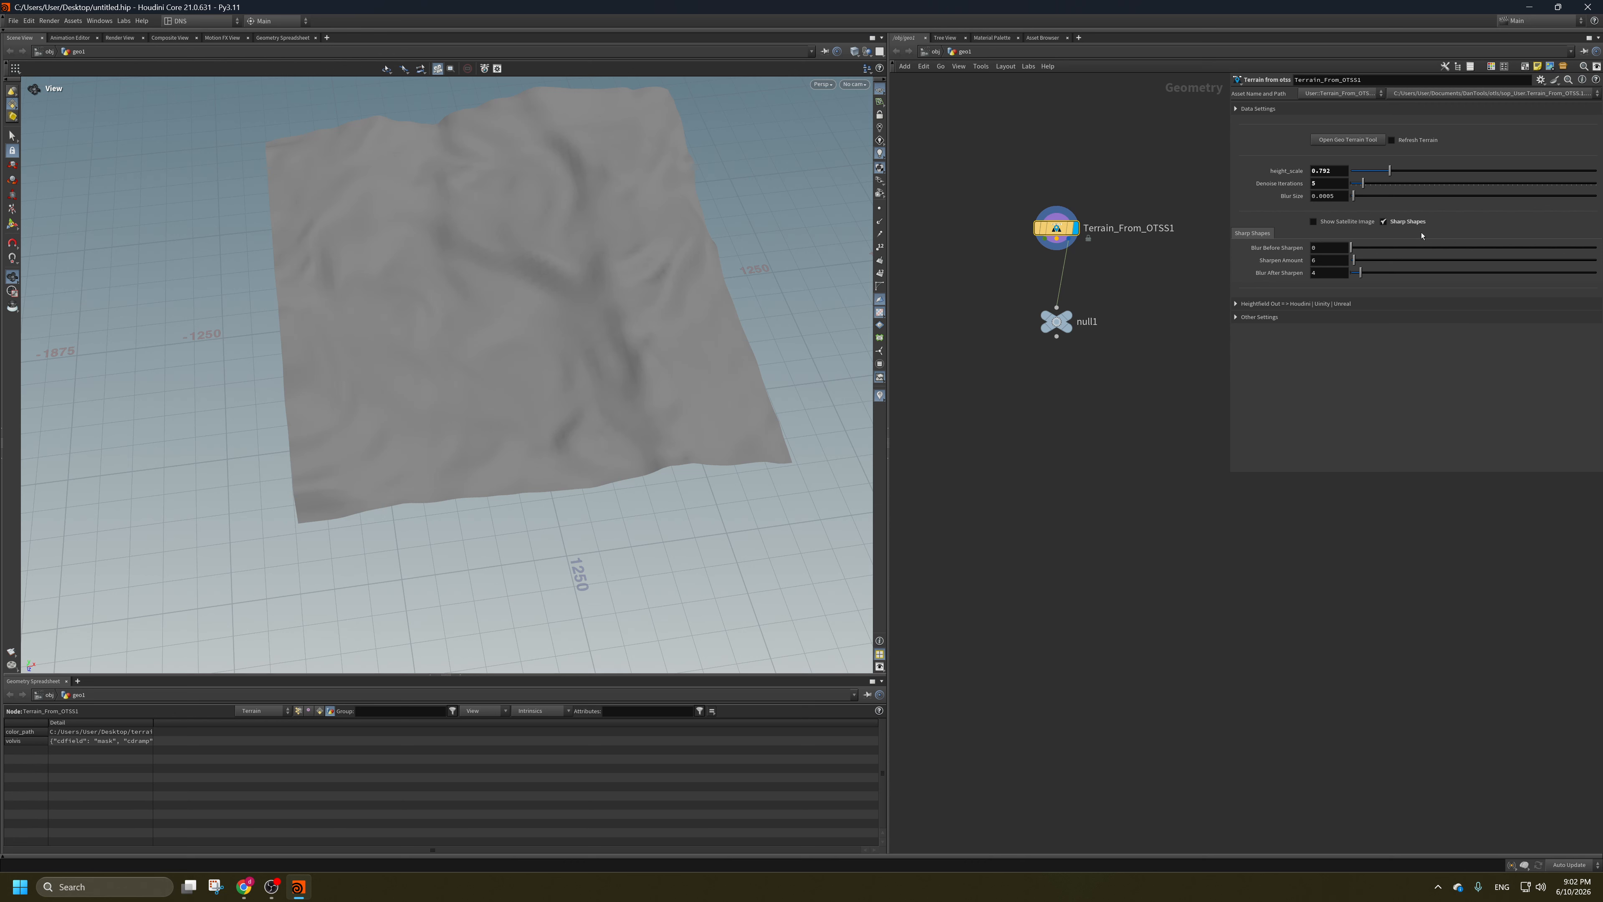
pyautogui.click(1395, 222)
# Reset the terrain's denoise iterations and height scale to their default values of 1.
pyautogui.keyDown('ctrl'); pyautogui.middleClick(1294, 181); pyautogui.keyUp('ctrl')
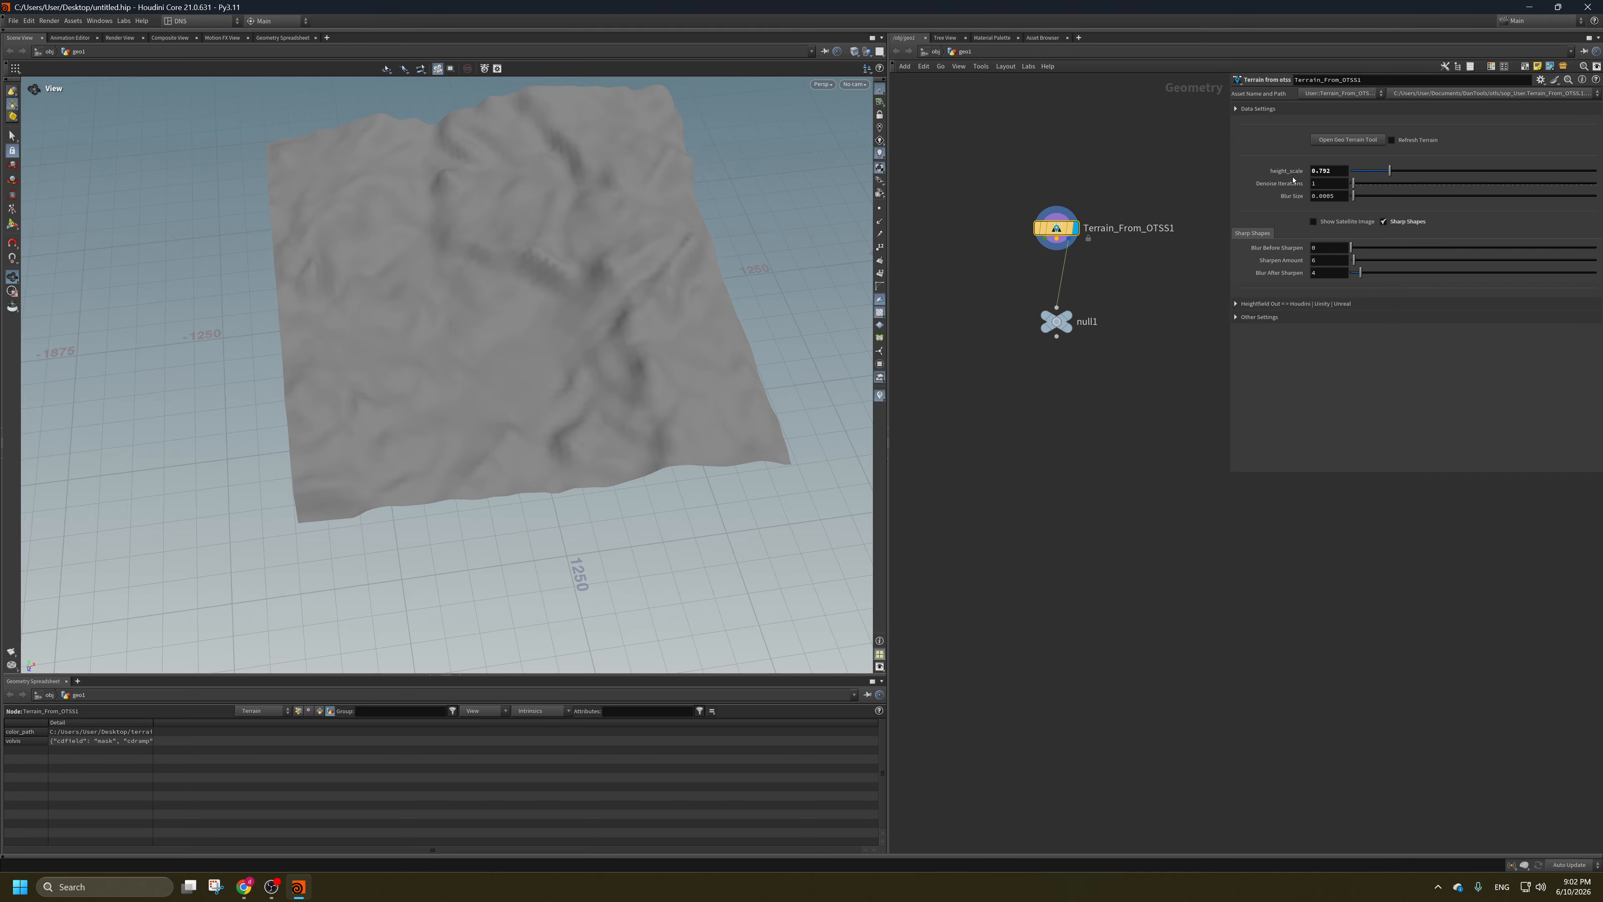
pyautogui.keyDown('ctrl'); pyautogui.middleClick(1288, 172); pyautogui.keyUp('ctrl')
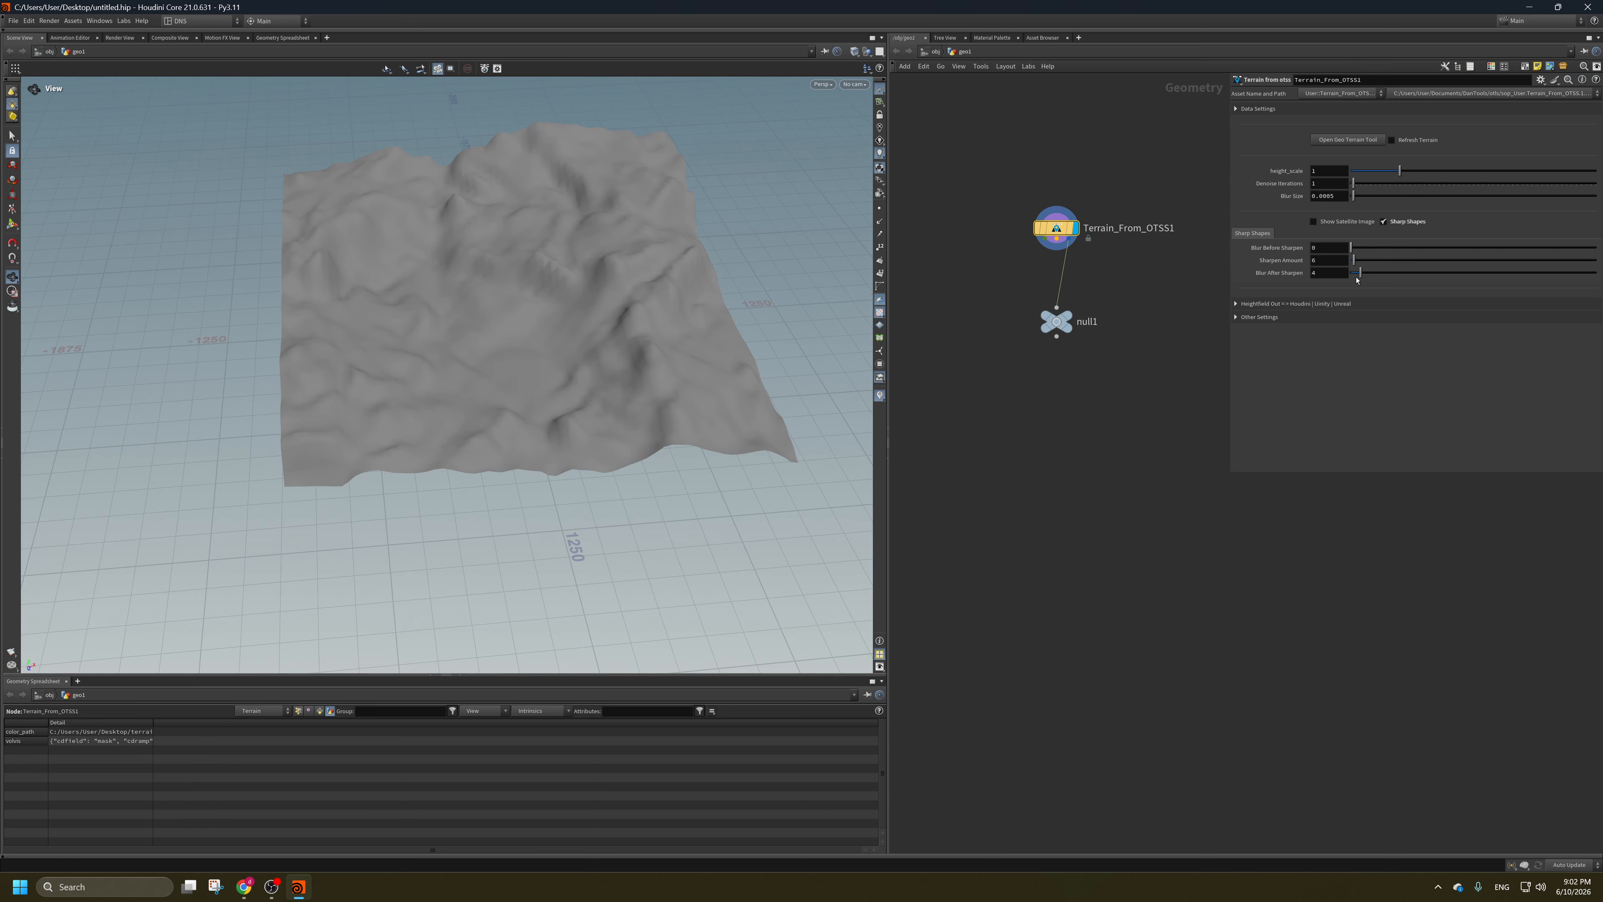
# Compare the relief with Sharp Shapes off and on, inspect the sharpened ridges up close, and disable Sharp Shapes.
pyautogui.click(1407, 221)
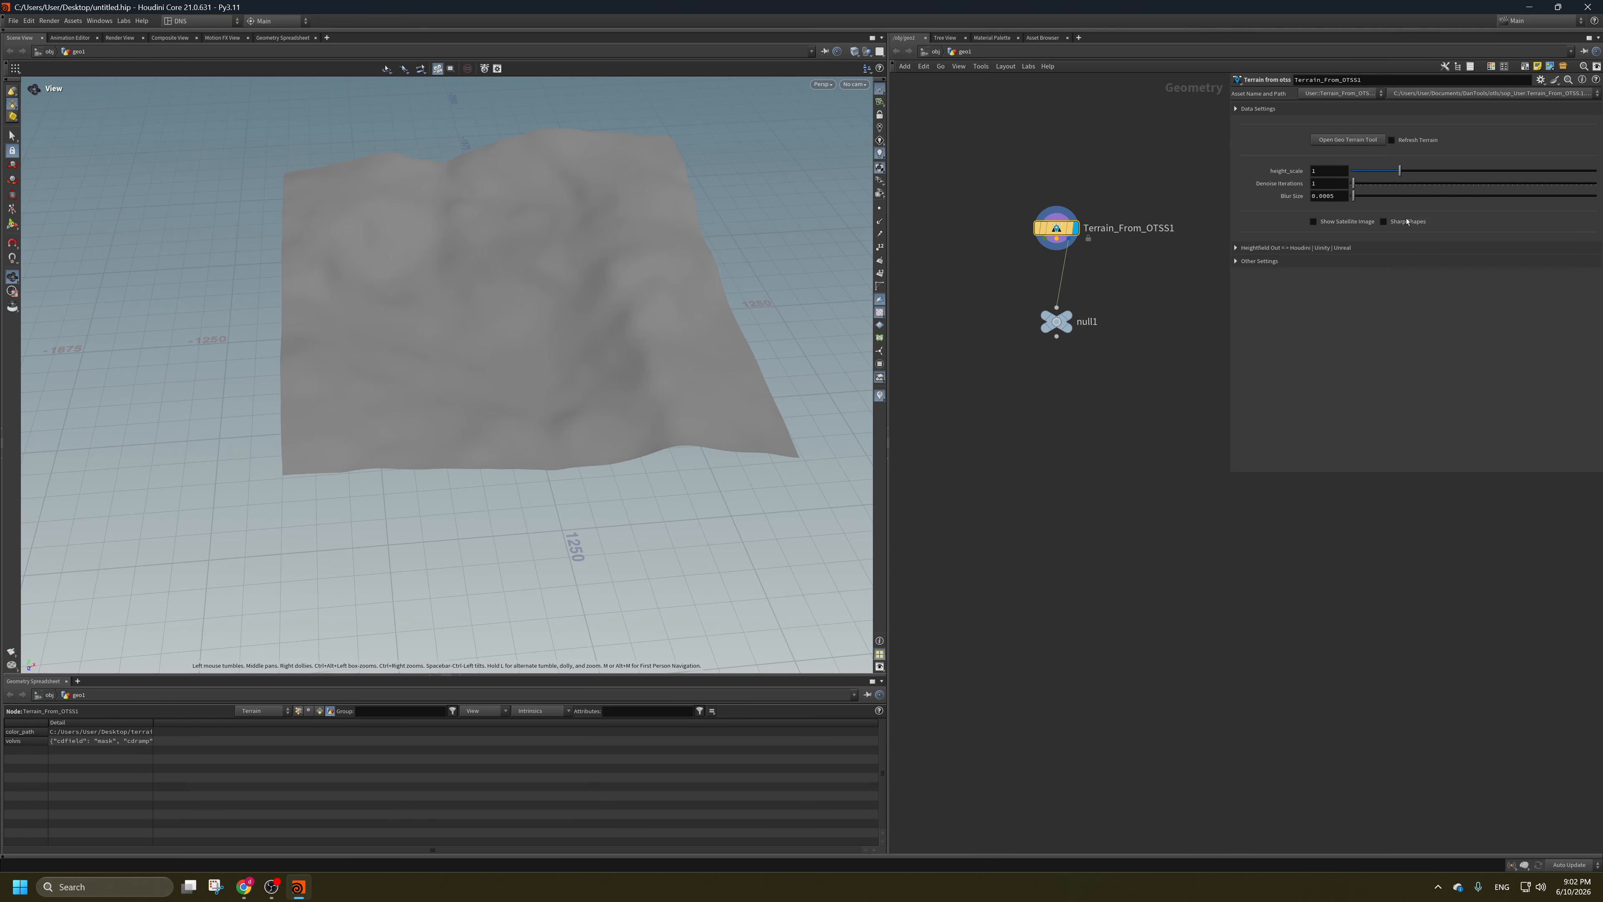
pyautogui.click(1406, 220)
pyautogui.moveTo(568, 266)
pyautogui.mouseDown()
pyautogui.moveTo(587, 189)
pyautogui.moveTo(624, 259)
pyautogui.moveTo(572, 222)
pyautogui.moveTo(566, 265)
pyautogui.mouseUp()
pyautogui.scroll(5, 712, 259)
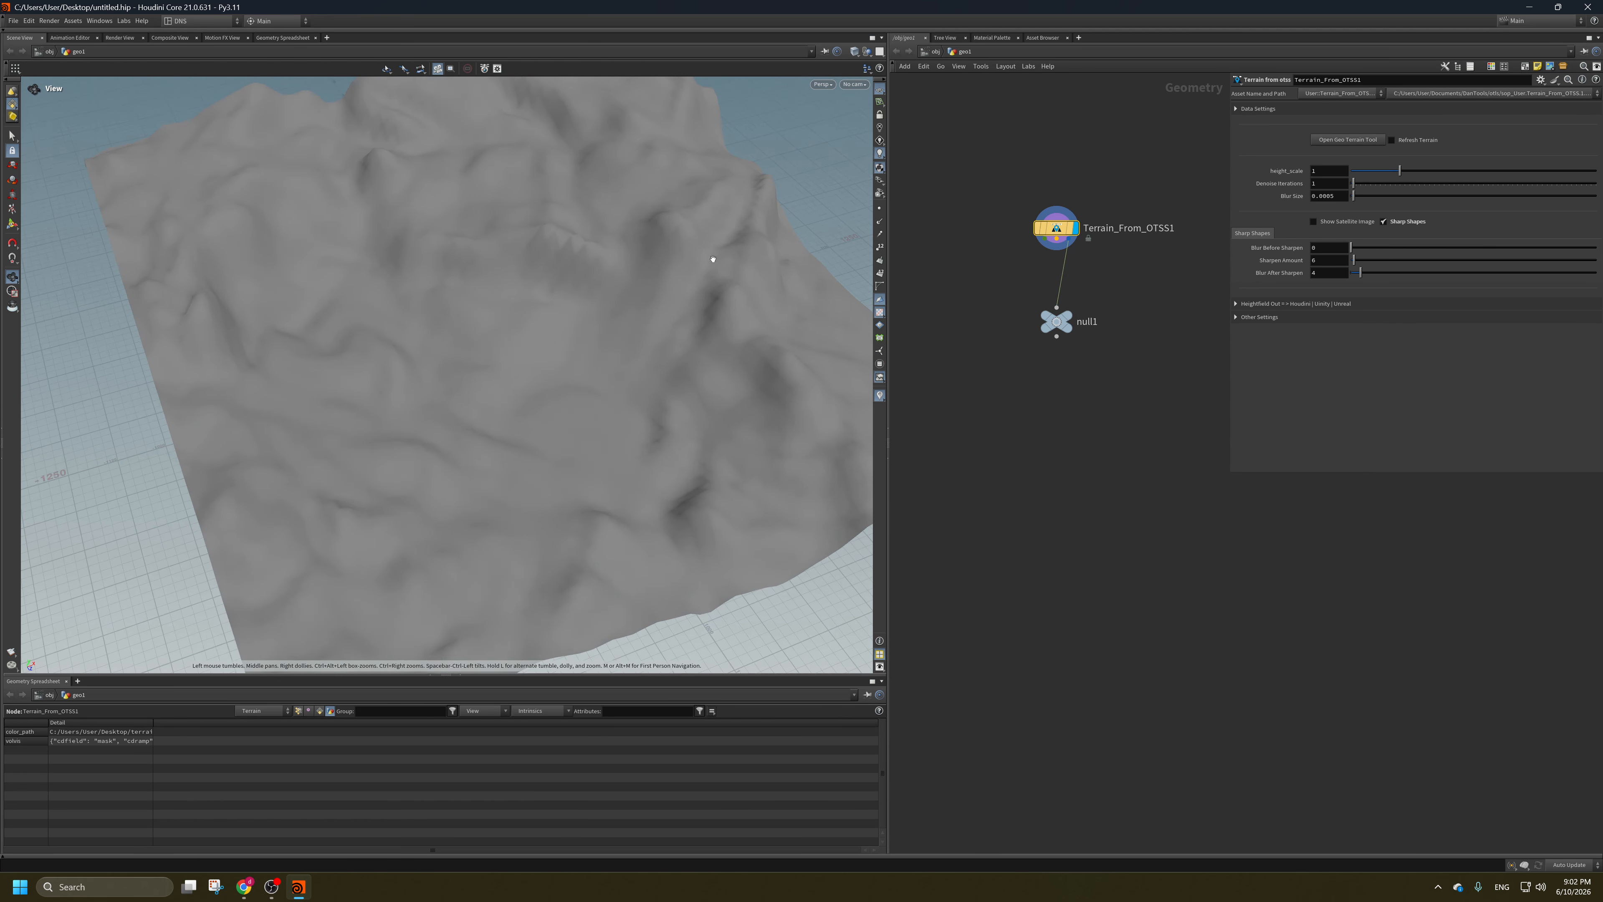
pyautogui.moveTo(713, 259); pyautogui.dragTo(701, 303)
pyautogui.moveTo(590, 362); pyautogui.dragTo(608, 400)
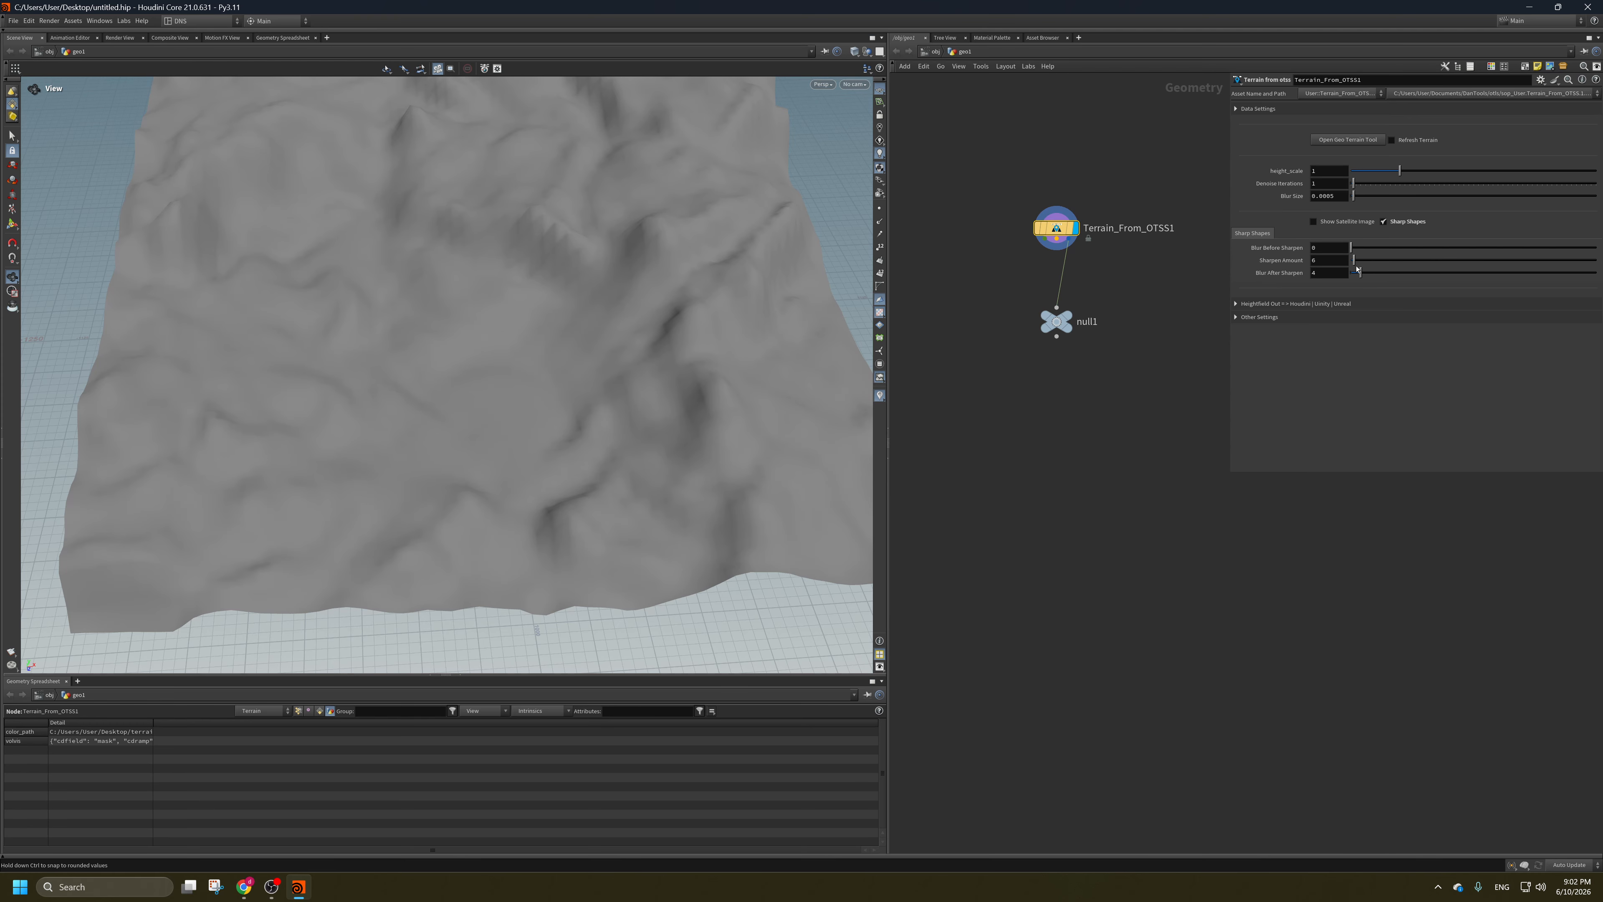
pyautogui.moveTo(1358, 270)
pyautogui.mouseDown()
pyautogui.moveTo(1405, 283)
pyautogui.moveTo(1360, 260)
pyautogui.moveTo(1379, 246)
pyautogui.mouseUp()
pyautogui.click(1384, 222)
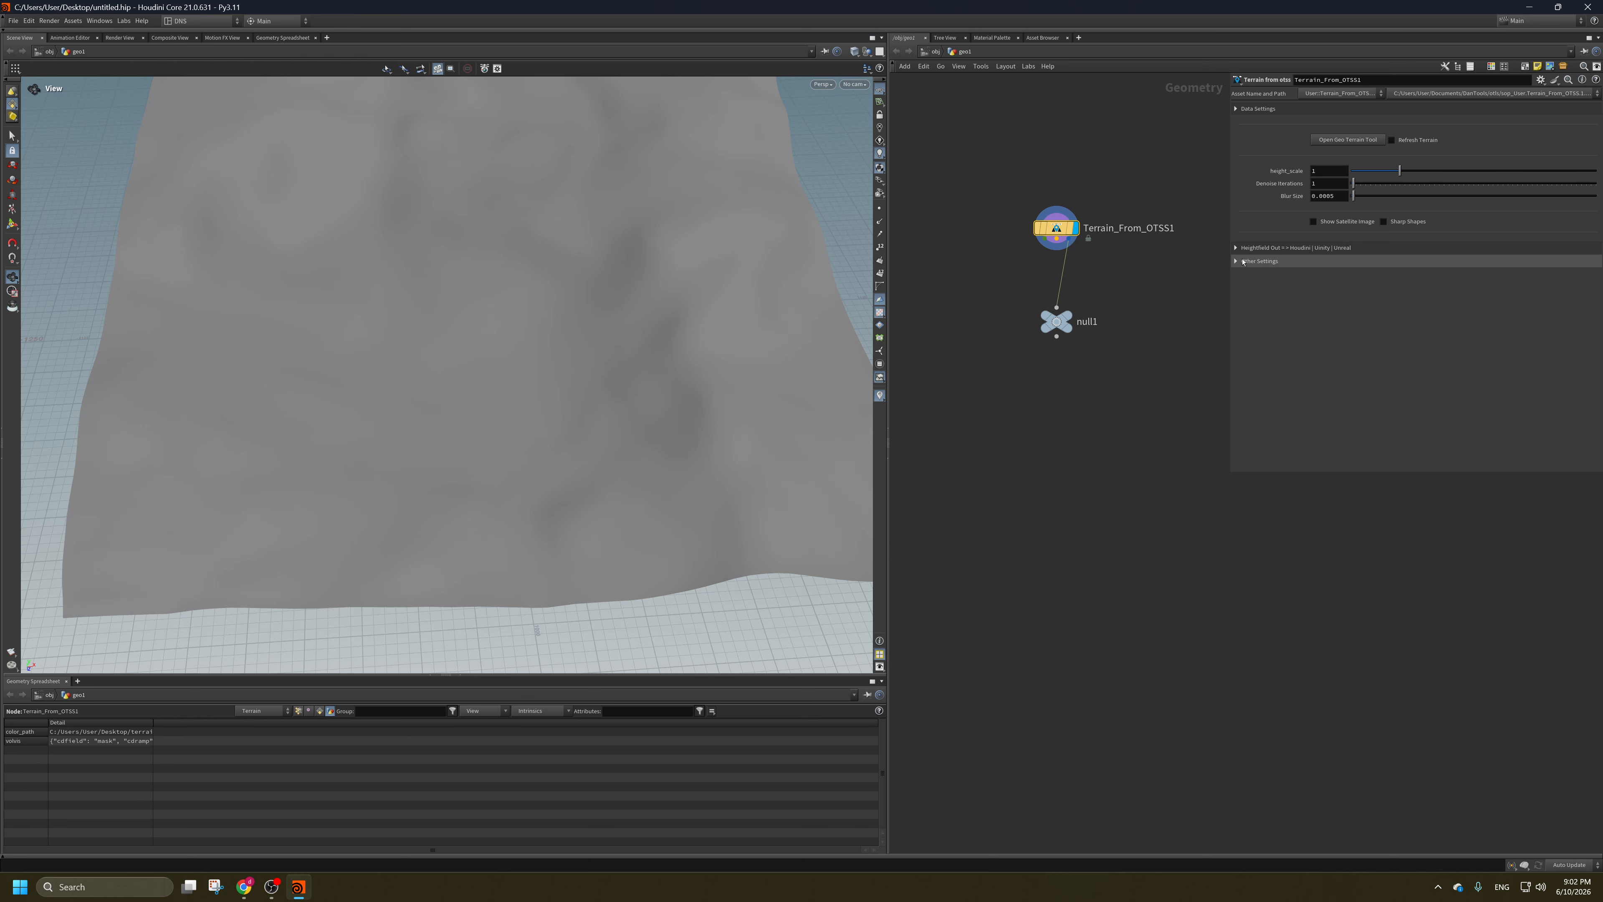
# Expand the Heightfield Out settings and examine the height and mask volume resolutions in the terrain node's info.
pyautogui.click(1360, 250)
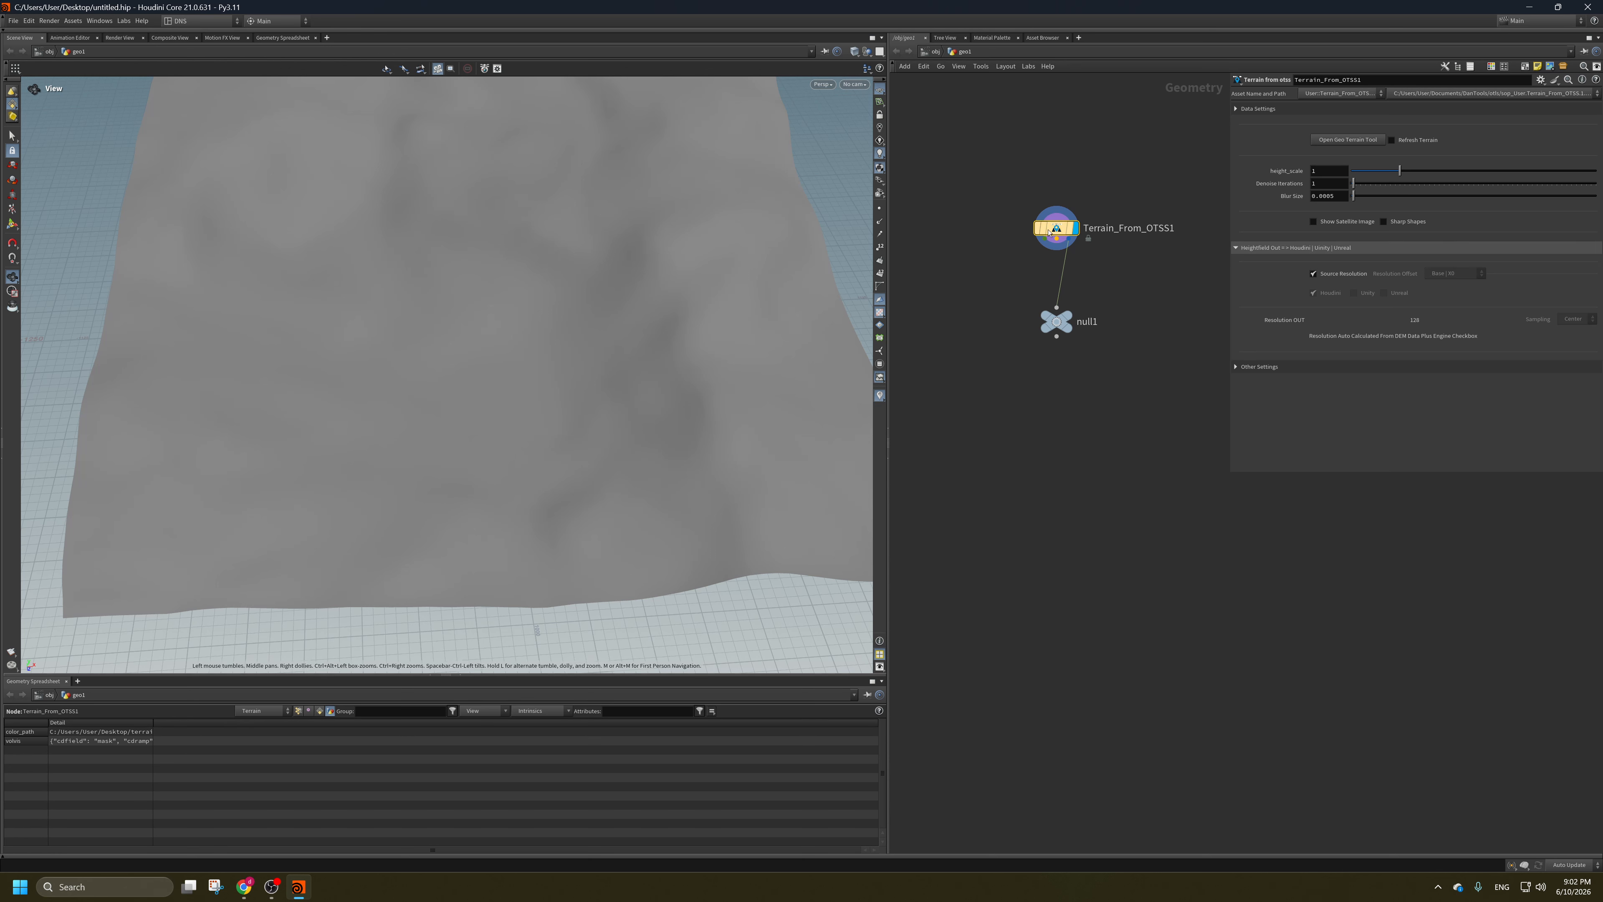
pyautogui.moveTo(1050, 234)
pyautogui.click(1023, 228)
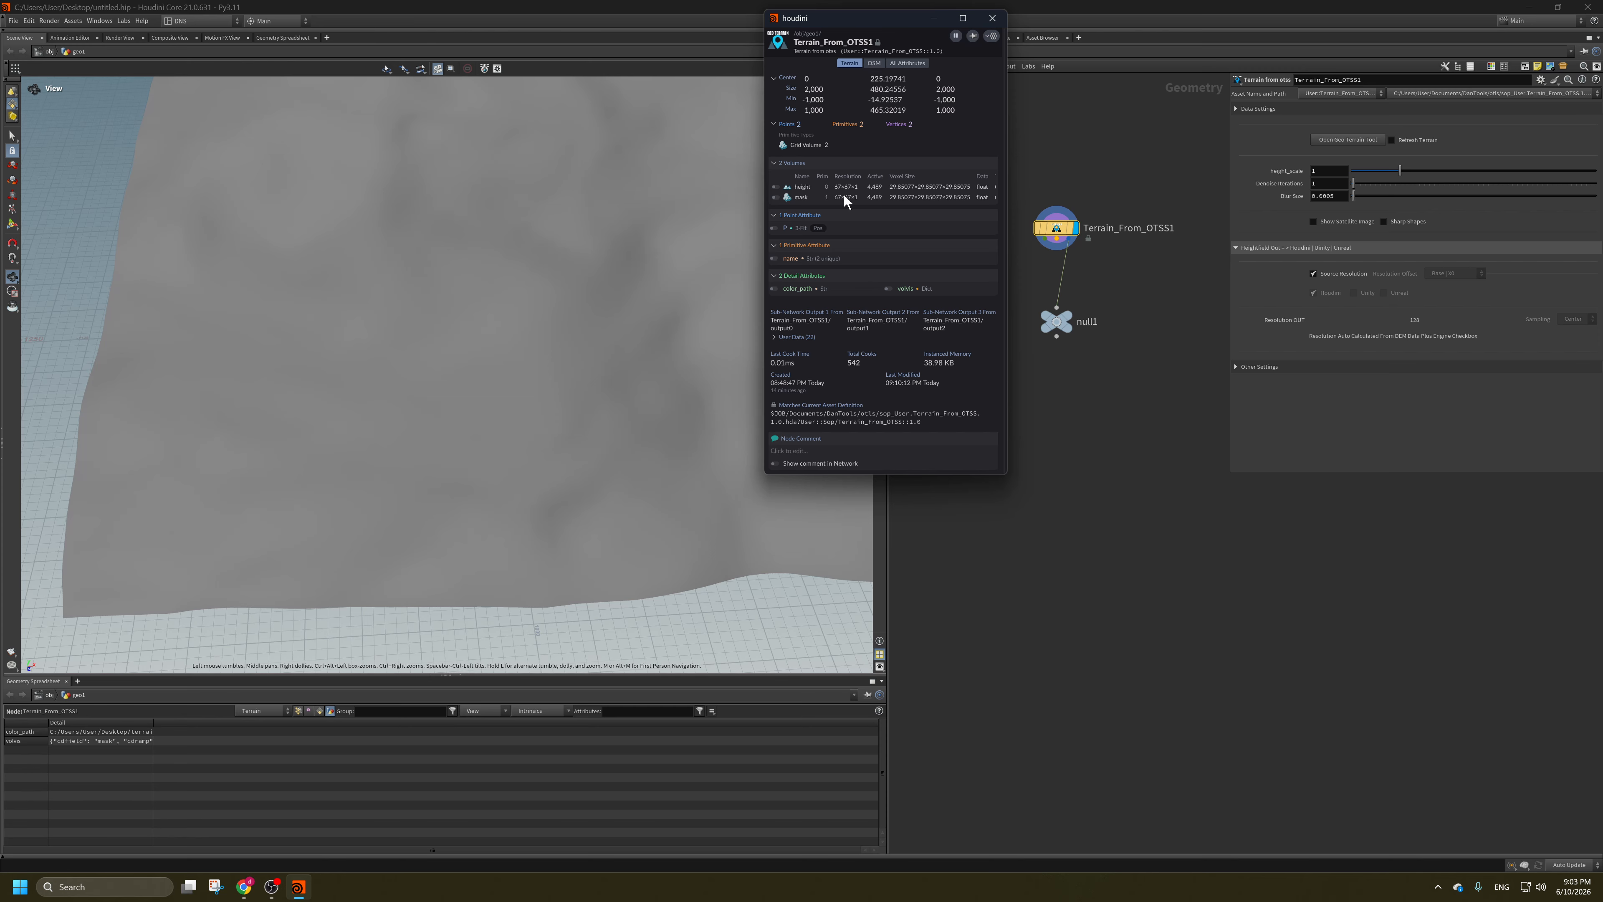
pyautogui.click(992, 18)
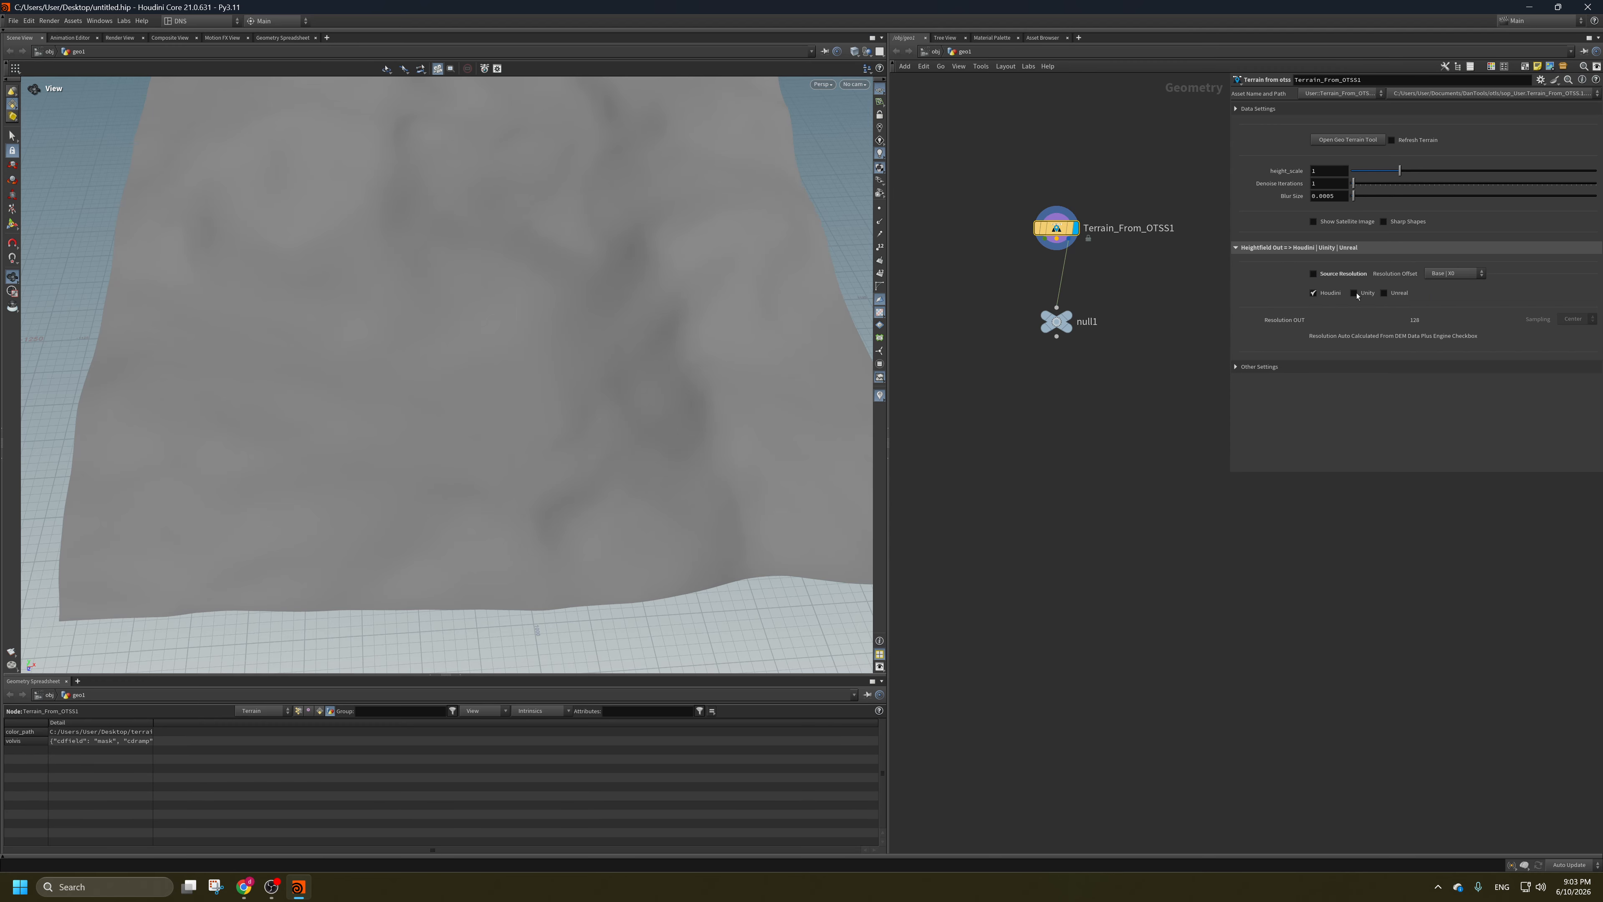
# Turn off Source Resolution, try the Unity heightfield output, and switch the output to Unreal.
pyautogui.click(1359, 296)
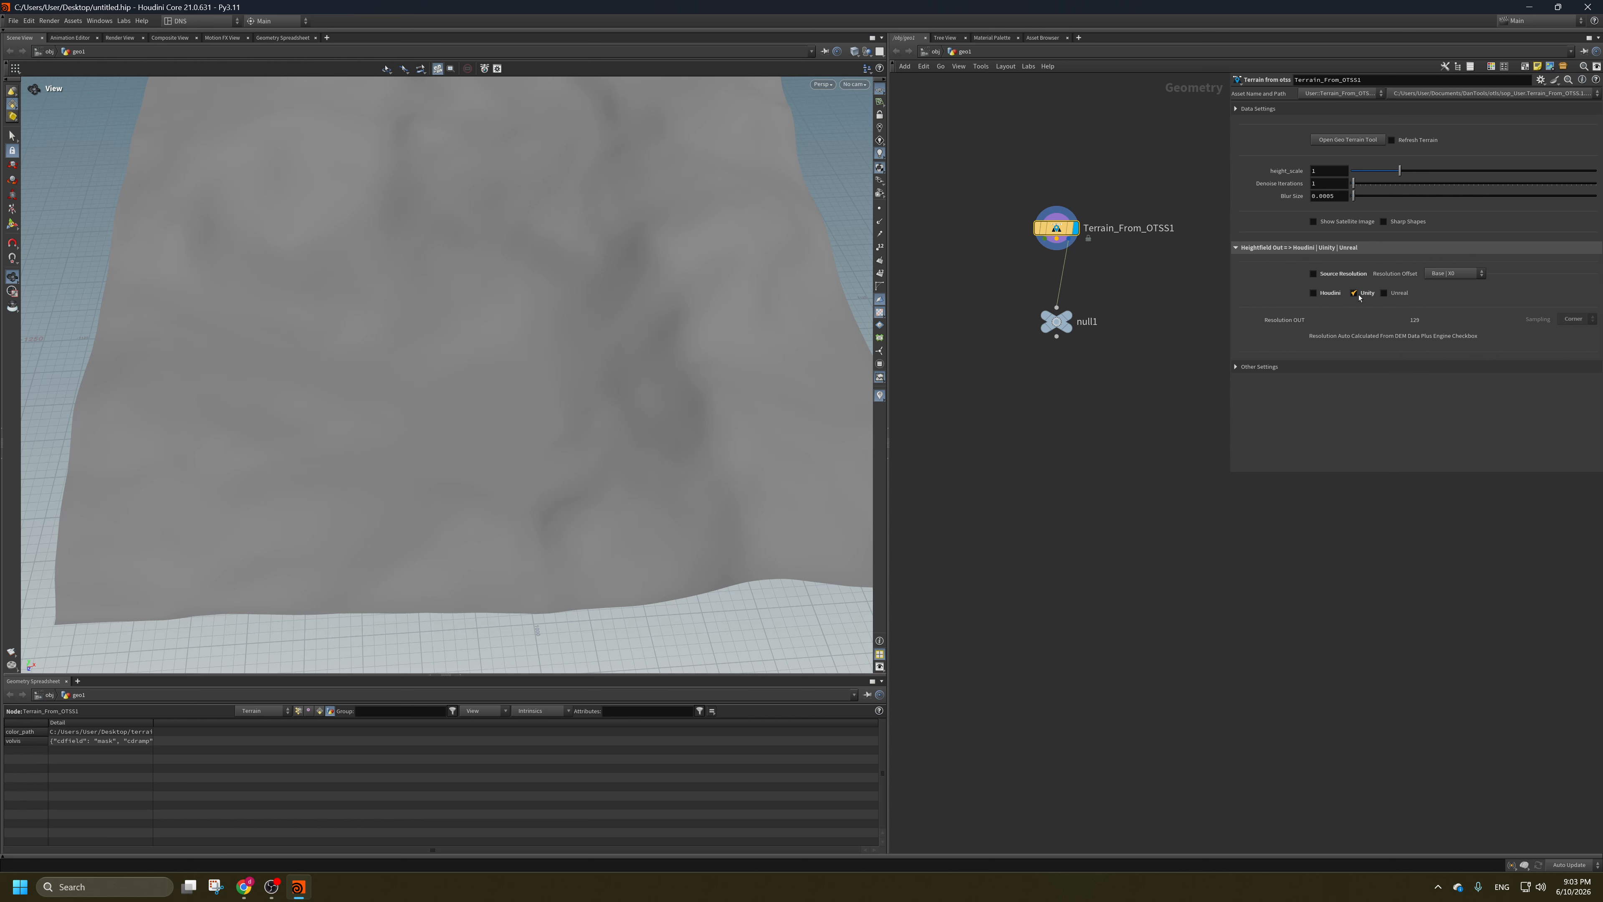
pyautogui.click(1386, 294)
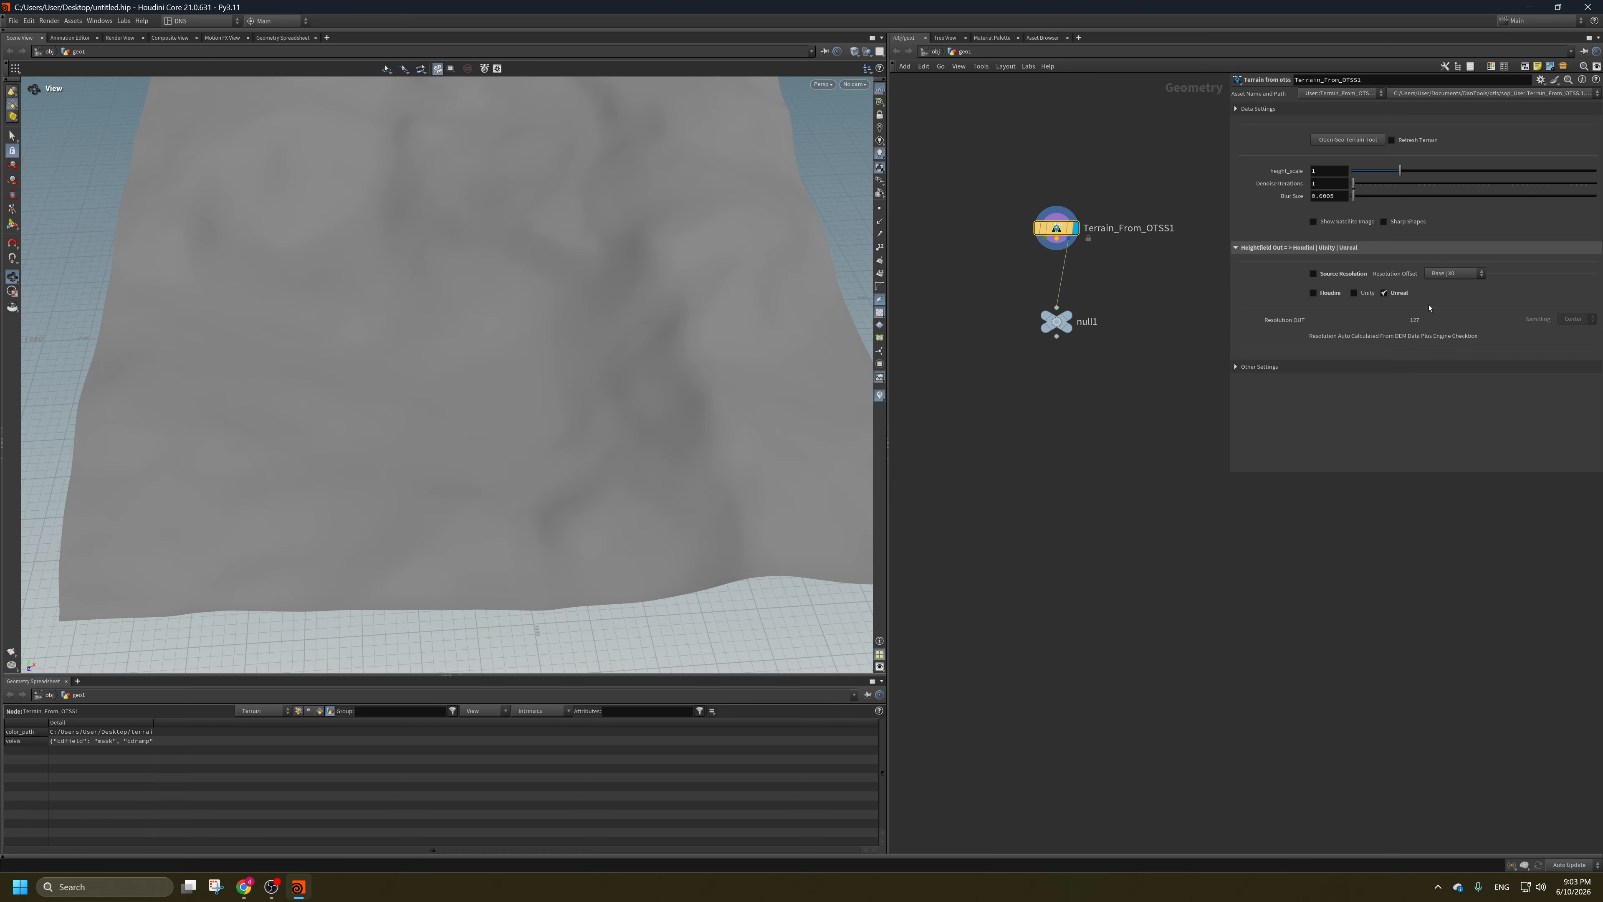
pyautogui.press('Tab')
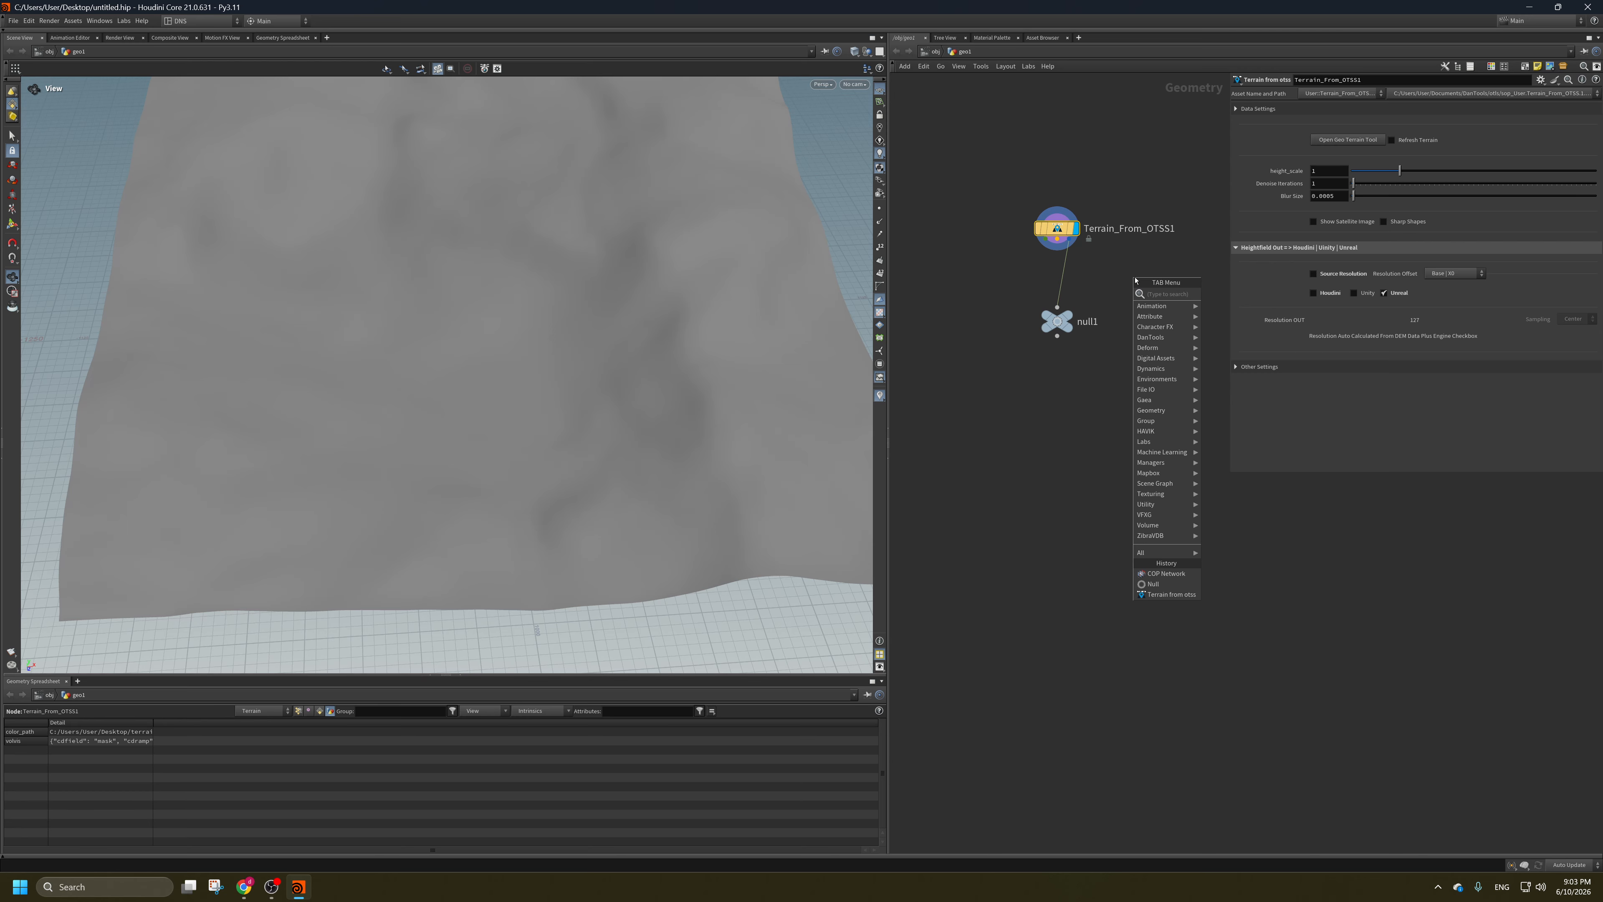
pyautogui.write('res')
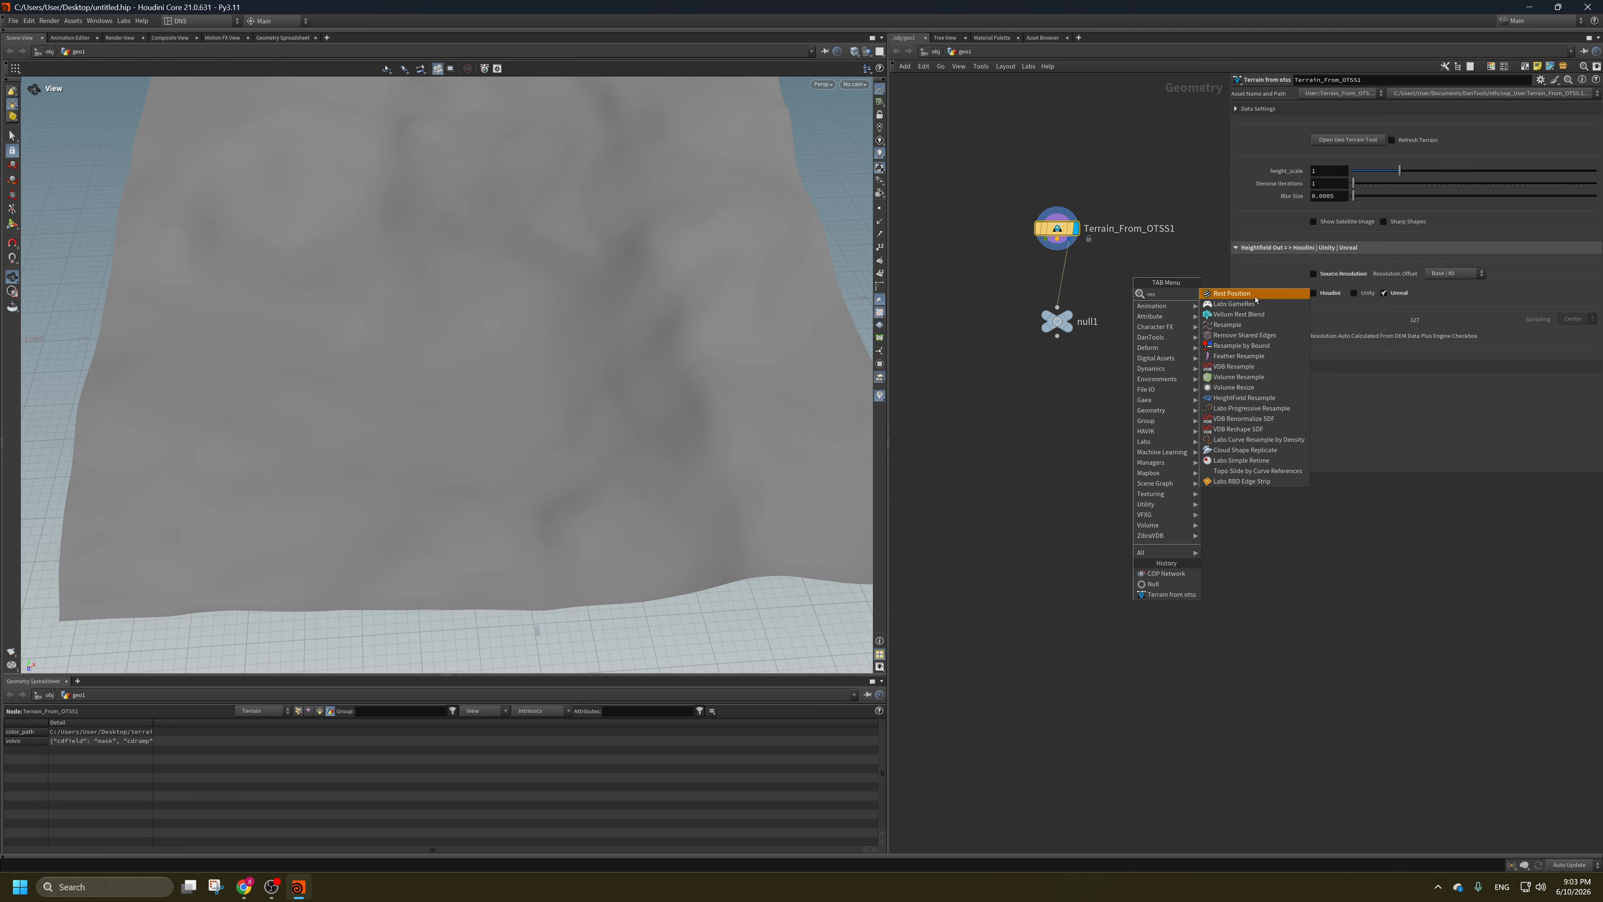
pyautogui.click(1211, 260)
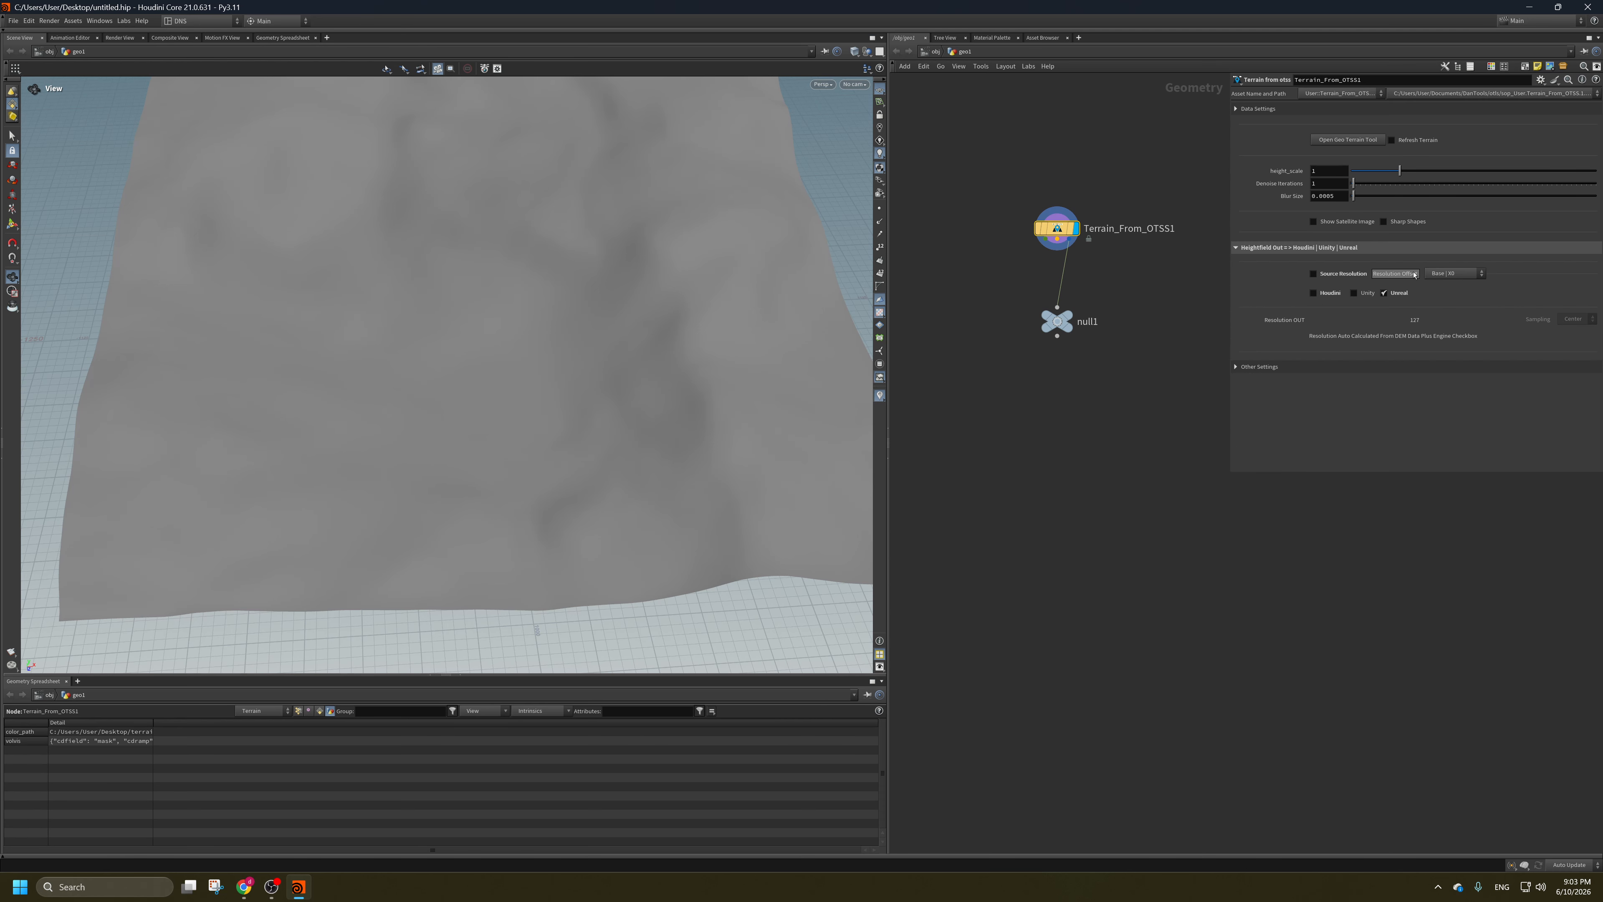
# Review the Resolution Offset choices for the Unreal heightfield output, keeping Base | X0.
pyautogui.click(1463, 276)
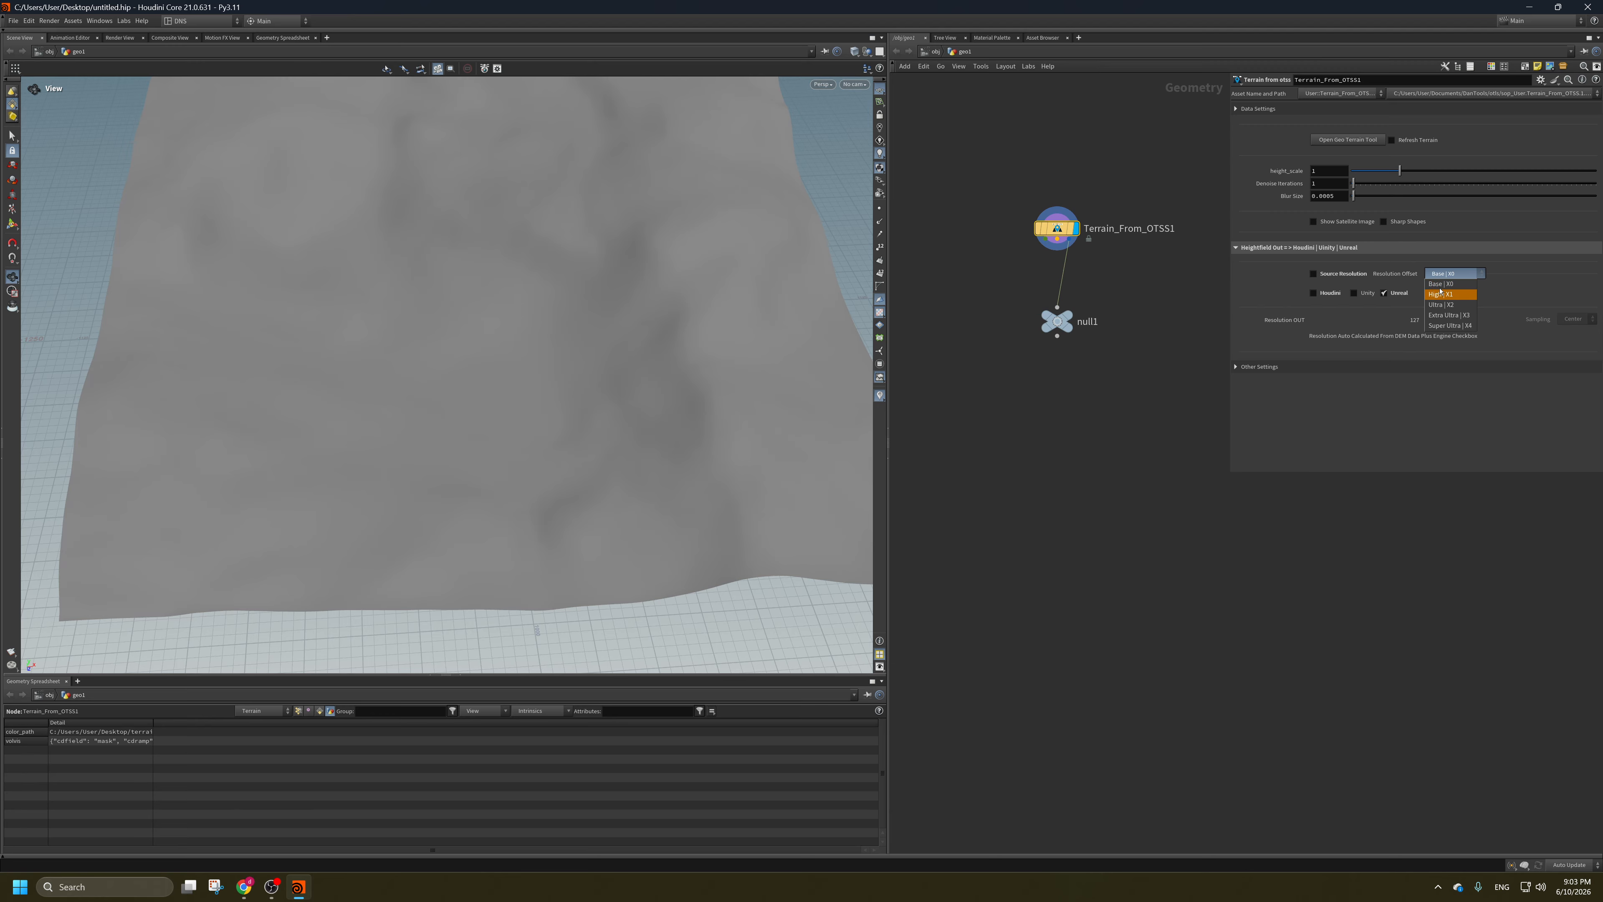
pyautogui.click(1462, 282)
pyautogui.click(1463, 278)
pyautogui.click(1462, 277)
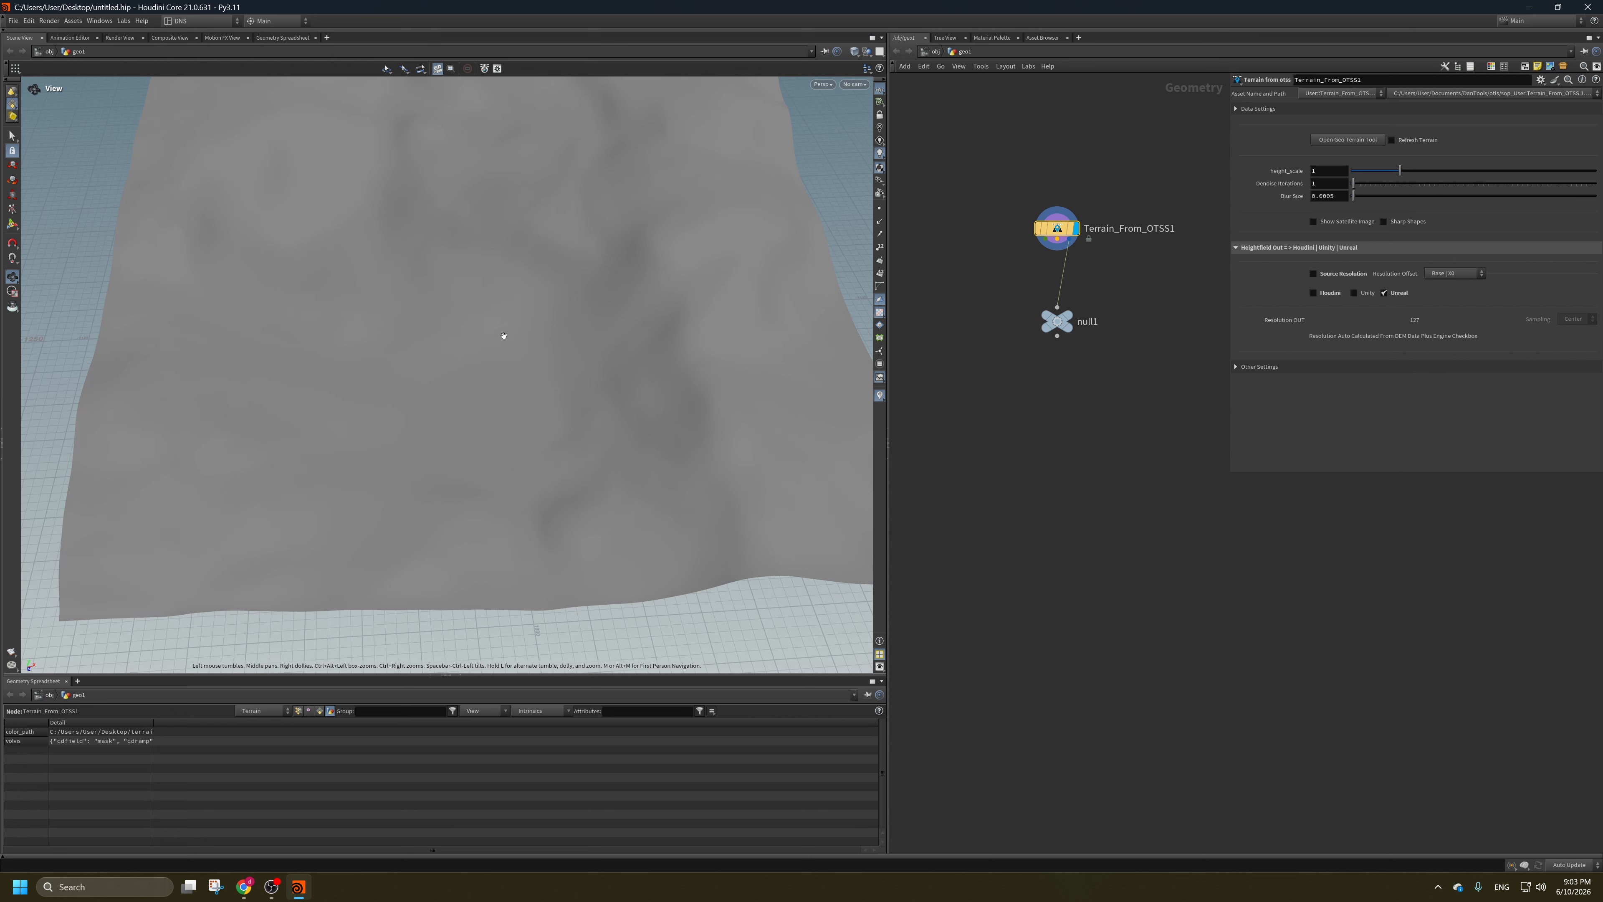
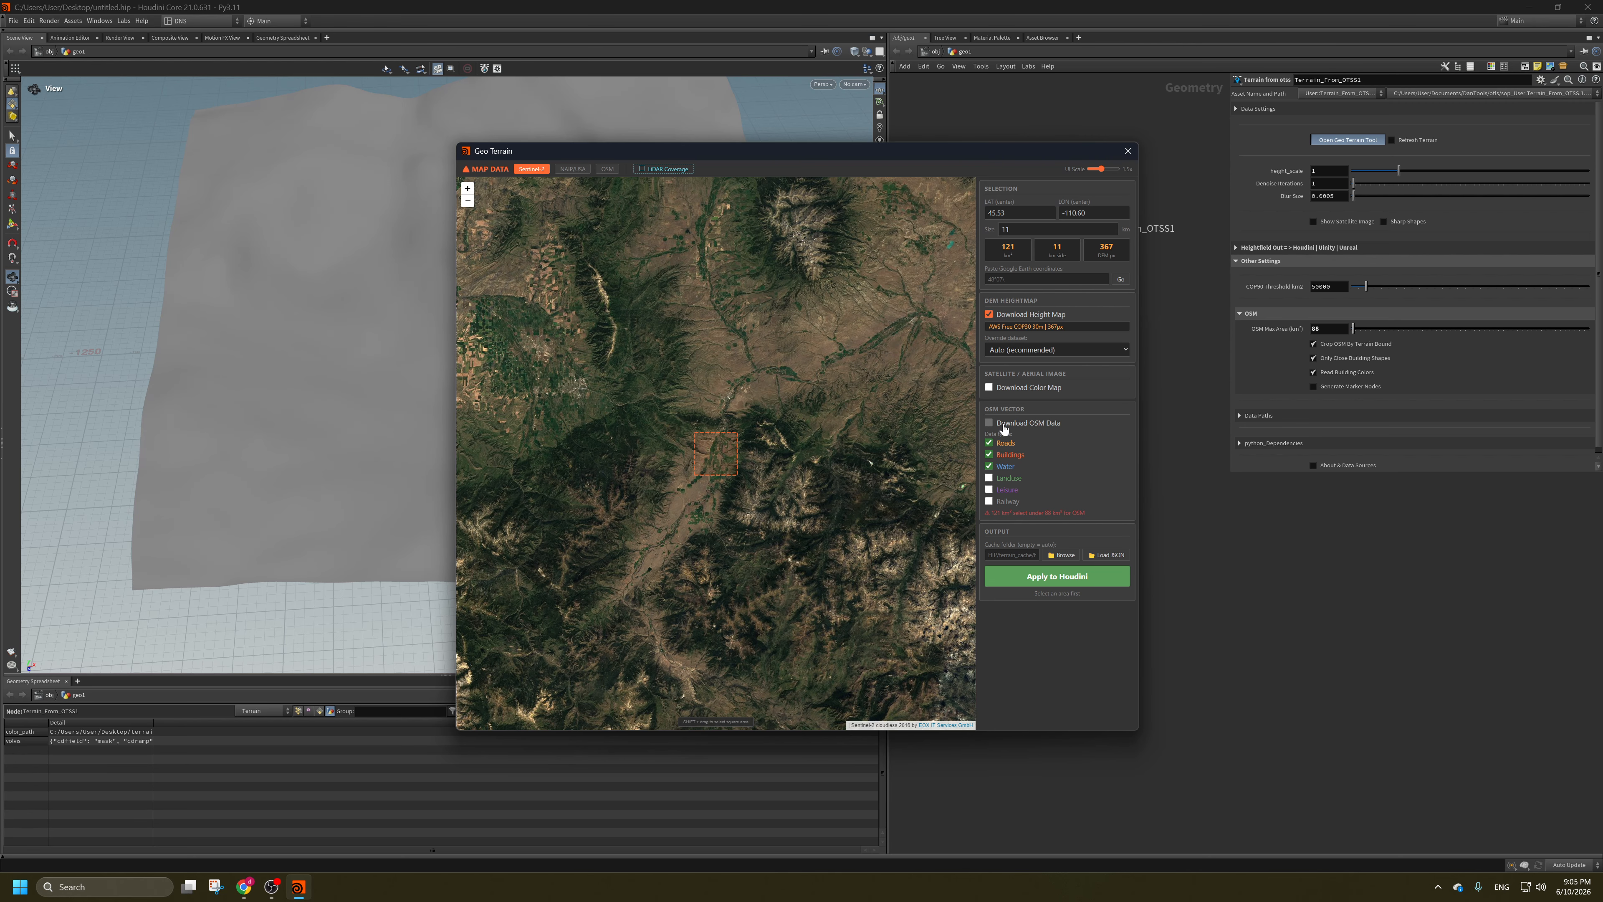
# Raise OSM Max Area to 10000 km² and try a selection about 91 km wide on the Geo Terrain map.
pyautogui.click(1125, 152)
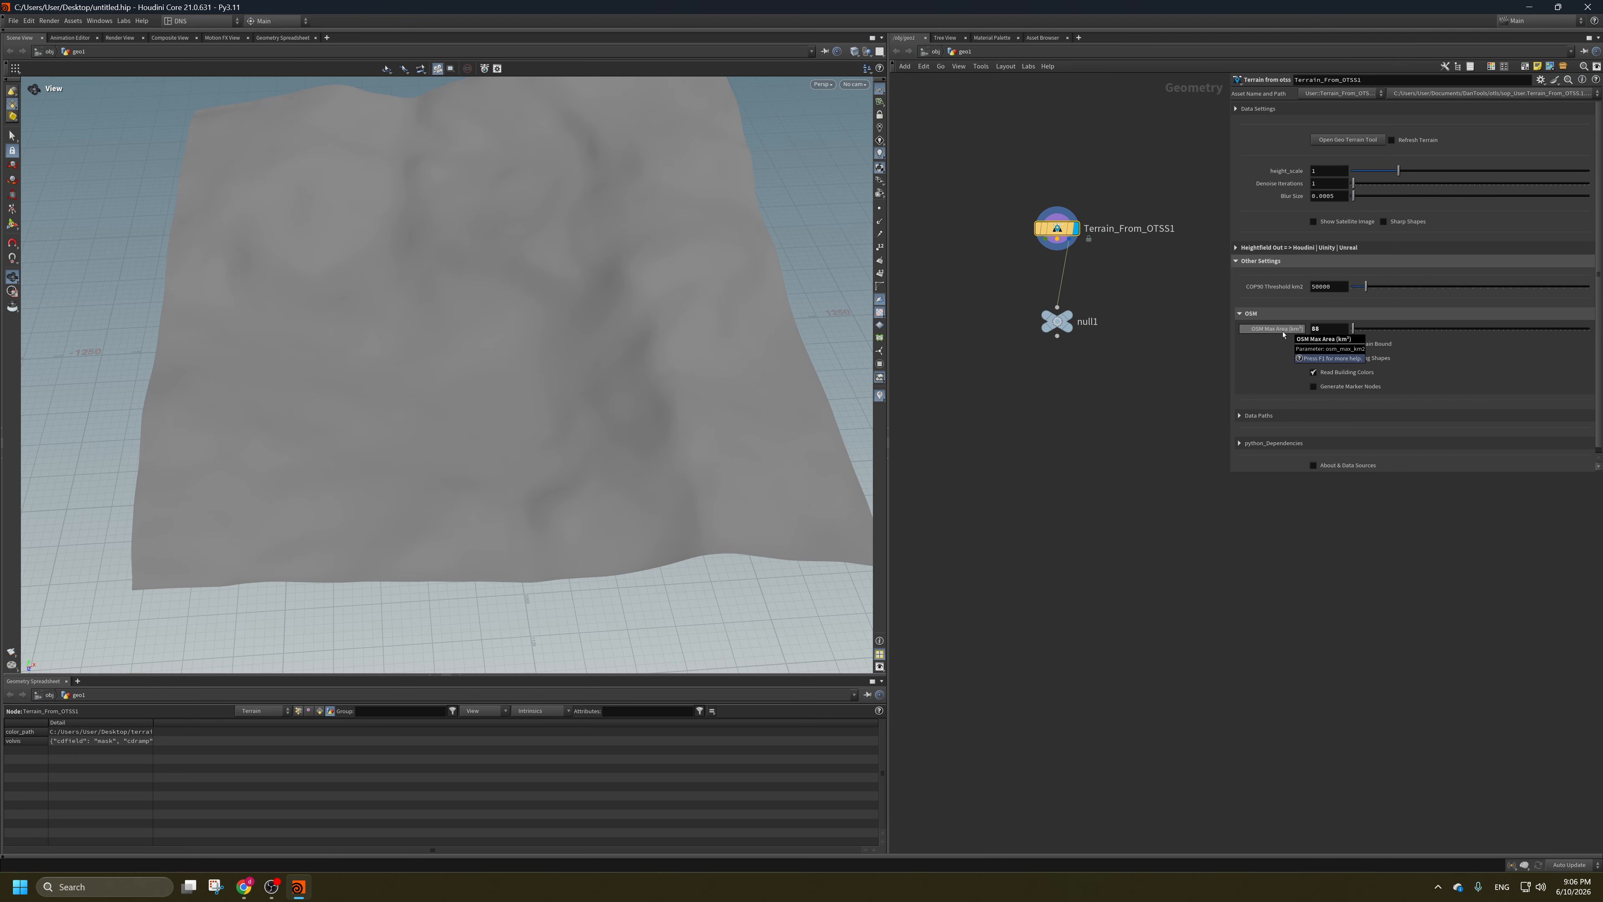
pyautogui.moveTo(1353, 329); pyautogui.dragTo(1590, 329)
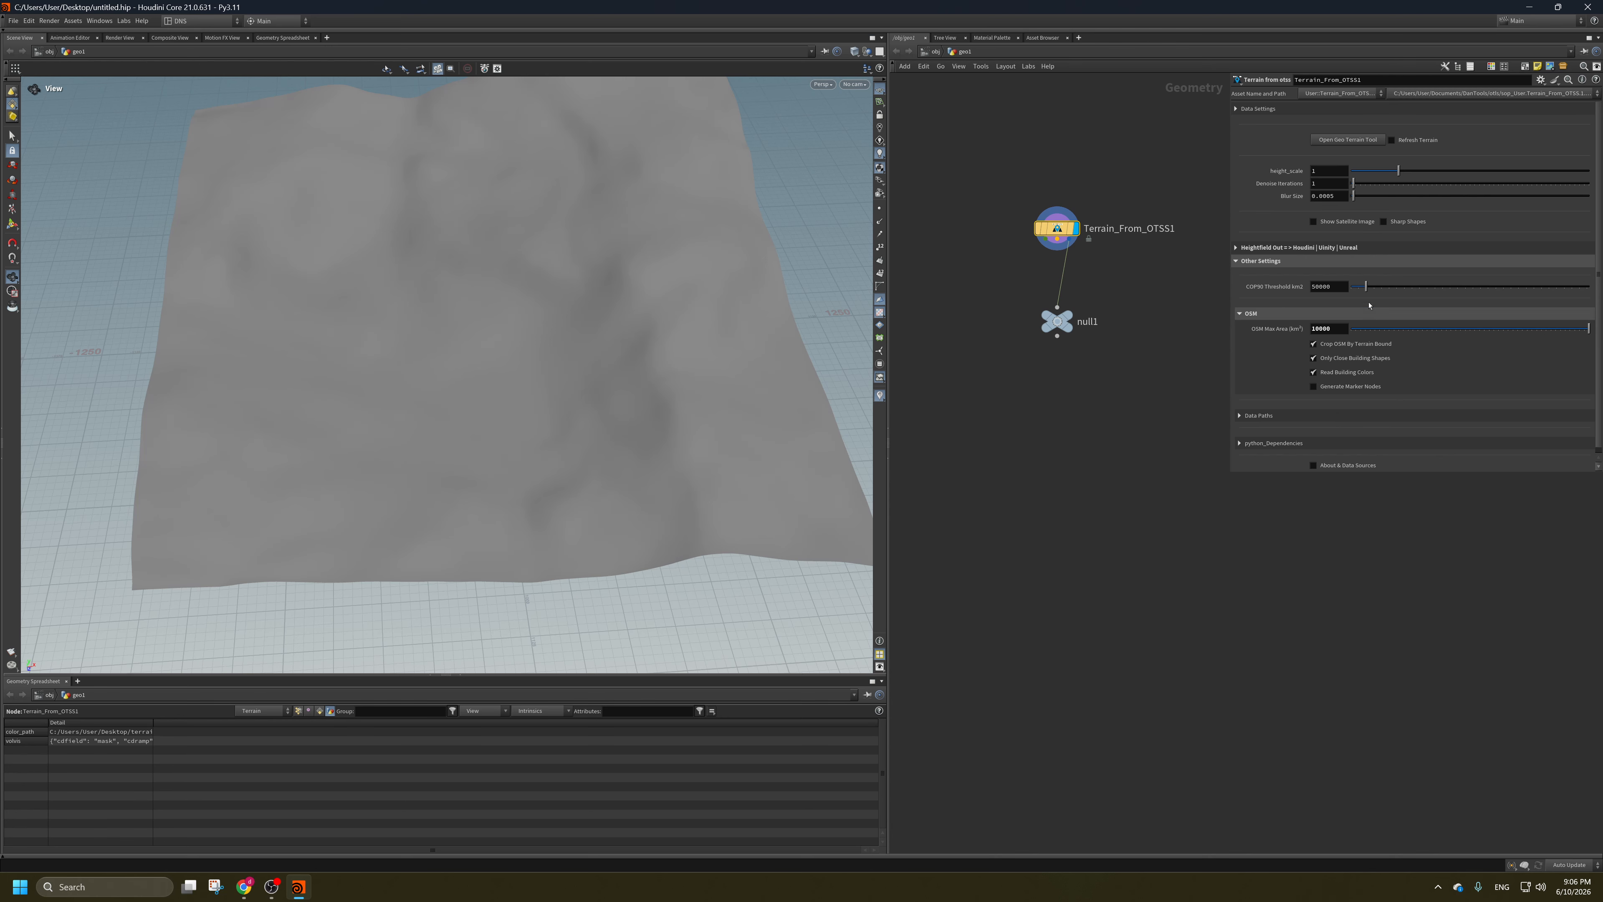
pyautogui.click(1348, 139)
pyautogui.keyDown('shift'); pyautogui.moveTo(942, 668); pyautogui.dragTo(1010, 690); pyautogui.keyUp('shift')
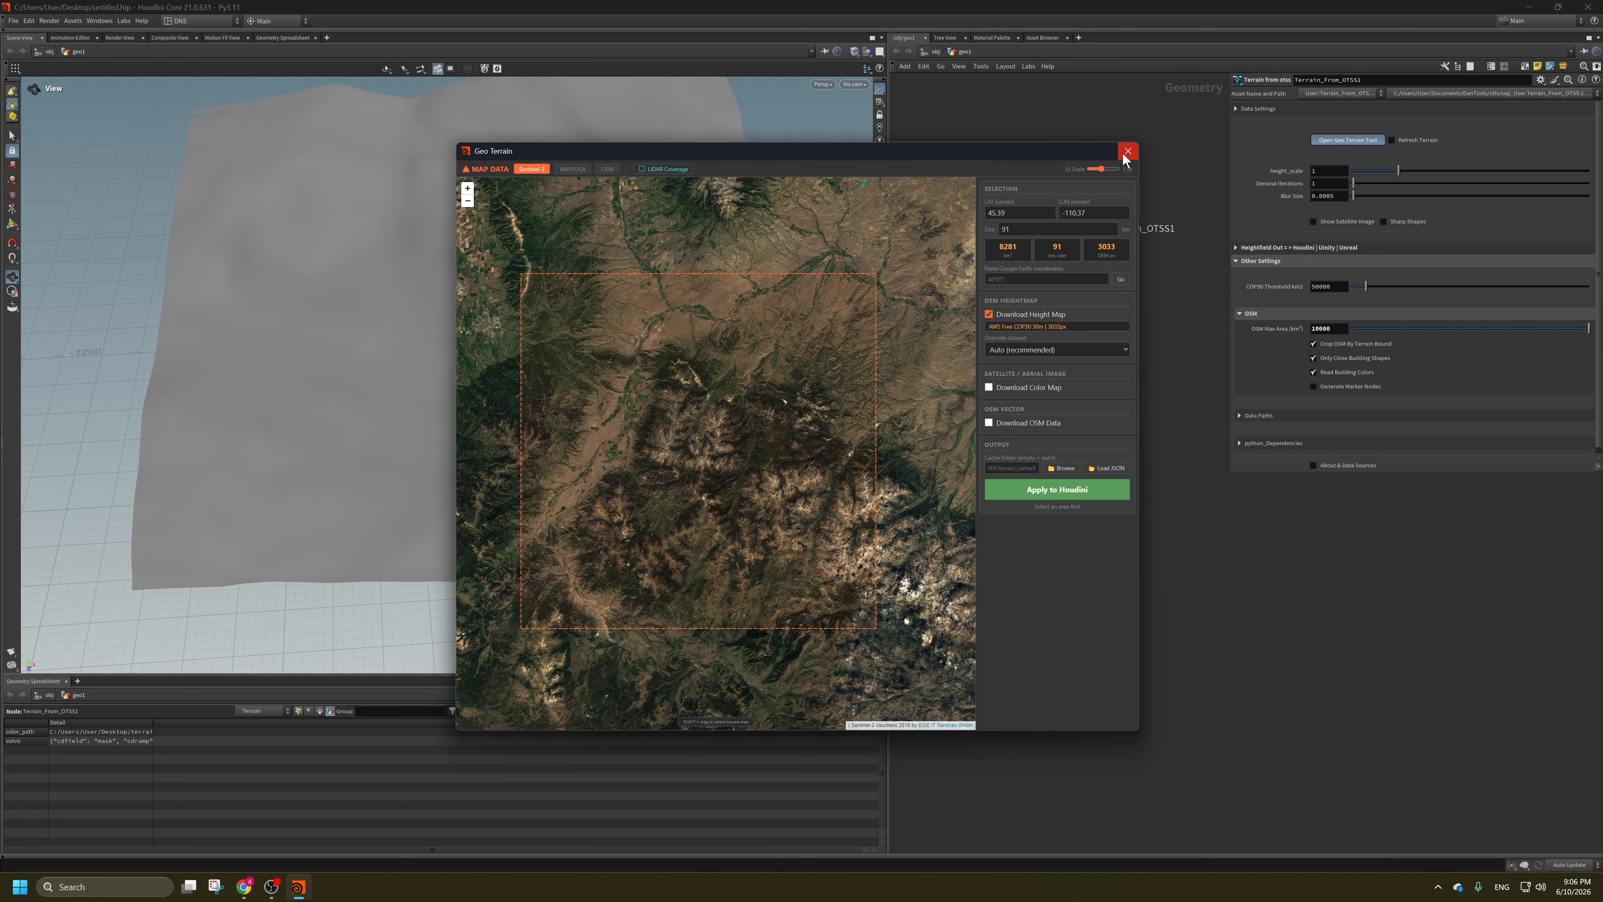
pyautogui.click(1128, 150)
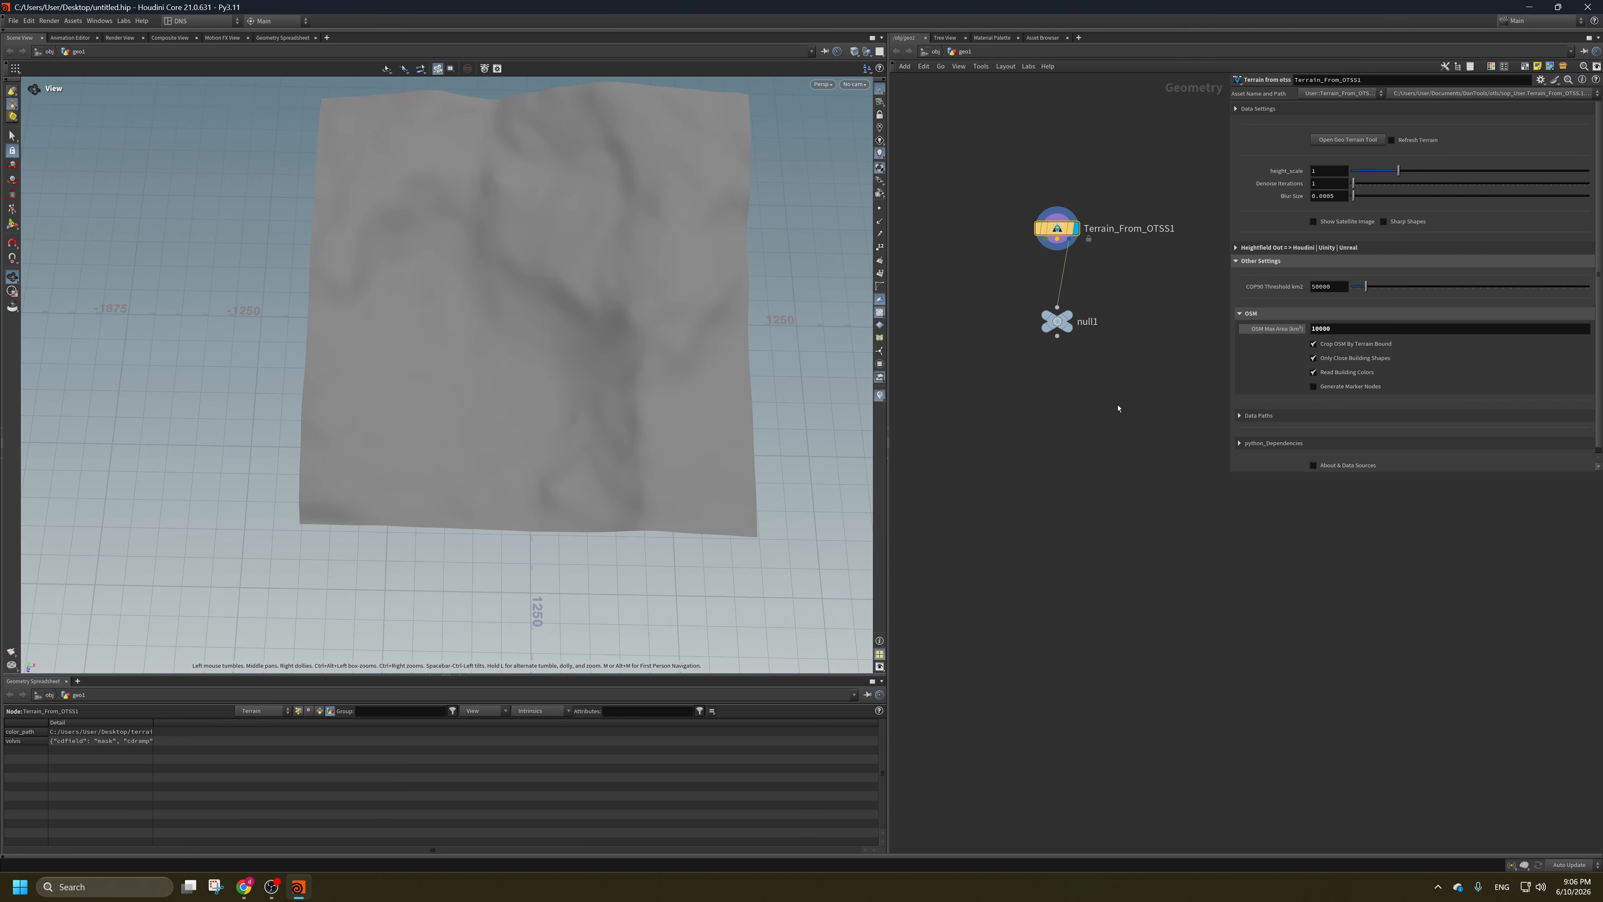
# Under Data Paths, load terrain_dem.tif from the terrain cache as the Height Map and restore its default path expression.
pyautogui.click(1241, 313)
pyautogui.click(1240, 341)
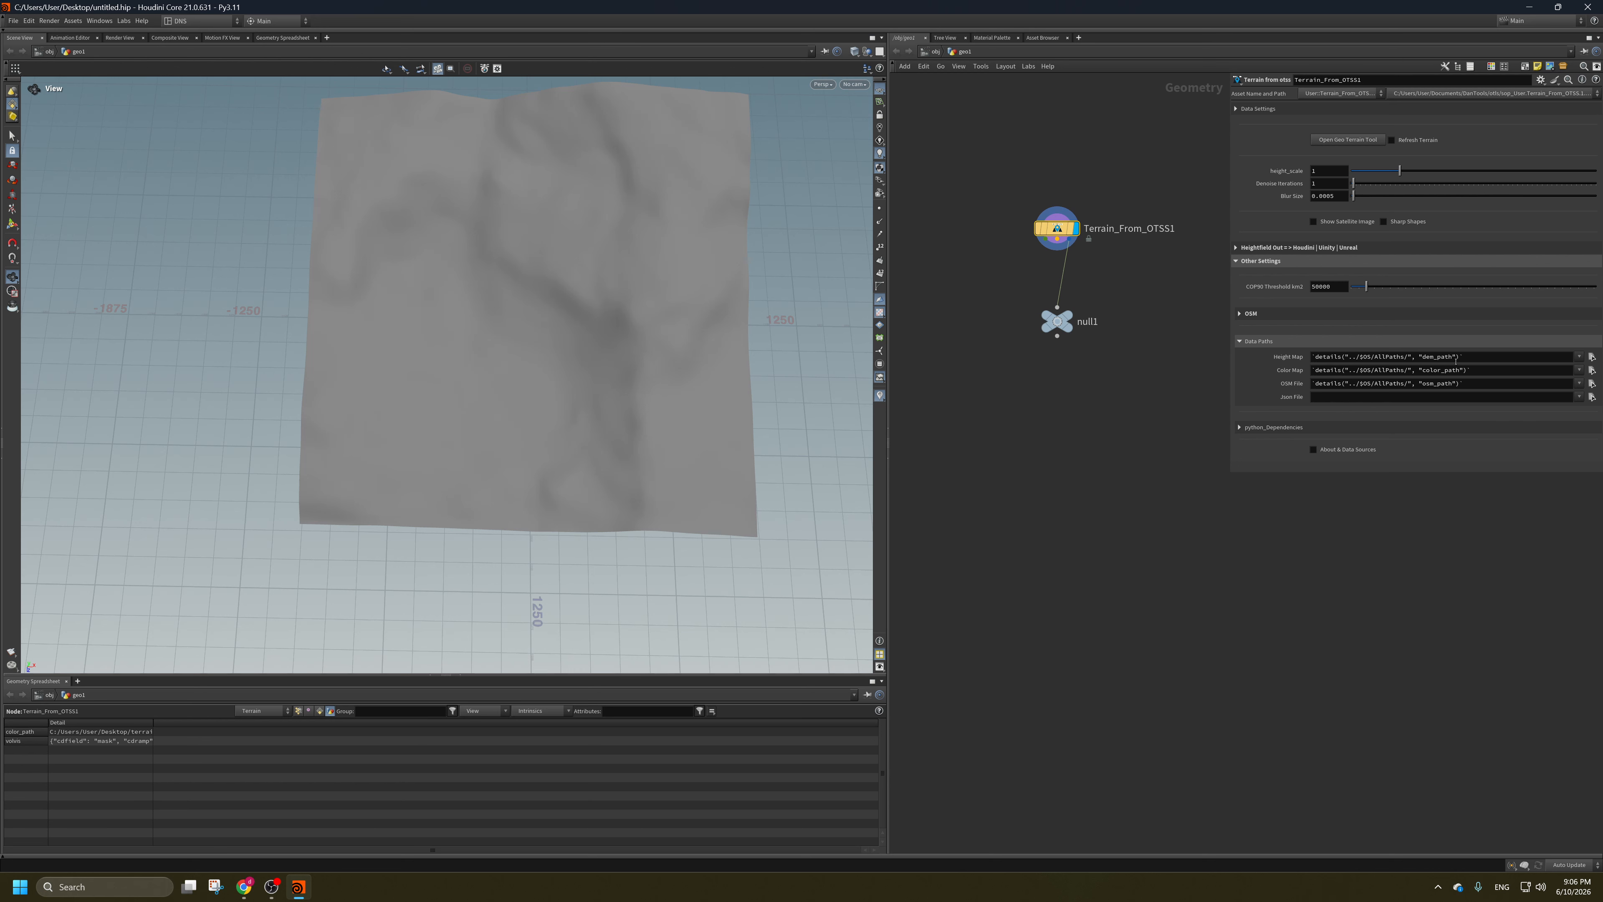
pyautogui.click(1592, 357)
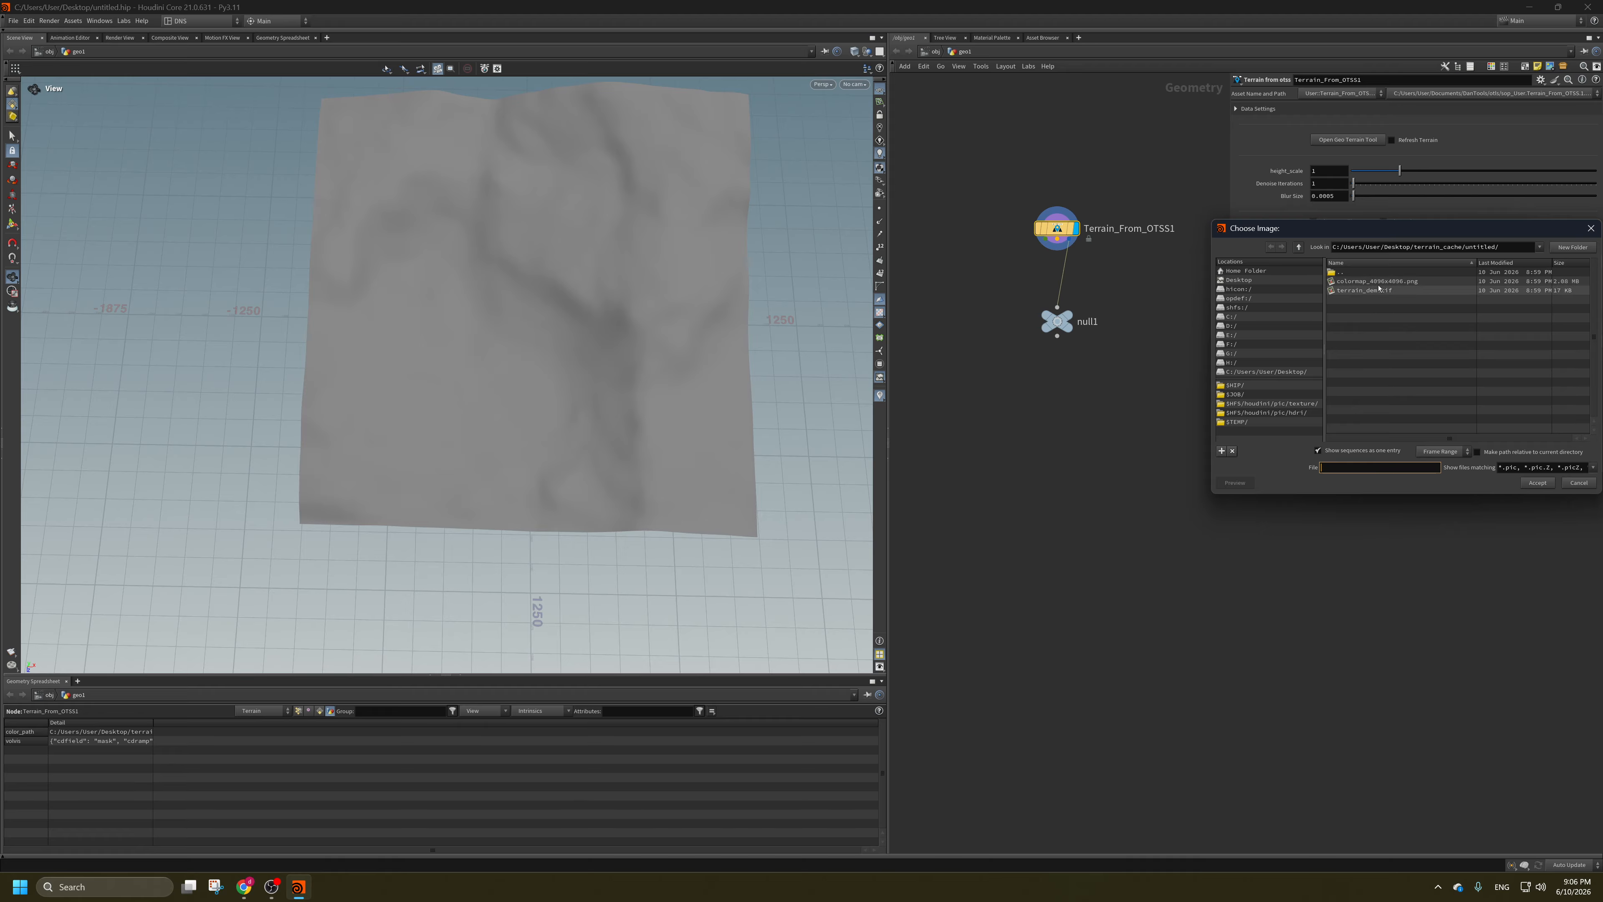
pyautogui.doubleClick(1358, 291)
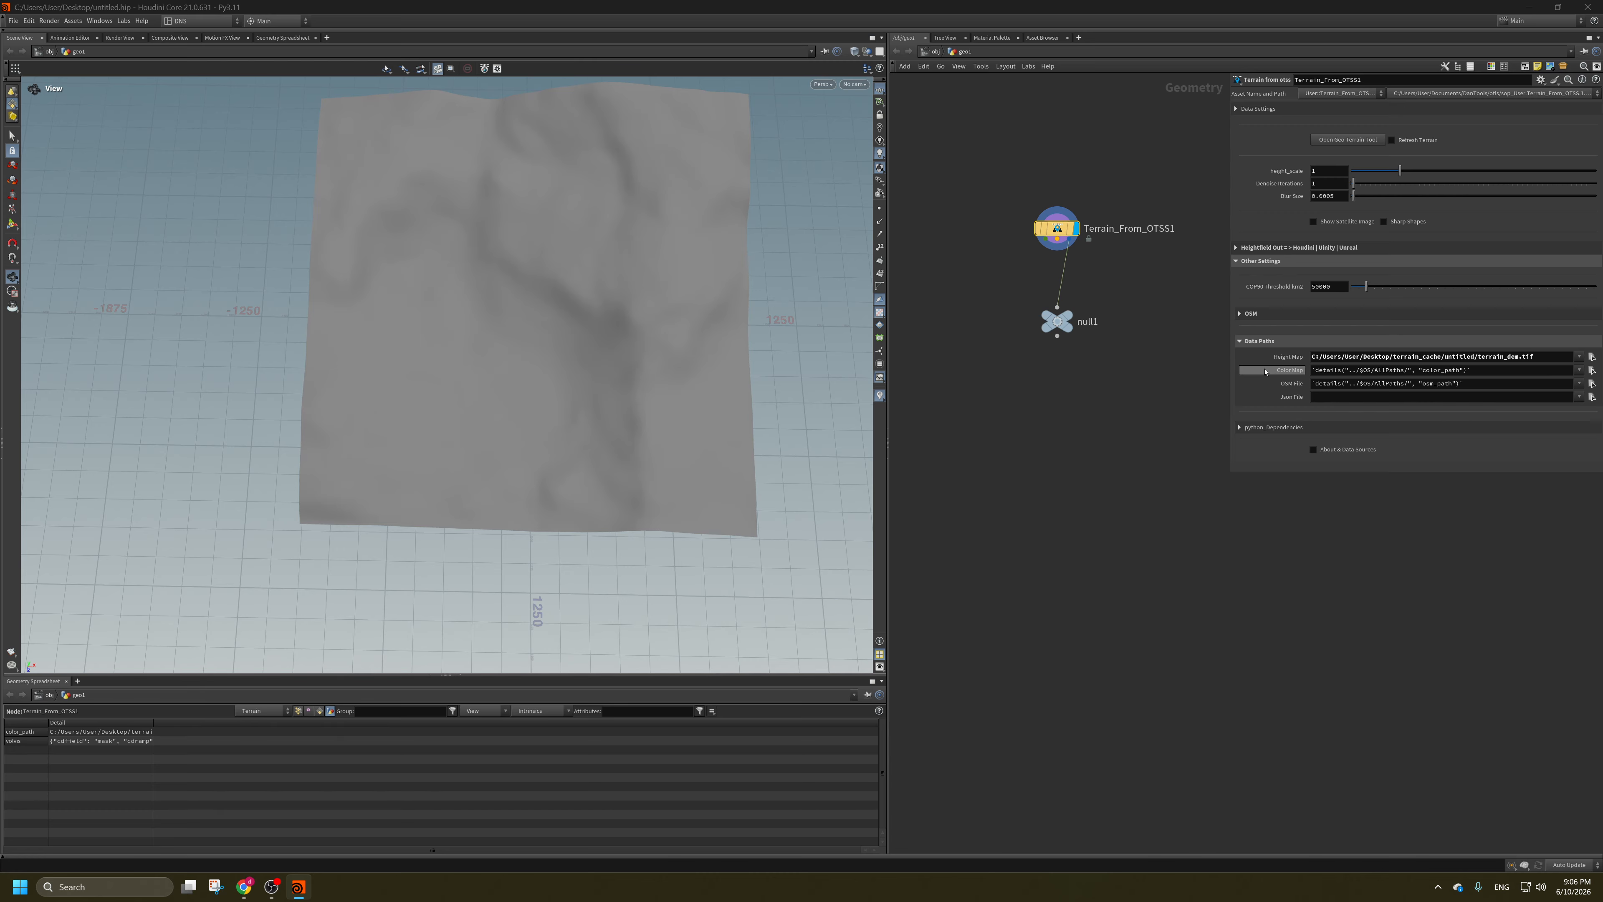
pyautogui.click(1295, 361)
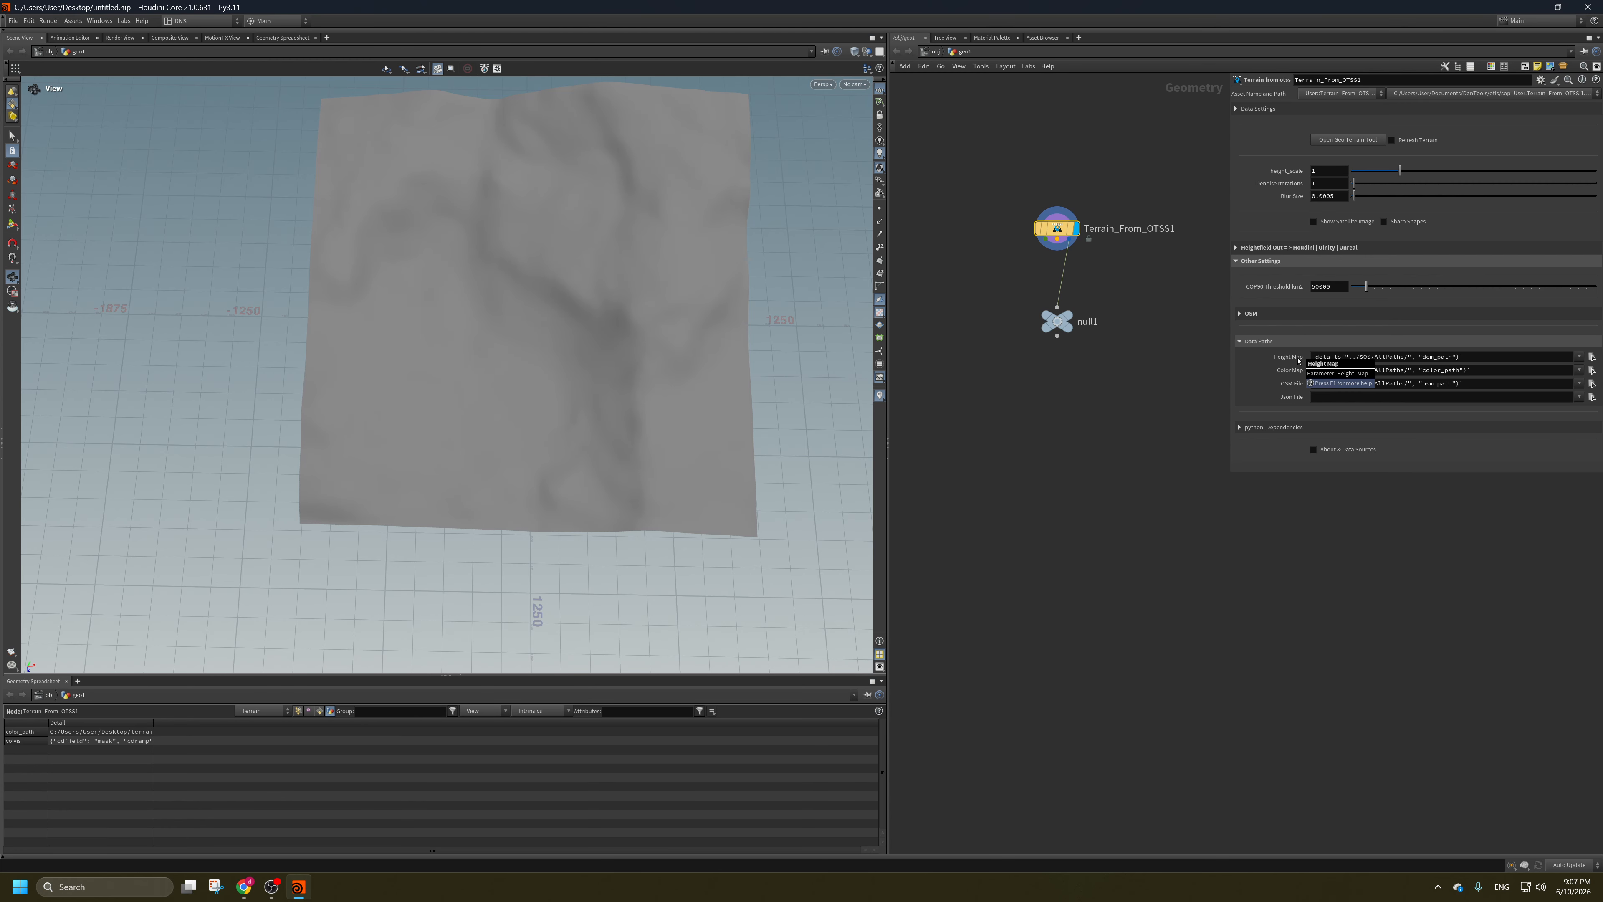
# Enable Install/Uninstall Dependencies under python_Dependencies and recheck the status of the tool's Python packages.
pyautogui.click(1239, 341)
pyautogui.click(1240, 370)
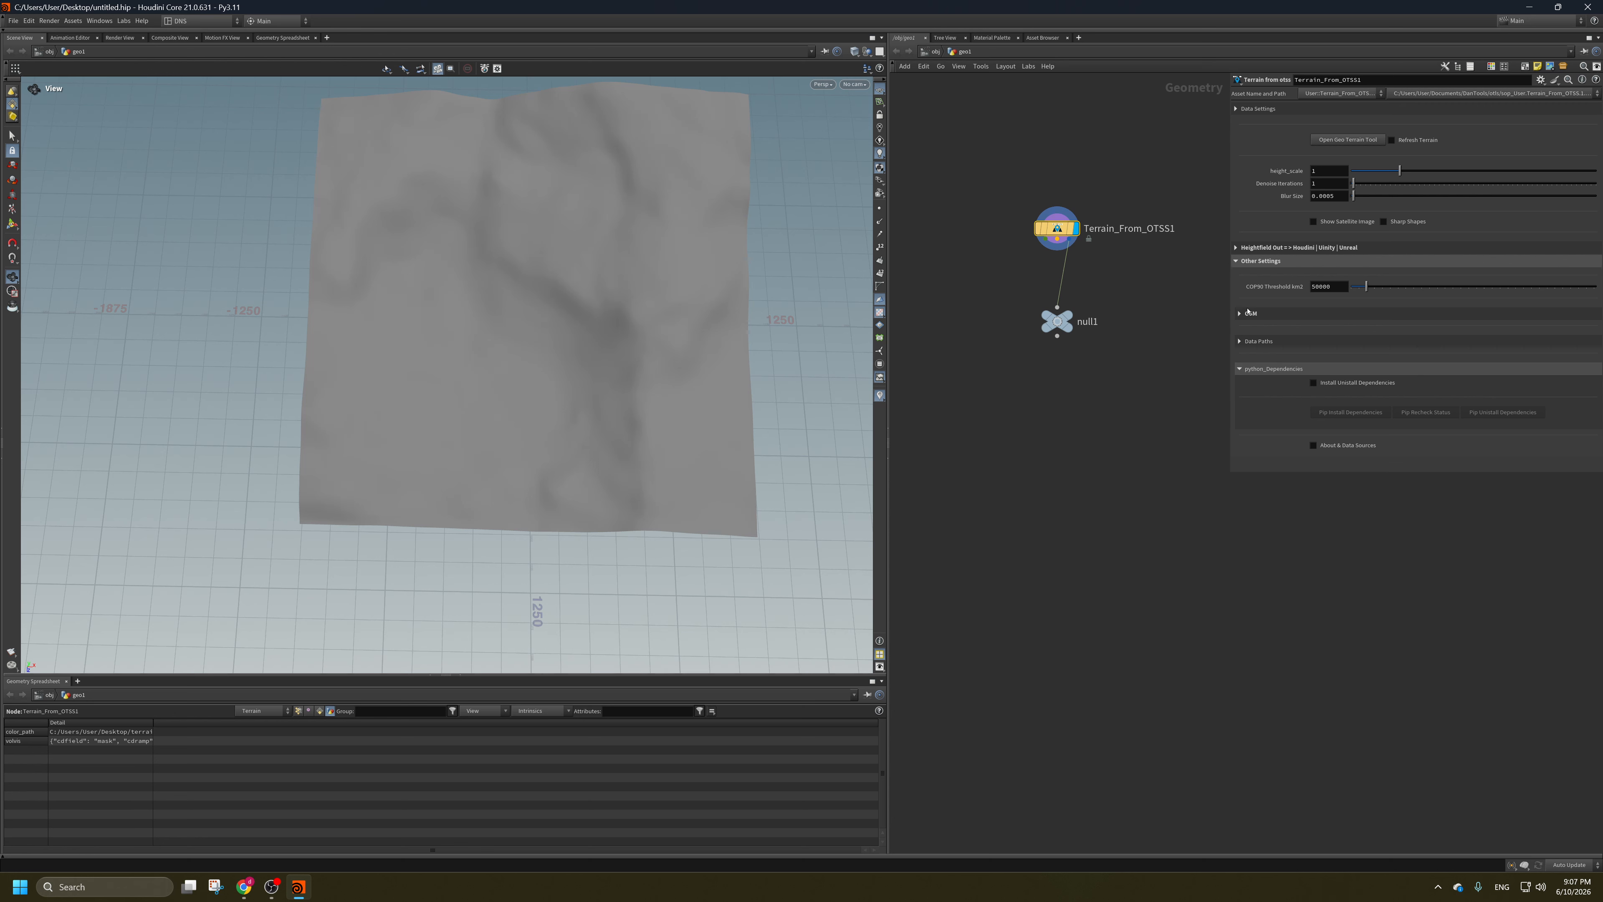
pyautogui.click(1314, 382)
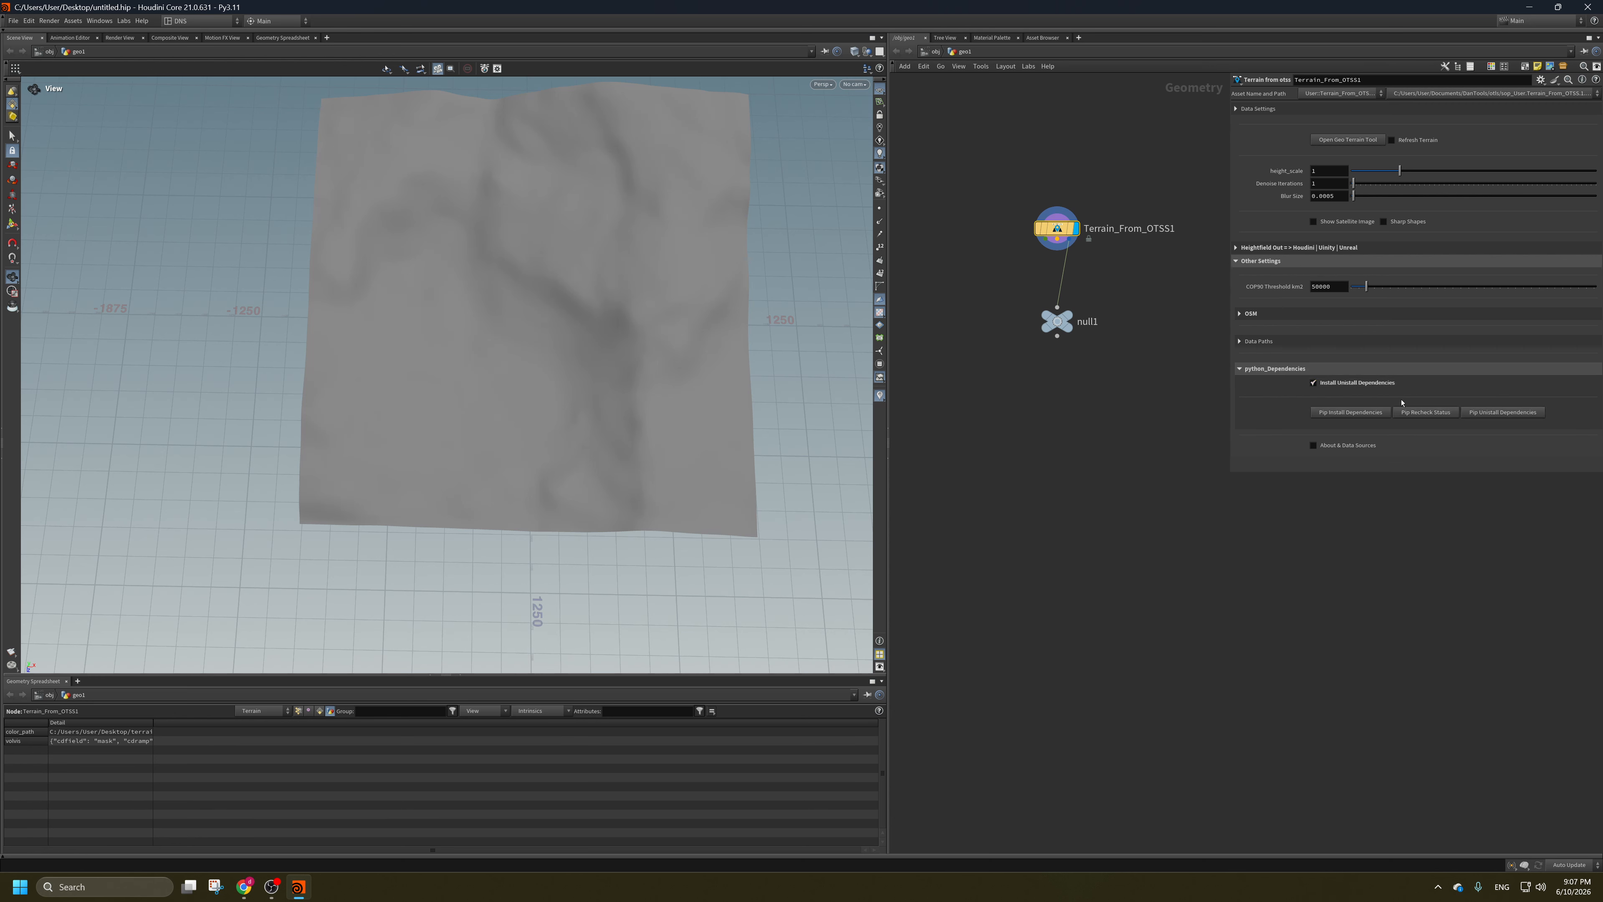
pyautogui.click(1434, 415)
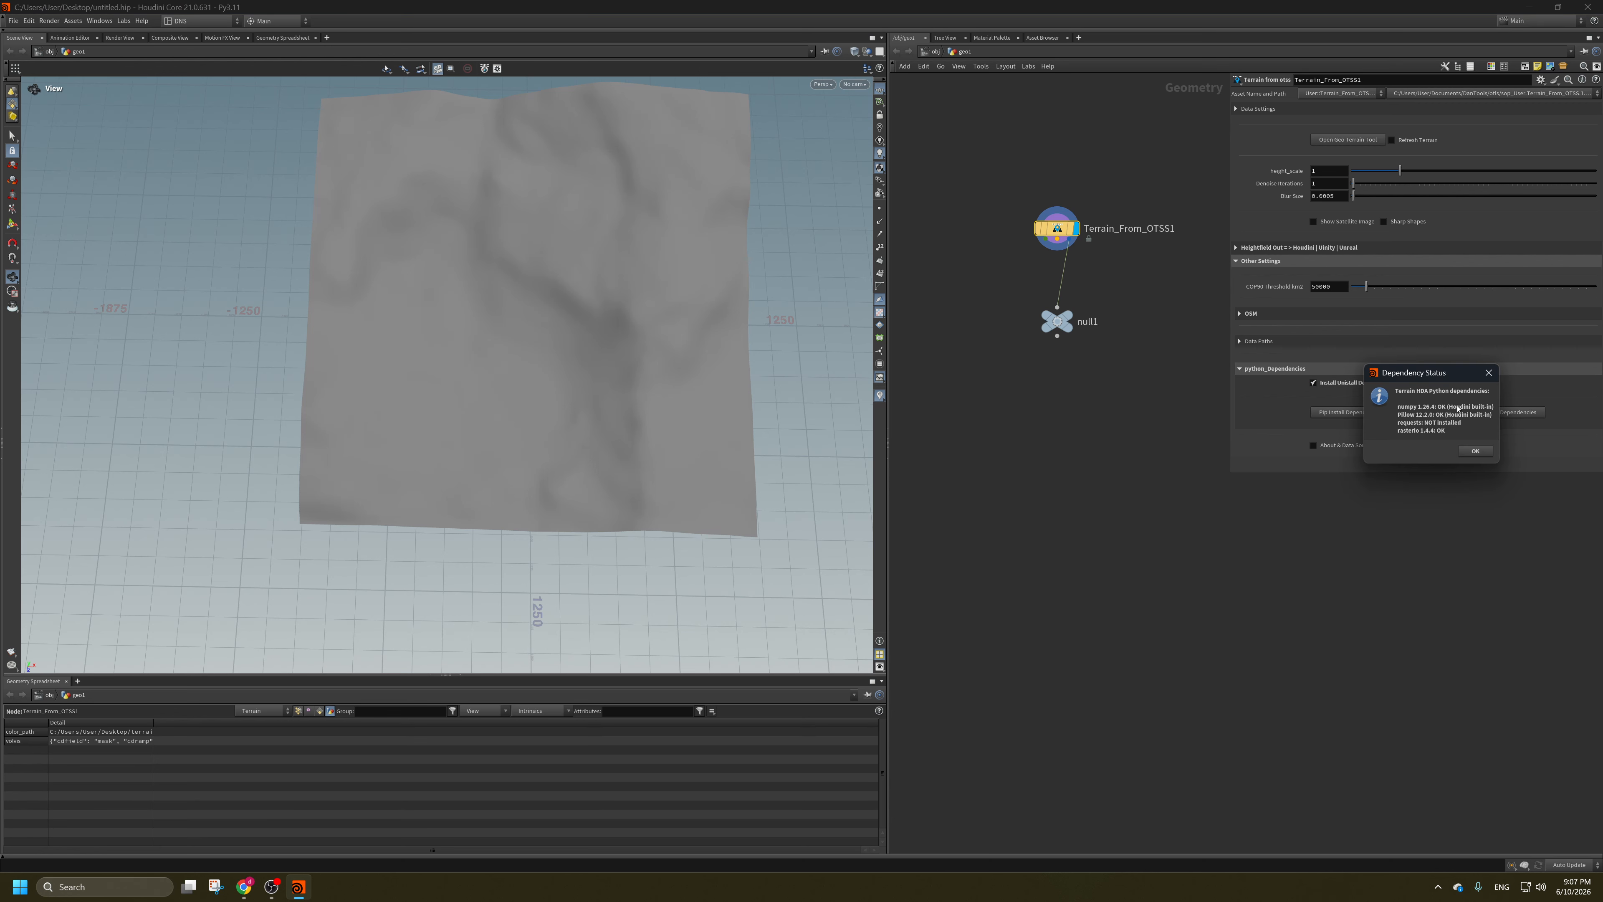
pyautogui.click(1488, 373)
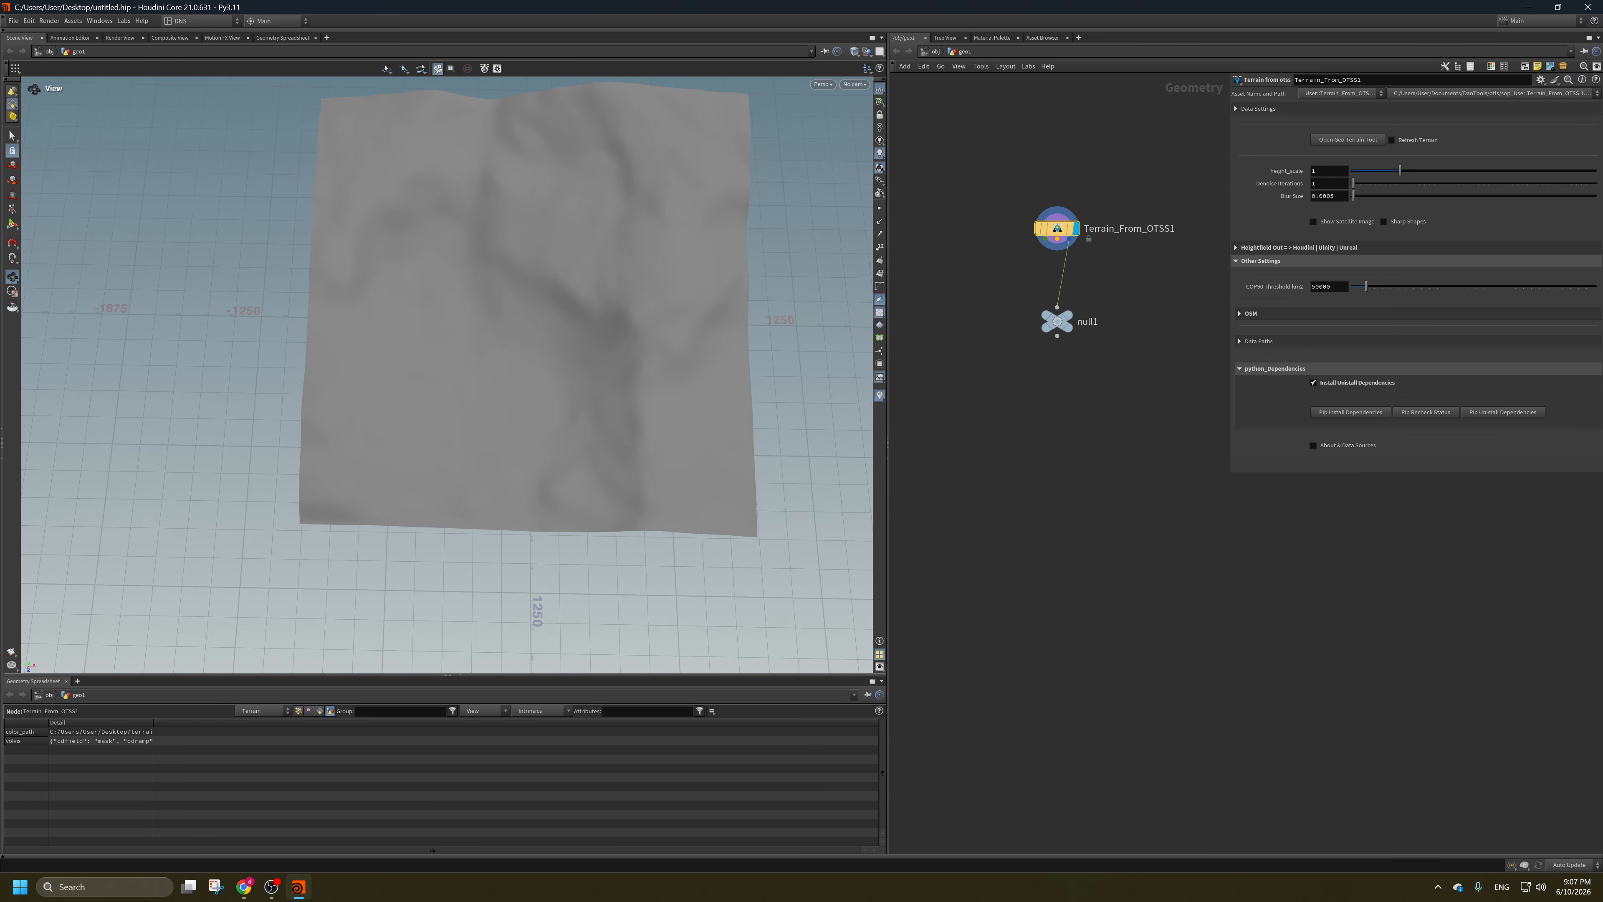
# Switch to File Explorer and look into the packages folder inside Documents > DanTools.
pyautogui.click(158, 884)
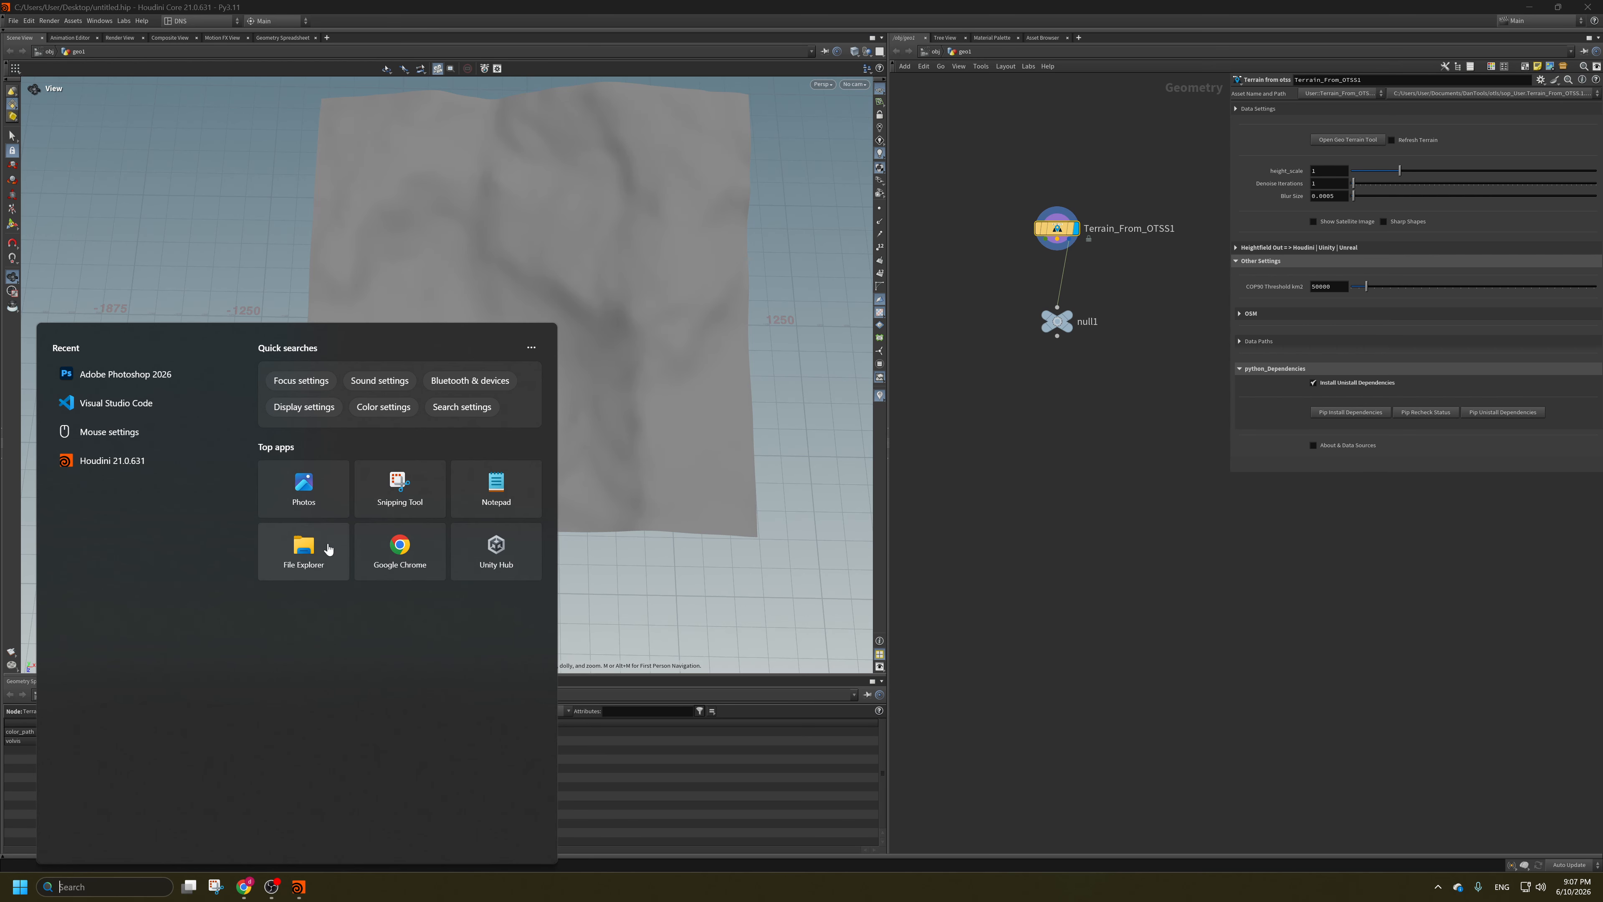
pyautogui.click(328, 548)
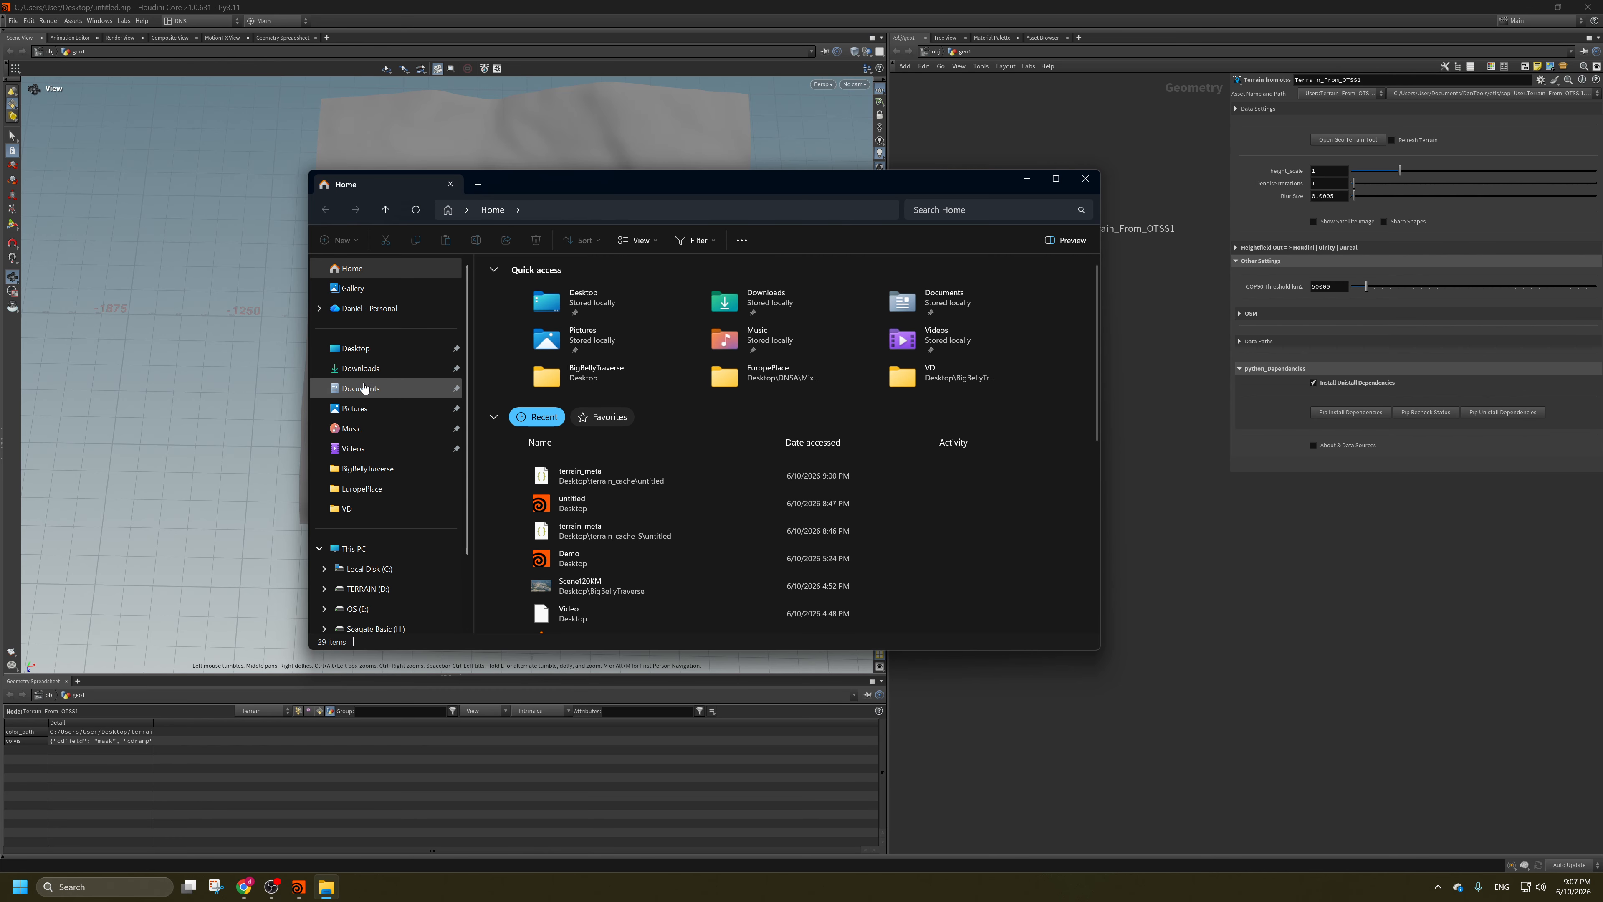
pyautogui.click(365, 387)
pyautogui.doubleClick(521, 316)
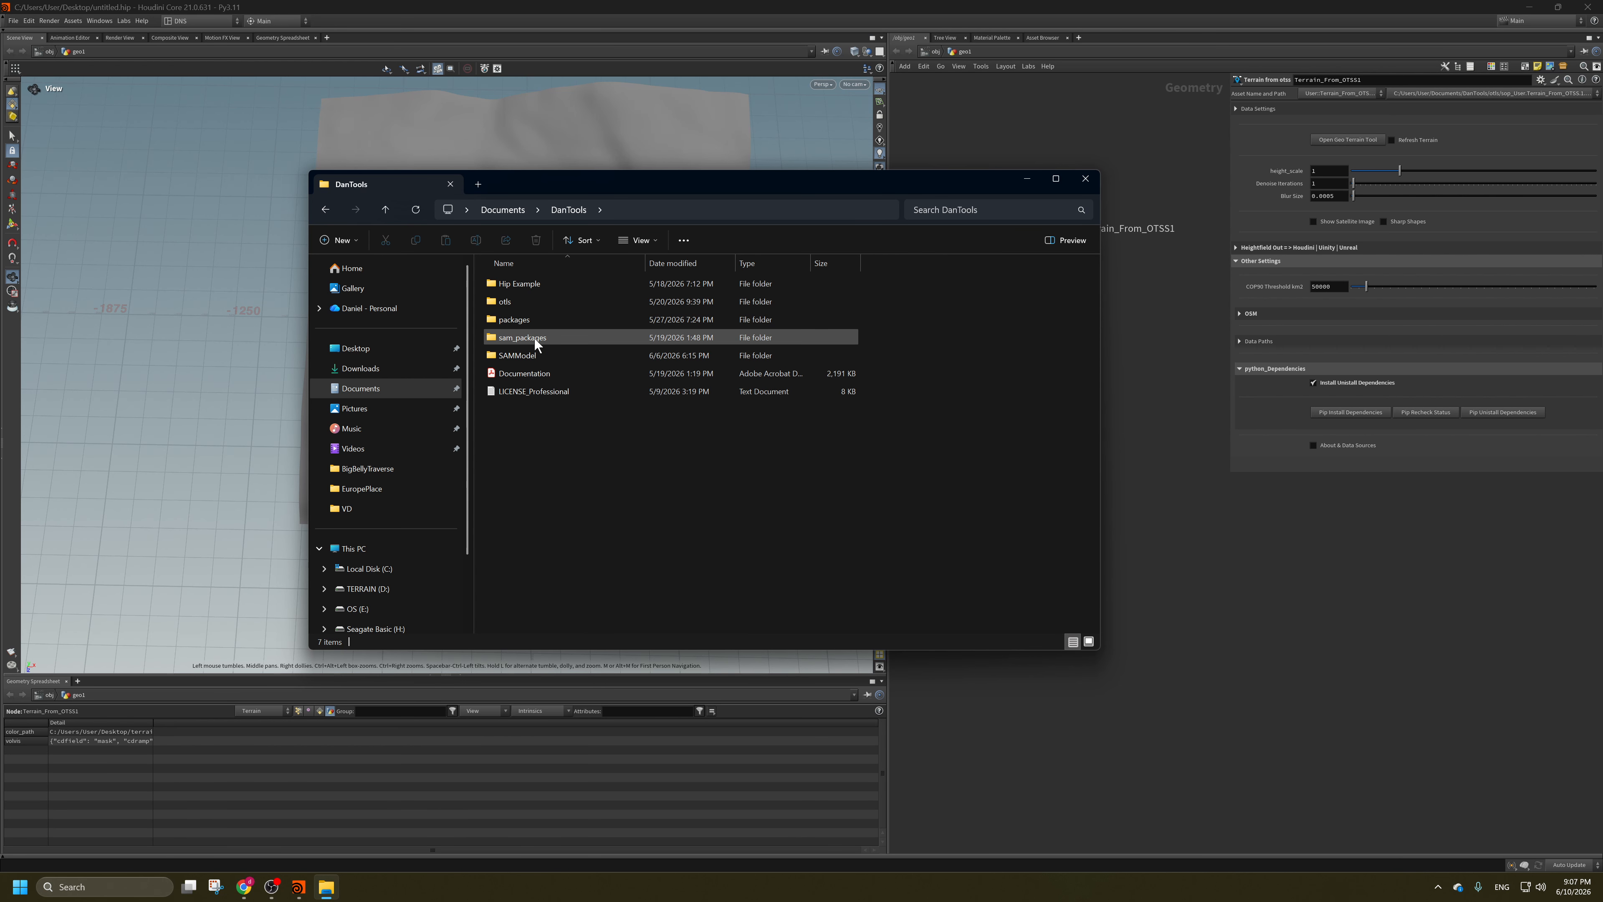
pyautogui.doubleClick(525, 318)
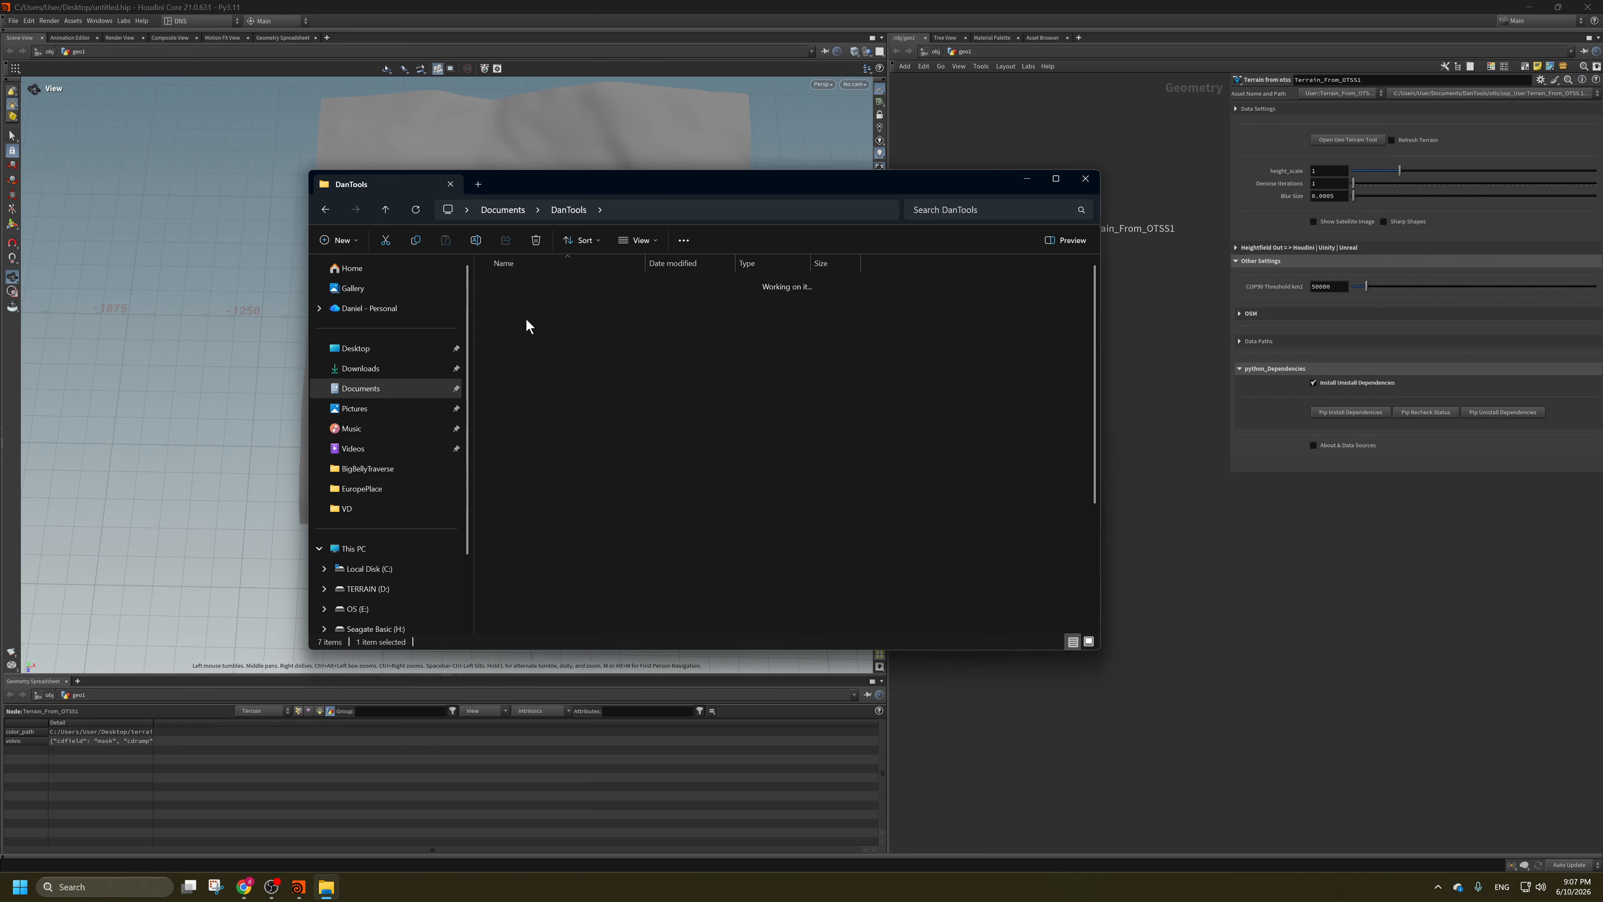
pyautogui.click(1086, 179)
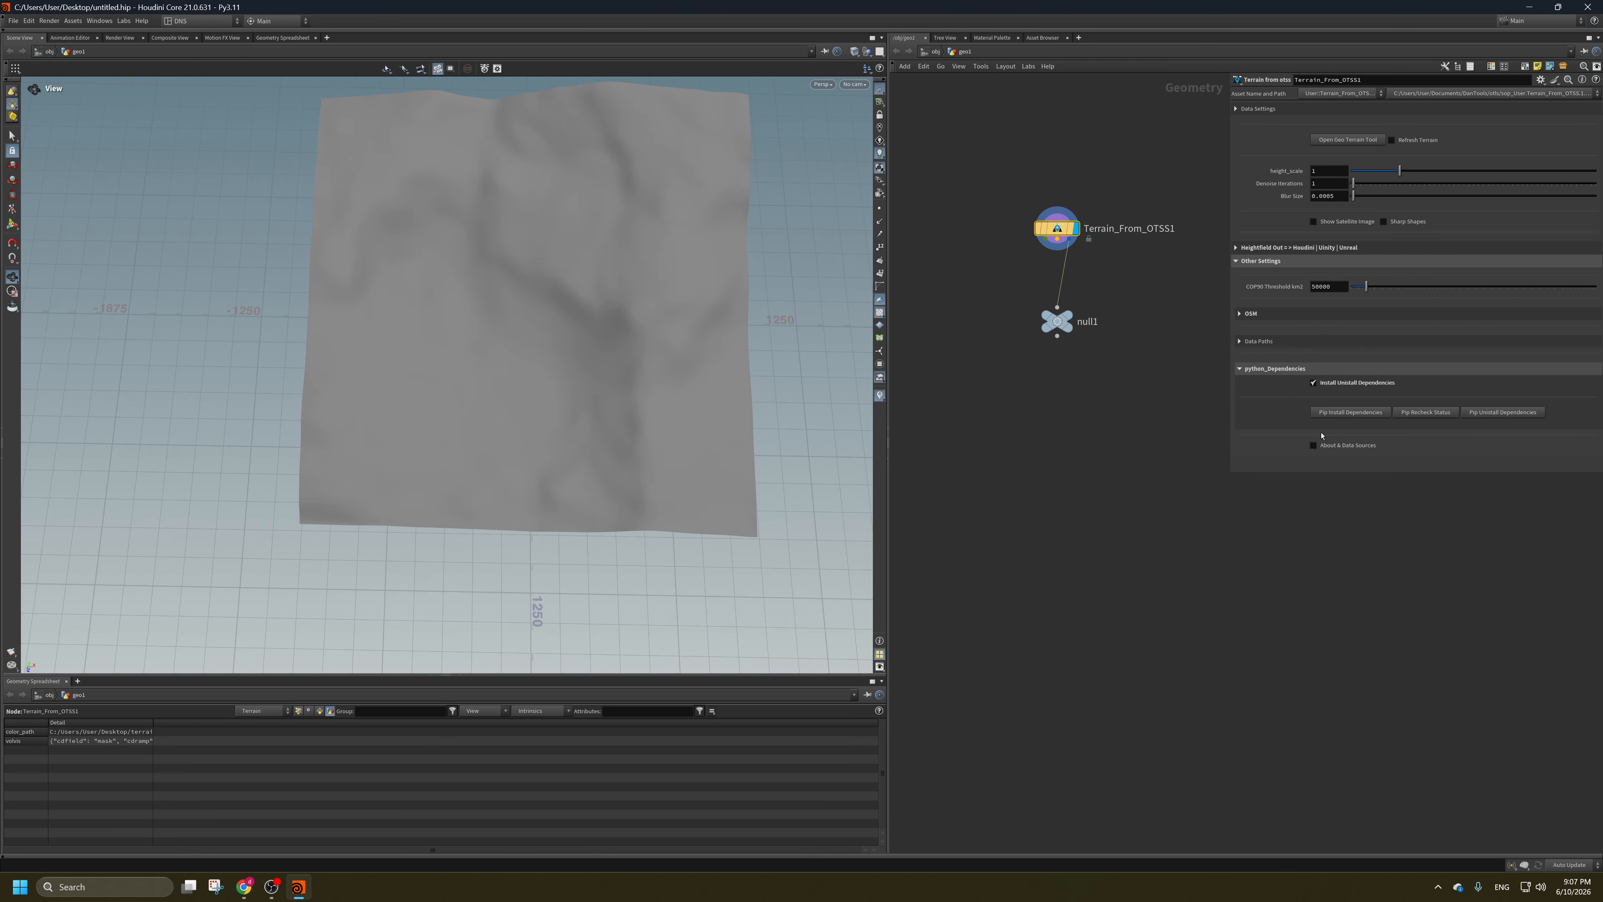
pyautogui.click(1155, 433)
# Show About & Data Sources, enlarge the parameter pane, and read through the licensing, elevation, imagery and OpenStreetMap attribution notes.
pyautogui.click(1313, 445)
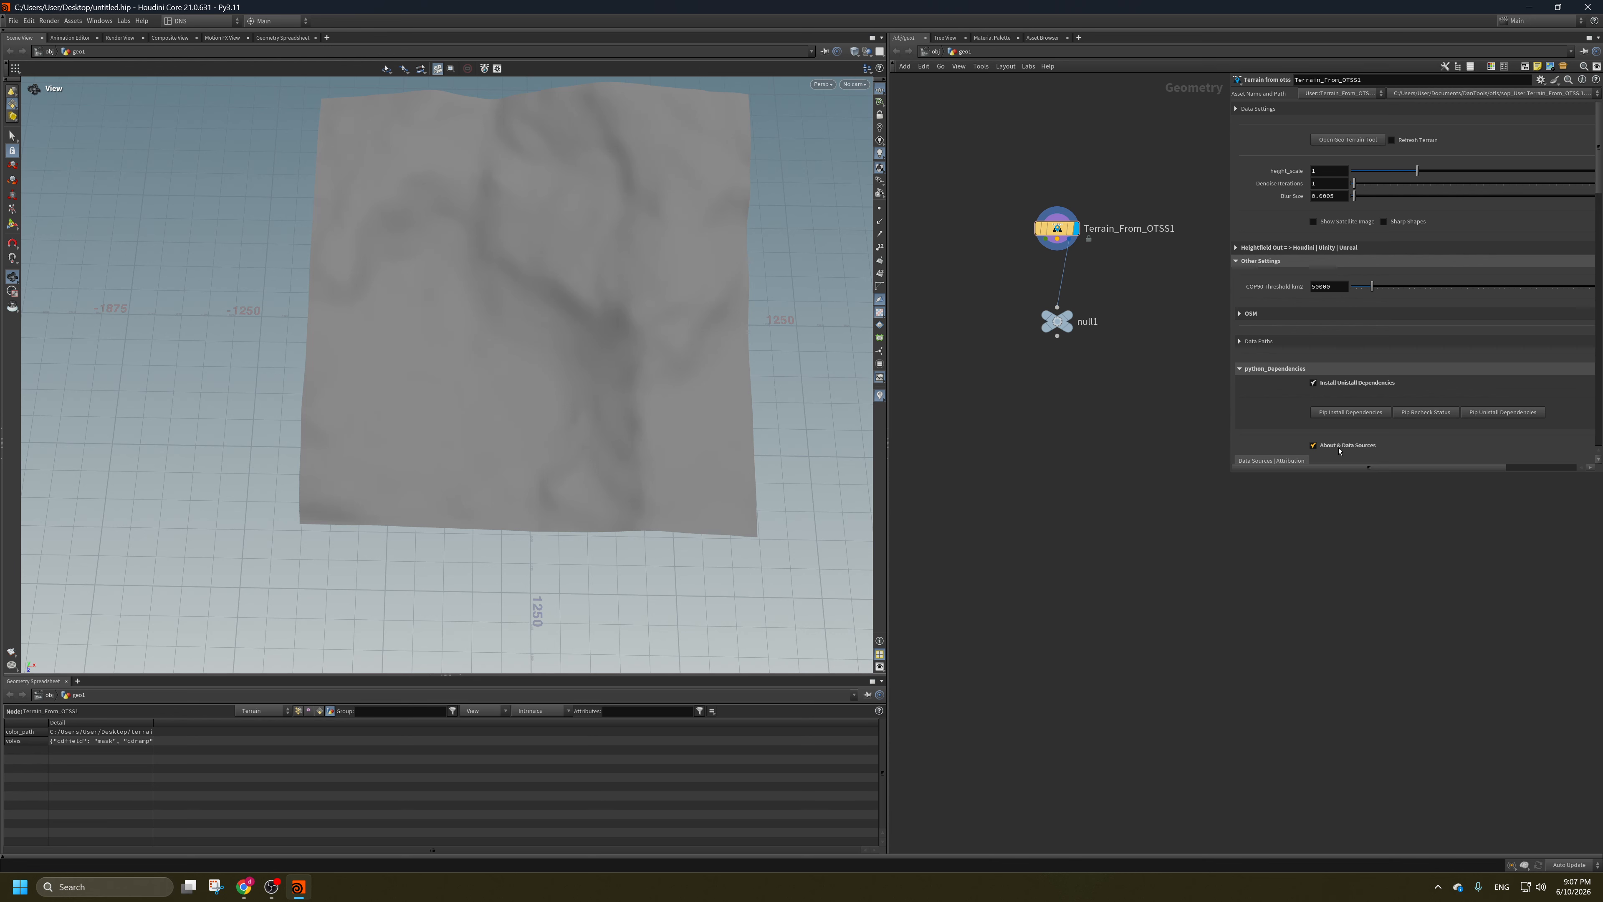
pyautogui.moveTo(1228, 473); pyautogui.dragTo(1230, 841)
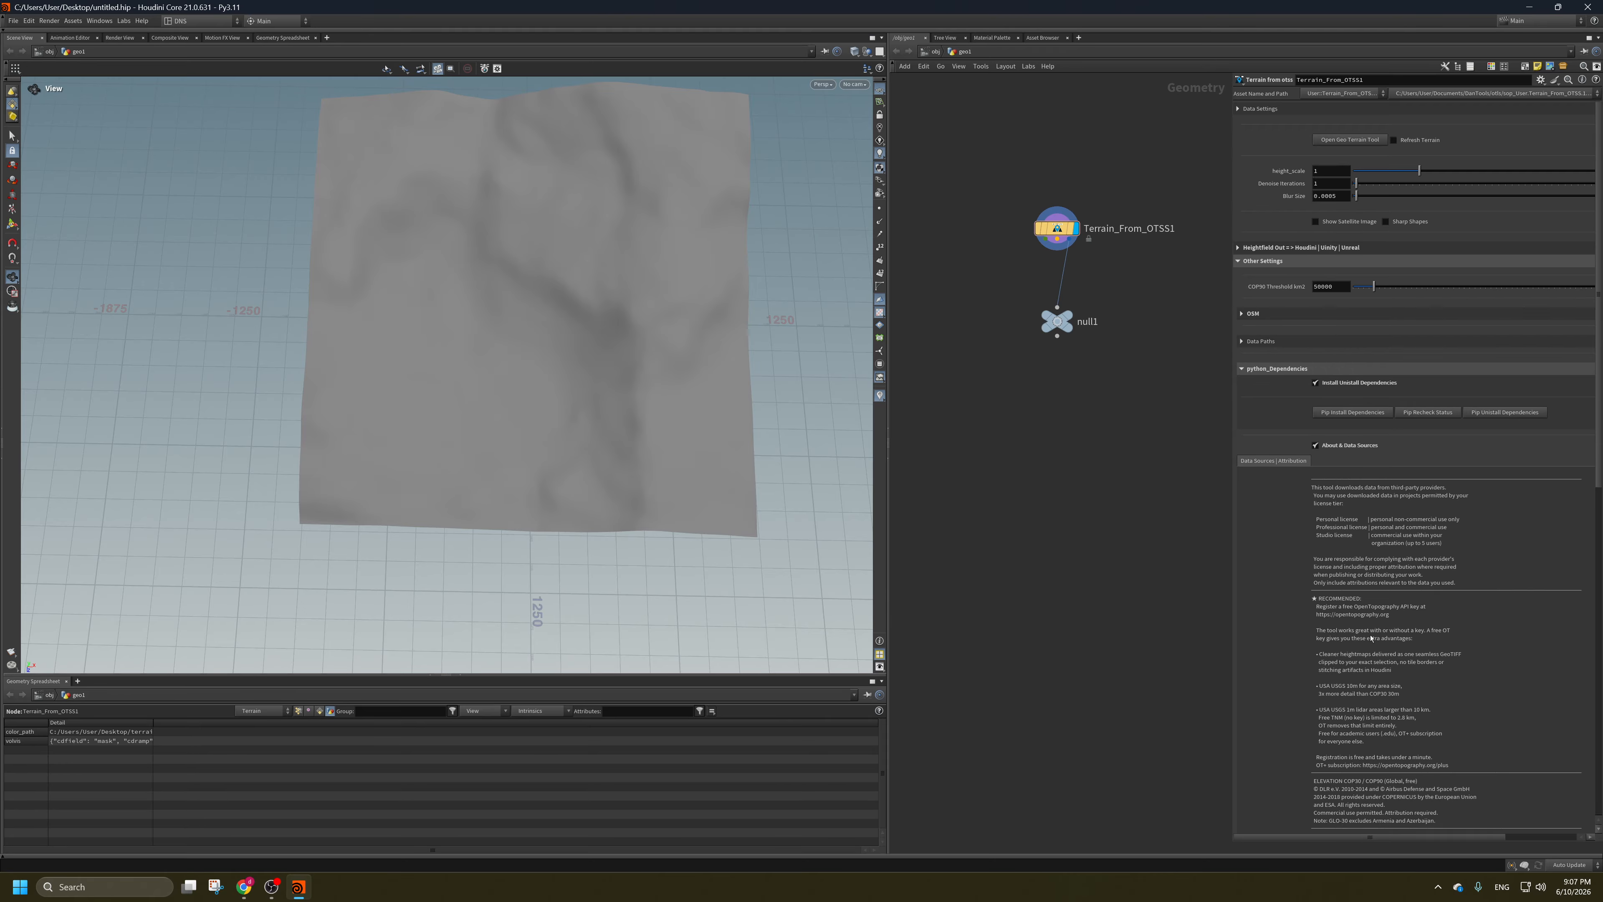
pyautogui.scroll(-8, 1371, 639)
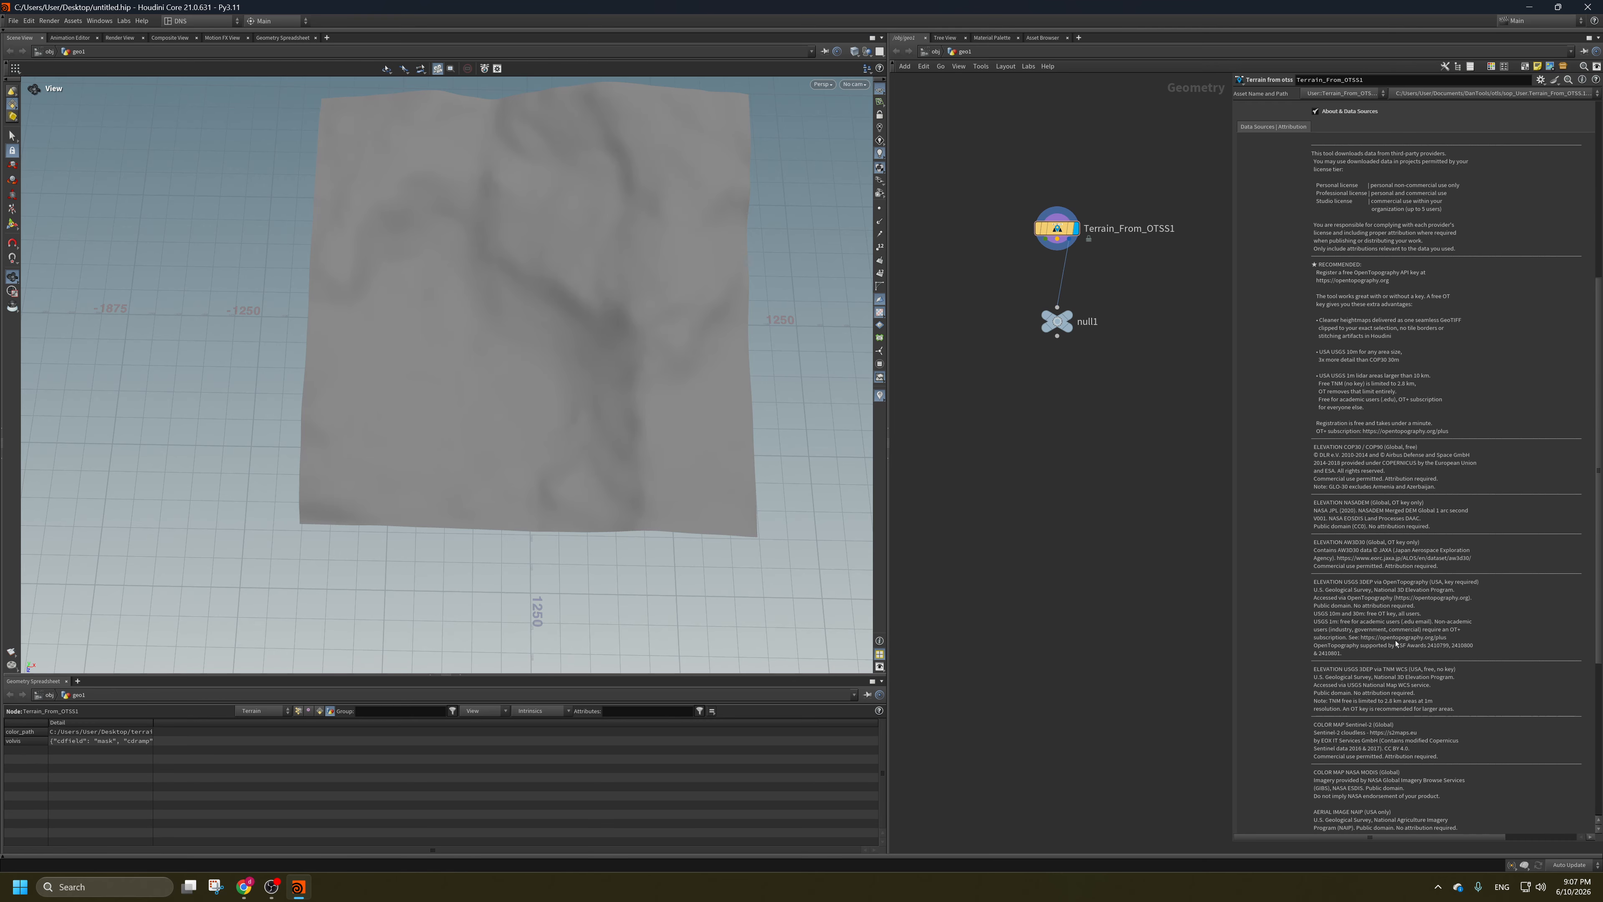
pyautogui.scroll(-7, 1397, 643)
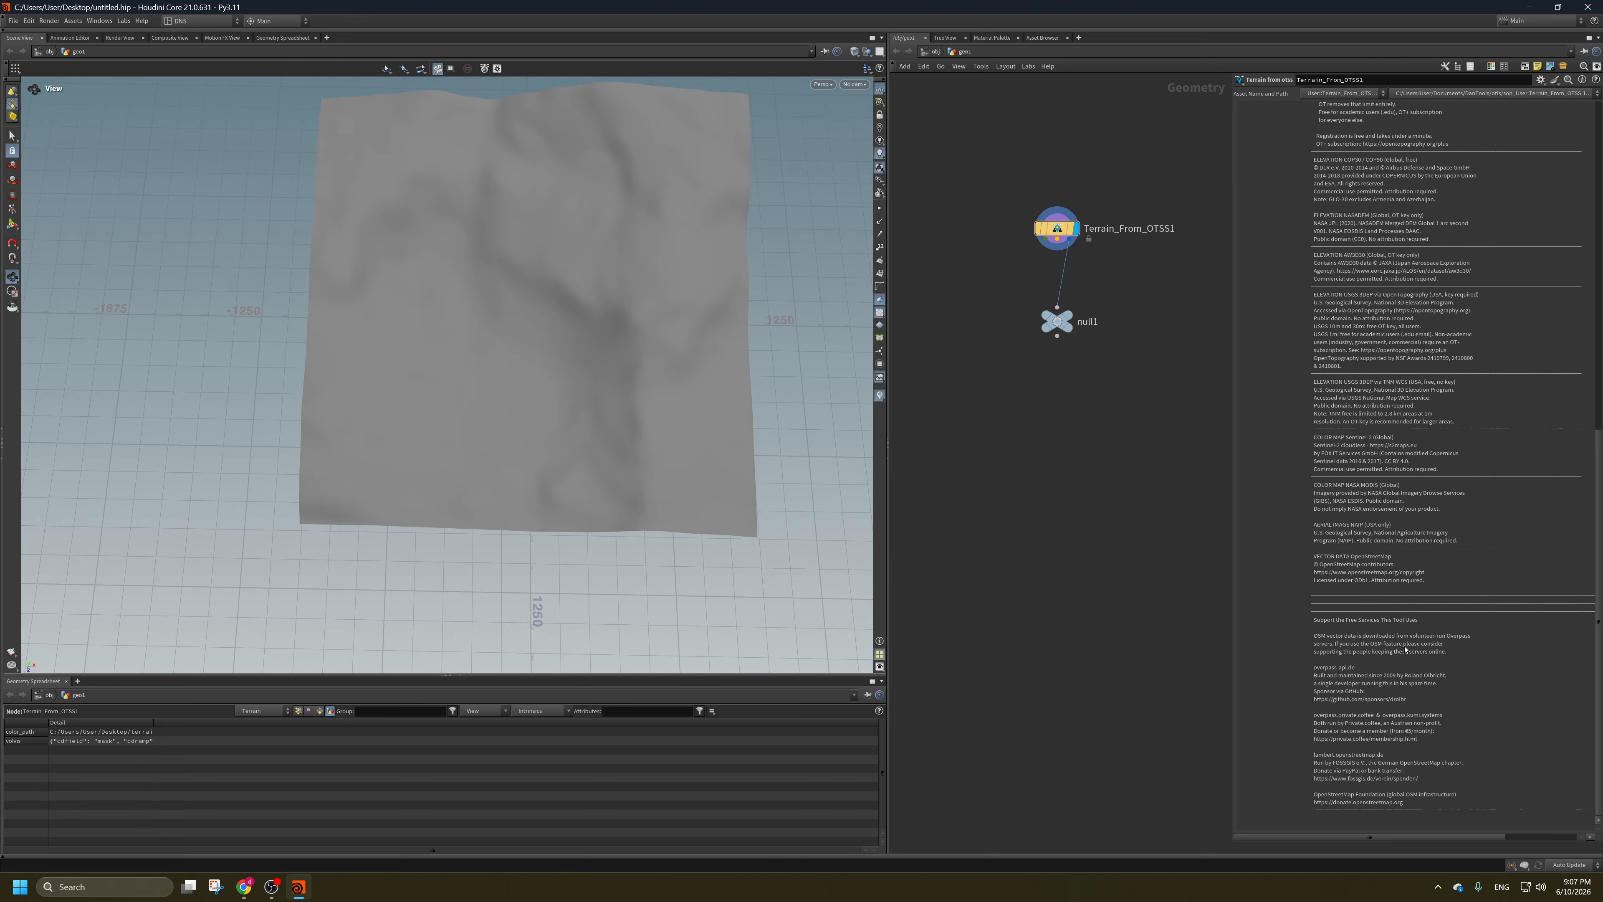
pyautogui.scroll(5, 1405, 648)
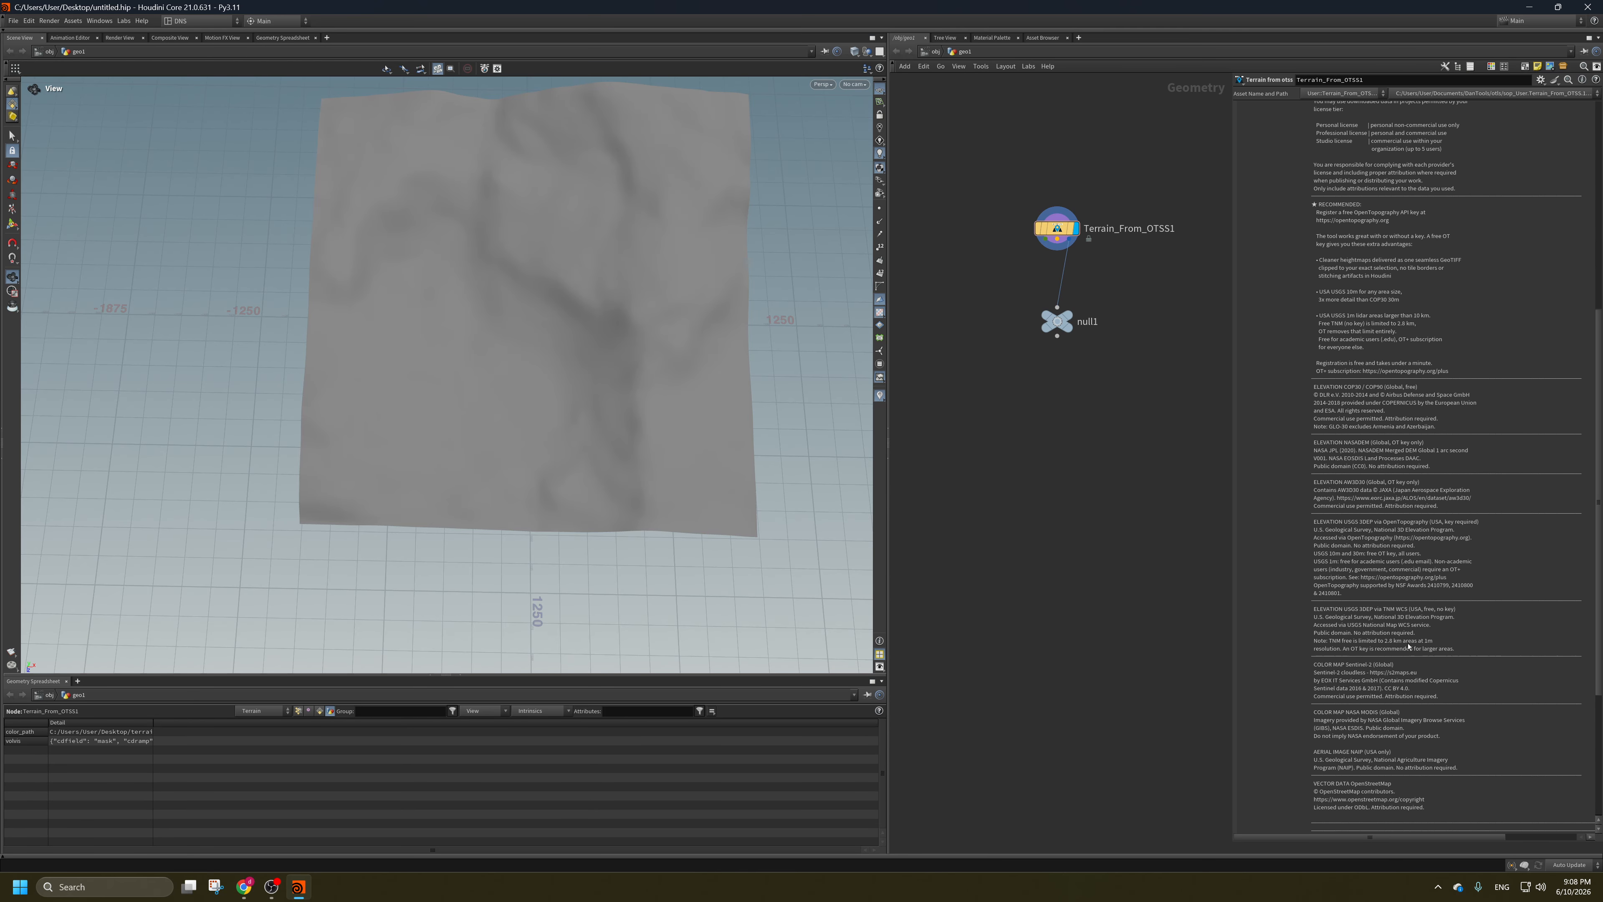
pyautogui.scroll(3, 1409, 646)
pyautogui.scroll(-4, 1411, 451)
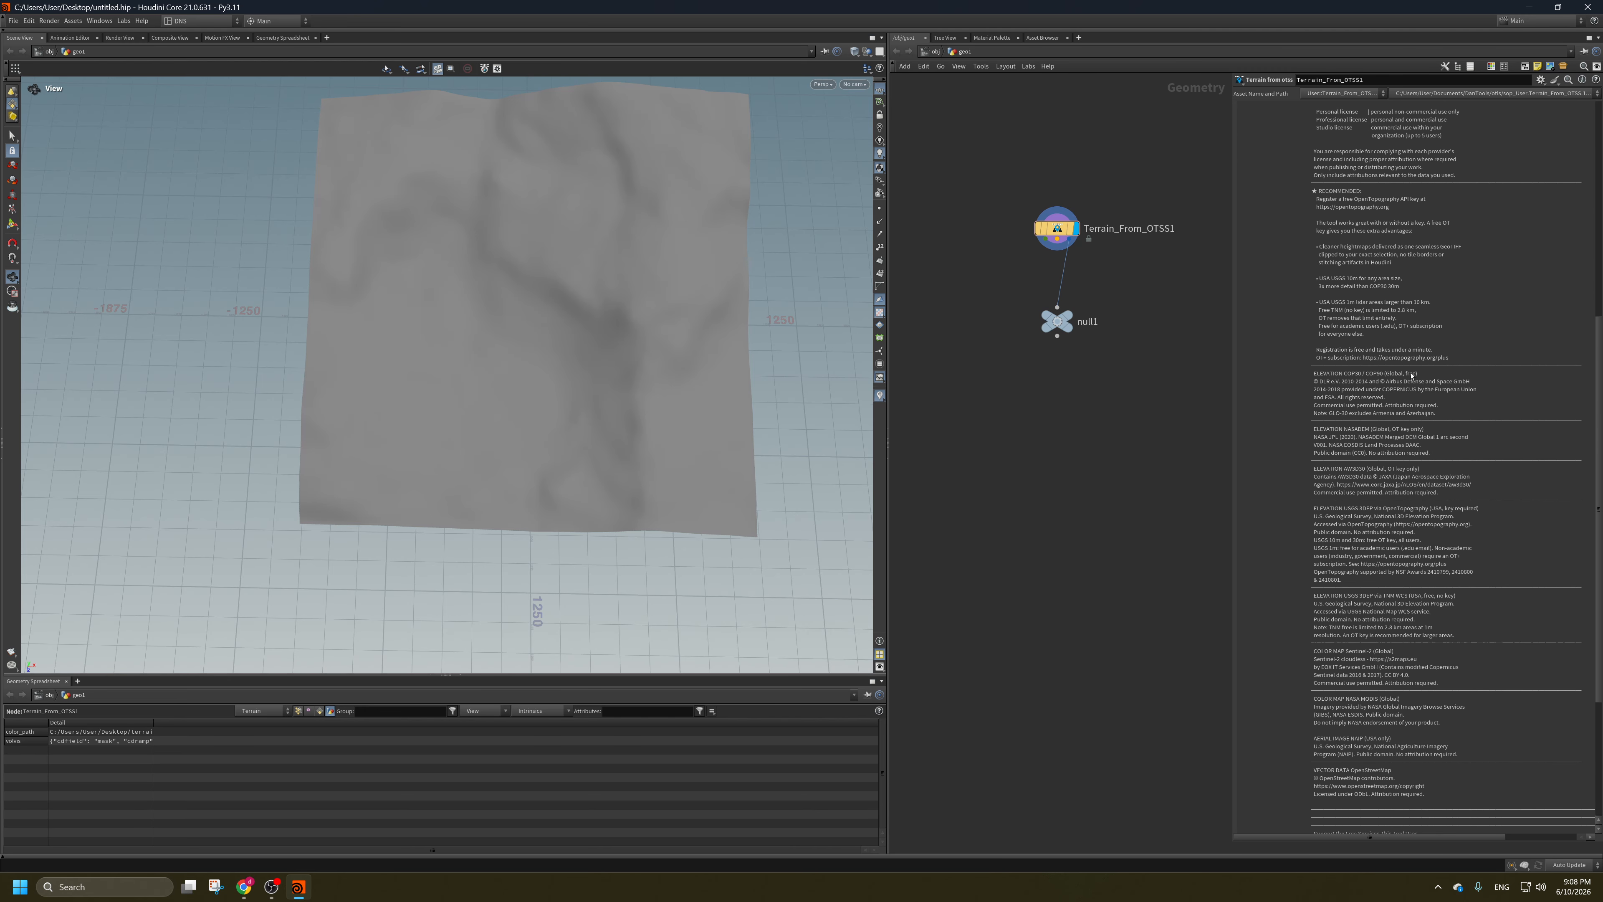
pyautogui.scroll(-3, 1453, 544)
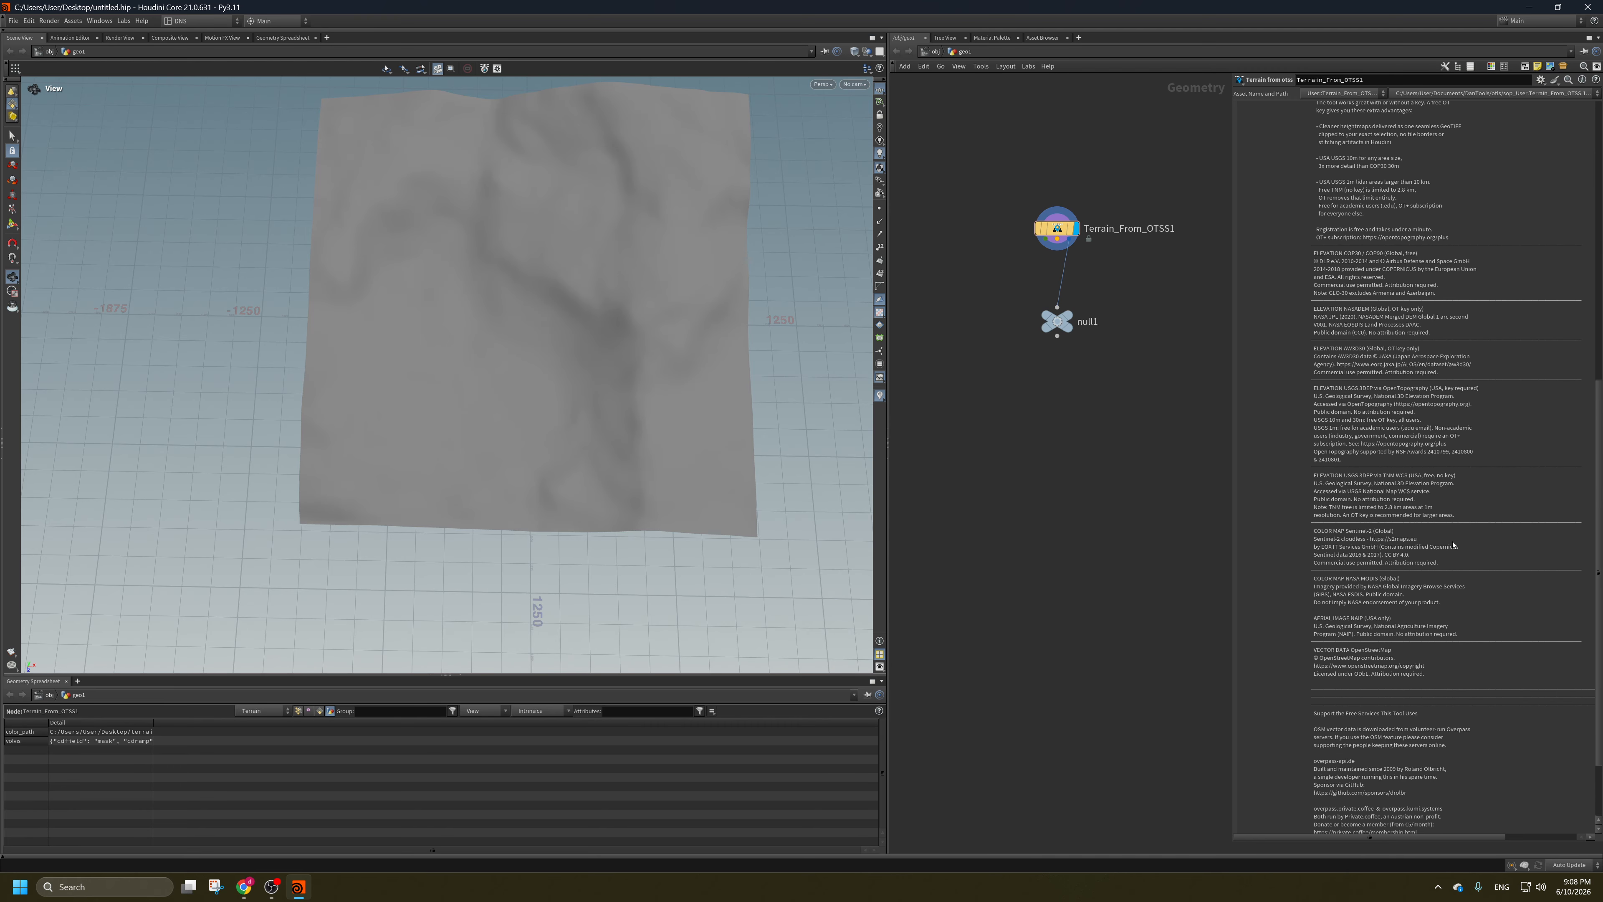
pyautogui.scroll(14, 1314, 318)
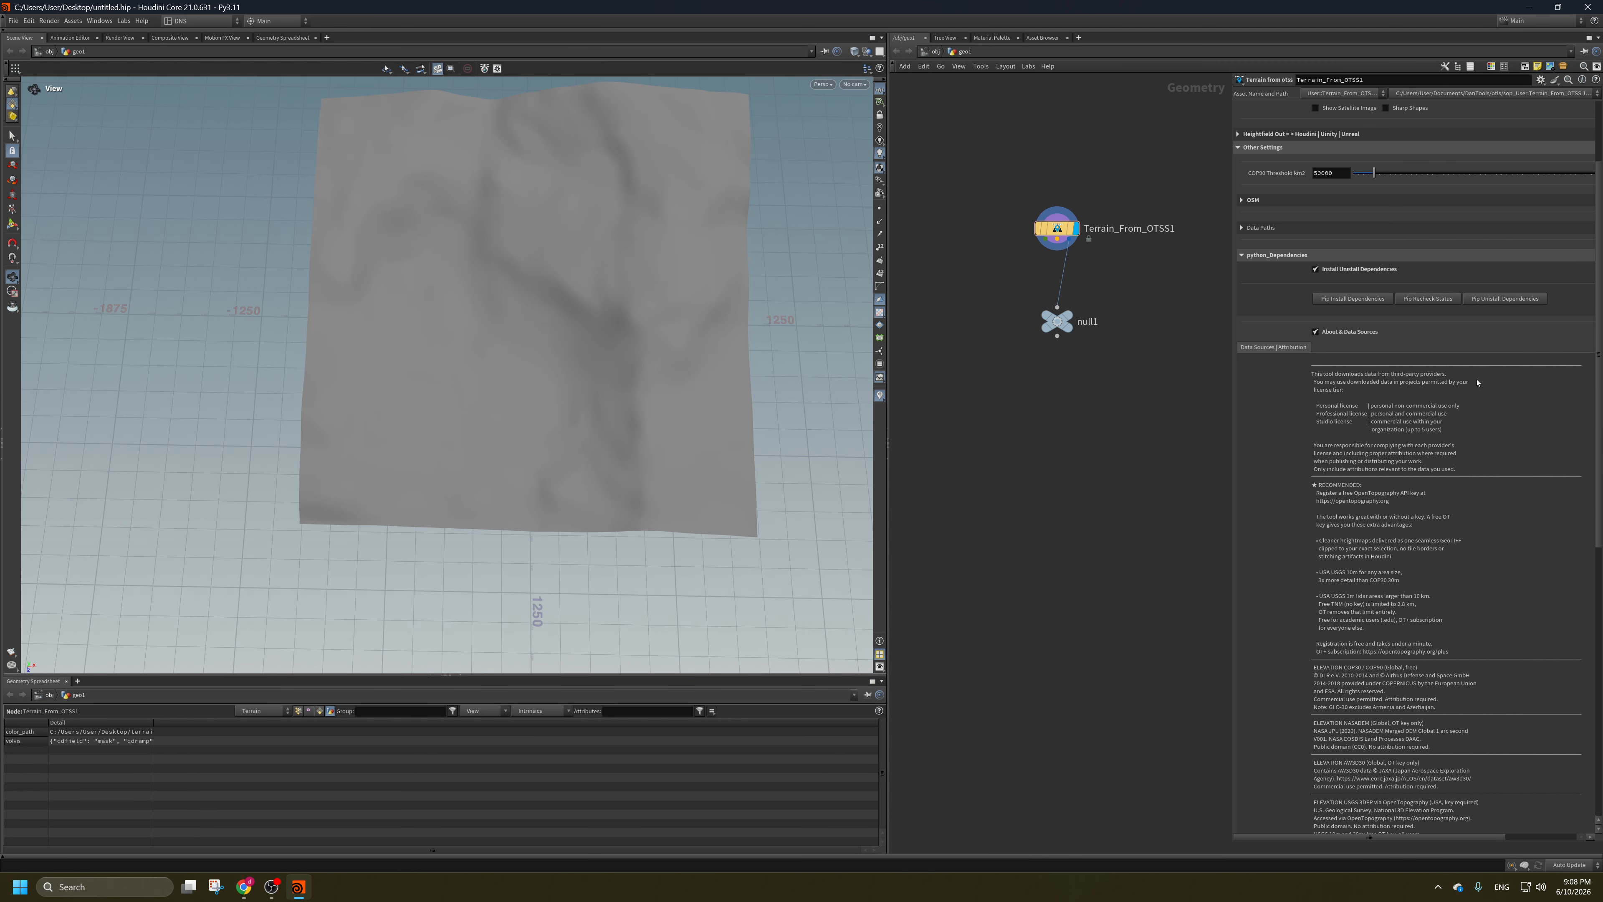
# Reopen the Geo Terrain map to look over its selection and download options.
pyautogui.click(1348, 134)
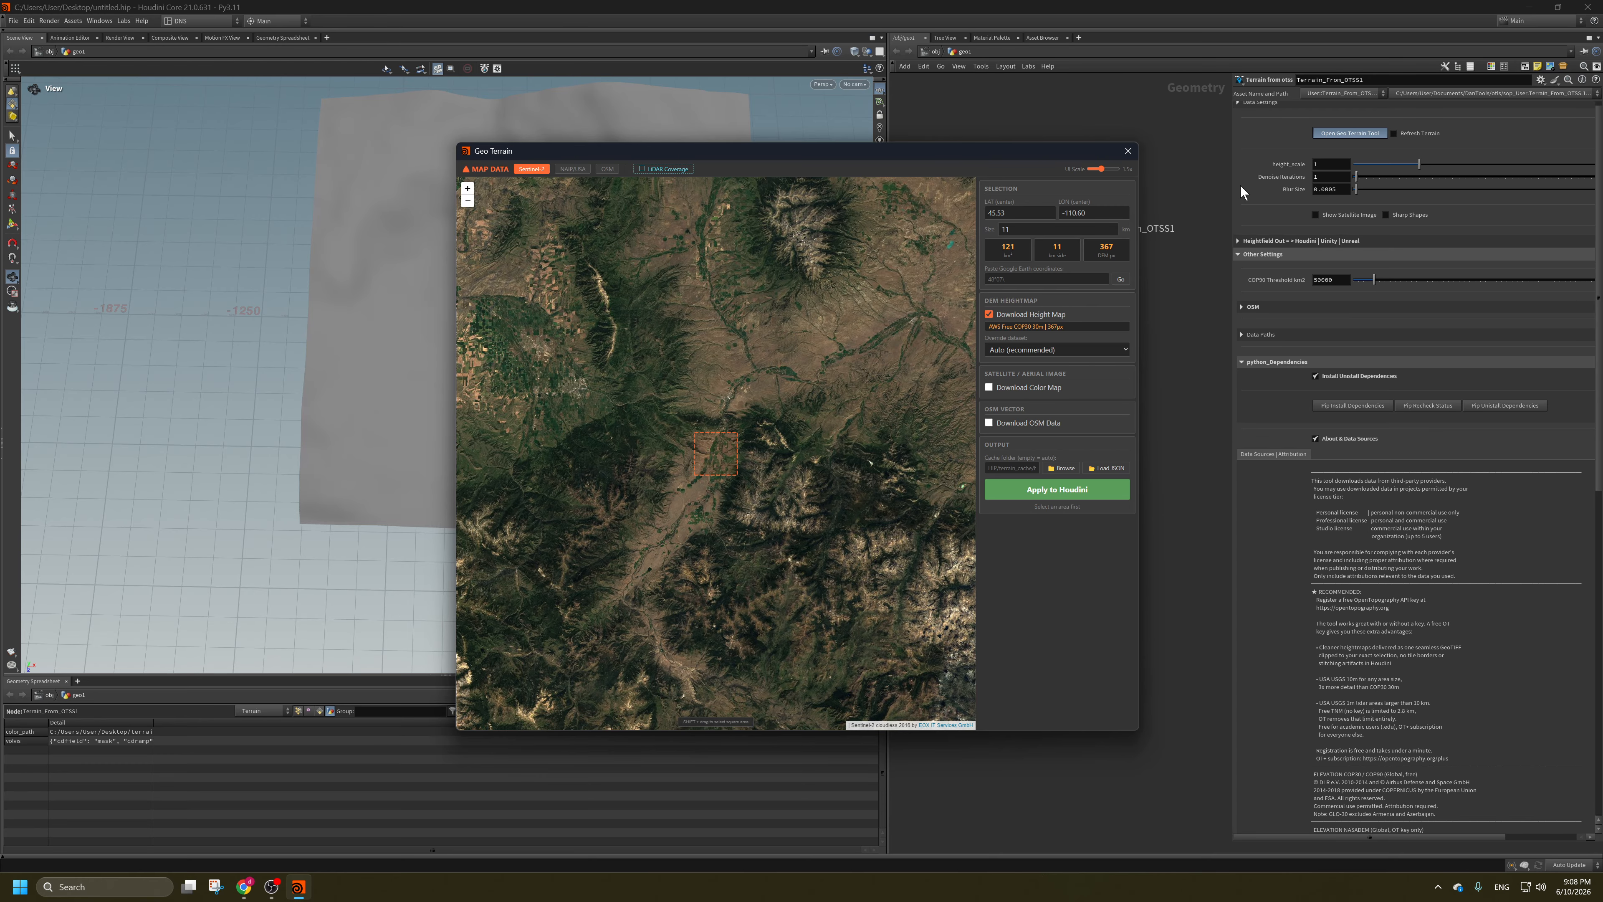
pyautogui.click(1128, 151)
pyautogui.scroll(-3, 1418, 603)
pyautogui.scroll(3, 1419, 603)
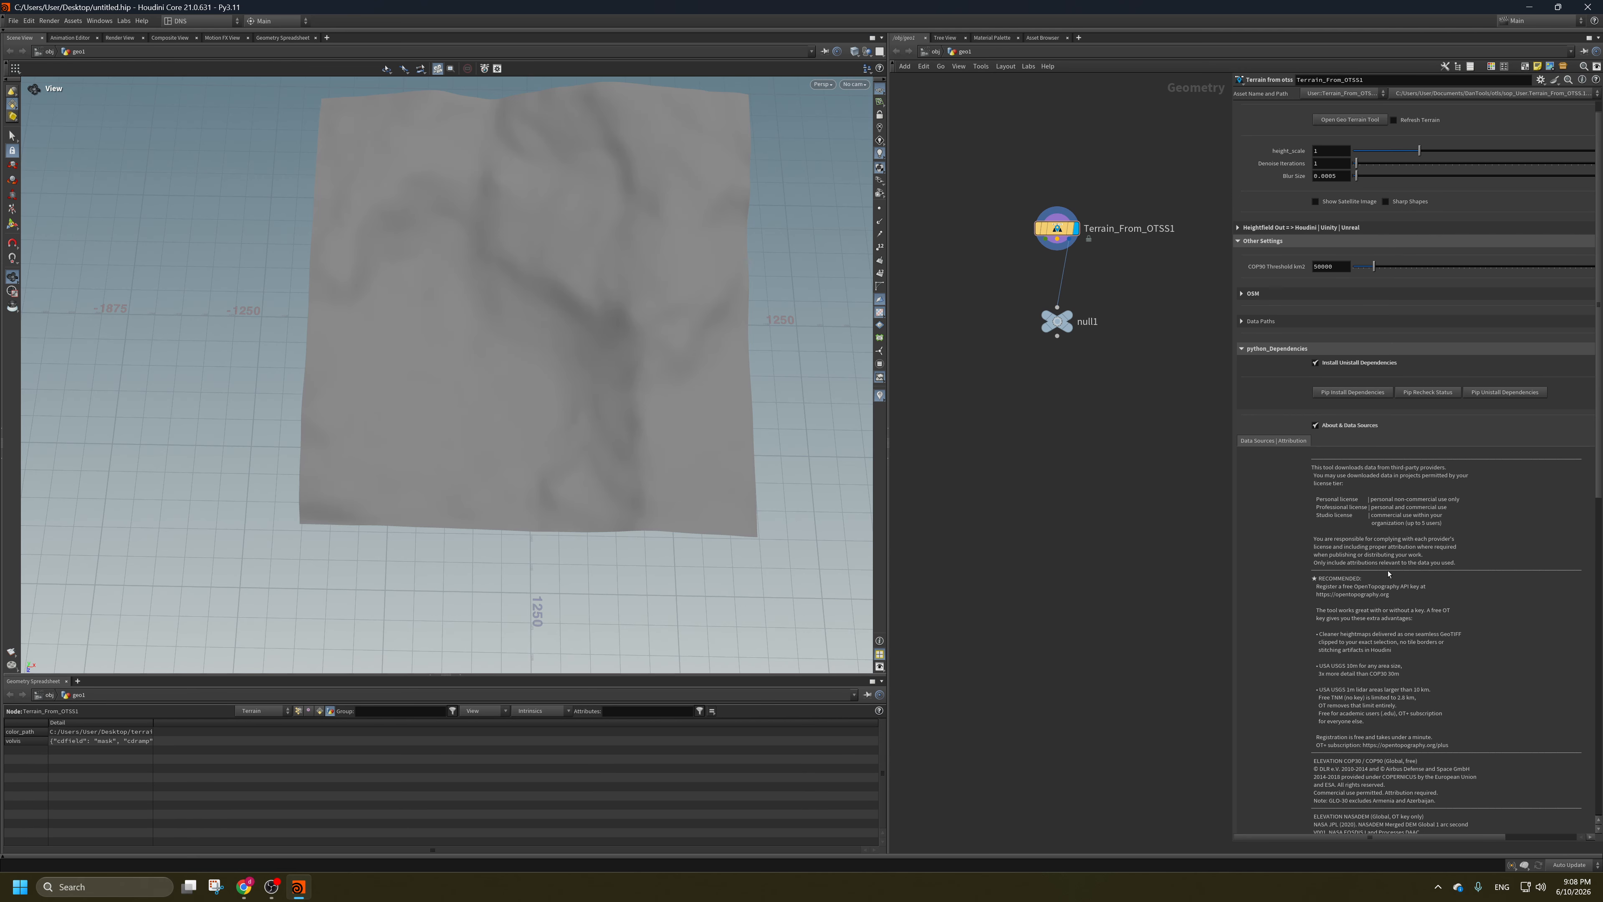
# Turn off About & Data Sources and collapse the python_Dependencies and Other Settings sections.
pyautogui.click(1336, 426)
pyautogui.click(1269, 369)
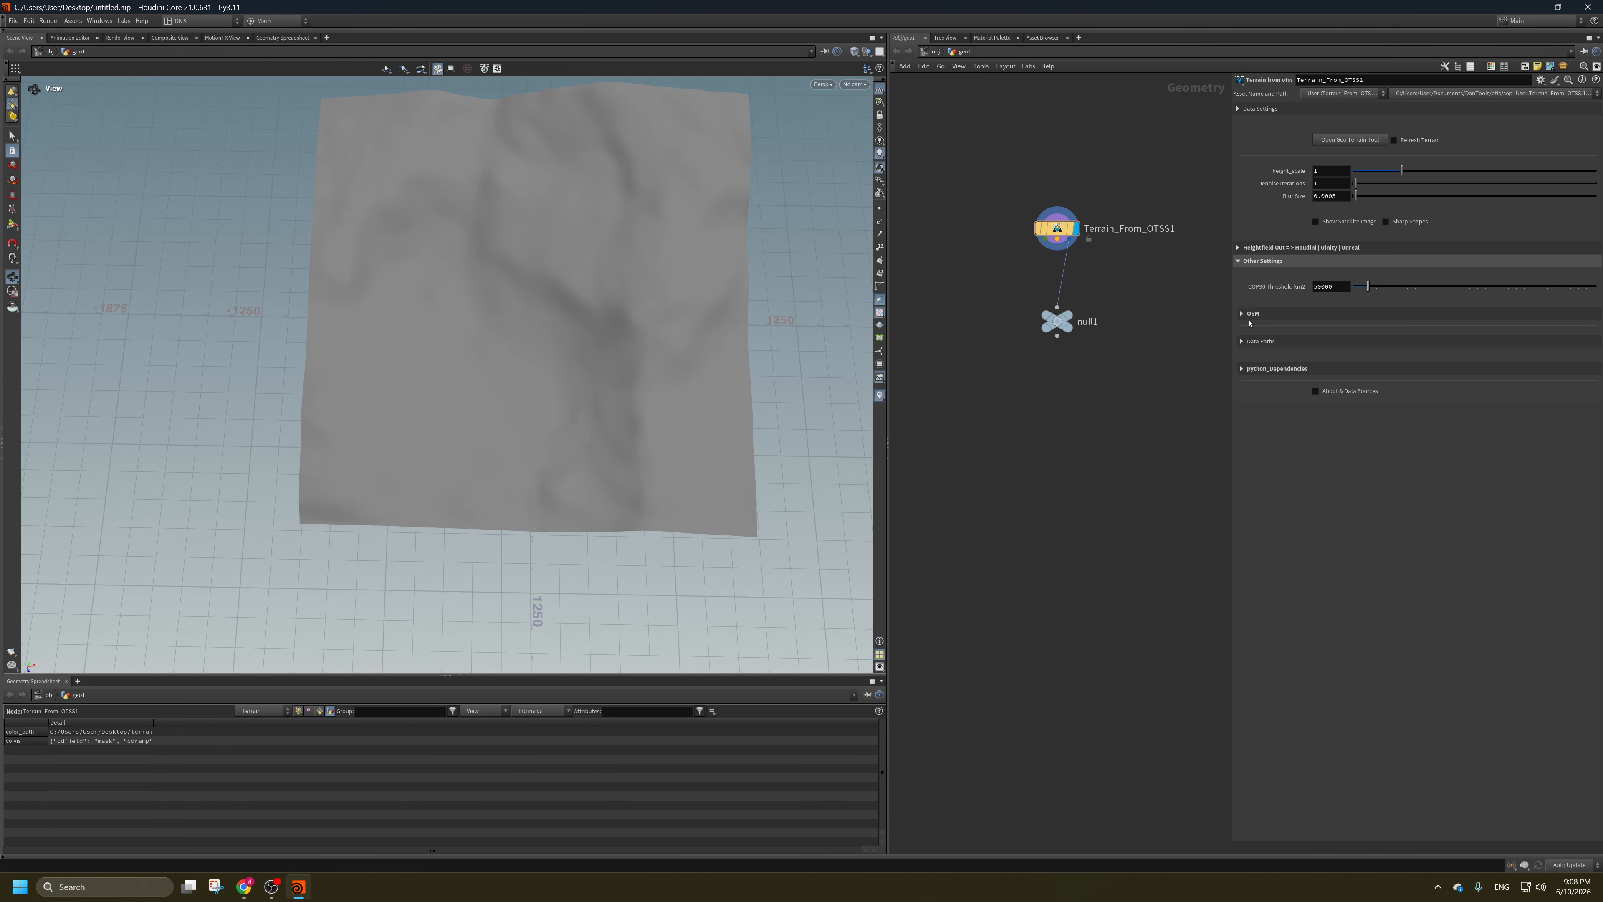
pyautogui.click(1238, 263)
pyautogui.scroll(3, 1192, 380)
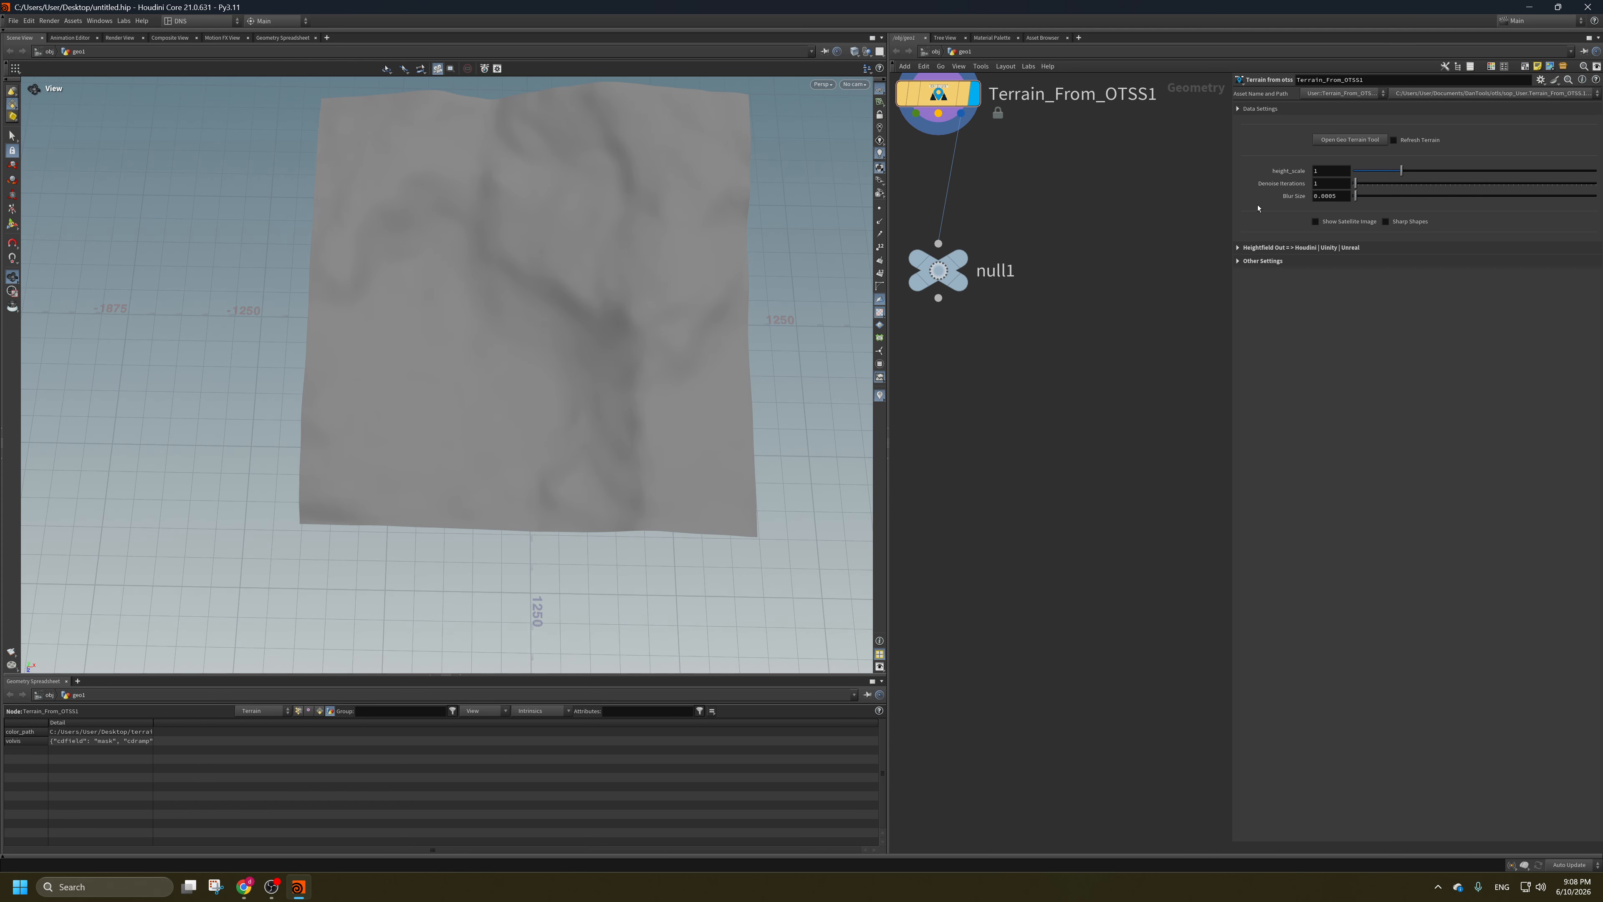
# Expand the Data Settings section and choose SENTINEL as the Map Source.
pyautogui.moveTo(1180, 292); pyautogui.dragTo(1213, 396, button='middle')
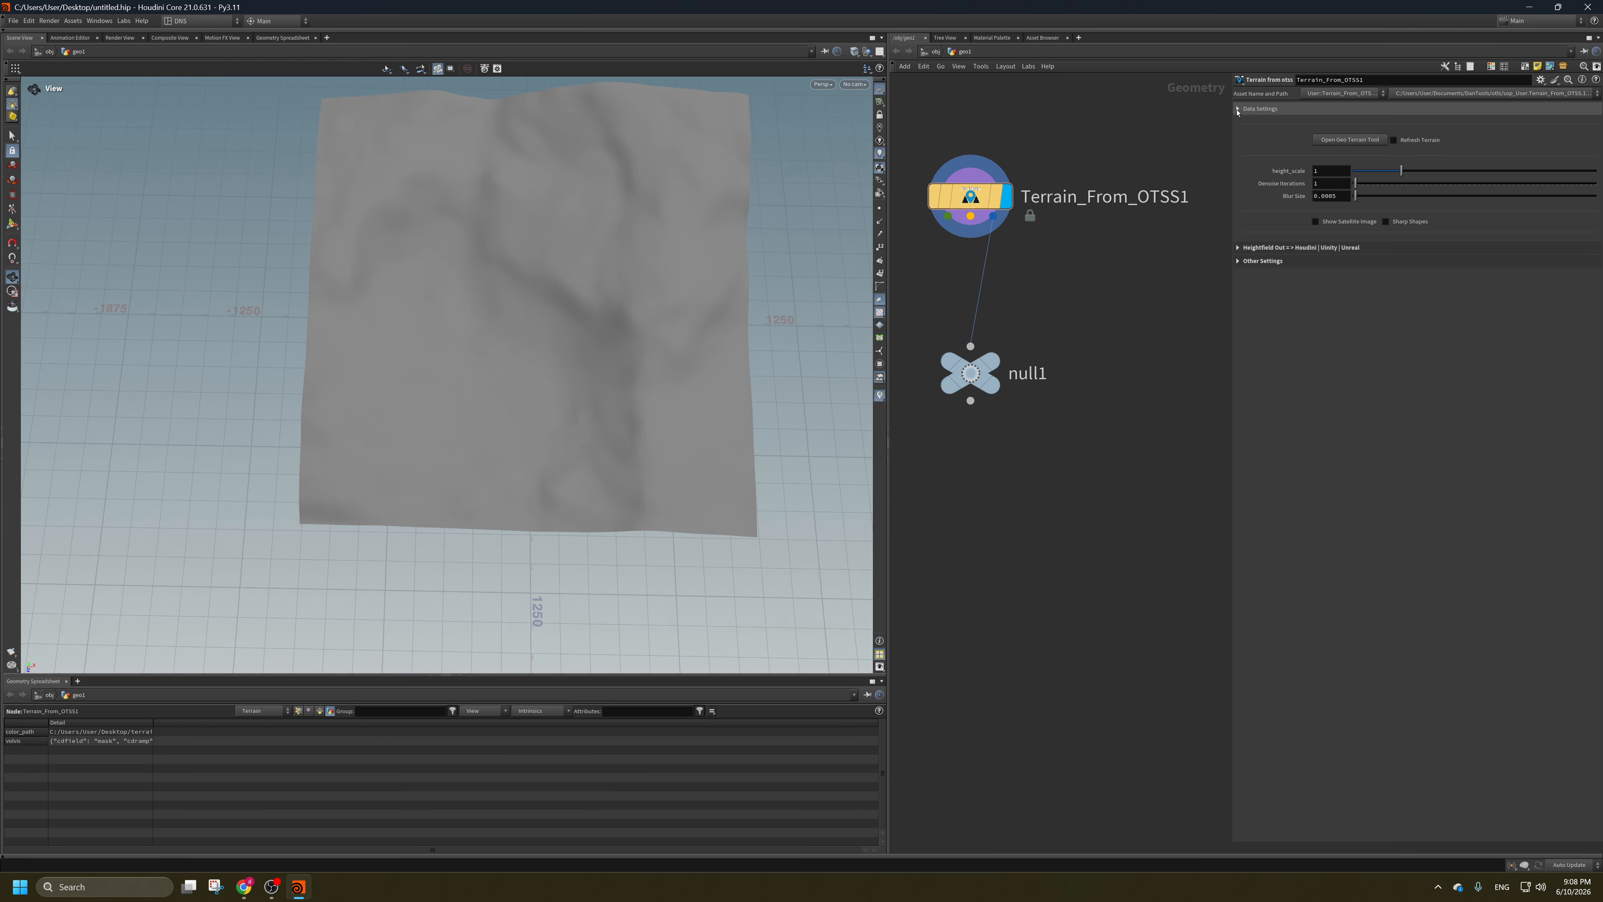
pyautogui.click(1240, 108)
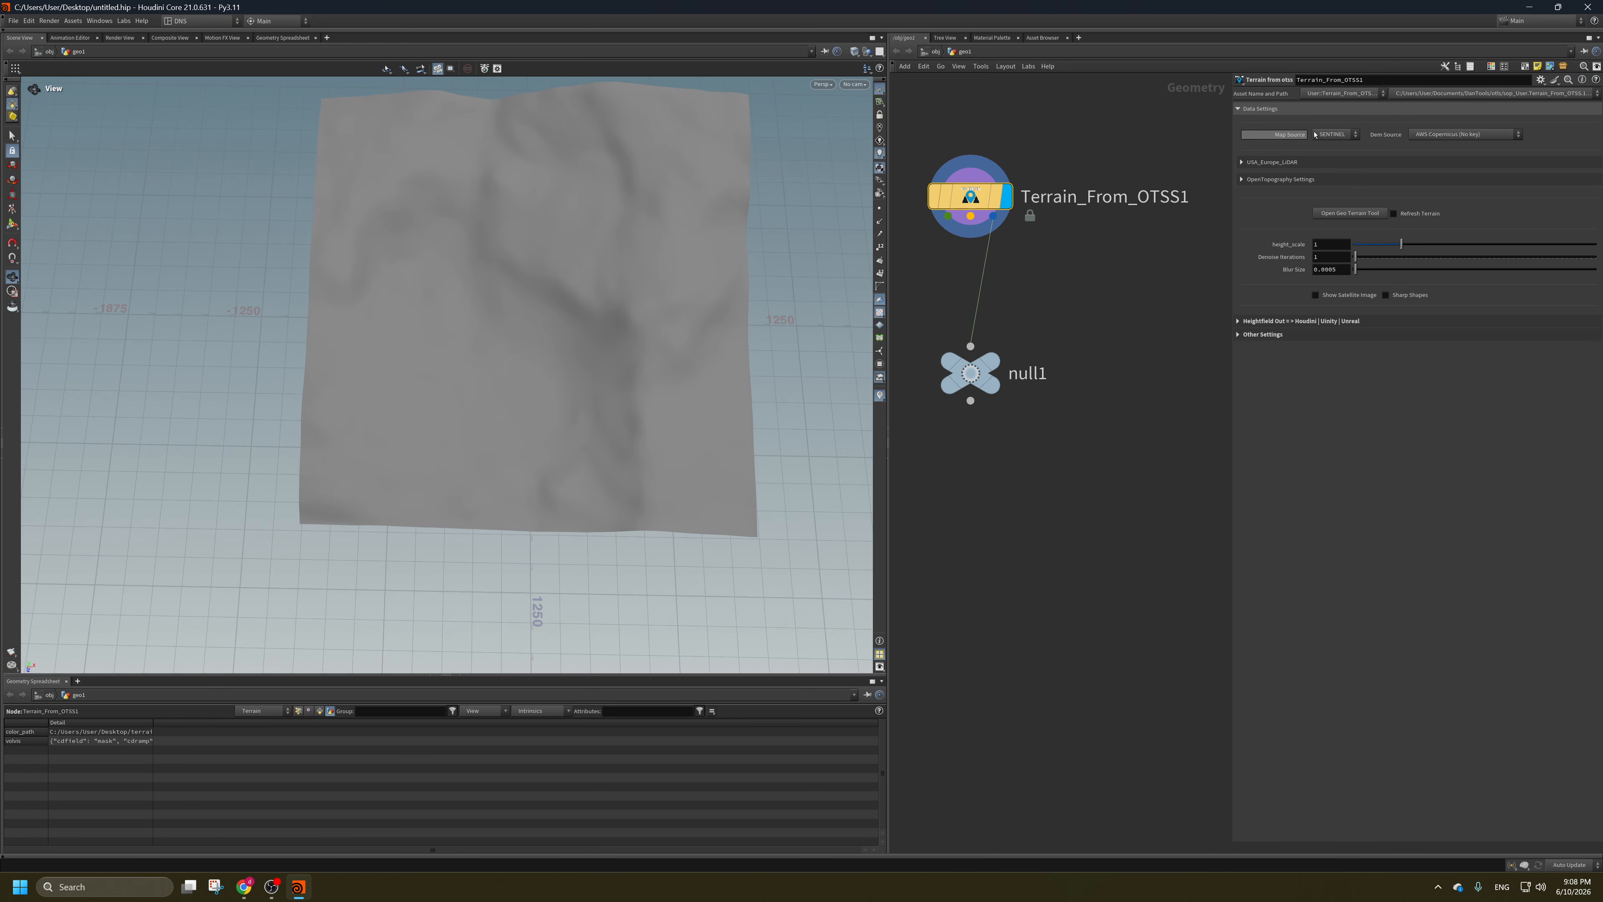
pyautogui.click(1333, 134)
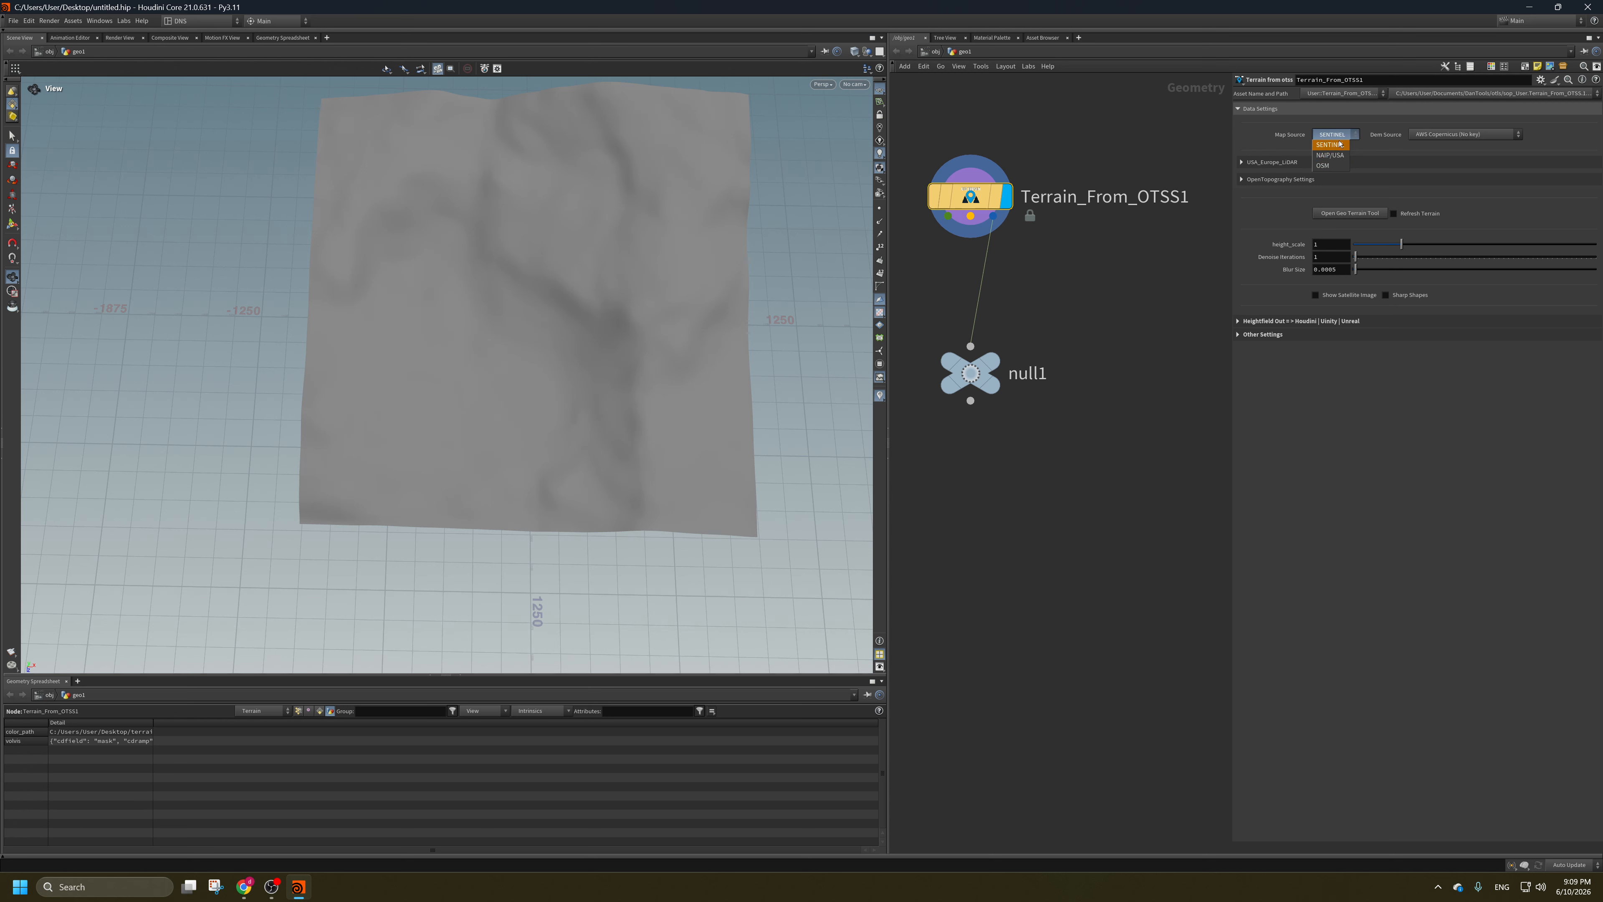
pyautogui.click(1339, 143)
# Set the Map Source to NAIP/USA, view that imagery in the Geo Terrain map, and close the map.
pyautogui.click(1334, 136)
pyautogui.click(1333, 154)
pyautogui.click(1340, 215)
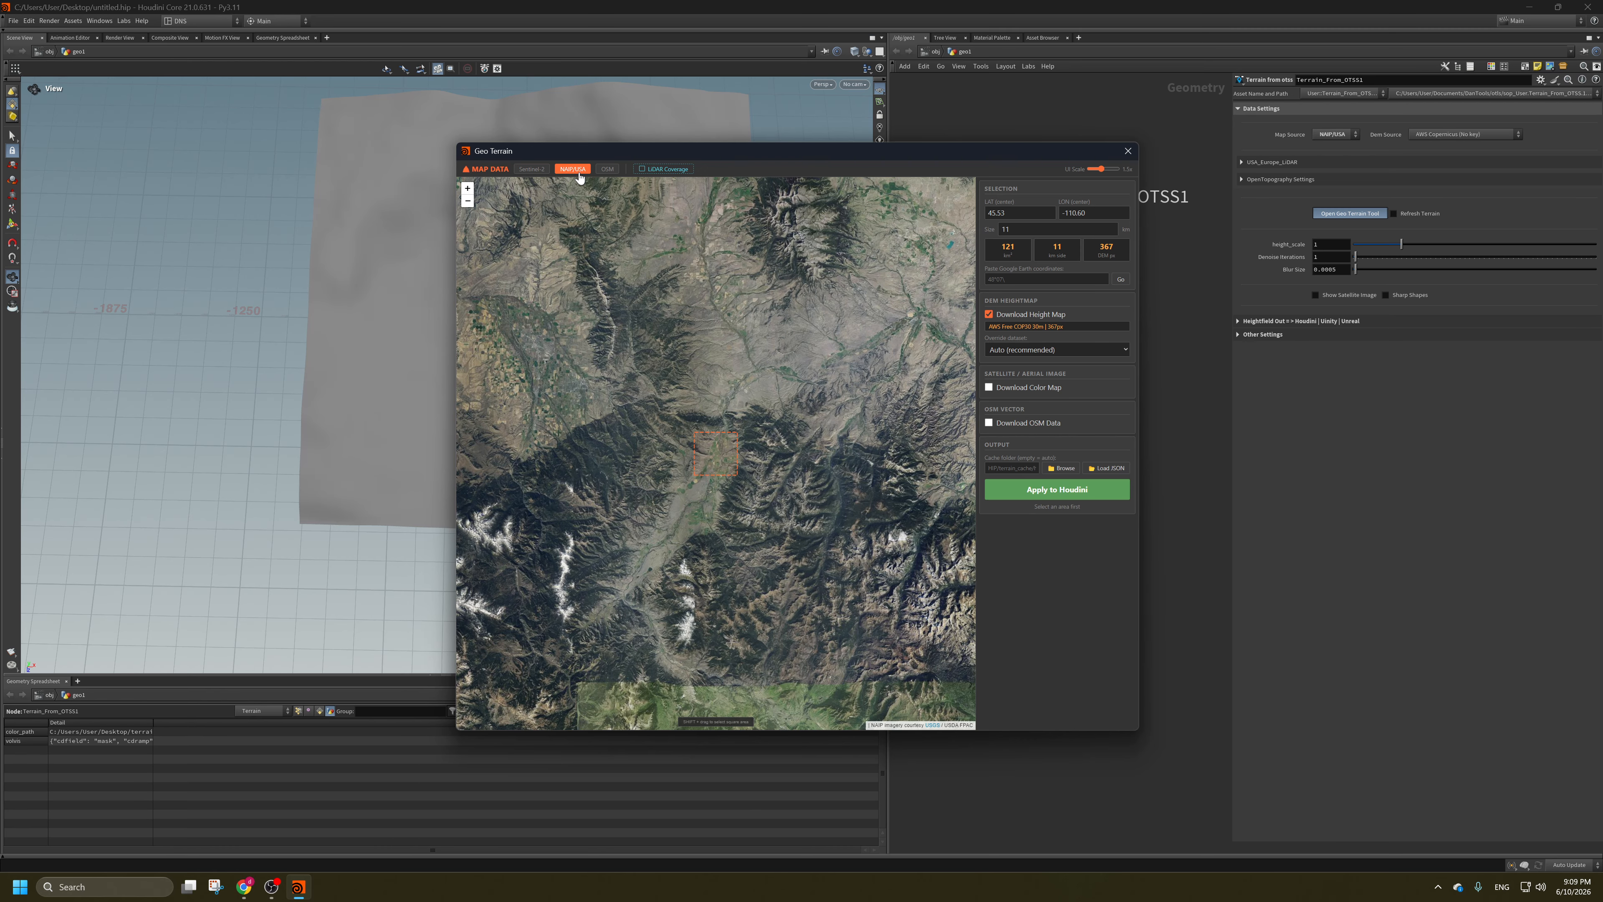
pyautogui.click(1128, 151)
# Set the Map Source to OSM, view the street map in the Geo Terrain tool, and close it.
pyautogui.click(1321, 135)
pyautogui.click(1328, 166)
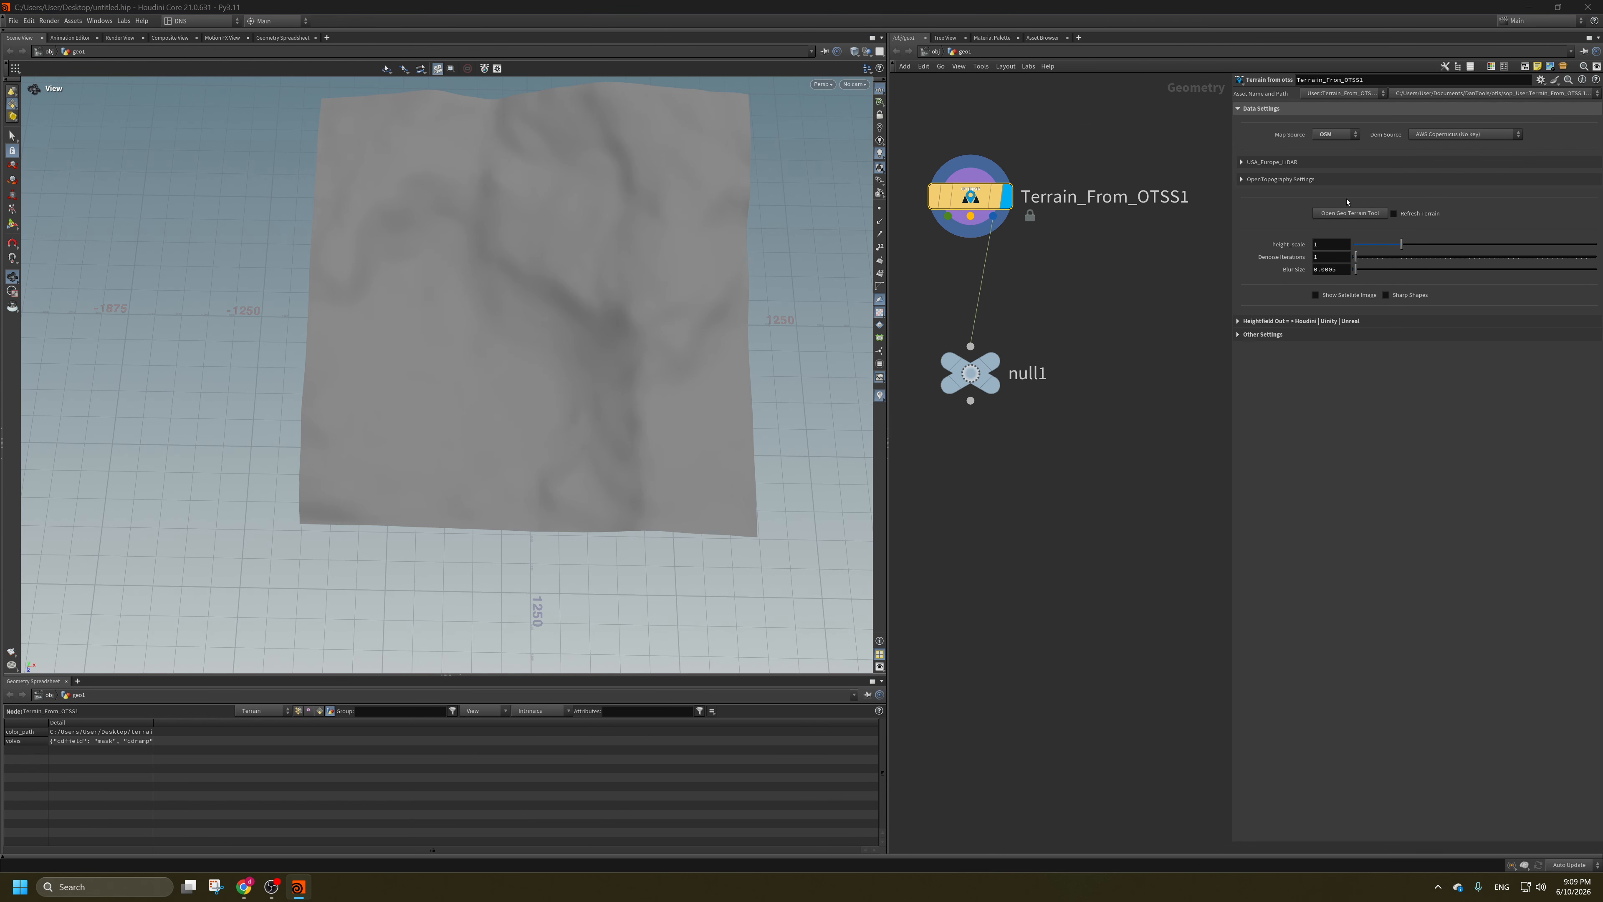
pyautogui.click(1343, 213)
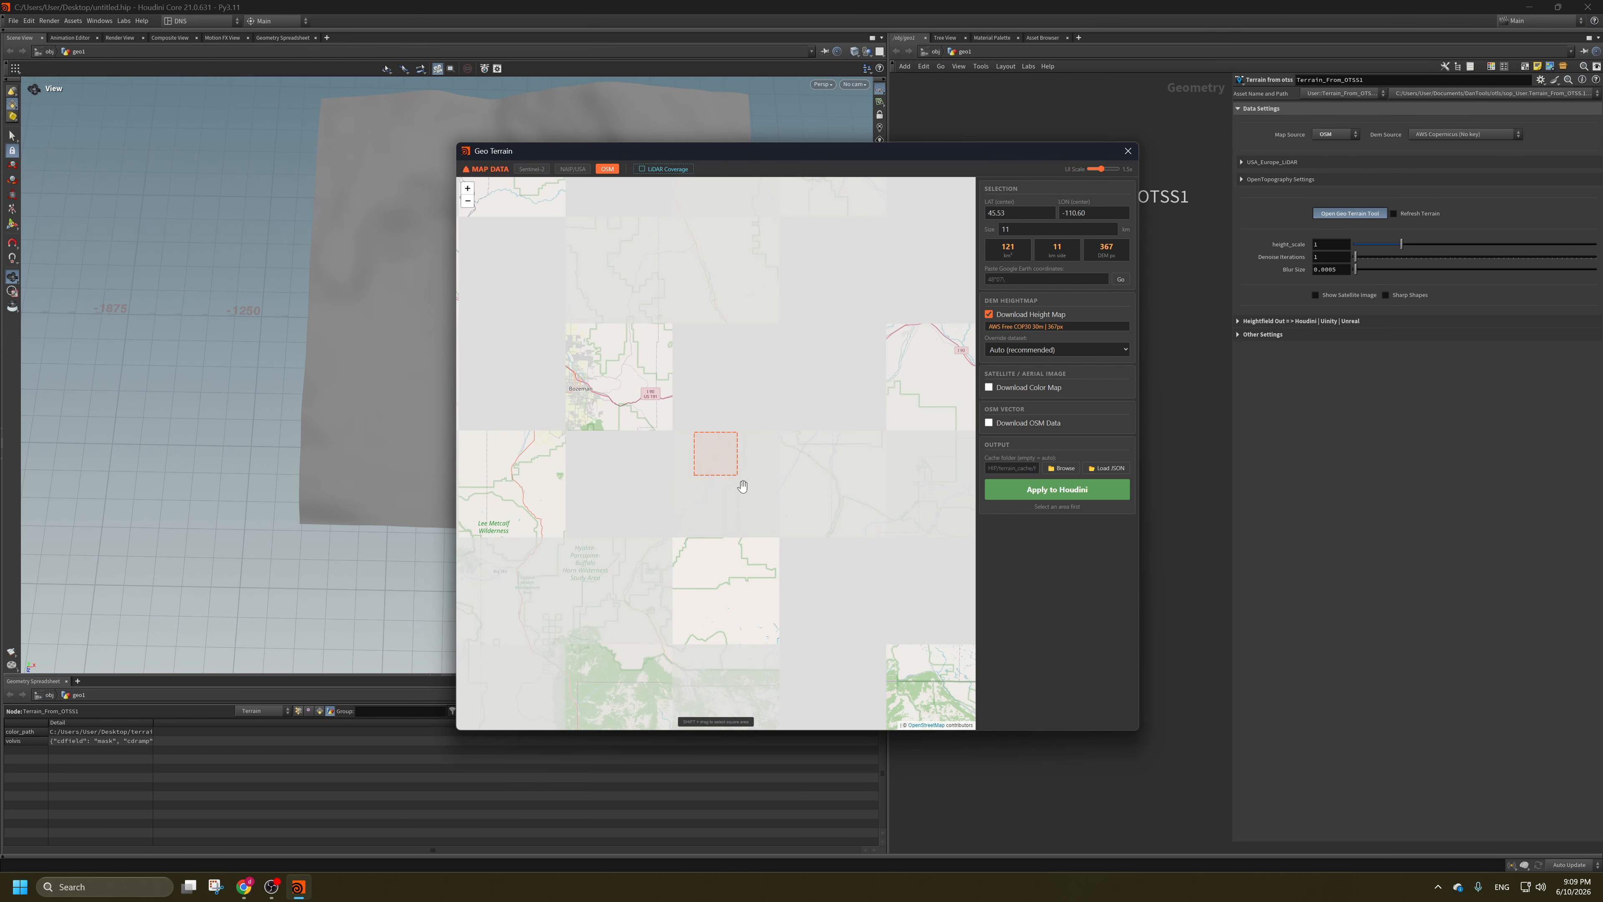
pyautogui.click(1128, 151)
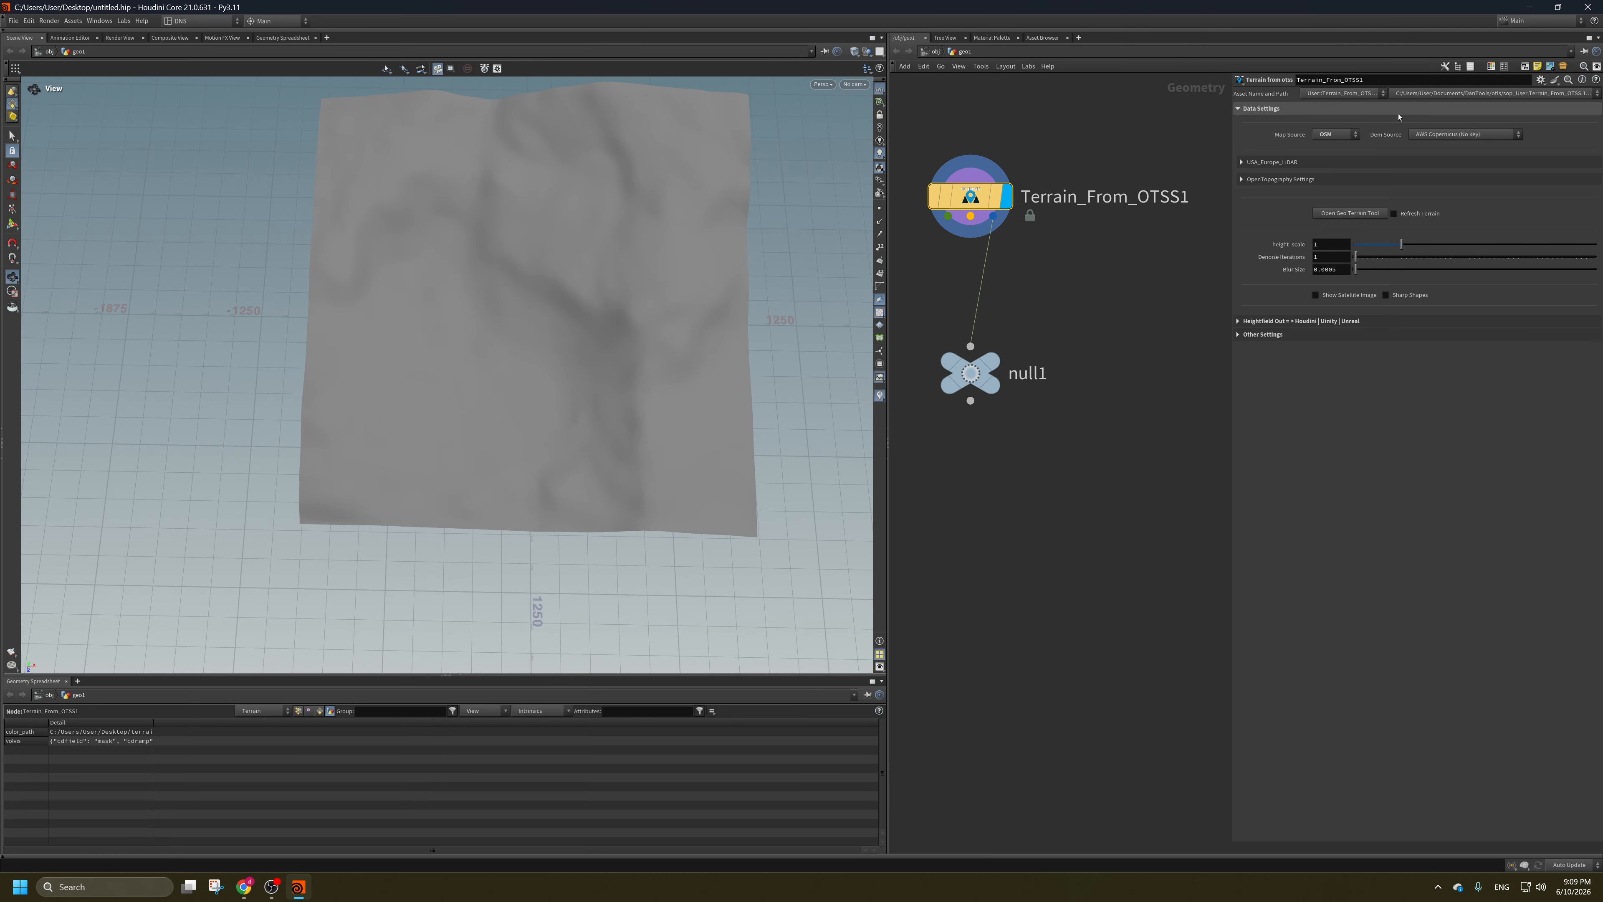
# Set the Map Source back to SENTINEL and look over the Dem Source options.
pyautogui.click(1335, 138)
pyautogui.click(1332, 146)
pyautogui.click(1449, 141)
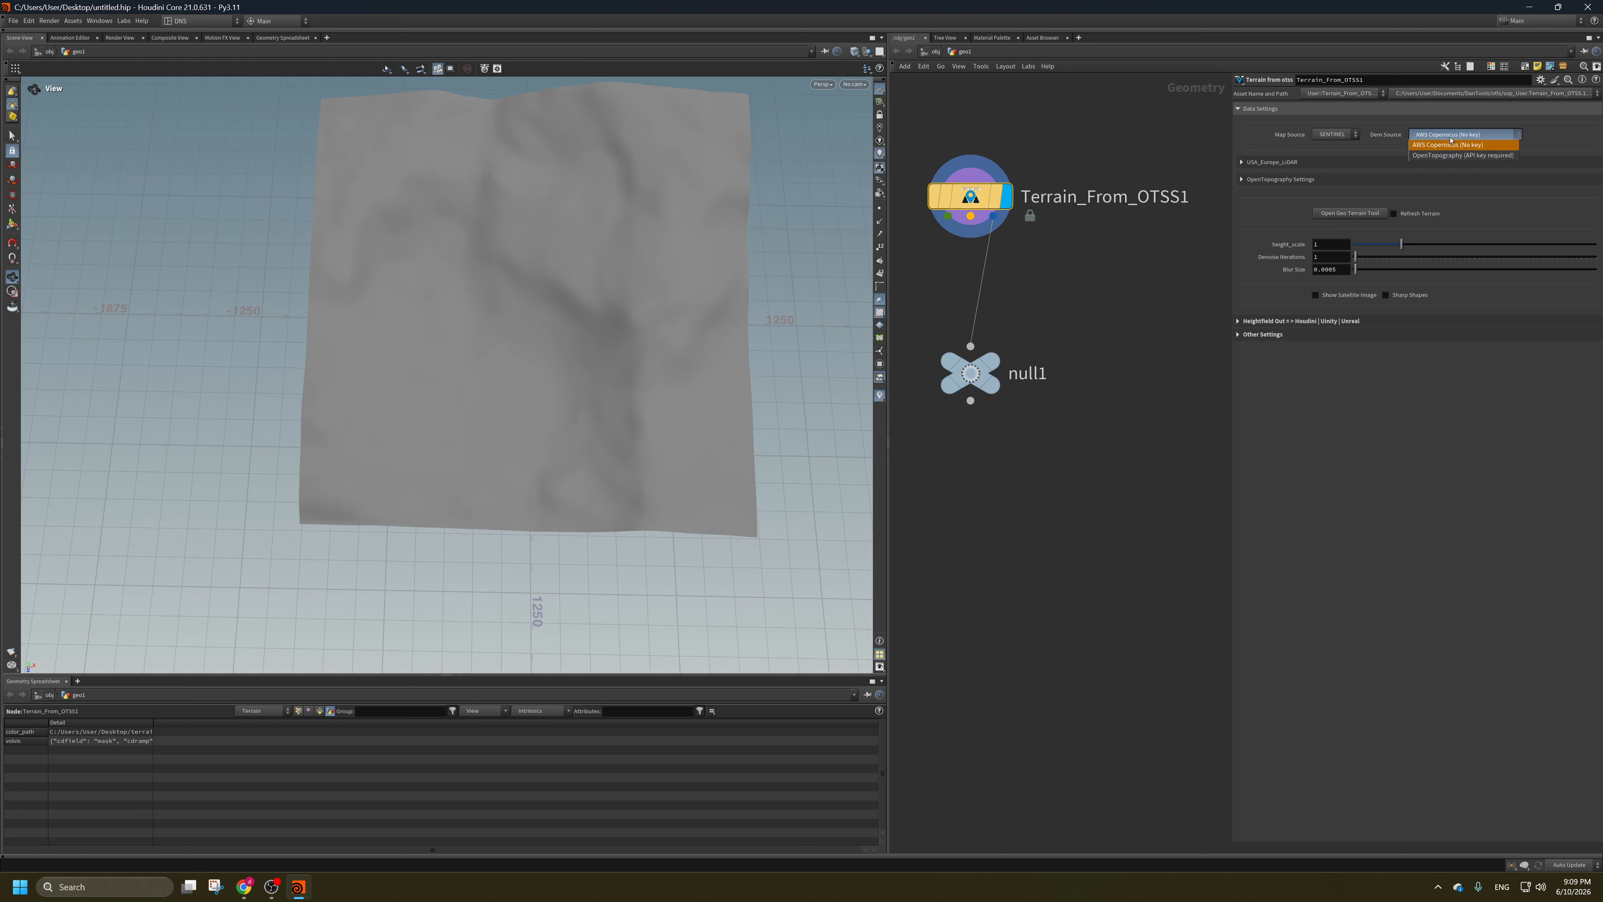
pyautogui.click(1482, 133)
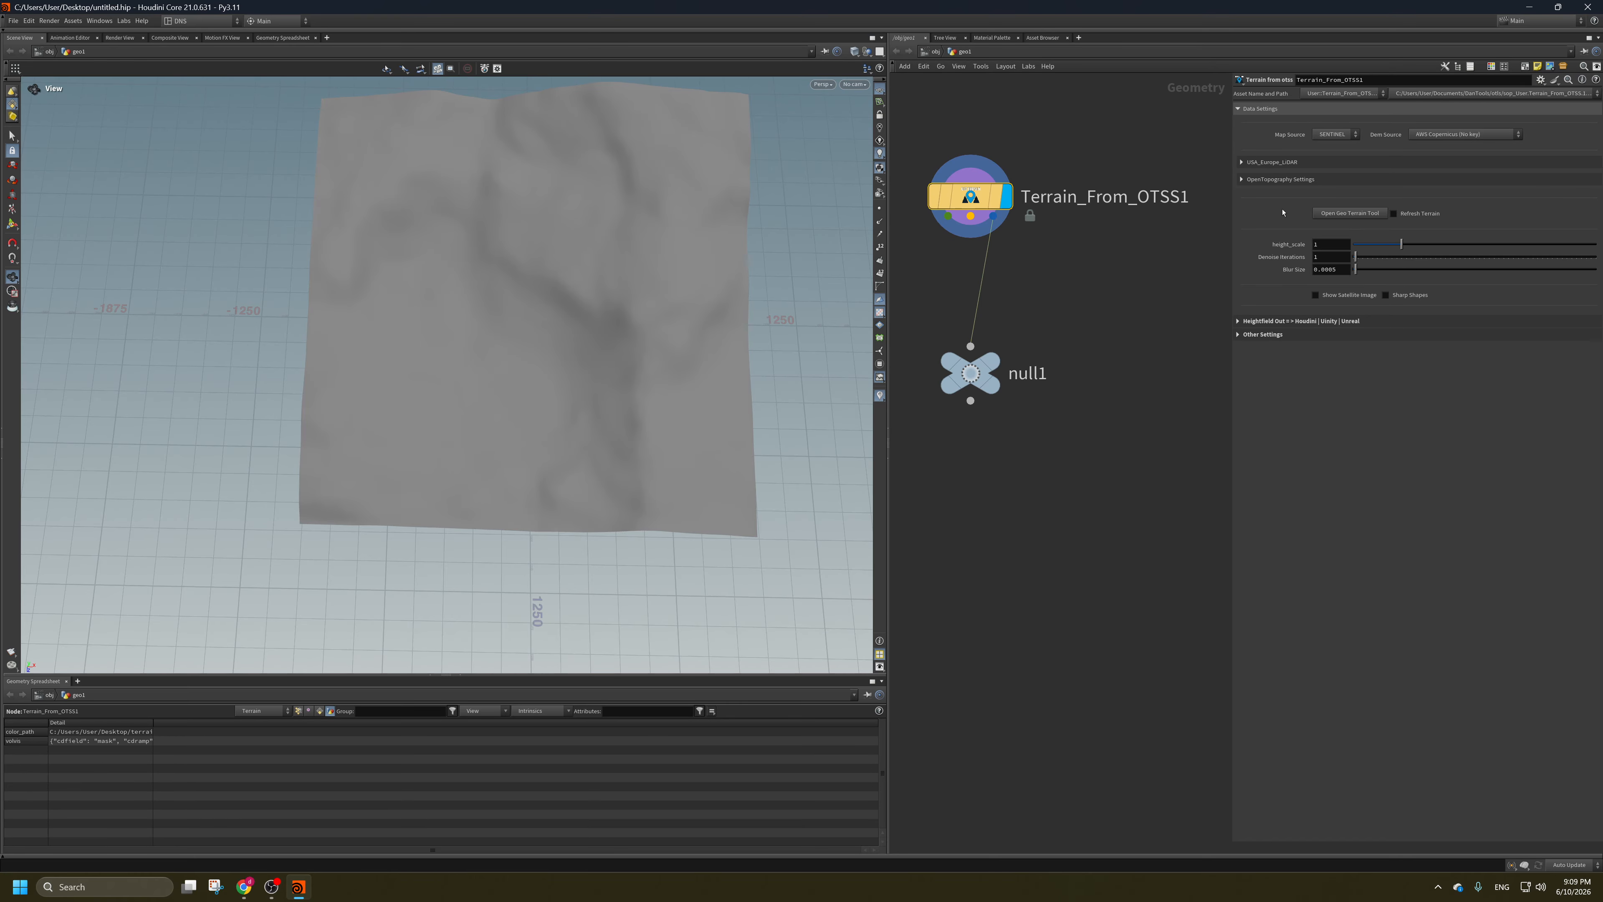
# Reopen the Geo Terrain map, inspect the AHN Netherlands area in the LiDAR coverage overlay, and close the map.
pyautogui.click(1348, 213)
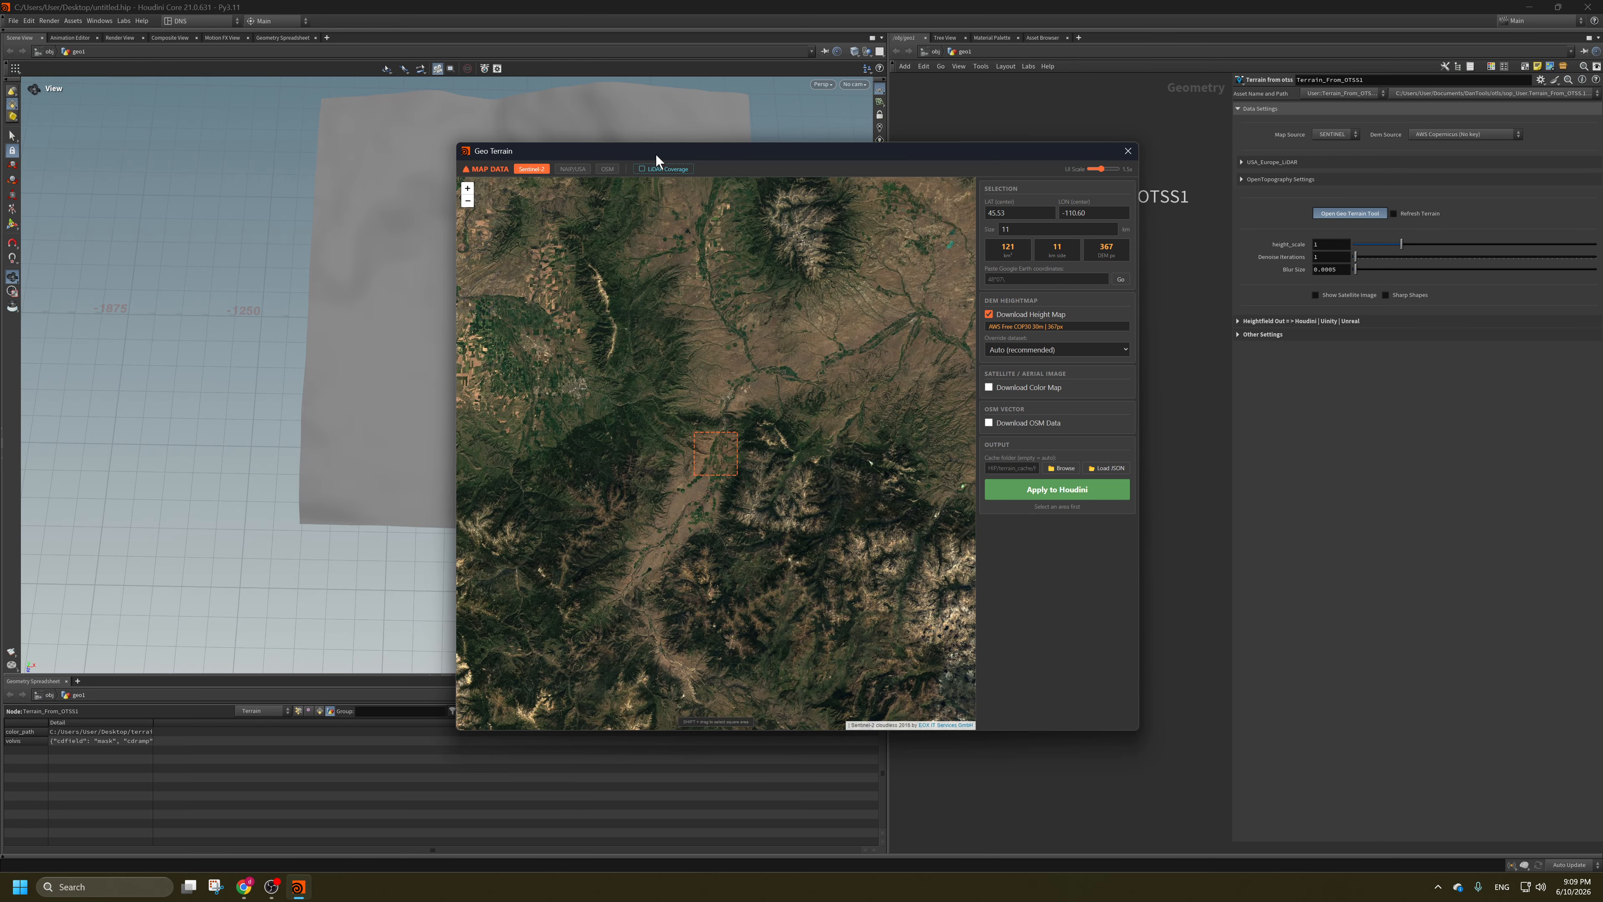
pyautogui.click(630, 647)
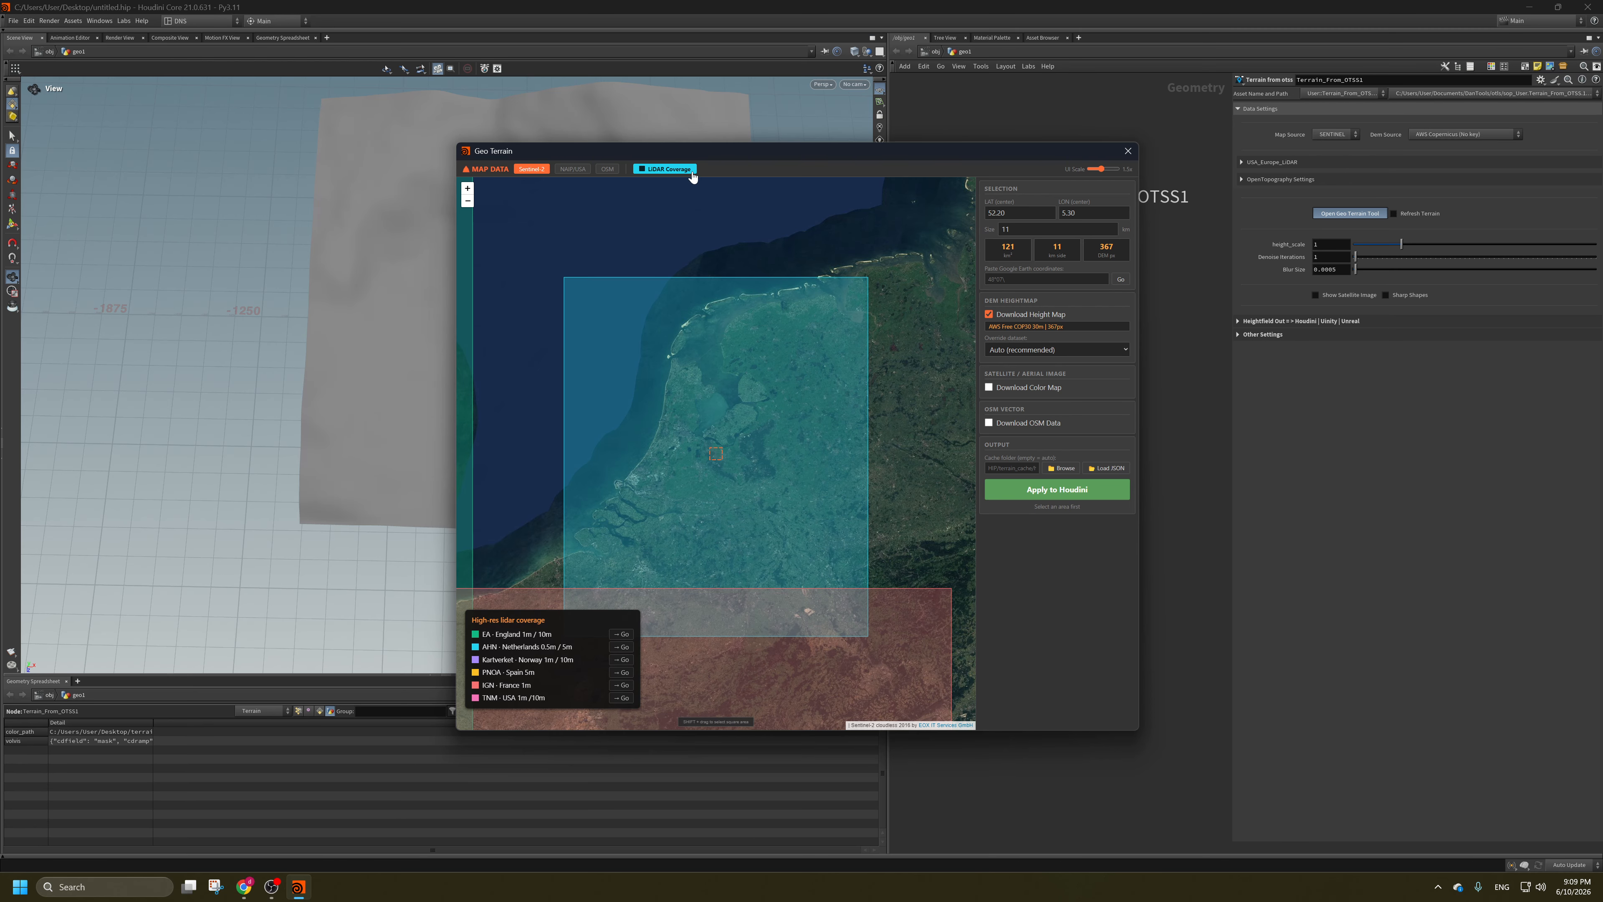
pyautogui.click(680, 169)
pyautogui.click(1128, 151)
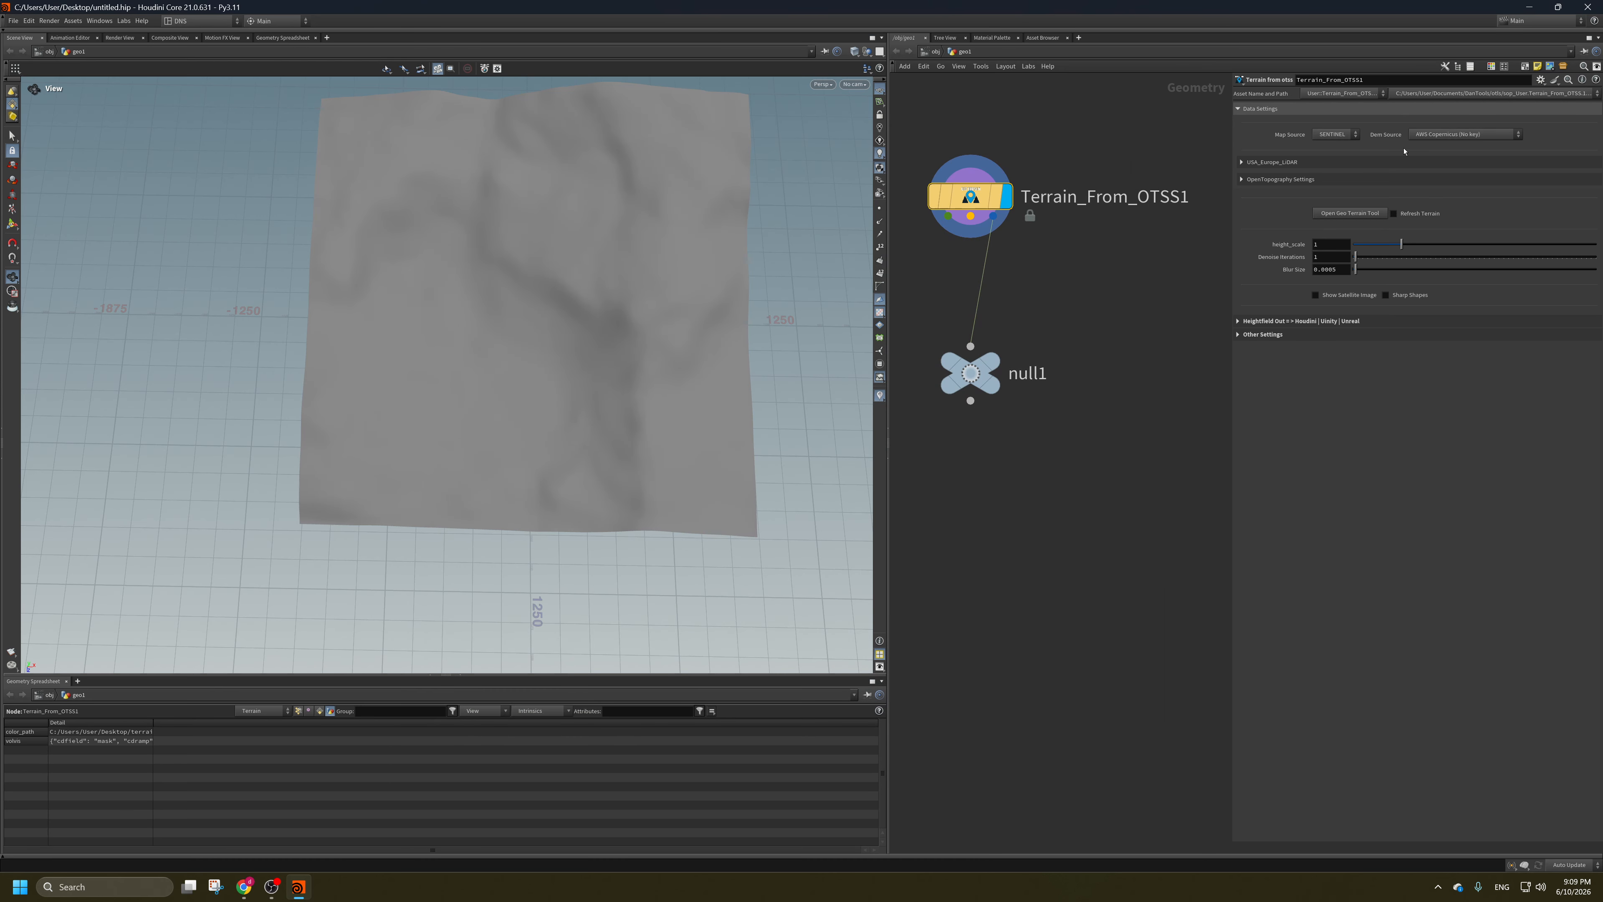
# Set the Dem Source to OpenTopography (API key required), check the Geo Terrain map's height map settings, and close it.
pyautogui.click(1446, 136)
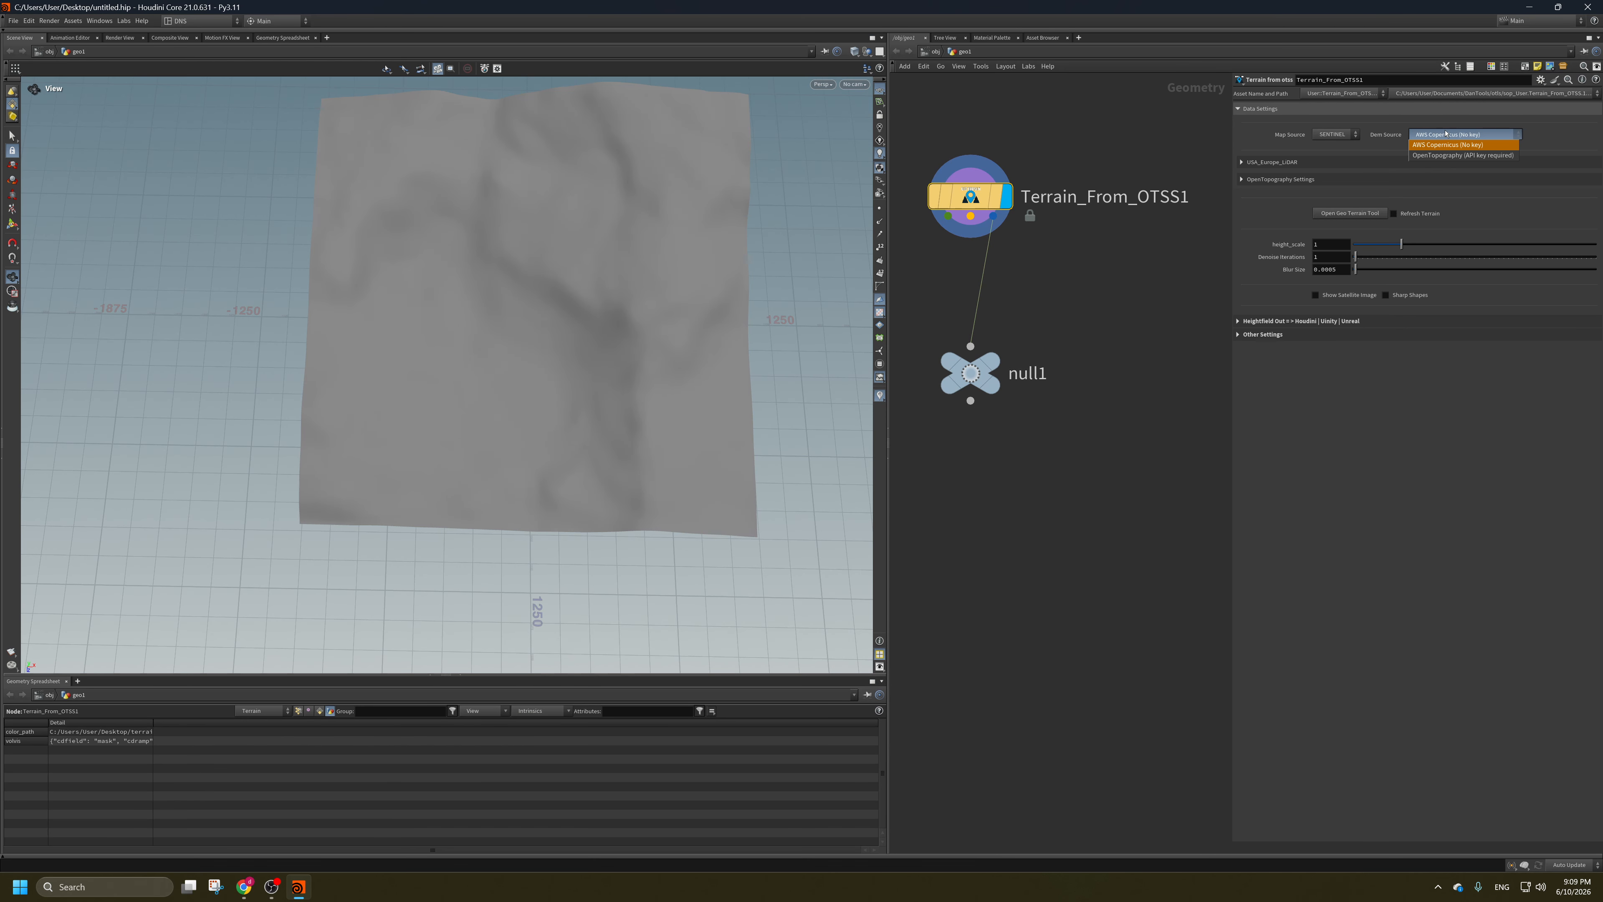
pyautogui.click(1455, 156)
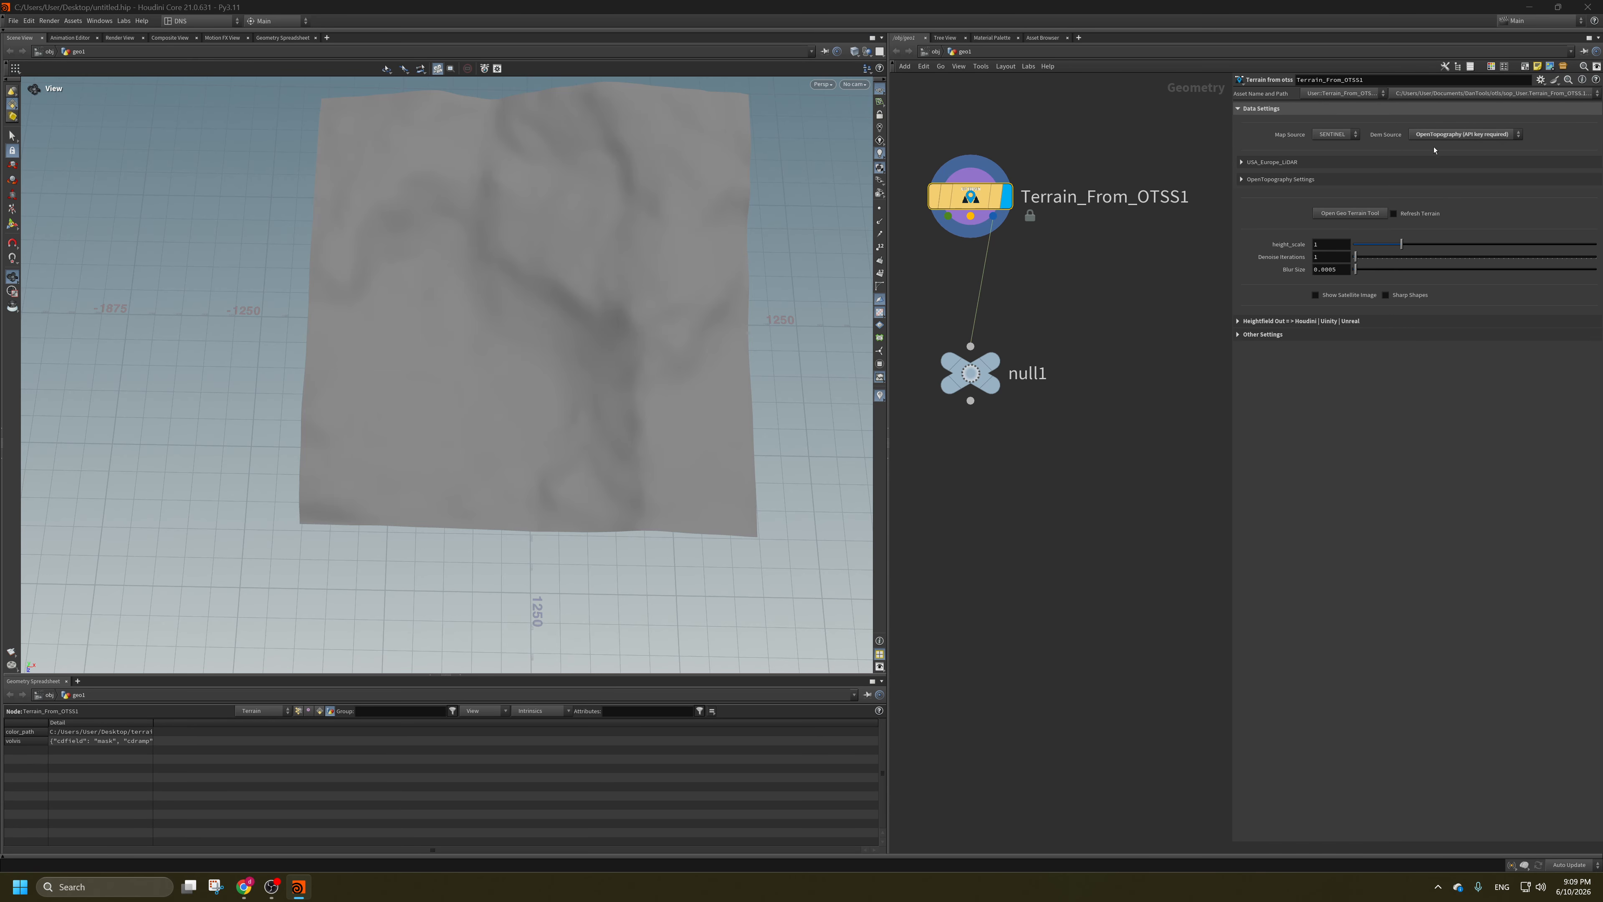
pyautogui.click(1348, 213)
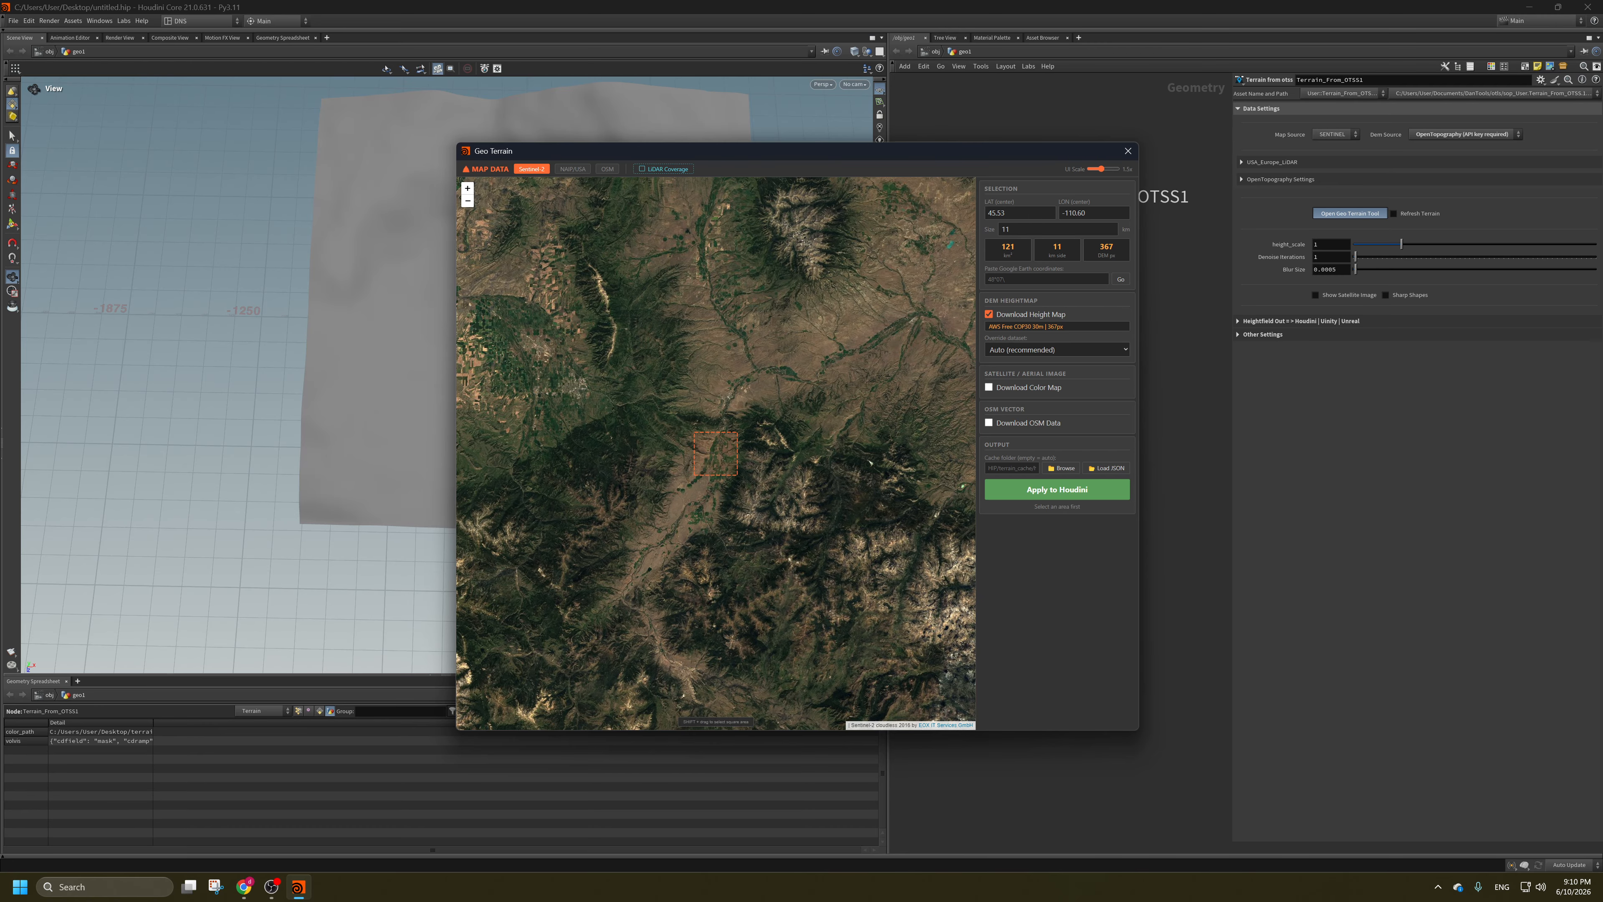
pyautogui.click(1127, 152)
# Show the OpenTopography key field, move the Houdini window aside to uncover the desktop, and maximize it again.
pyautogui.click(1256, 180)
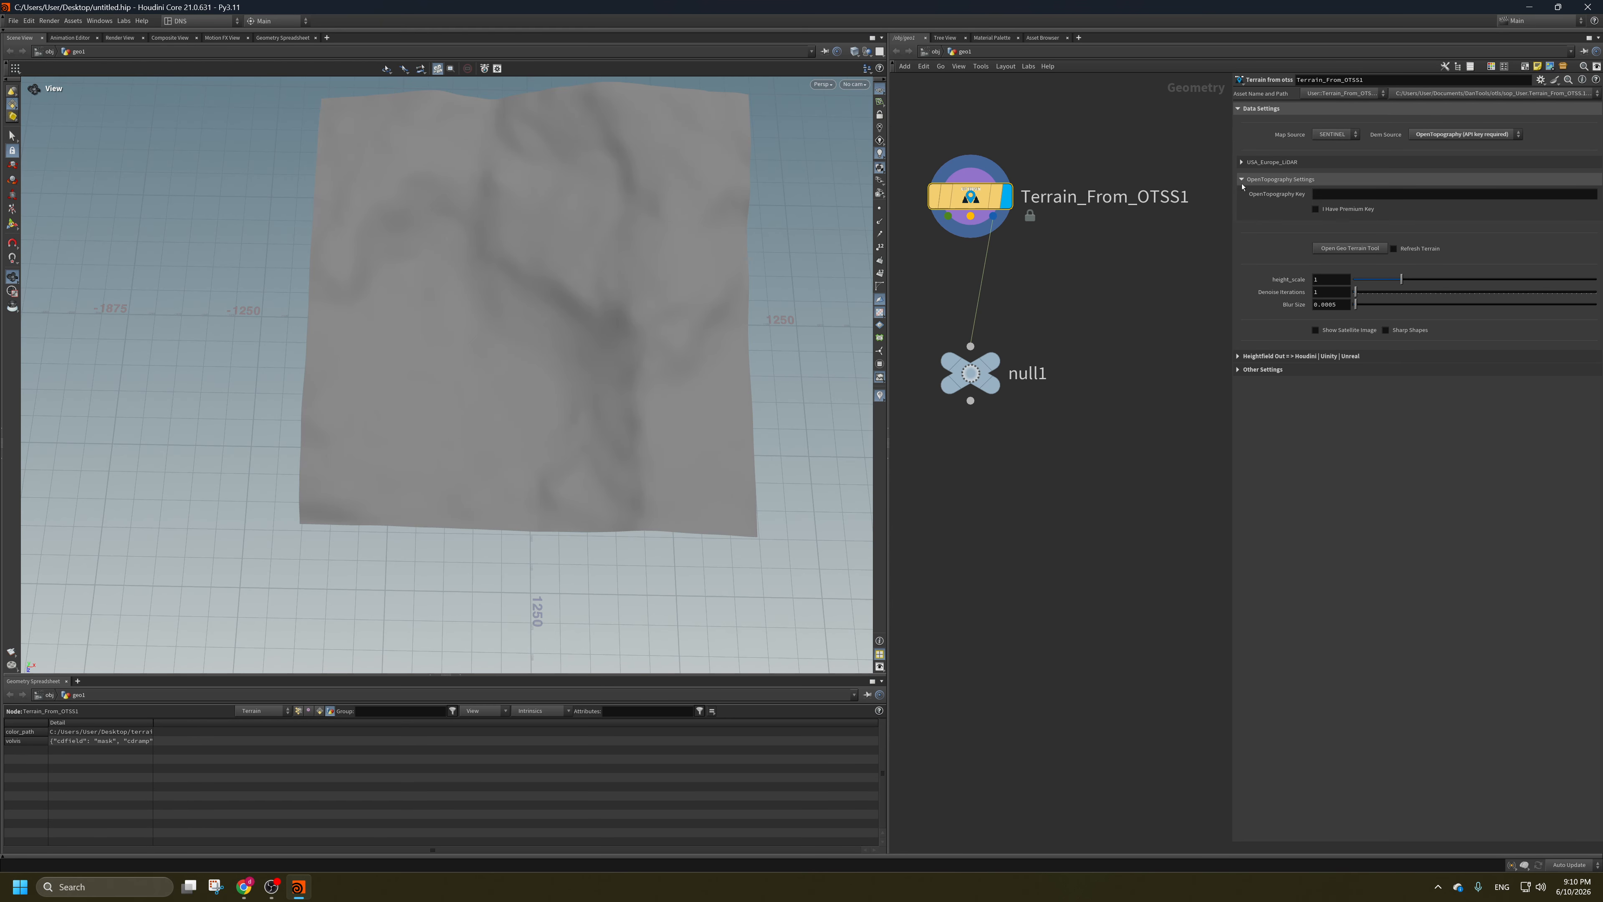
pyautogui.moveTo(1350, 7); pyautogui.dragTo(1556, 111)
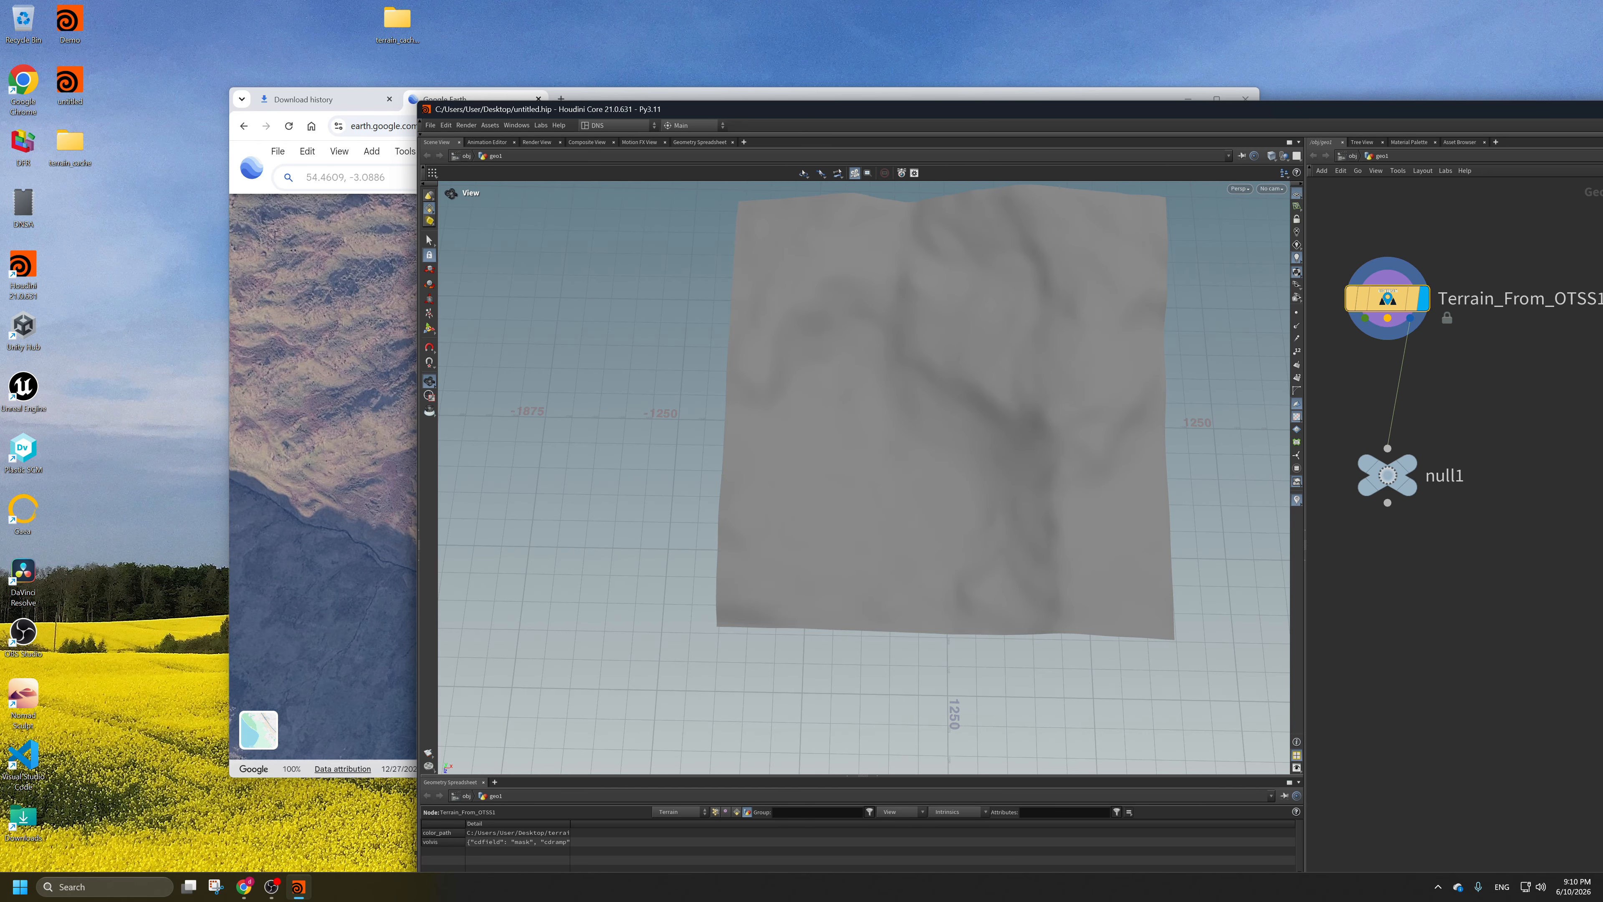
pyautogui.moveTo(884, 109); pyautogui.dragTo(369, 84)
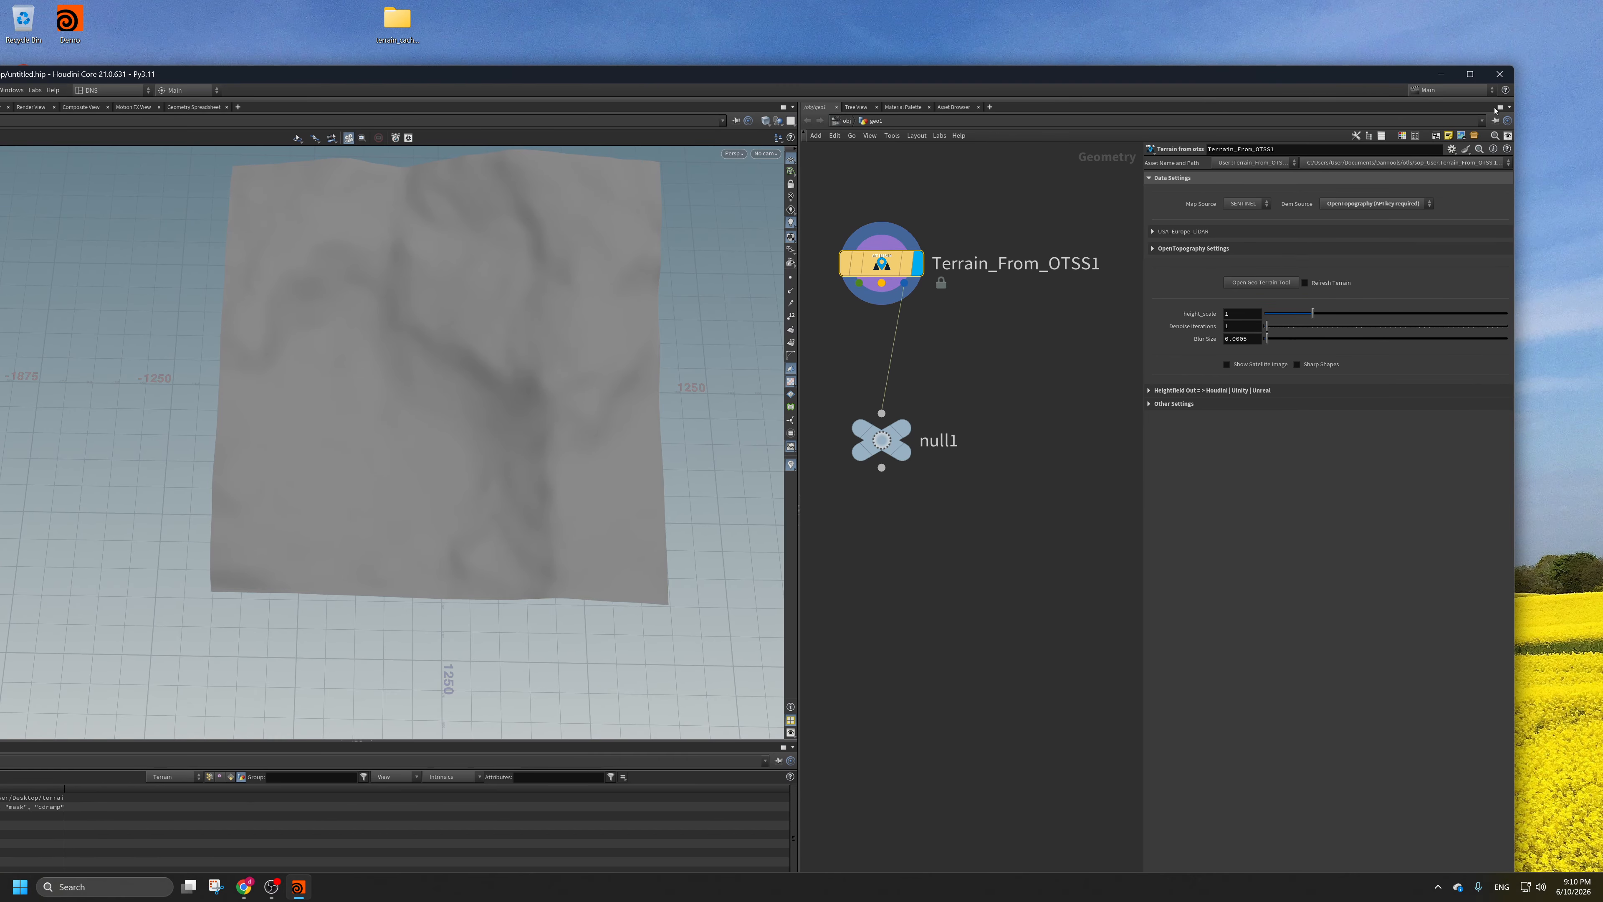
pyautogui.doubleClick(370, 84)
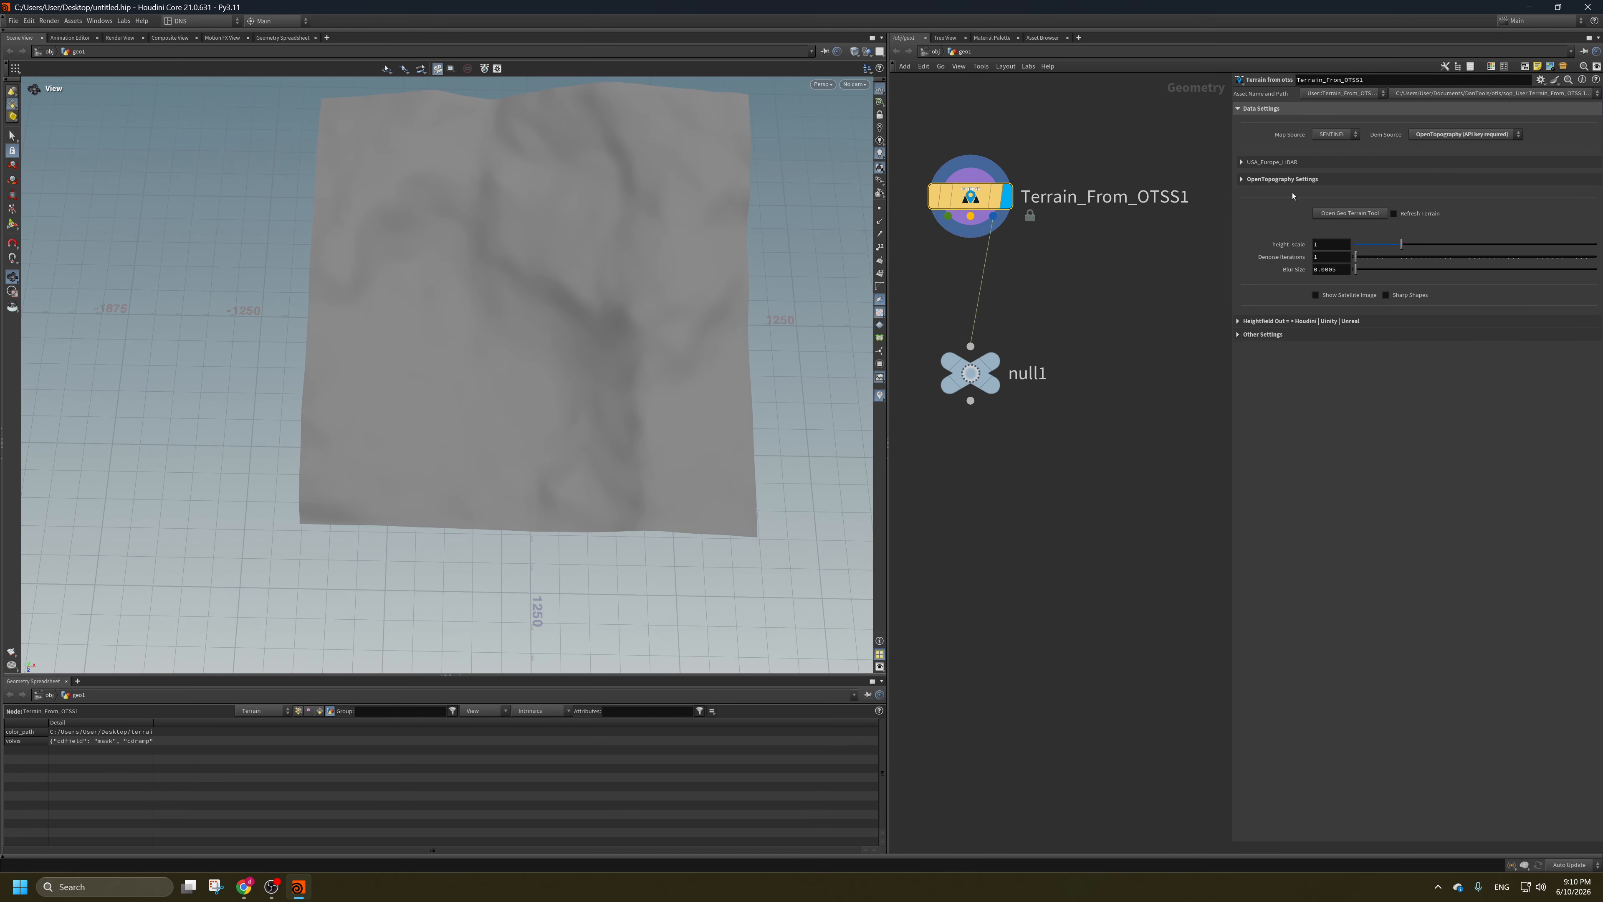
# Reopen the Geo Terrain map and select a mountain area about 6 km wide centred near latitude 45.94, longitude -110.28.
pyautogui.click(1351, 214)
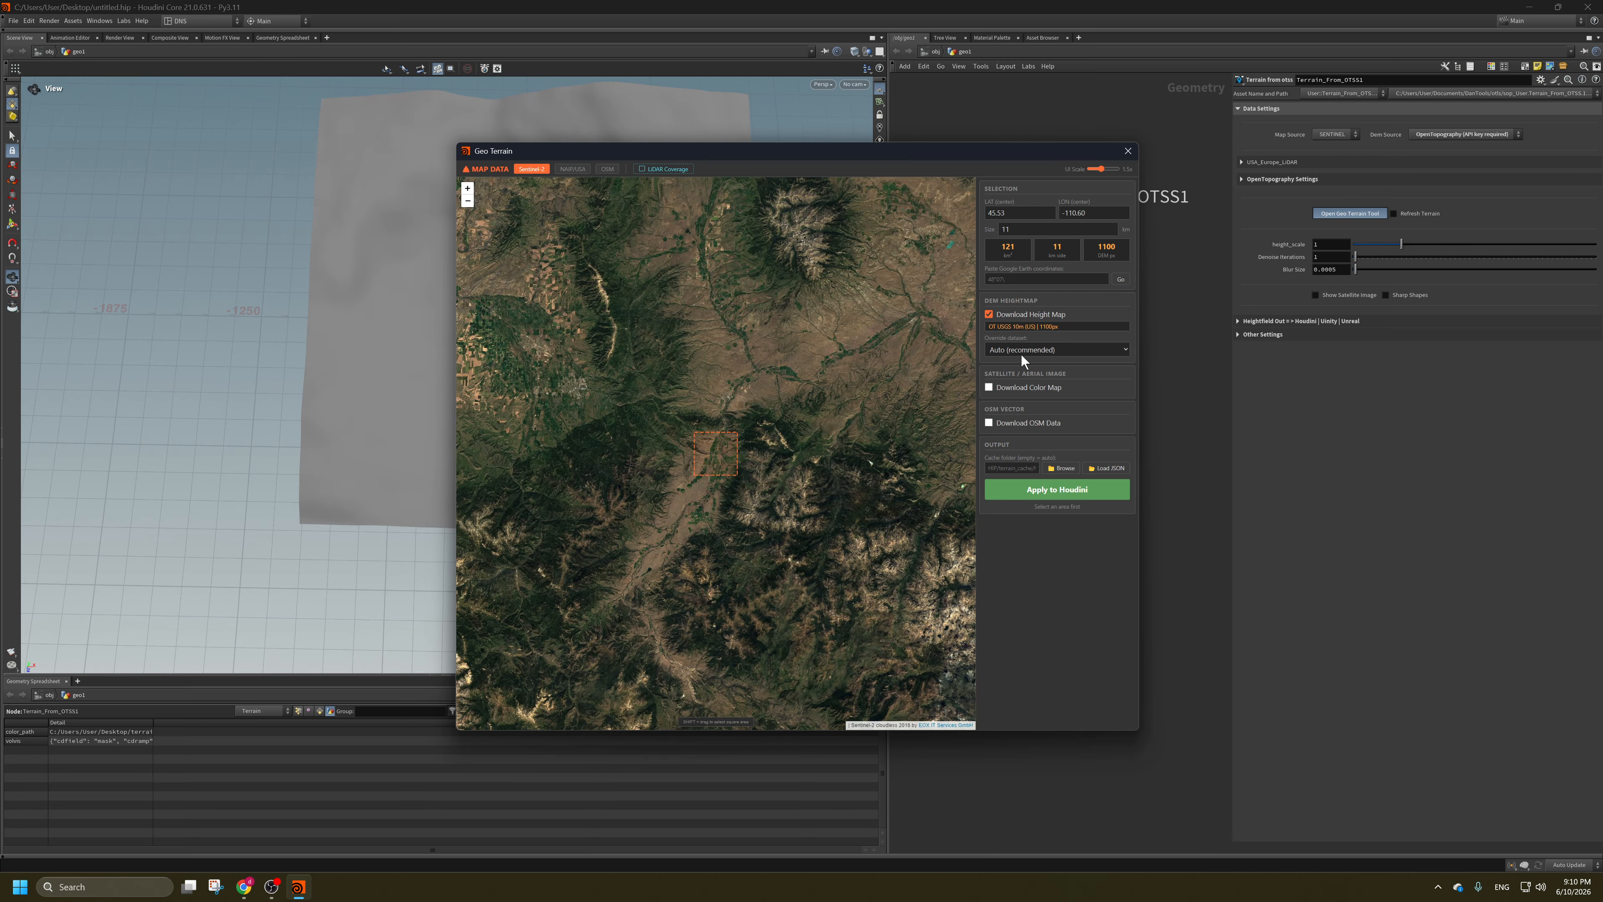
pyautogui.click(1059, 348)
pyautogui.click(1060, 348)
pyautogui.keyDown('shift'); pyautogui.moveTo(782, 267); pyautogui.dragTo(824, 309); pyautogui.keyUp('shift')
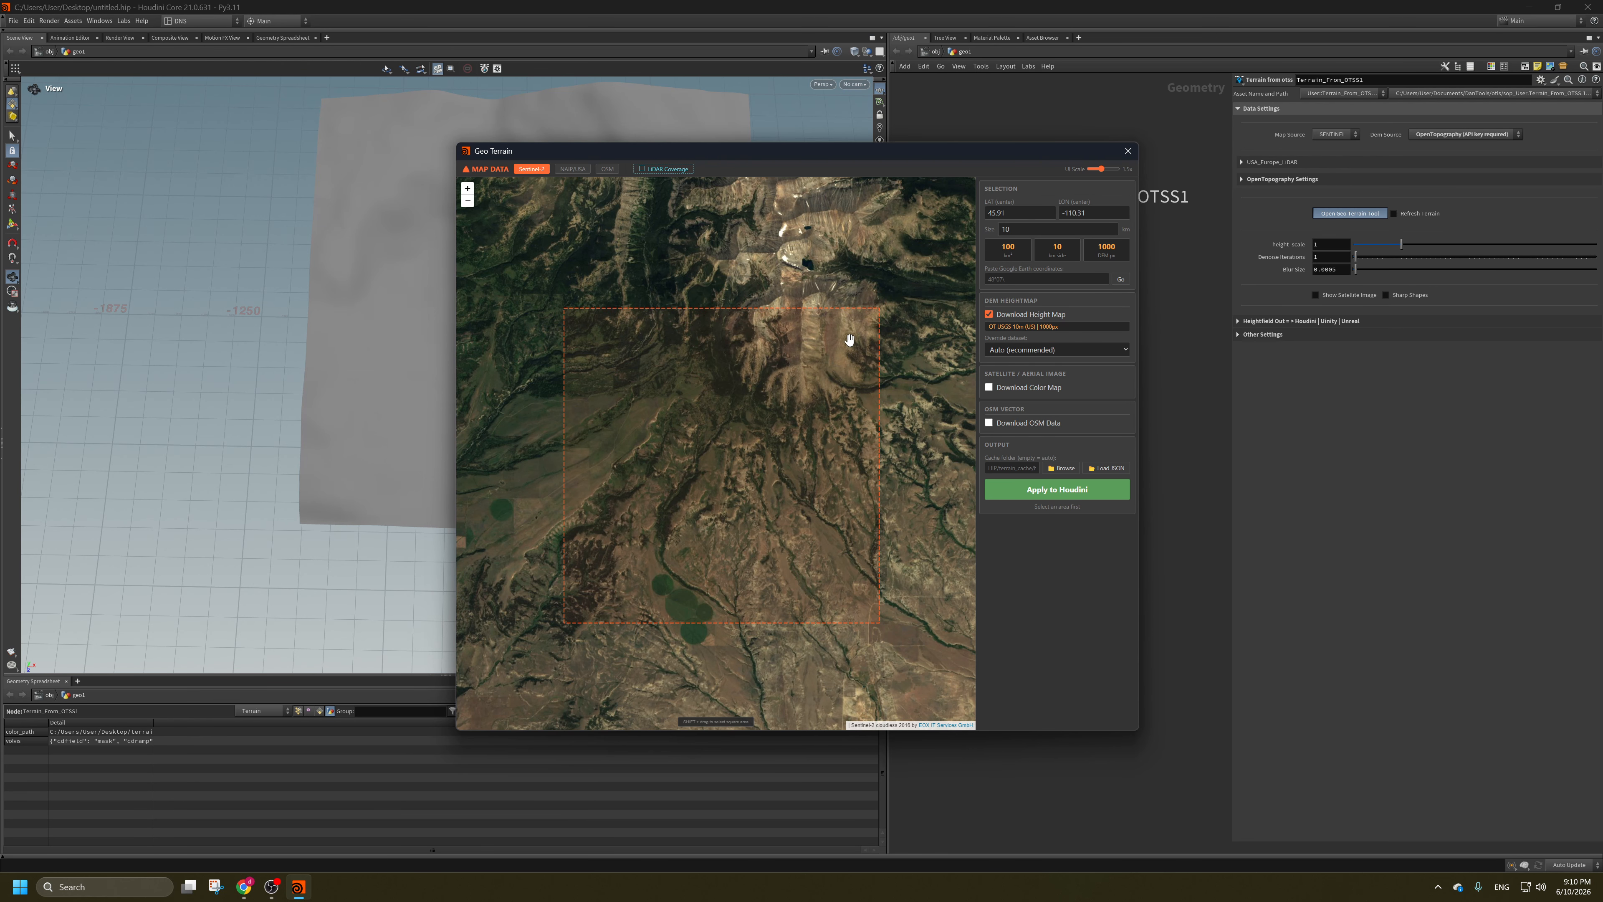
pyautogui.moveTo(703, 252)
pyautogui.keyDown('shift'); pyautogui.mouseDown()
pyautogui.moveTo(845, 412)
pyautogui.moveTo(886, 441)
pyautogui.moveTo(885, 421)
pyautogui.mouseUp(); pyautogui.keyUp('shift')
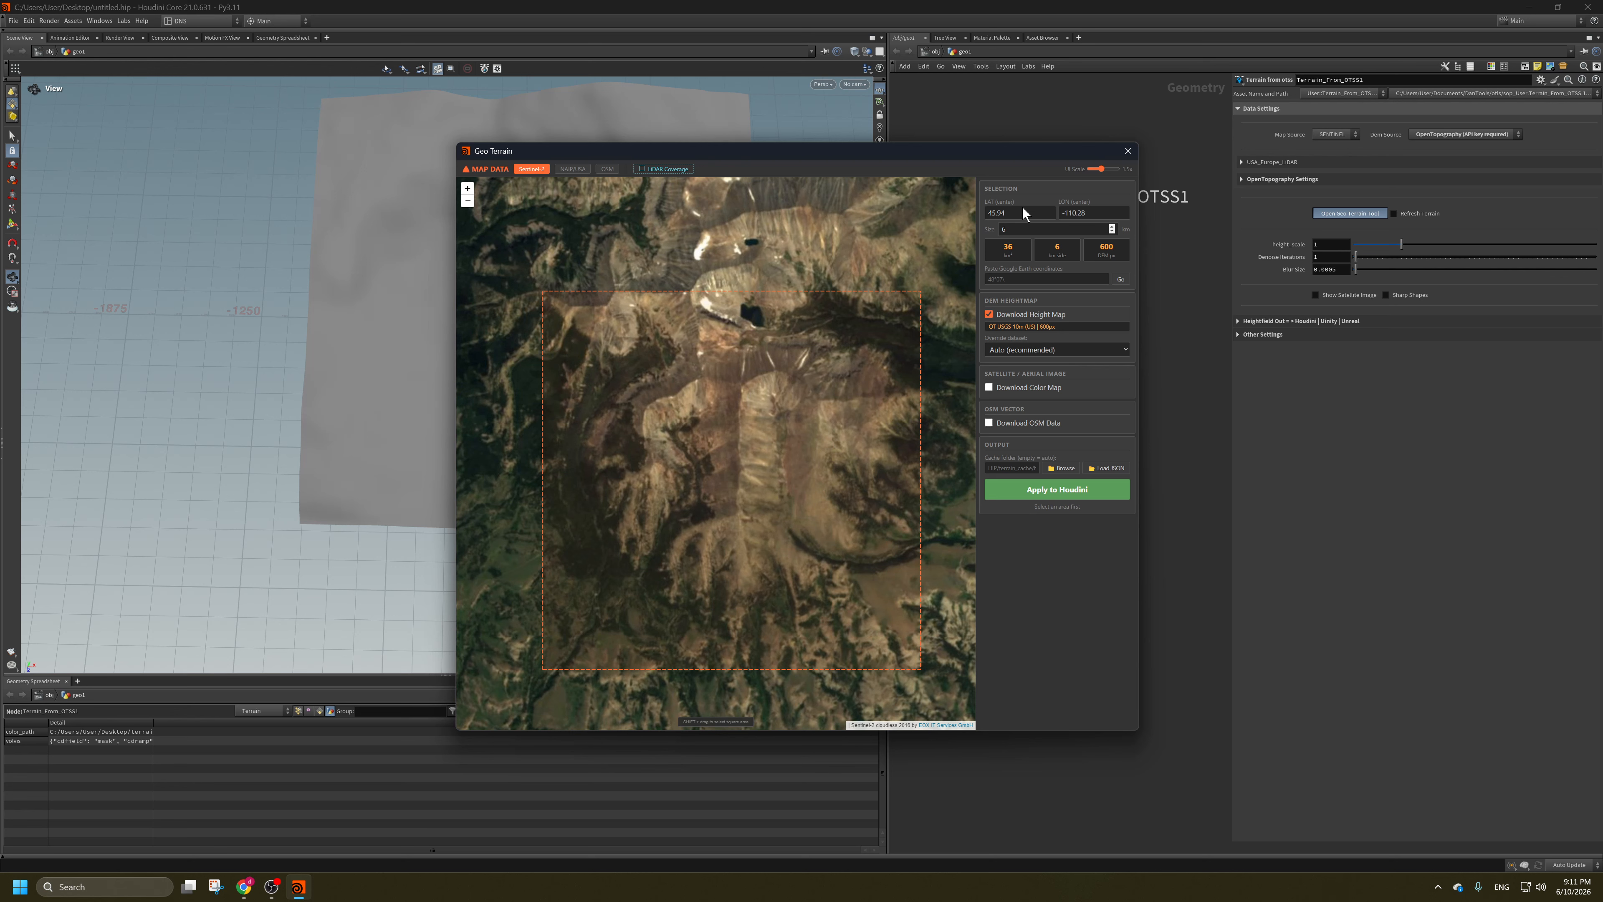
# Override the height map dataset with TNM 1m USGS 3DEP lidar for the selected area.
pyautogui.scroll(-3, 714, 413)
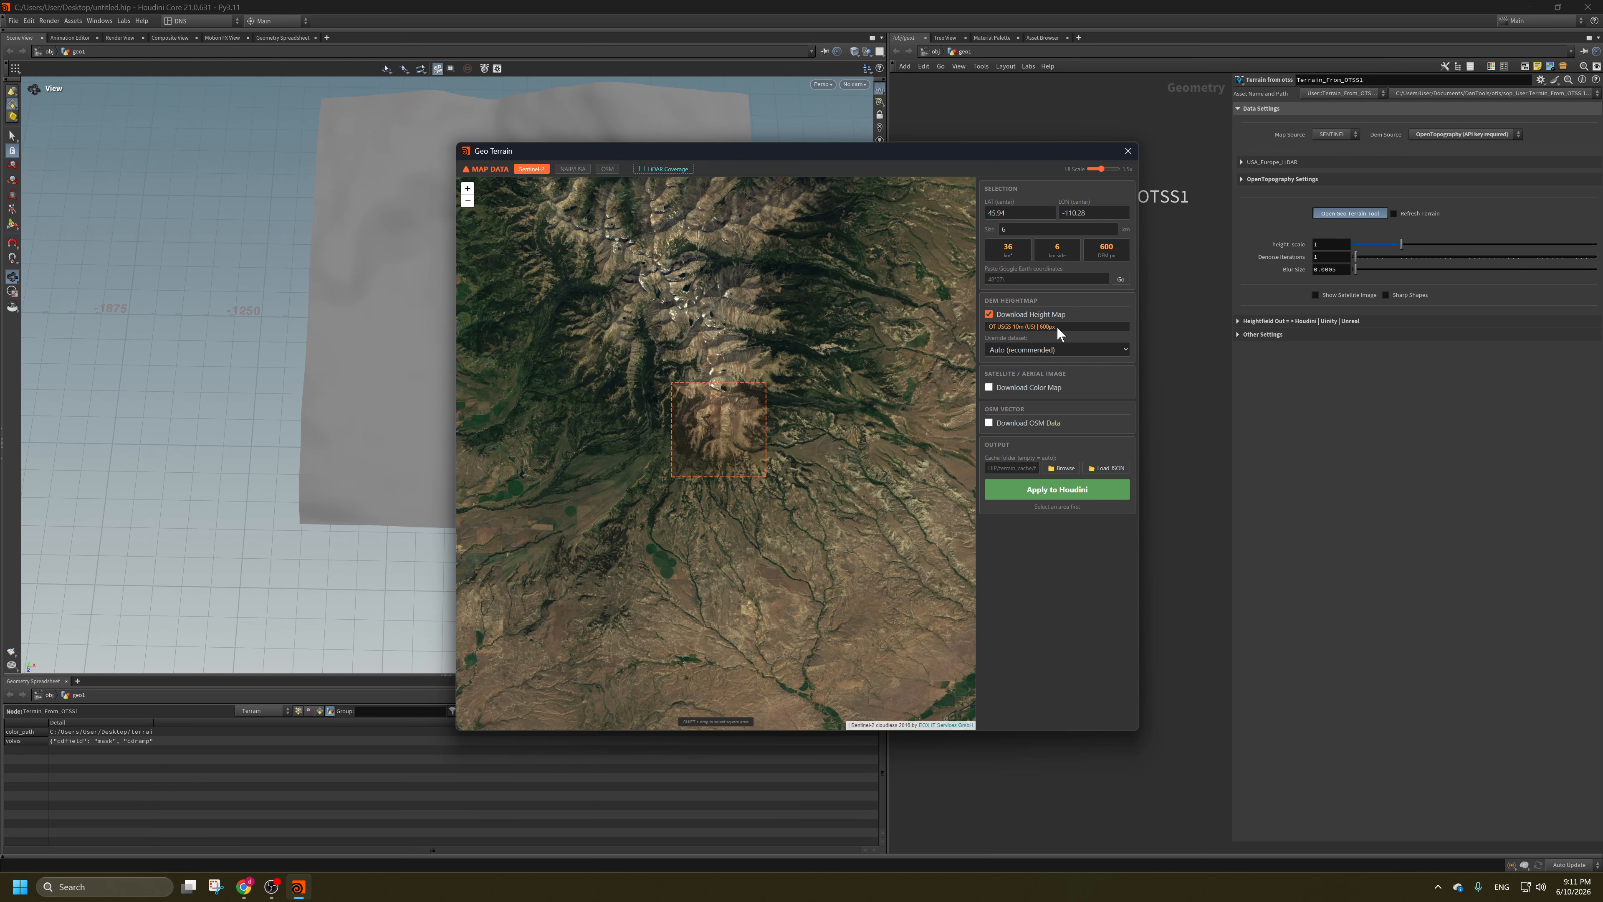
pyautogui.click(1047, 351)
pyautogui.click(1051, 347)
pyautogui.click(1063, 349)
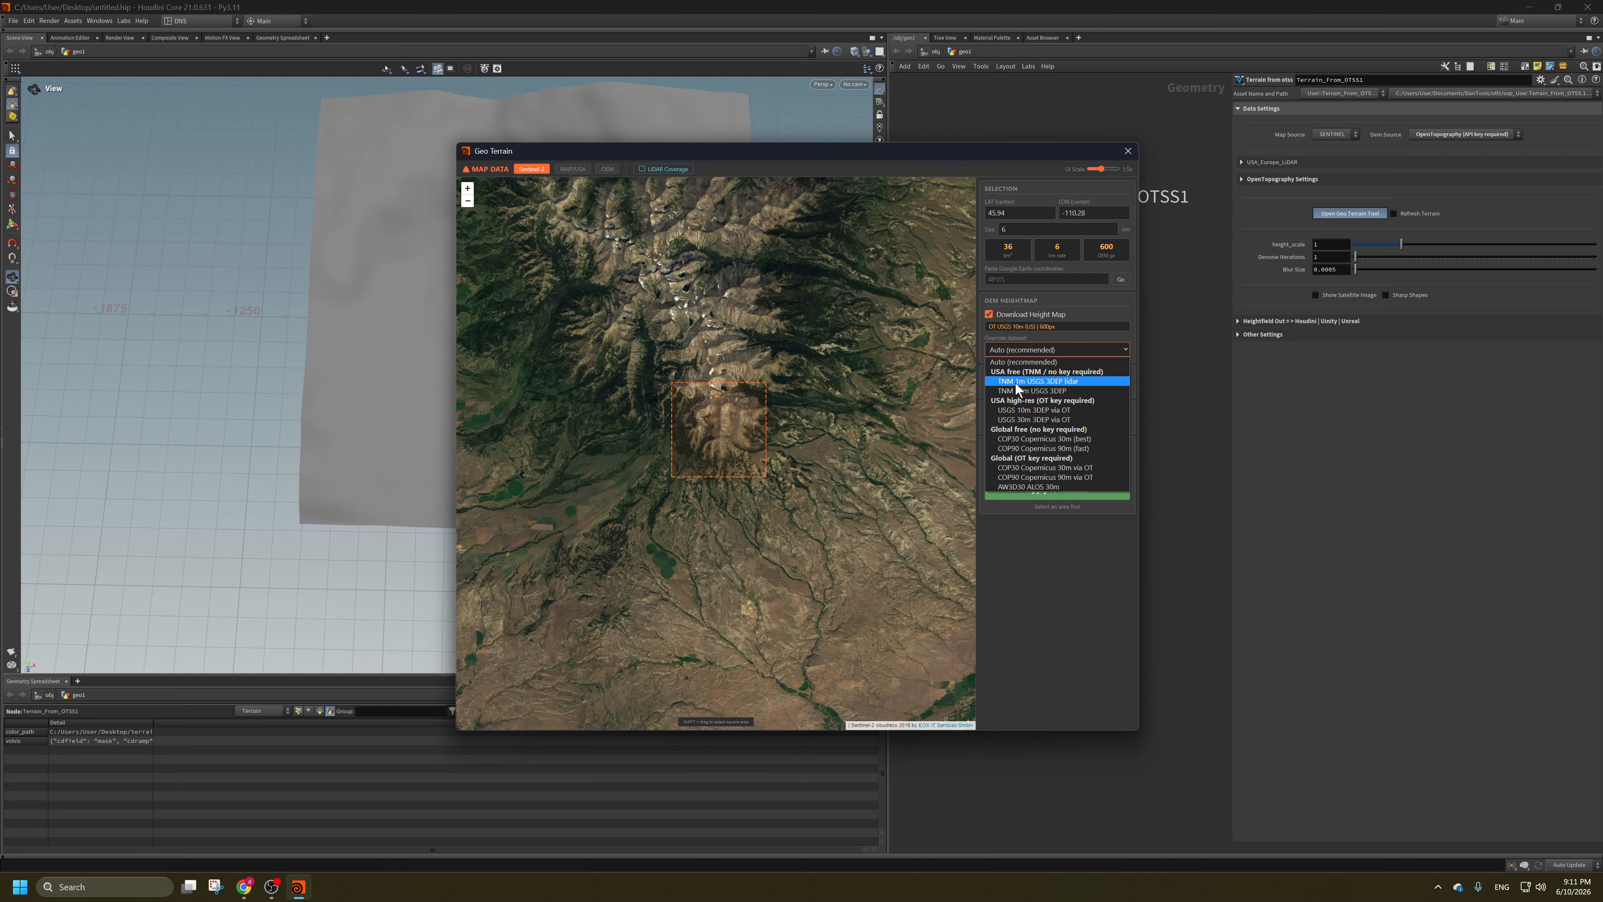
pyautogui.click(1052, 382)
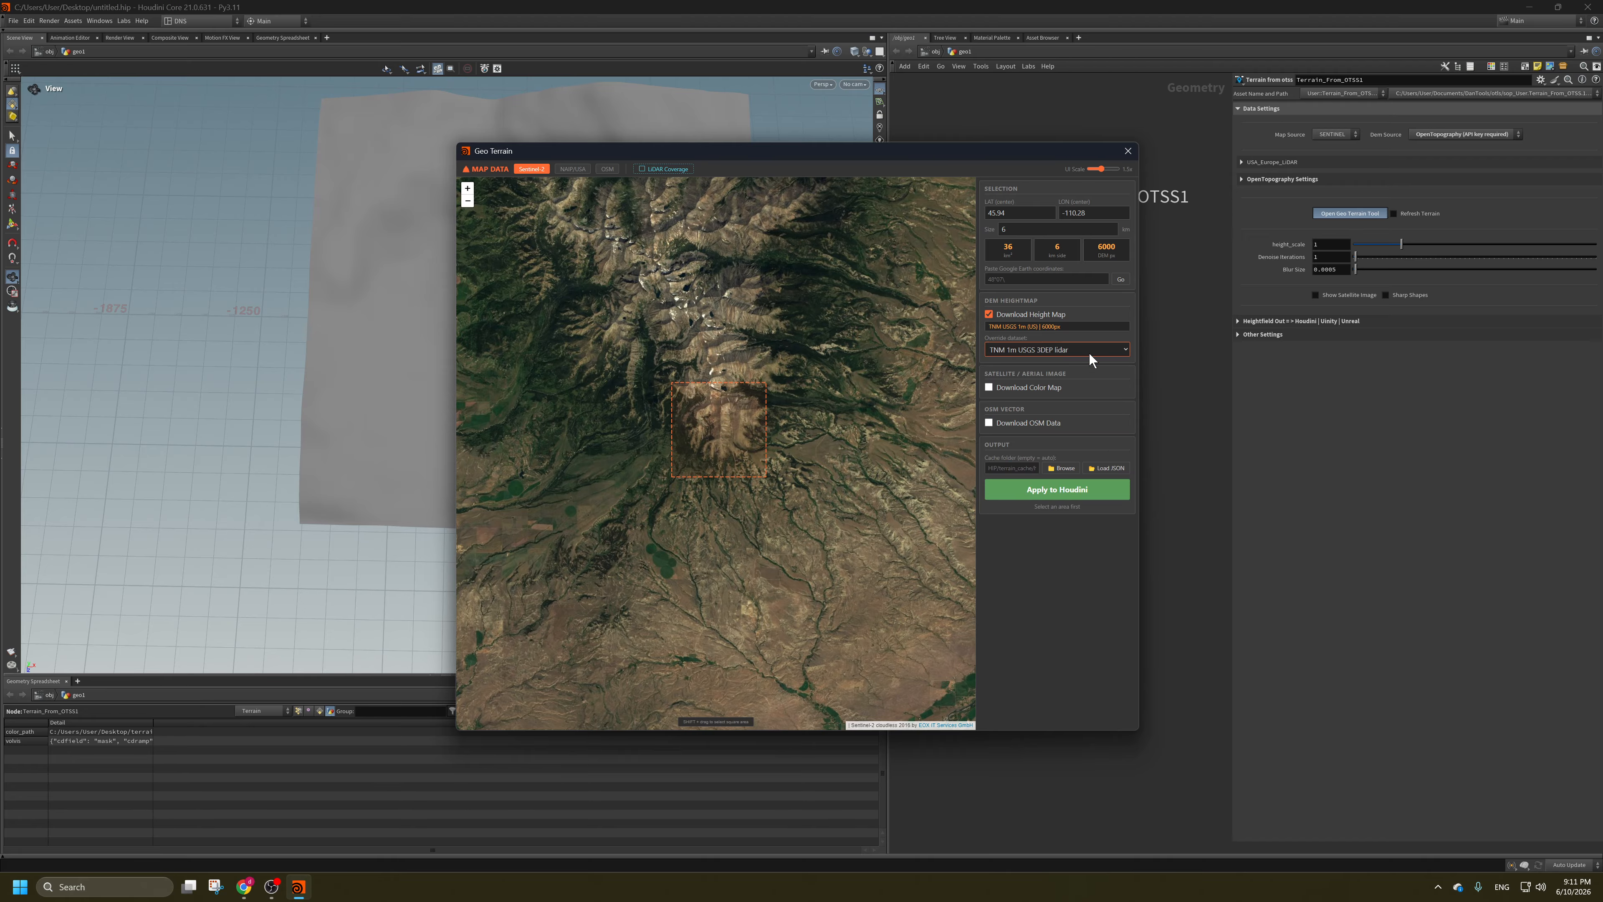
pyautogui.click(1045, 353)
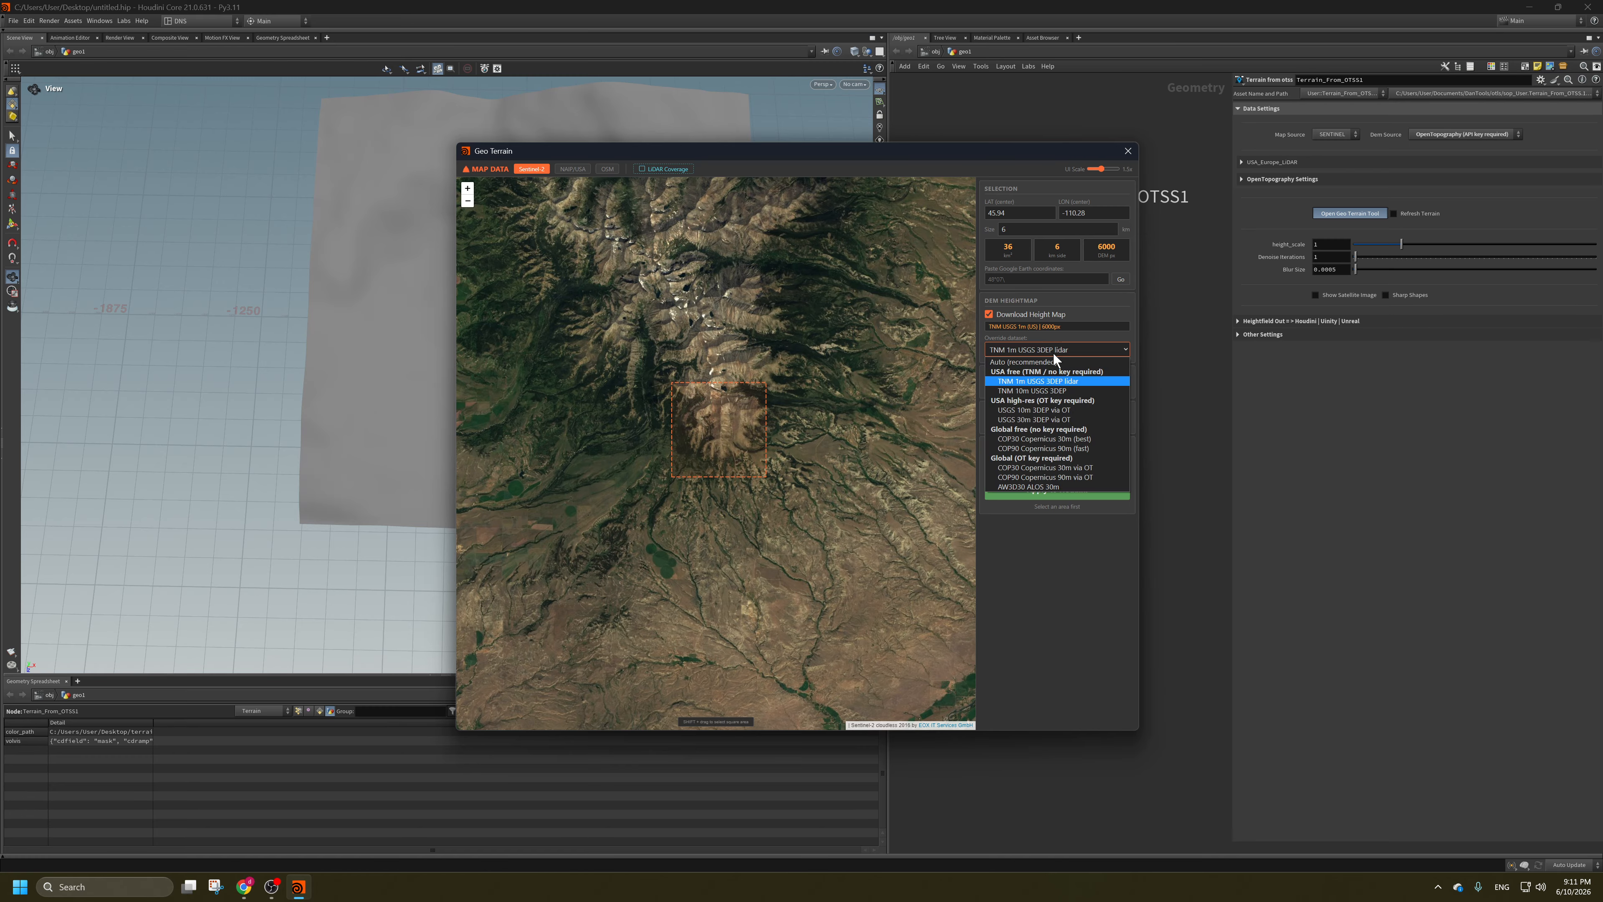
pyautogui.click(1054, 354)
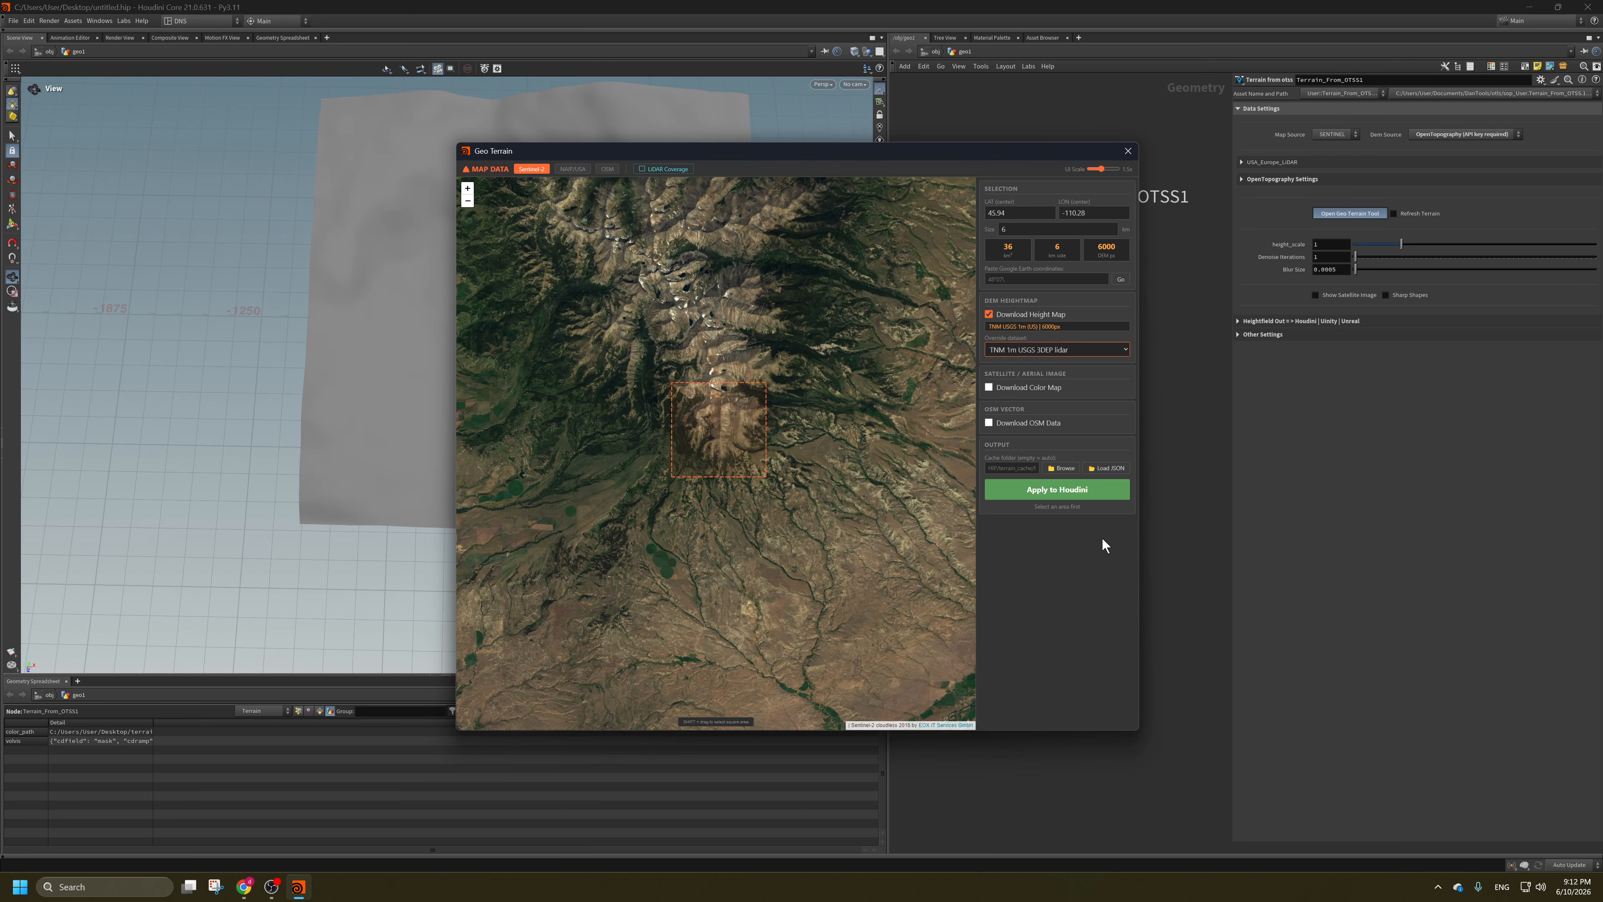
# Apply the selection to Houdini to download the lidar terrain, and clear and close the Houdini Console.
pyautogui.click(1063, 499)
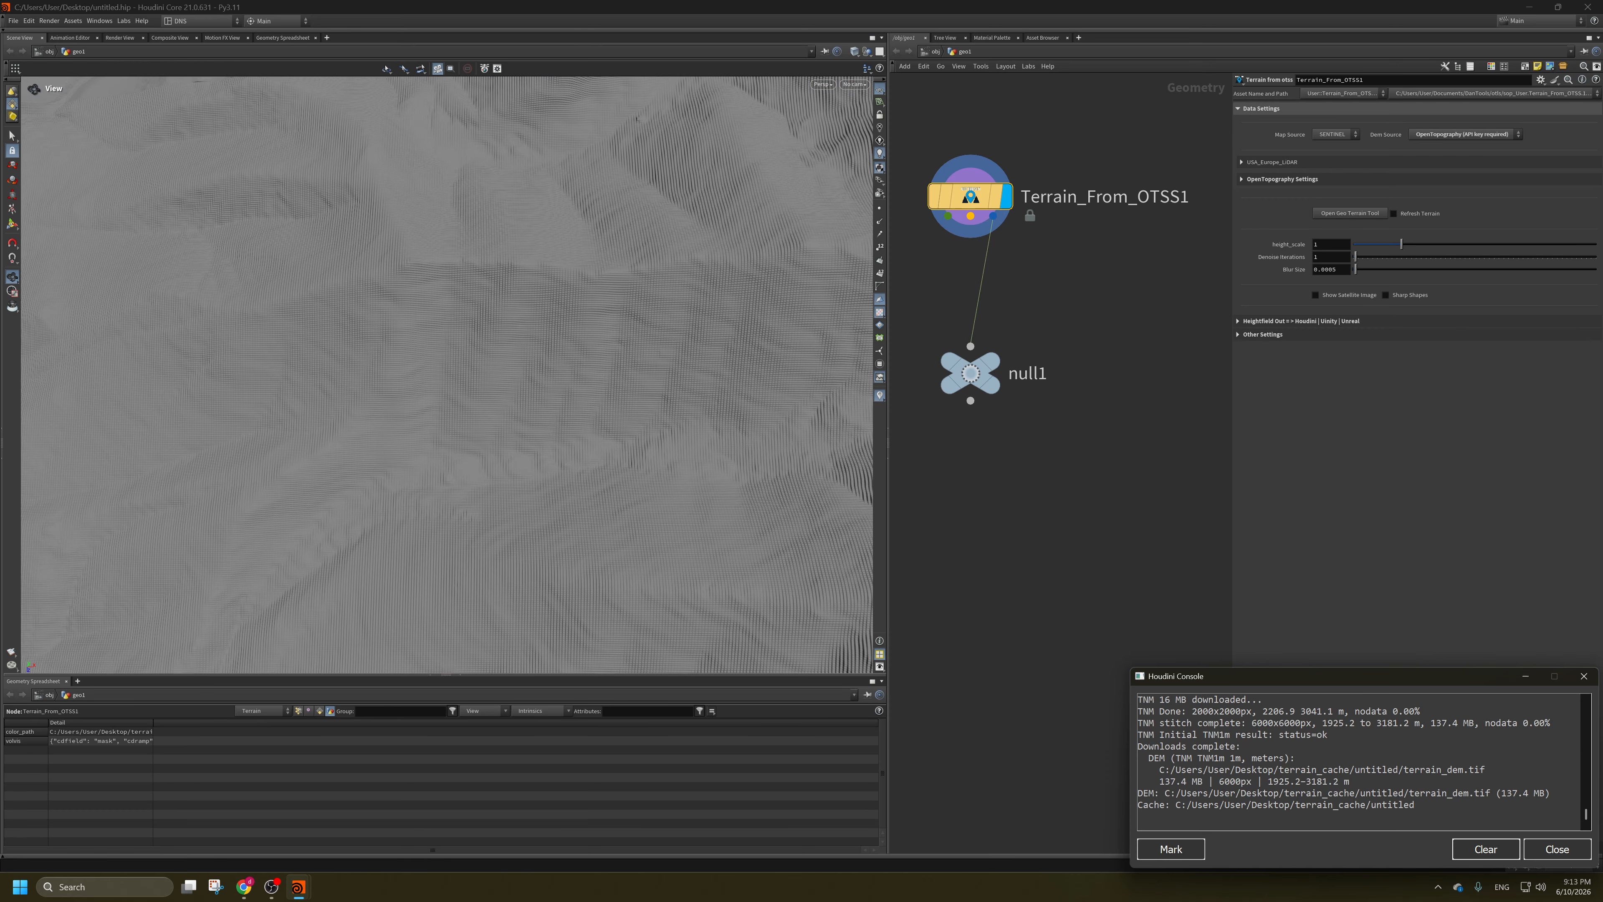
pyautogui.click(1486, 849)
pyautogui.click(1557, 848)
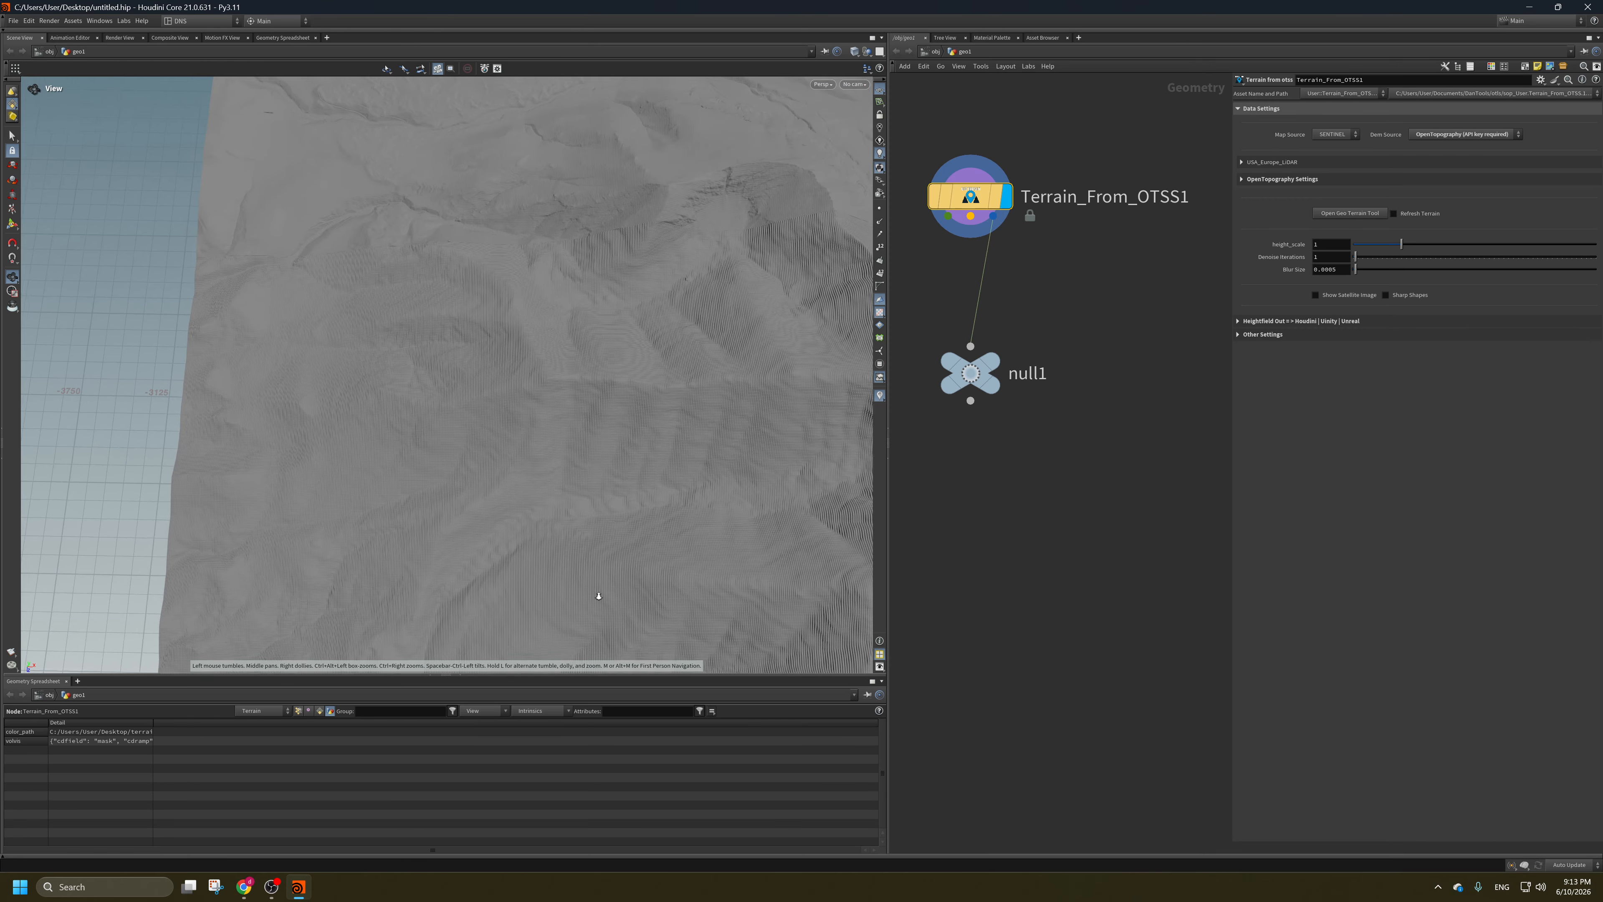
# Smooth the downloaded terrain by setting Denoise Iterations to 9 and Blur Size to about 0.004.
pyautogui.moveTo(599, 595); pyautogui.dragTo(480, 416)
pyautogui.moveTo(1355, 257); pyautogui.dragTo(1374, 257)
pyautogui.moveTo(1355, 269); pyautogui.dragTo(1373, 270)
# Enable Sharp Shapes, set Sharpen Amount to about 125 and Blur After Sharpen to 4.5, and inspect the terrain detail.
pyautogui.click(1386, 294)
pyautogui.moveTo(1366, 334); pyautogui.dragTo(1386, 333)
pyautogui.moveTo(1363, 346); pyautogui.dragTo(1407, 346)
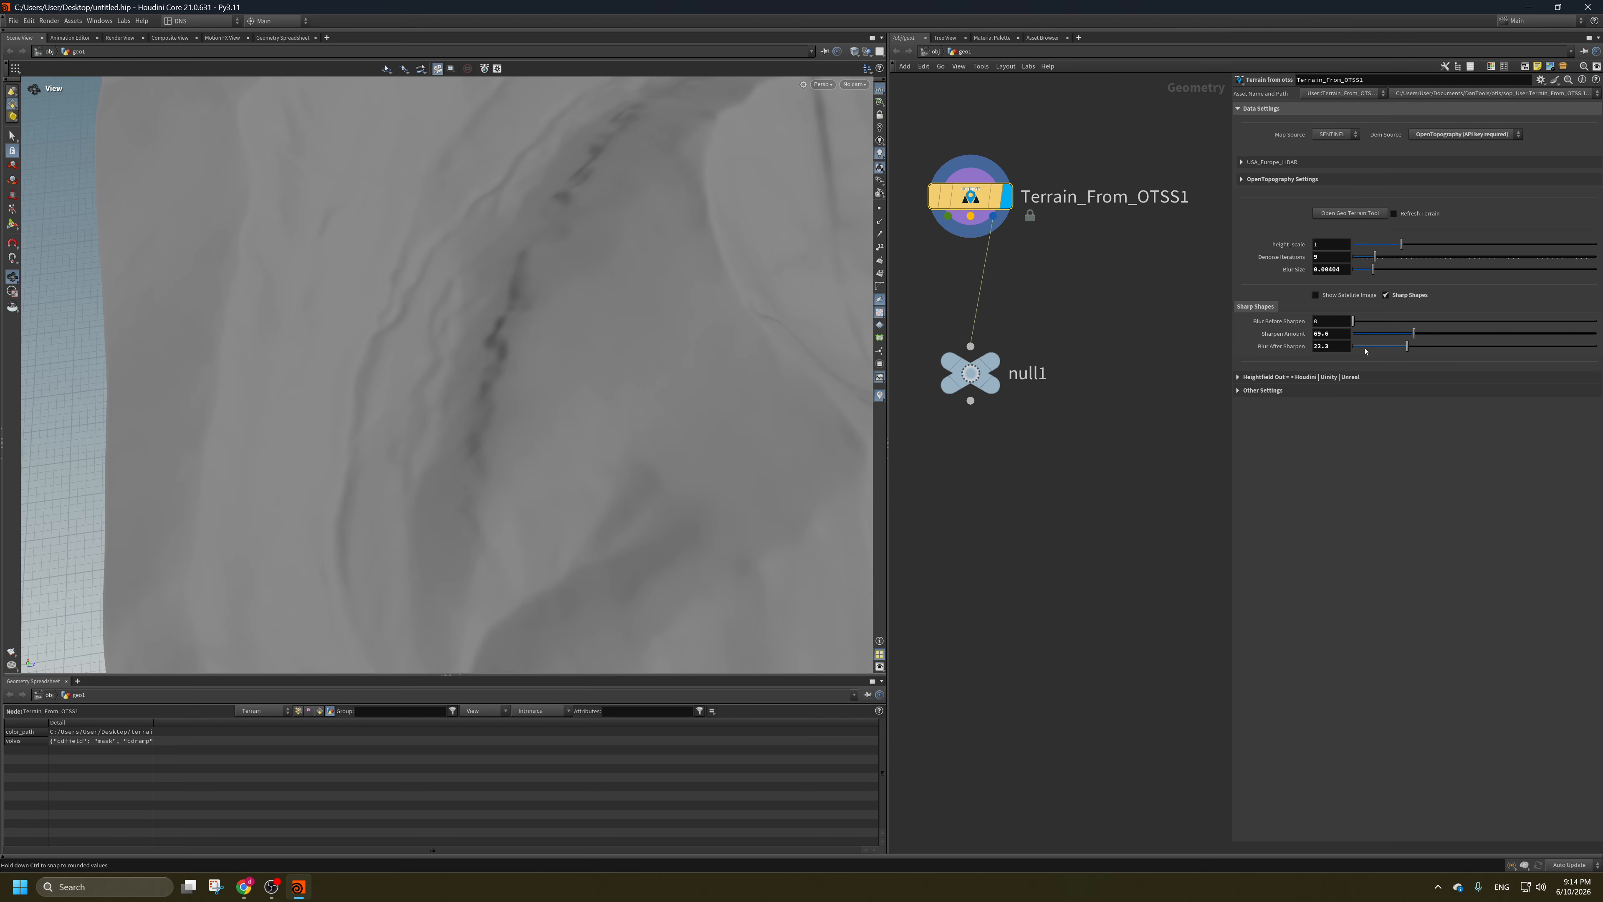
pyautogui.click(1360, 347)
pyautogui.moveTo(1352, 367); pyautogui.dragTo(1352, 335)
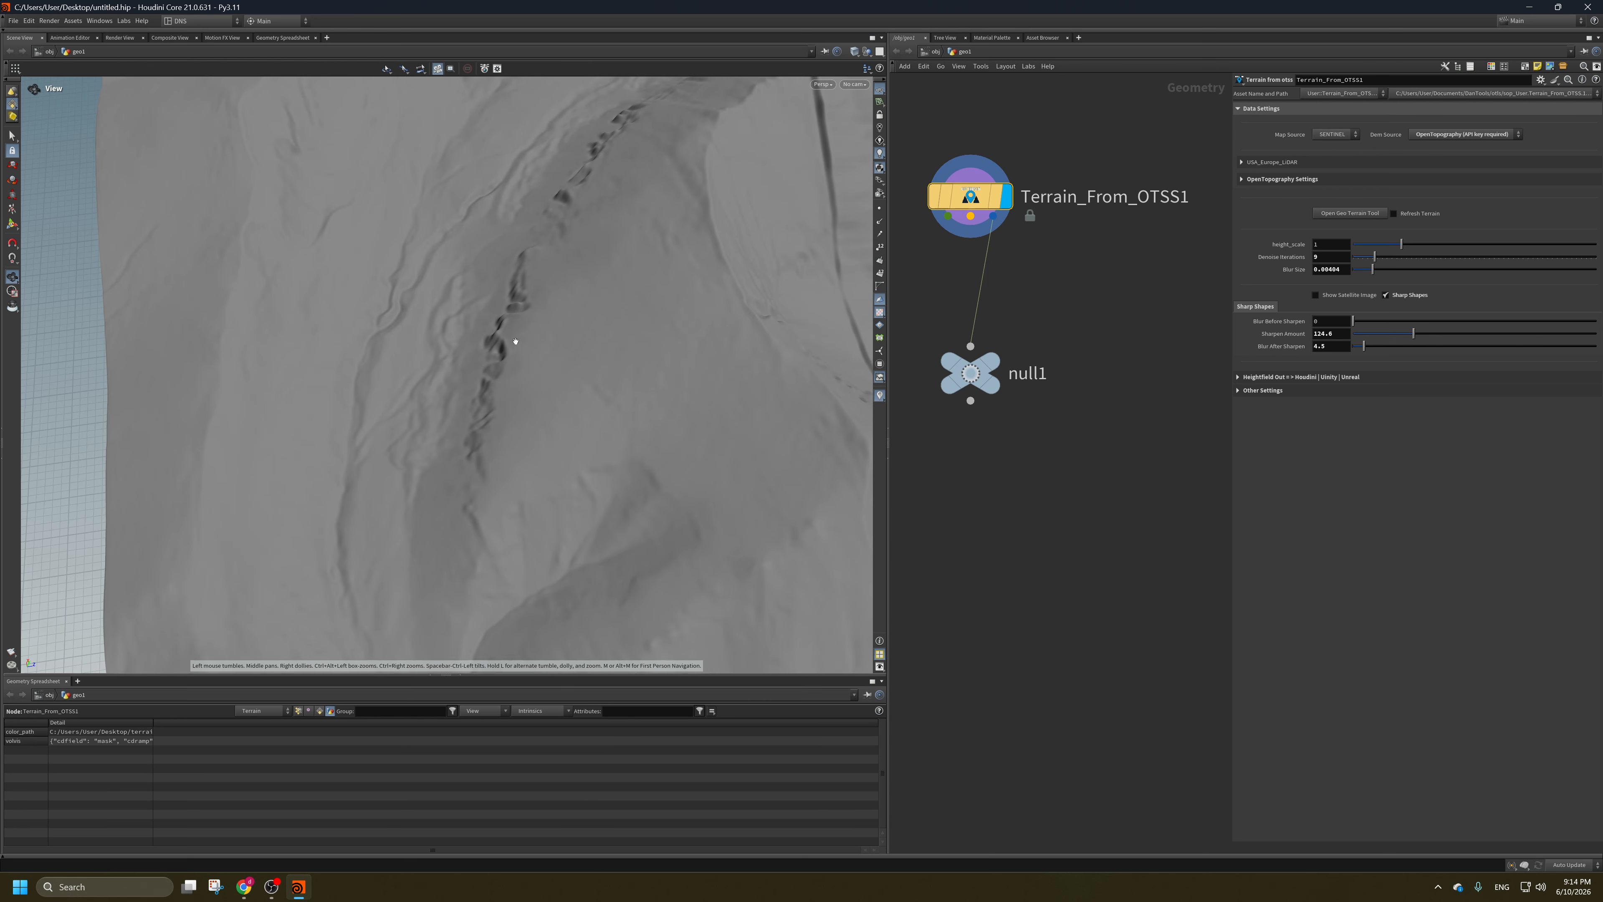
pyautogui.moveTo(512, 340); pyautogui.dragTo(365, 315)
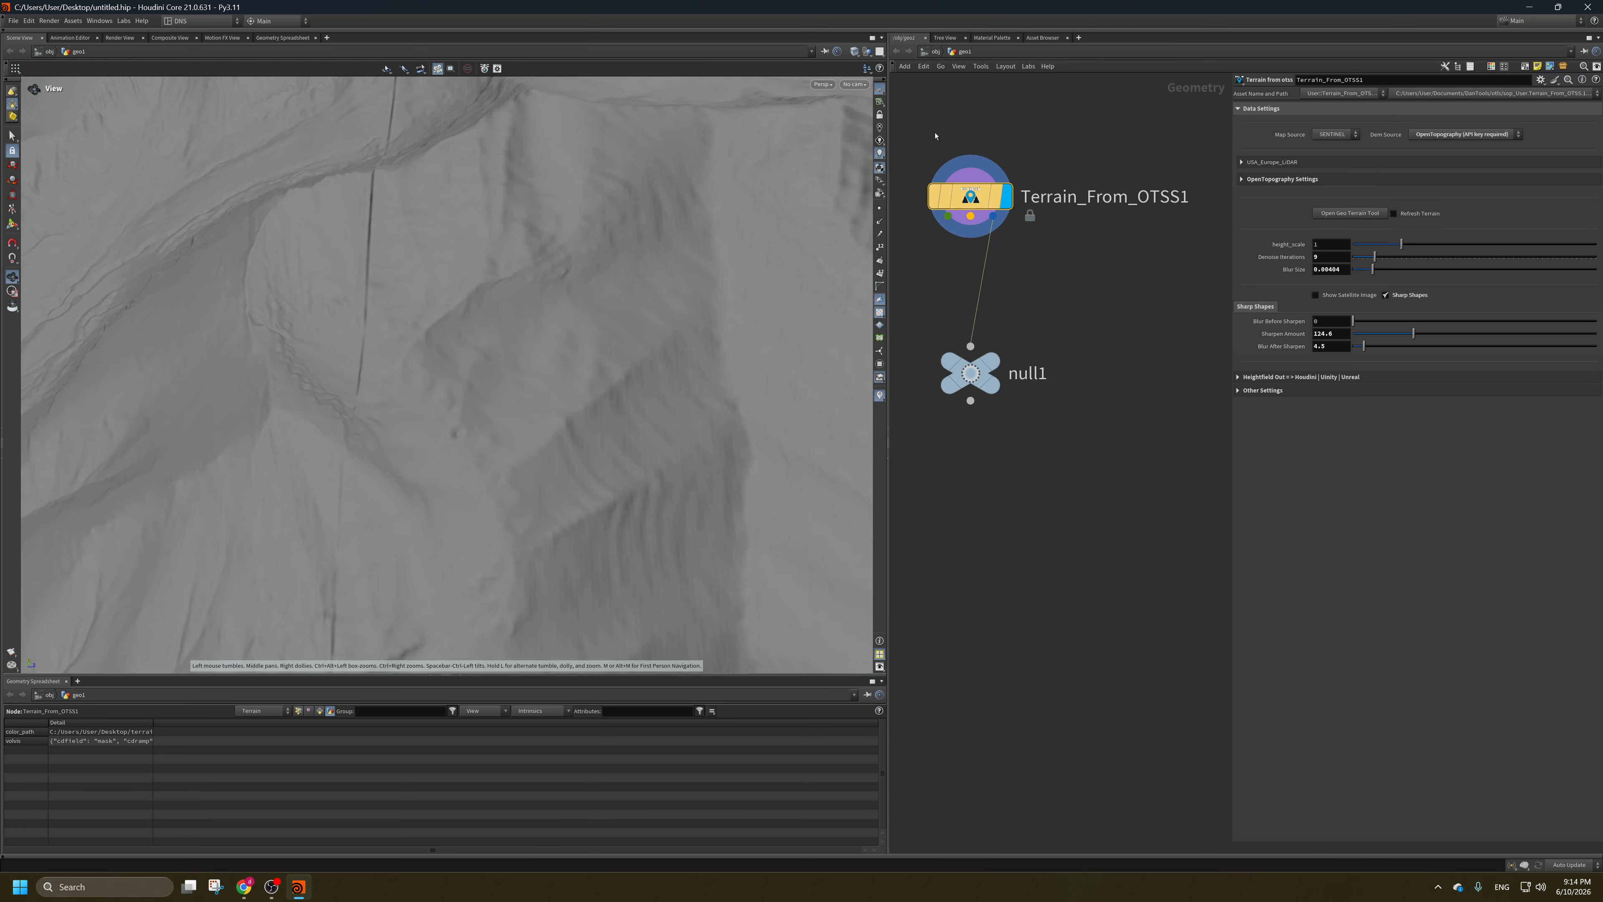
pyautogui.moveTo(1132, 7); pyautogui.dragTo(1602, 140)
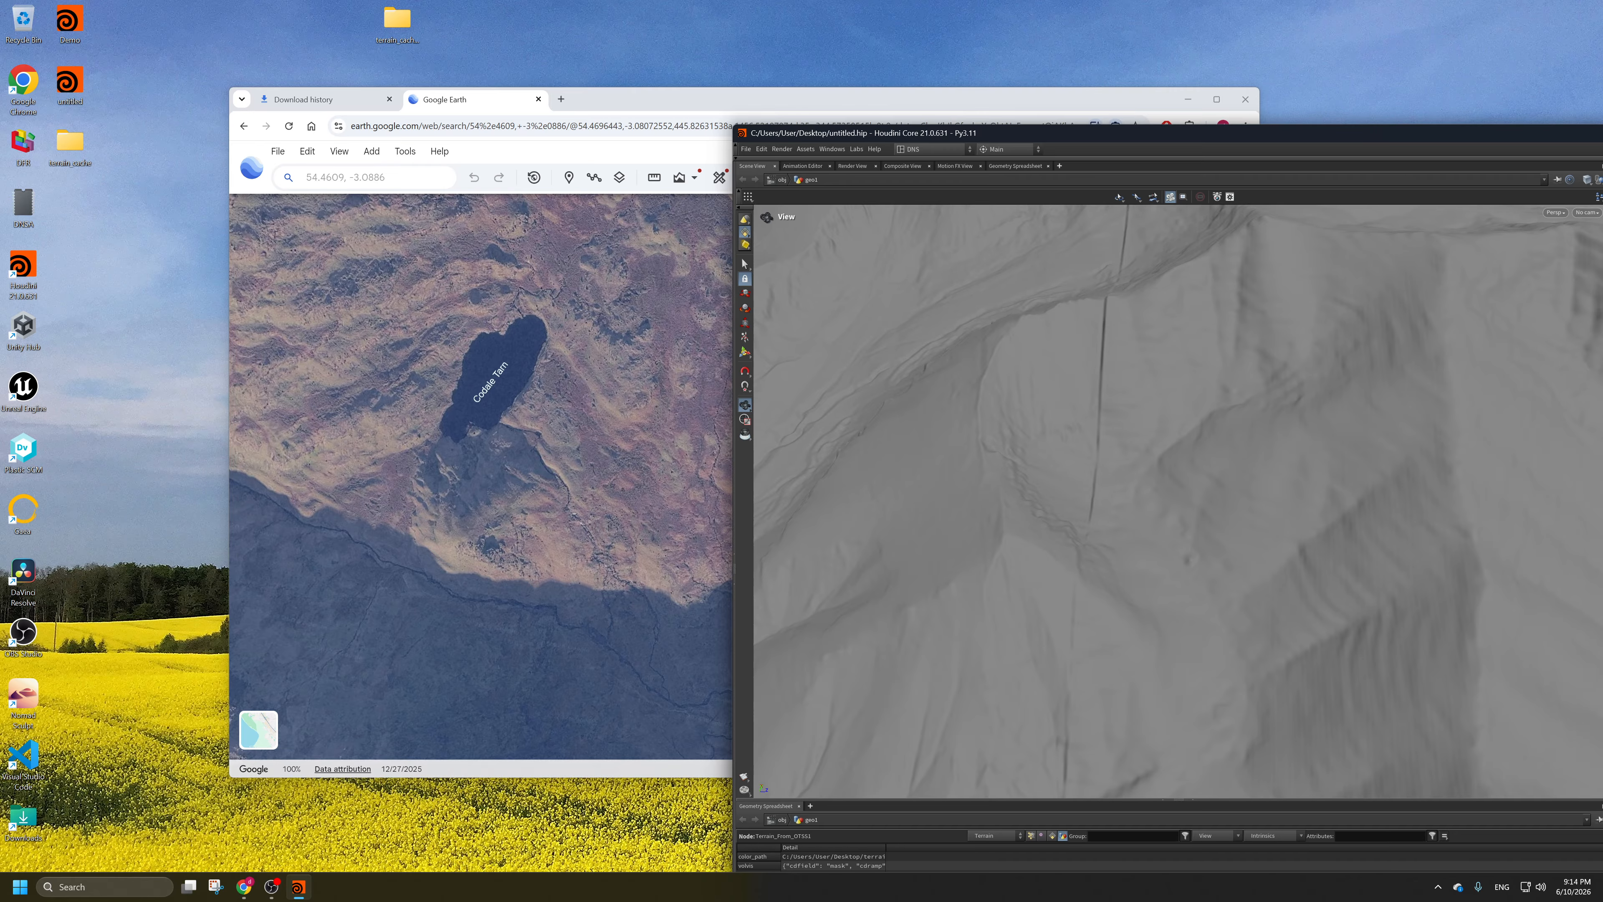
pyautogui.moveTo(1602, 133); pyautogui.dragTo(1298, 121)
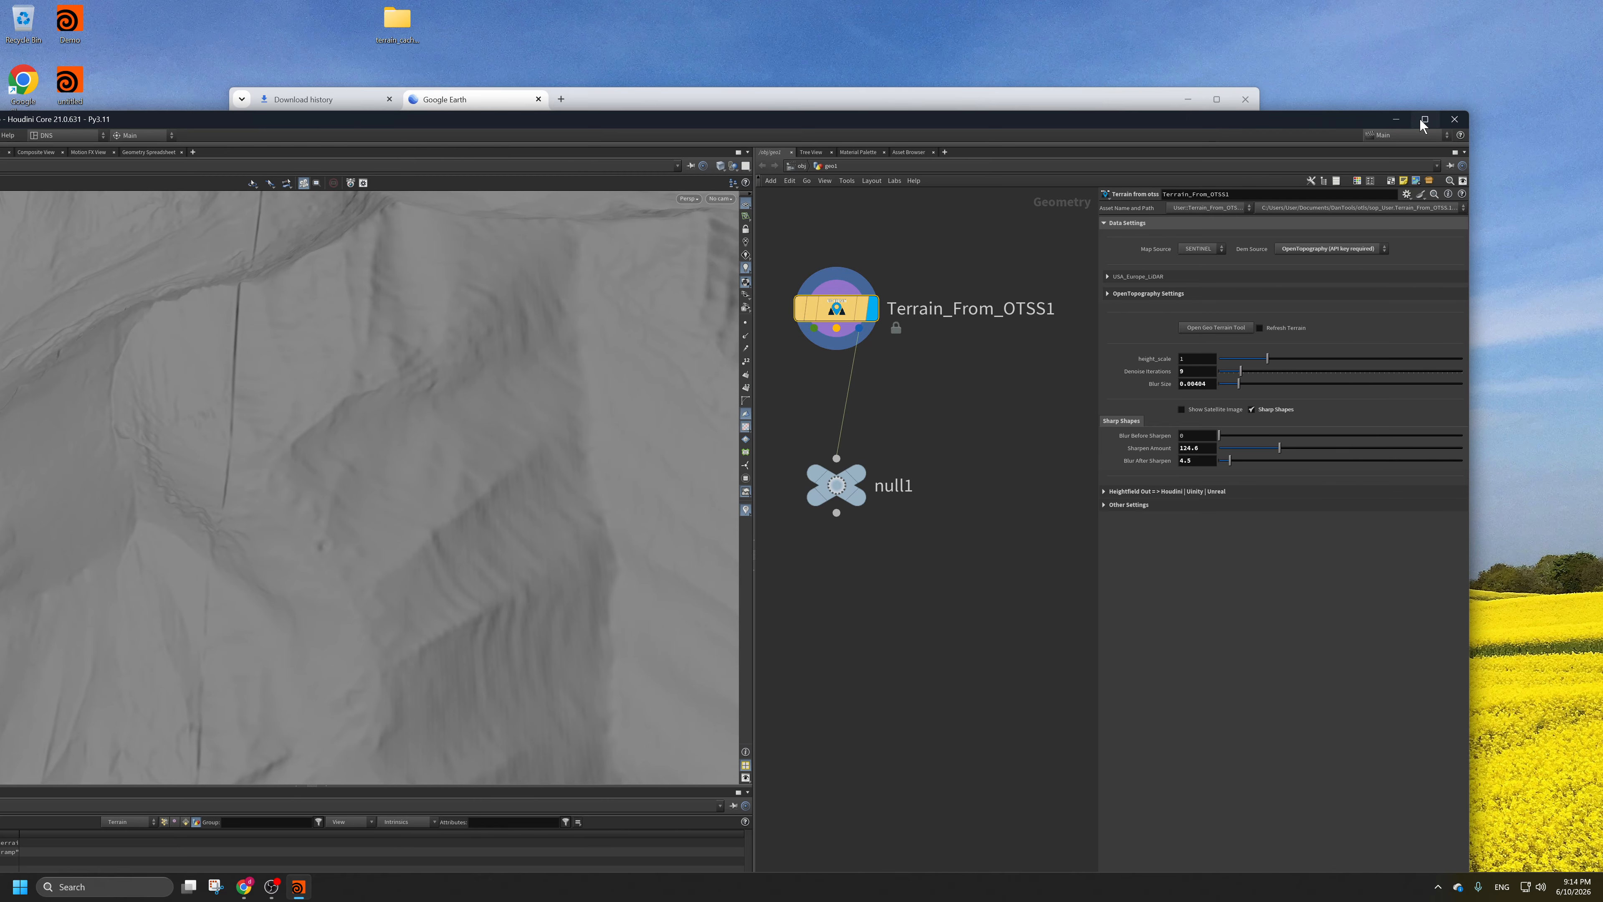
pyautogui.click(1423, 120)
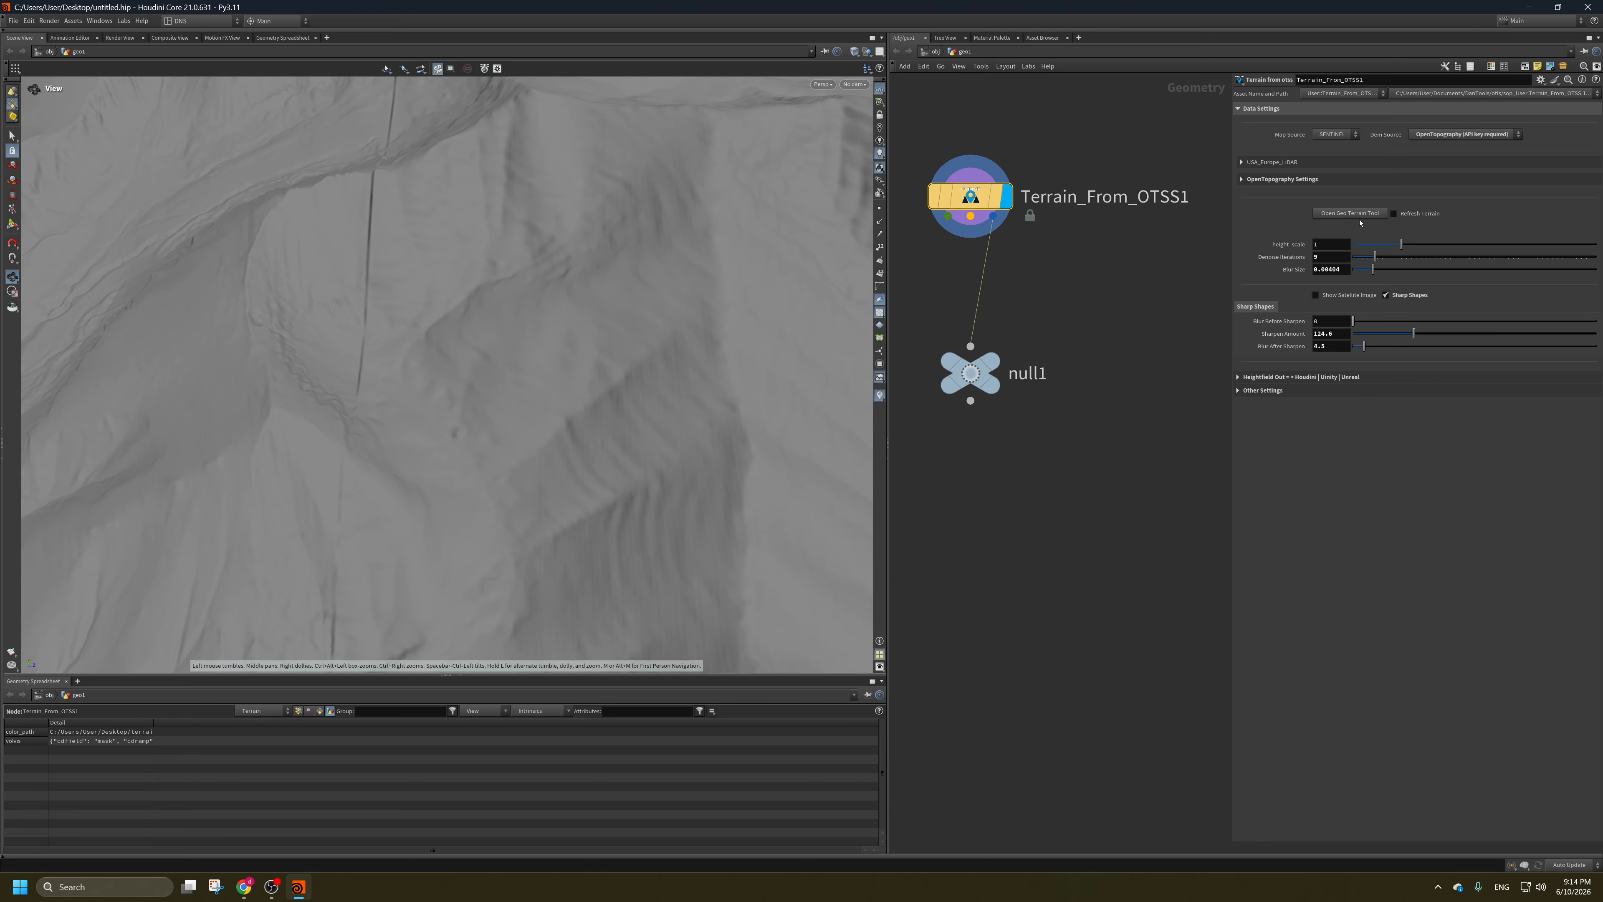
pyautogui.click(1347, 214)
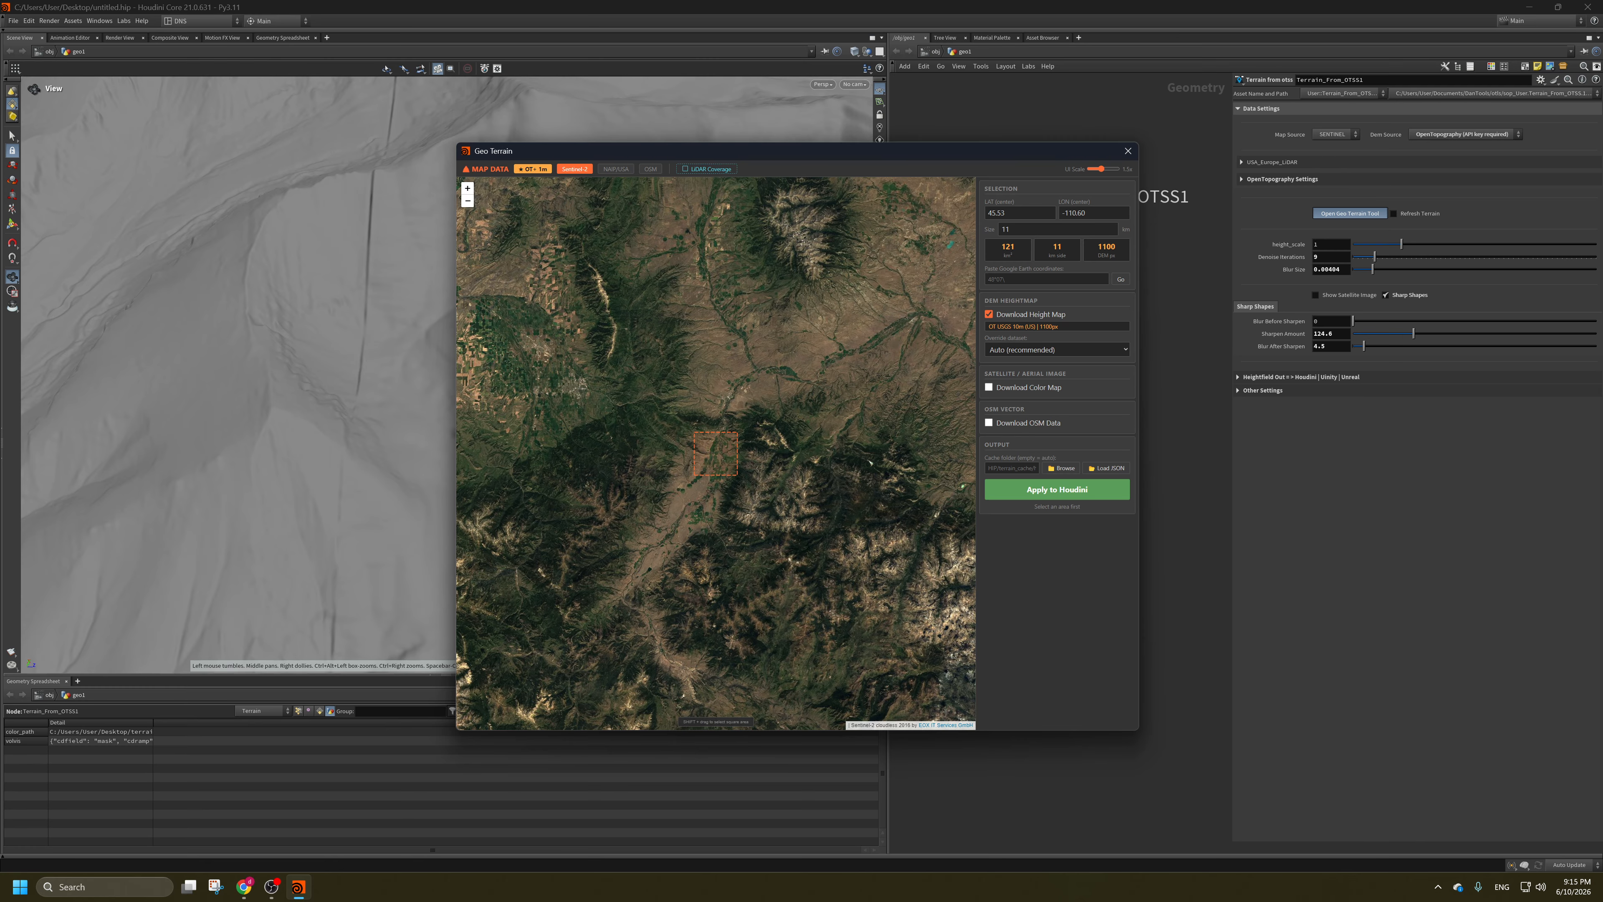
pyautogui.click(1130, 153)
pyautogui.moveTo(1250, 6); pyautogui.dragTo(1602, 124)
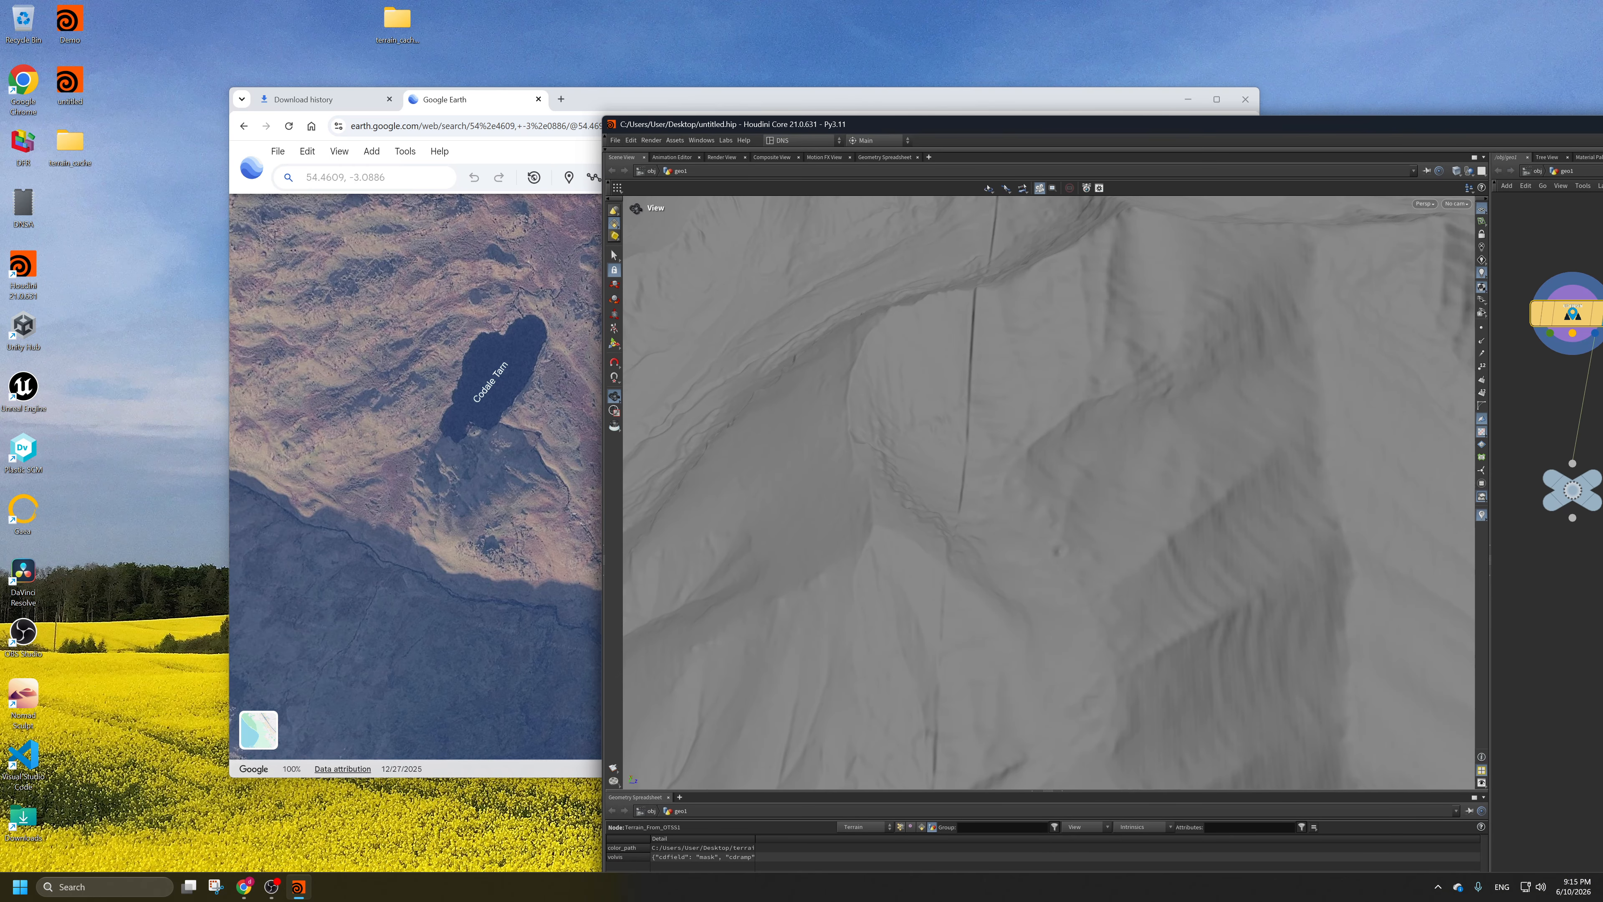
pyautogui.moveTo(1602, 124); pyautogui.dragTo(915, 116)
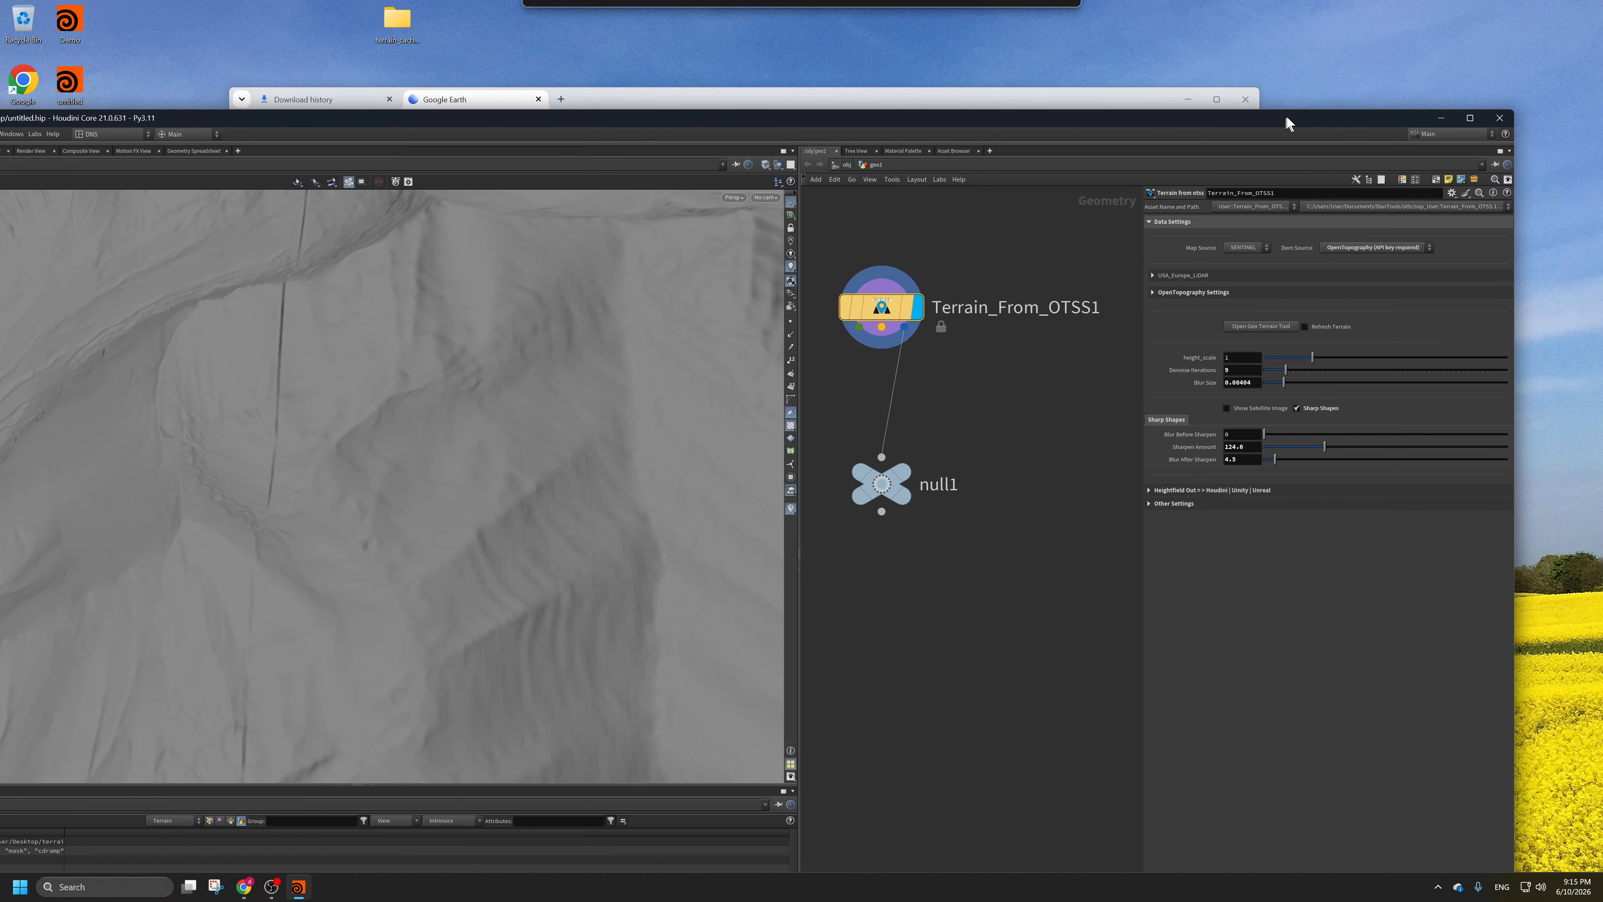
pyautogui.click(1473, 116)
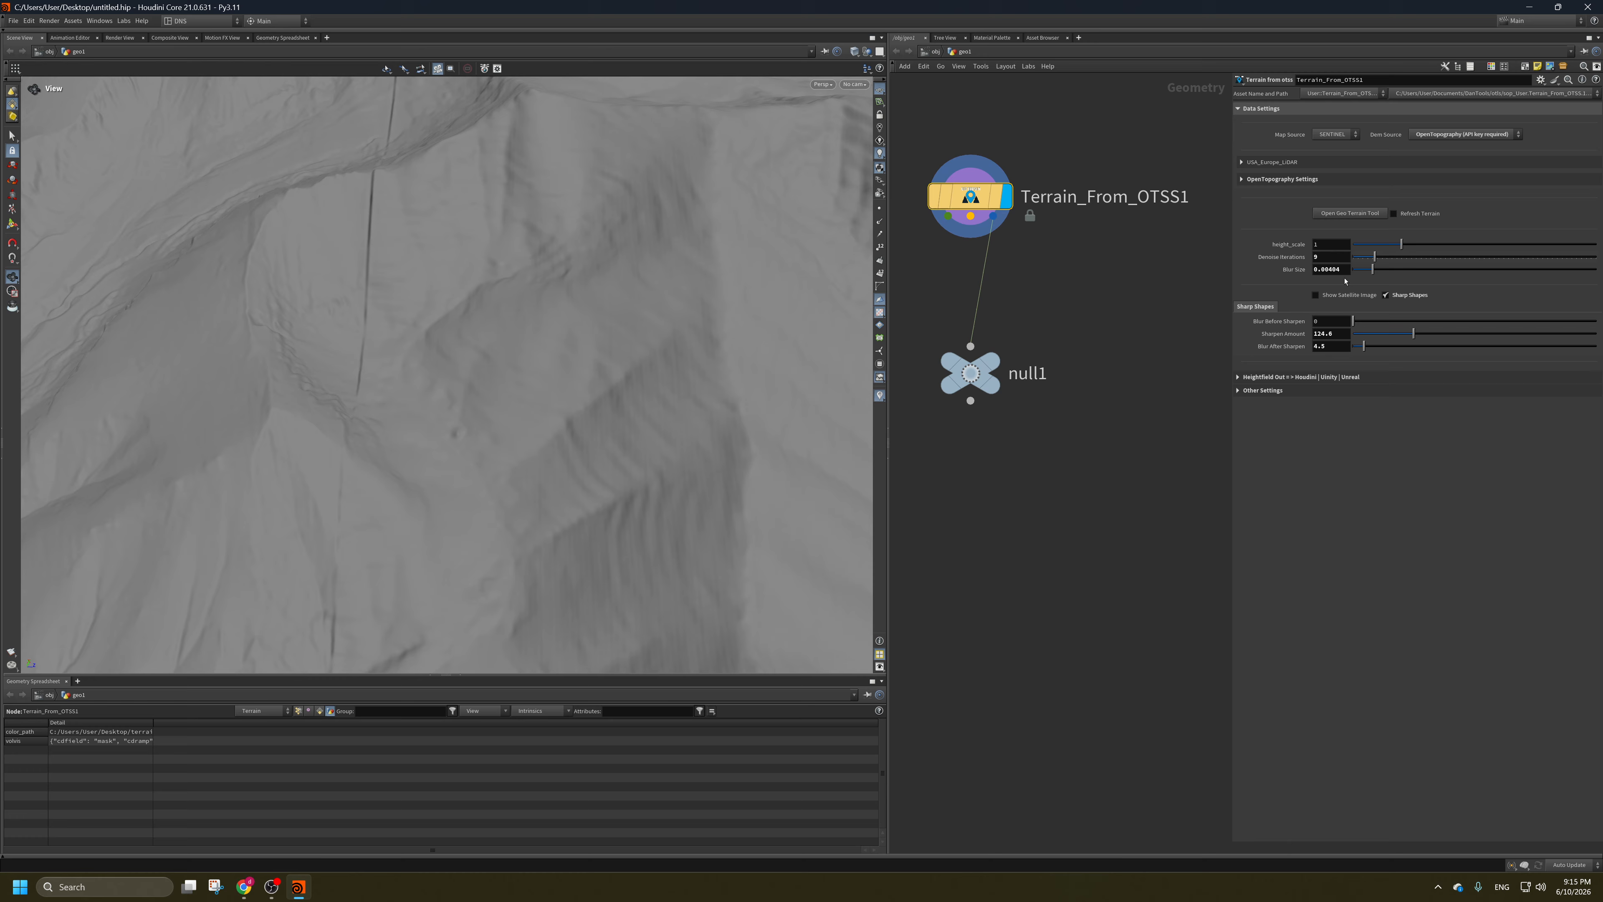
# Load the saved terrain_meta JSON into the Geo Terrain tool, then close the tool without applying it.
pyautogui.click(1360, 215)
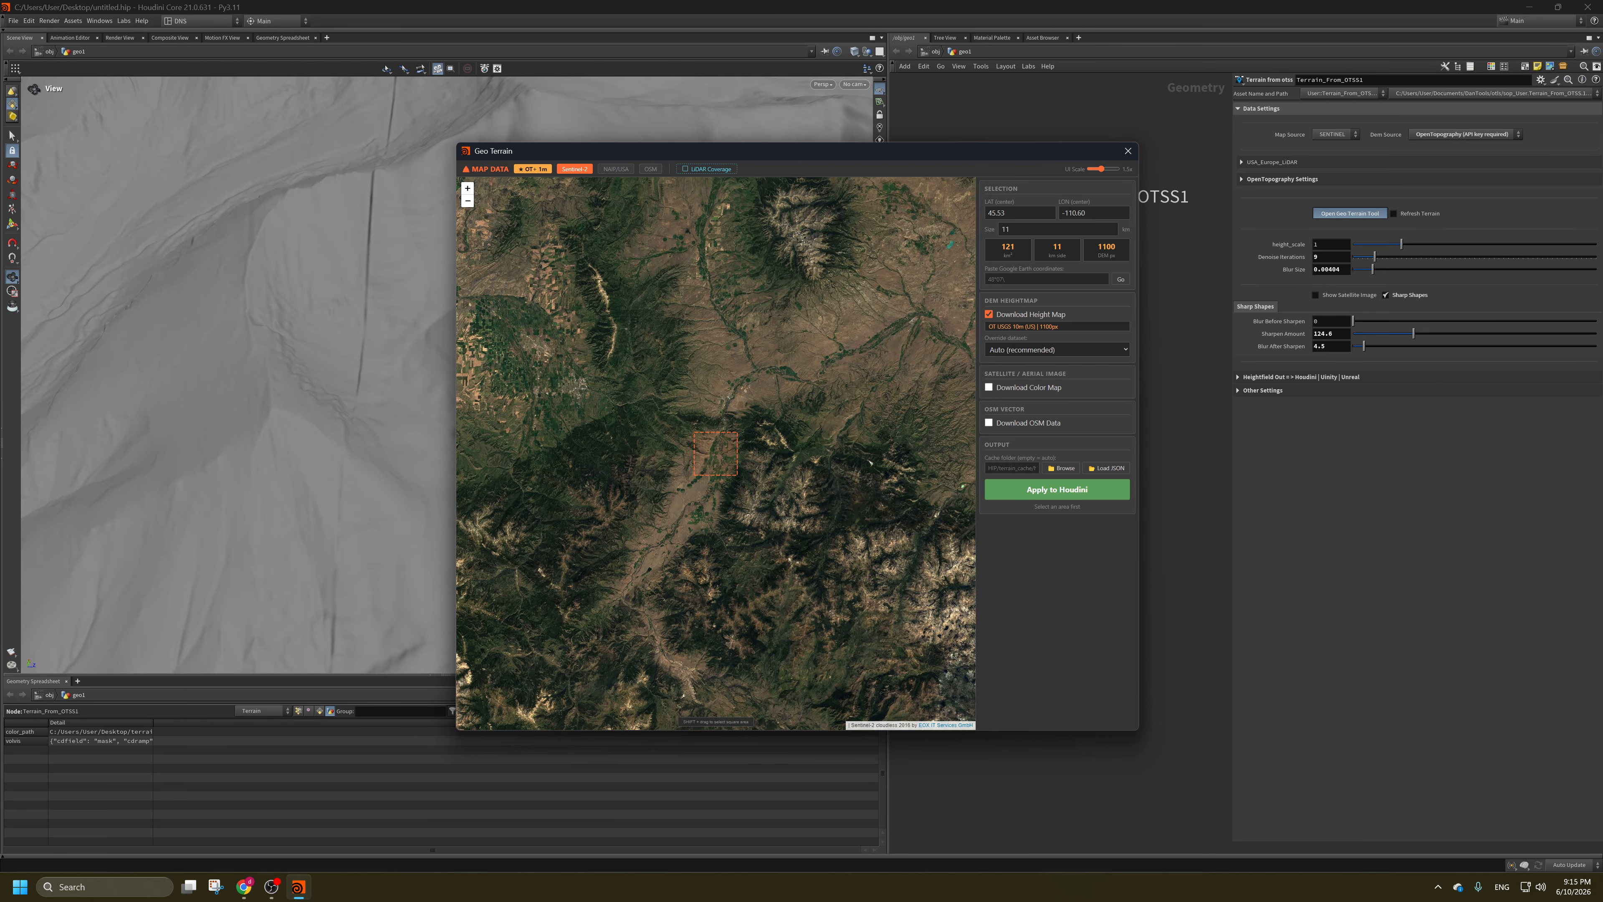
pyautogui.click(1051, 346)
pyautogui.click(1060, 350)
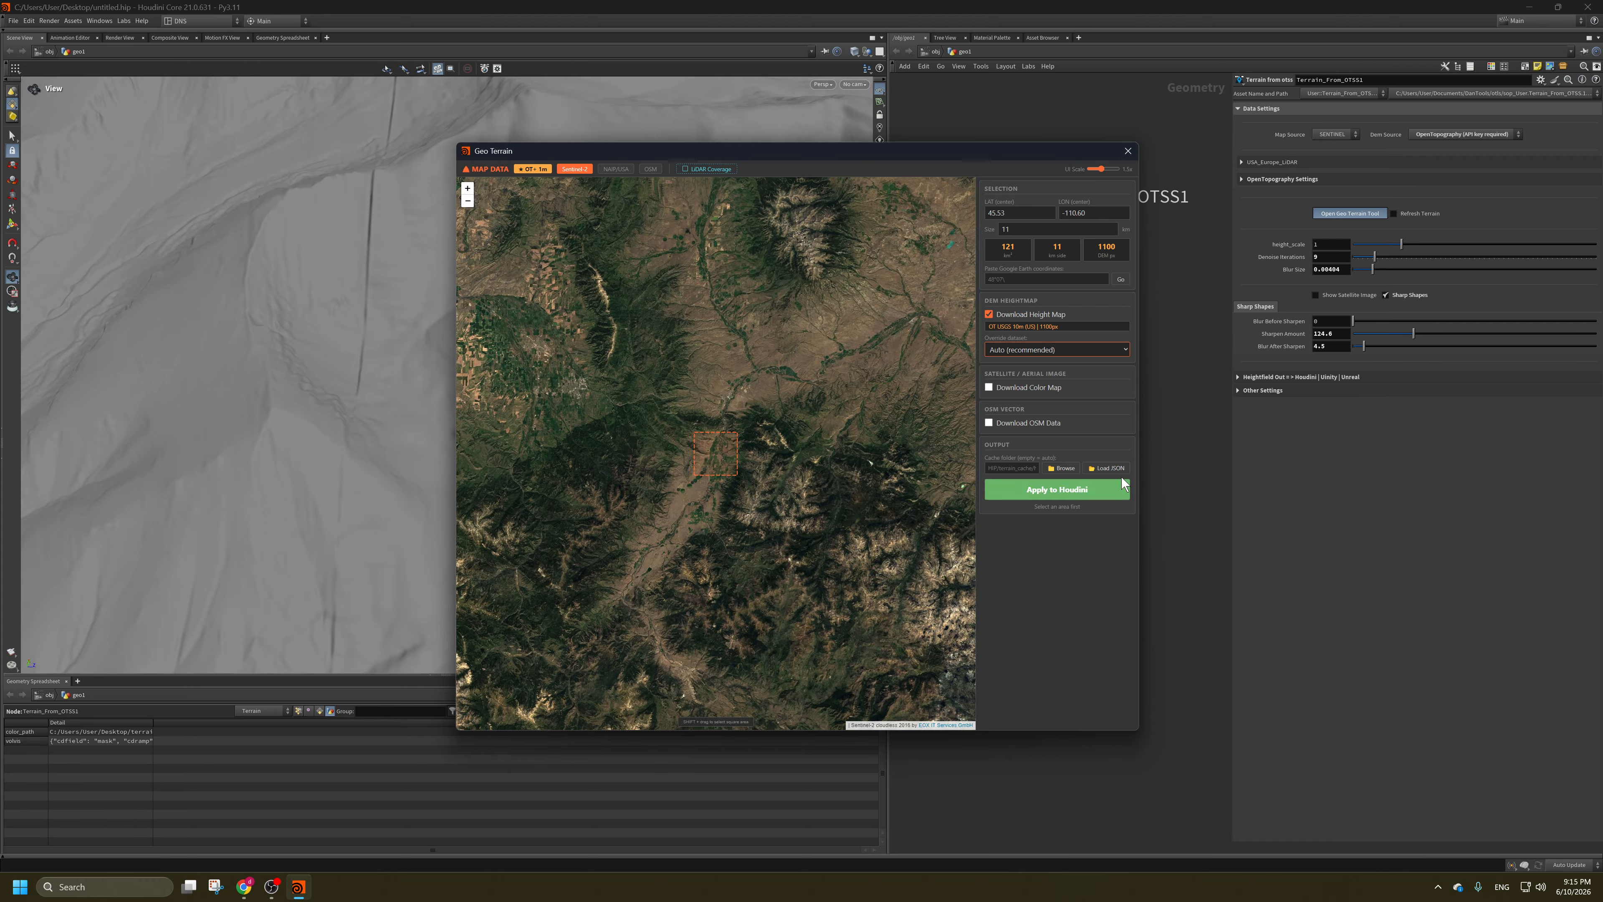
pyautogui.click(1105, 468)
pyautogui.click(631, 264)
pyautogui.doubleClick(631, 264)
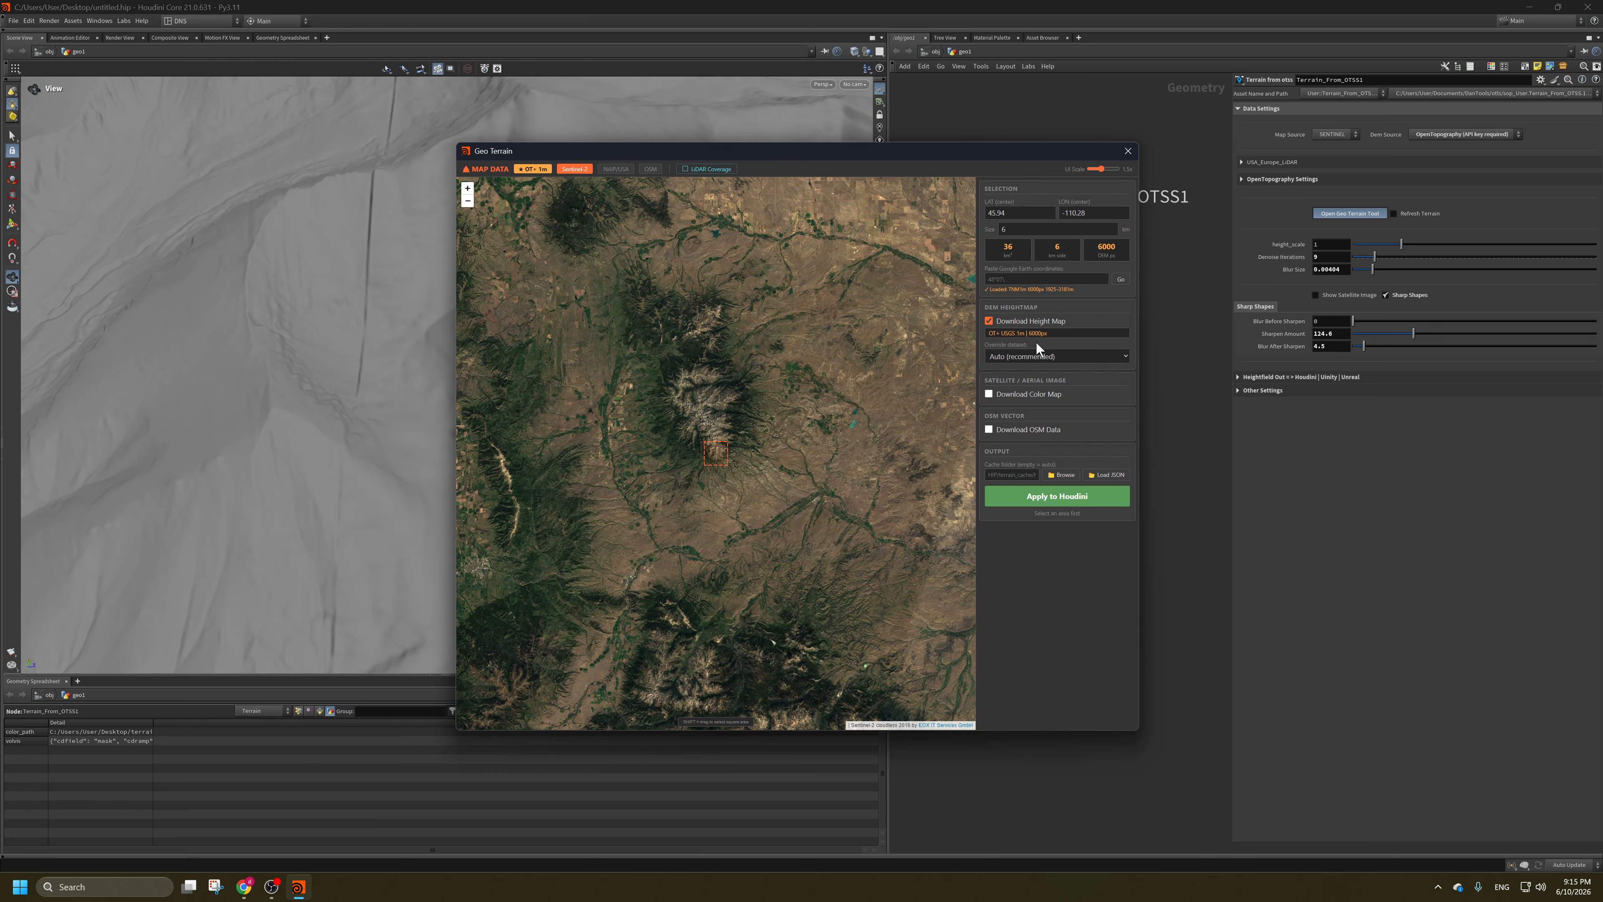
pyautogui.click(1128, 150)
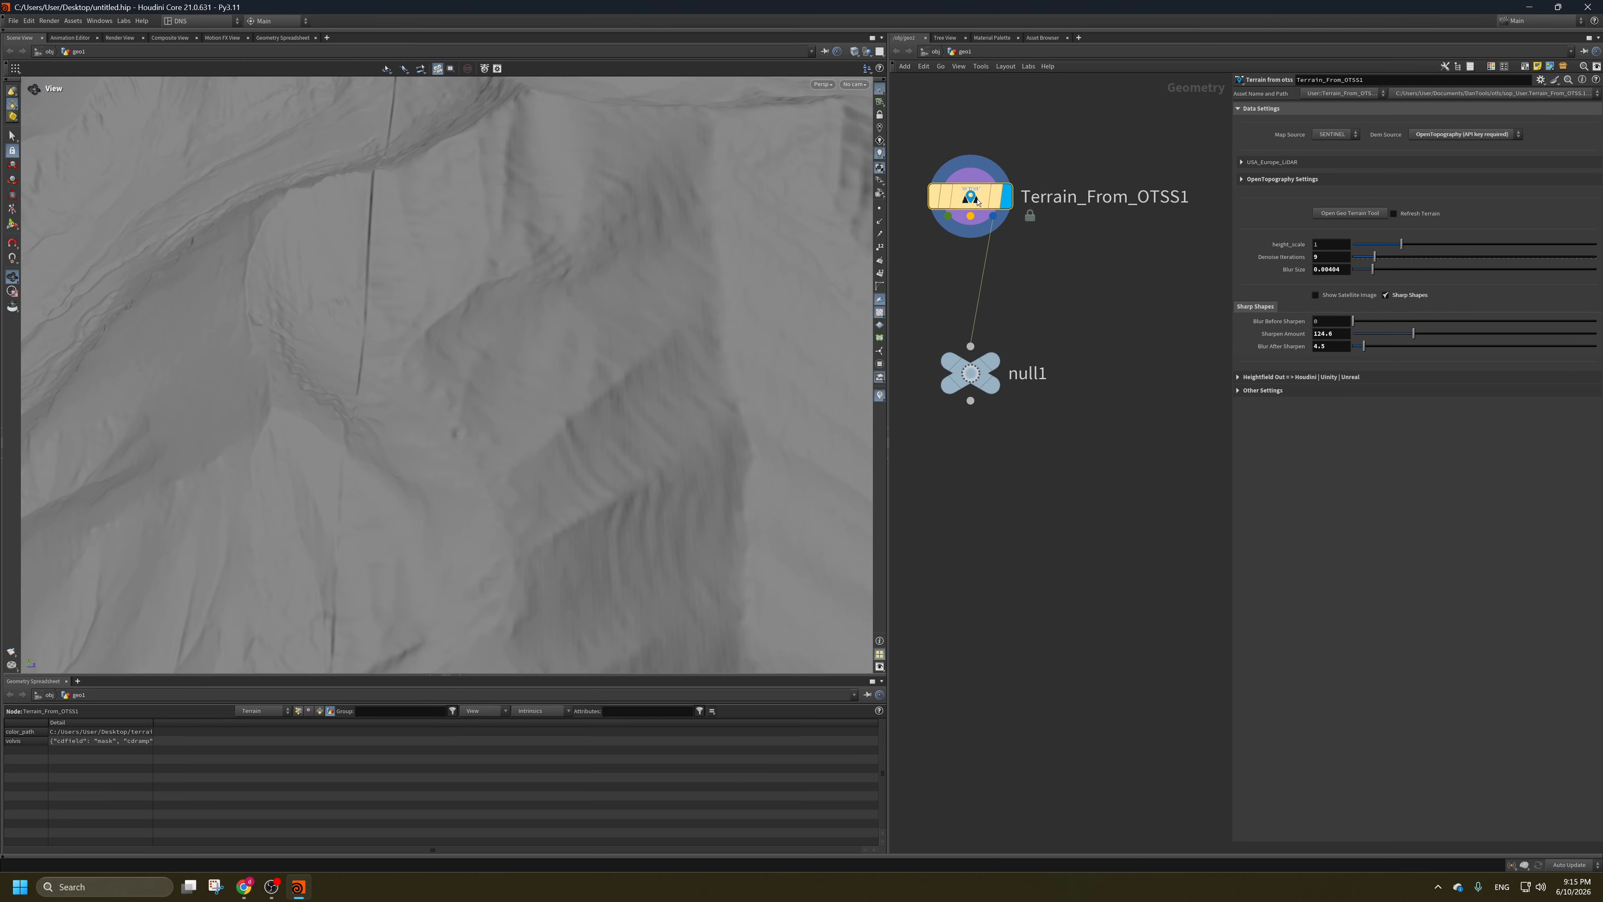
# Enable Source Resolution in the Heightfield Out settings and check the volume resolution in the Terrain_From_OTSS1 node info.
pyautogui.click(914, 209)
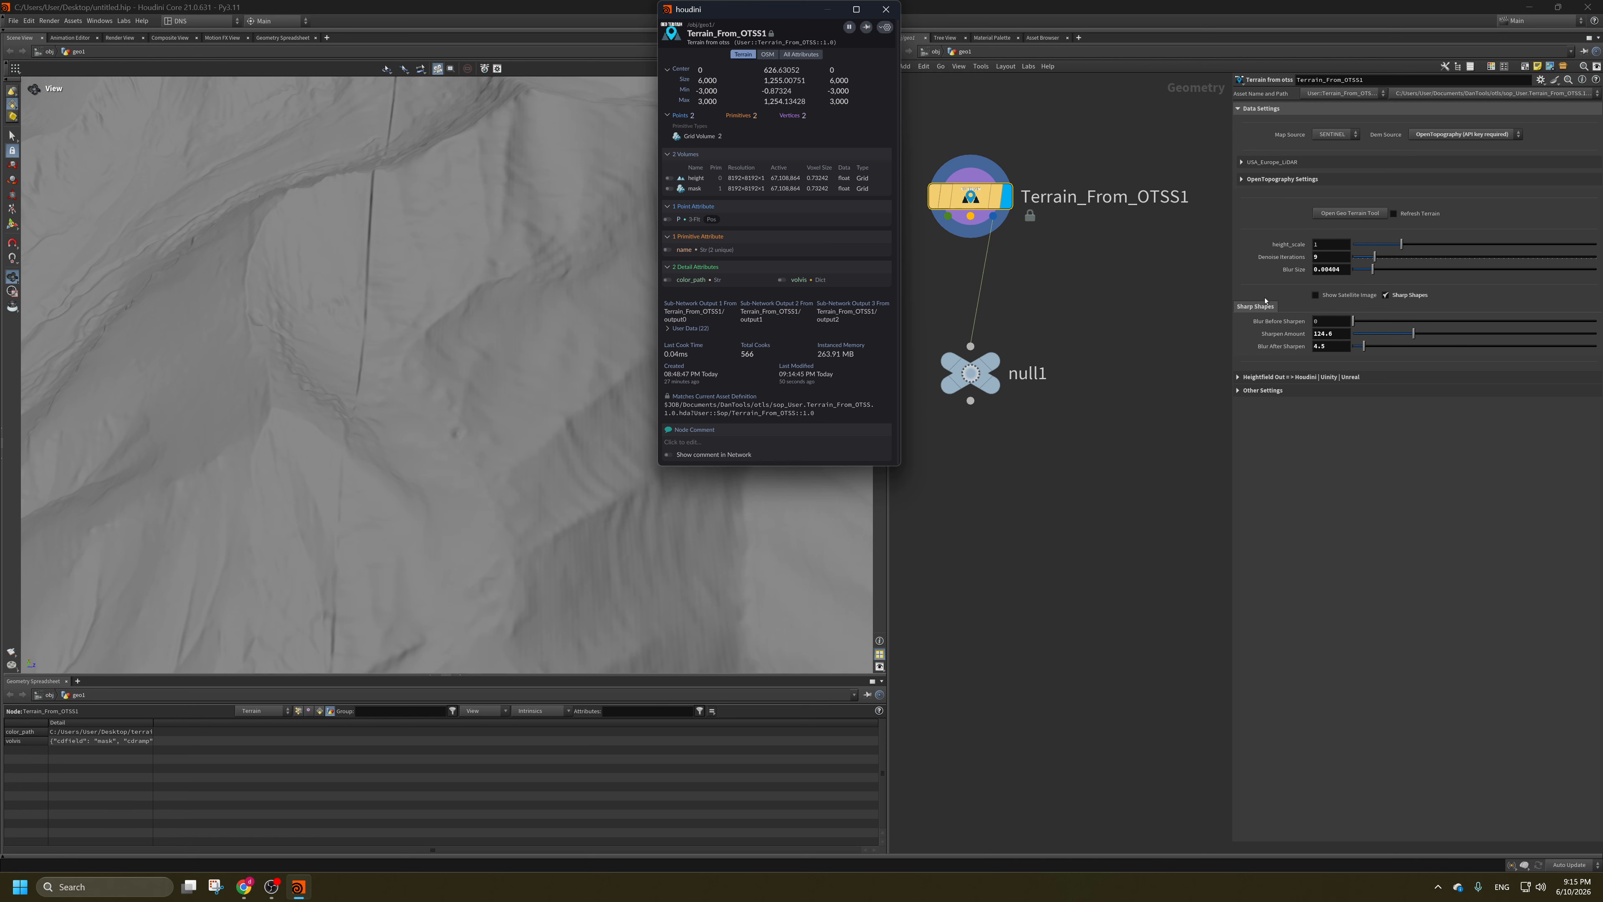
pyautogui.click(1300, 377)
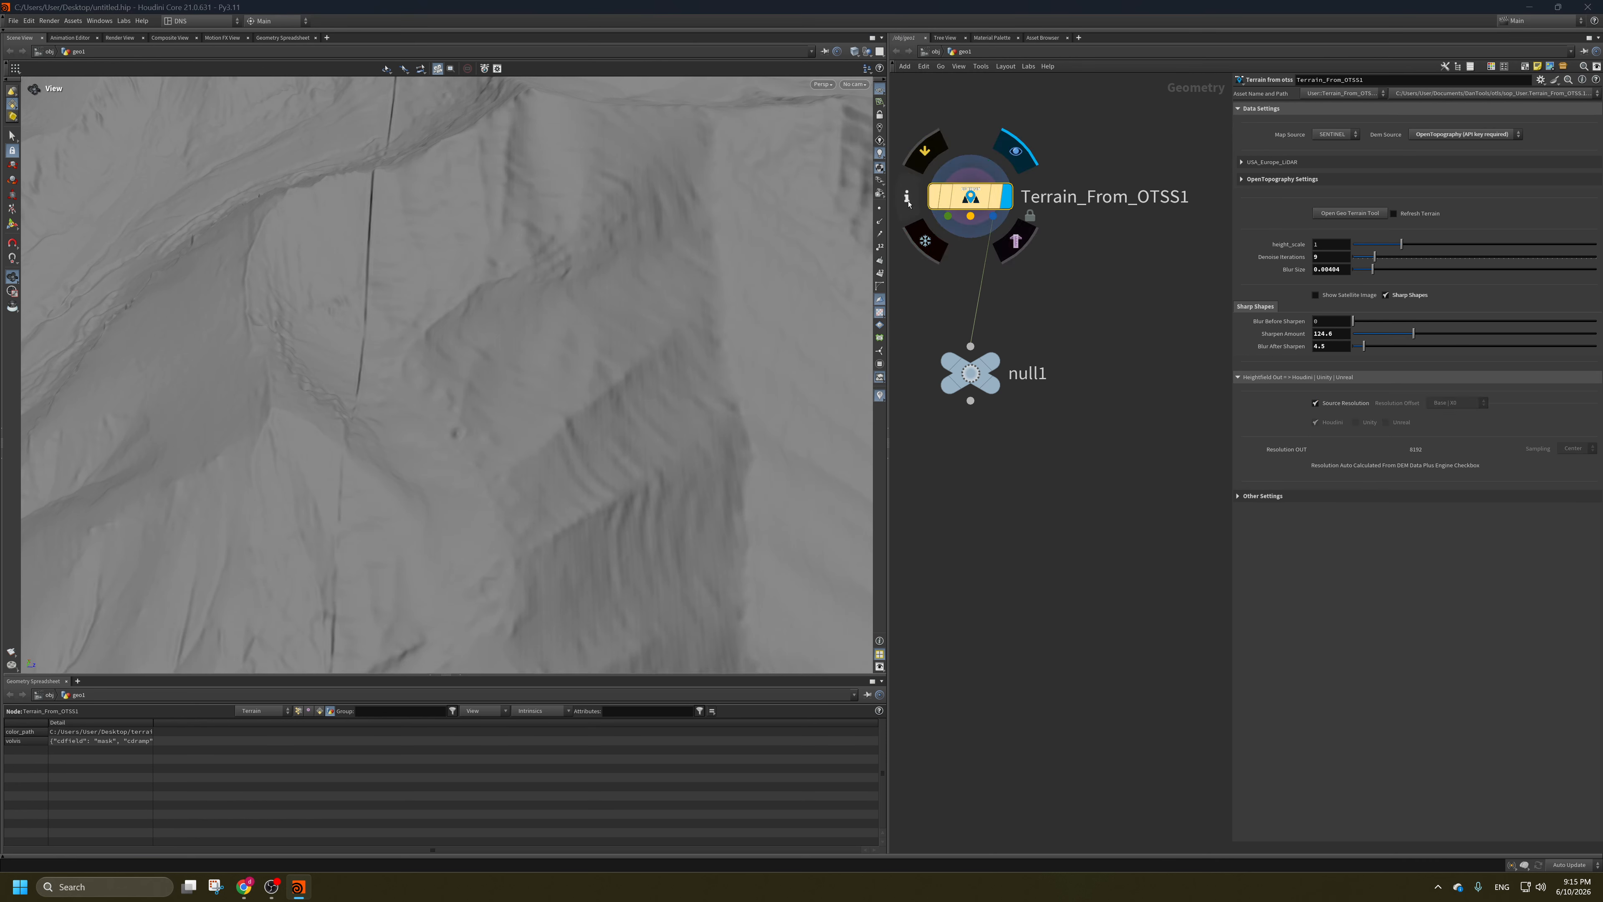
pyautogui.click(906, 199)
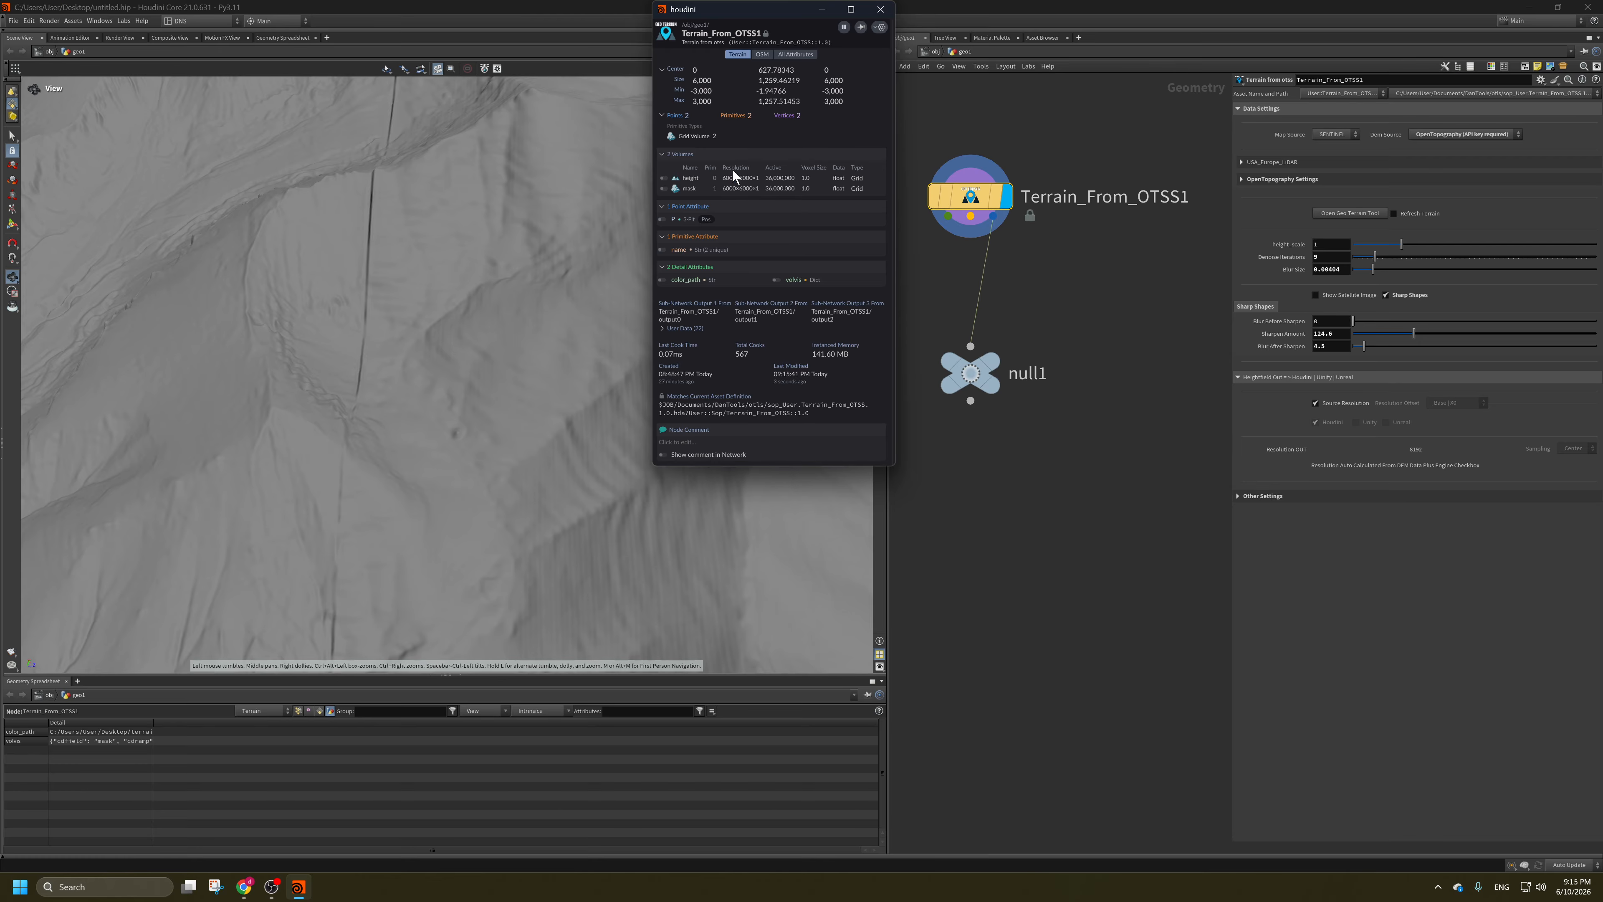
pyautogui.click(879, 10)
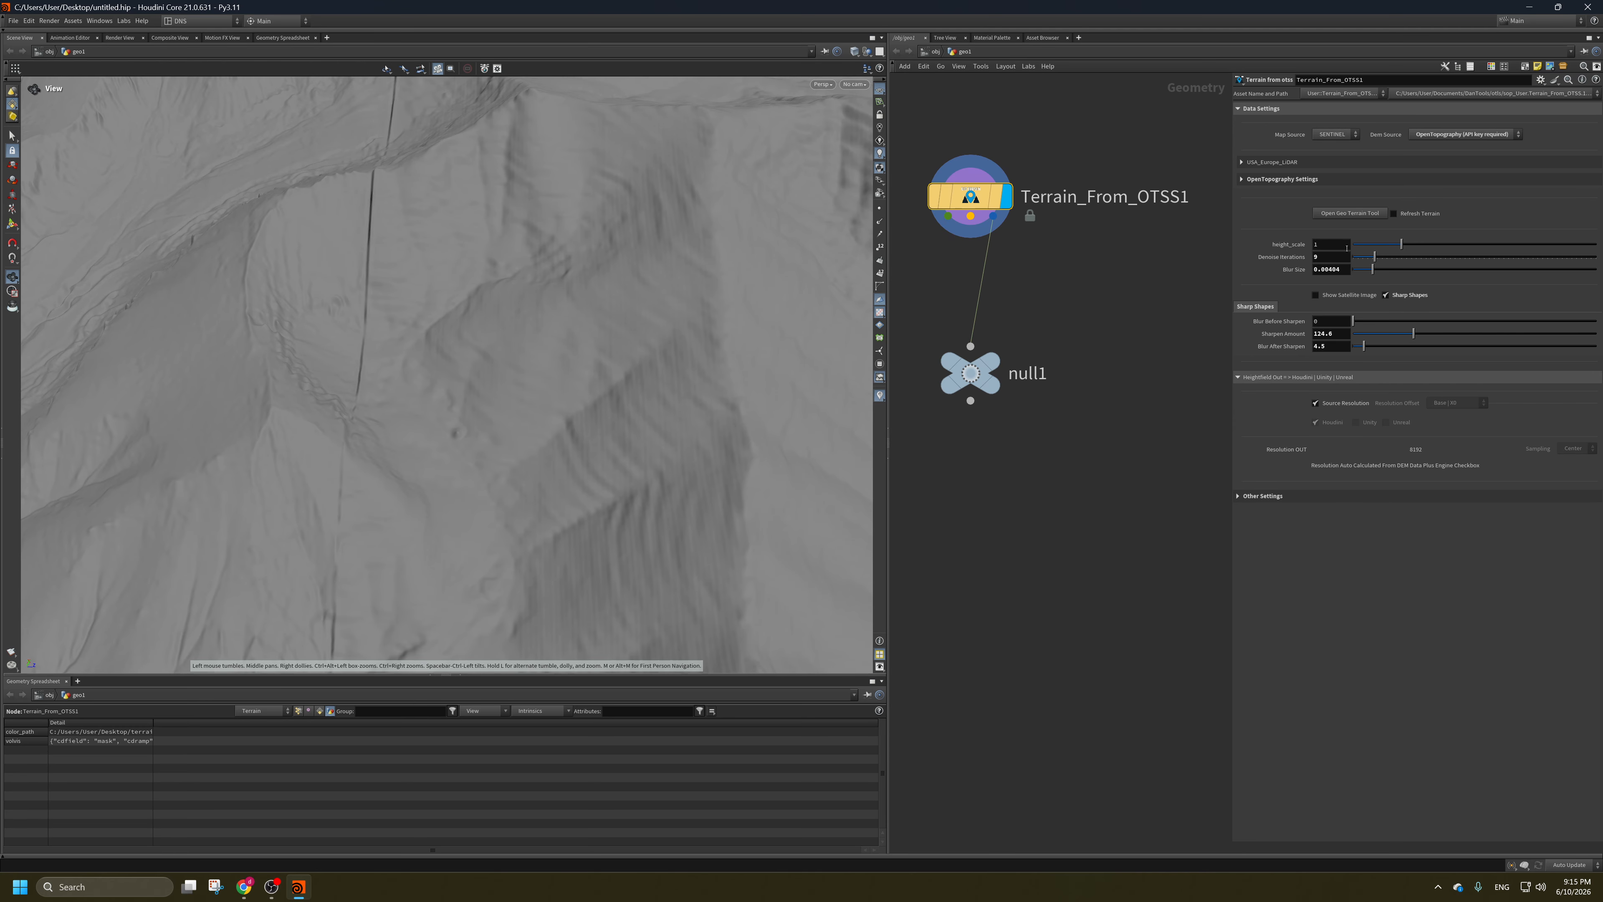
# Load terrain_meta into the Geo Terrain tool, apply it to Houdini with the Auto dataset, and accept the USGS 10m fallback.
pyautogui.click(1349, 213)
pyautogui.click(1106, 468)
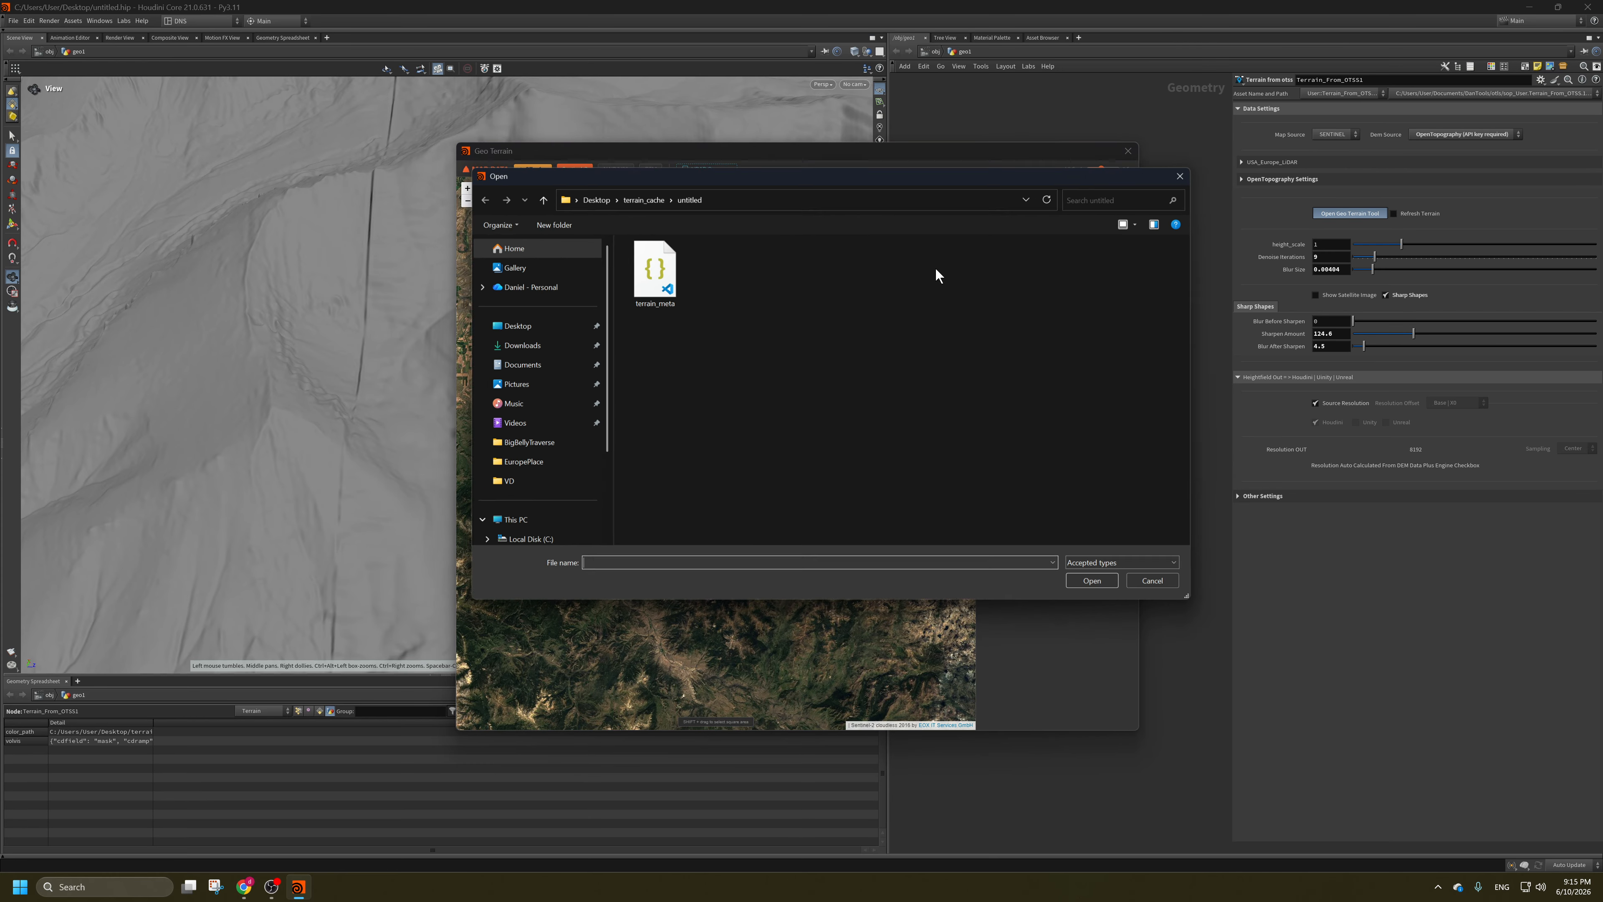
pyautogui.doubleClick(663, 279)
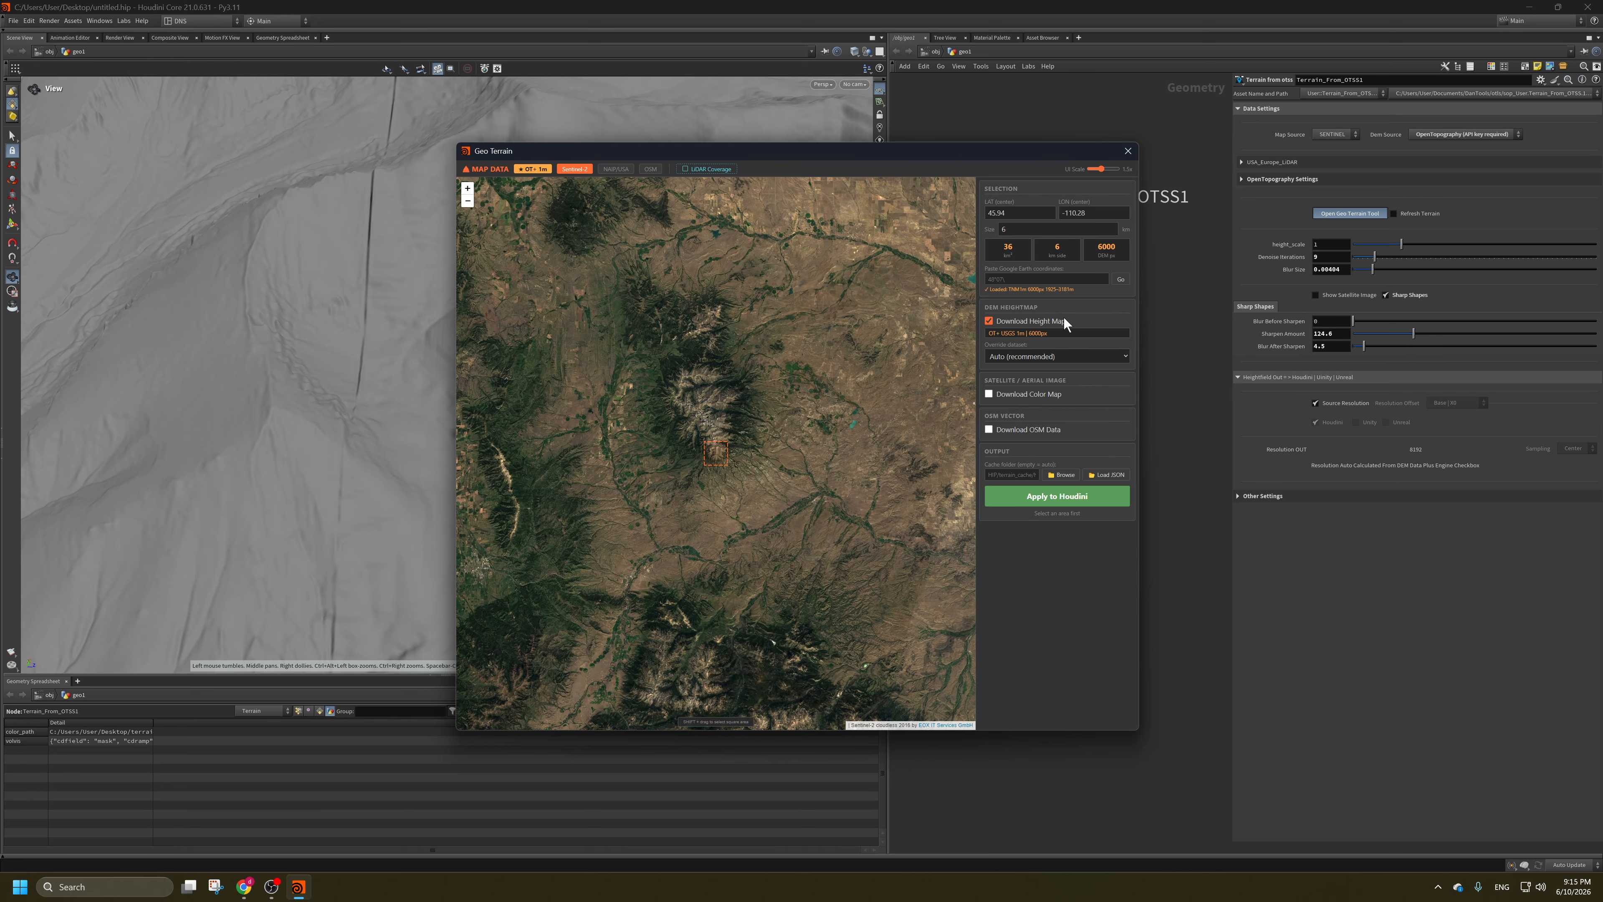
pyautogui.click(1049, 499)
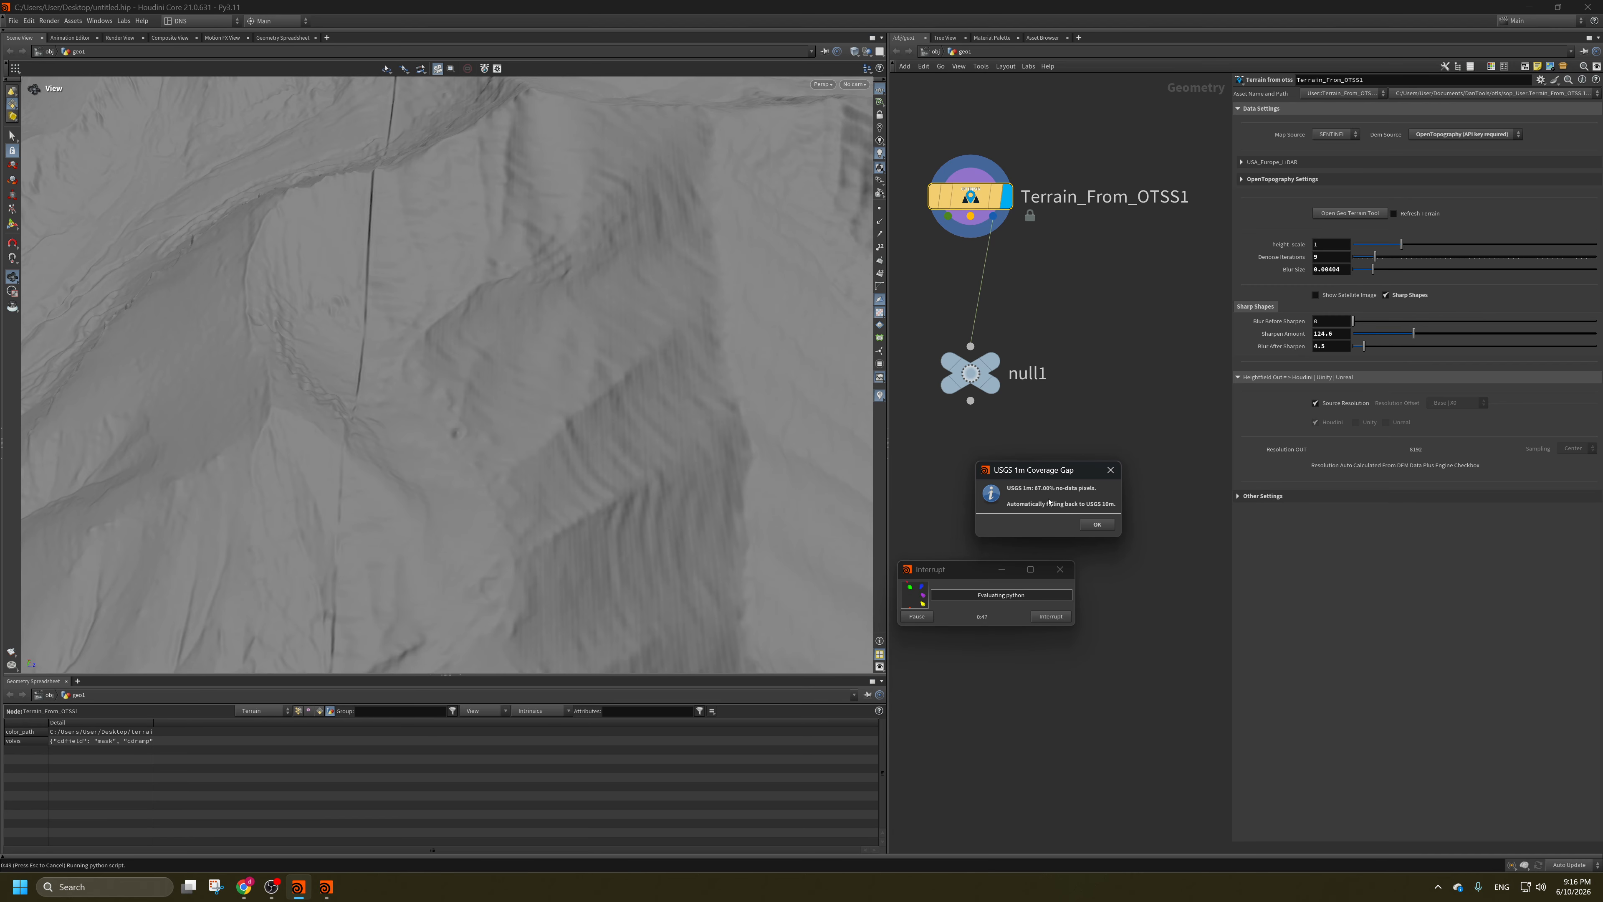
pyautogui.moveTo(1036, 470); pyautogui.dragTo(948, 486)
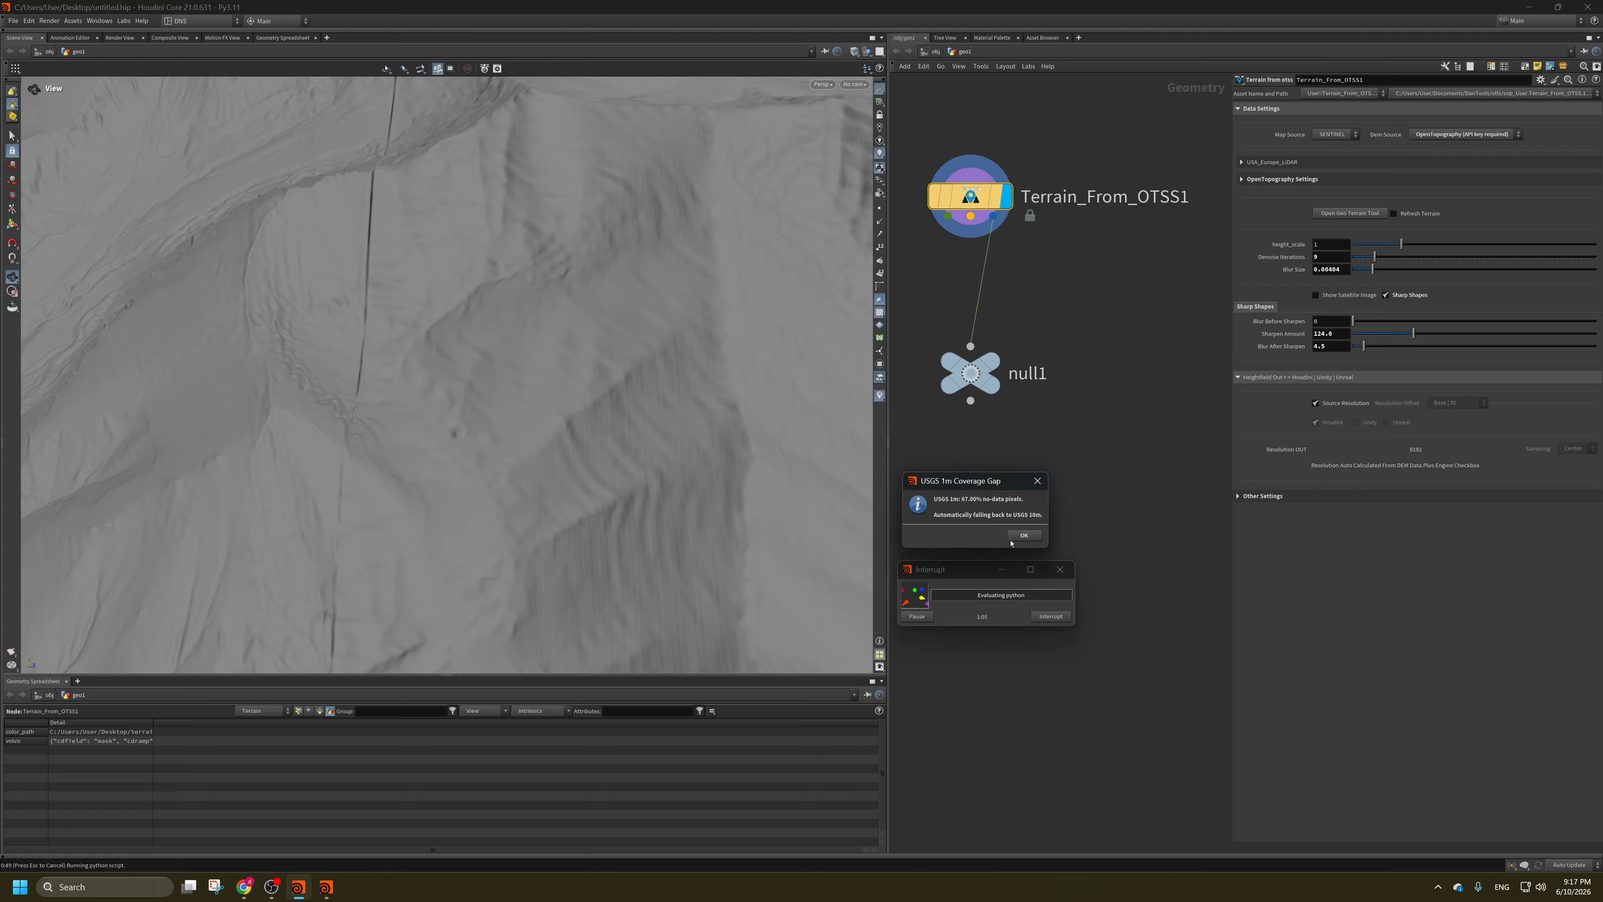
pyautogui.click(1022, 535)
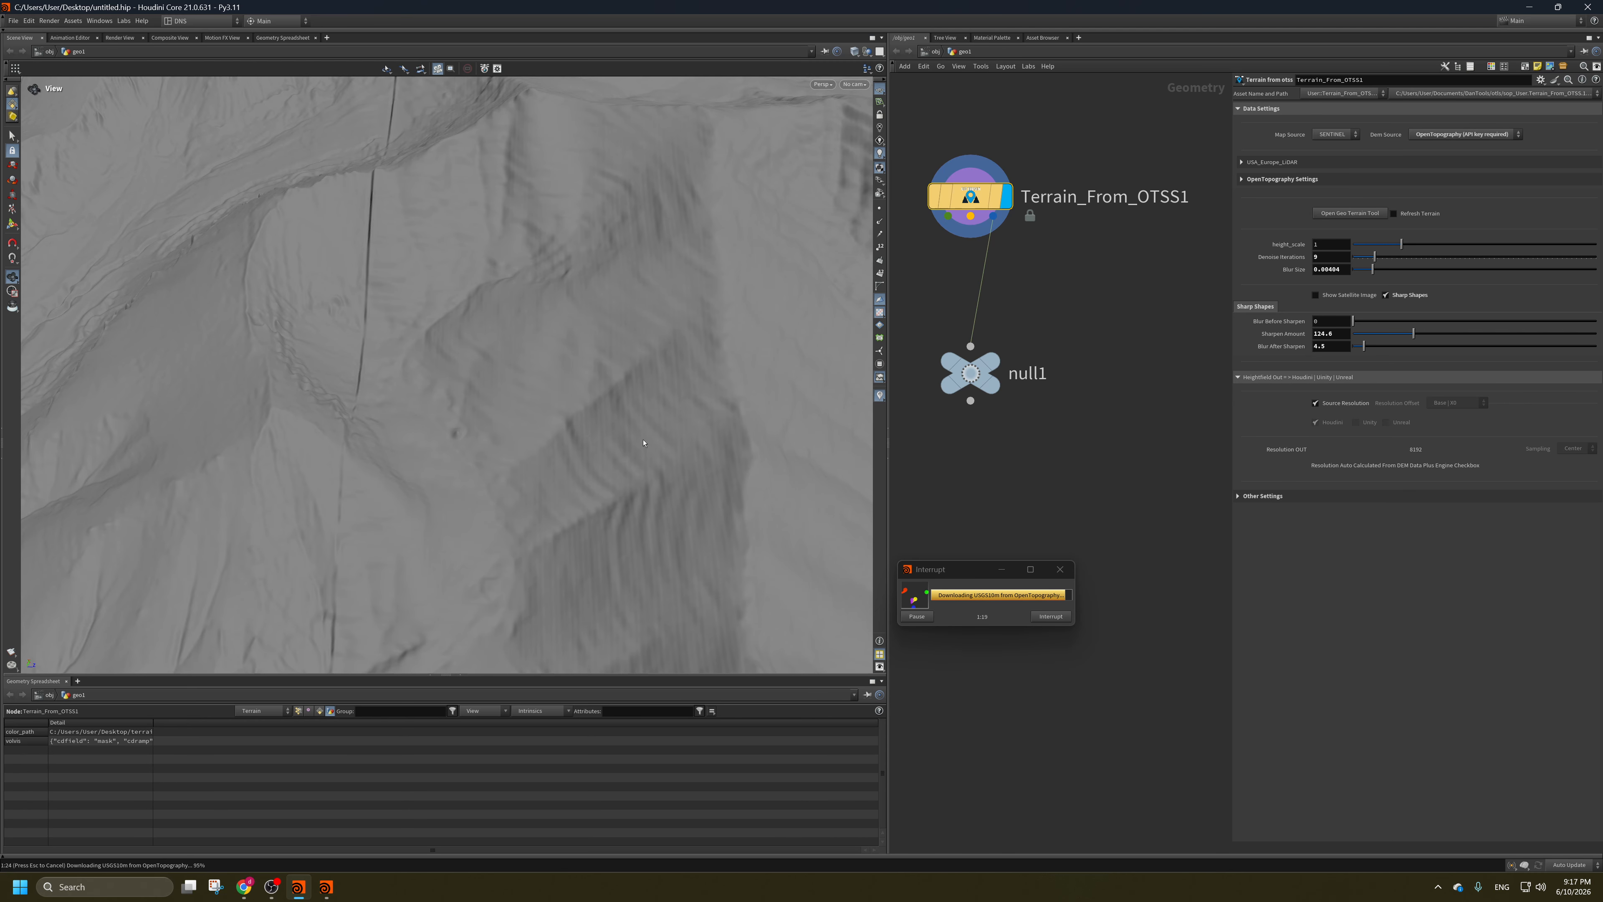
# Disable Sharp Shapes on Terrain_From_OTSS1 and inspect the downloaded terrain from several angles.
pyautogui.scroll(-6, 653, 444)
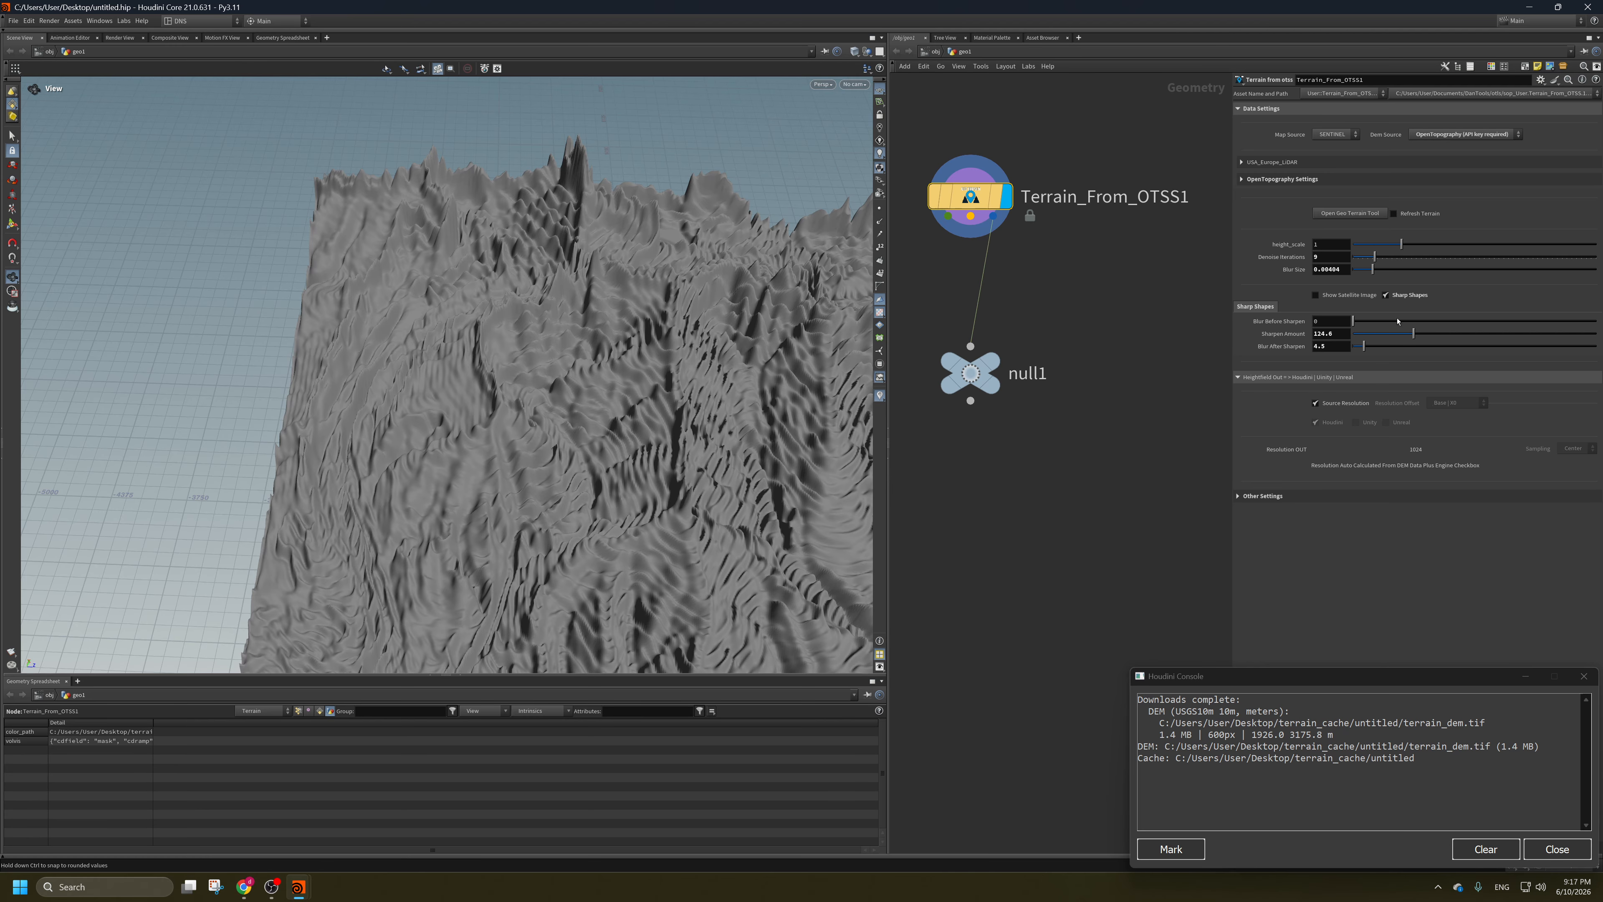
pyautogui.click(1386, 295)
pyautogui.scroll(-5, 608, 389)
pyautogui.moveTo(608, 390); pyautogui.dragTo(391, 348, button='middle')
pyautogui.scroll(3, 605, 347)
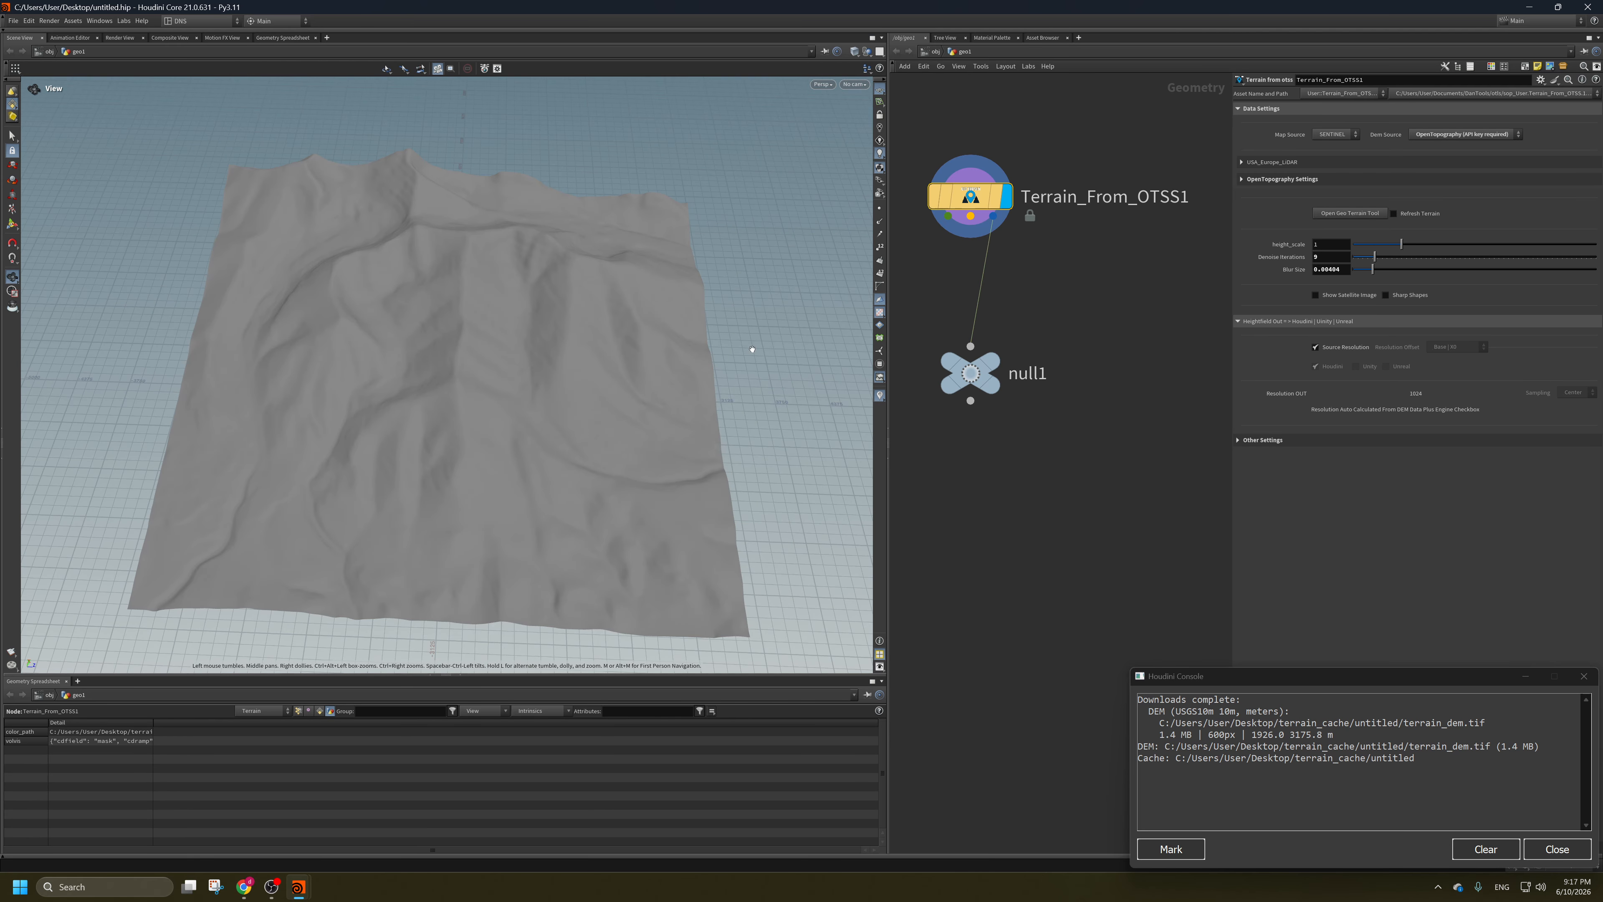
pyautogui.moveTo(752, 347); pyautogui.dragTo(694, 506)
pyautogui.scroll(4, 631, 379)
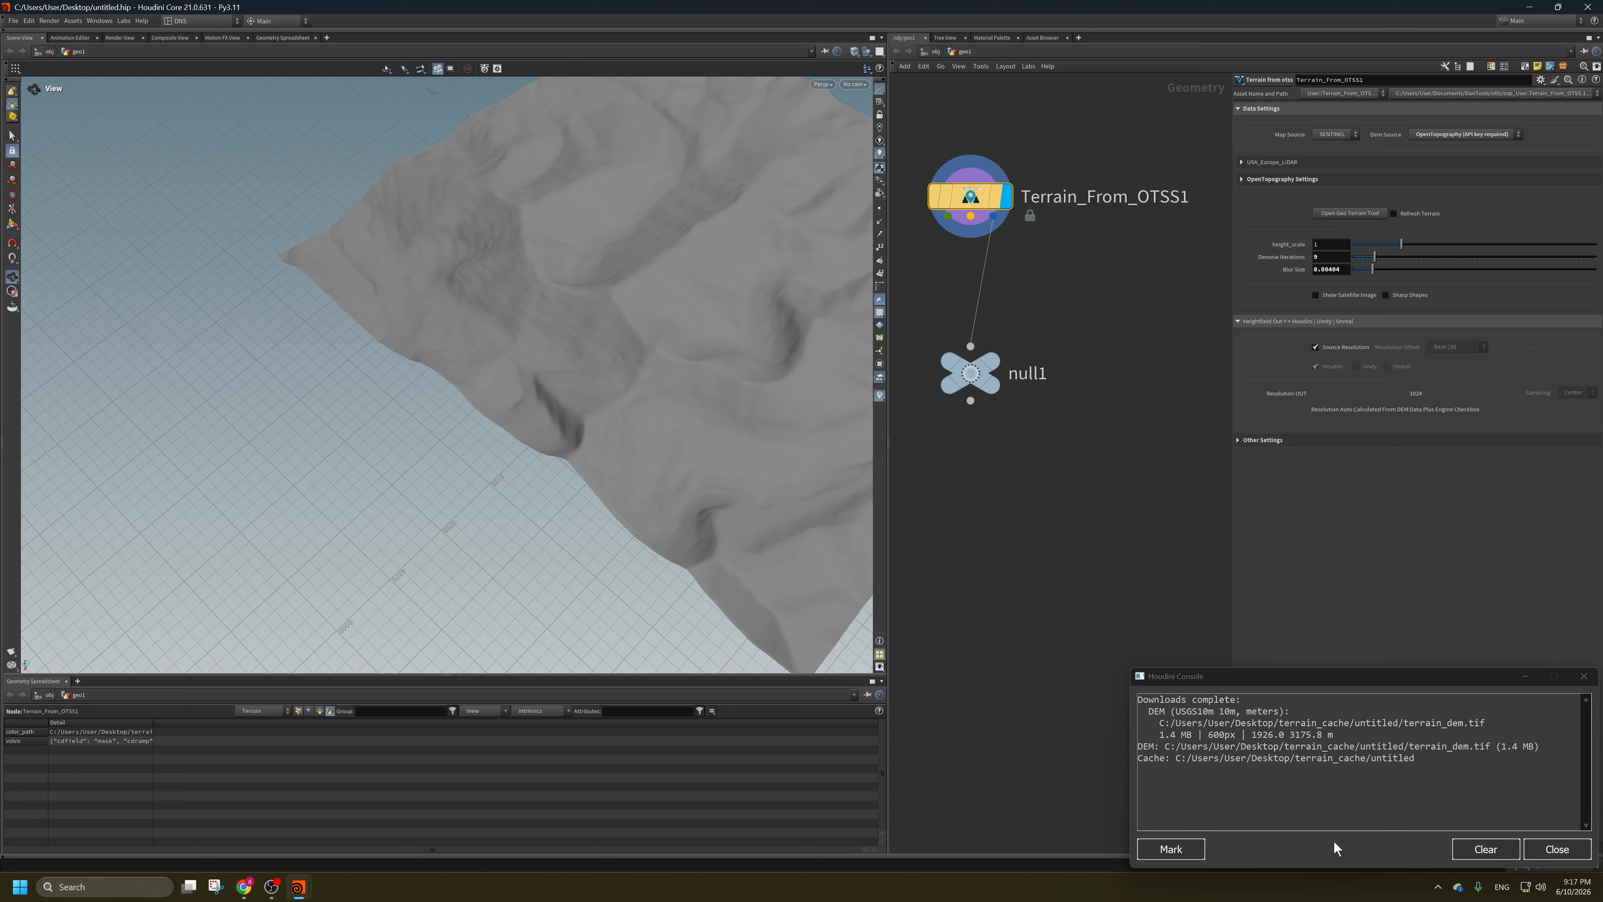
# Check the new terrain's volume resolution in the node info, and clear and close the Houdini Console.
pyautogui.click(1486, 849)
pyautogui.click(907, 196)
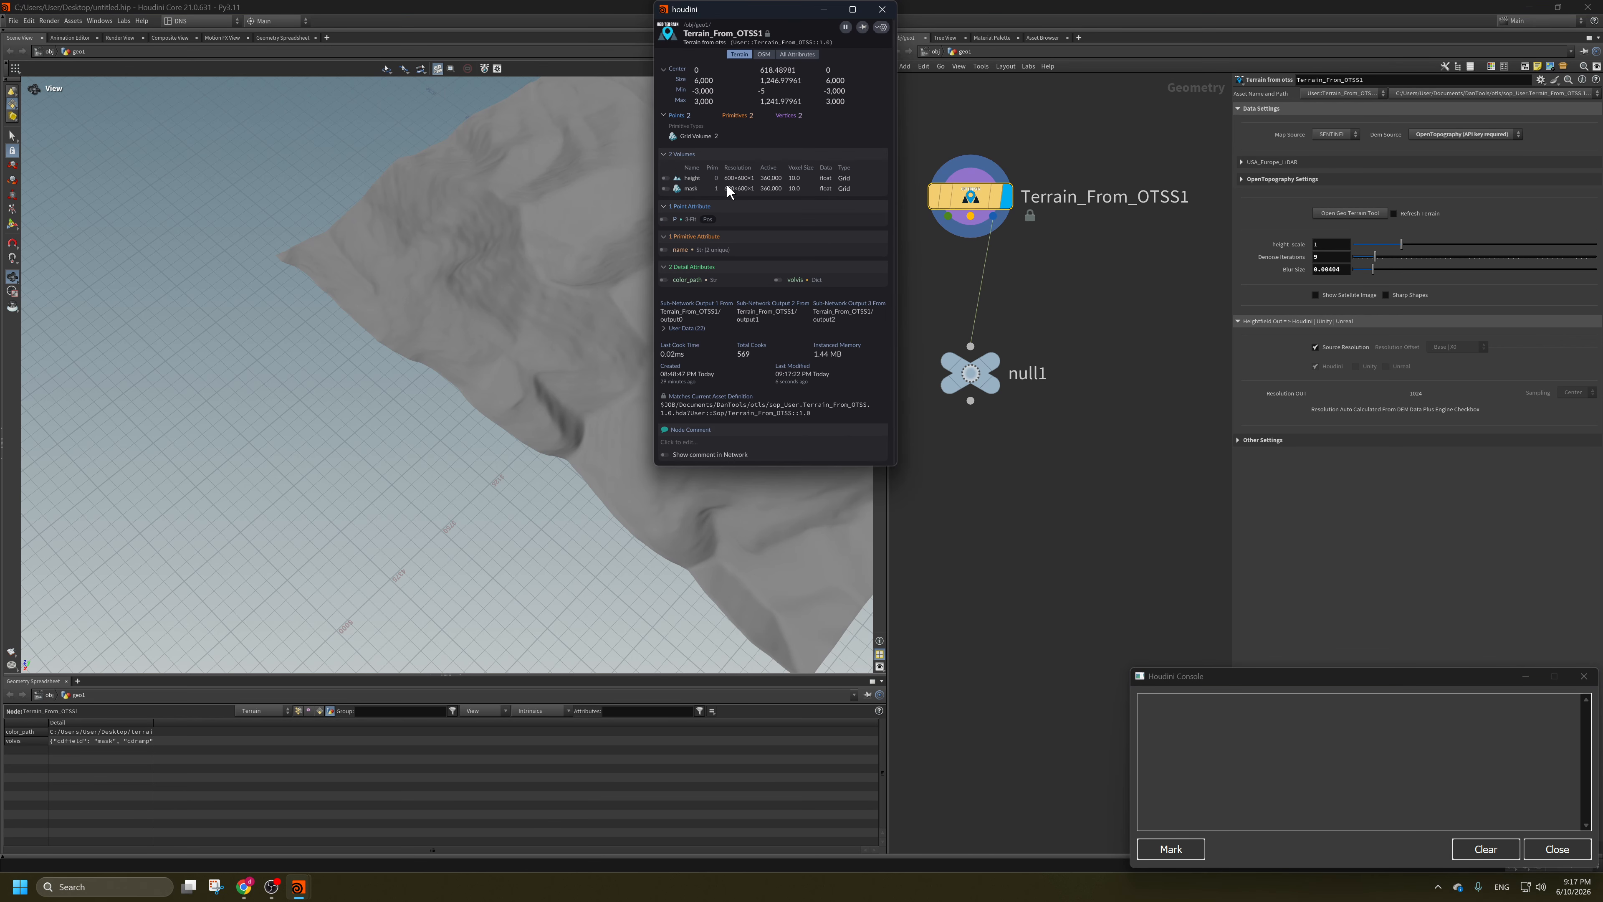
pyautogui.click(882, 9)
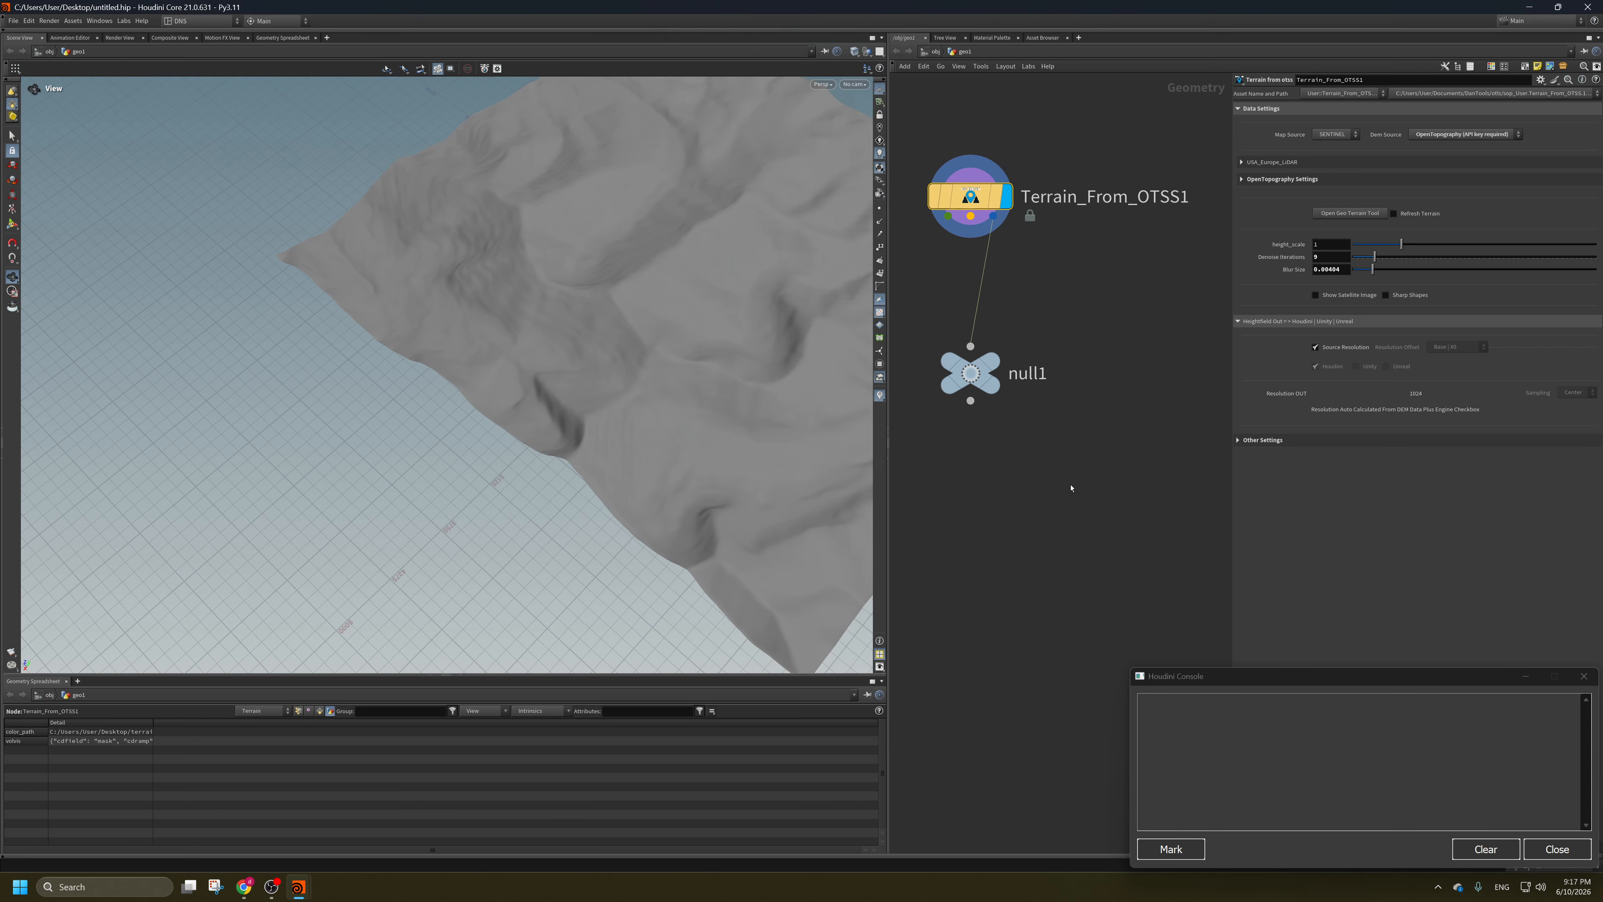
pyautogui.click(1573, 854)
pyautogui.moveTo(616, 354); pyautogui.dragTo(587, 442)
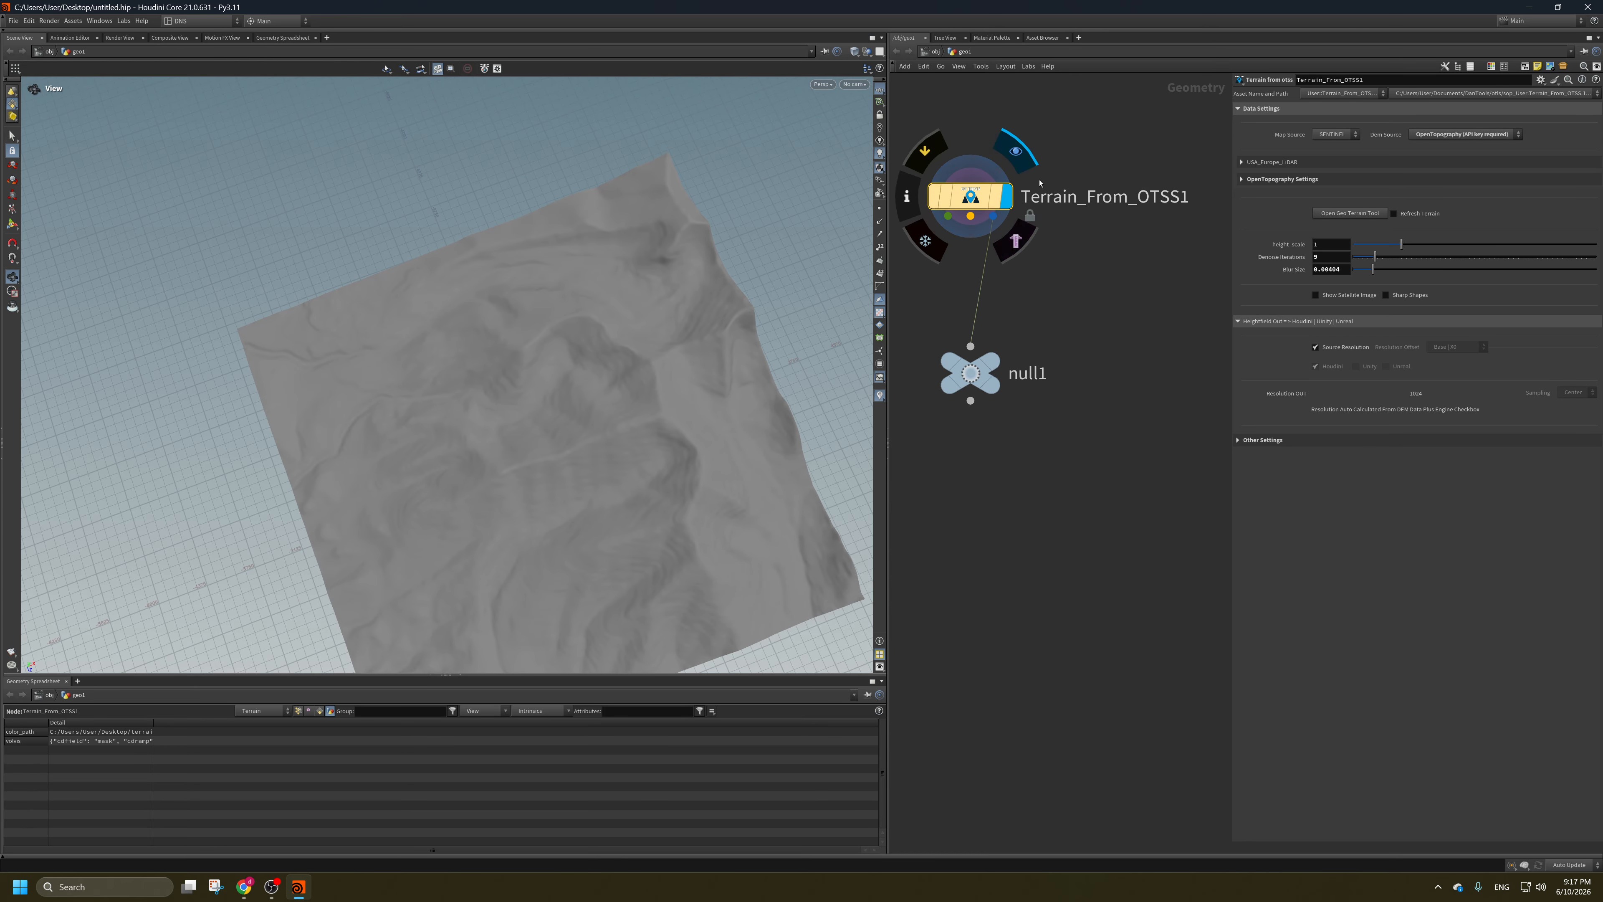
# Review the override dataset options for the height map in the Geo Terrain tool, then close the tool.
pyautogui.click(1385, 214)
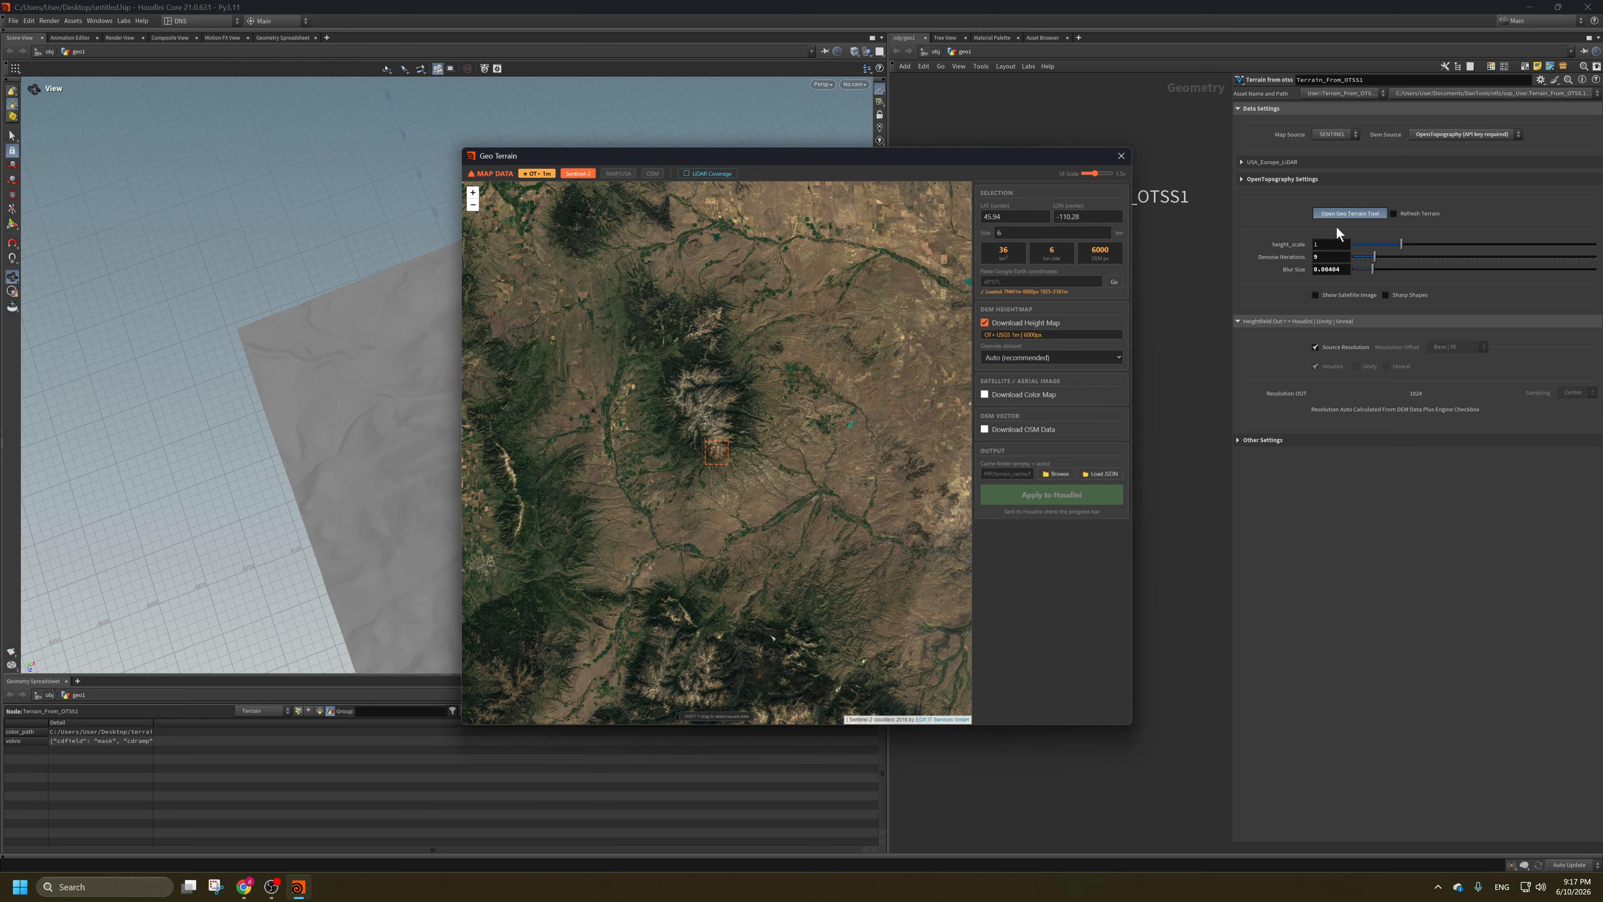
pyautogui.click(1072, 349)
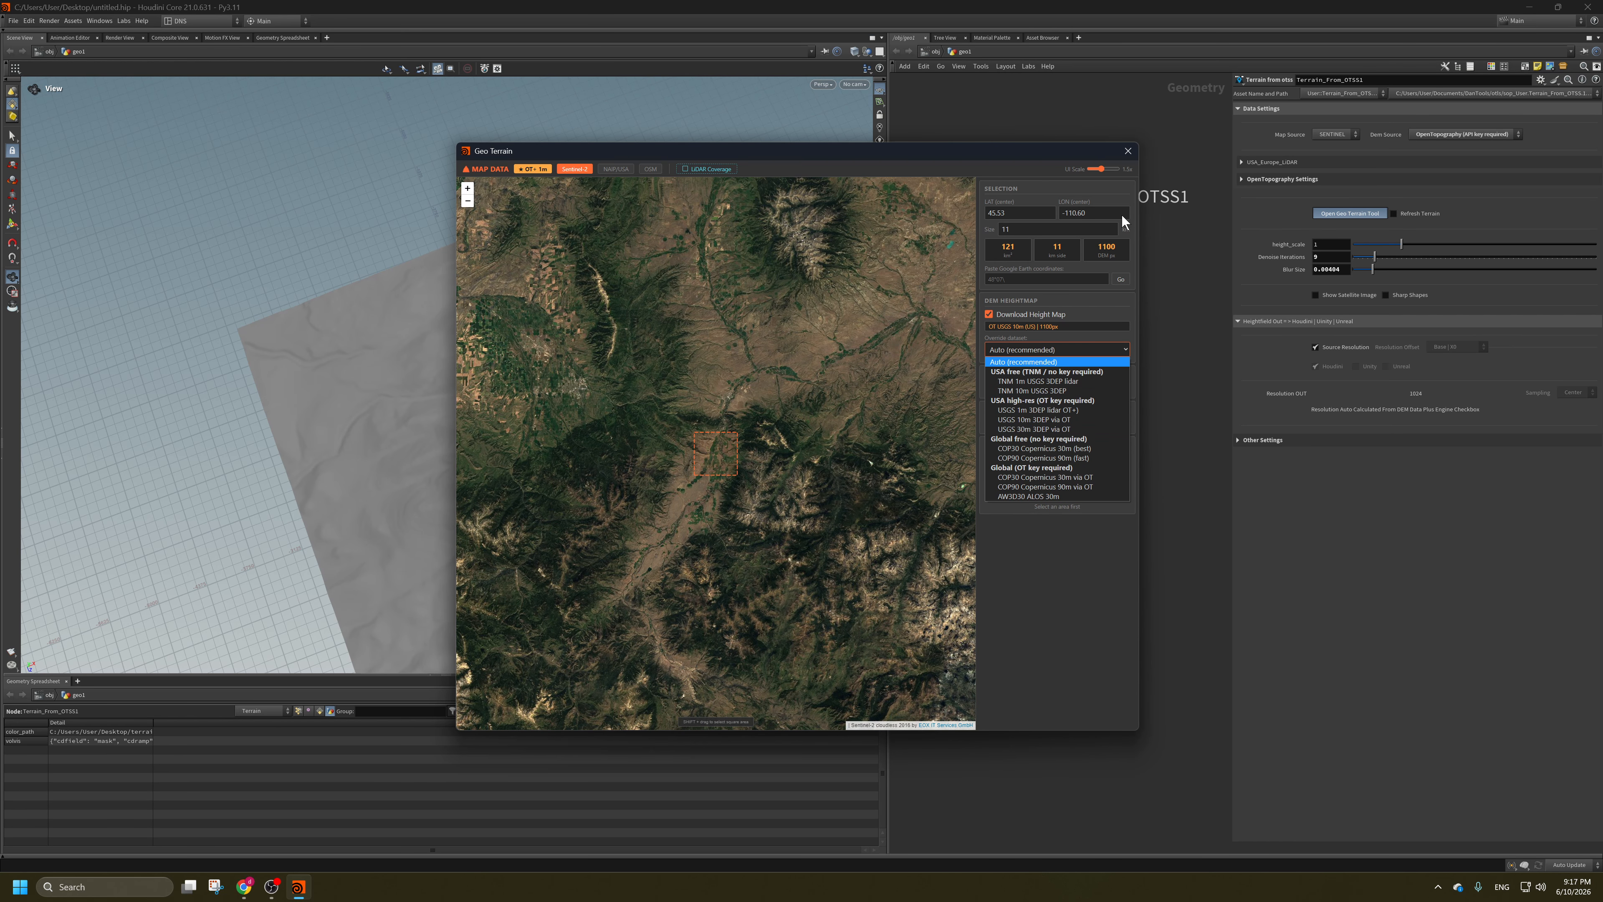
pyautogui.click(1128, 154)
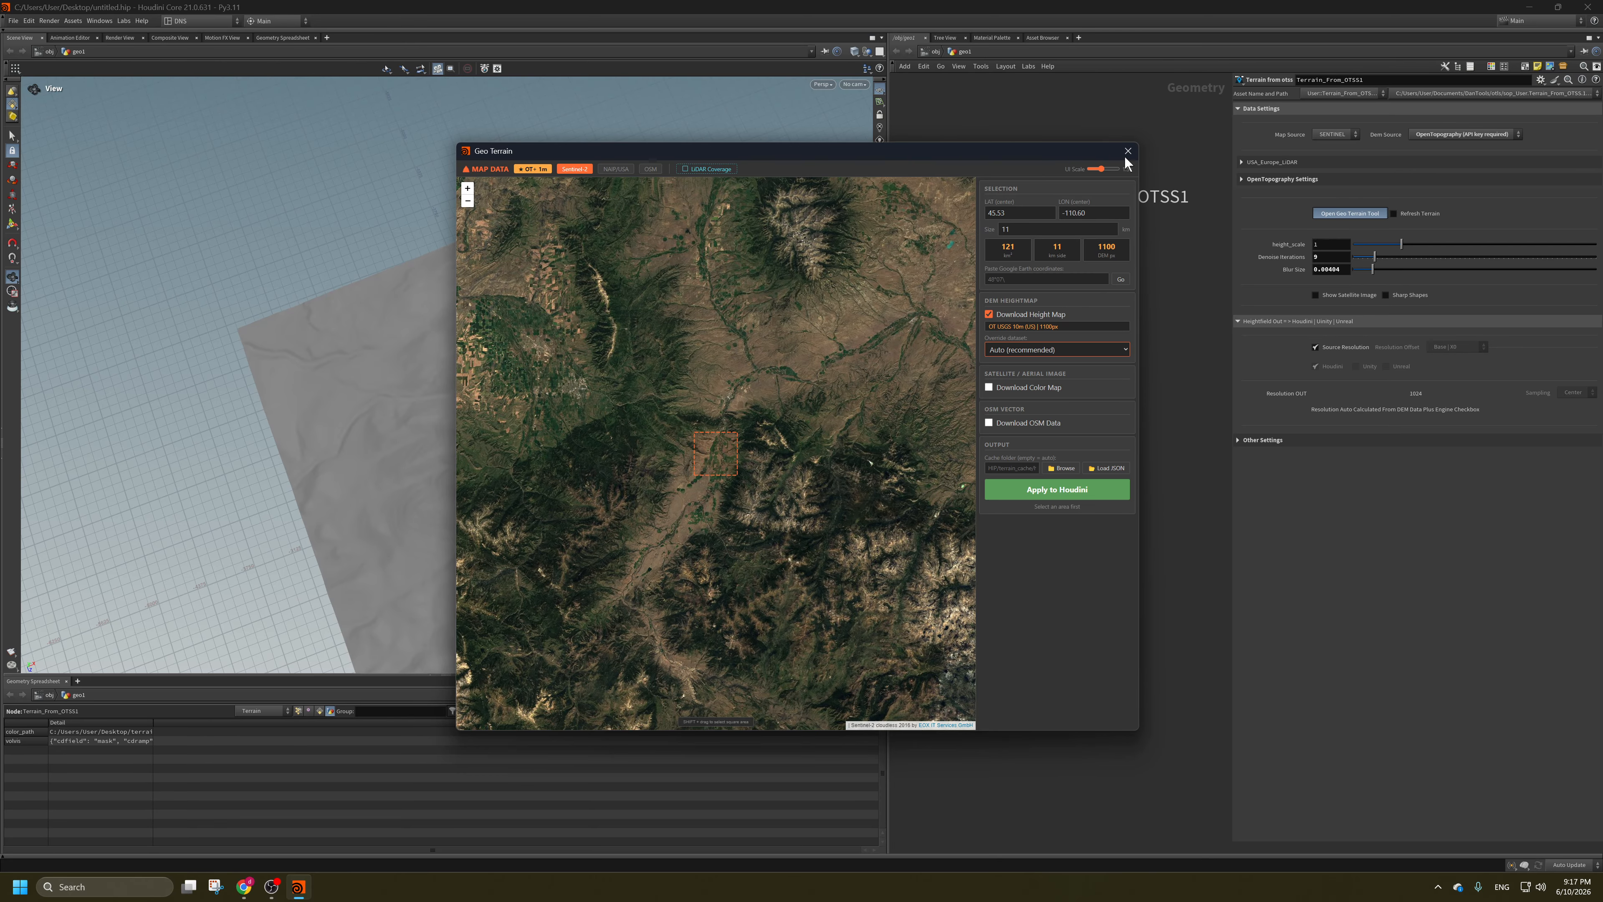
pyautogui.click(1129, 153)
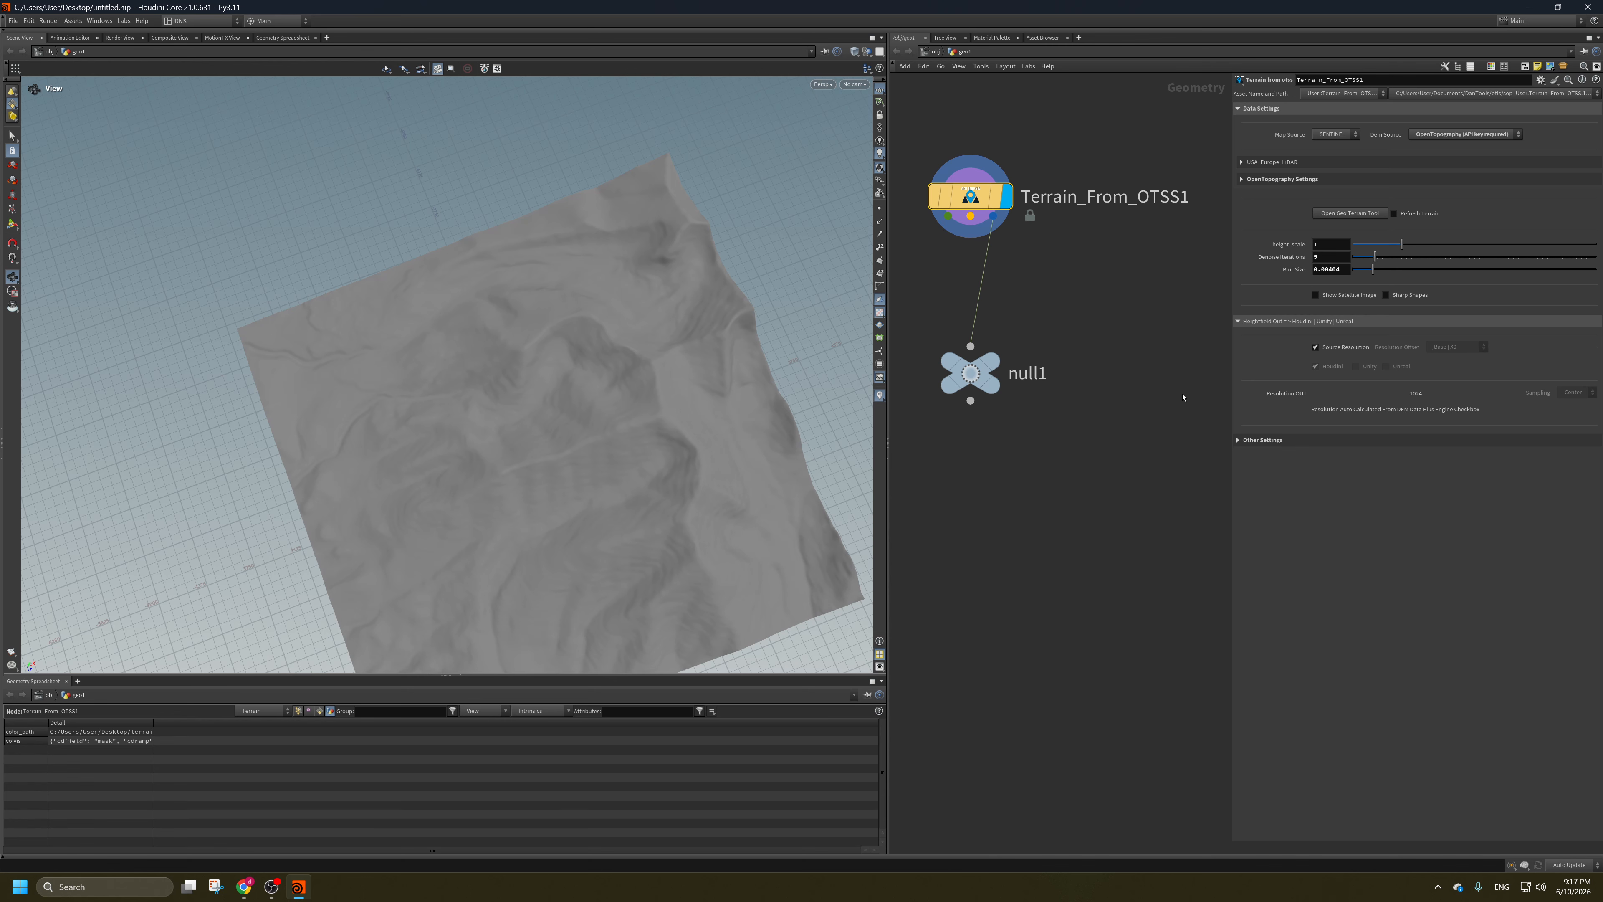
# Review the USA_Europe_LiDAR and OpenTopography settings of the terrain node, collapsing each section after viewing it.
pyautogui.click(1242, 163)
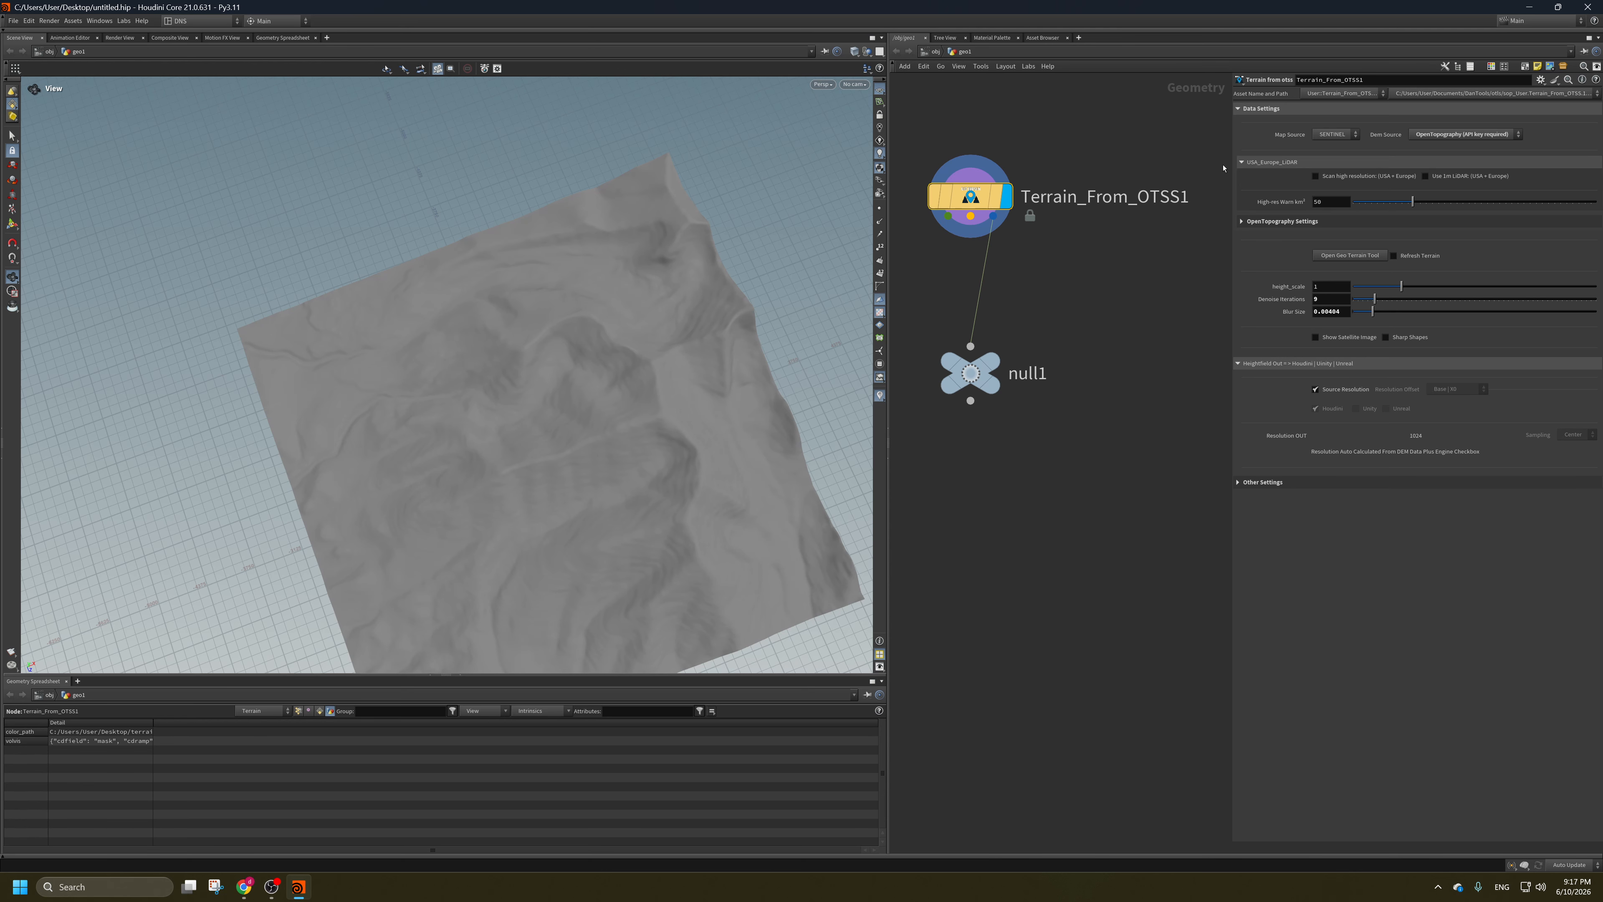
pyautogui.click(1242, 163)
pyautogui.moveTo(1252, 8); pyautogui.dragTo(1602, 146)
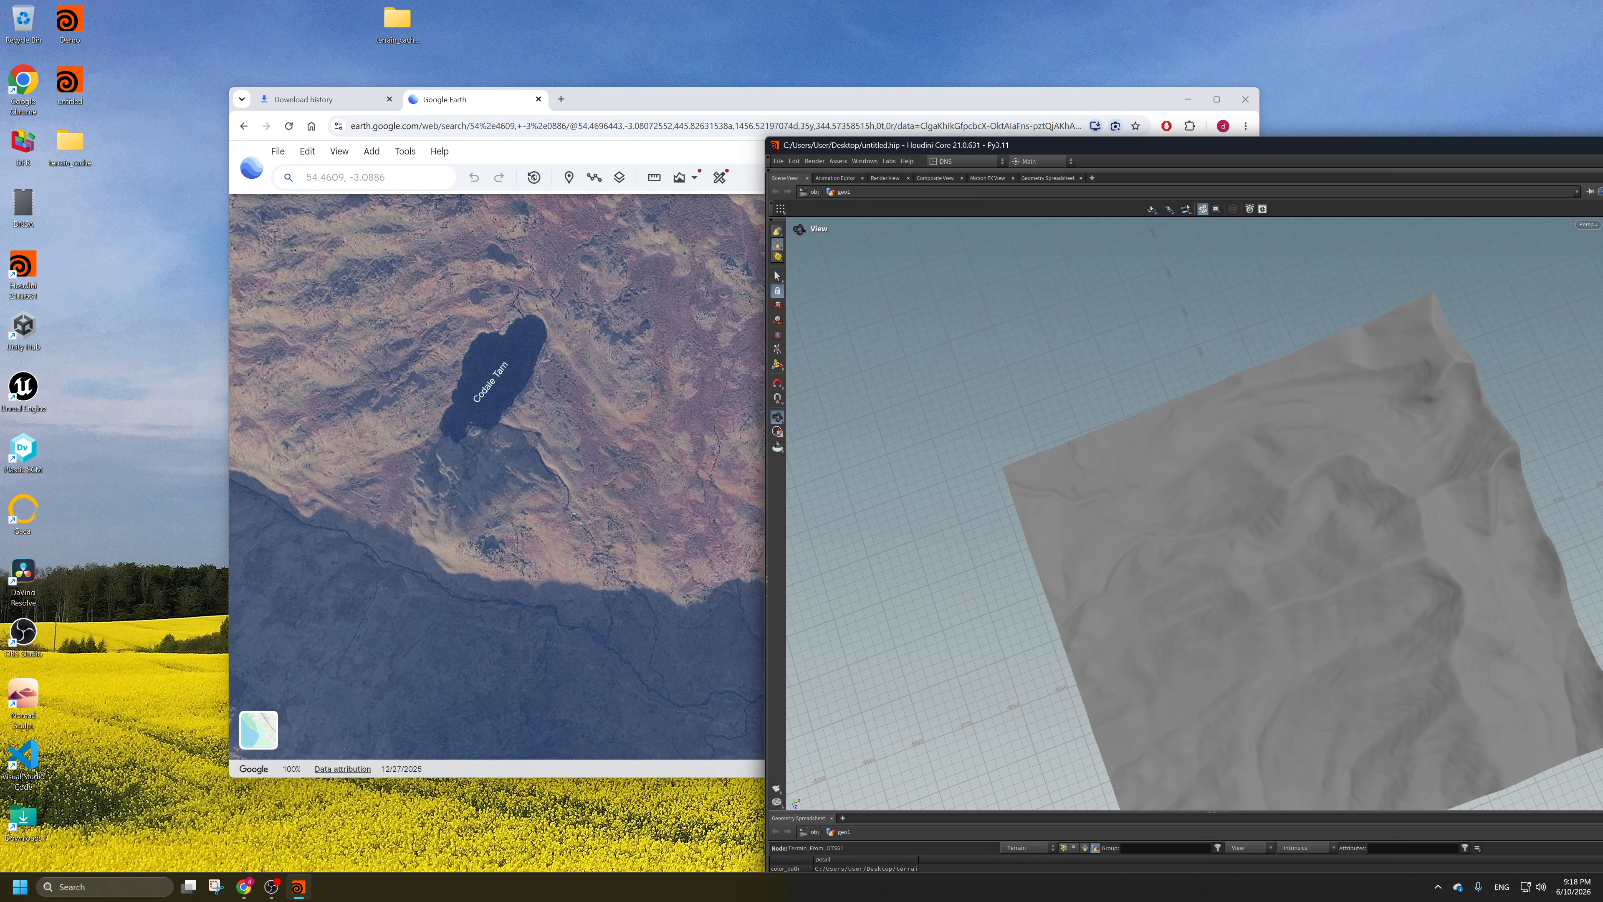
pyautogui.moveTo(1602, 148); pyautogui.dragTo(1330, 45)
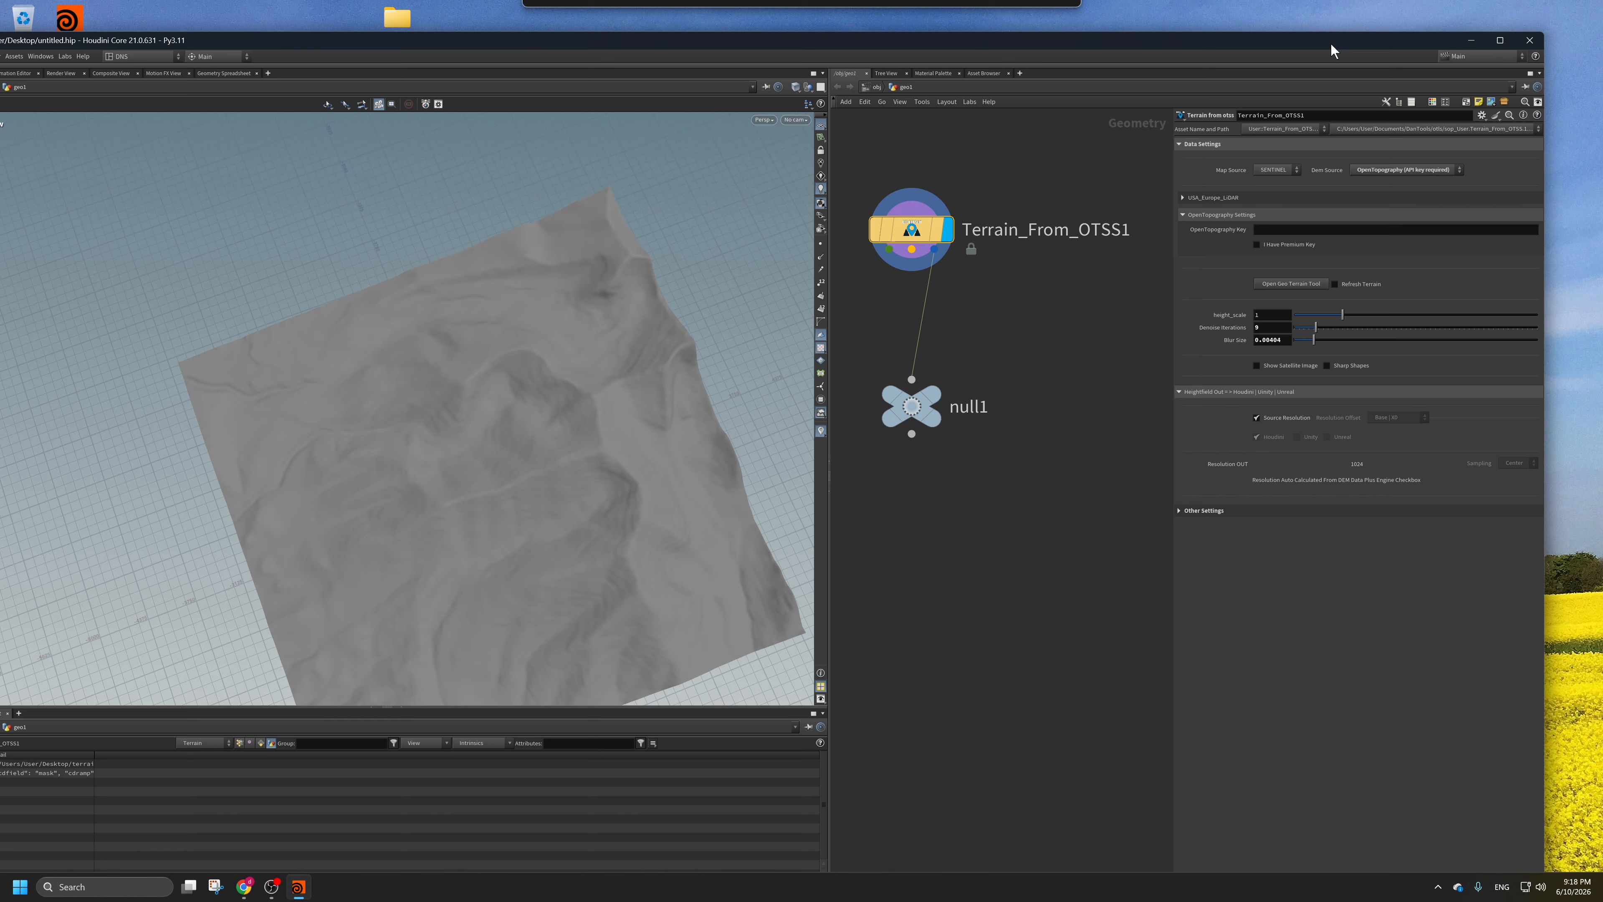
pyautogui.click(1504, 39)
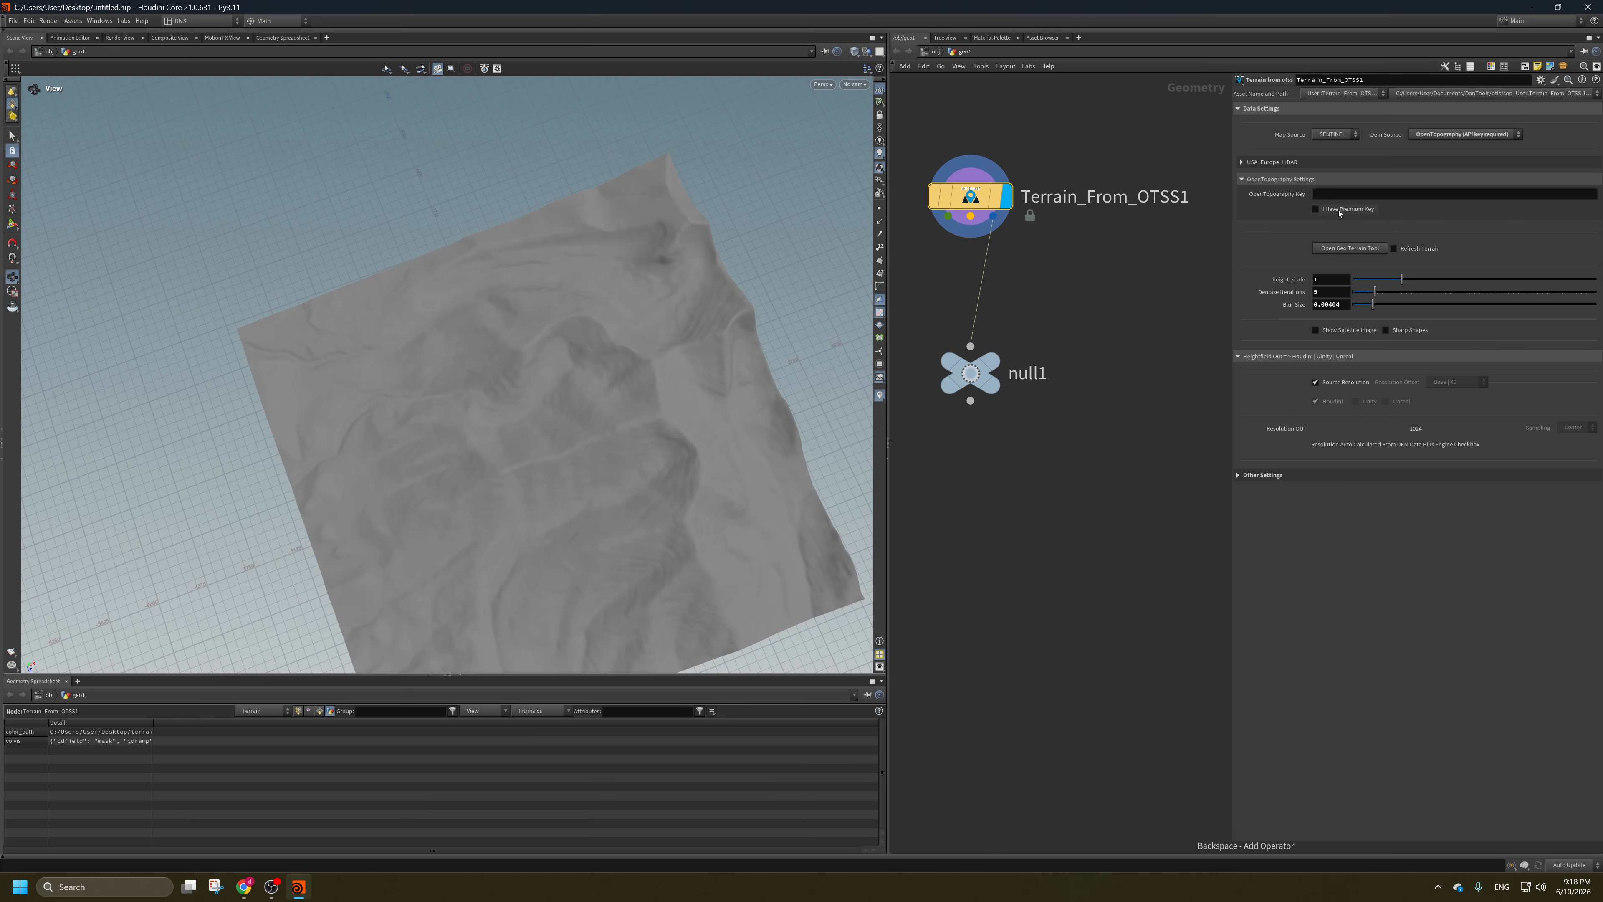
pyautogui.click(1244, 179)
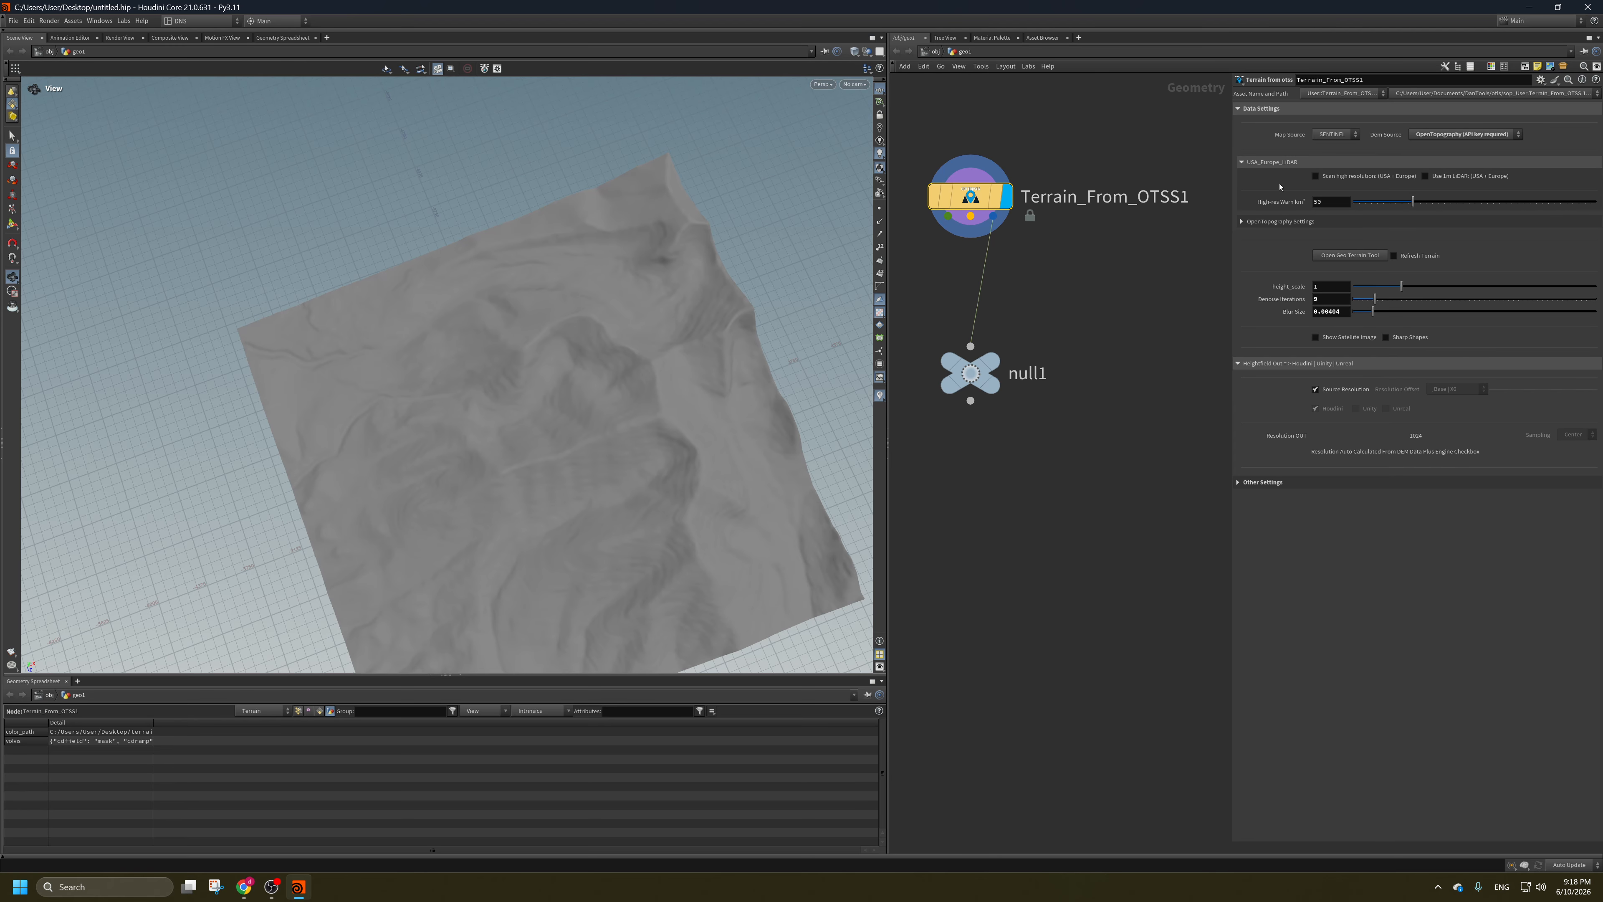
# Enable the high-resolution scan and 1m LiDAR for USA and Europe, and check the selection in the Geo Terrain tool.
pyautogui.click(1339, 178)
pyautogui.click(1349, 256)
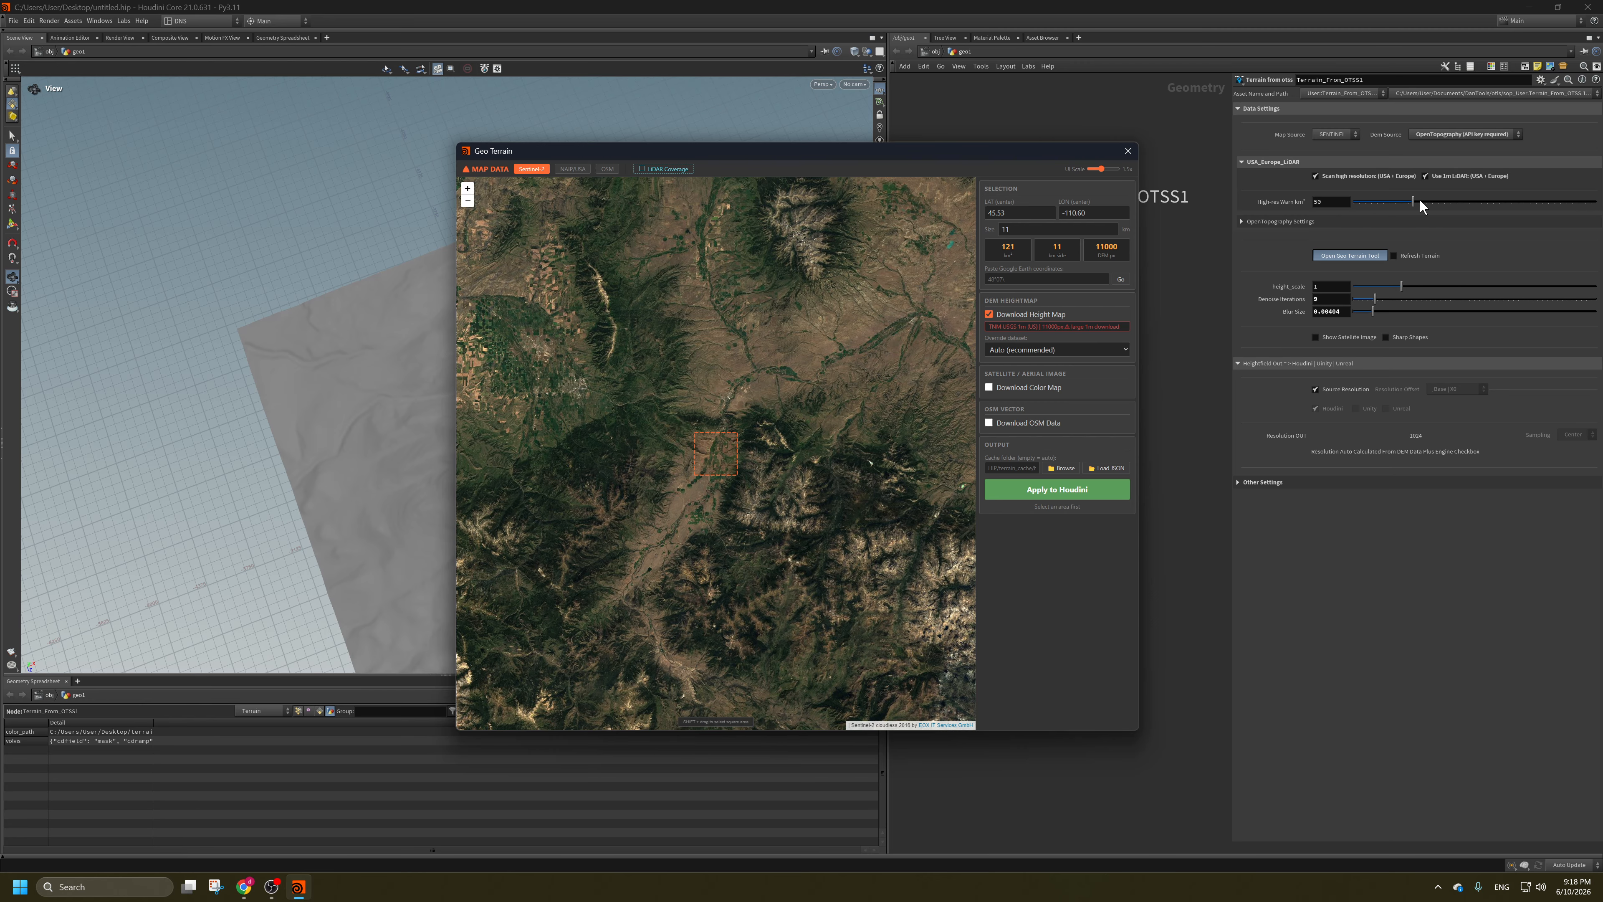
pyautogui.click(1128, 151)
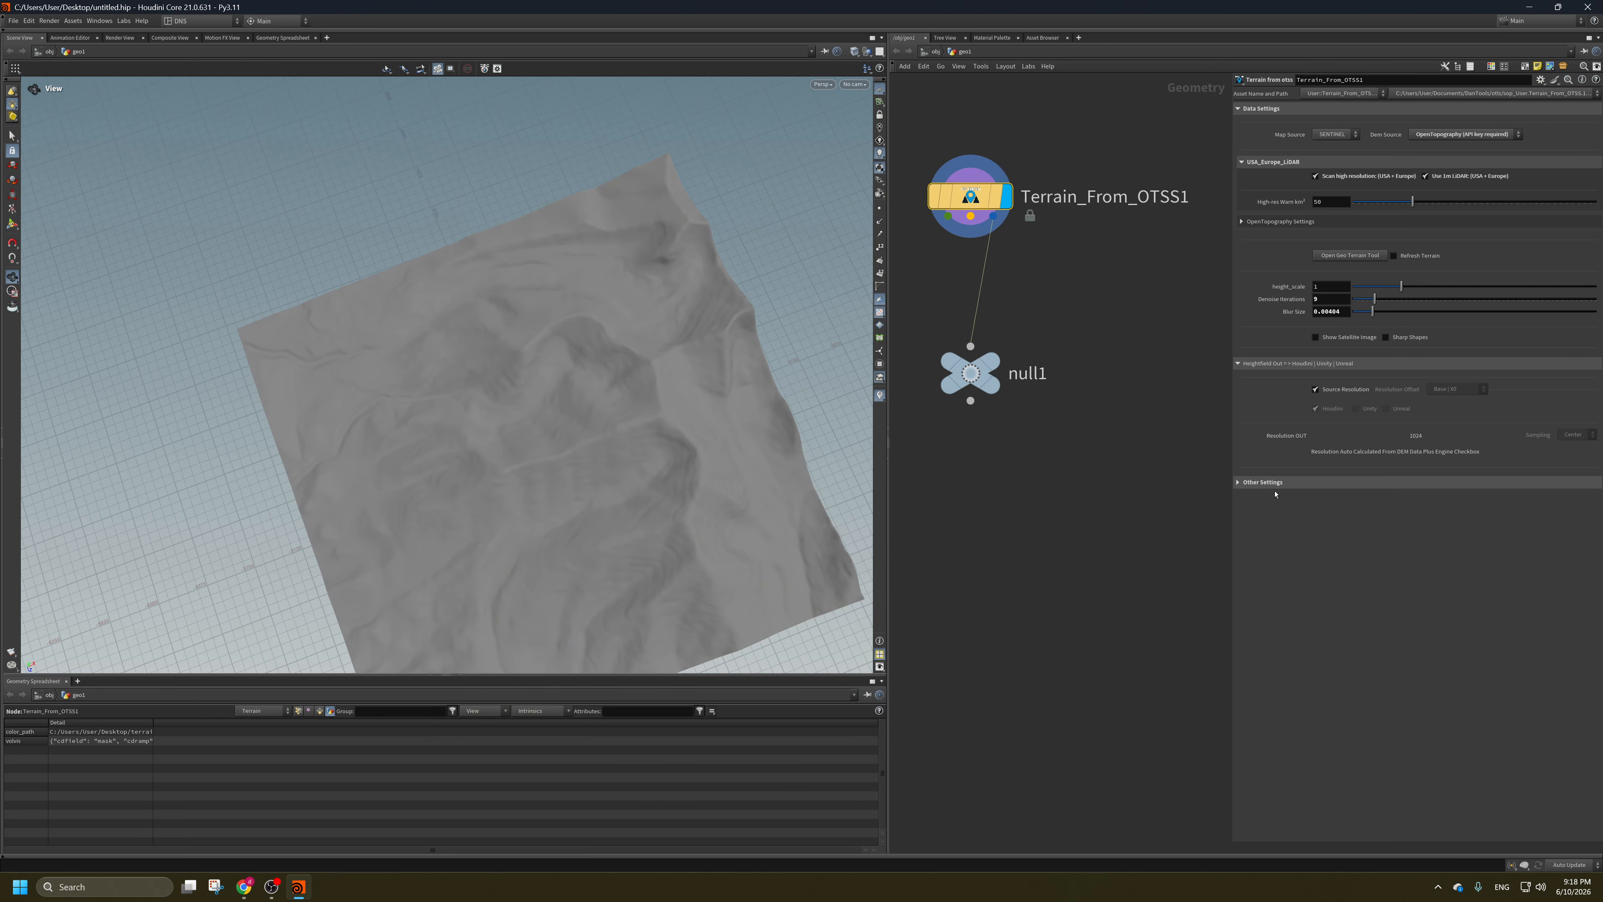
# Review the terrain node's Other Settings, including the OSM options, and collapse the sections again.
pyautogui.click(1275, 483)
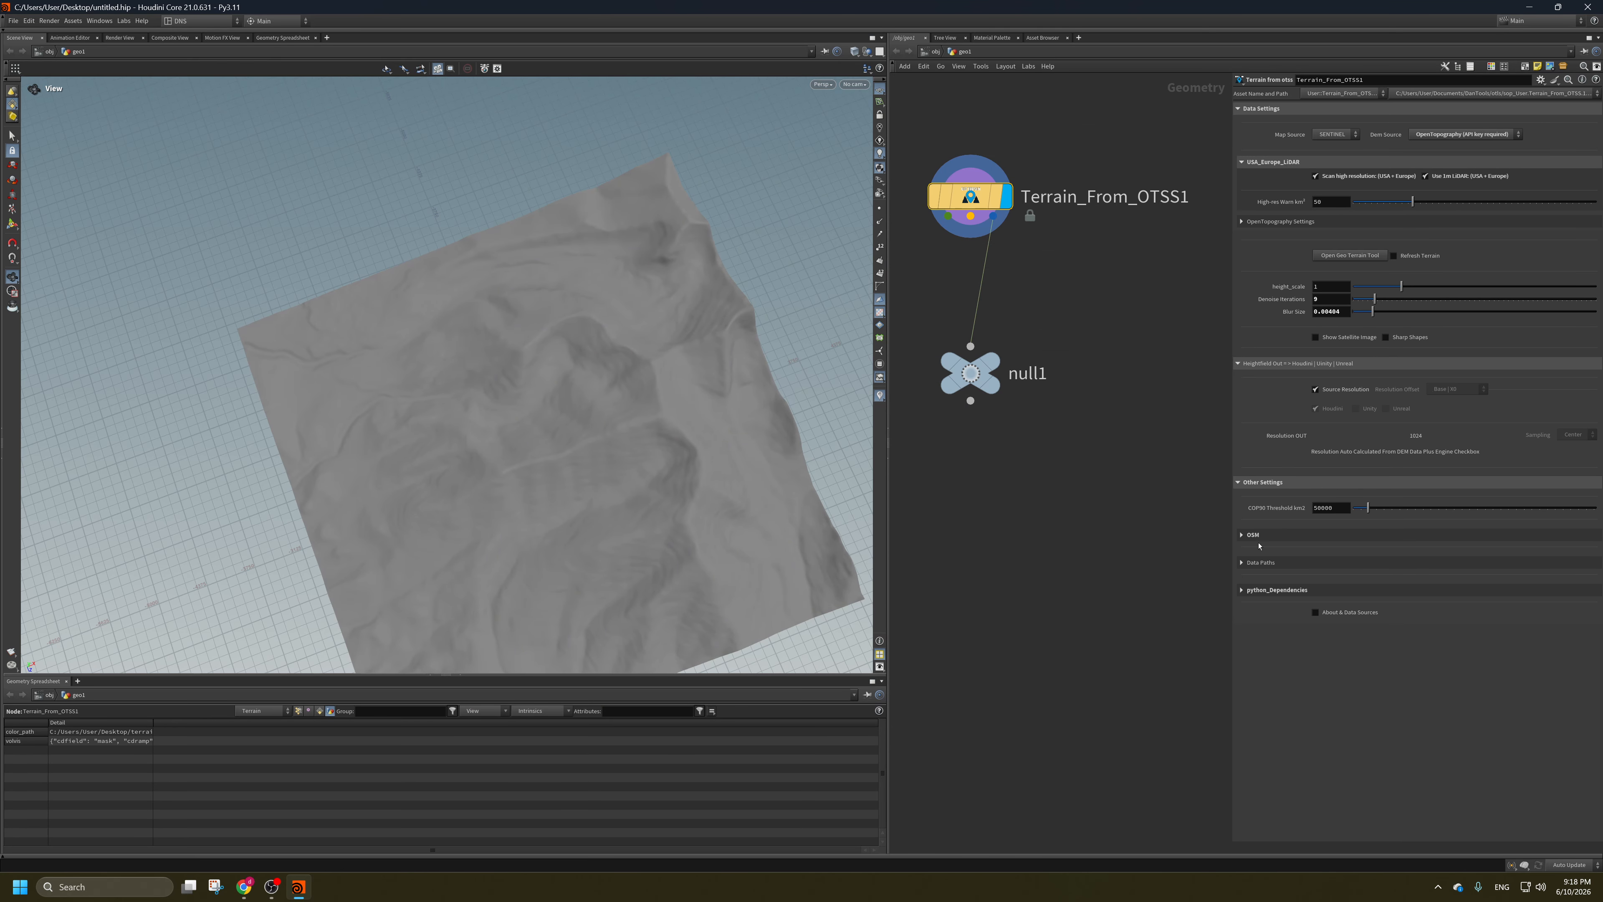
pyautogui.click(1242, 535)
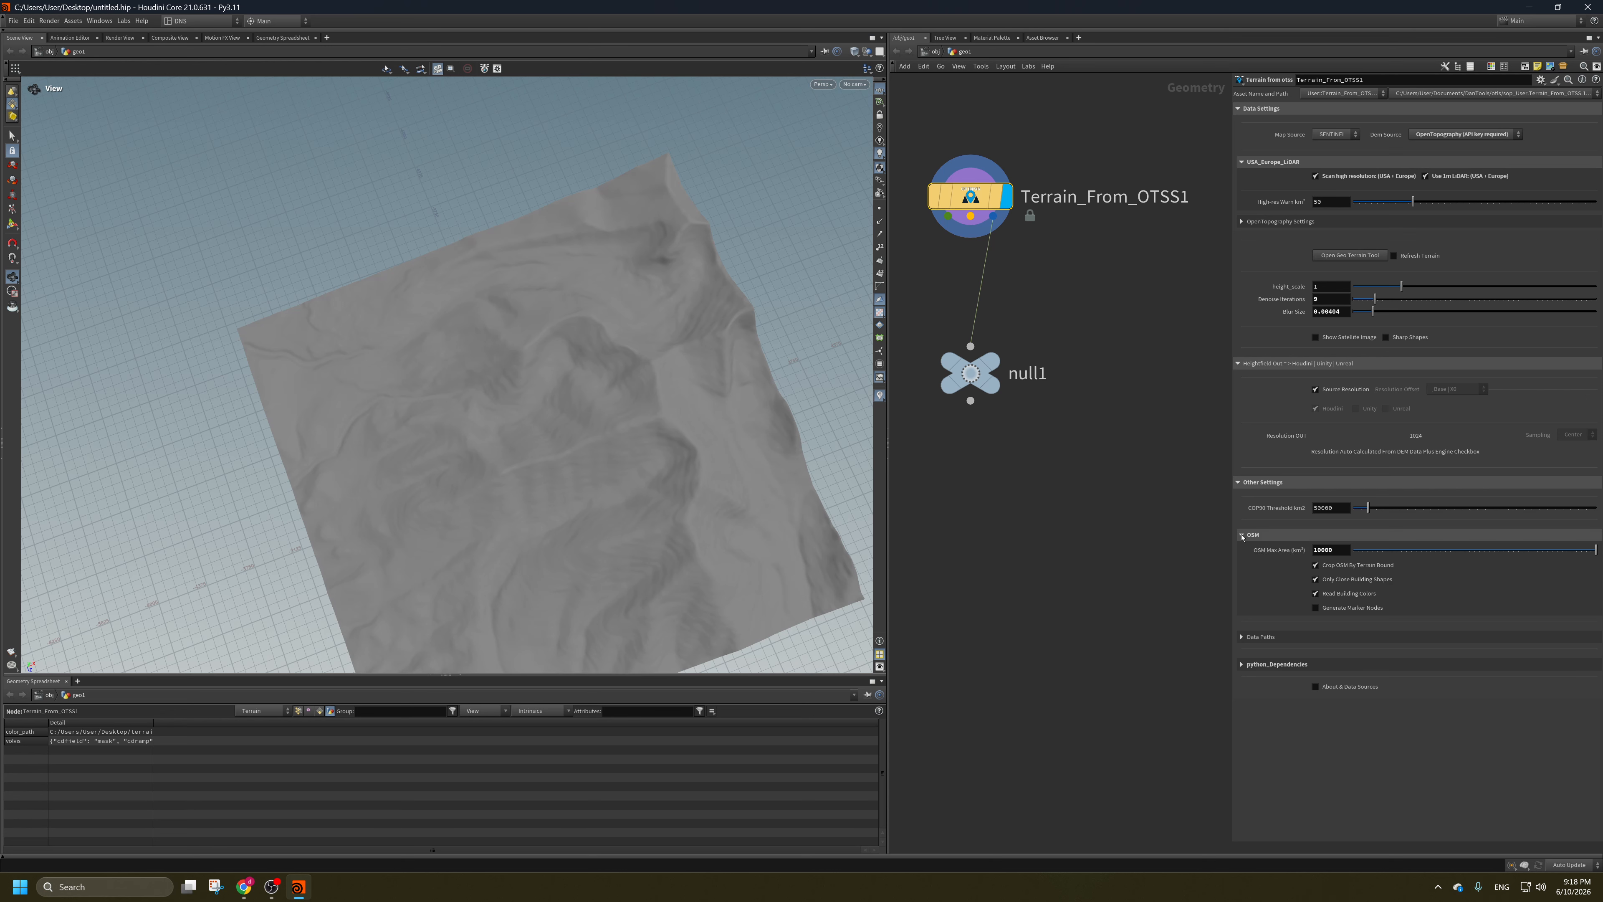
pyautogui.click(1242, 535)
pyautogui.click(1238, 482)
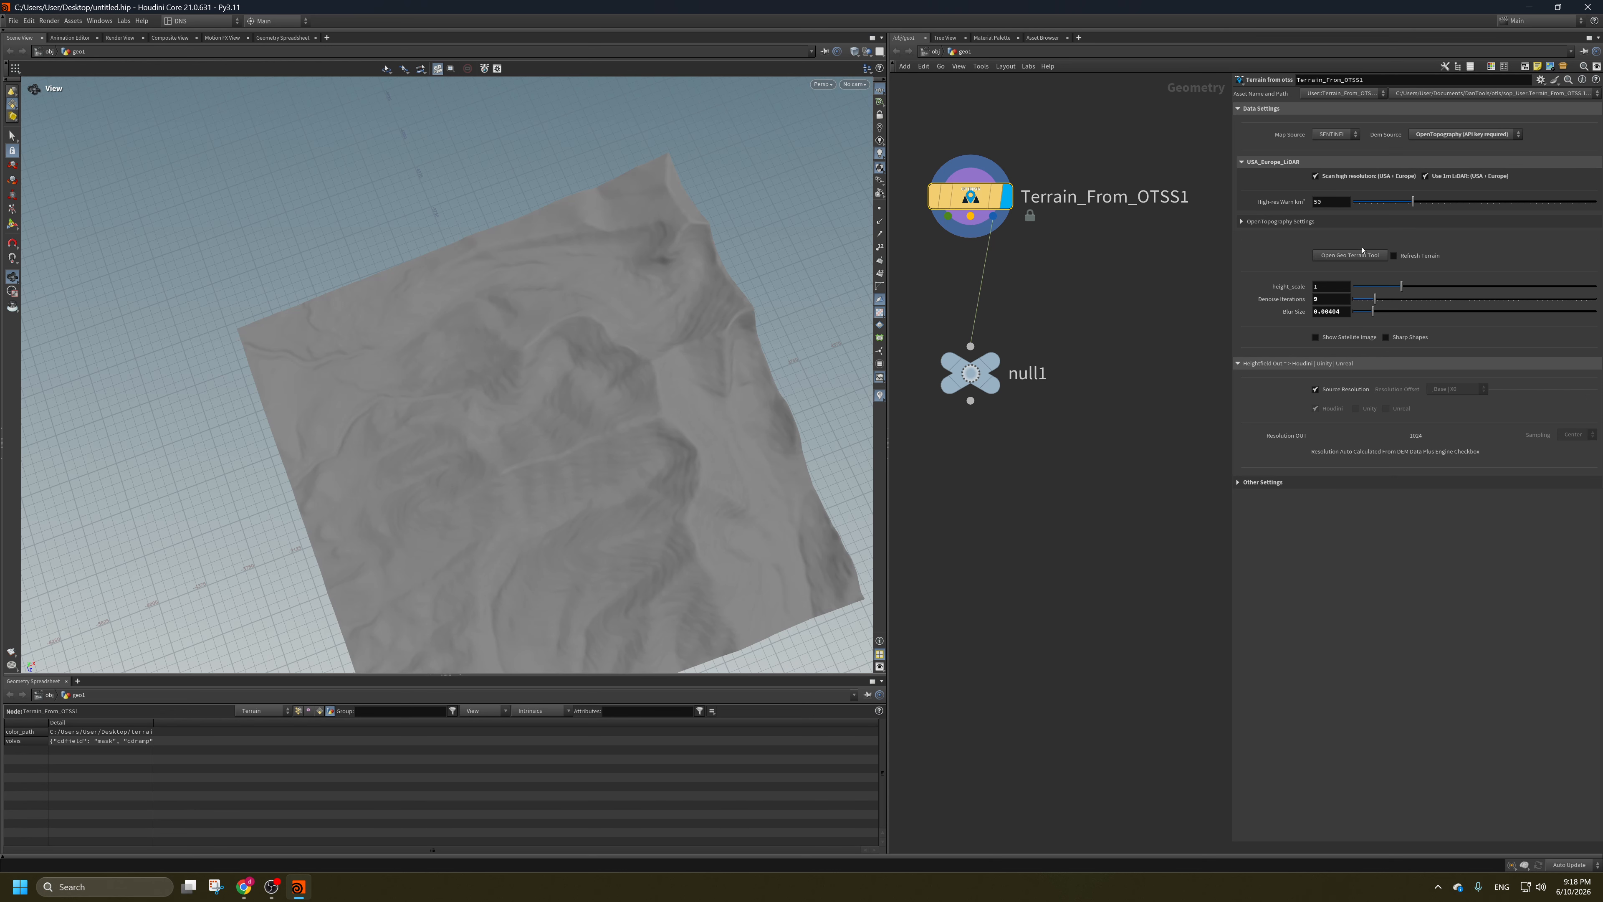
# Raise the high-resolution area threshold to 200 km², check the selection in the Geo Terrain tool, and close the tool.
pyautogui.moveTo(1419, 203); pyautogui.dragTo(1596, 202)
pyautogui.click(1342, 256)
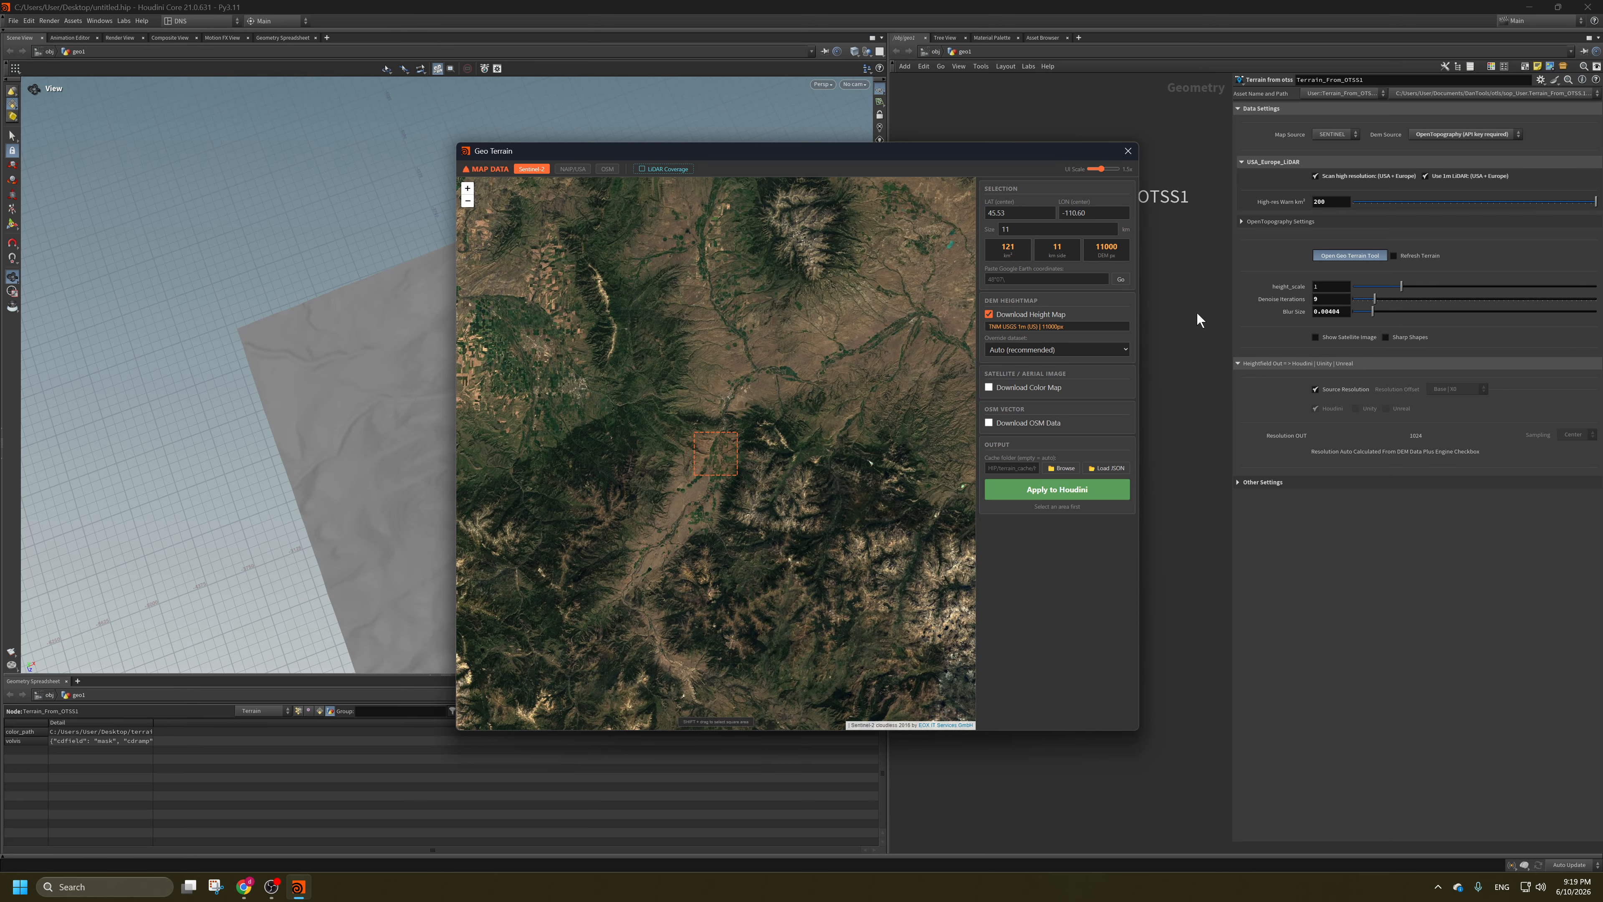
pyautogui.click(1129, 154)
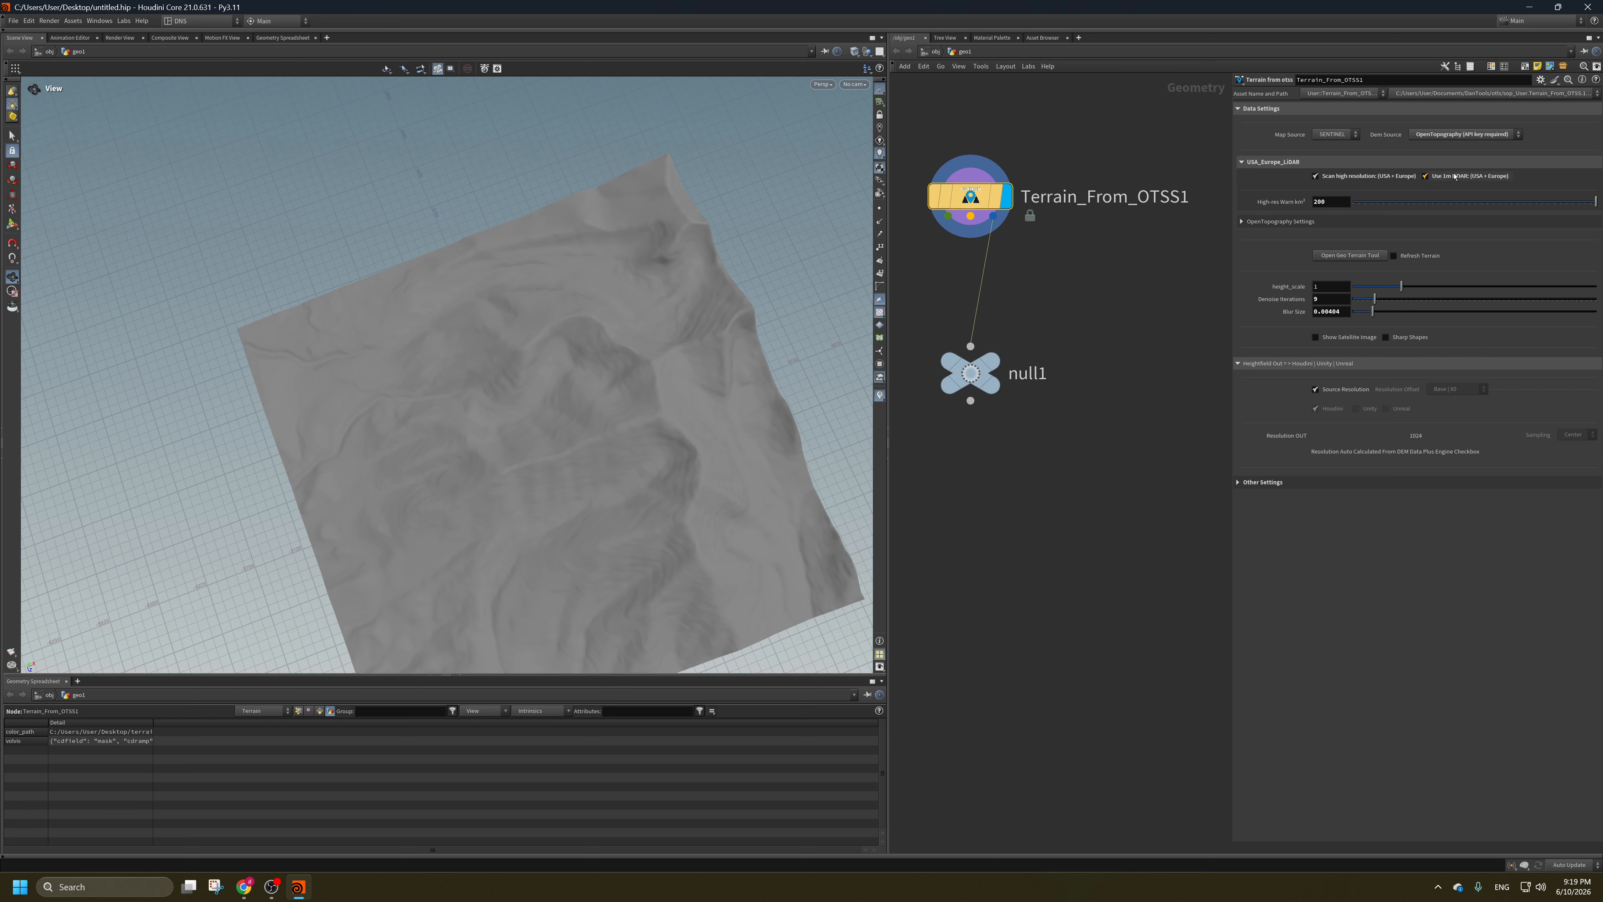
# Review the OpenTopography key field and premium key option, and collapse the OpenTopography and USA_Europe_LiDAR sections.
pyautogui.click(1243, 221)
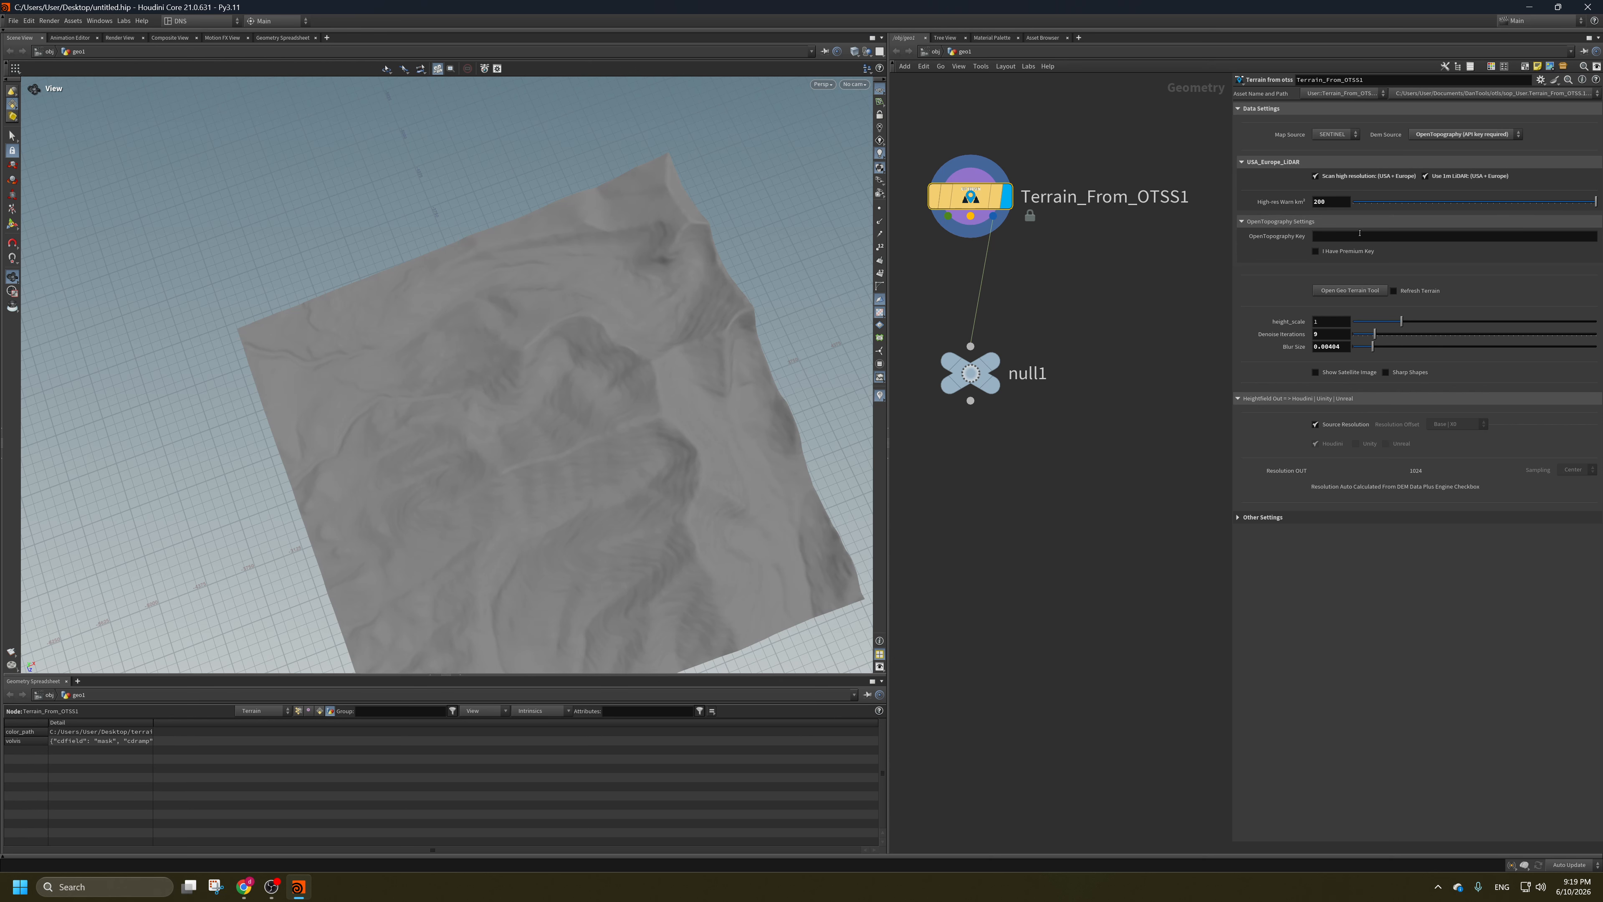
pyautogui.click(1374, 235)
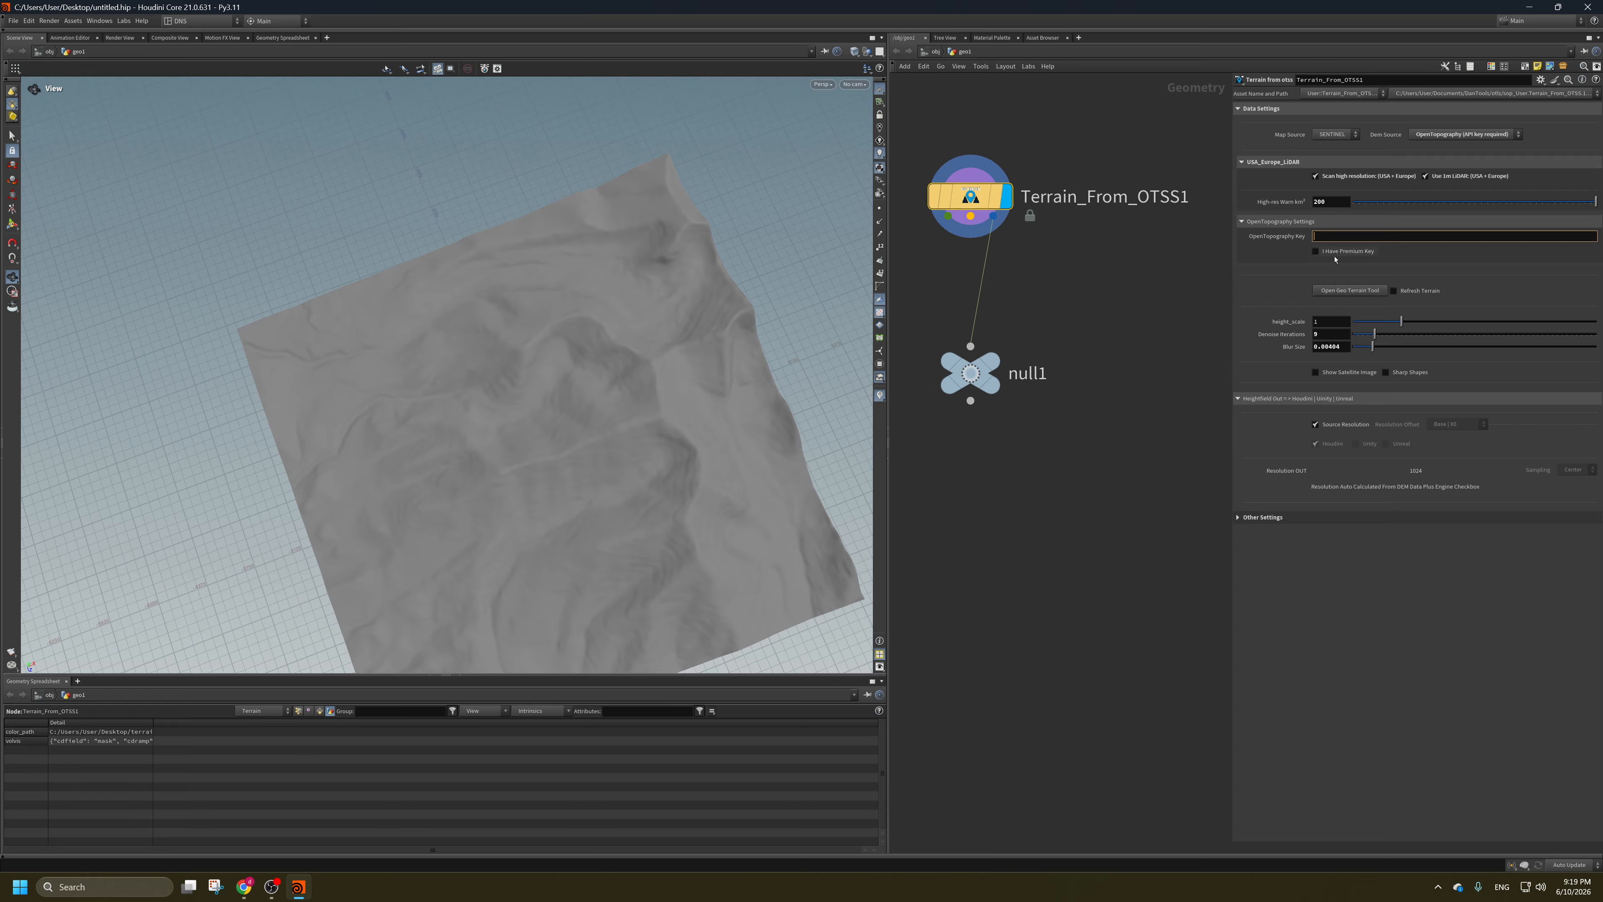
pyautogui.click(1353, 253)
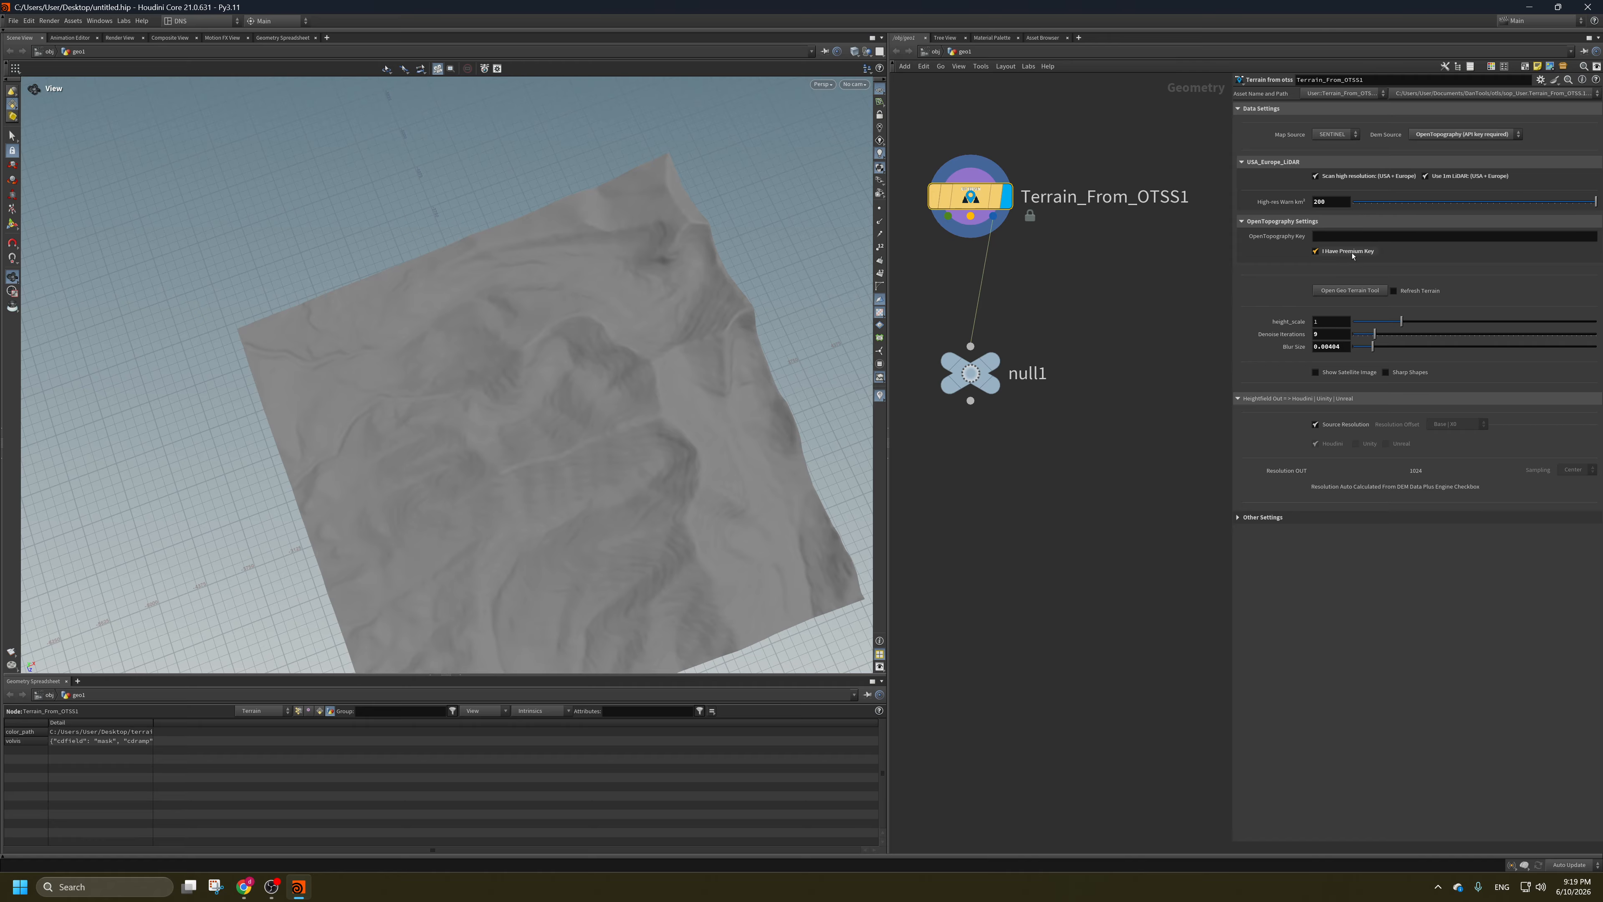
pyautogui.click(1352, 253)
pyautogui.click(1241, 222)
pyautogui.click(1242, 161)
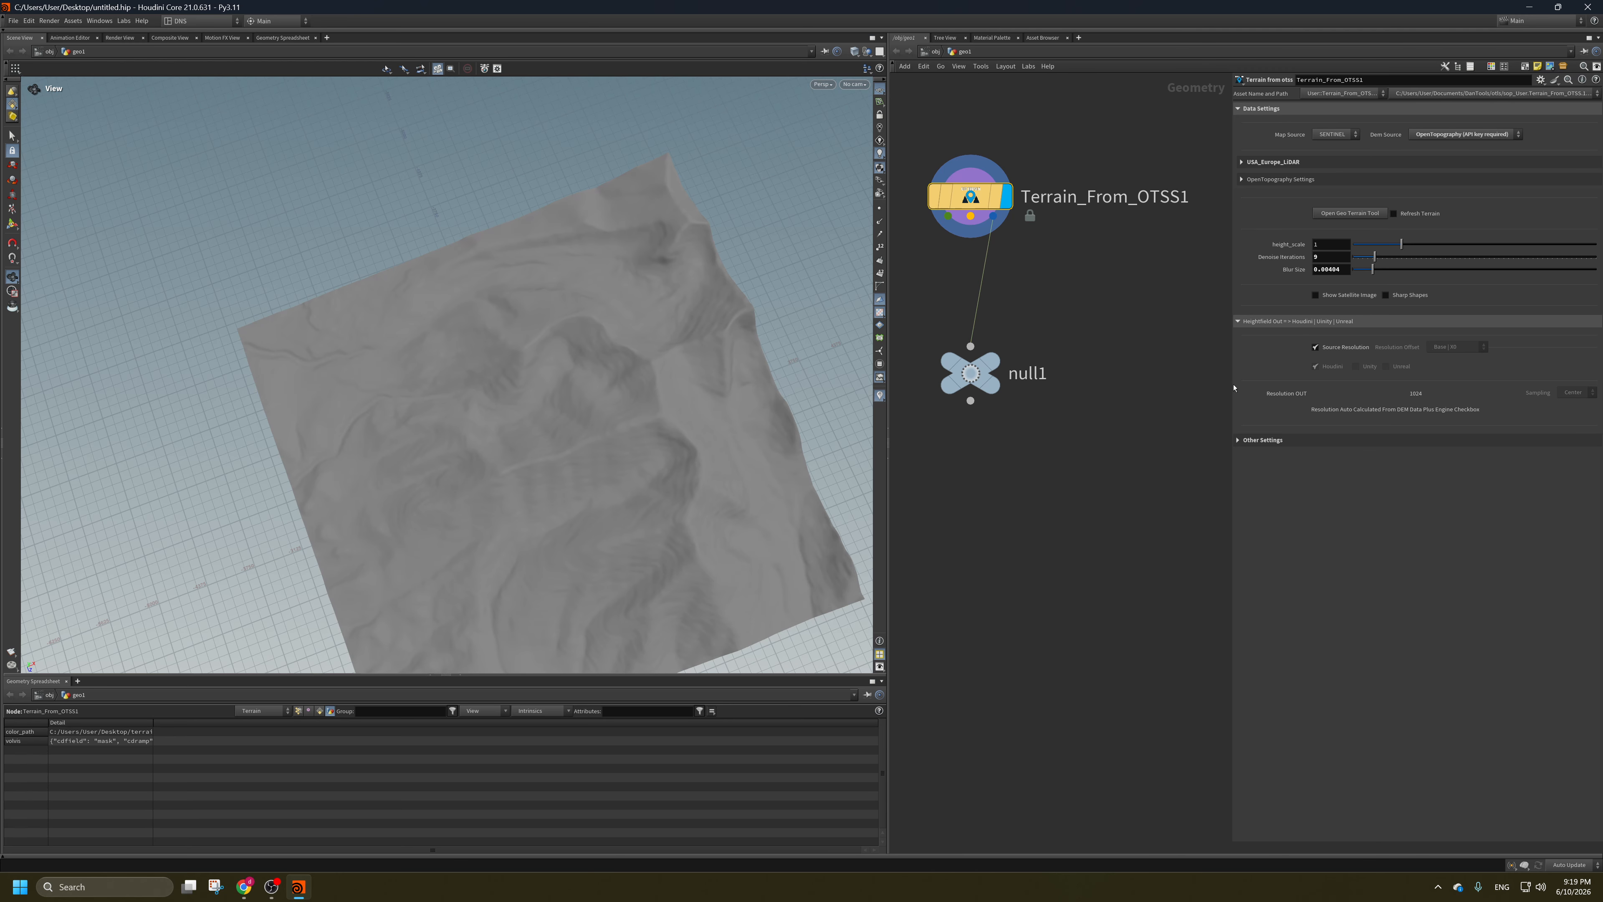
# Widen the parameter pane and recheck the USA_Europe_LiDAR settings, collapsing the section again.
pyautogui.moveTo(1235, 388); pyautogui.dragTo(1206, 445)
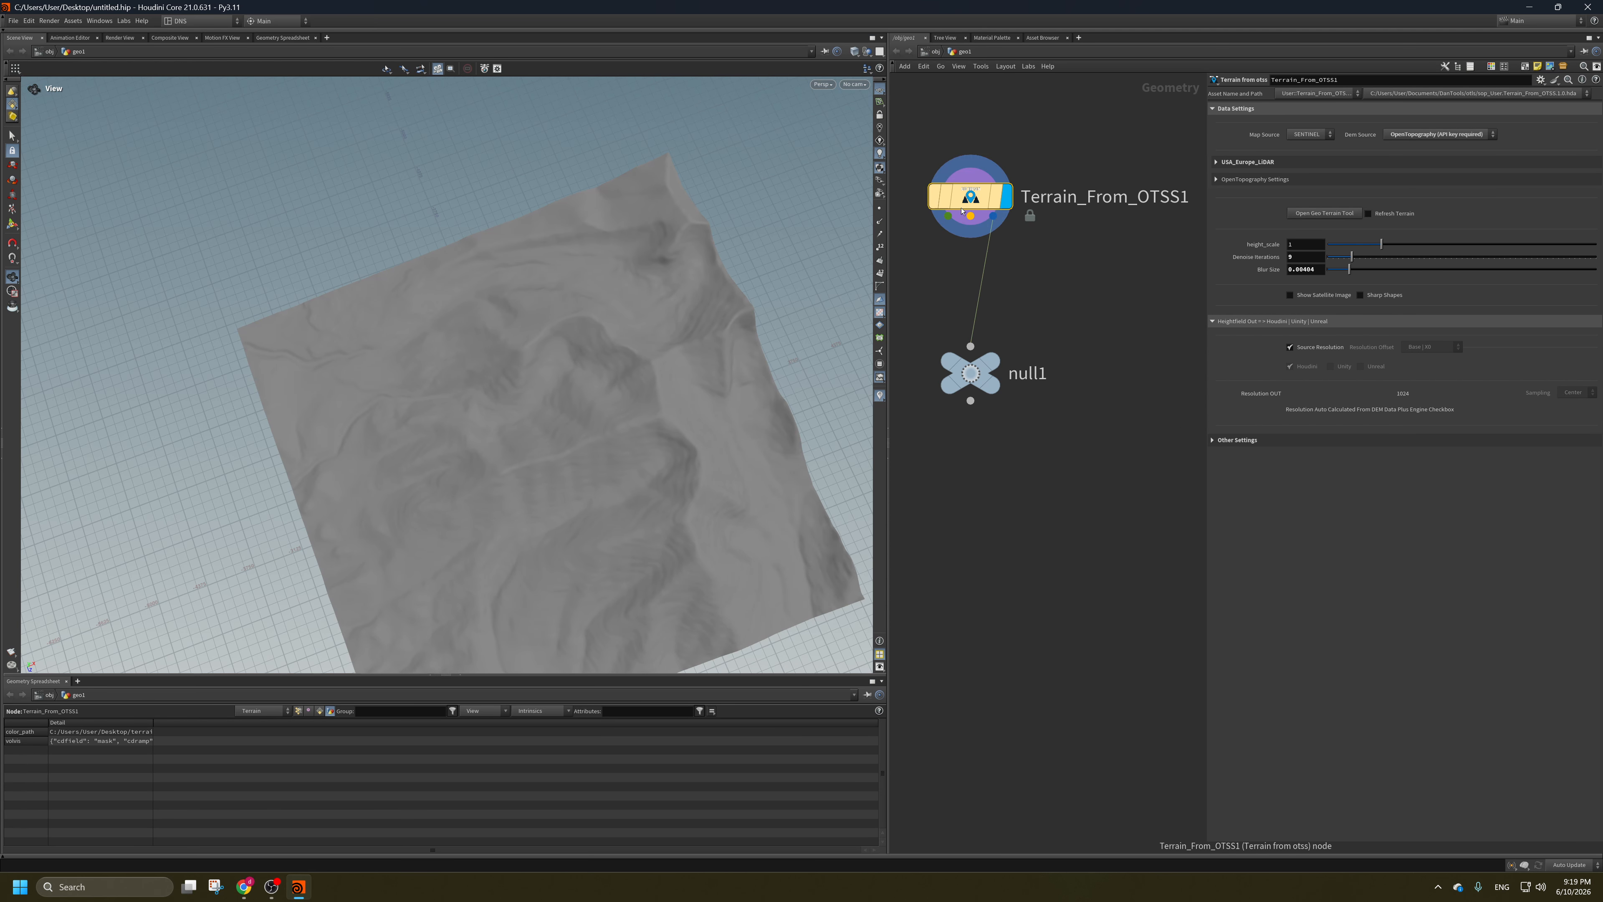
pyautogui.moveTo(584, 333); pyautogui.dragTo(536, 335)
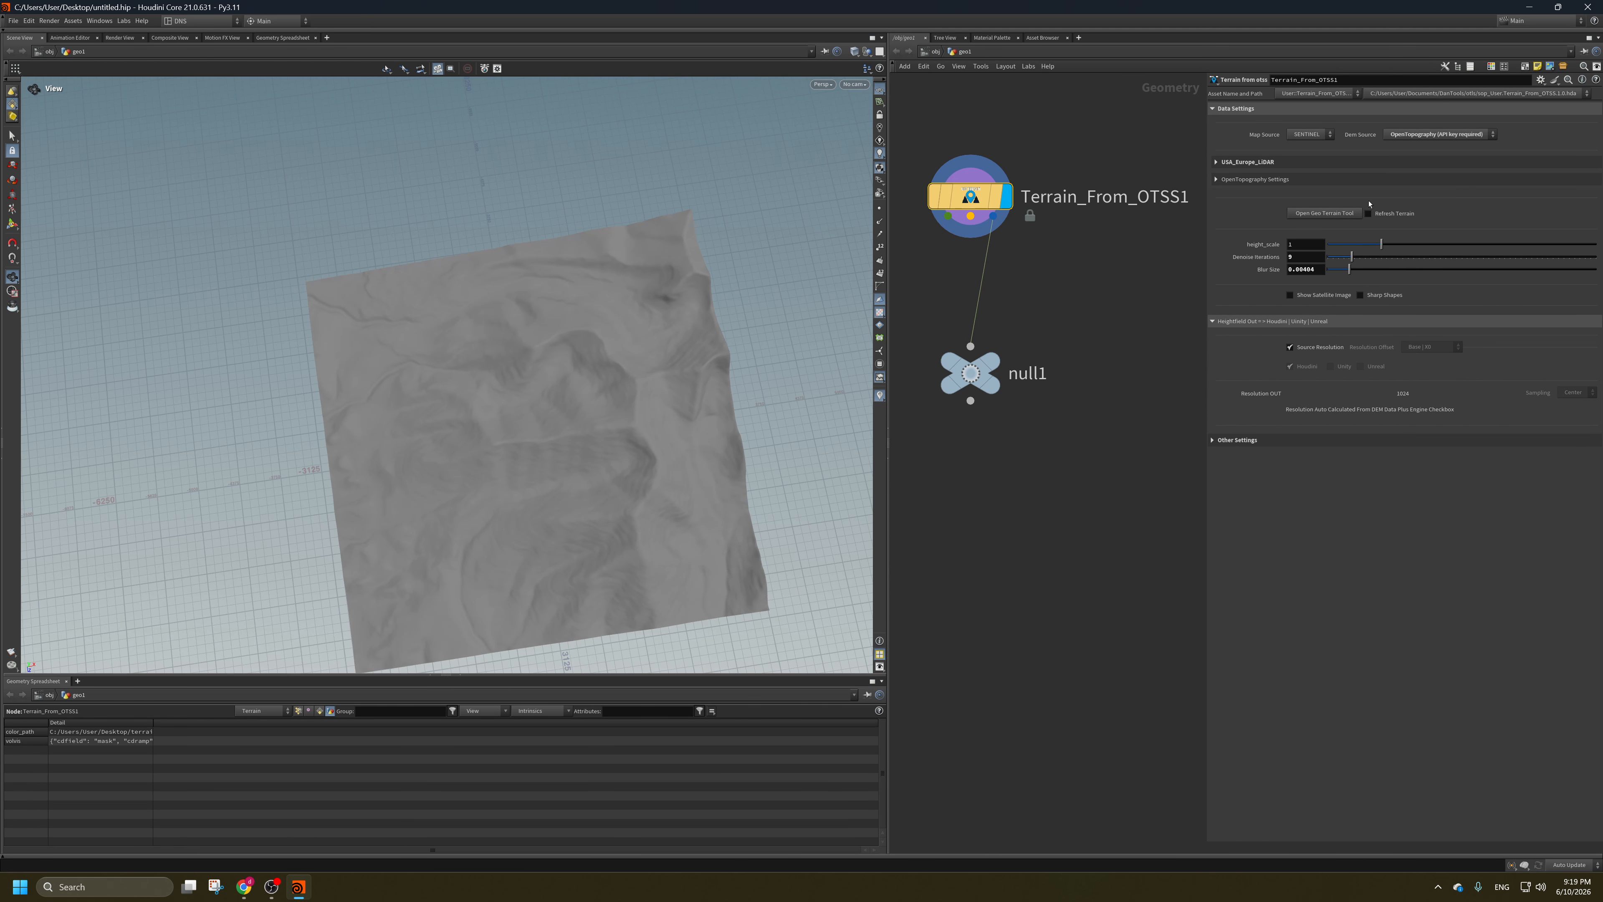
pyautogui.click(1218, 162)
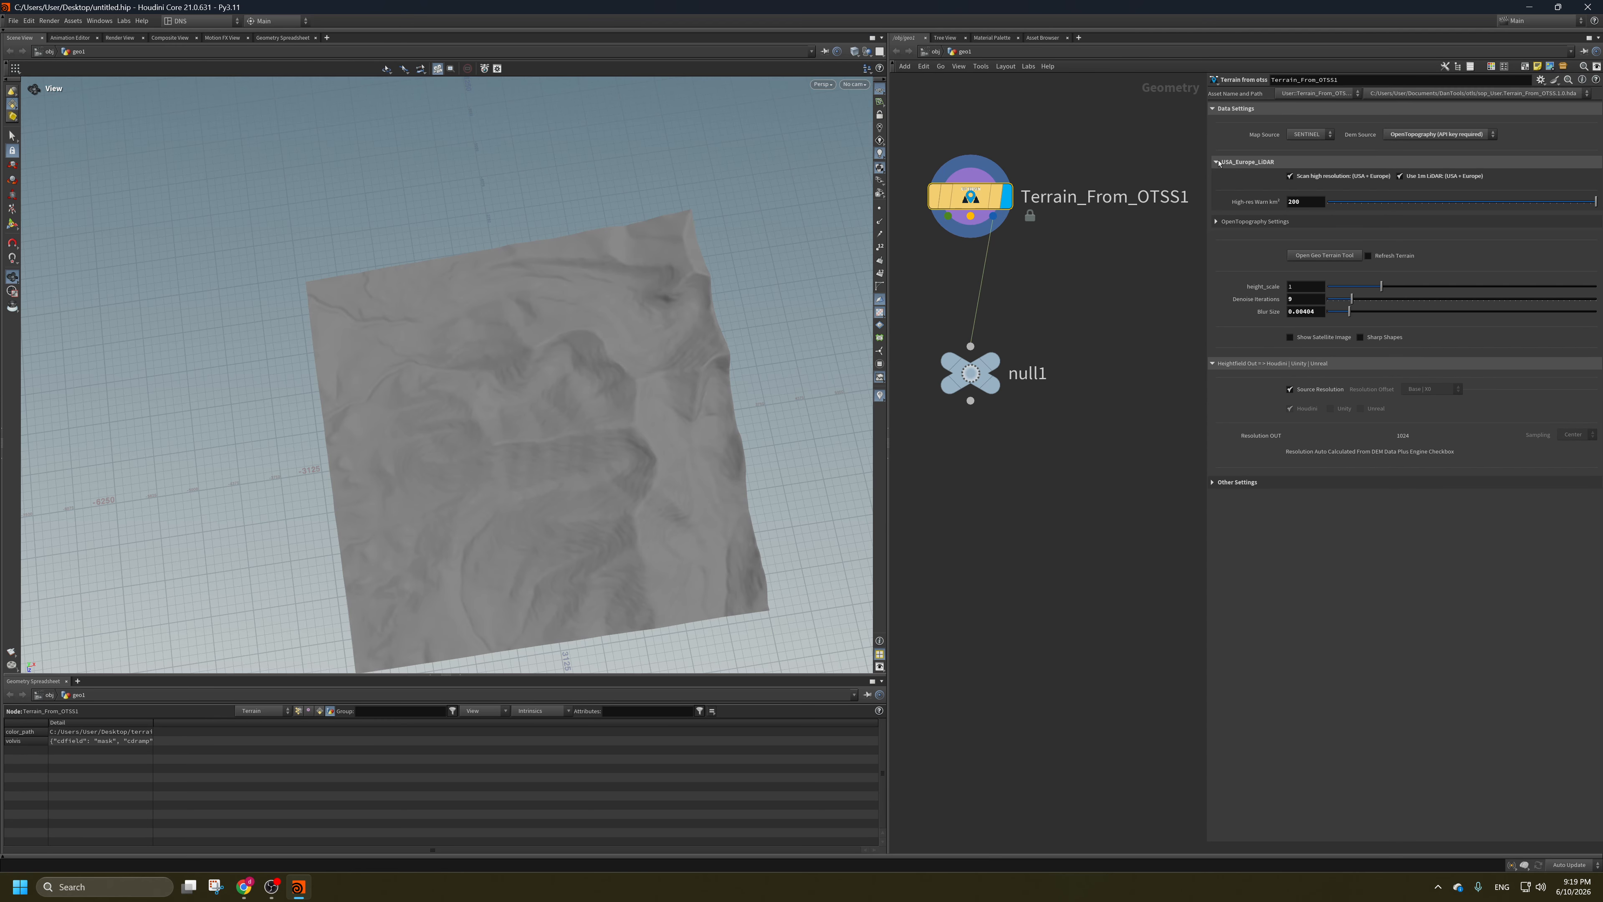
pyautogui.click(1224, 164)
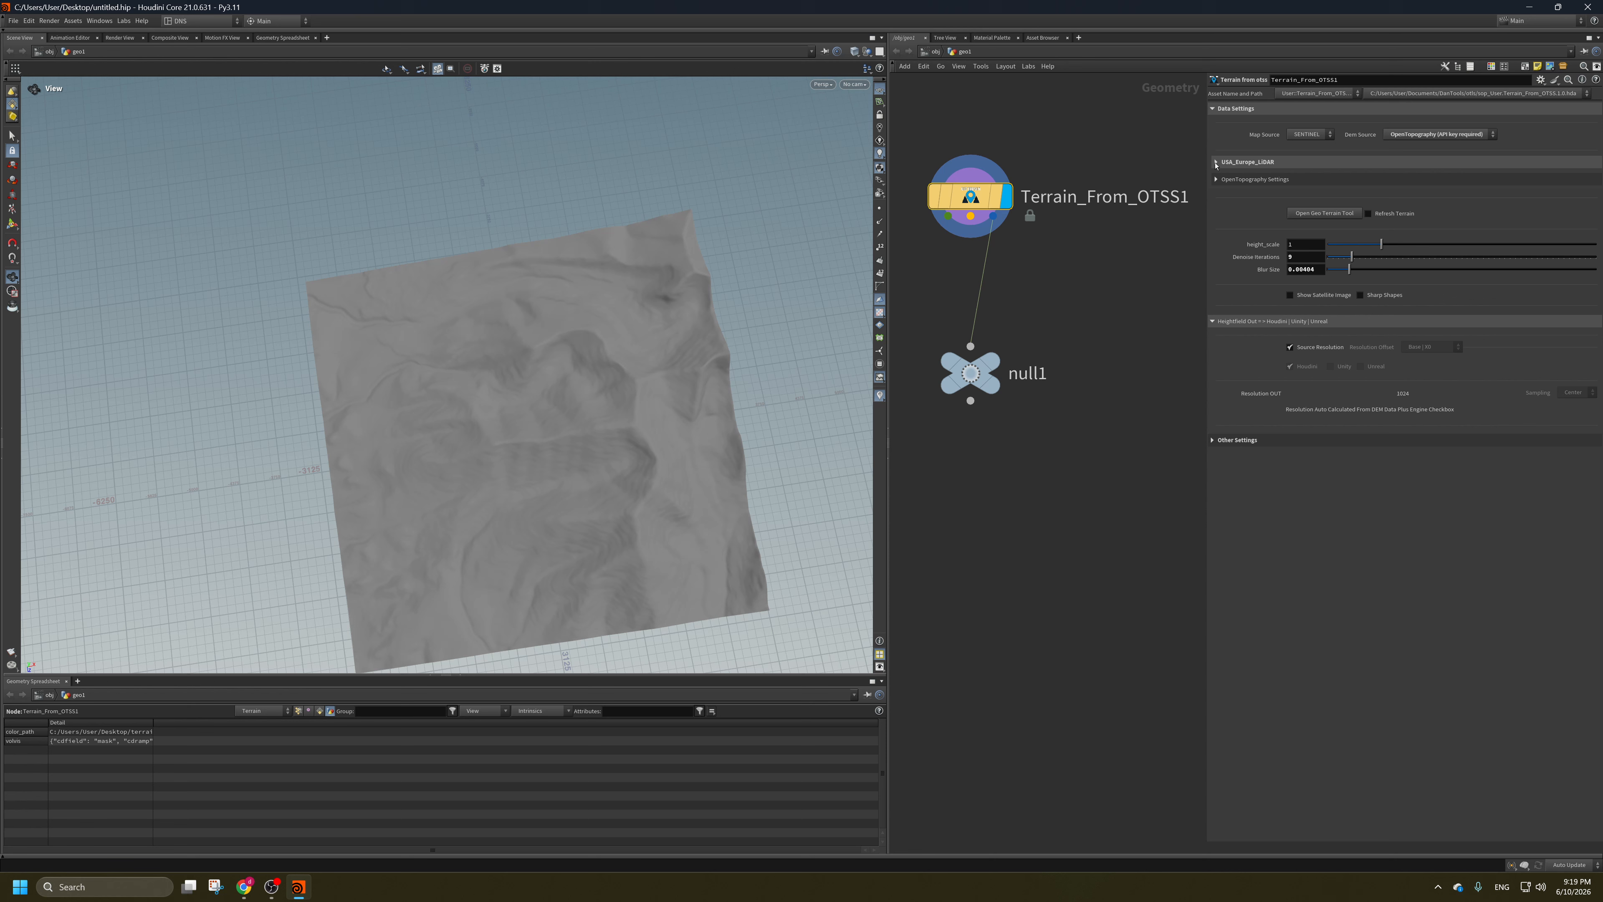
# Collapse the Data Settings and Heightfield Out sections, glance at Other Settings, and narrow the parameter pane.
pyautogui.click(1212, 109)
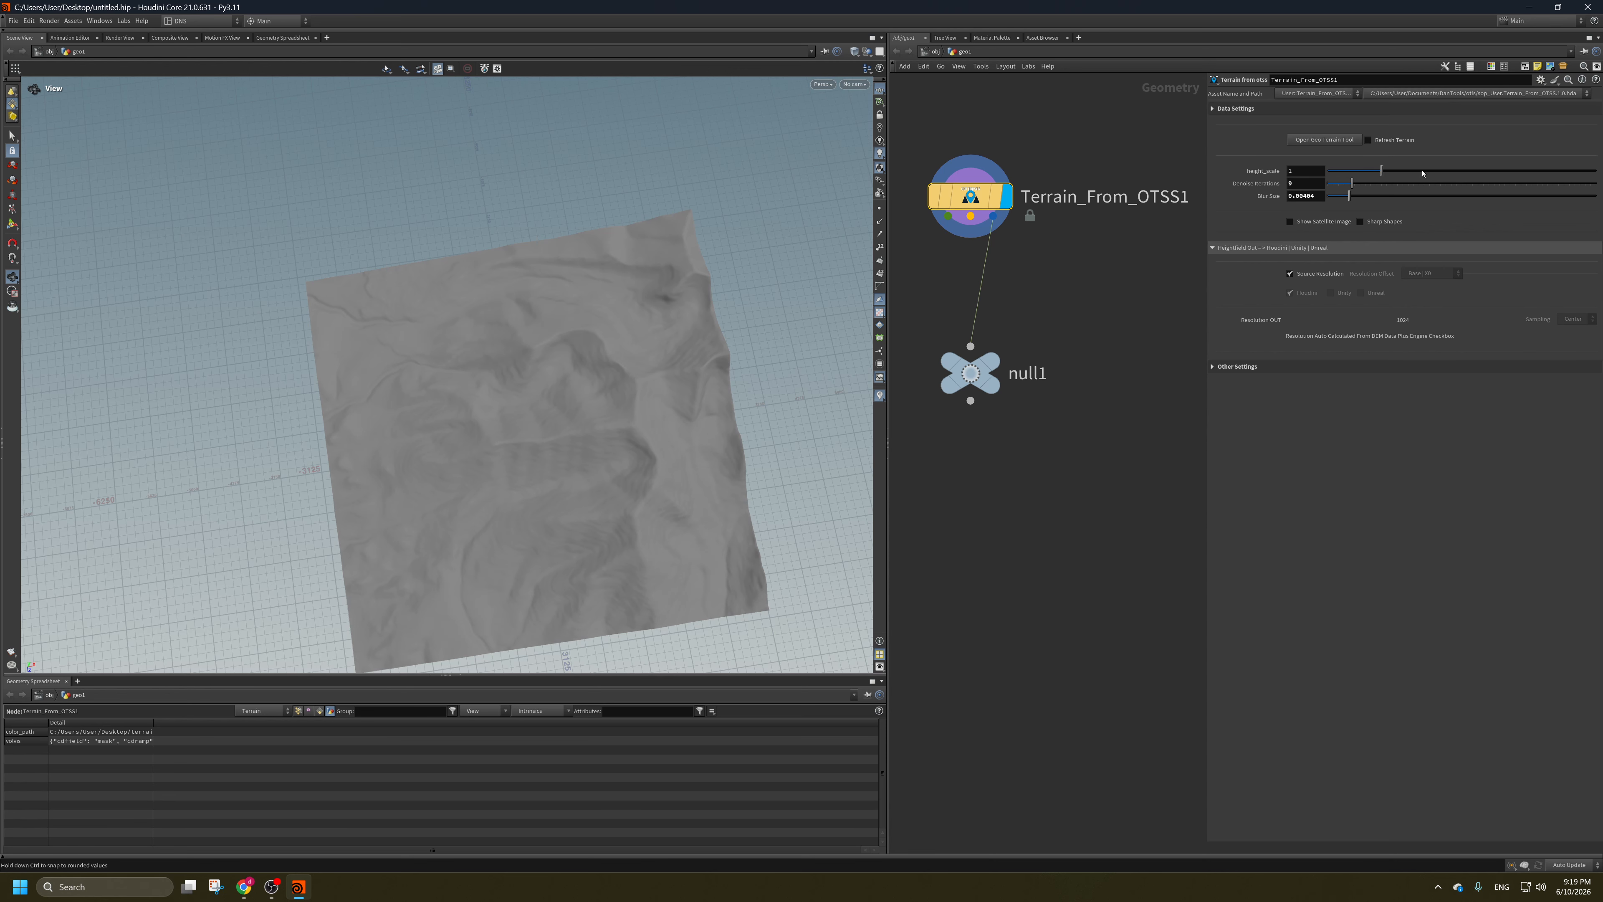
pyautogui.click(1213, 248)
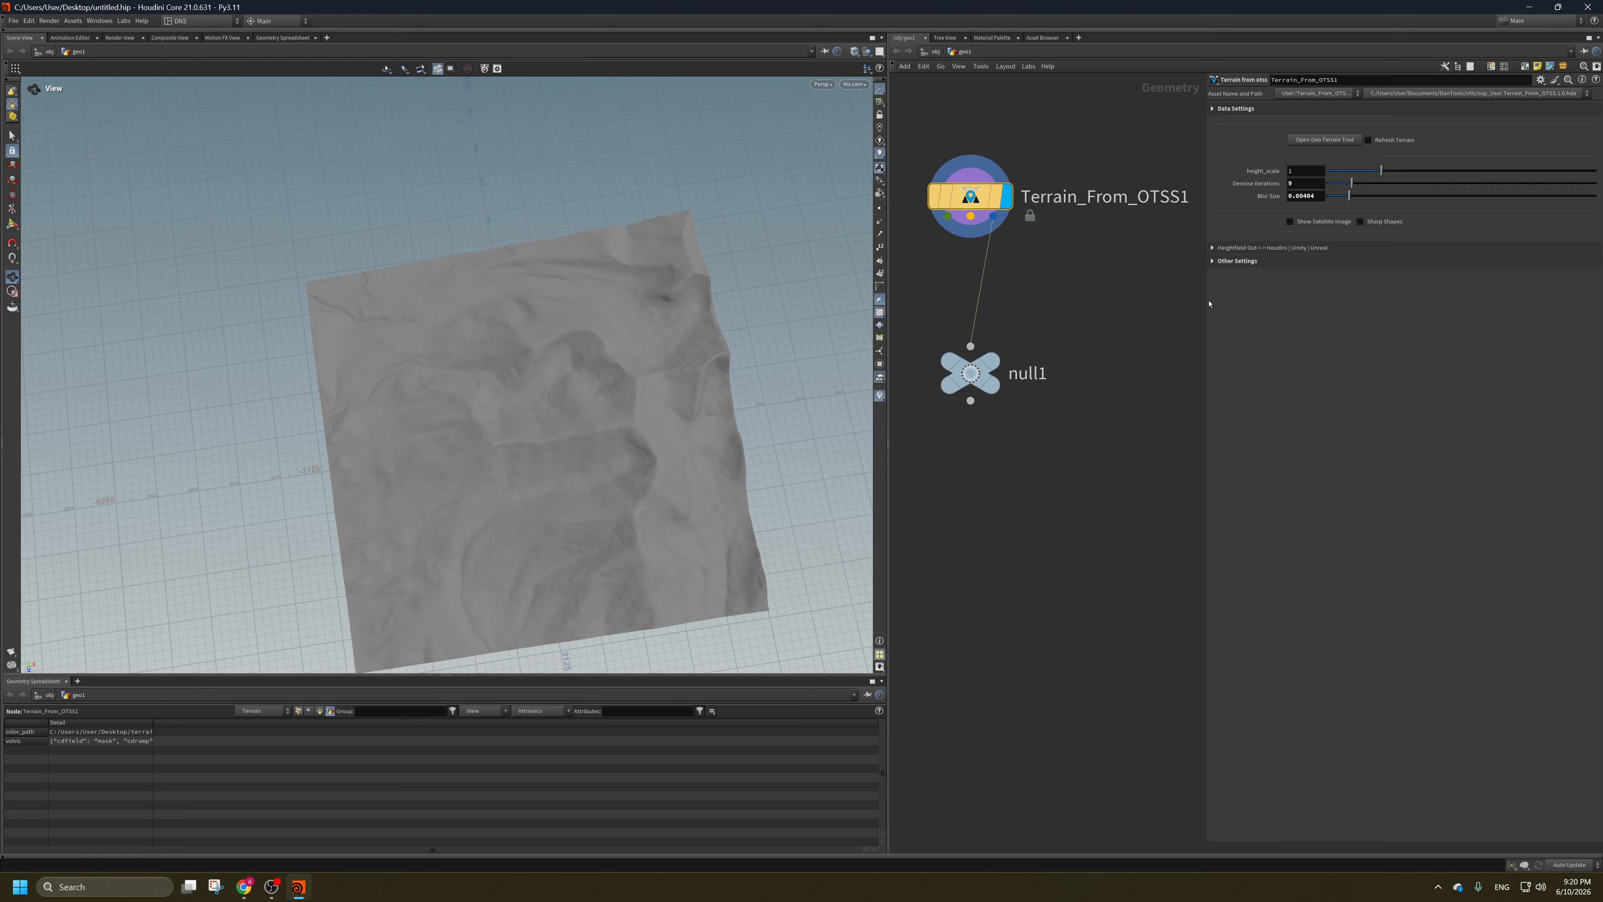
pyautogui.click(1212, 261)
pyautogui.click(1211, 261)
pyautogui.moveTo(1207, 234); pyautogui.dragTo(1247, 234)
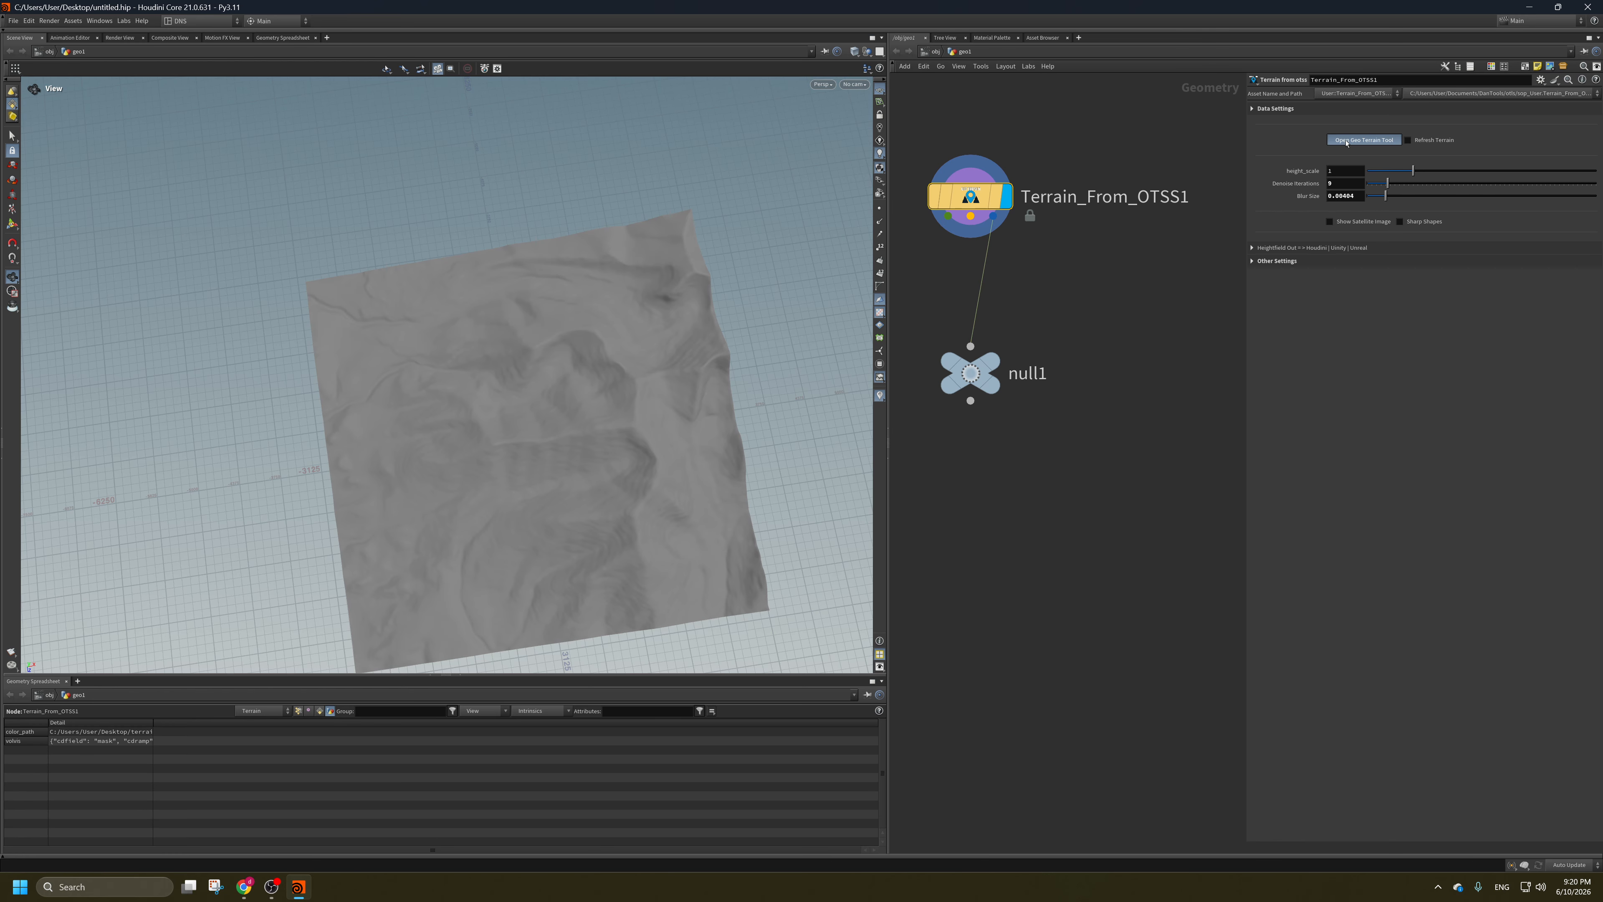
# View the LiDAR coverage of the Netherlands, USA and France in the Geo Terrain tool, and close the tool.
pyautogui.click(1364, 140)
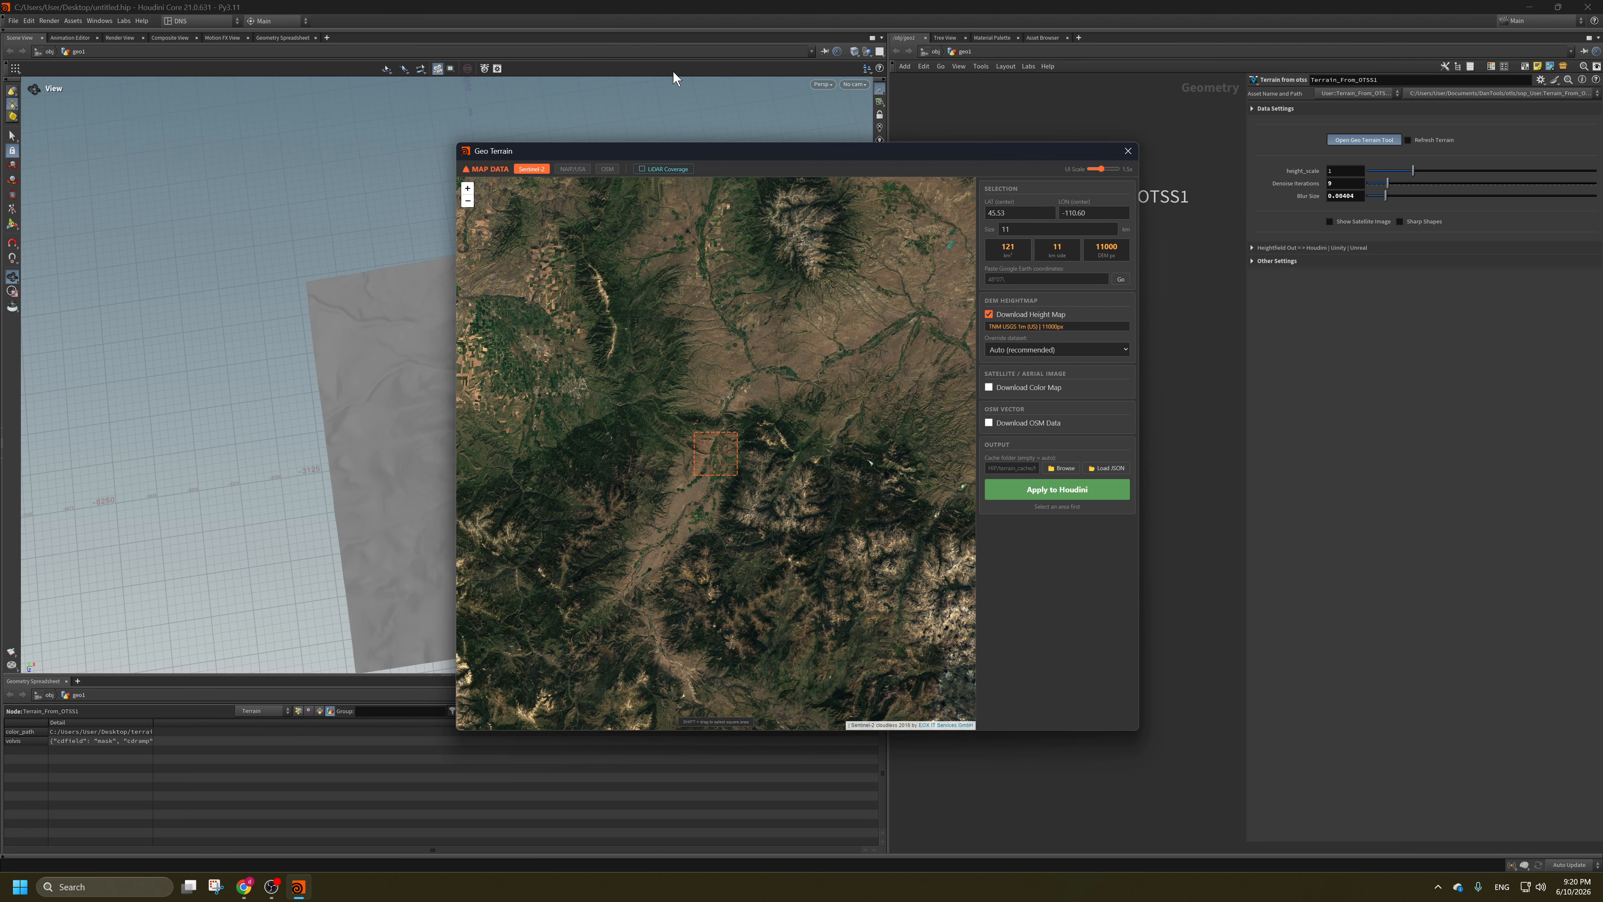
pyautogui.click(667, 169)
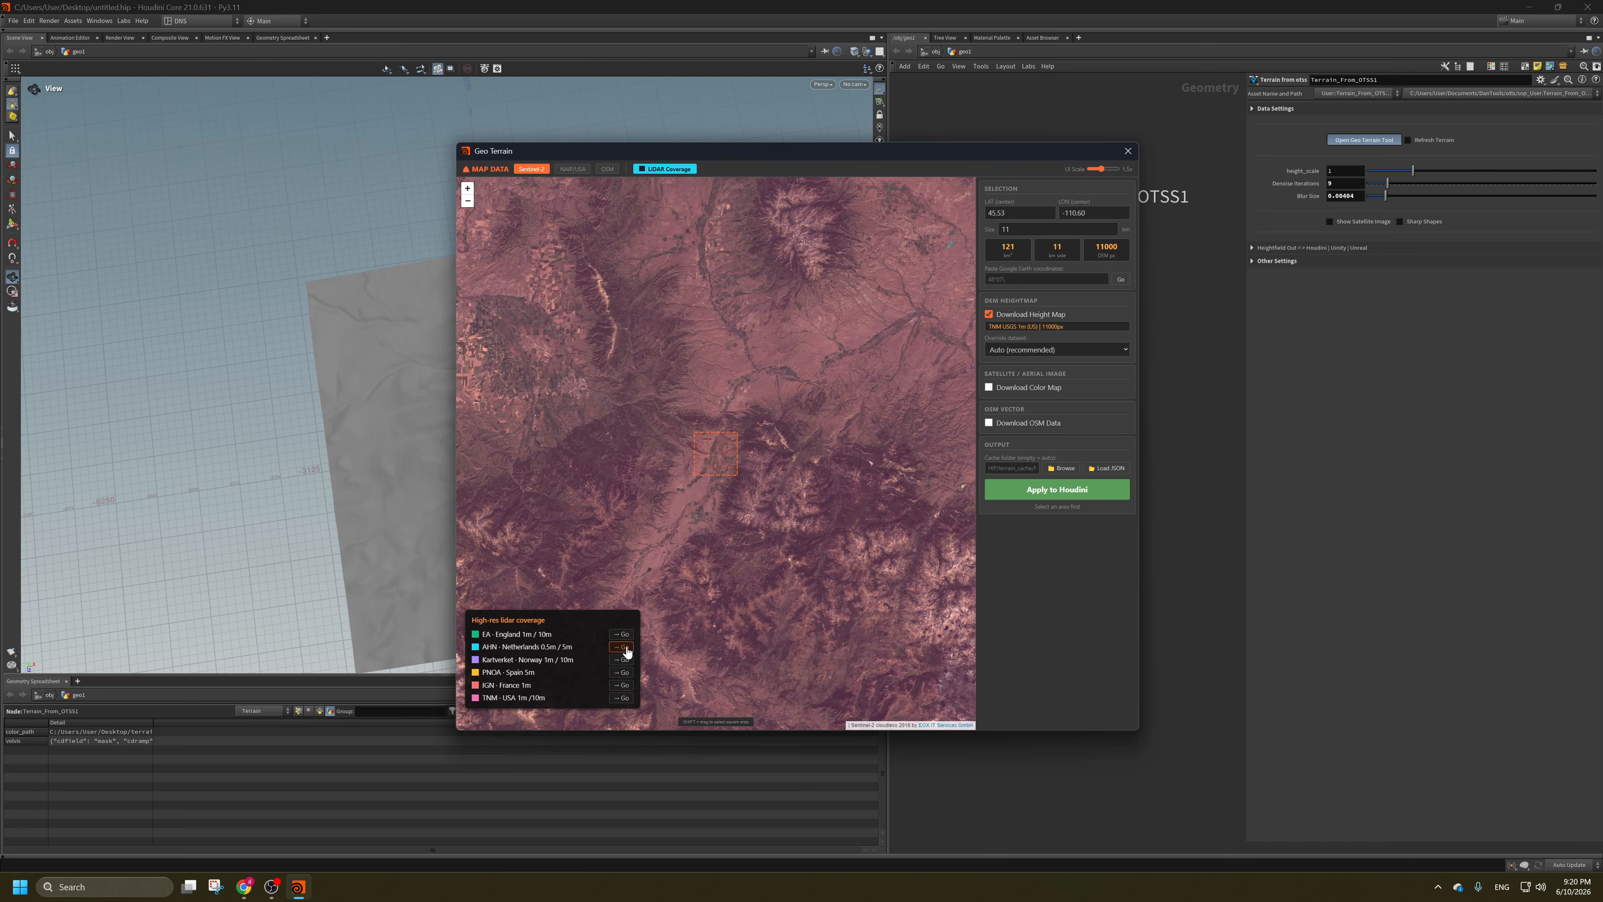
pyautogui.click(621, 647)
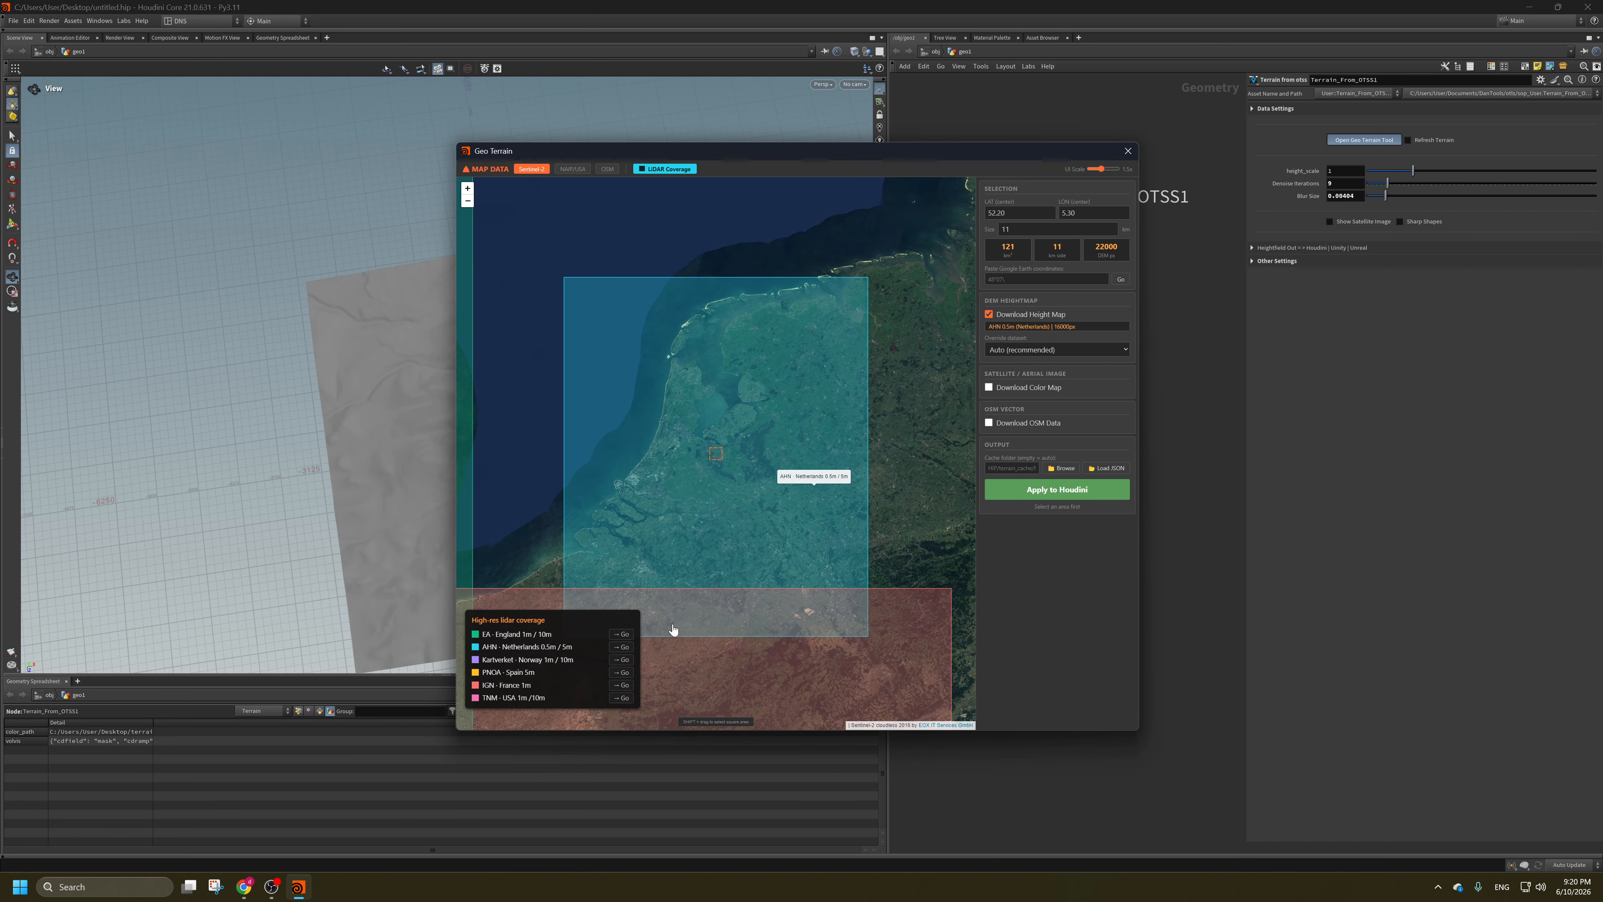
pyautogui.click(622, 697)
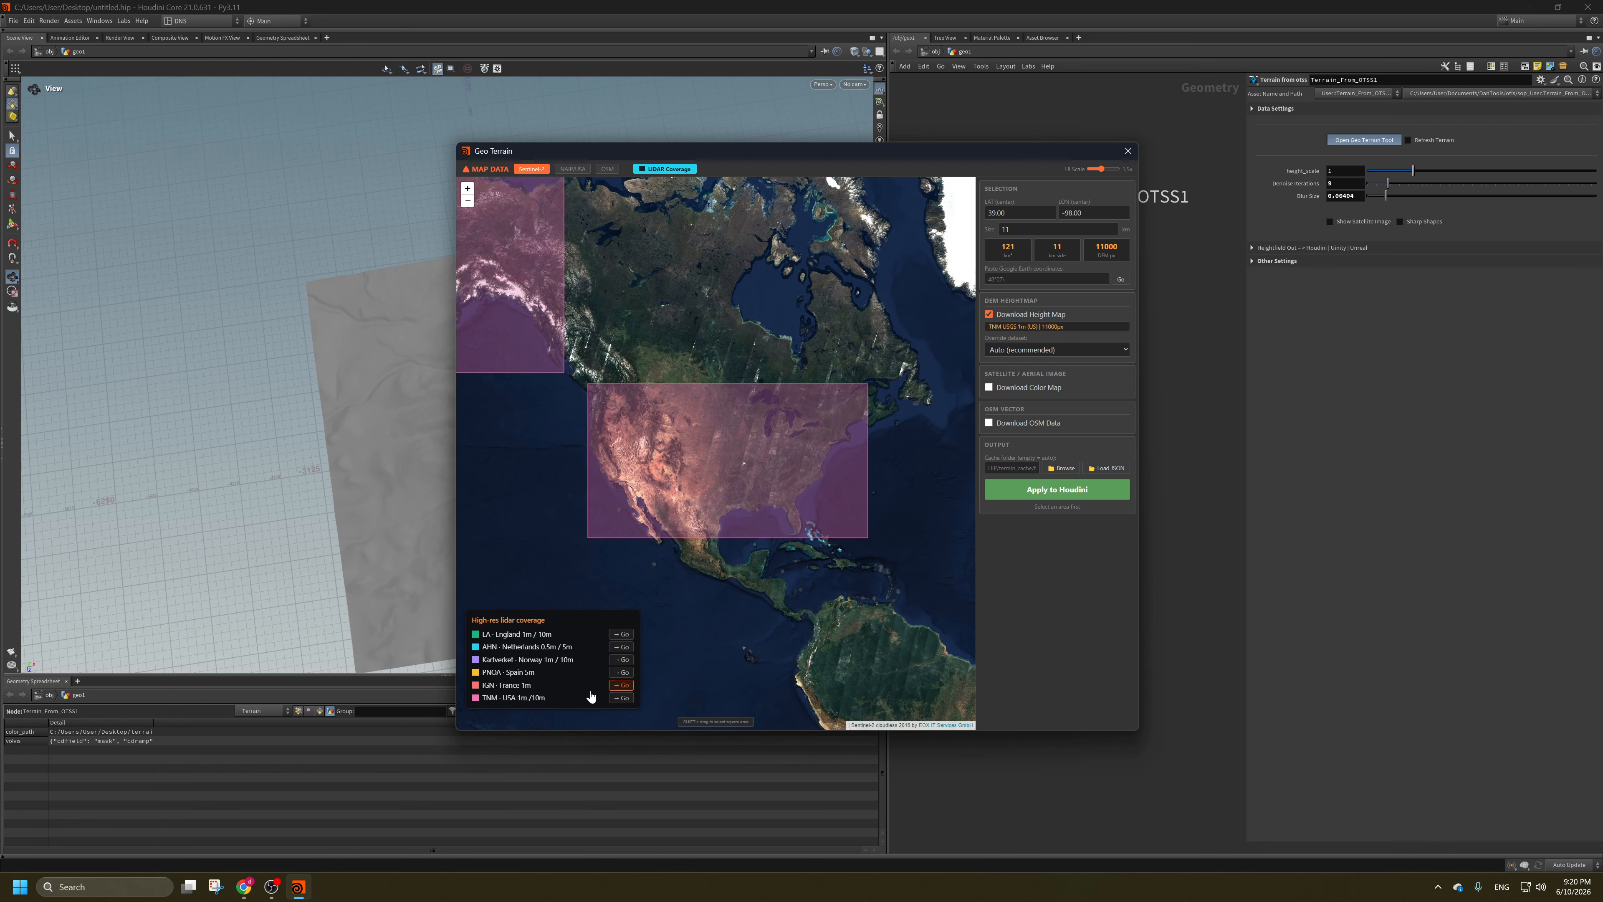
pyautogui.click(621, 685)
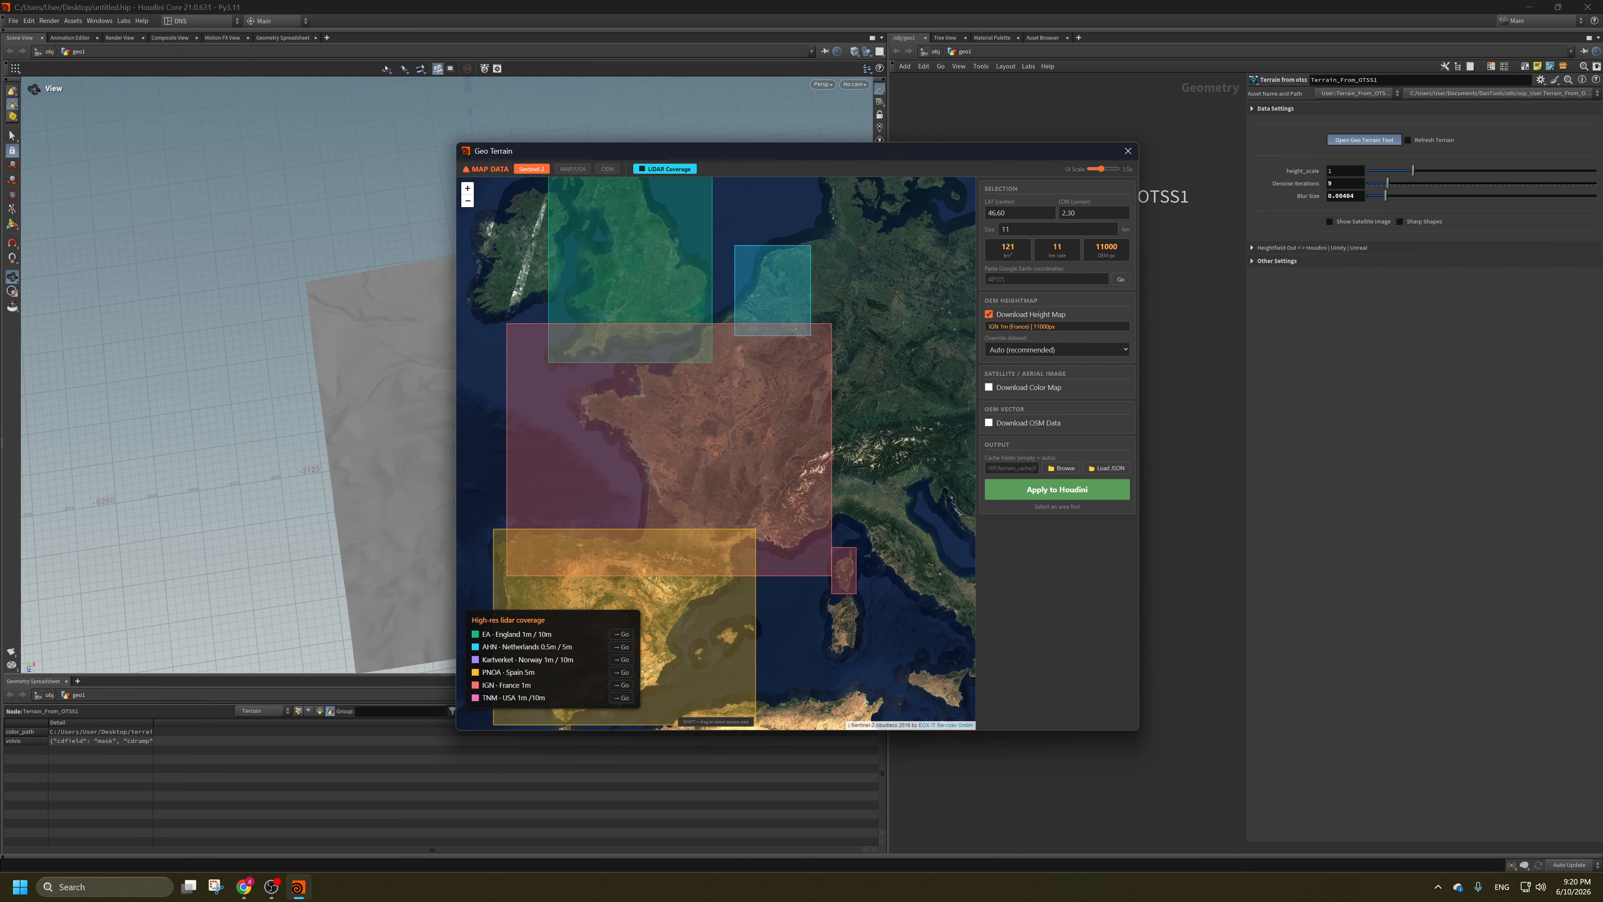
pyautogui.click(572, 169)
pyautogui.click(1128, 151)
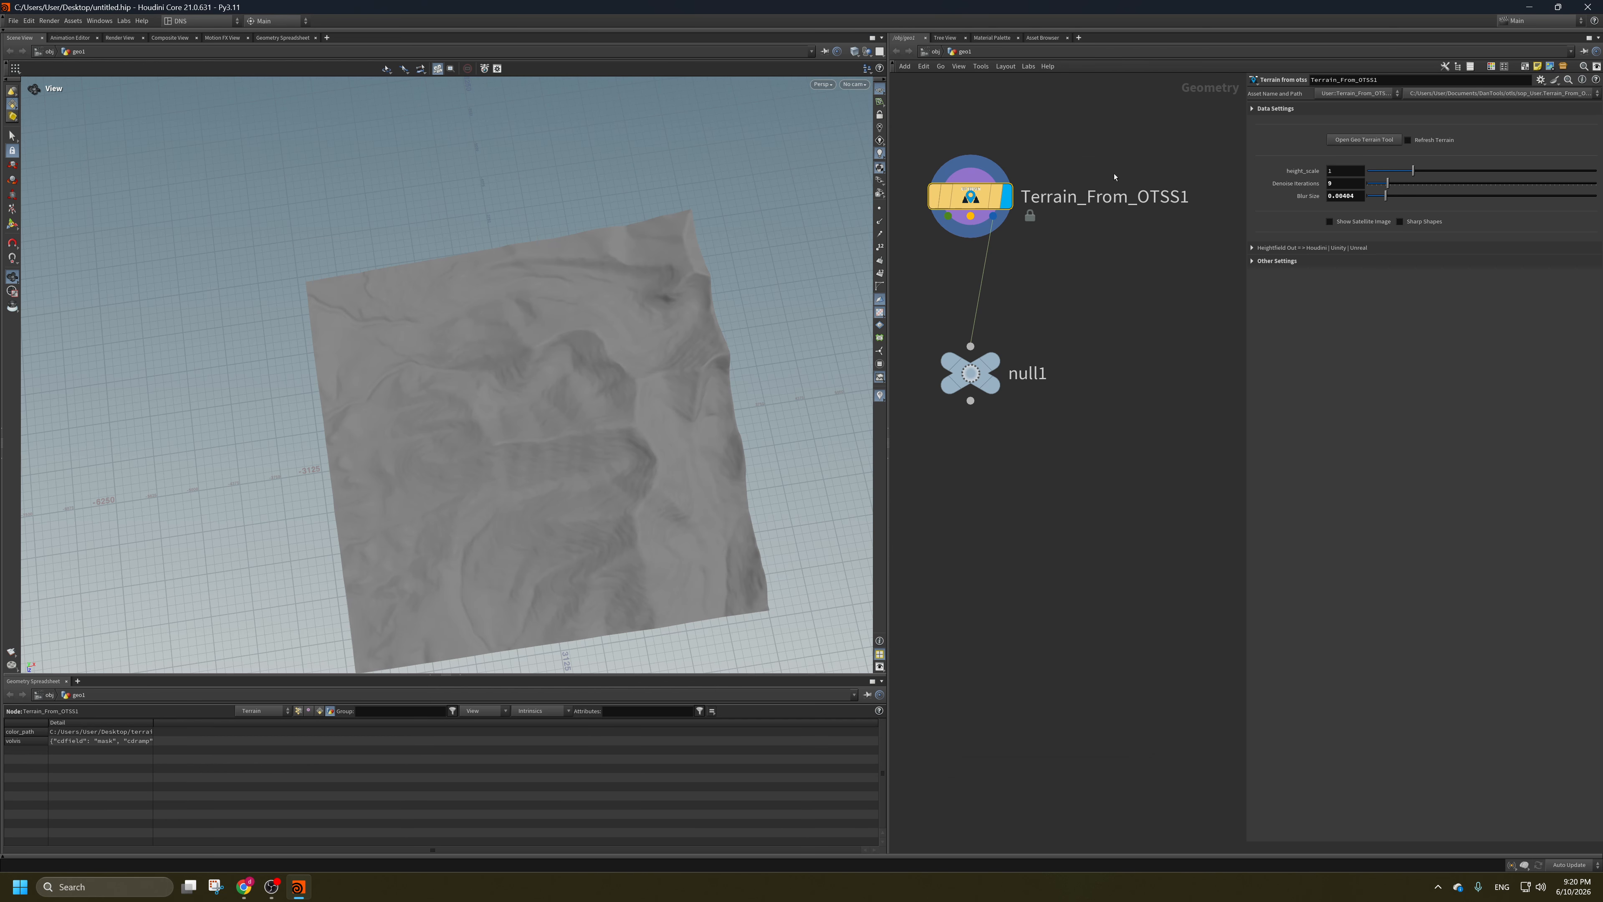